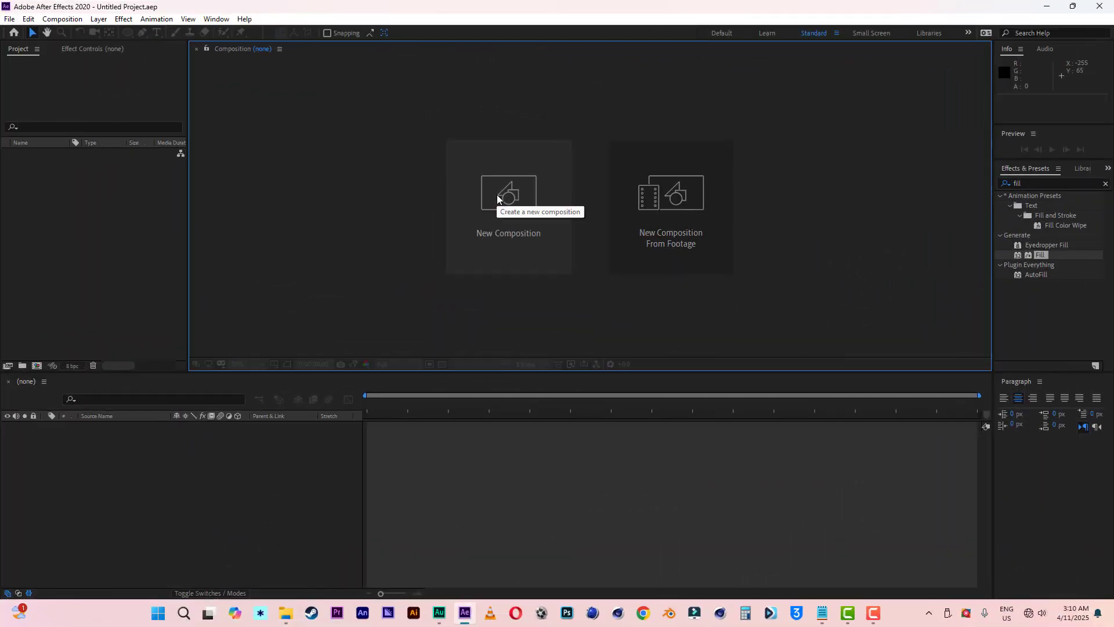
Create a composition named "scene 1" with the HDTV 1080 29.97 preset.
left_click(497, 198)
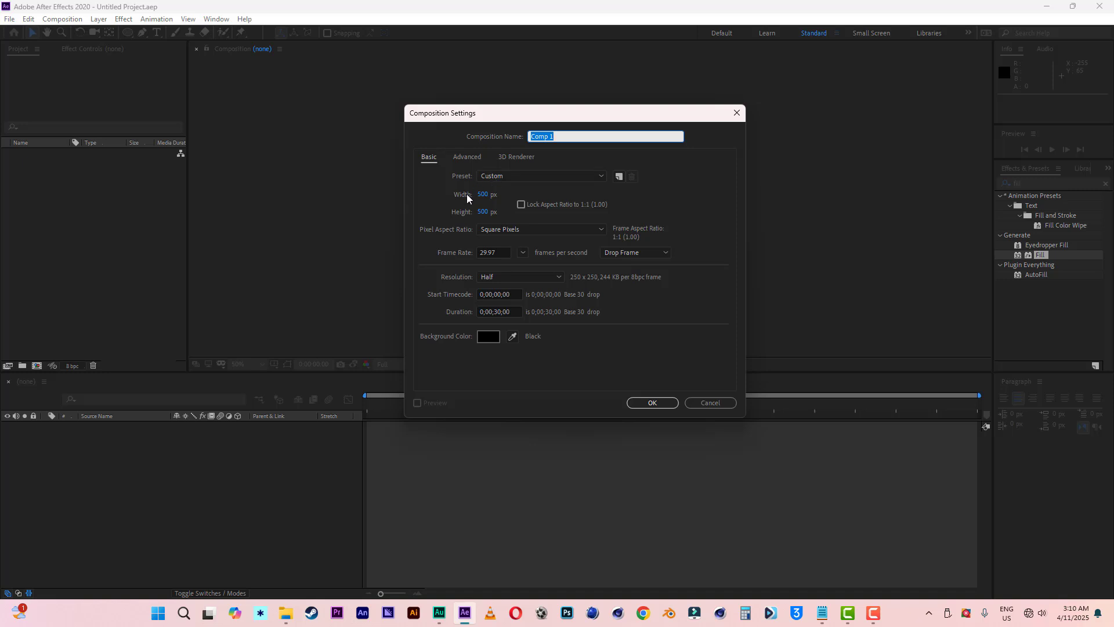
left_click(511, 176)
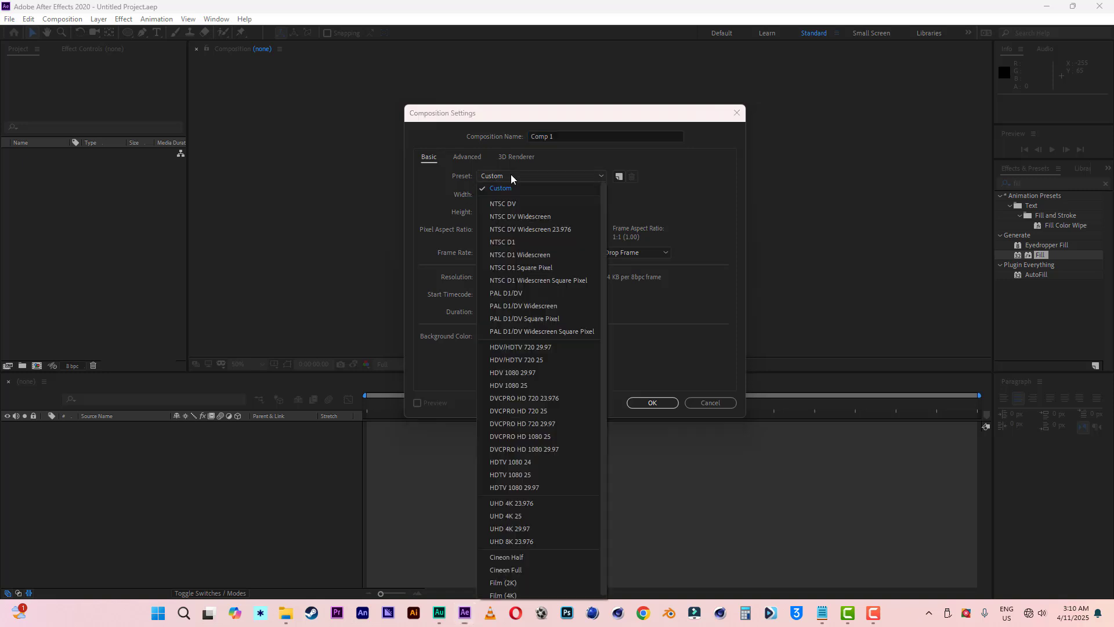
left_click(529, 489)
left_click_drag(567, 137, 494, 137)
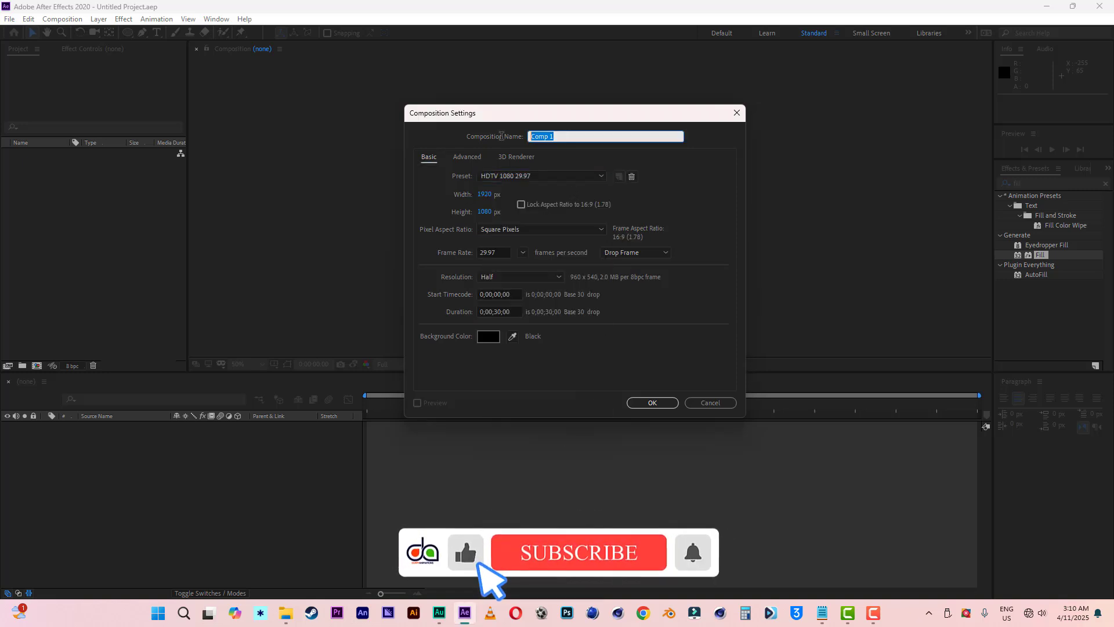
type("scene 1")
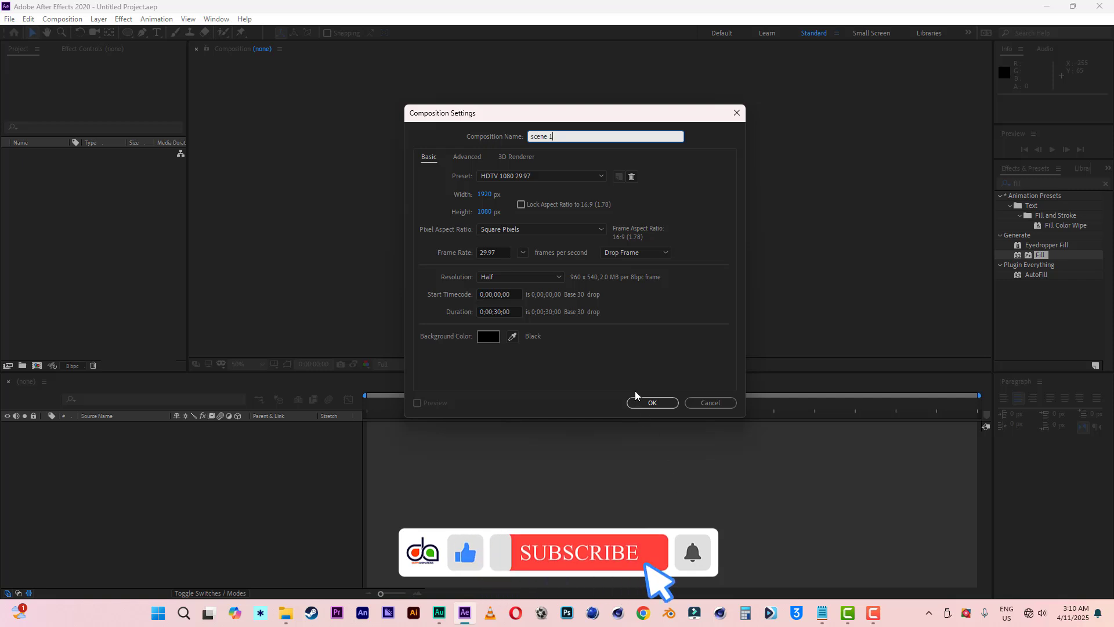
left_click(640, 402)
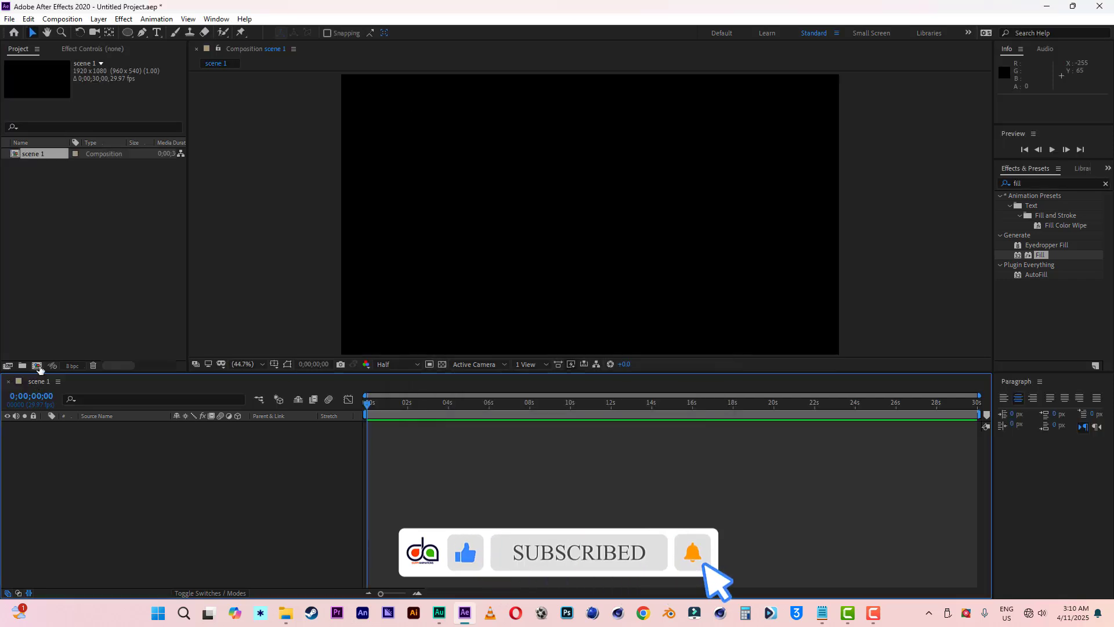
Create a second composition named "box" with a width and height of 500 px.
left_click(36, 366)
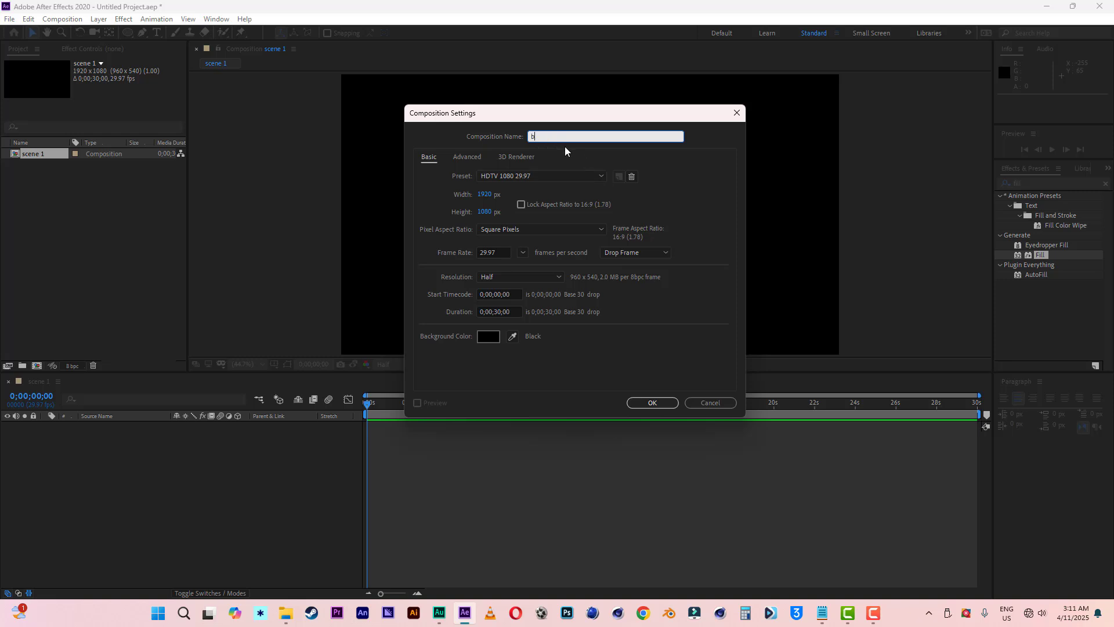
type("box")
left_click(486, 195)
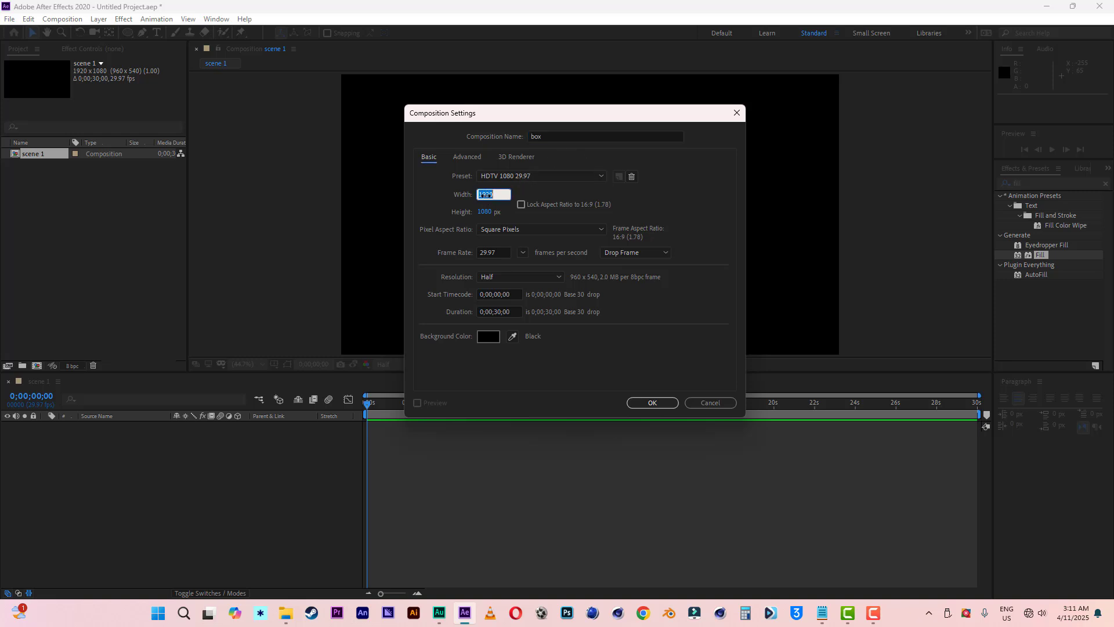
type("500")
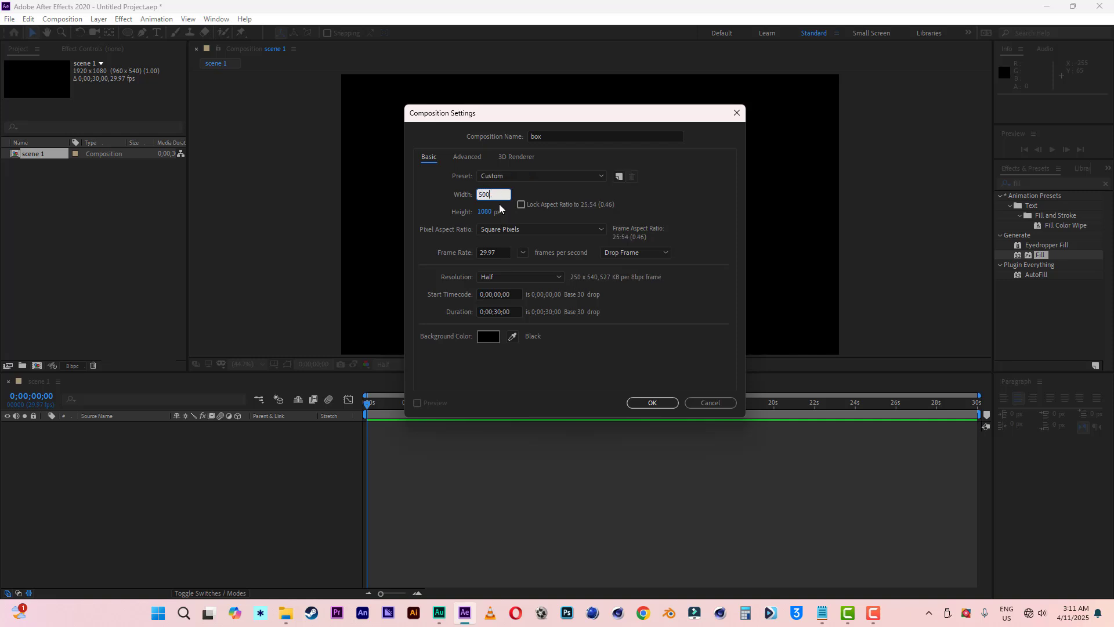
left_click(485, 212)
type("500")
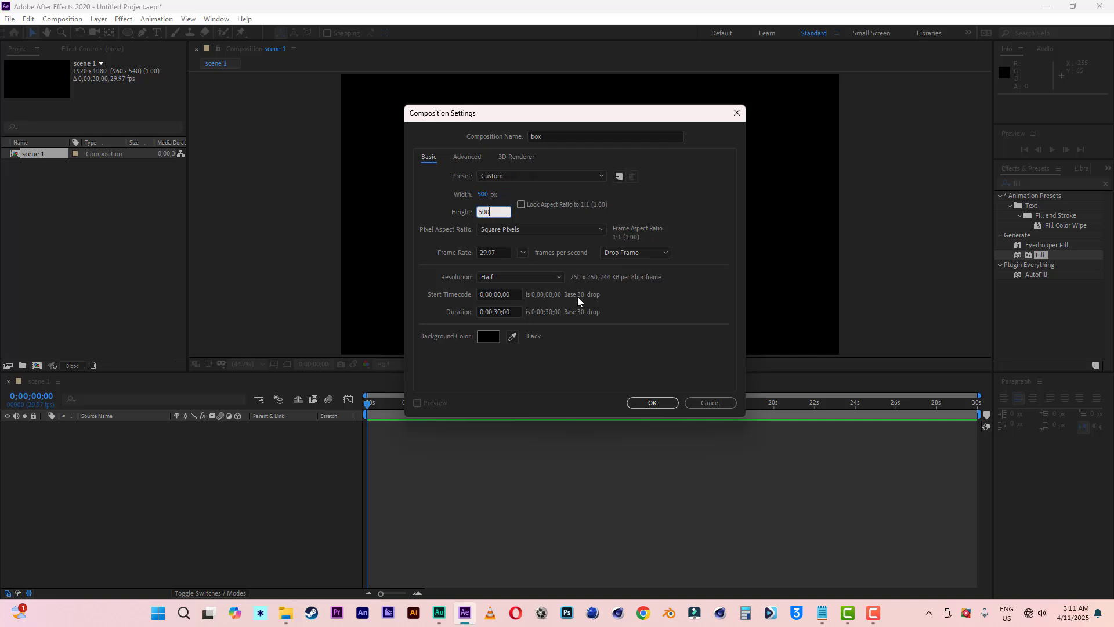
left_click(644, 403)
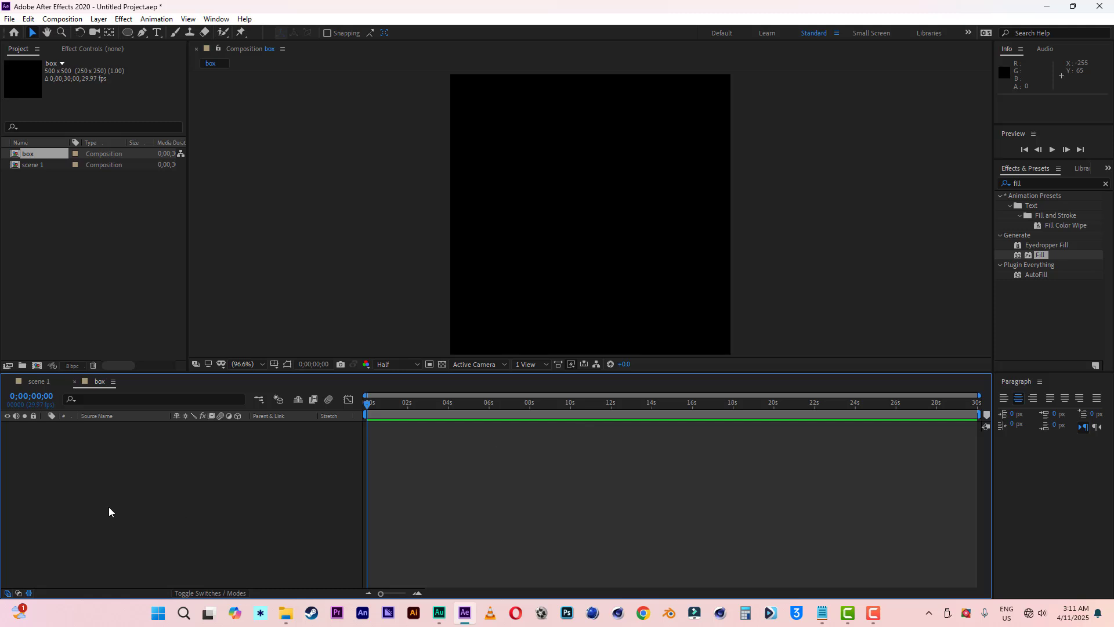
Add a red 500 × 500 px solid layer to the box composition.
right_click(113, 485)
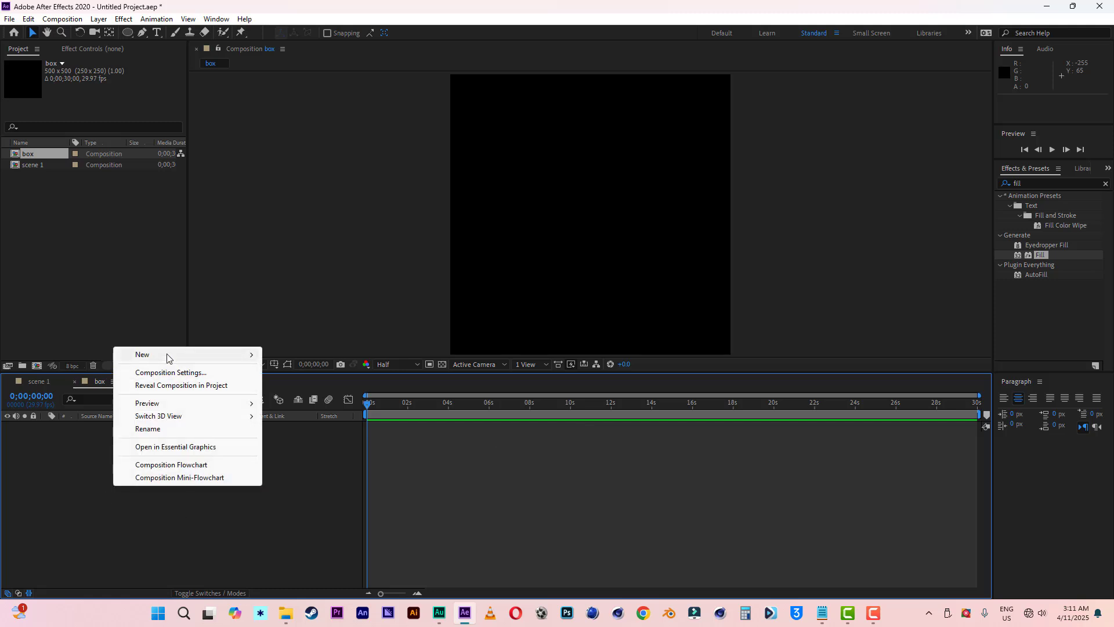
mouse_move(167, 354)
left_click(292, 385)
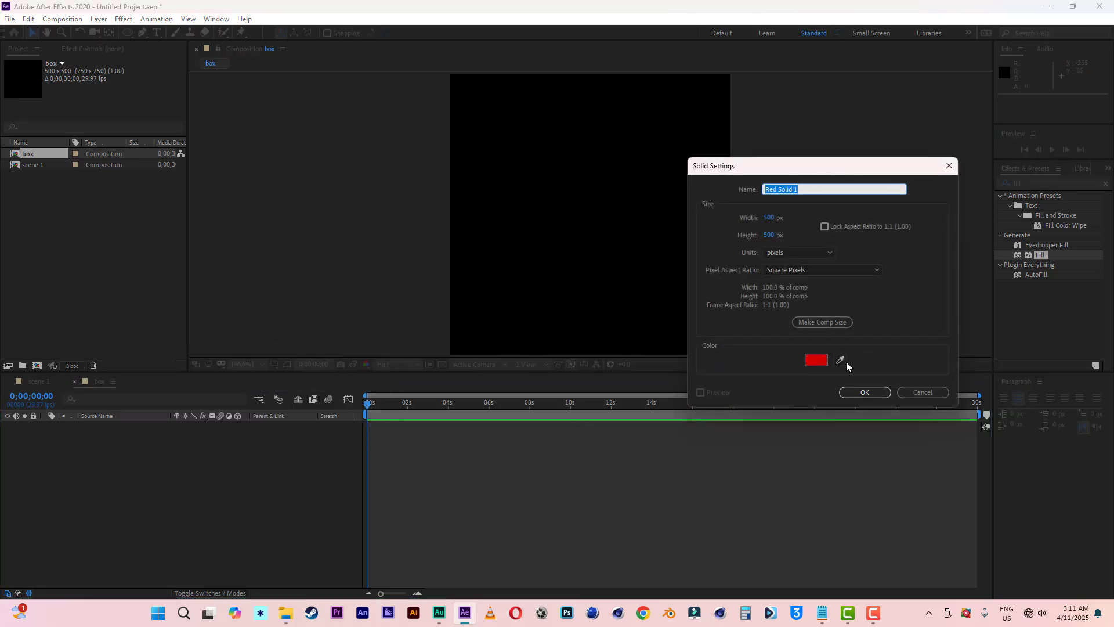
left_click(818, 362)
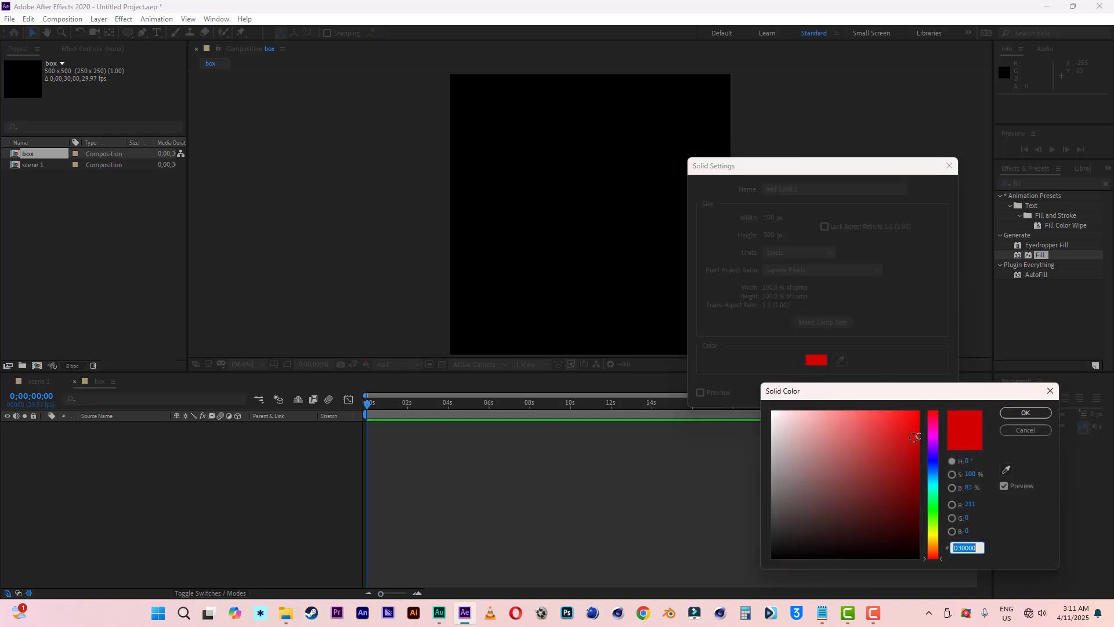
left_click(1025, 412)
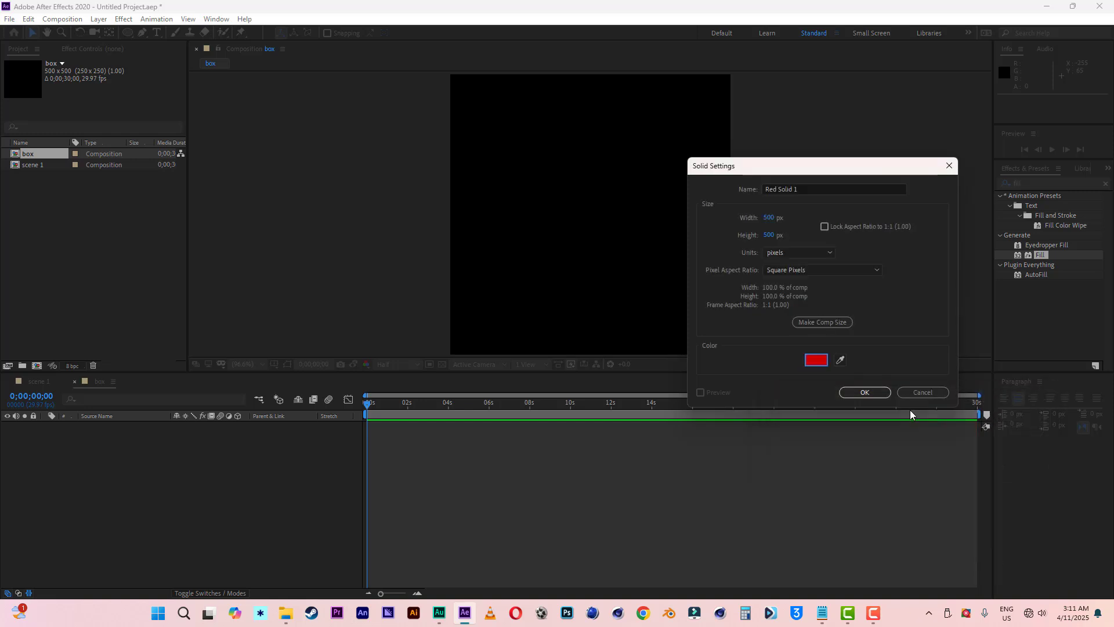
left_click(865, 392)
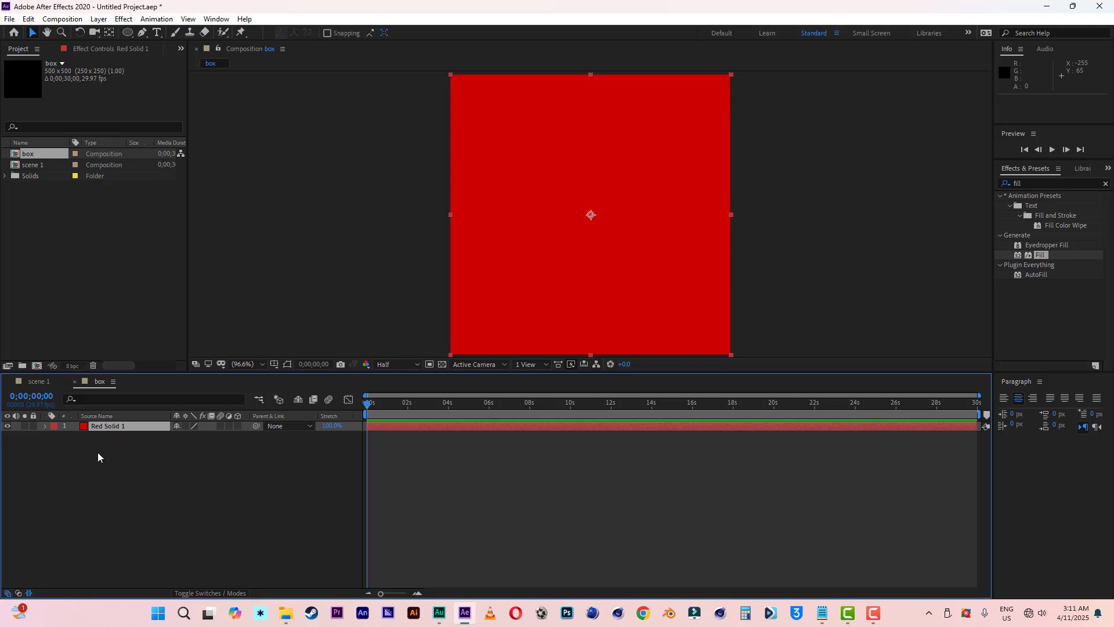
Place the box composition in scene 1 as a layer and set its rotation to 45°.
left_click(39, 381)
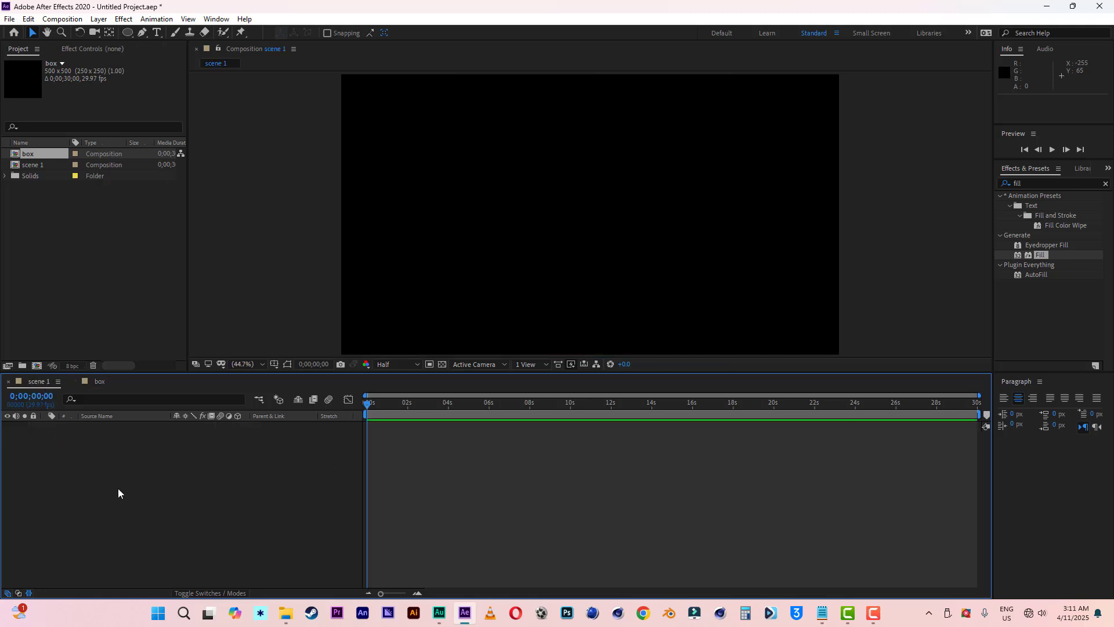
left_click_drag(30, 154, 120, 484)
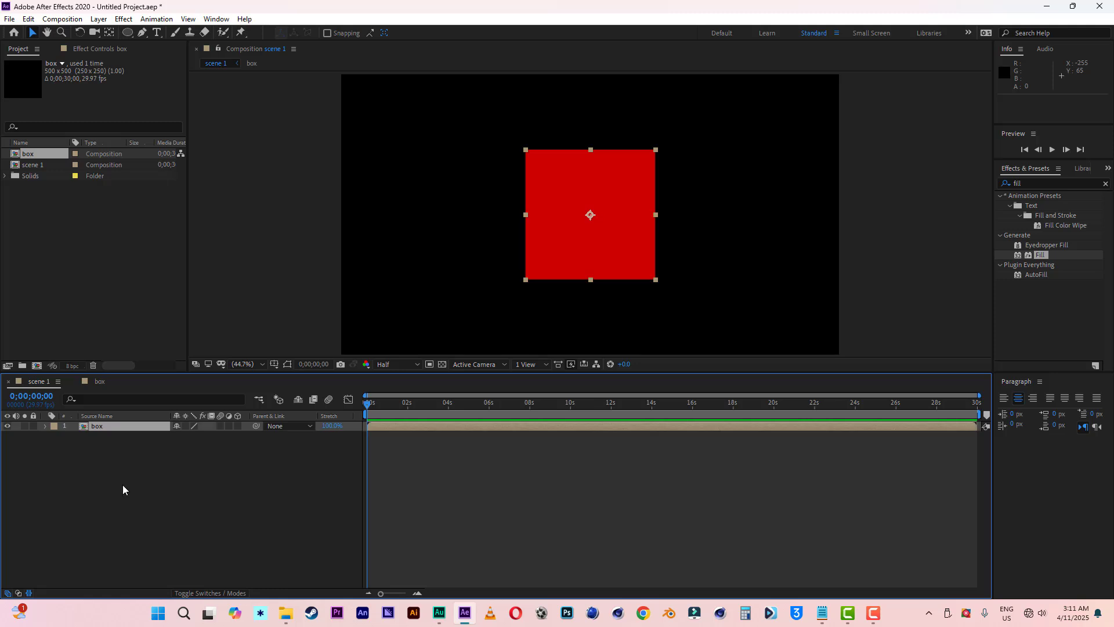
key("r")
left_click(192, 437)
type("45")
left_click(197, 483)
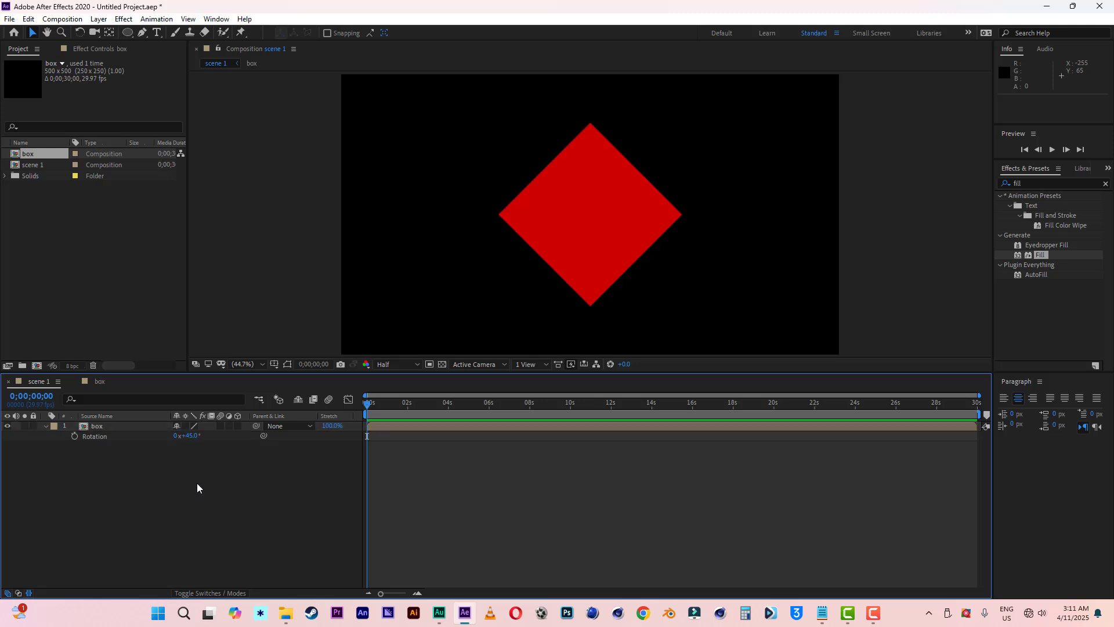
Set the box layer's scale to 140%.
left_click(120, 428)
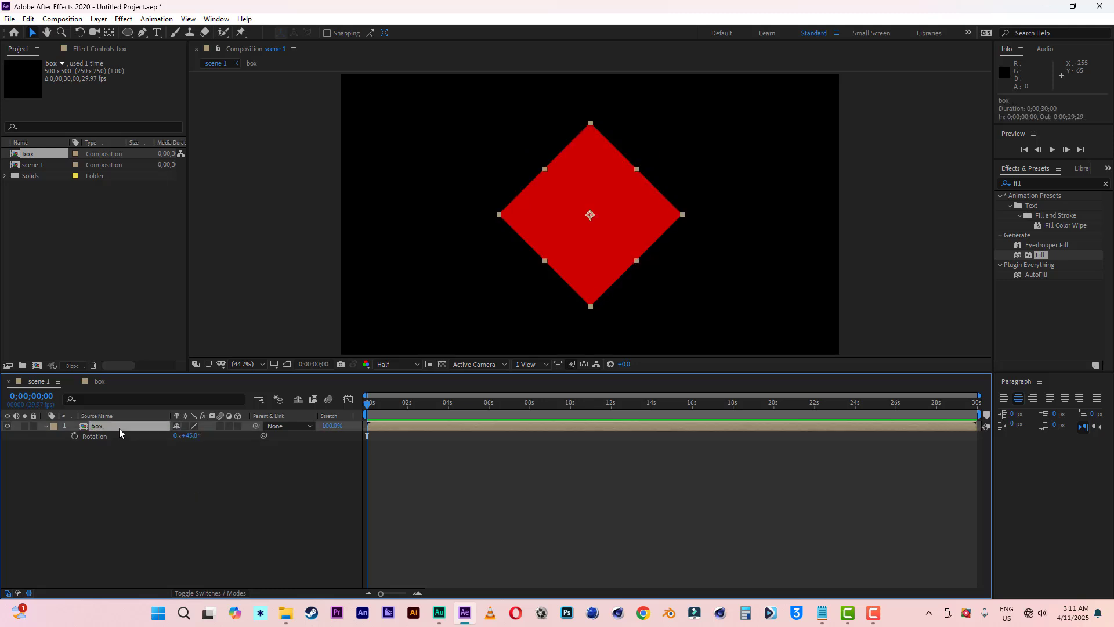
key("s")
left_click(211, 436)
type("140")
left_click(215, 485)
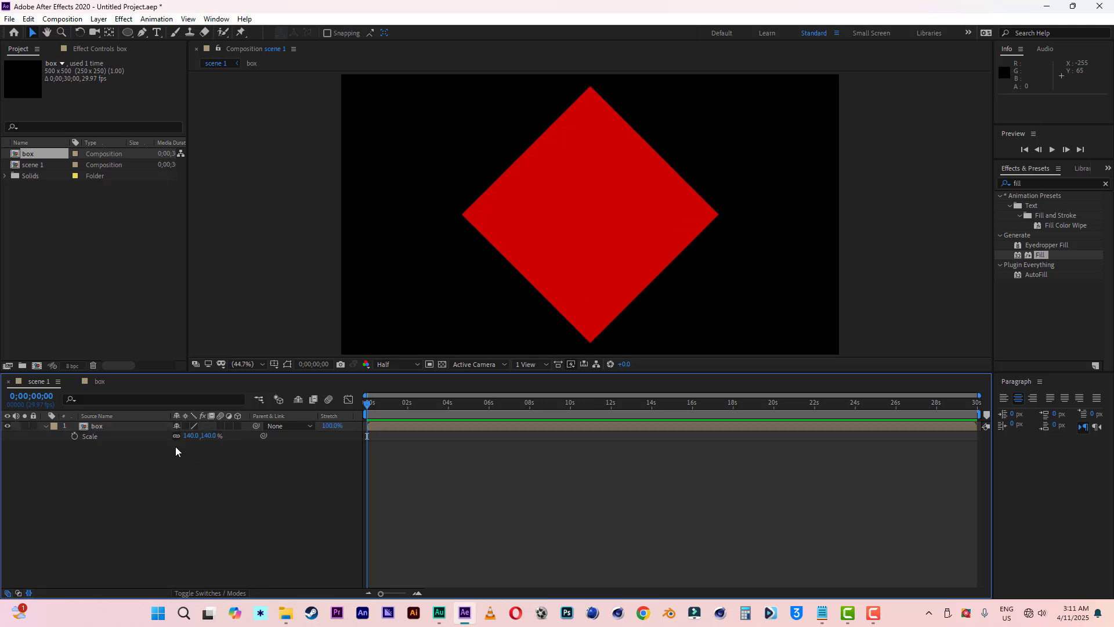
Nudge the box layer horizontally to the right until its position is 1426, 540.
left_click(134, 425)
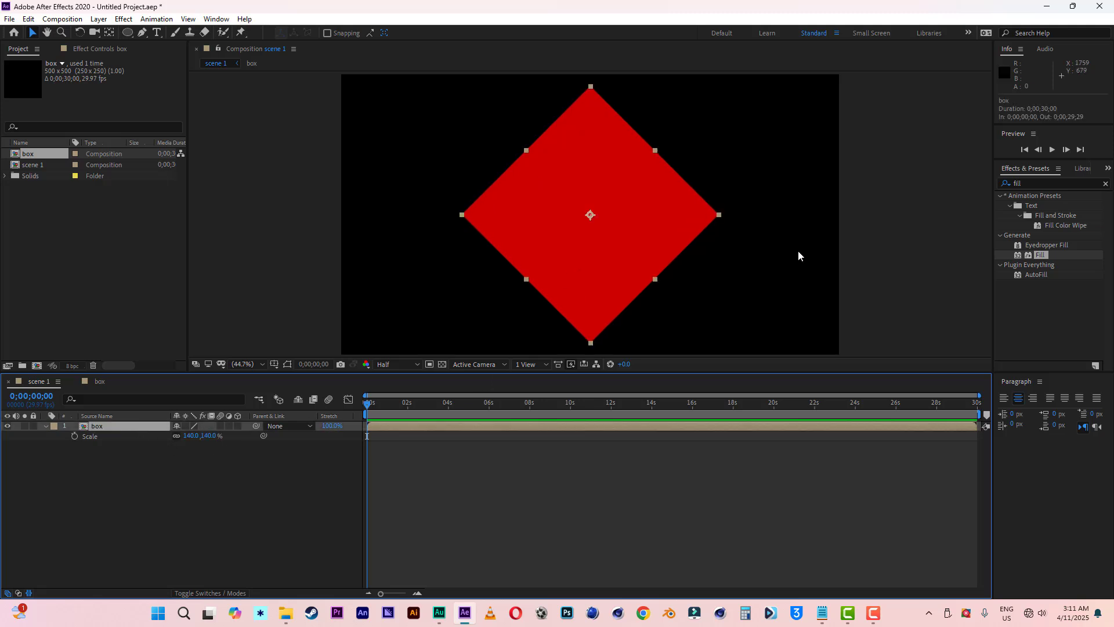
key("shift+Right")
key("shift+Right")
key("shift+Right")
key("shift+Right")
key("shift+Right")
key("shift+Right")
key("shift+Right")
key("shift+Right")
key("shift+Right")
key("shift+Right")
key("shift+Right")
key("shift+Right")
key("shift+Right")
key("shift+Right")
key("shift+Right")
key("shift+Right")
key("shift+Right")
key("shift+Right")
key("shift+Right")
key("shift+Right")
key("Right")
key("Right")
key("Right")
key("Right")
key("Right")
key("Right")
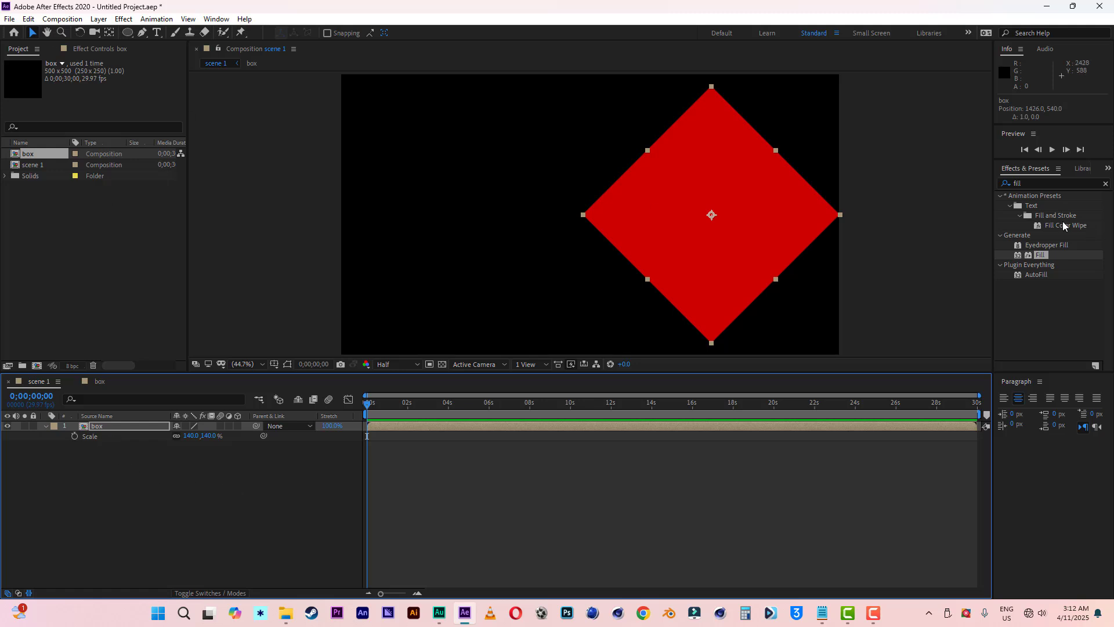
Apply the Fill effect to the box layer and set its color to white, FFFFFF.
double_click(1041, 256)
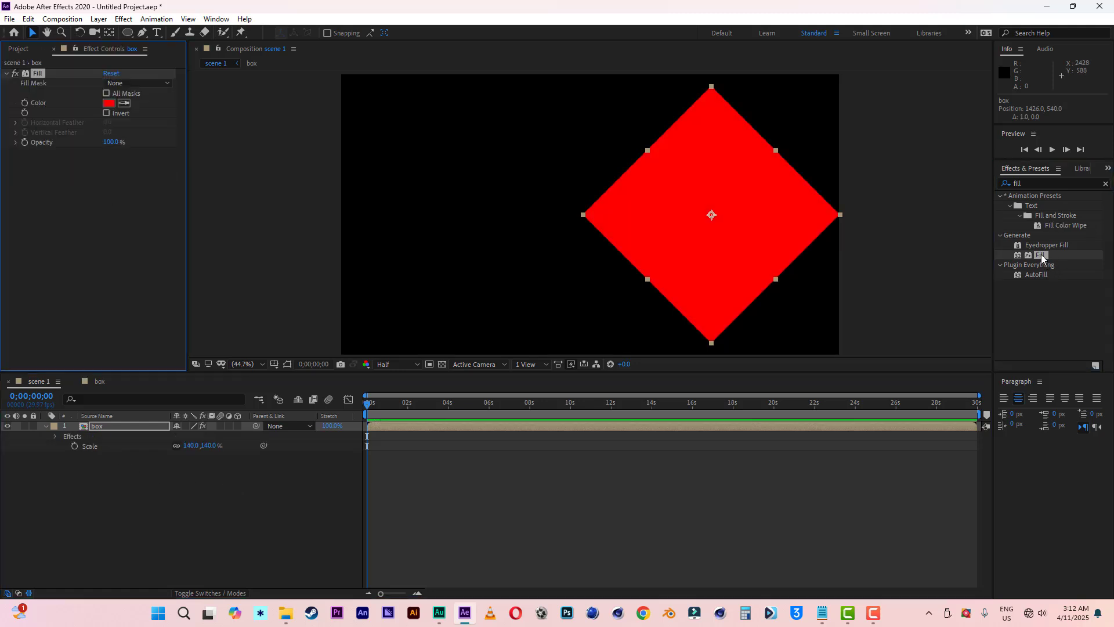
left_click(109, 103)
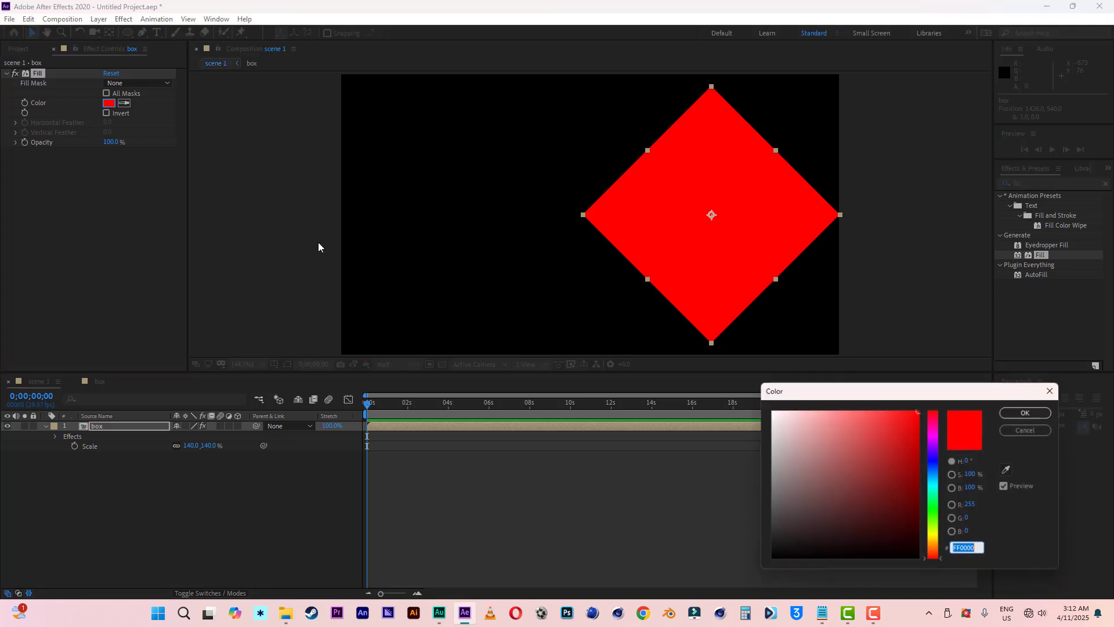
type("FFFFFF")
left_click(1025, 413)
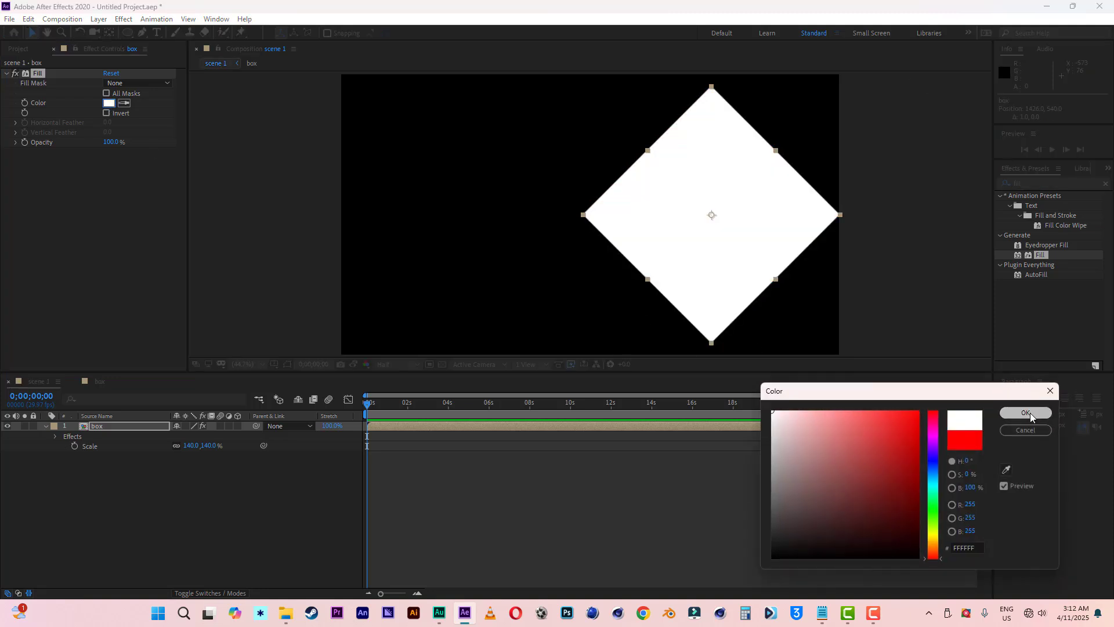
Add a scale keyframe at 140% to the box layer at frame 20.
left_click(106, 428)
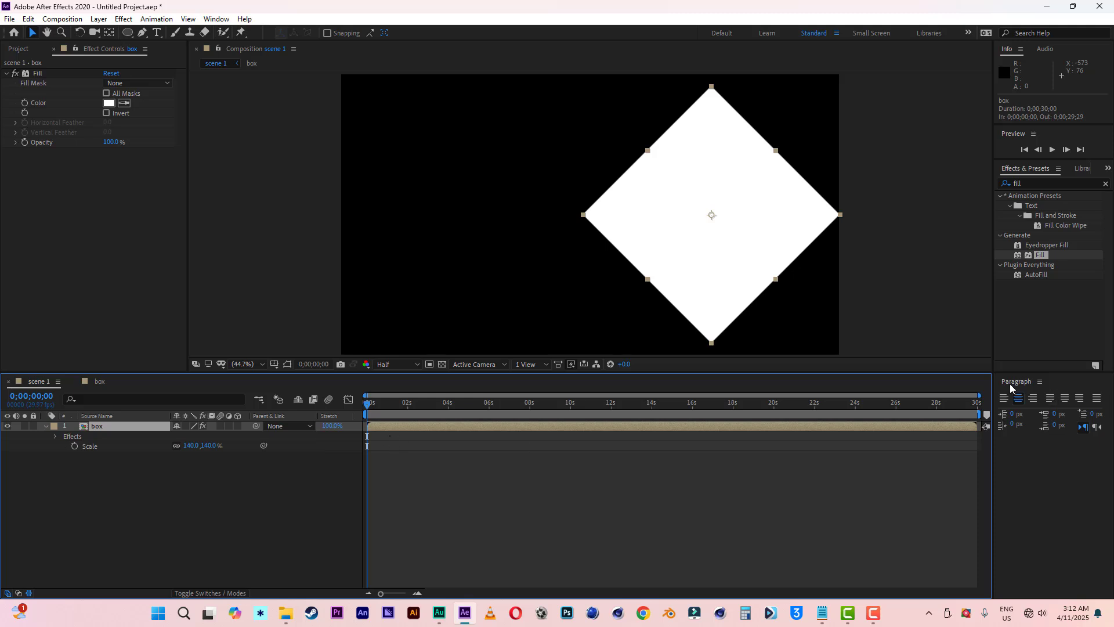
left_click_drag(980, 395, 464, 386)
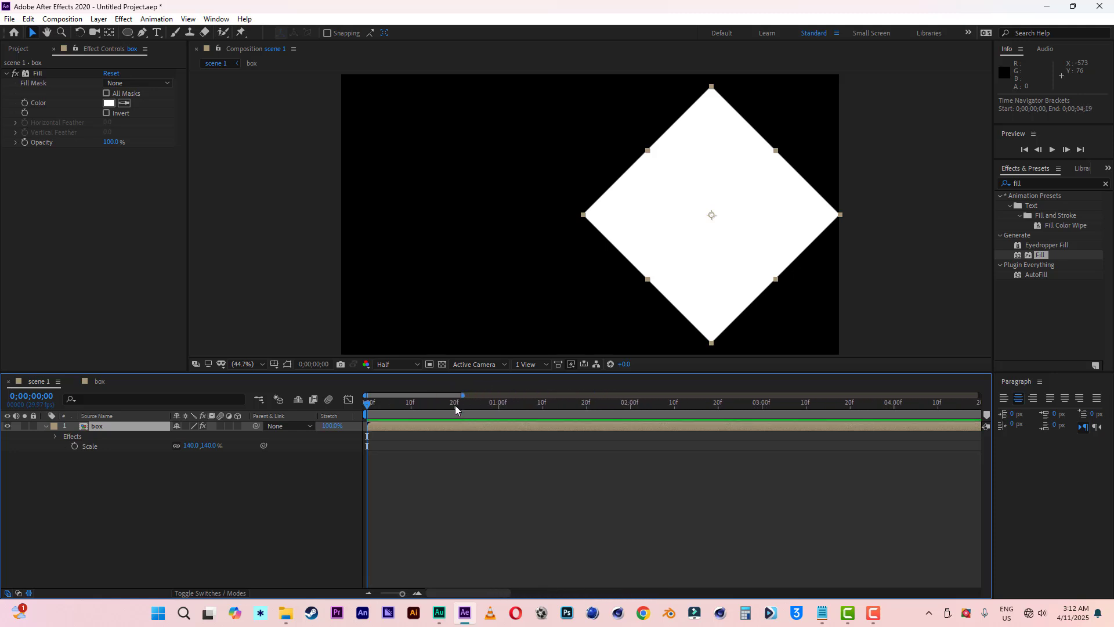
left_click(455, 410)
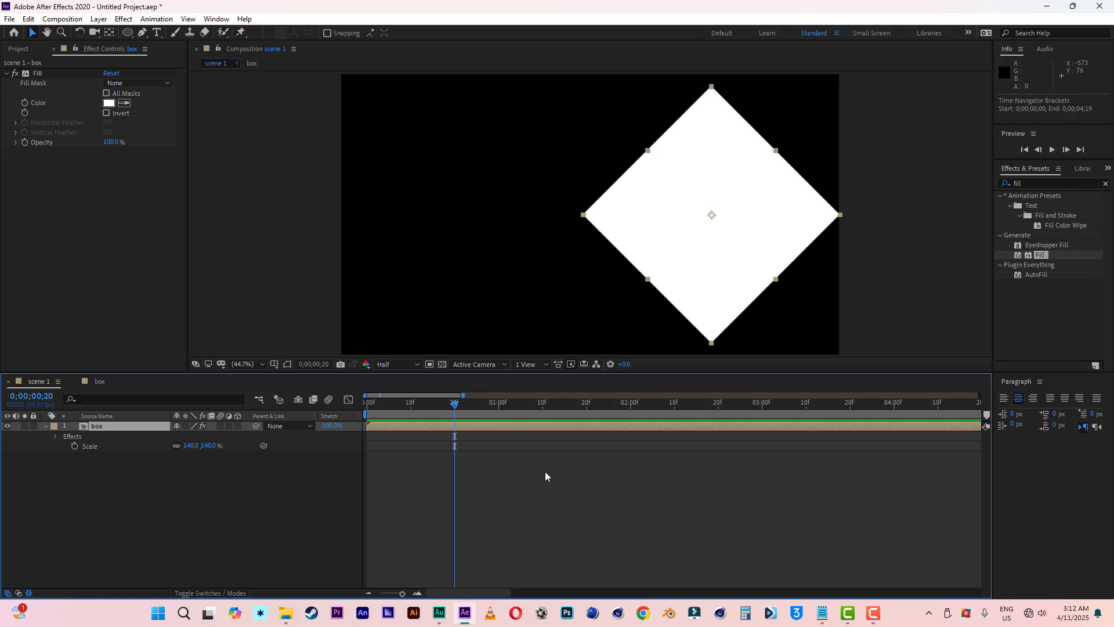
left_click(74, 446)
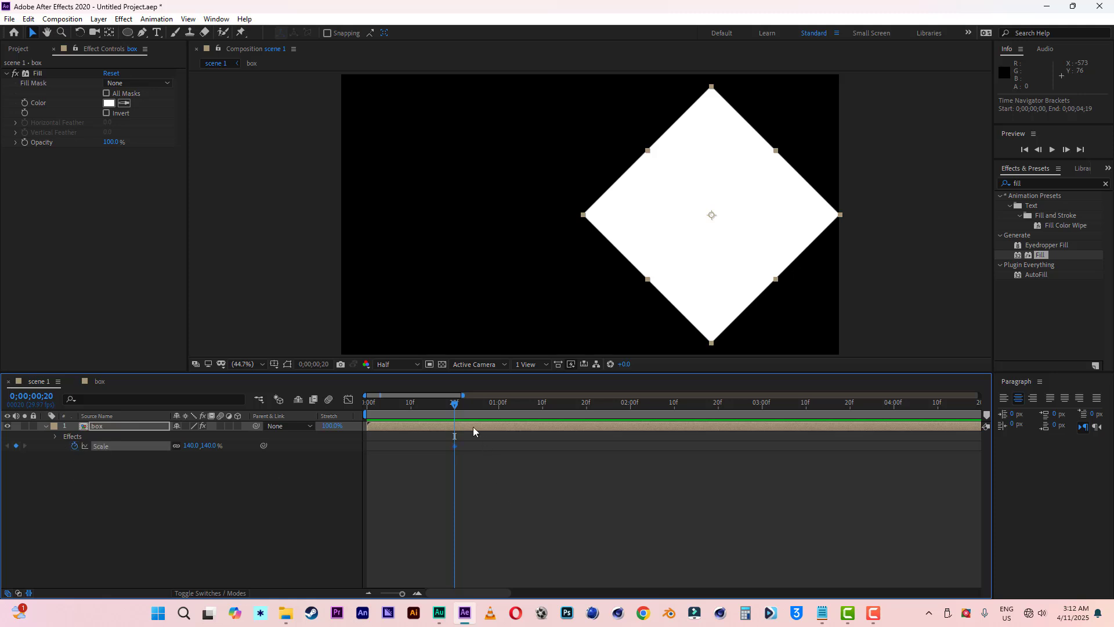
Set the box layer's scale to 0% at frame 0 as the starting keyframe.
left_click_drag(454, 407, 282, 402)
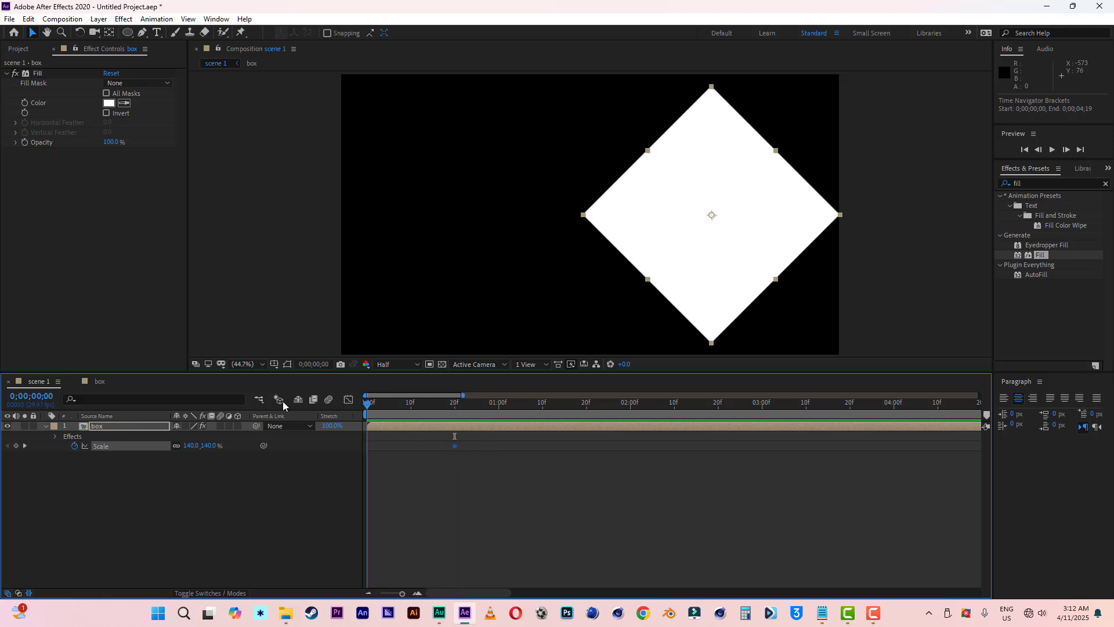
left_click(214, 446)
type("0")
left_click(252, 506)
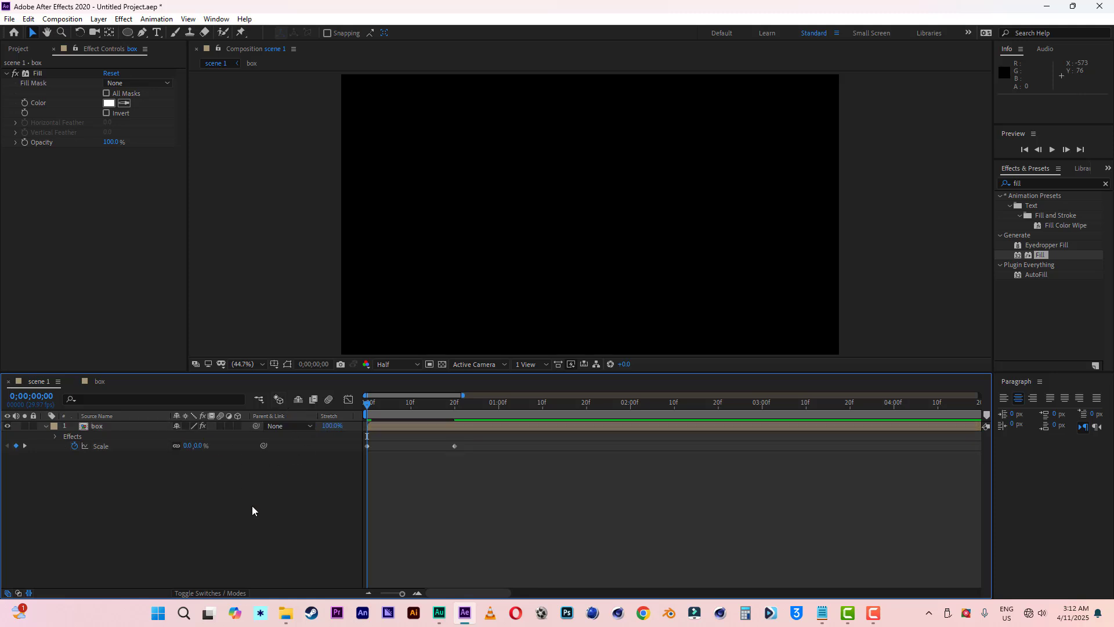
Add an overshoot scale keyframe of 160% to the box layer at frame 10.
left_click(412, 408)
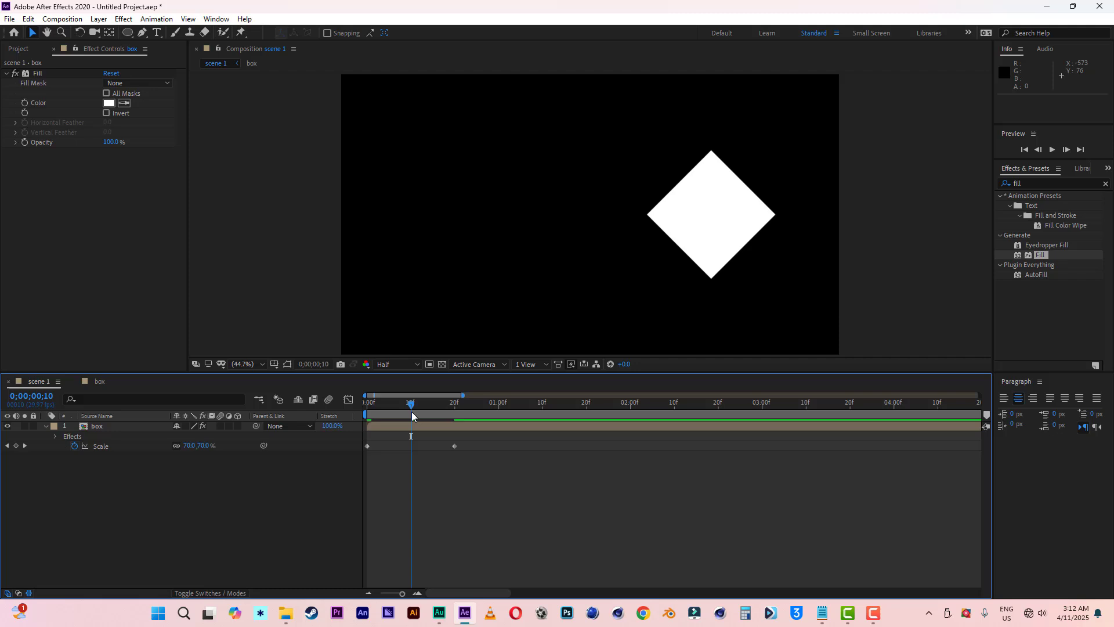
left_click(203, 446)
left_click(214, 513)
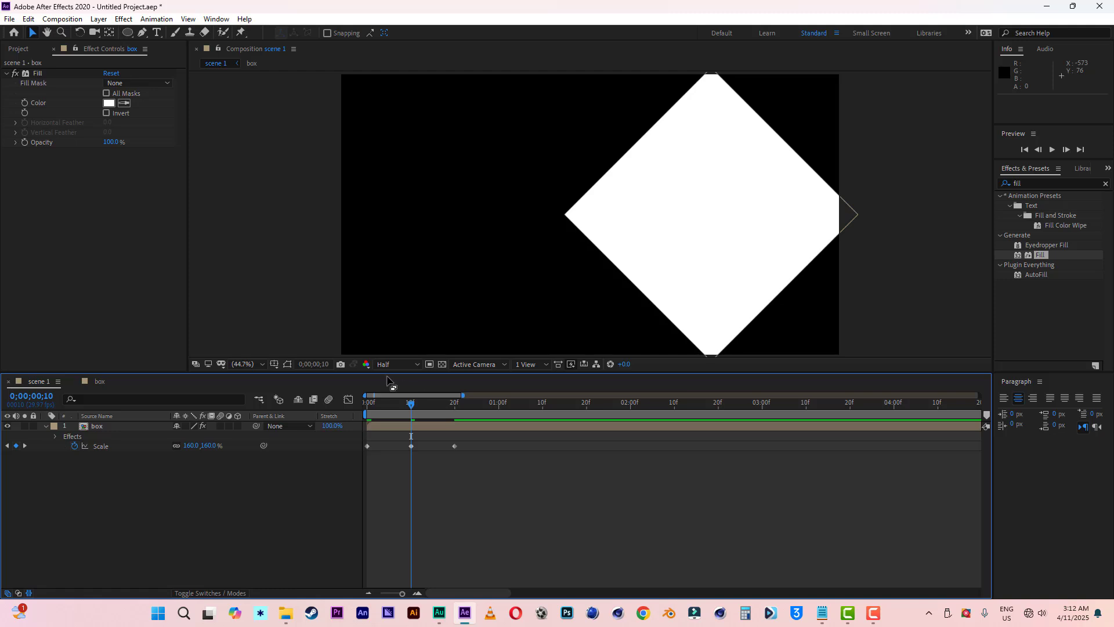
Preview the box layer's scale animation from the start of the composition.
left_click_drag(413, 404, 346, 406)
key("space")
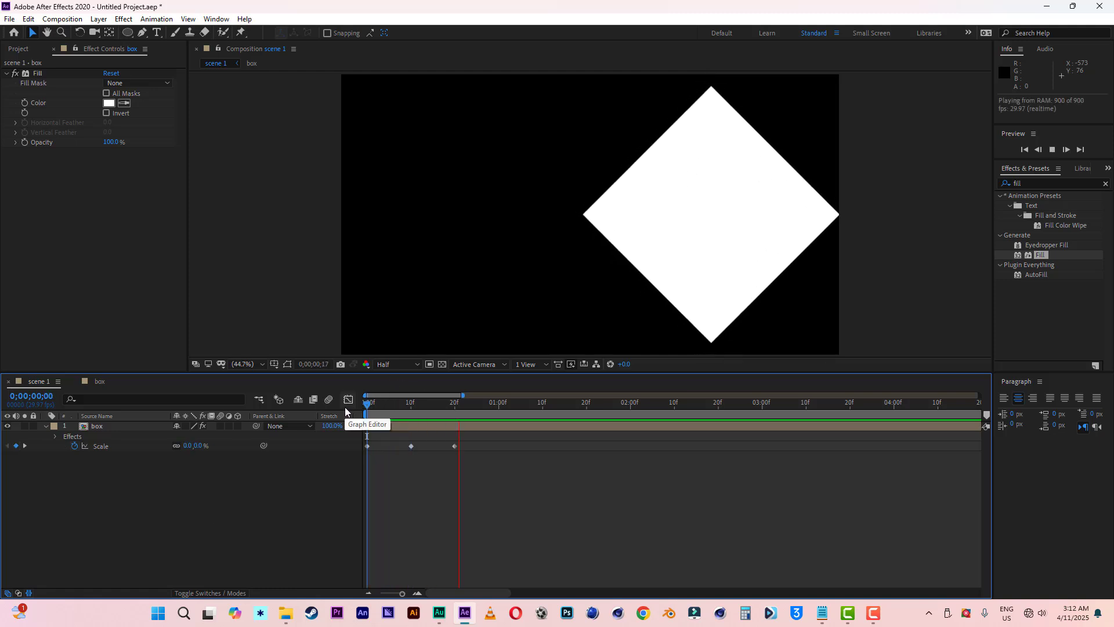
key("space")
Apply Easy Ease to all three scale keyframes of the box layer.
left_click_drag(442, 452, 319, 454)
right_click(455, 448)
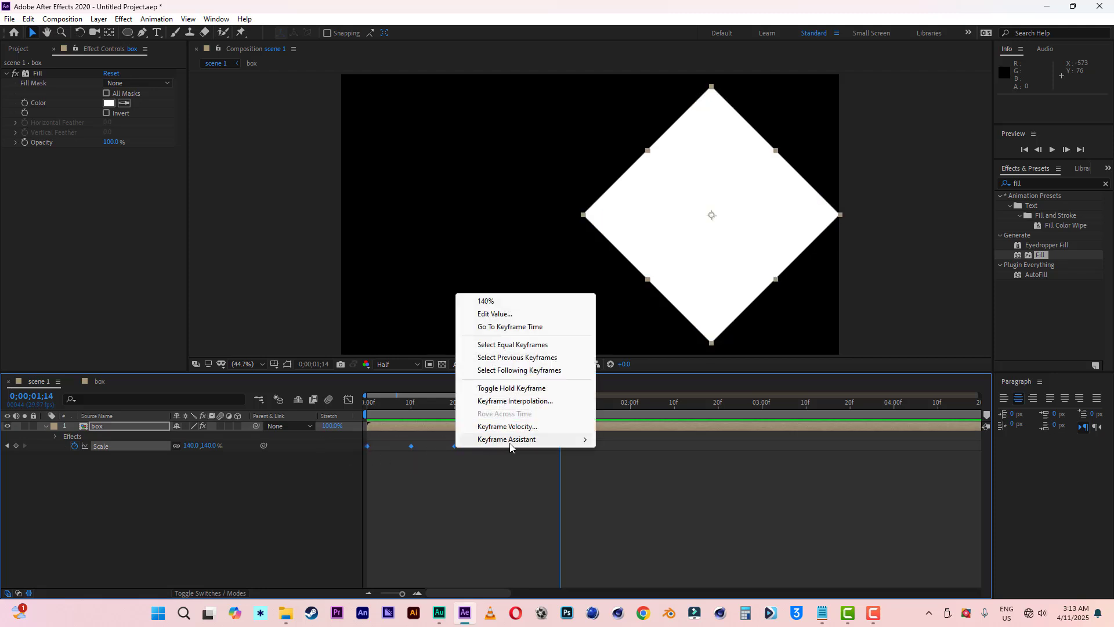
mouse_move(512, 448)
left_click(634, 480)
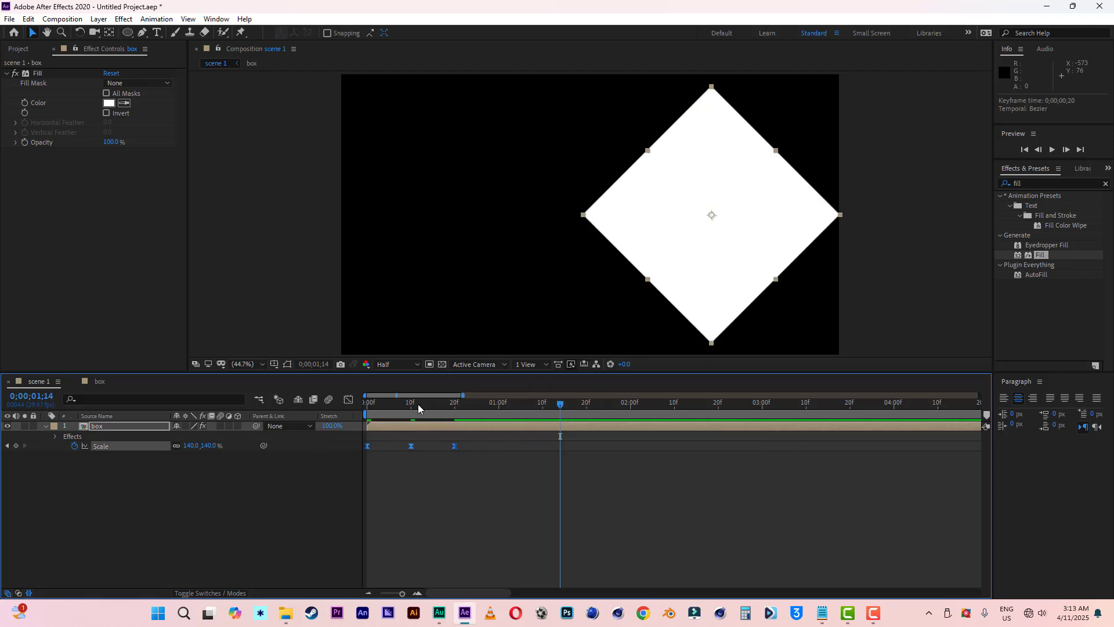
Preview the eased scale animation from the start of the composition.
left_click_drag(425, 406, 293, 402)
key("space")
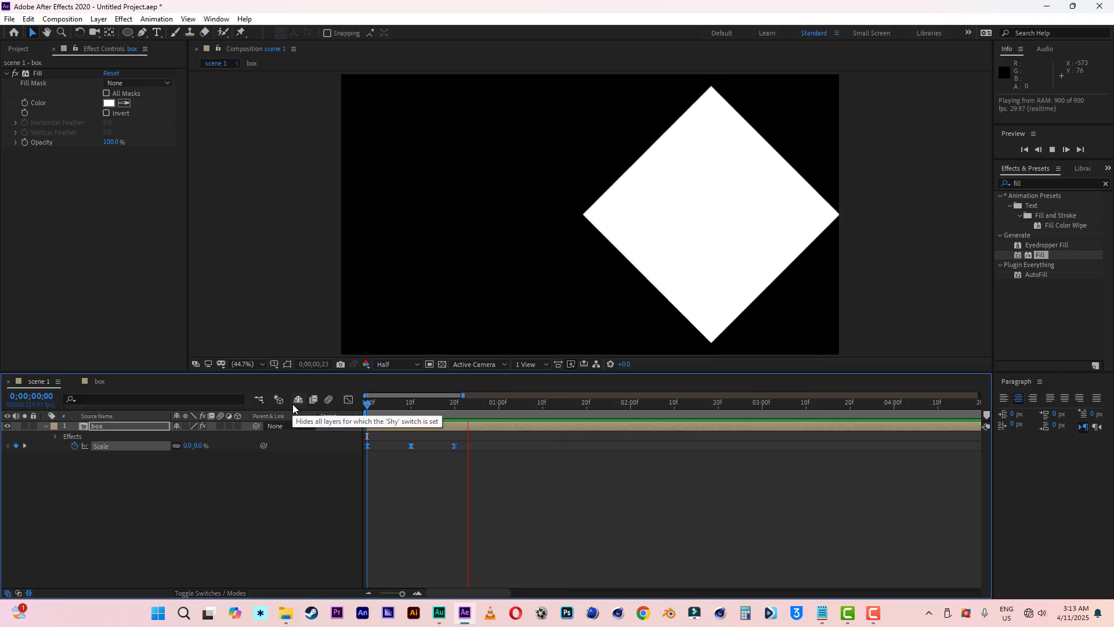
key("space")
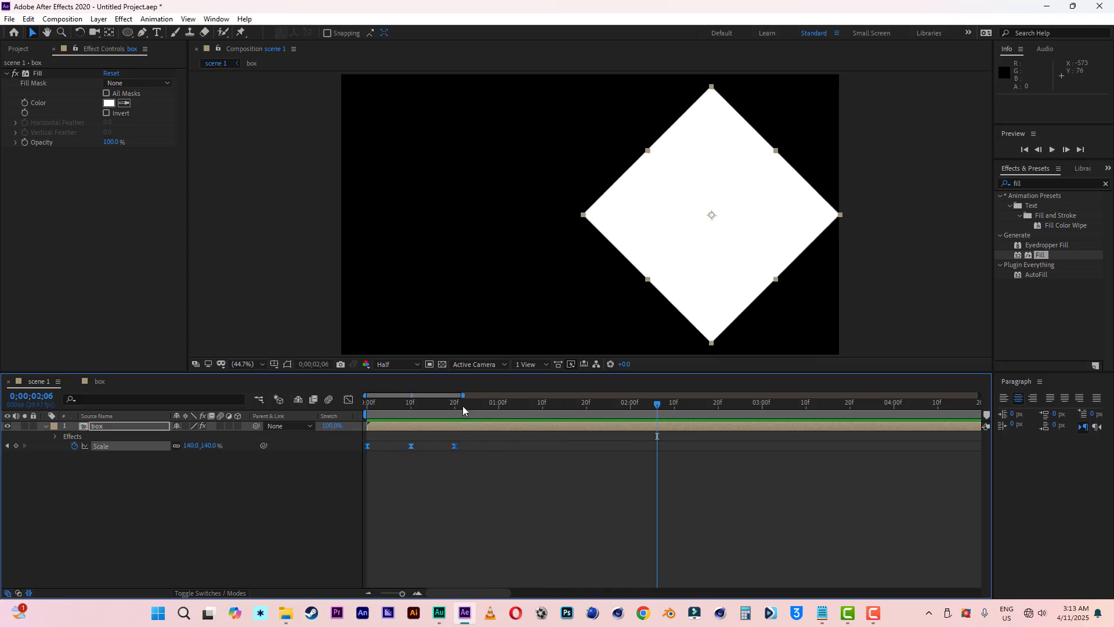
Duplicate the box layer with the playhead at frame 20 and reveal the copy's scale keyframes.
left_click(454, 410)
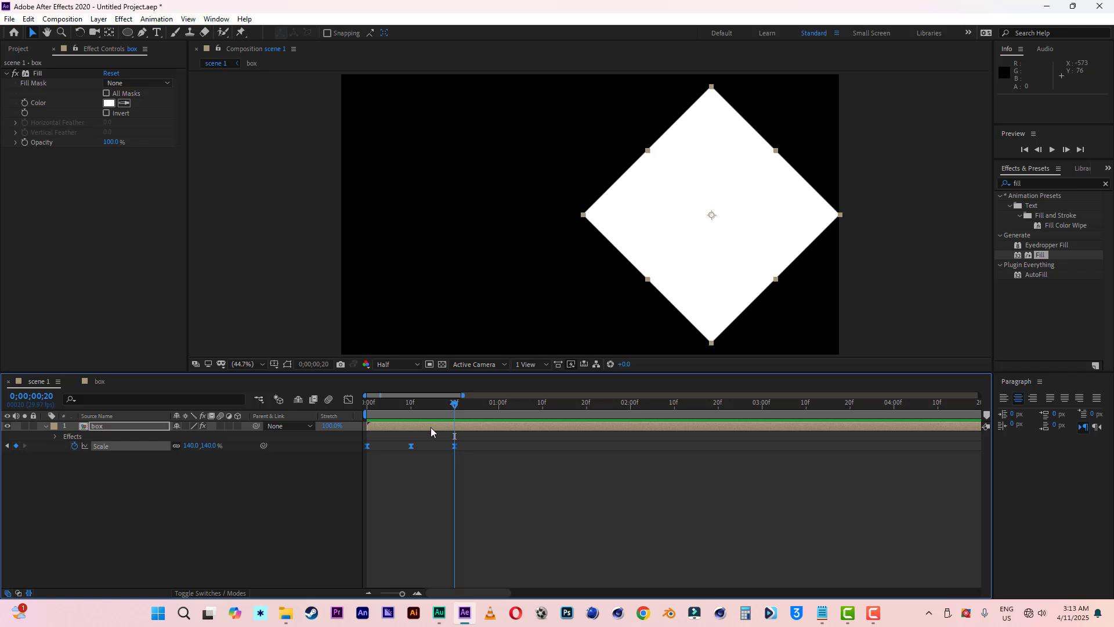
left_click(431, 427)
key("ctrl+d")
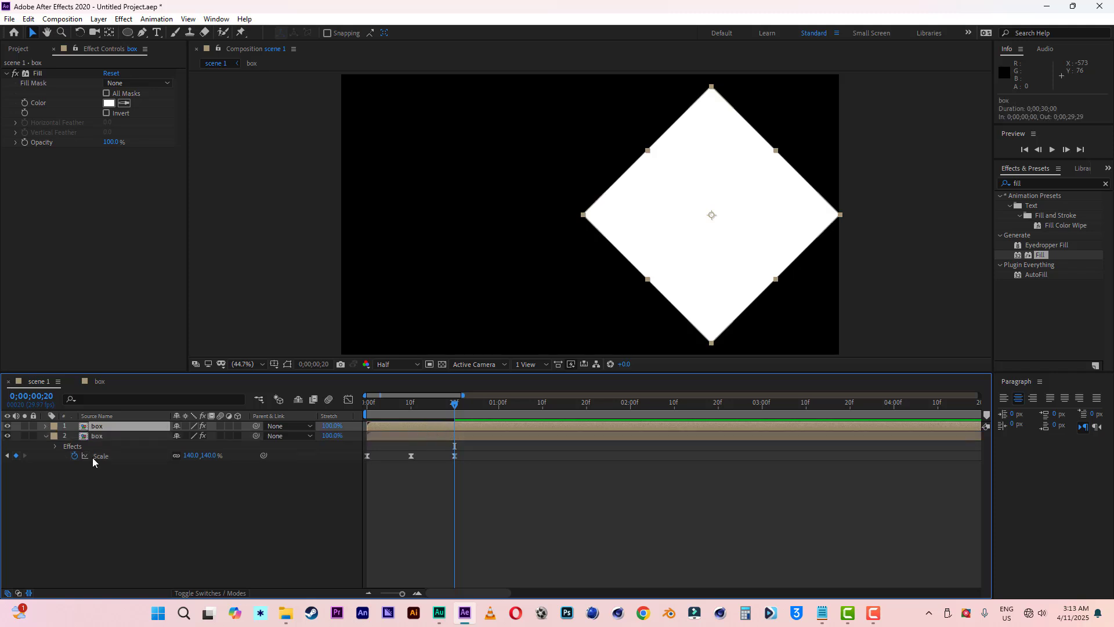
key("u")
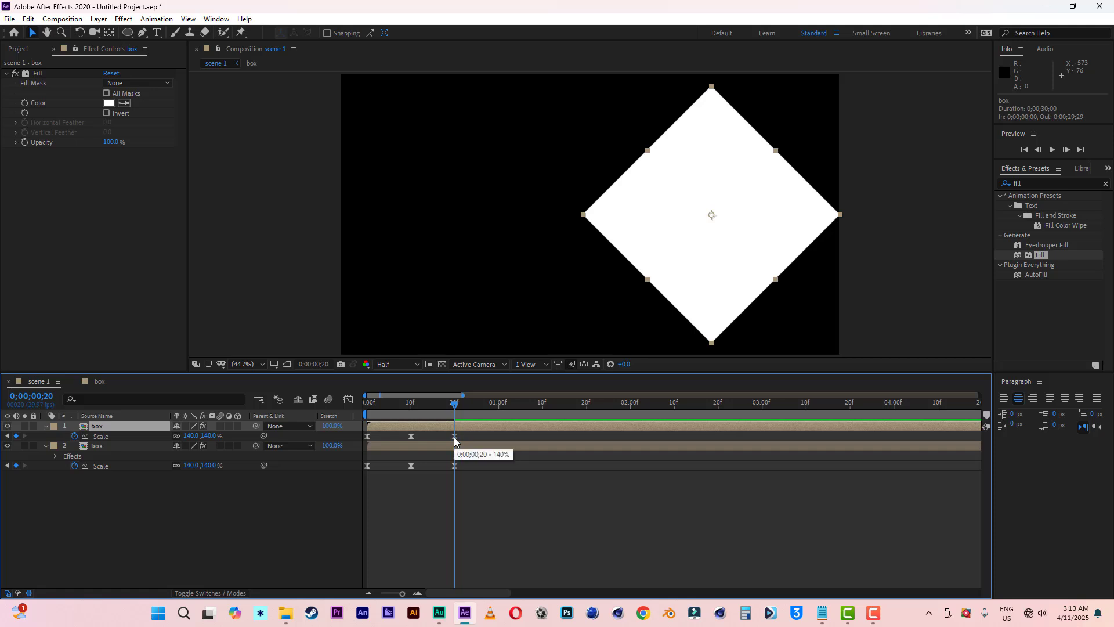
Set the duplicated box's scale keyframe at frame 20 to 100%.
left_click(455, 438)
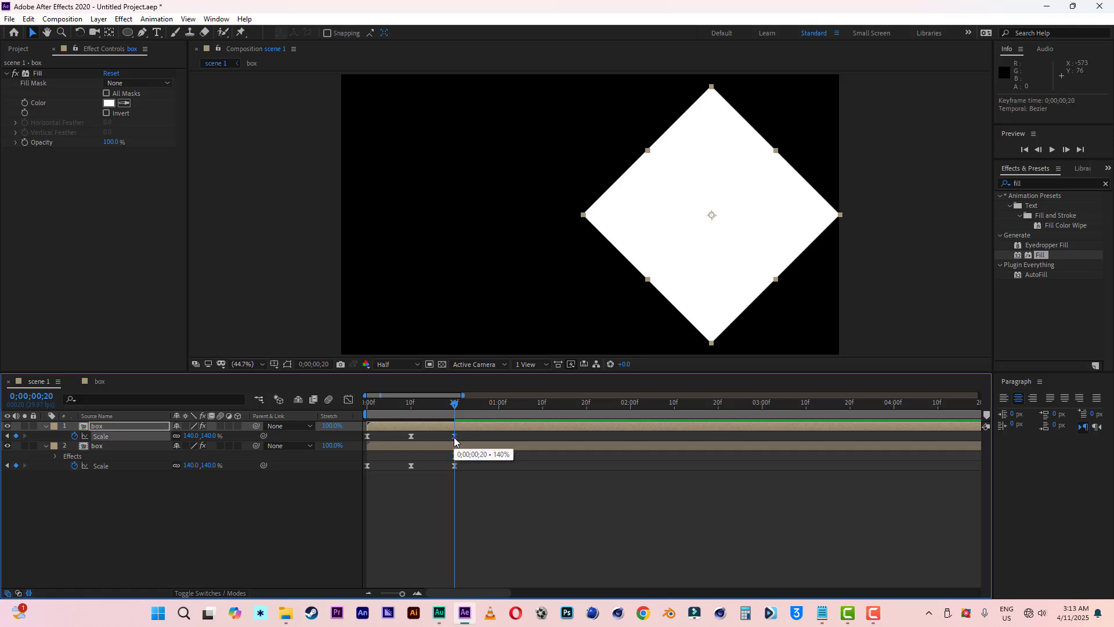
left_click(210, 436)
type("1")
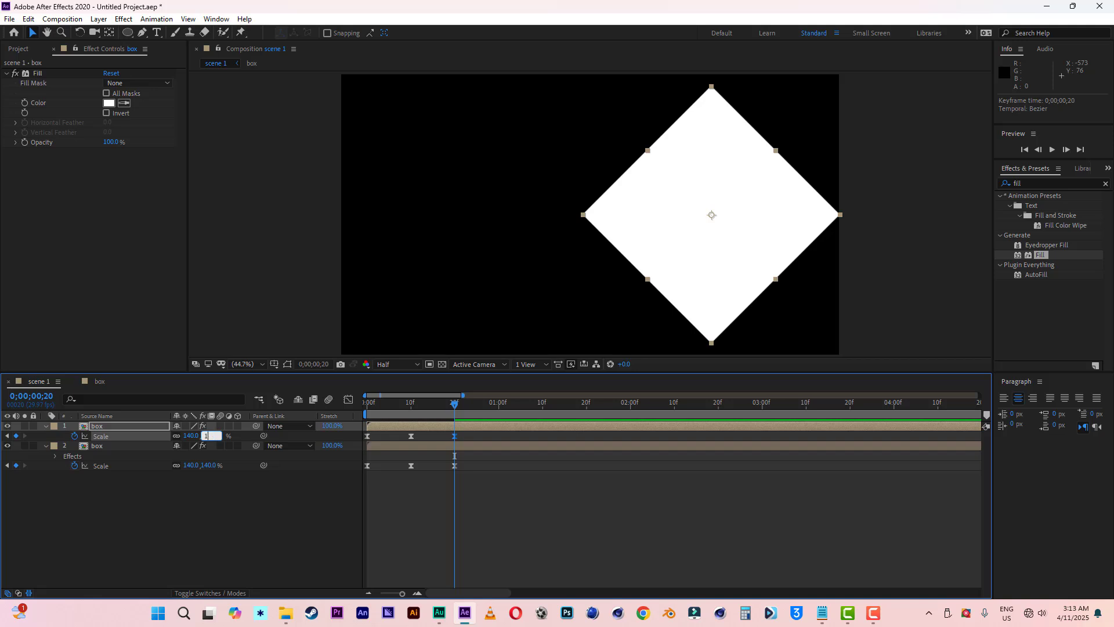
type("00")
left_click(223, 527)
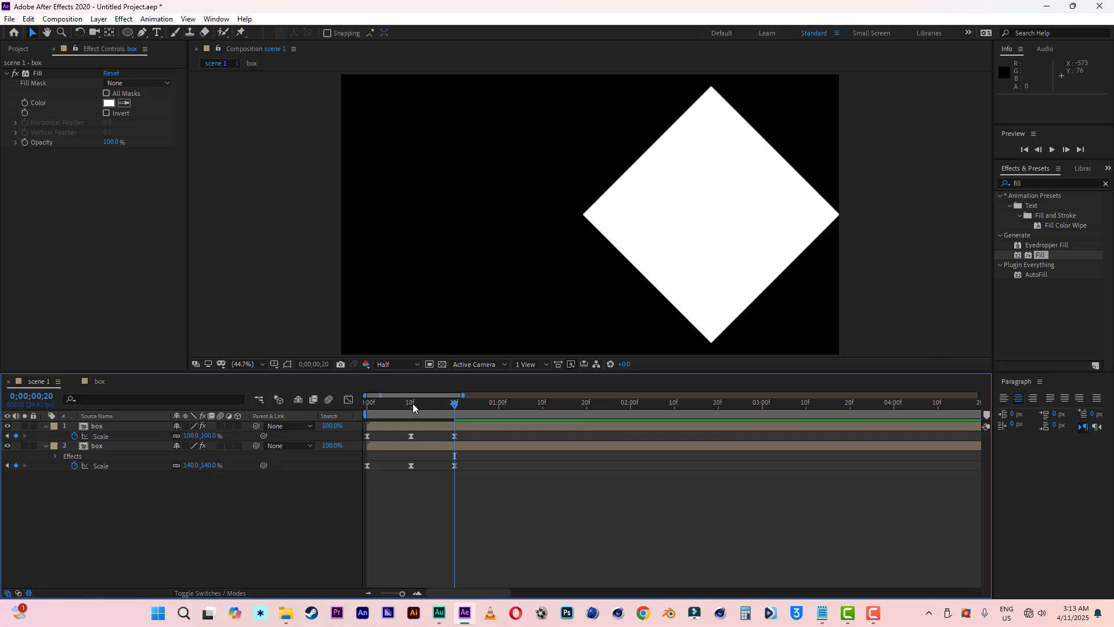
Set the duplicated box's overshoot scale keyframe at frame 10 to 120%.
left_click(411, 406)
left_click(411, 436)
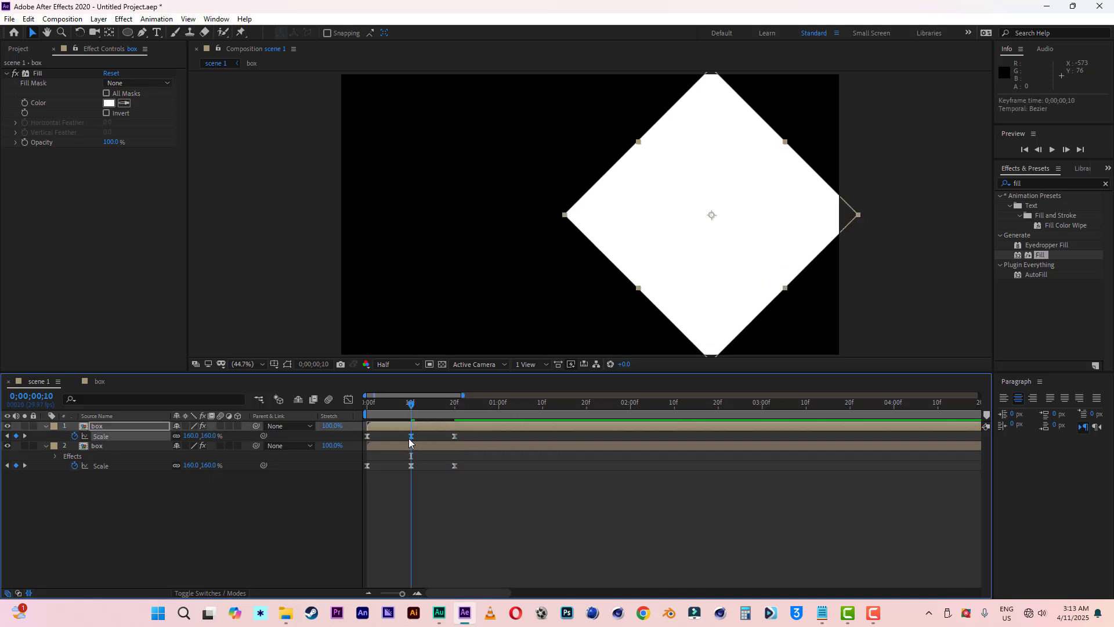
left_click(210, 436)
type("120")
left_click(222, 520)
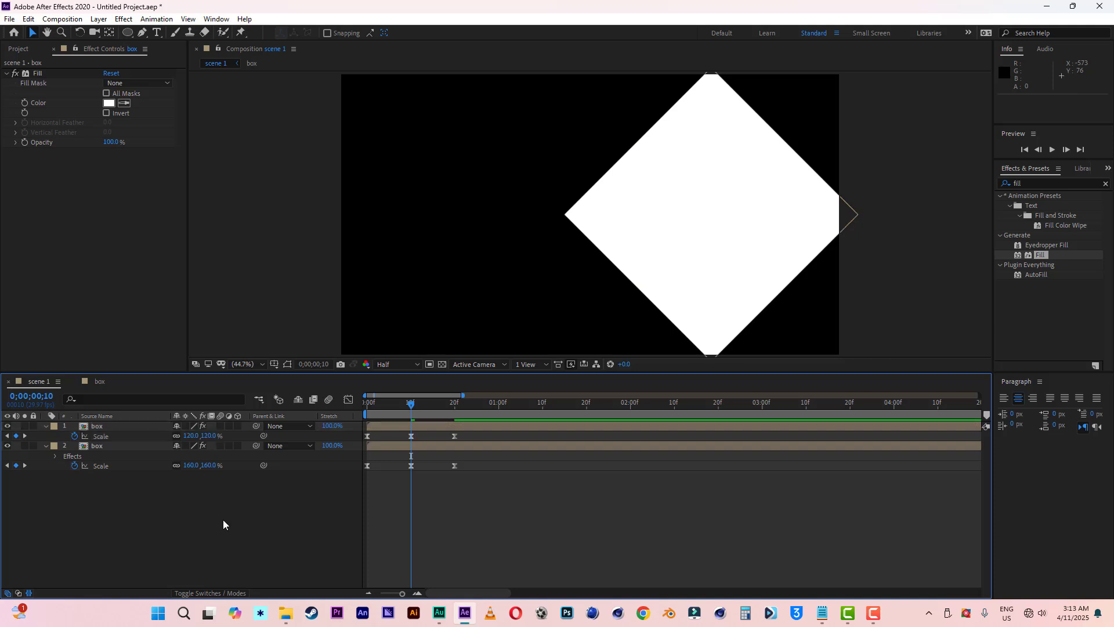
Add a Drop Shadow layer style to the topmost box layer and set its opacity to 30%.
left_click(454, 426)
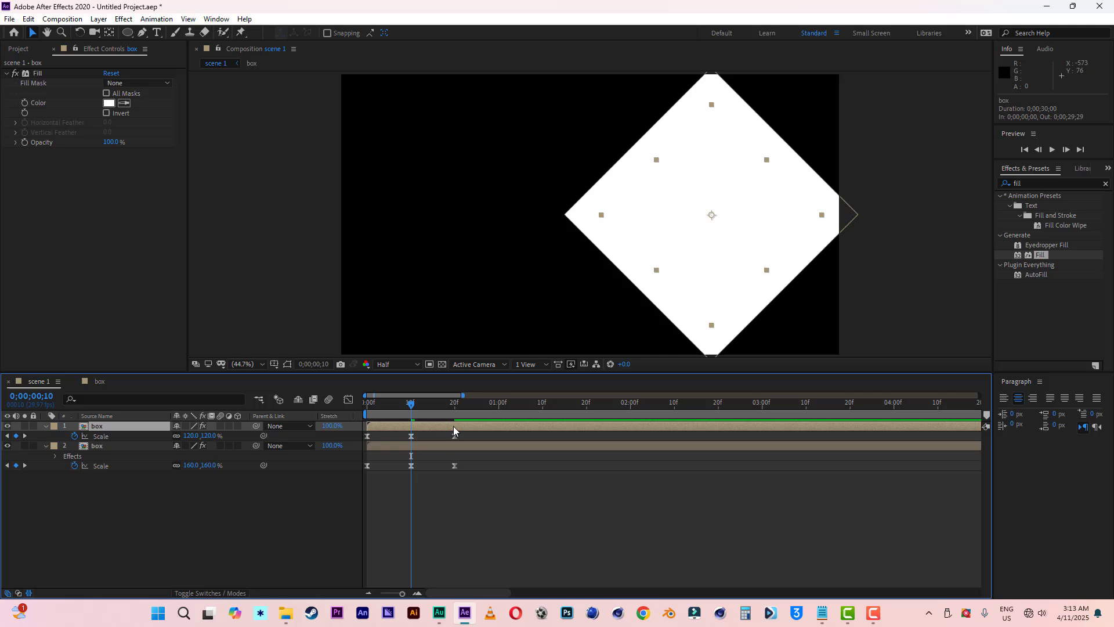
right_click(119, 428)
mouse_move(186, 257)
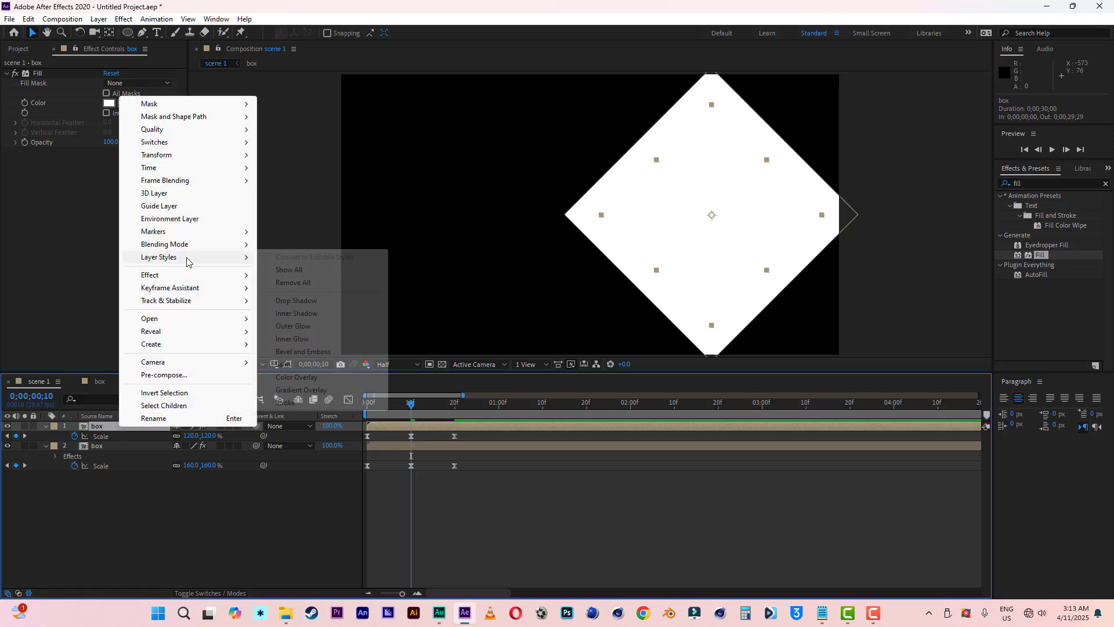
left_click(305, 301)
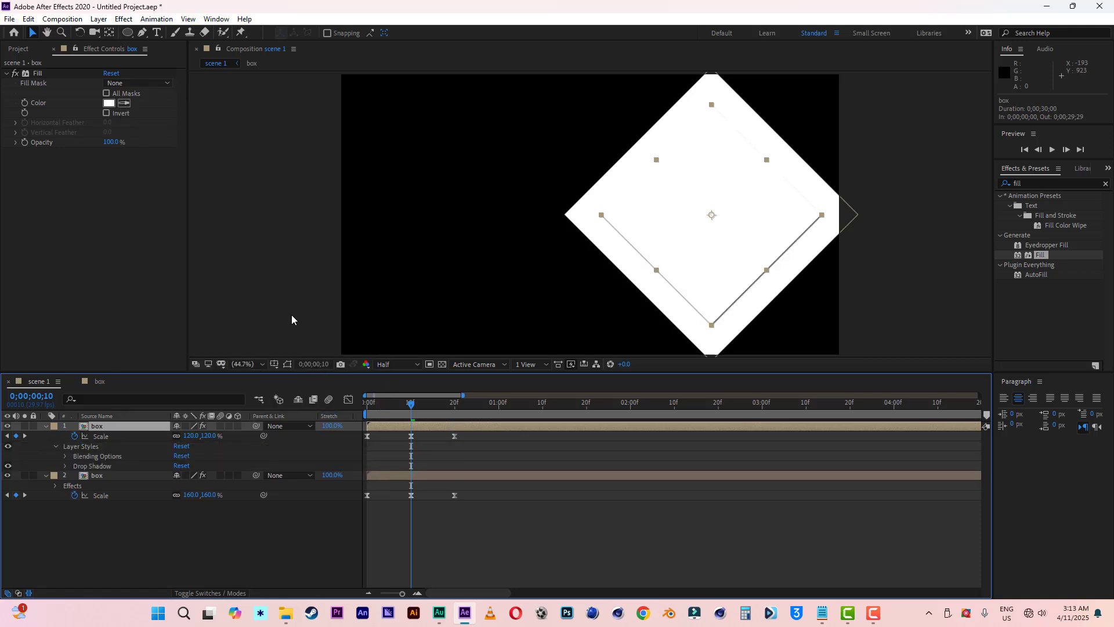
left_click(65, 466)
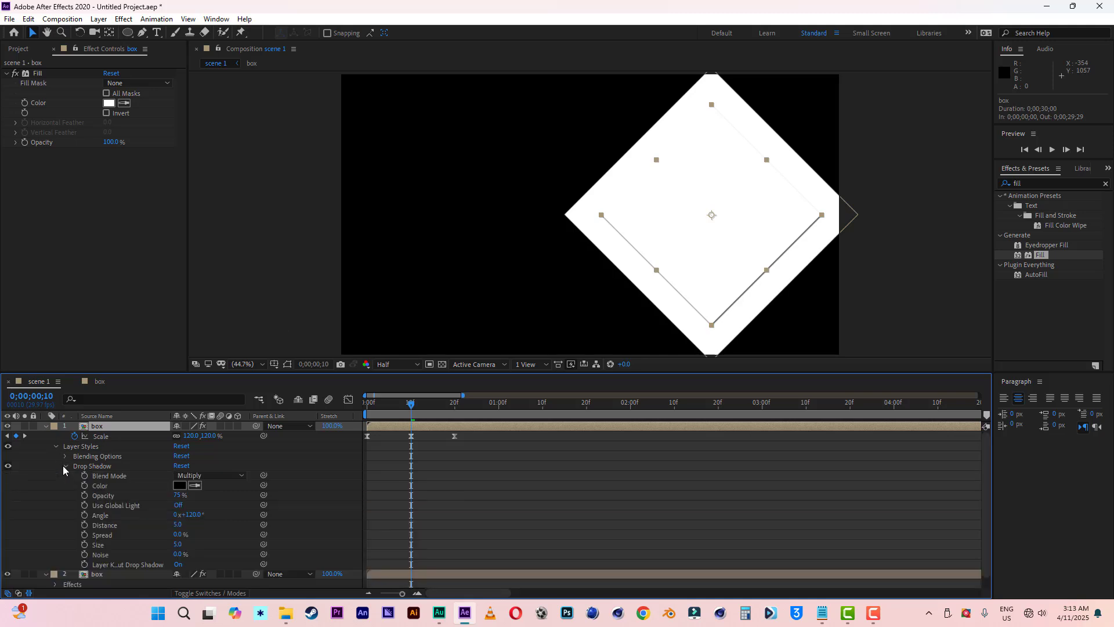
left_click(179, 496)
type("30")
left_click(215, 531)
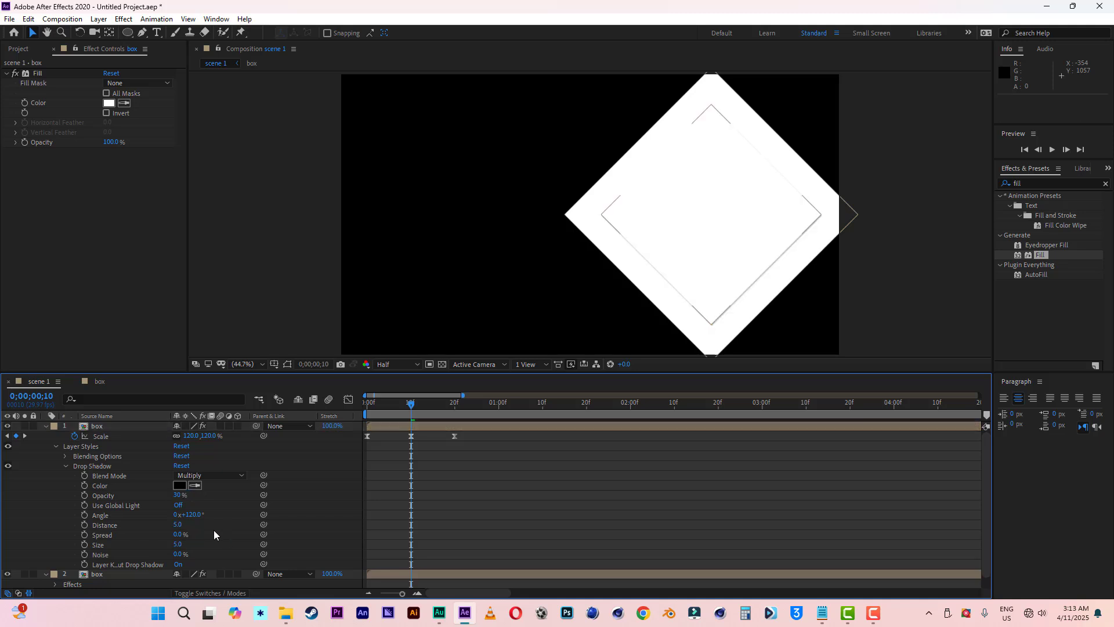
Set the topmost box's drop shadow distance to 0 and its size to 100, then collapse the layer.
left_click_drag(176, 525, 115, 523)
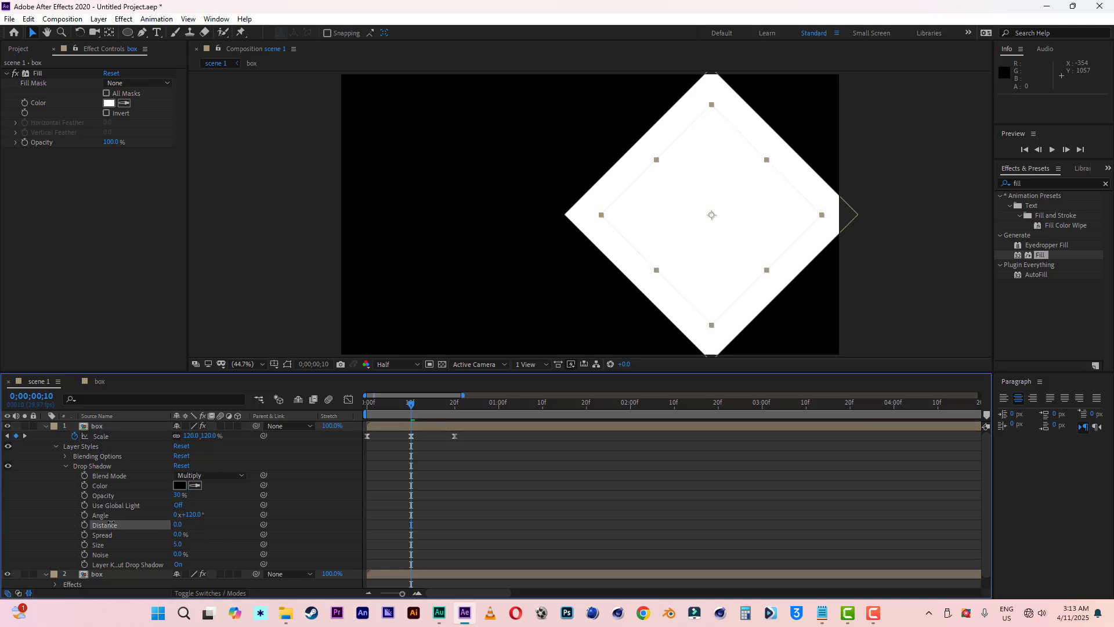
left_click_drag(180, 544, 239, 549)
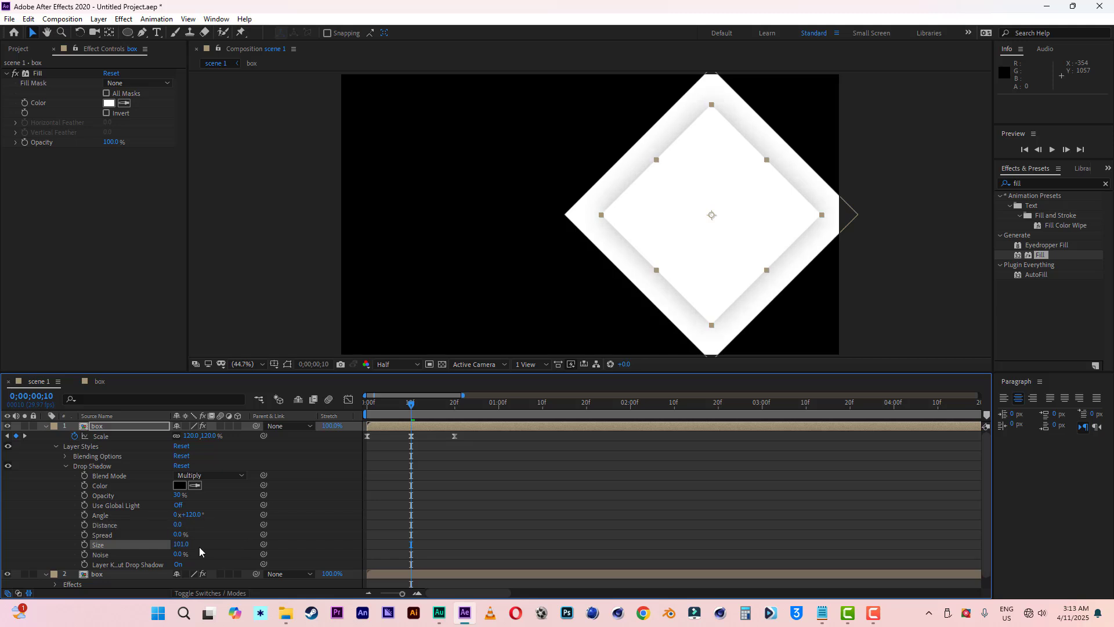
left_click(180, 544)
type("100")
left_click(203, 540)
left_click(46, 427)
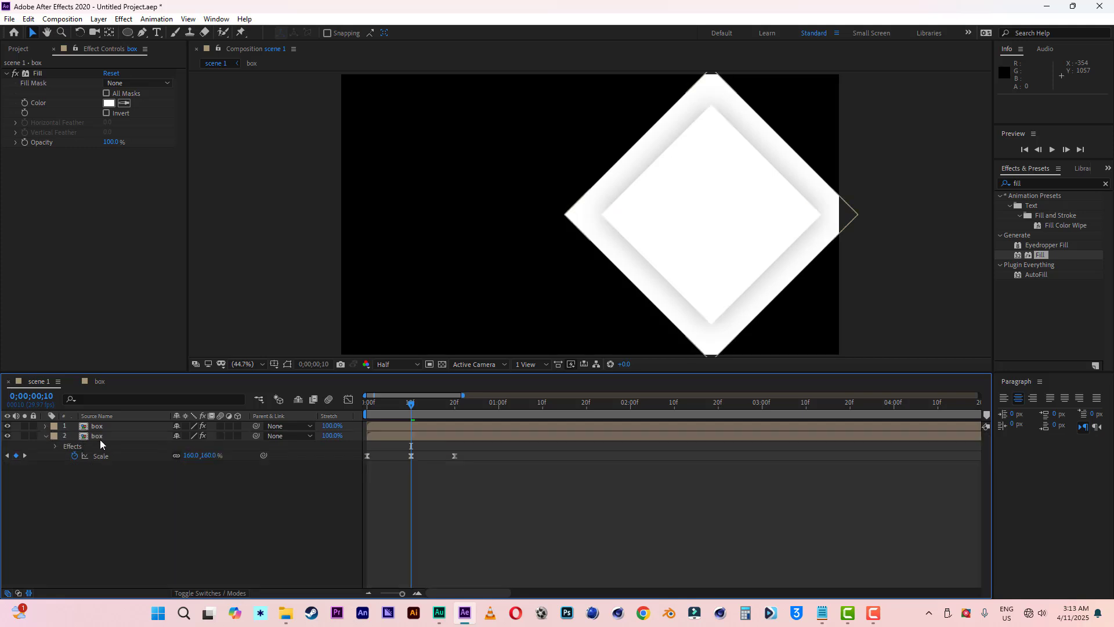
Duplicate the shadowed box layer and set the new copy's scale at frame 20 to 68%.
left_click(102, 427)
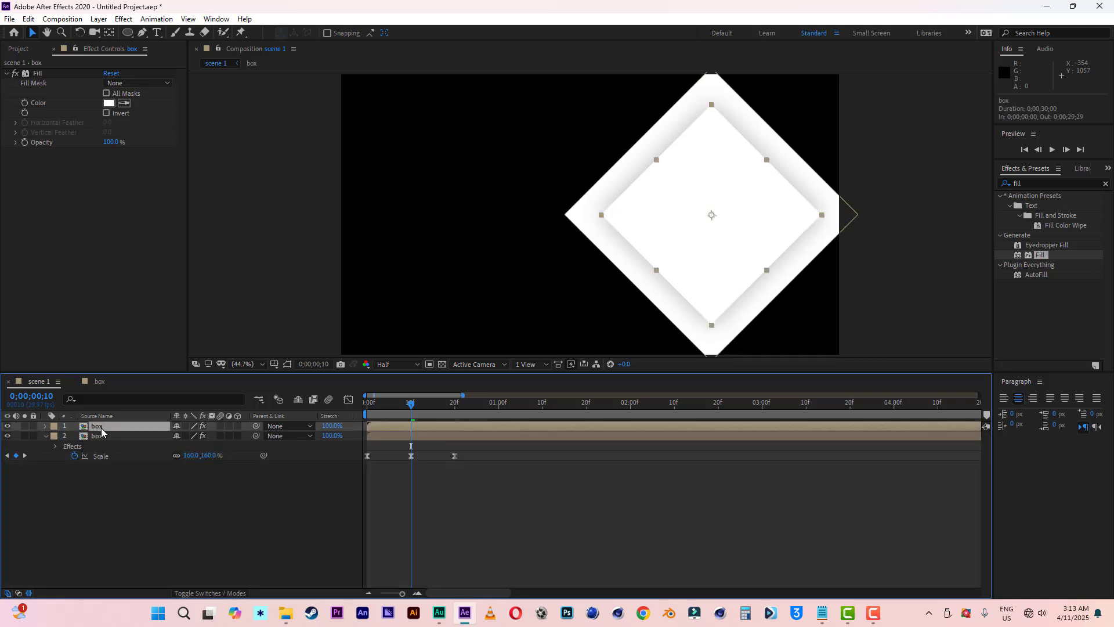
key("ctrl+d")
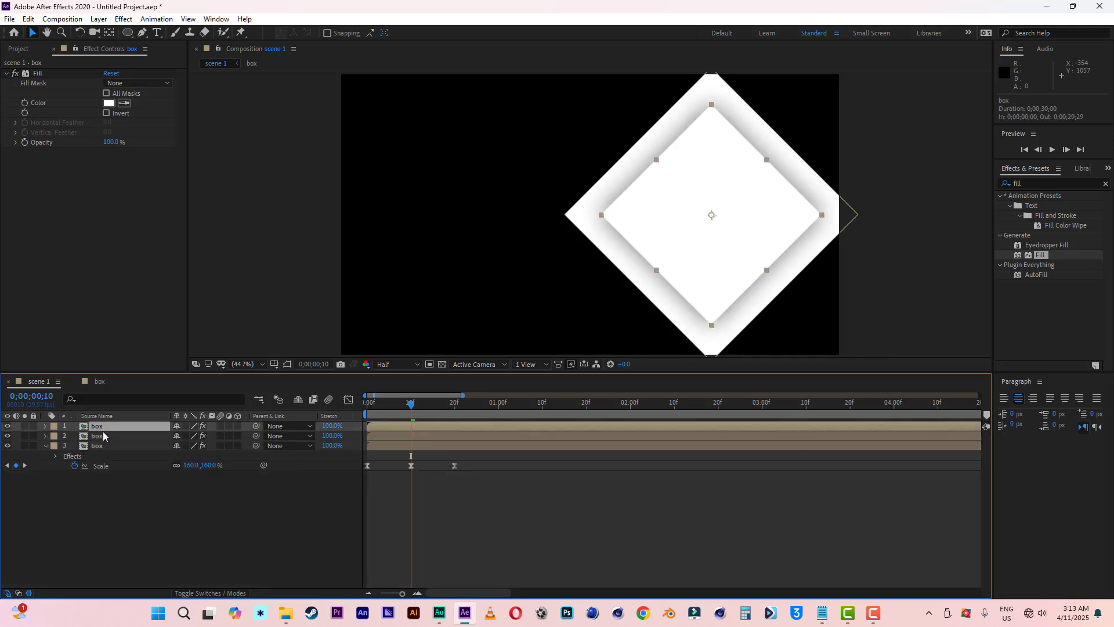
key("s")
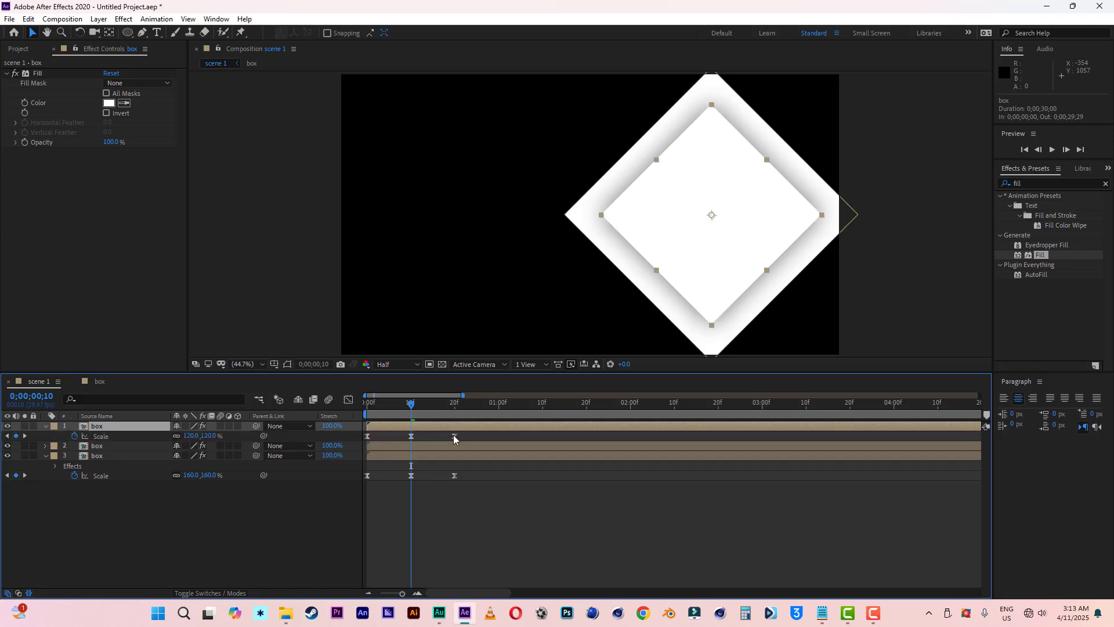
left_click(455, 408)
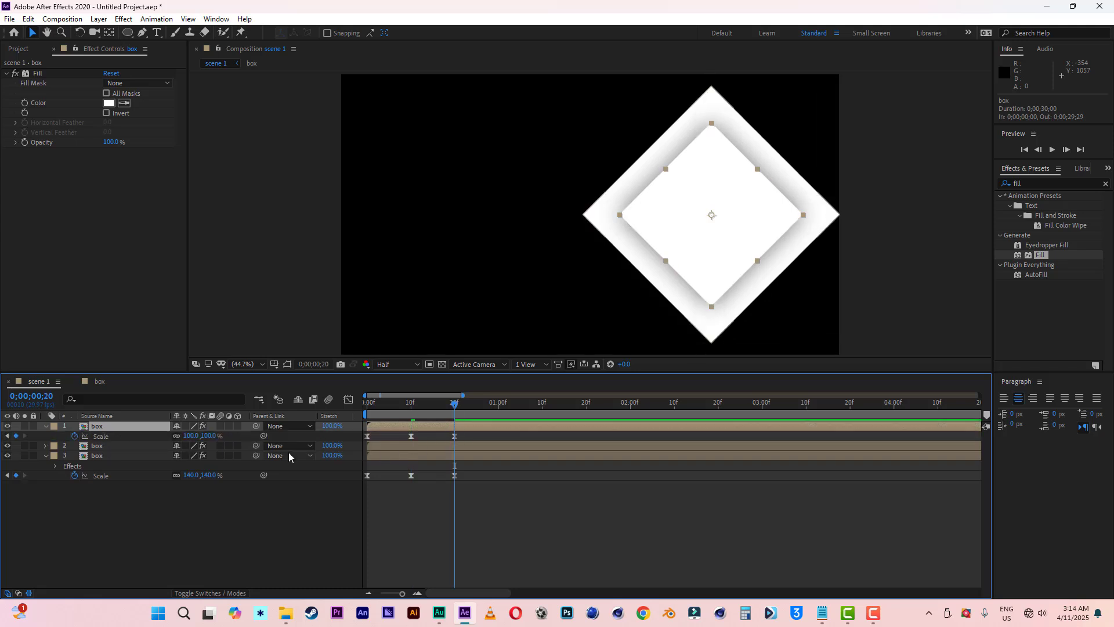
left_click(206, 435)
left_click(220, 517)
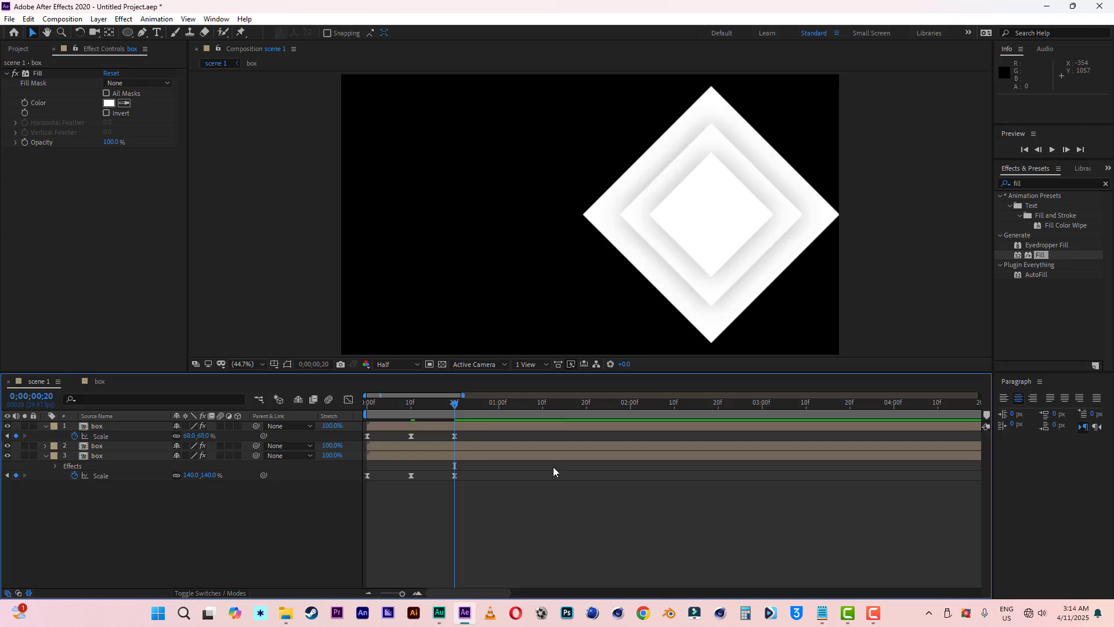
Set the third box's overshoot scale keyframe at frame 10 to 100%.
left_click(412, 402)
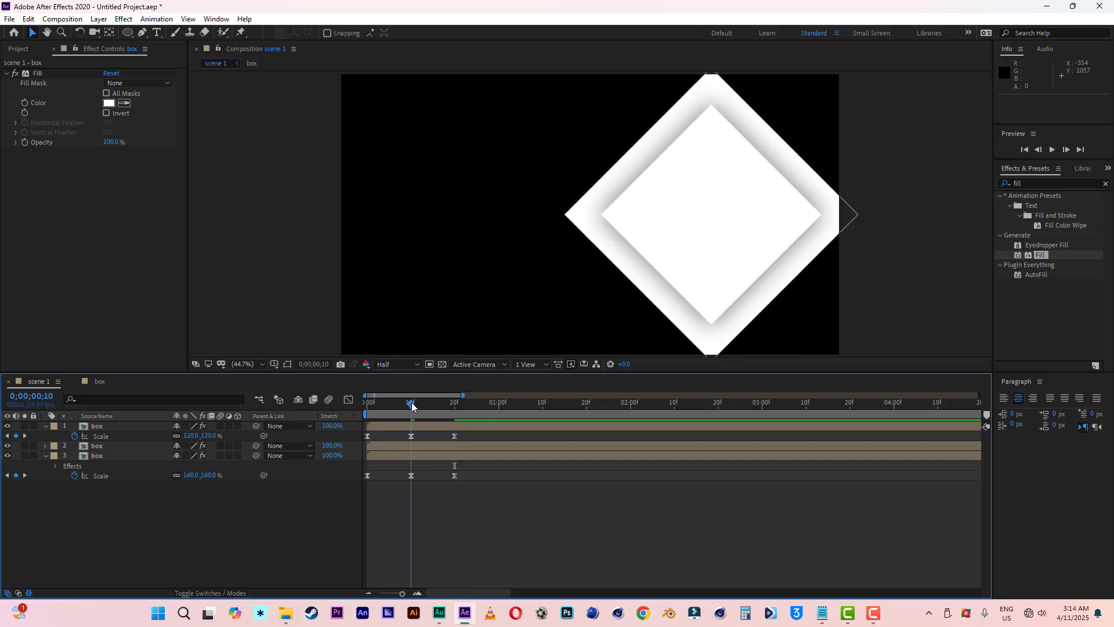
left_click(411, 435)
left_click(210, 436)
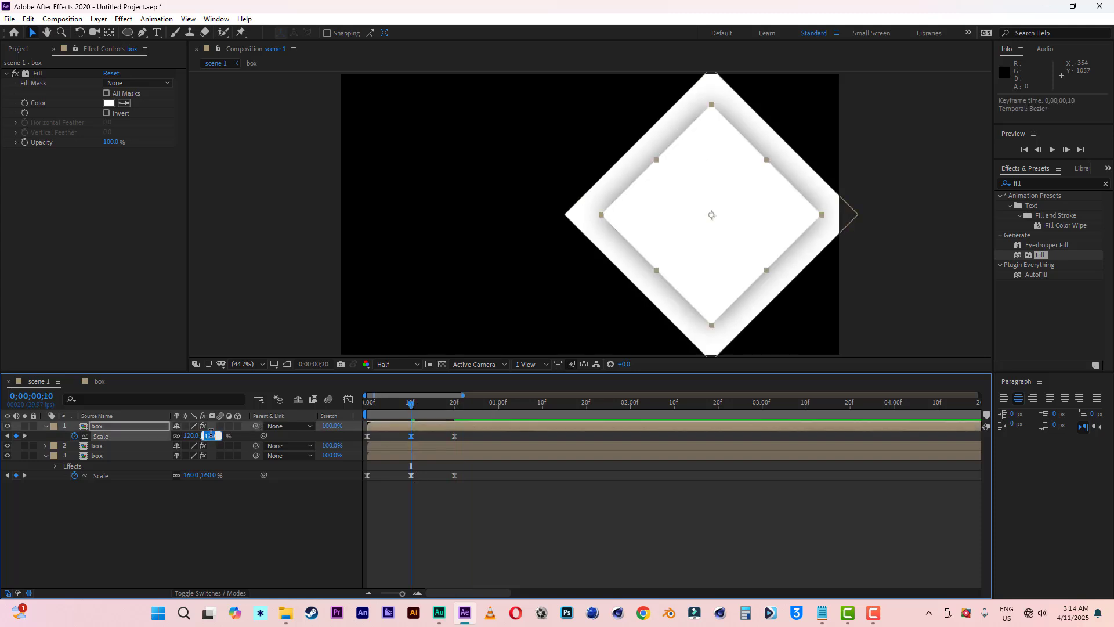
type("100")
left_click(244, 526)
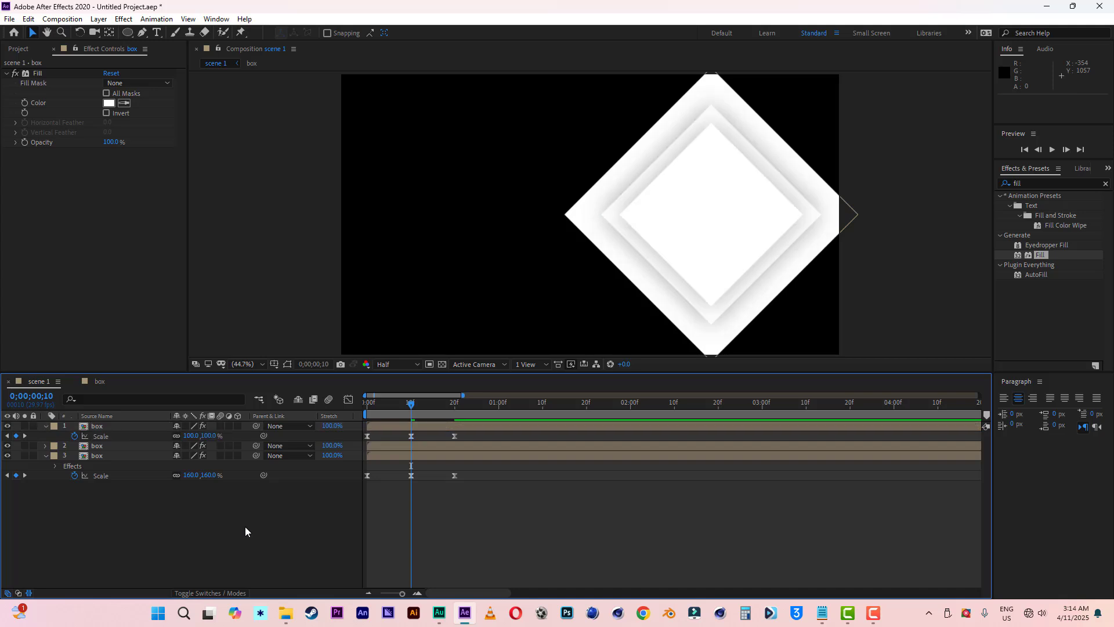
Collapse the topmost box layer and duplicate it twice.
left_click_drag(411, 402, 463, 404)
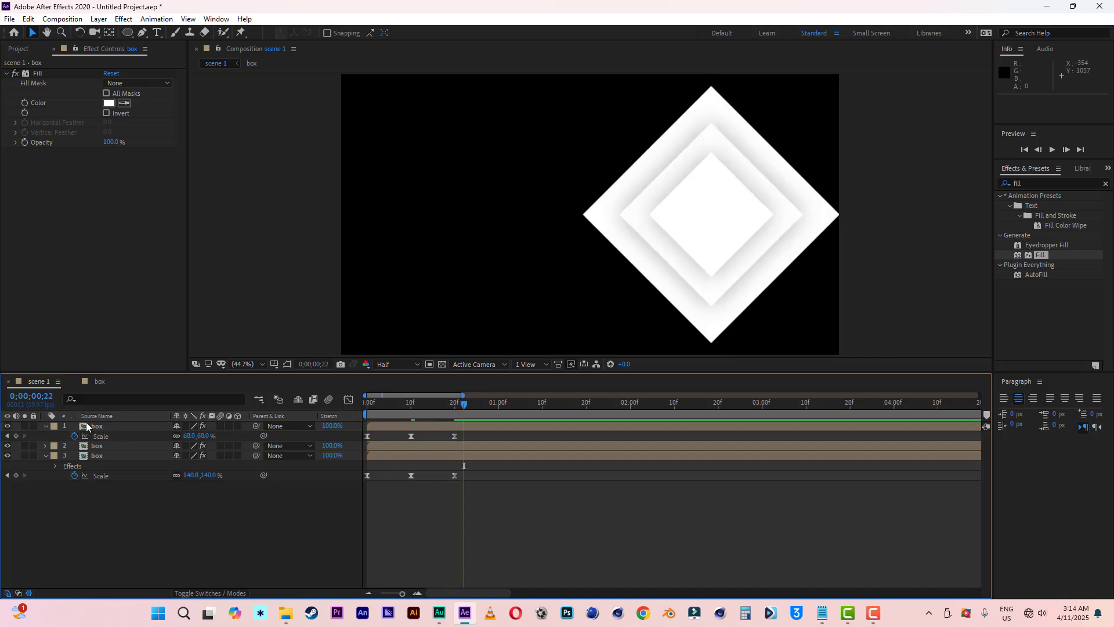
left_click(46, 426)
left_click(97, 426)
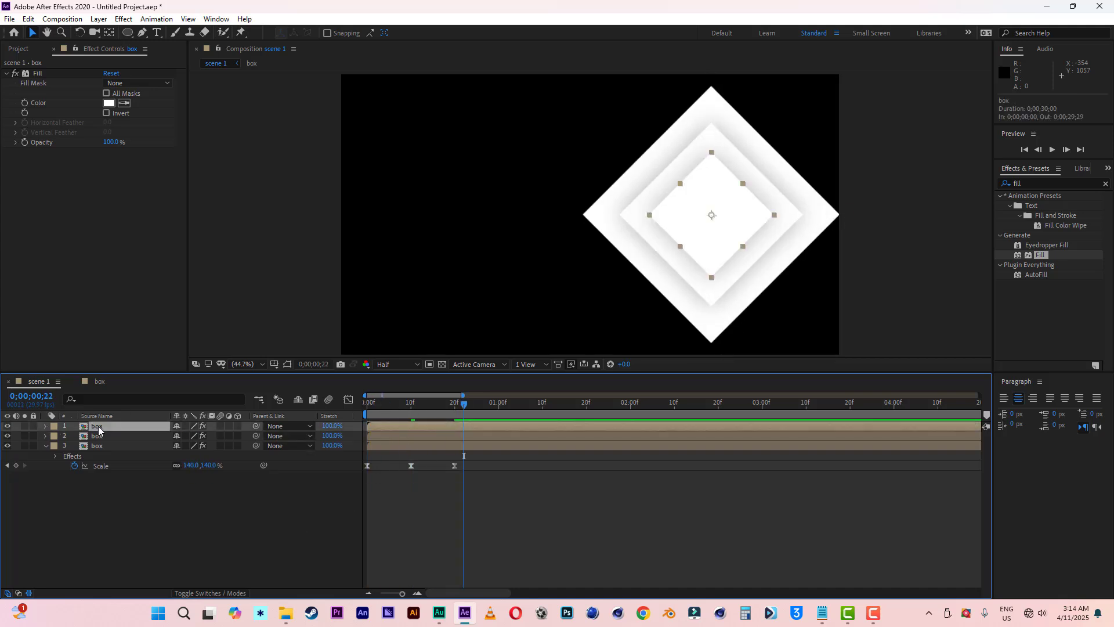
key("ctrl+d")
key("ctrl+d")
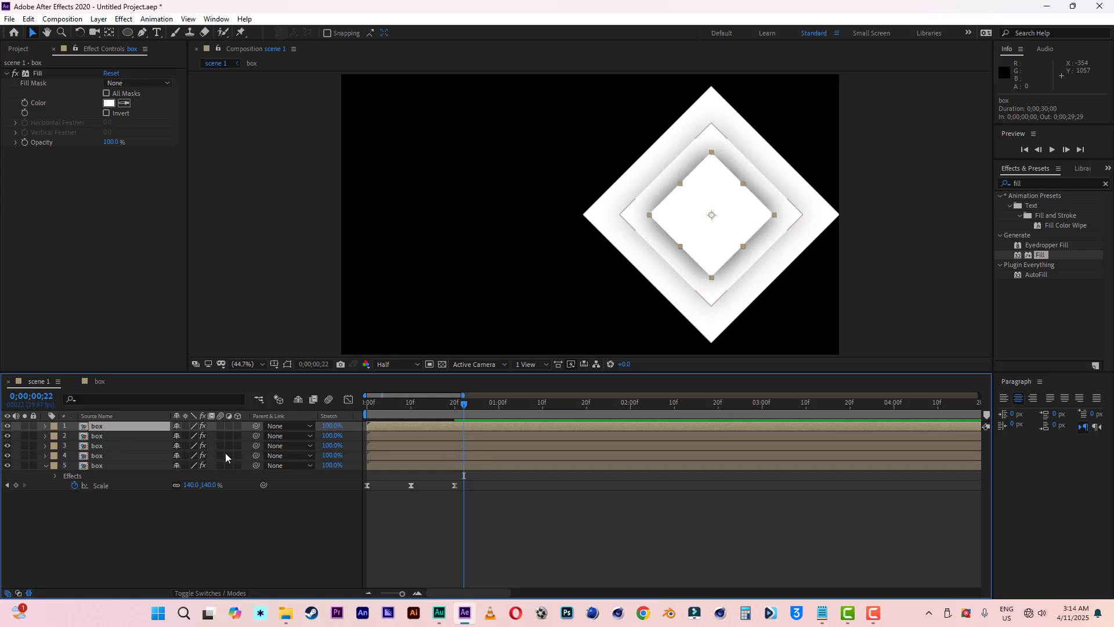
Set the newest topmost box copy's scale keyframe at frame 20 to 42%.
key("s")
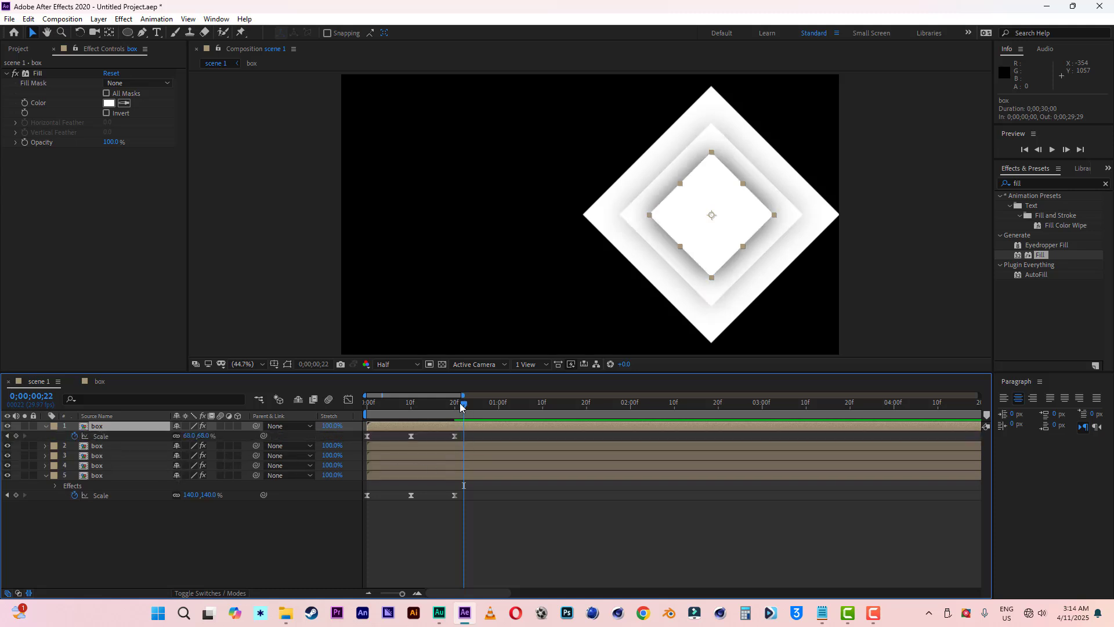
left_click_drag(460, 407, 453, 408)
left_click(454, 436)
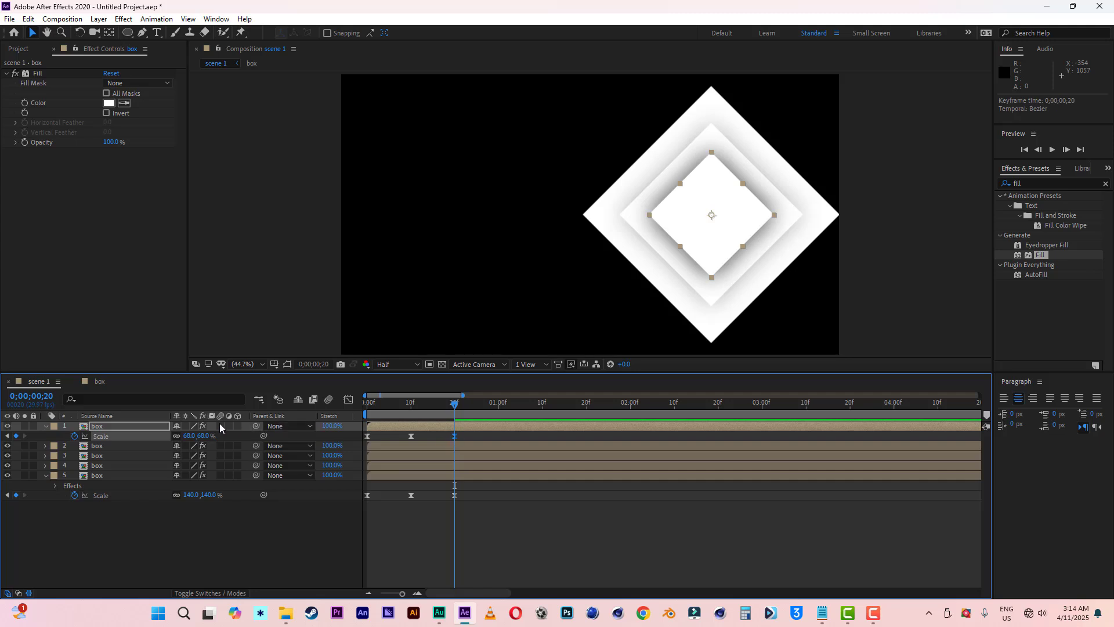
left_click(201, 436)
left_click(242, 434)
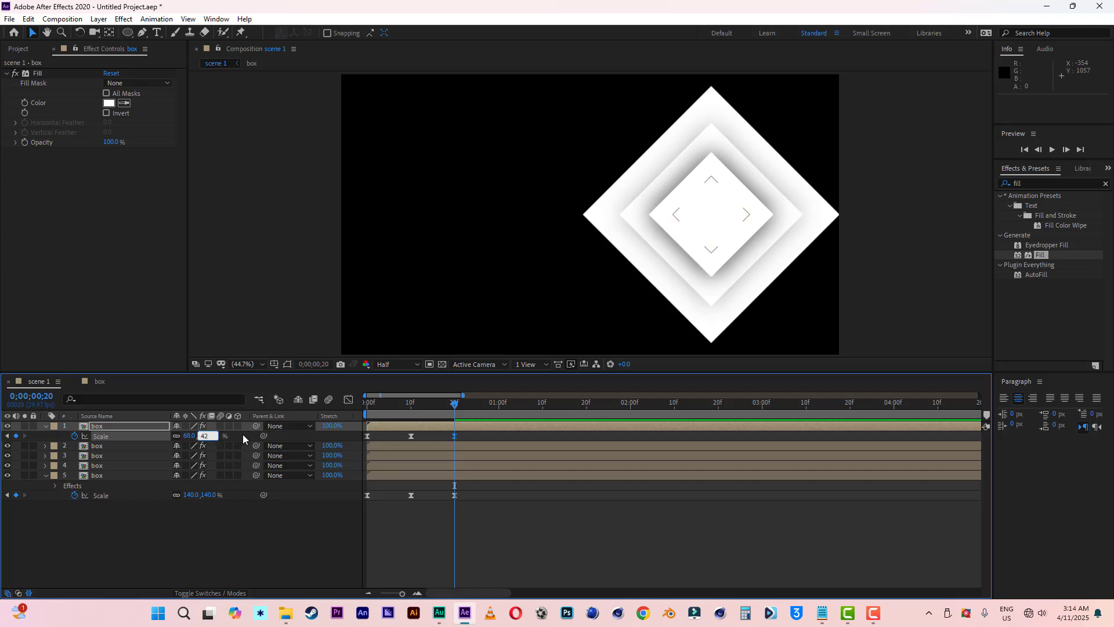
left_click(412, 408)
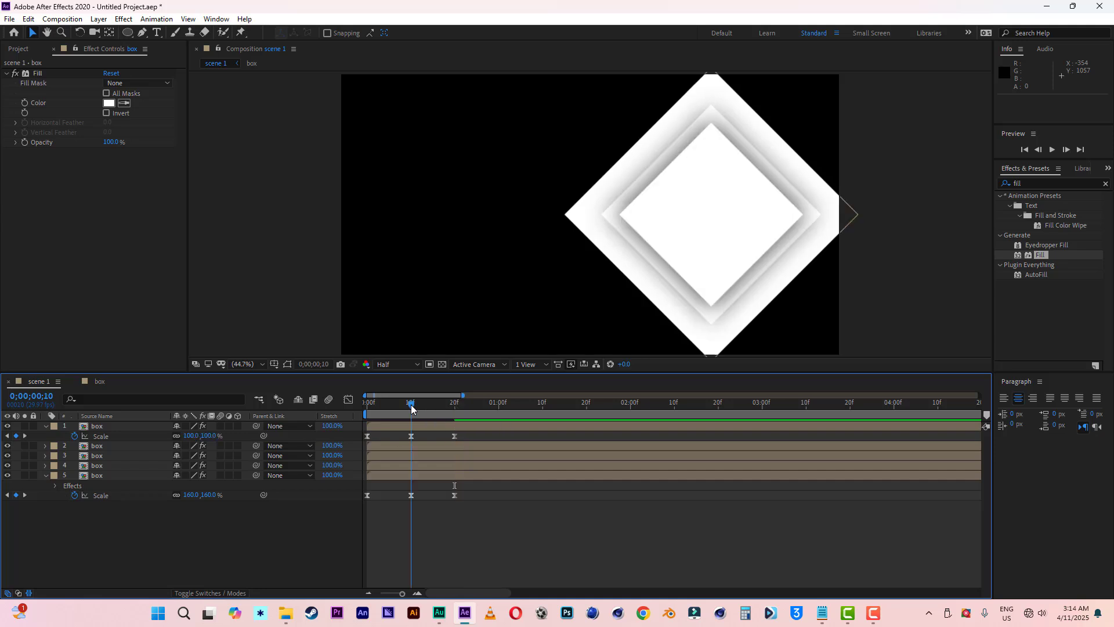
Set the topmost box's overshoot scale keyframe at frame 10 to 60%.
left_click(213, 436)
type("60")
left_click(248, 563)
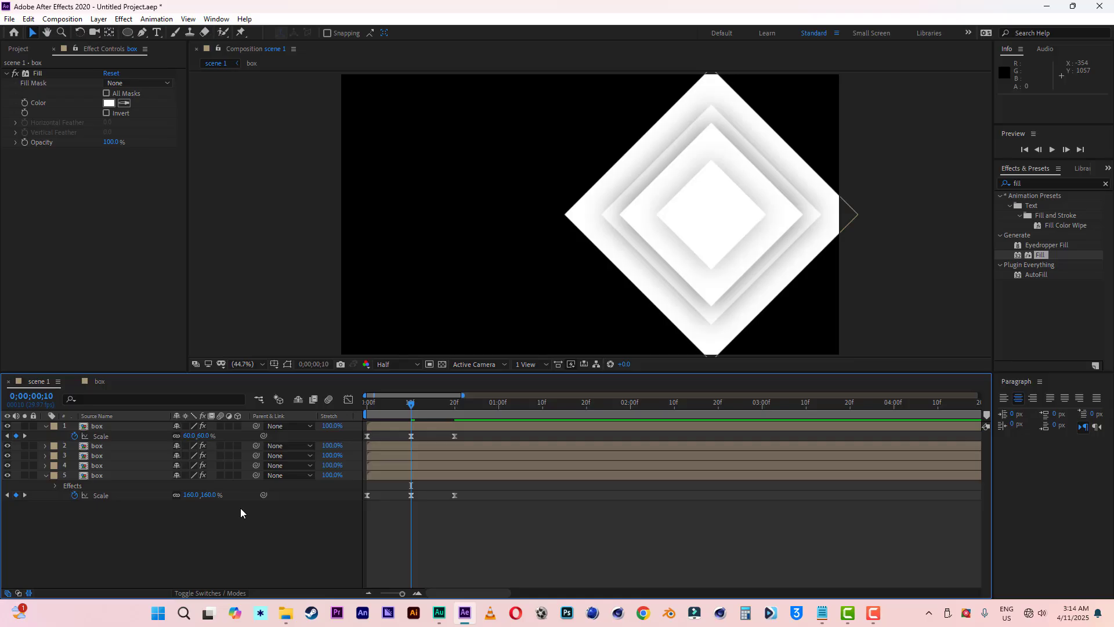
Turn off the Fill effect on the topmost box layer to restore its original red colour.
left_click_drag(412, 406, 468, 407)
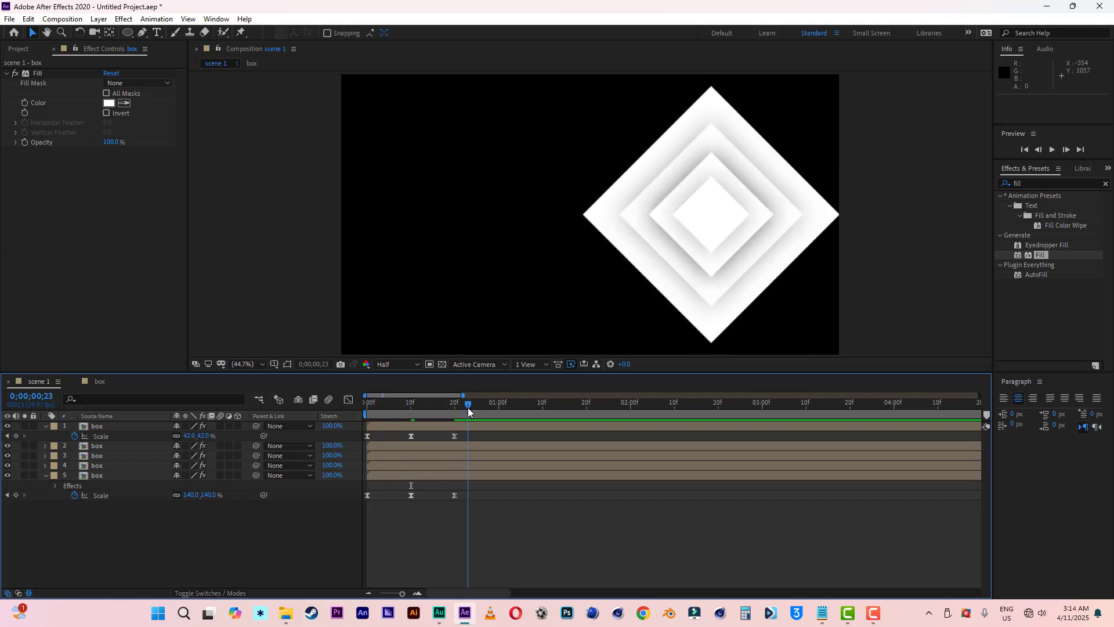
left_click(456, 426)
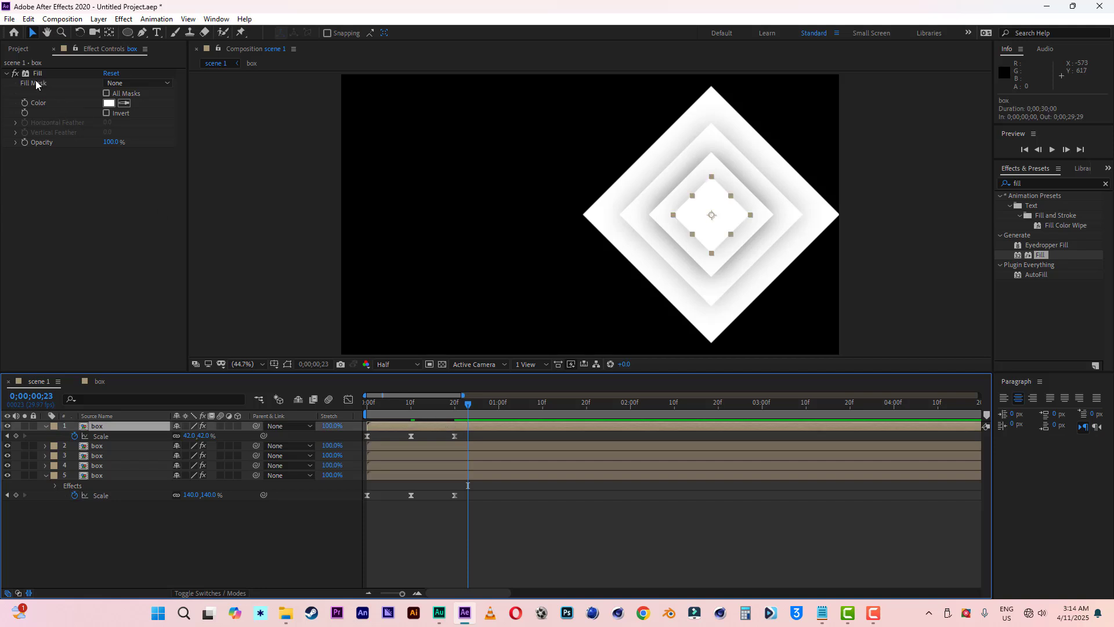
left_click(15, 74)
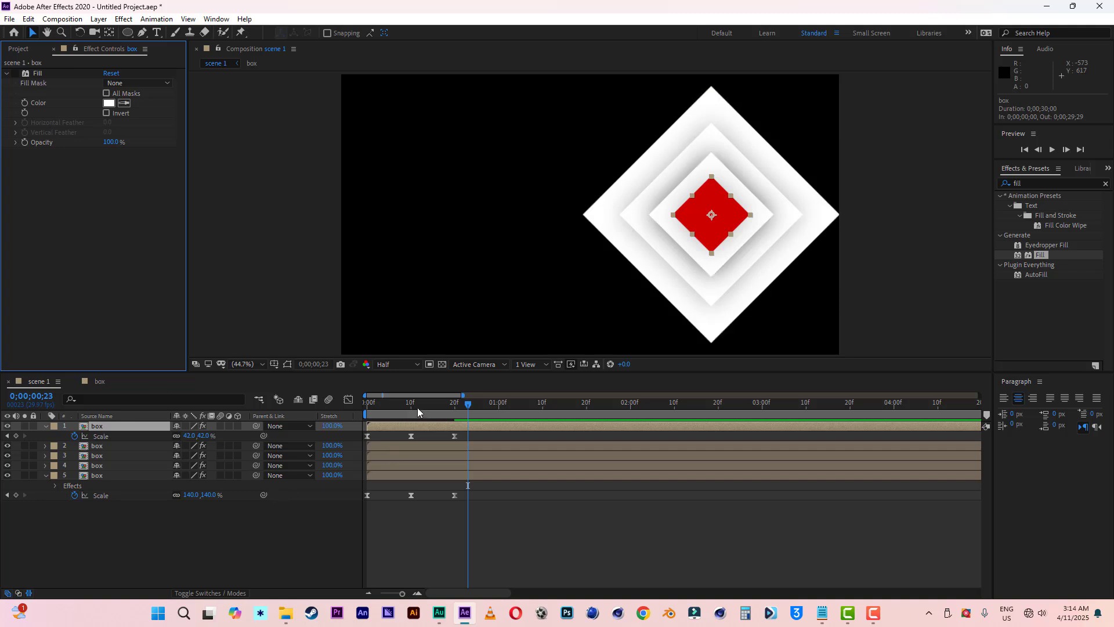
Enable rotation keyframing on the topmost red box with a keyframe at frame 20.
left_click_drag(417, 407, 458, 410)
key("r")
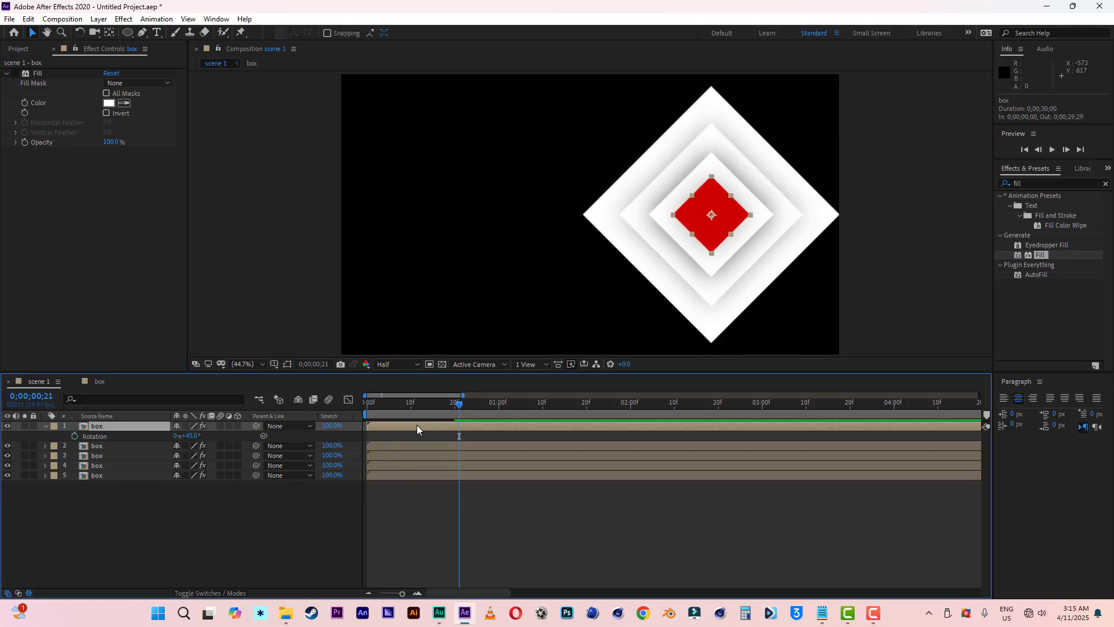
left_click(454, 405)
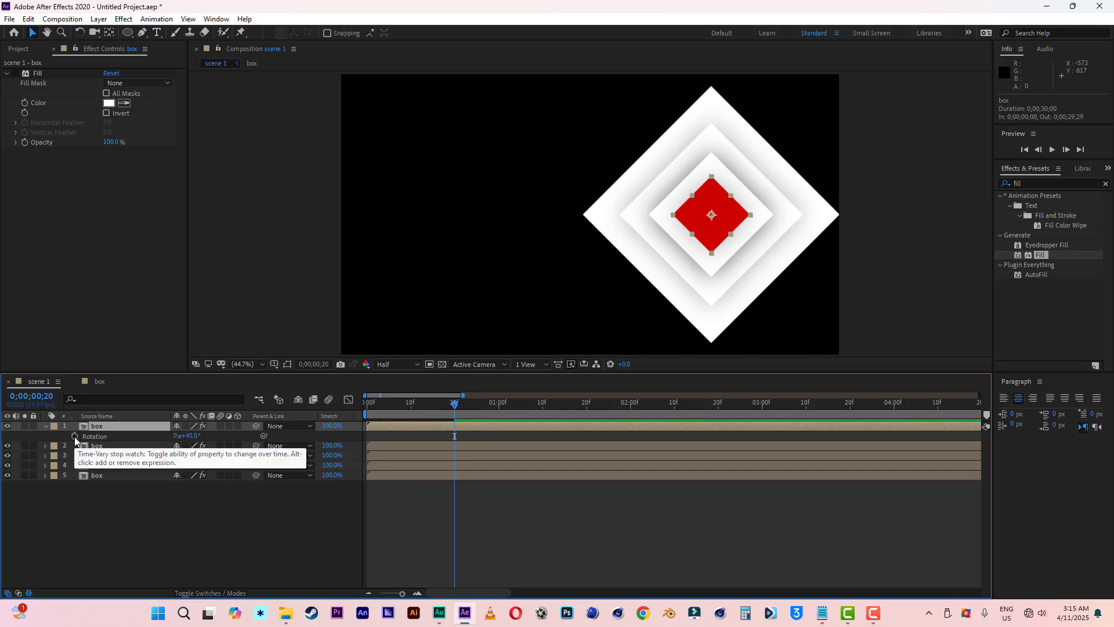
key("s")
key("r")
left_click(75, 437)
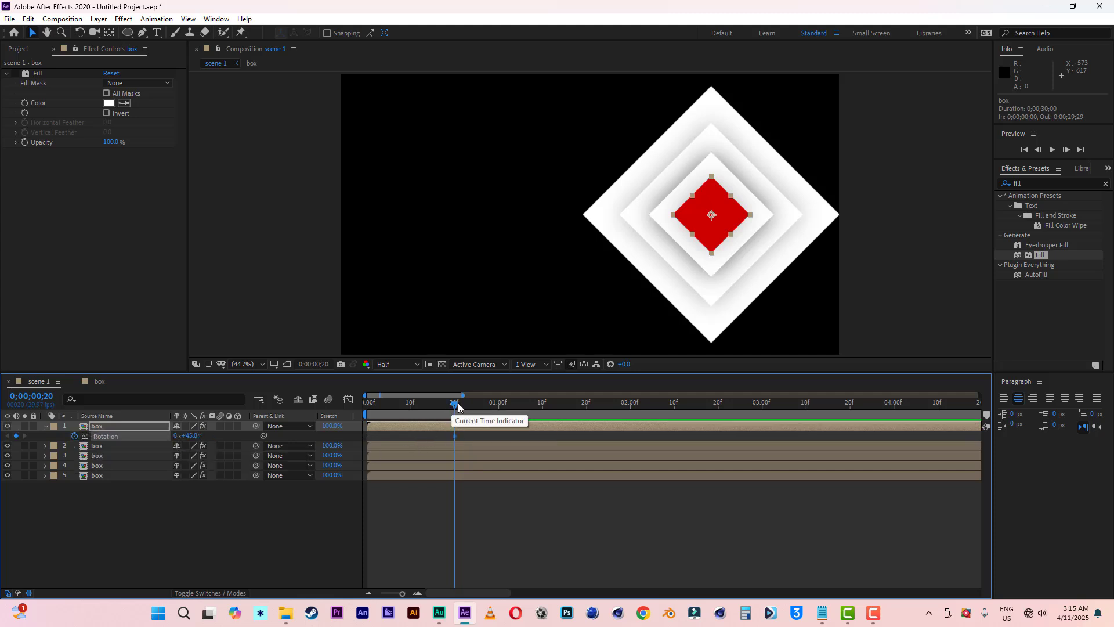
Set the red box's rotation at frame 0 to -173° and preview the spin.
left_click_drag(457, 407, 296, 398)
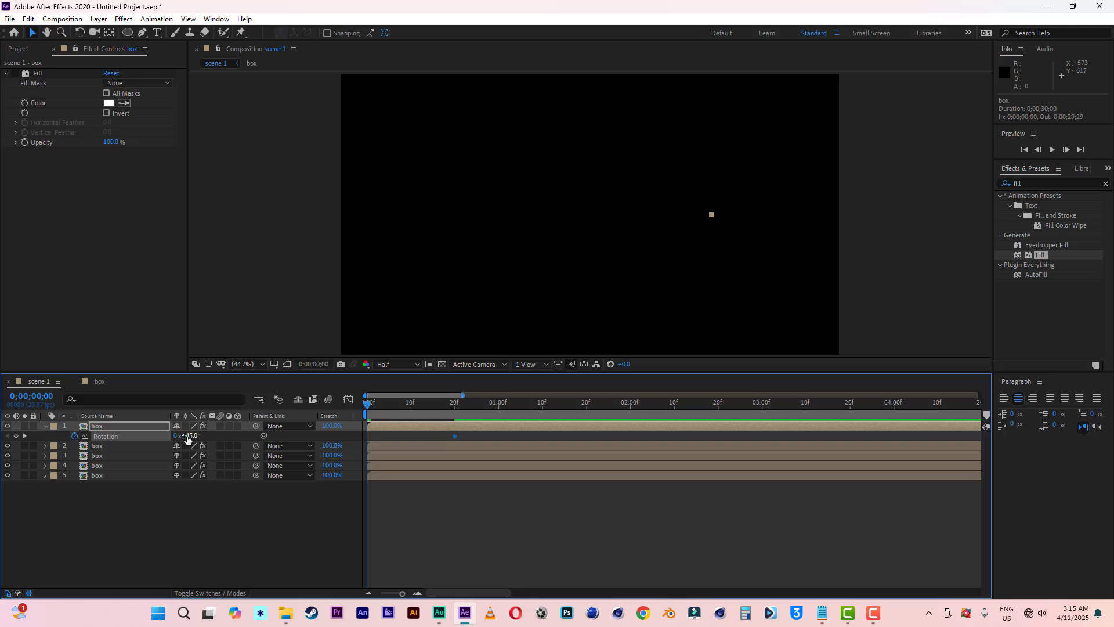
left_click(192, 437)
key("Return")
key("space")
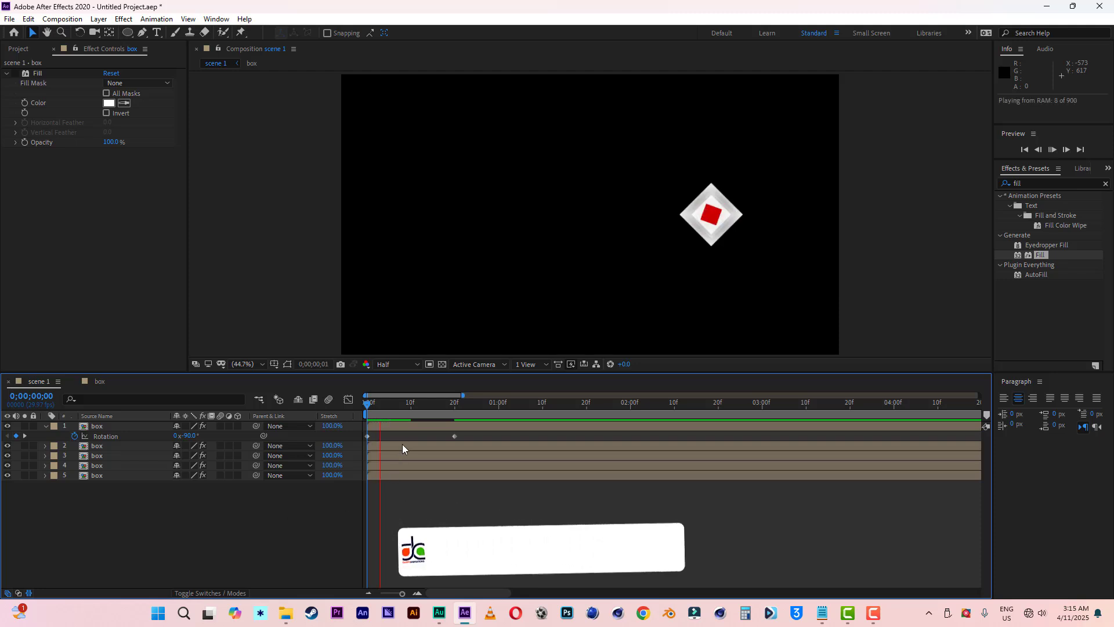
key("space")
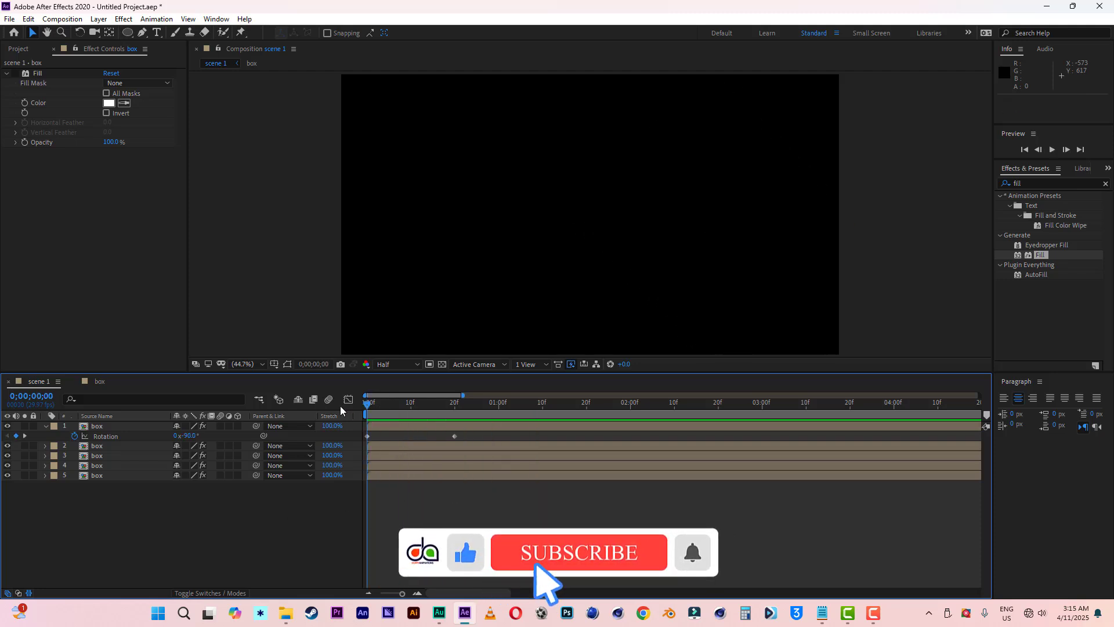
left_click_drag(181, 435, 139, 435)
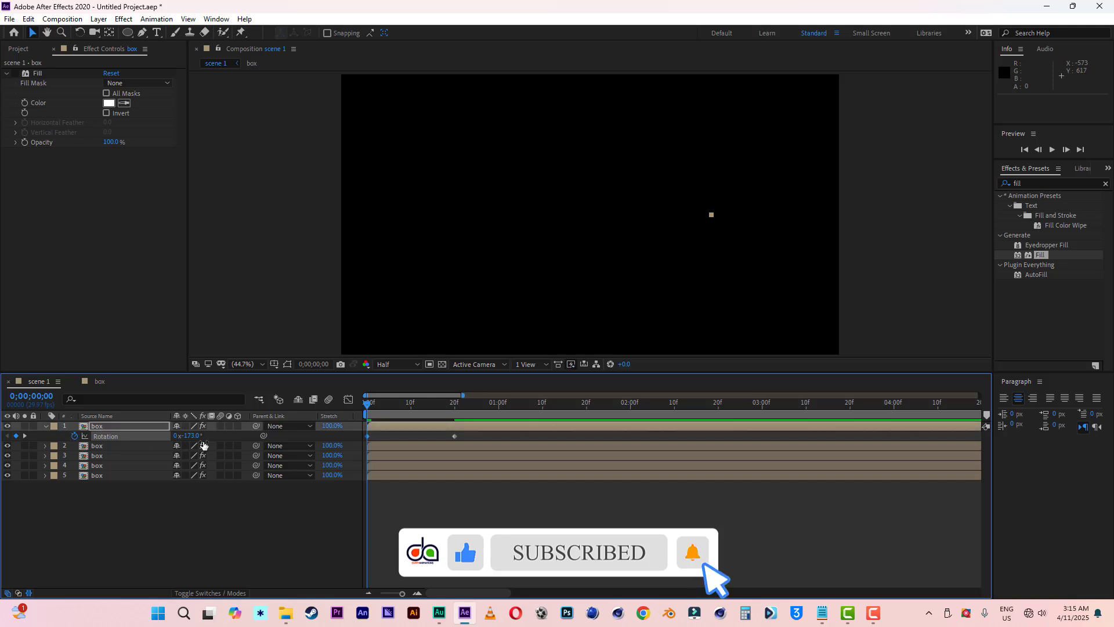
key("space")
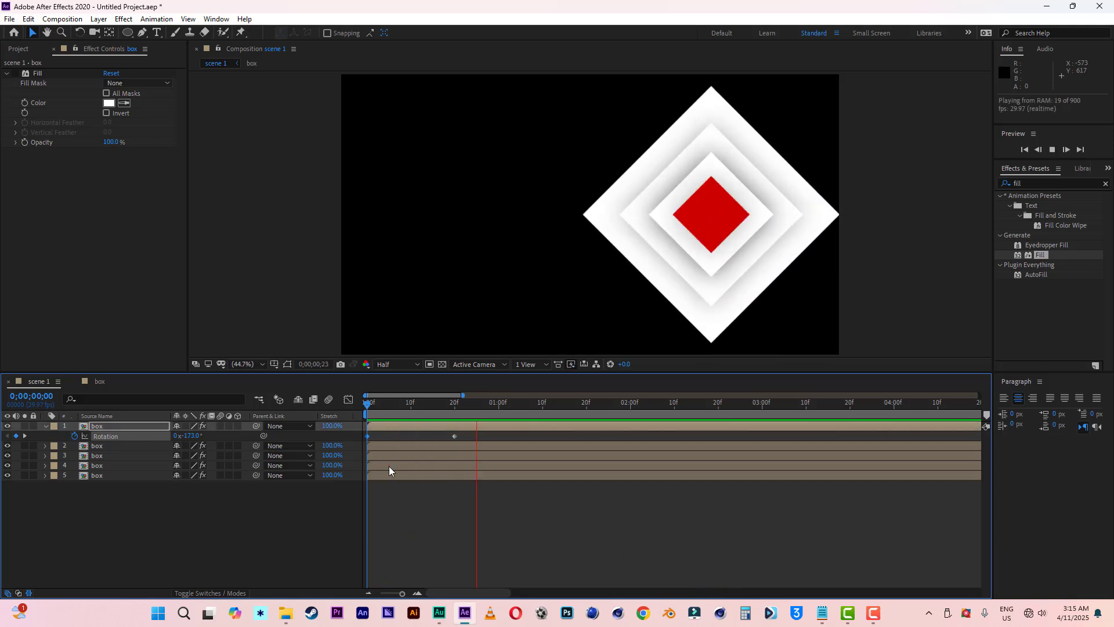
Apply Easy Ease to both rotation keyframes of the red box.
left_click(414, 406)
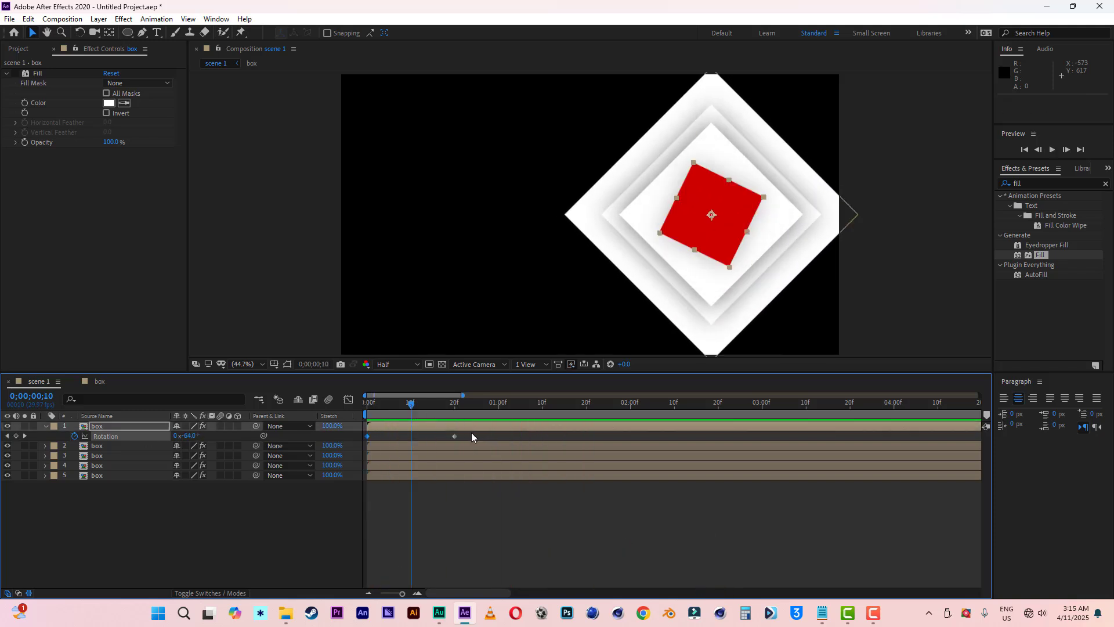
left_click_drag(472, 434, 359, 438)
right_click(368, 436)
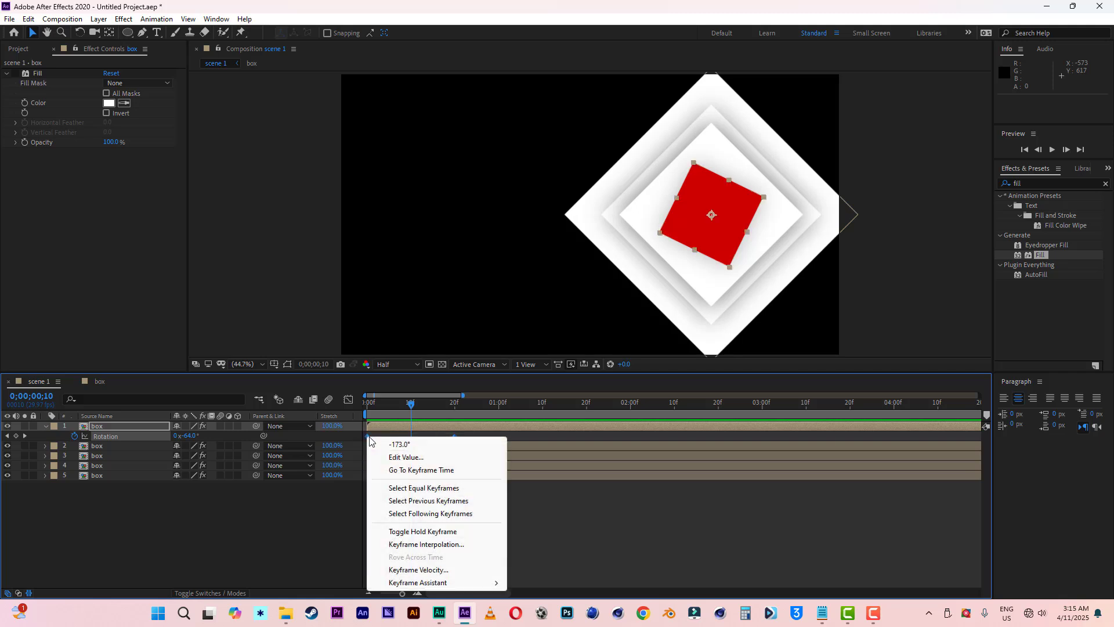
mouse_move(464, 583)
left_click(548, 506)
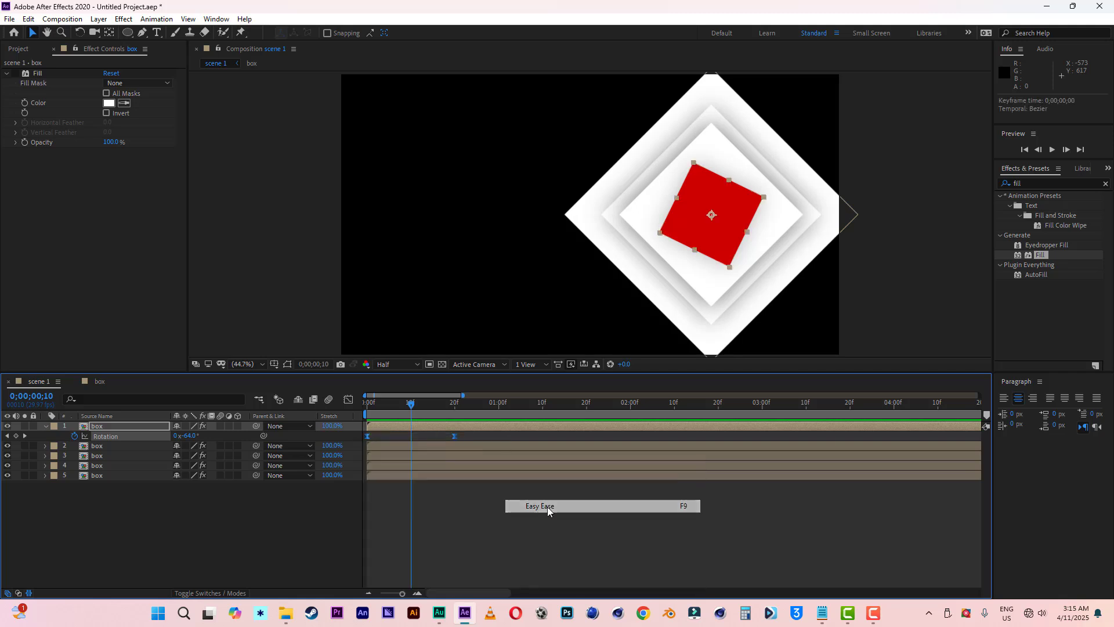
left_click(237, 540)
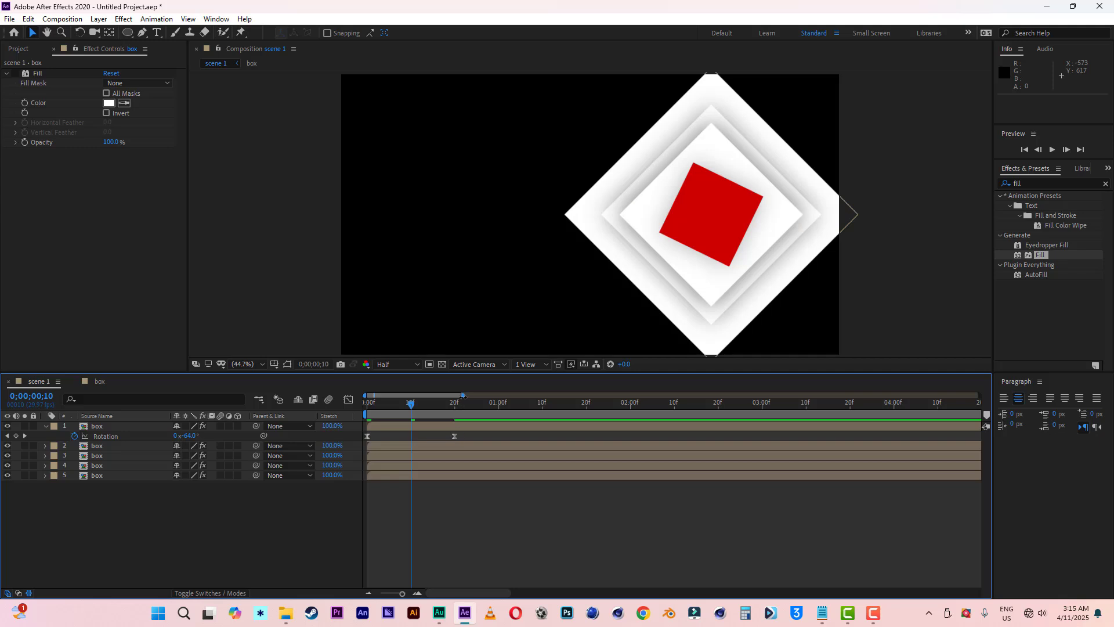
Collapse the red box layer and shift the top four box layers to start at frame 5.
left_click_drag(462, 395, 414, 395)
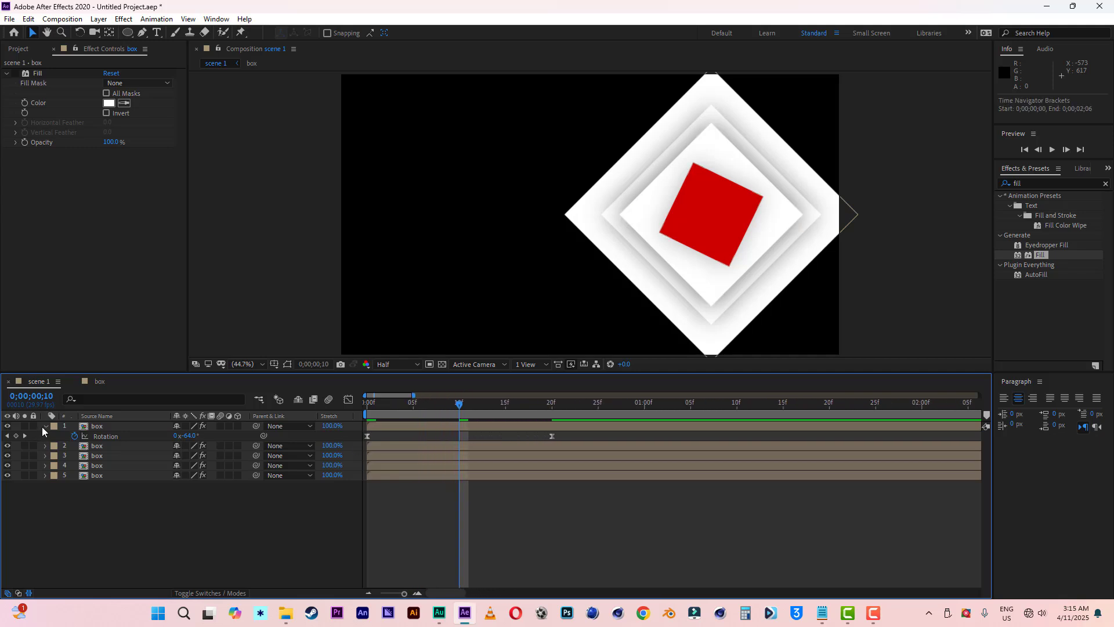
left_click(45, 427)
left_click(96, 427)
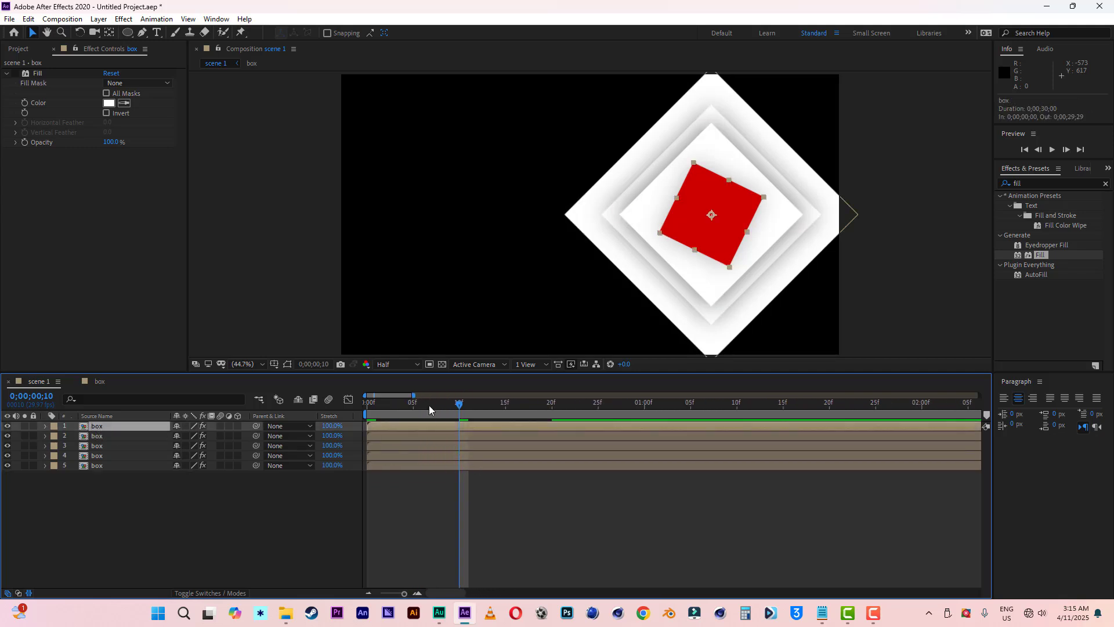
left_click(414, 405)
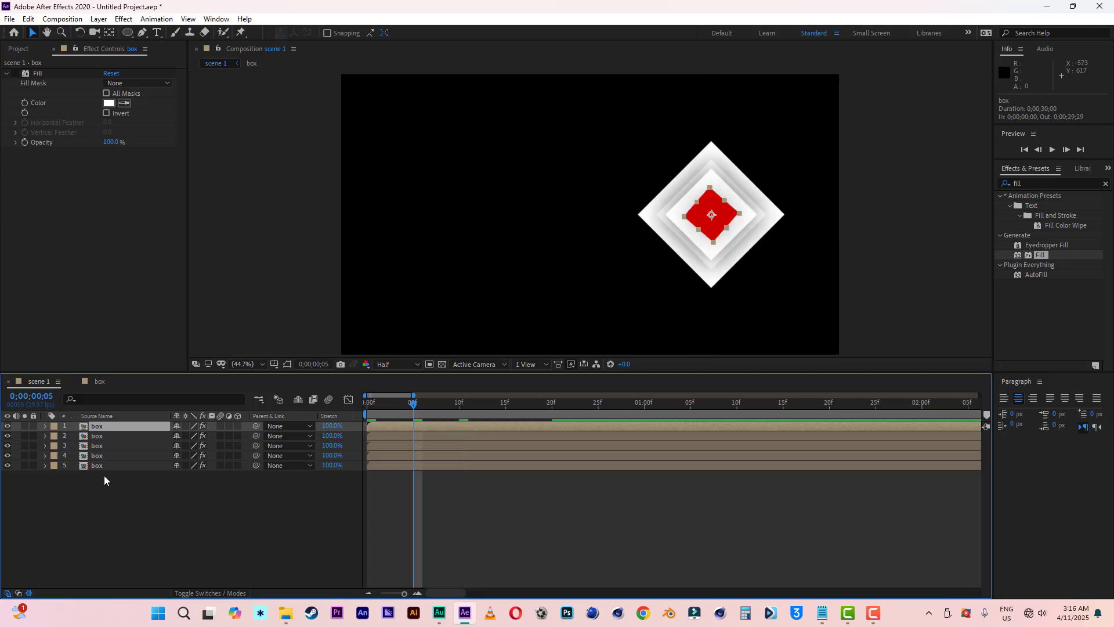
left_click(384, 455, "shift")
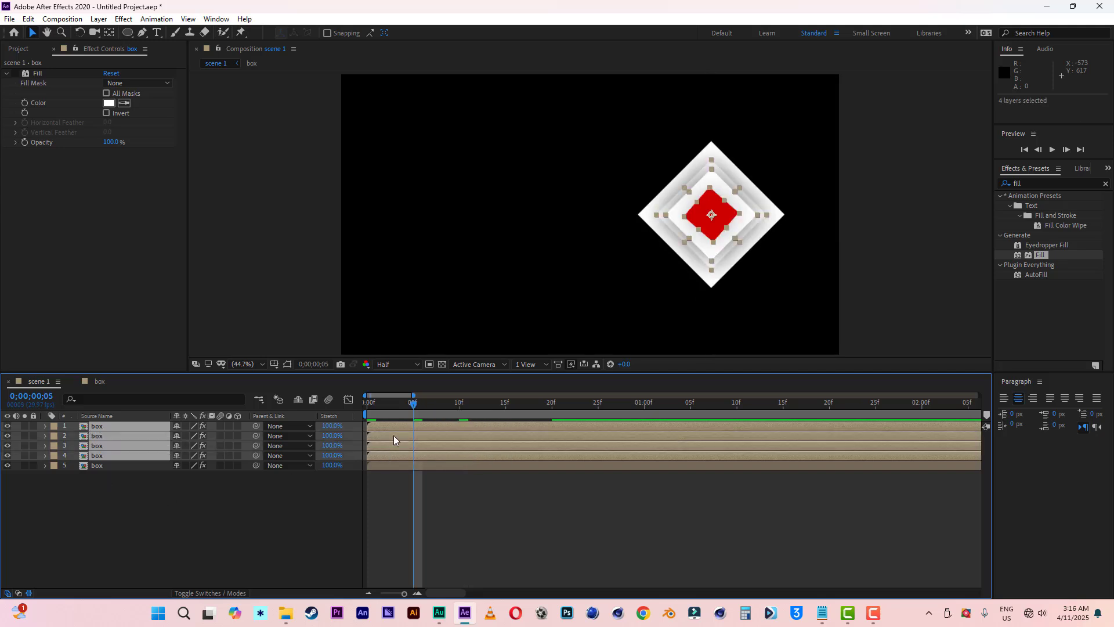
left_click_drag(381, 424, 426, 425)
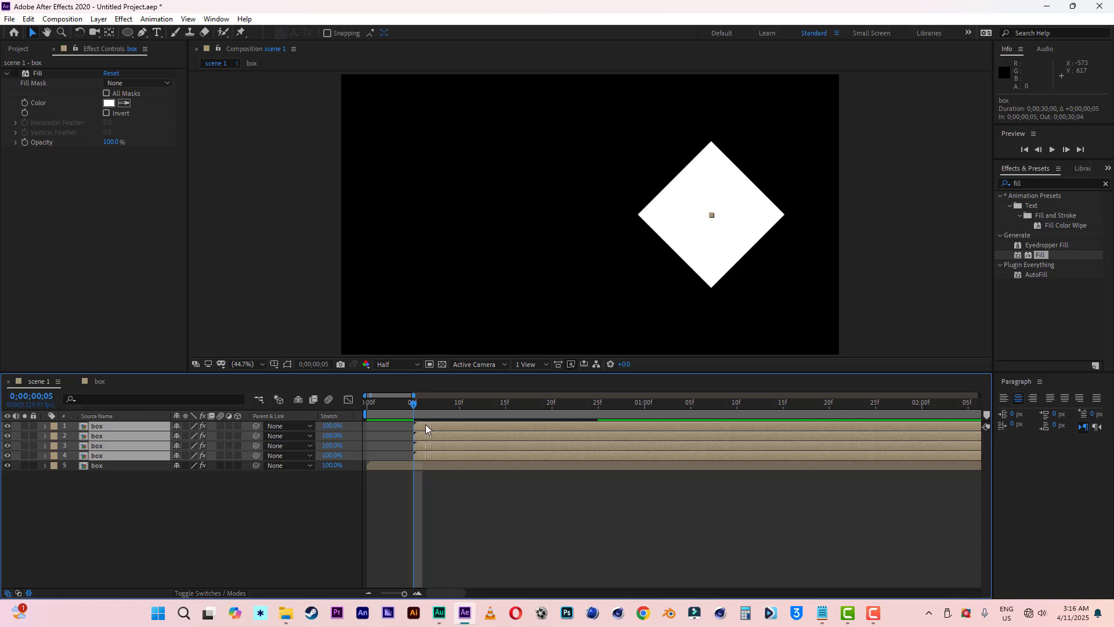
left_click(438, 485)
Stagger the top three box layers in 5-frame steps so they start at frames 10, 15 and 20, with the red box last.
left_click(430, 427)
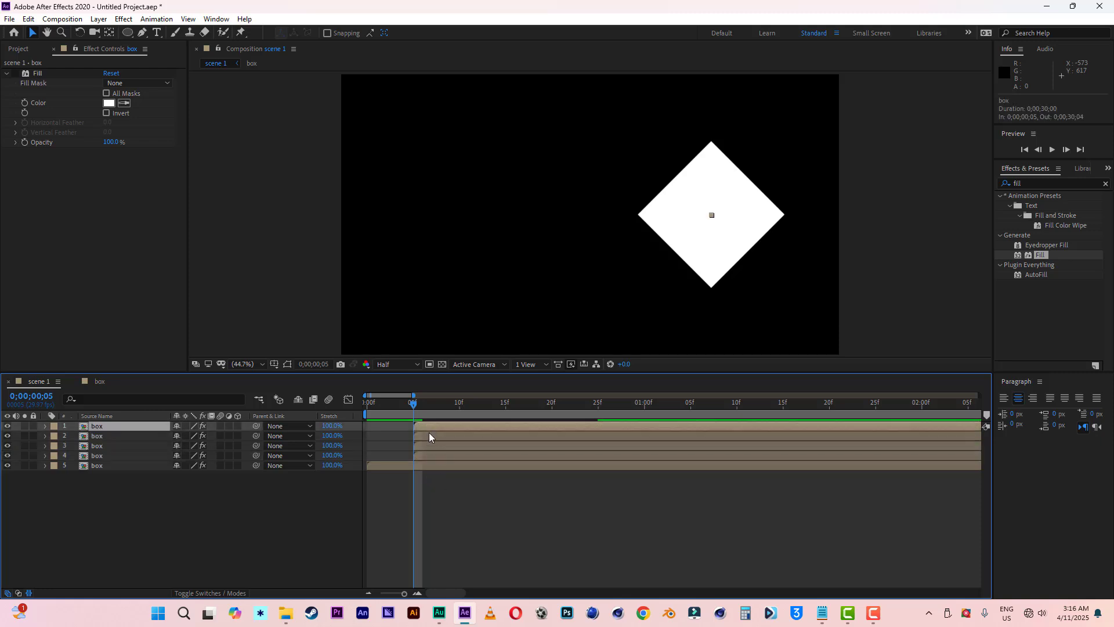
left_click(429, 443, "shift")
left_click_drag(428, 426, 559, 427)
left_click(479, 485)
left_click(471, 426)
left_click(472, 432, "shift")
left_click(525, 486)
Preview the staggered box animation from the start of the composition.
left_click_drag(414, 409, 367, 407)
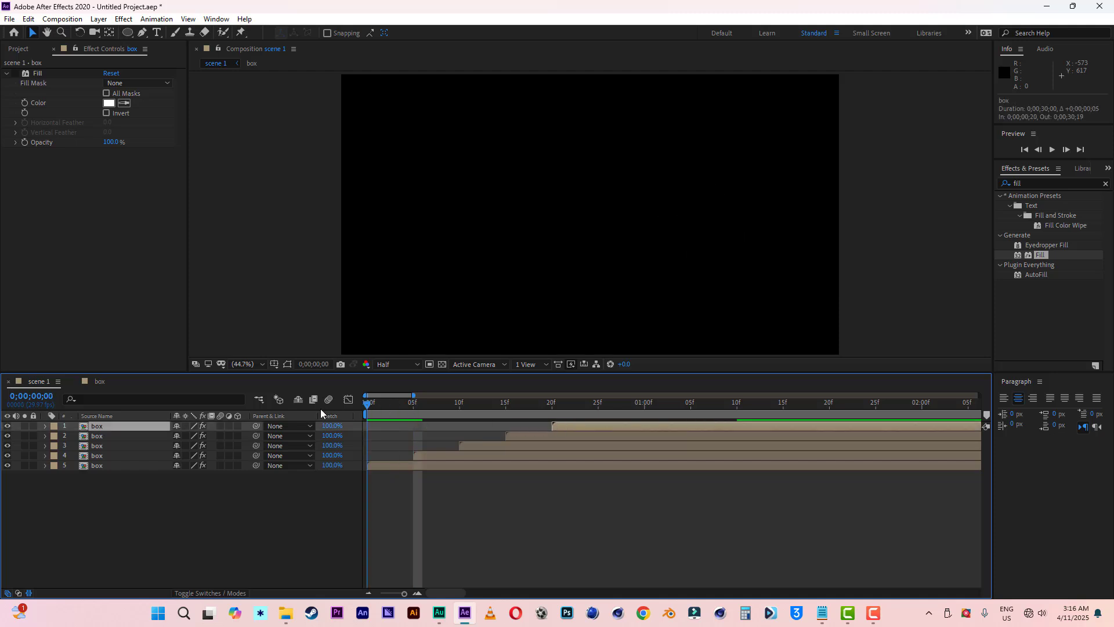
key("space")
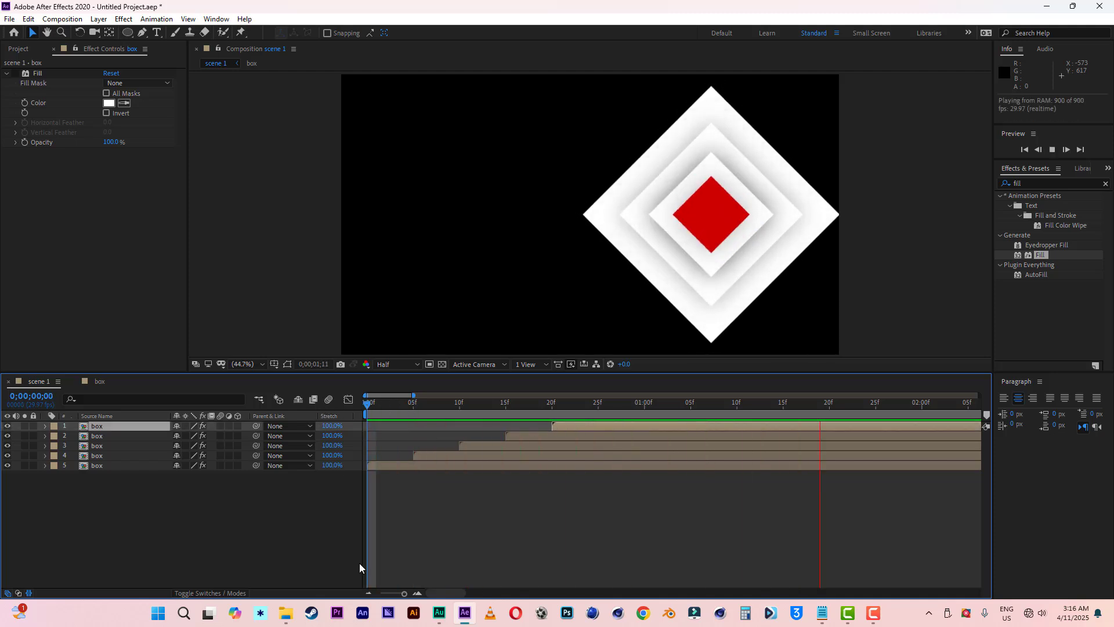
key("space")
key("space")
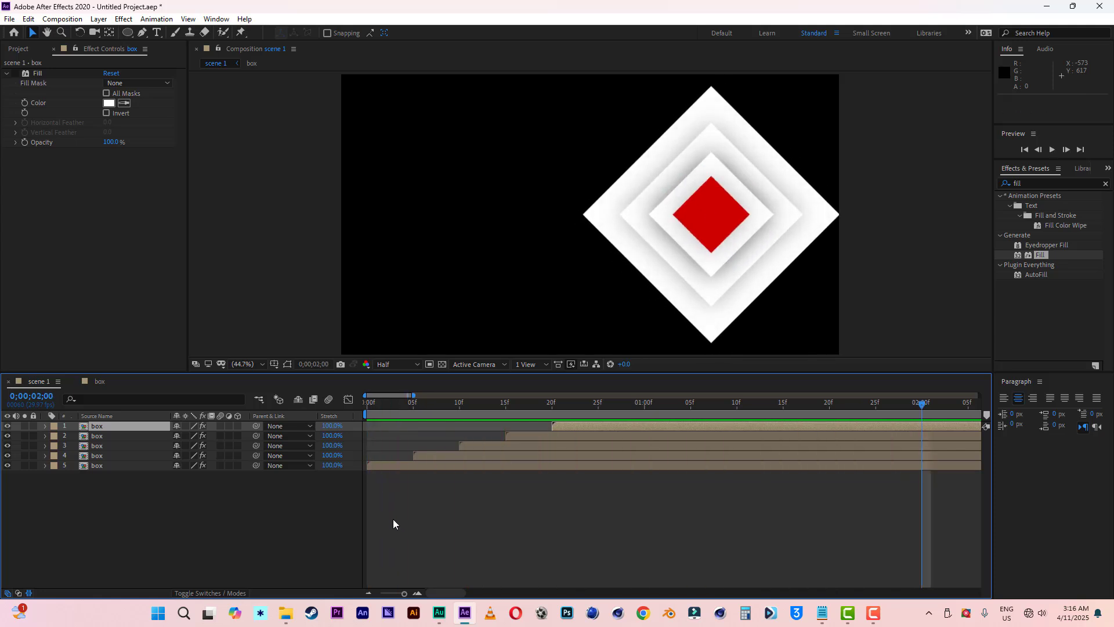
key("space")
key("space")
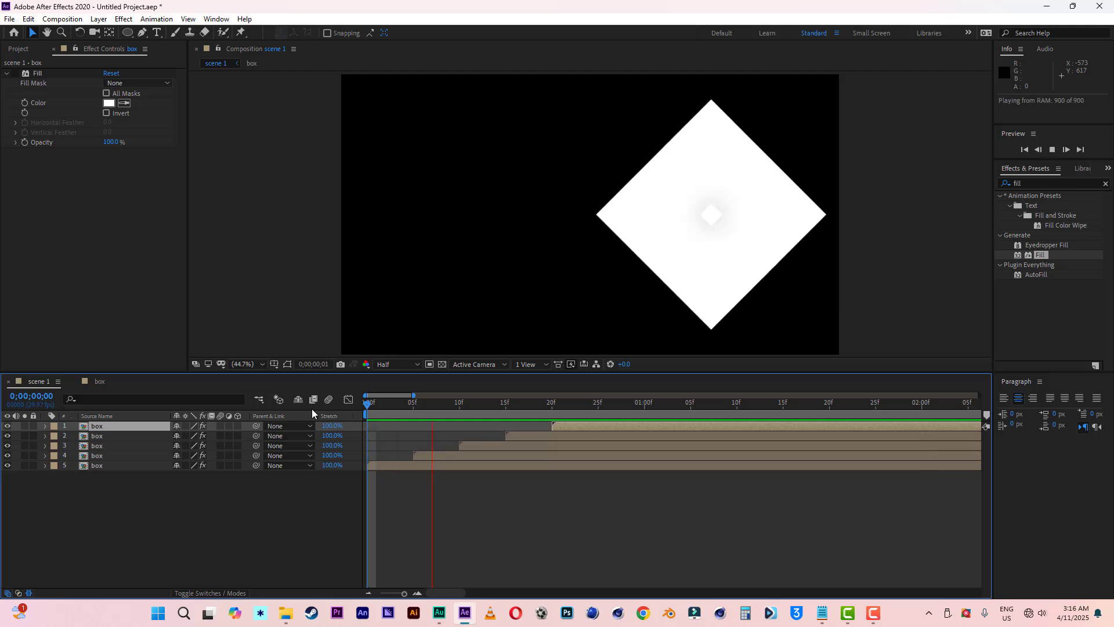
Duplicate the bottom box layer and delete the frame 10 scale keyframe from the lowermost copy.
left_click_drag(413, 395, 483, 397)
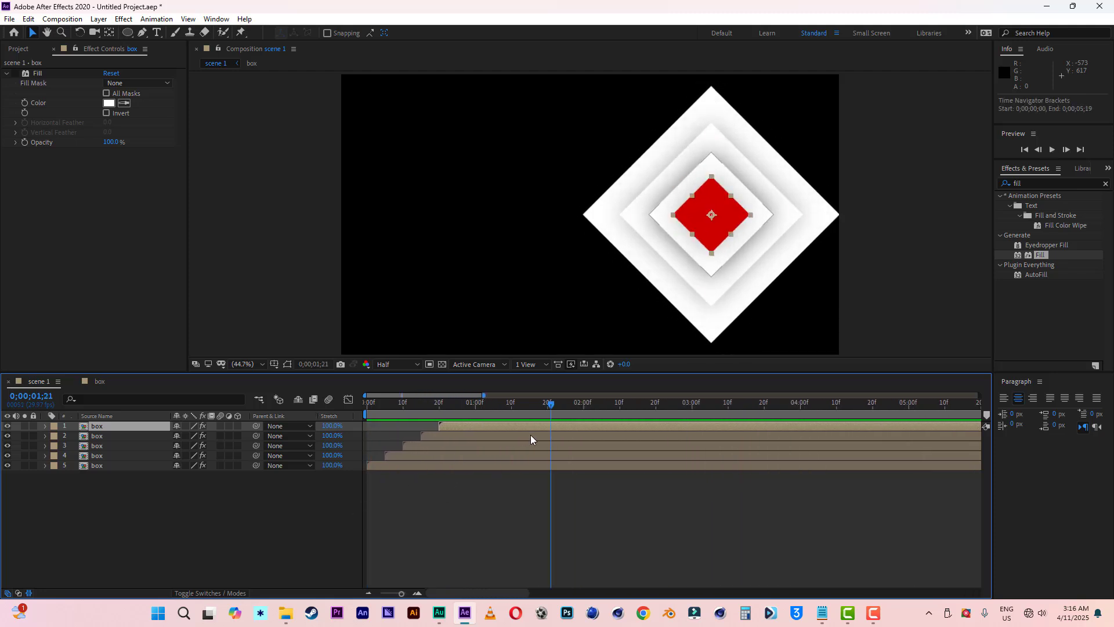
left_click(558, 466)
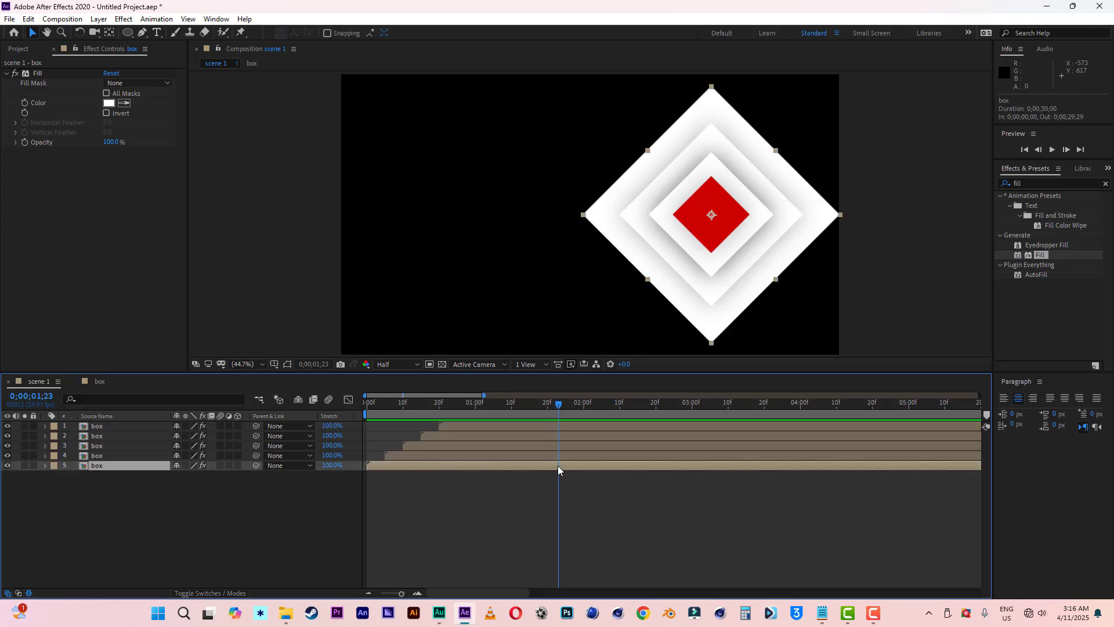
key("ctrl+d")
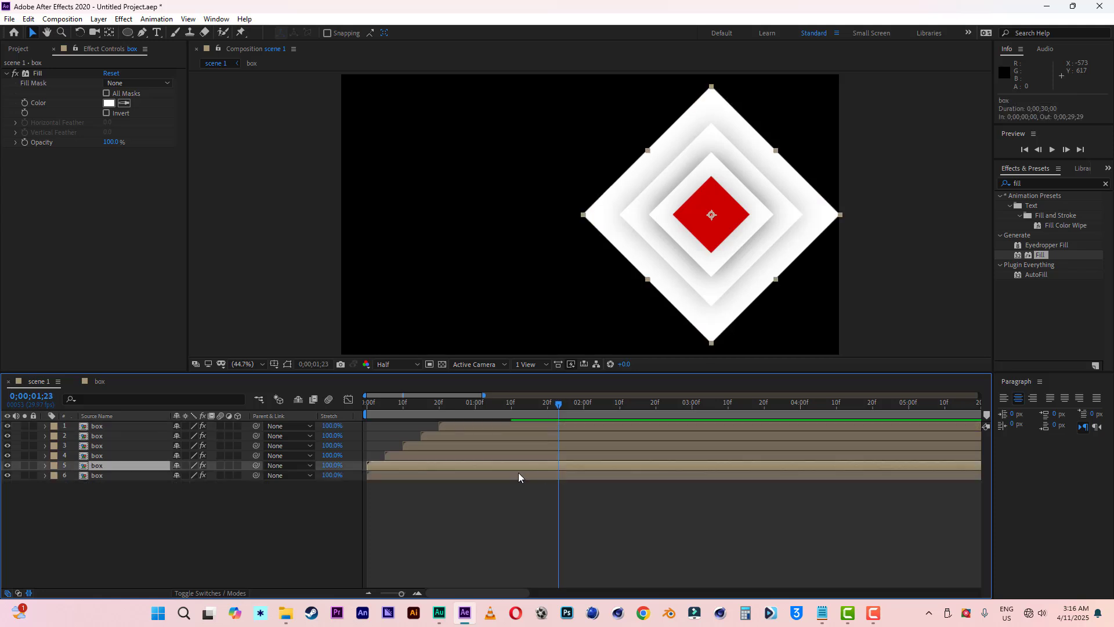
left_click(119, 477)
key("s")
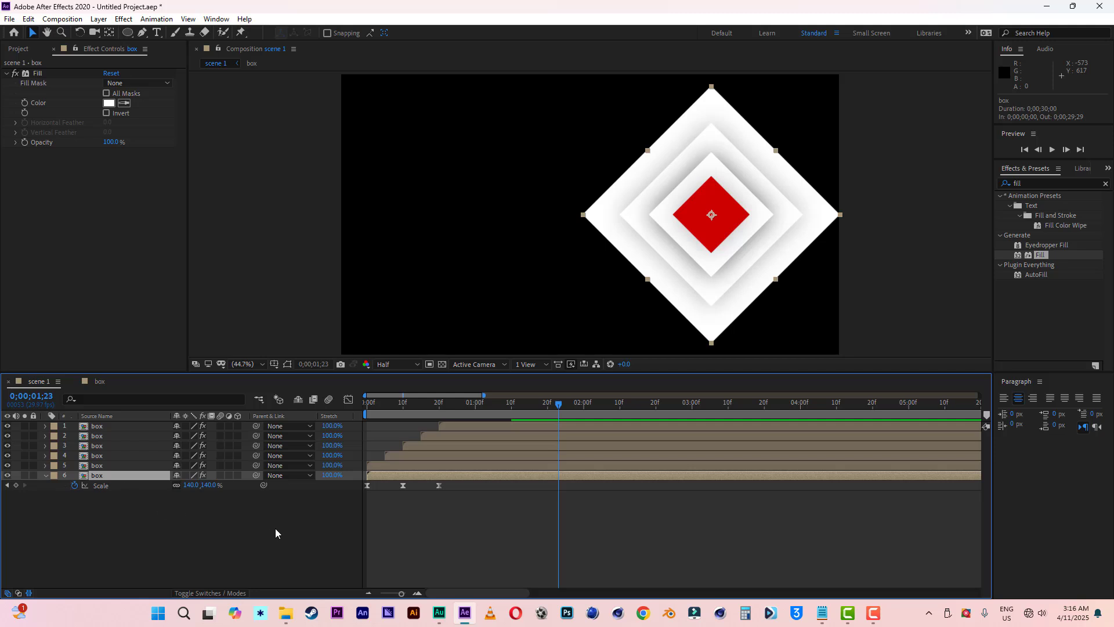
left_click(402, 486)
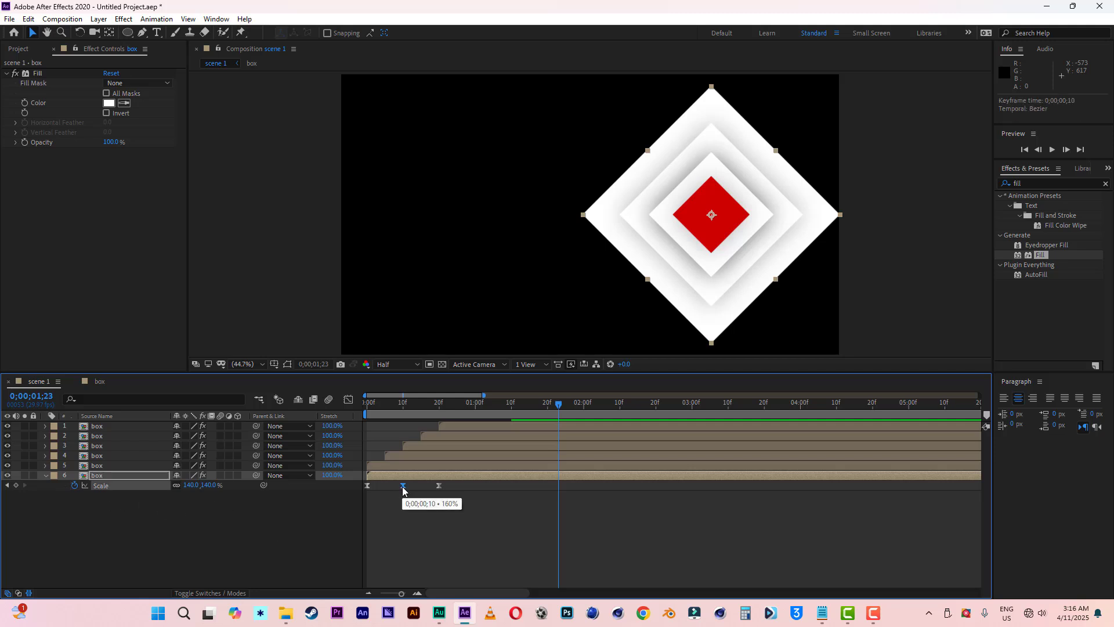
key("Delete")
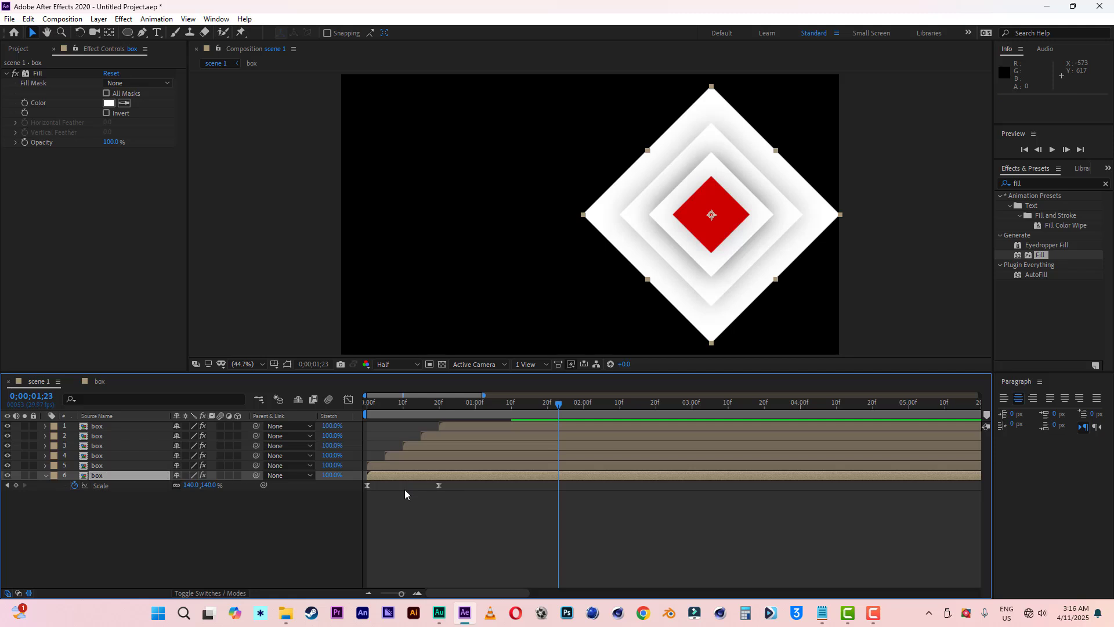
Turn off the Fill effect on the lowermost box and set its scale keyframe at frame 20 to 566%.
left_click(438, 404)
left_click(440, 489)
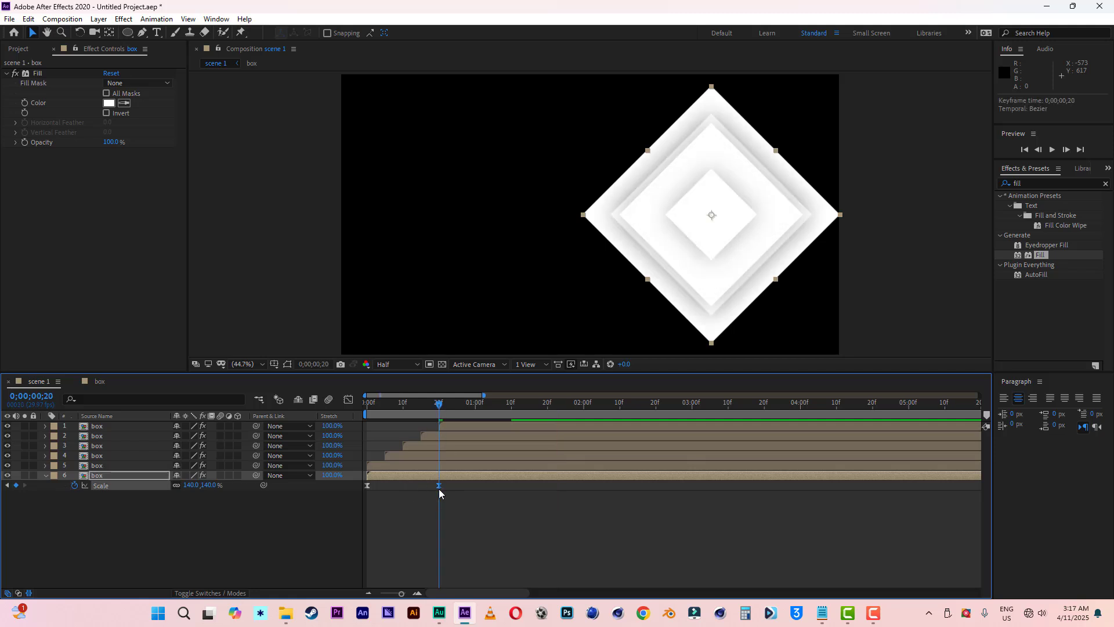
left_click(16, 74)
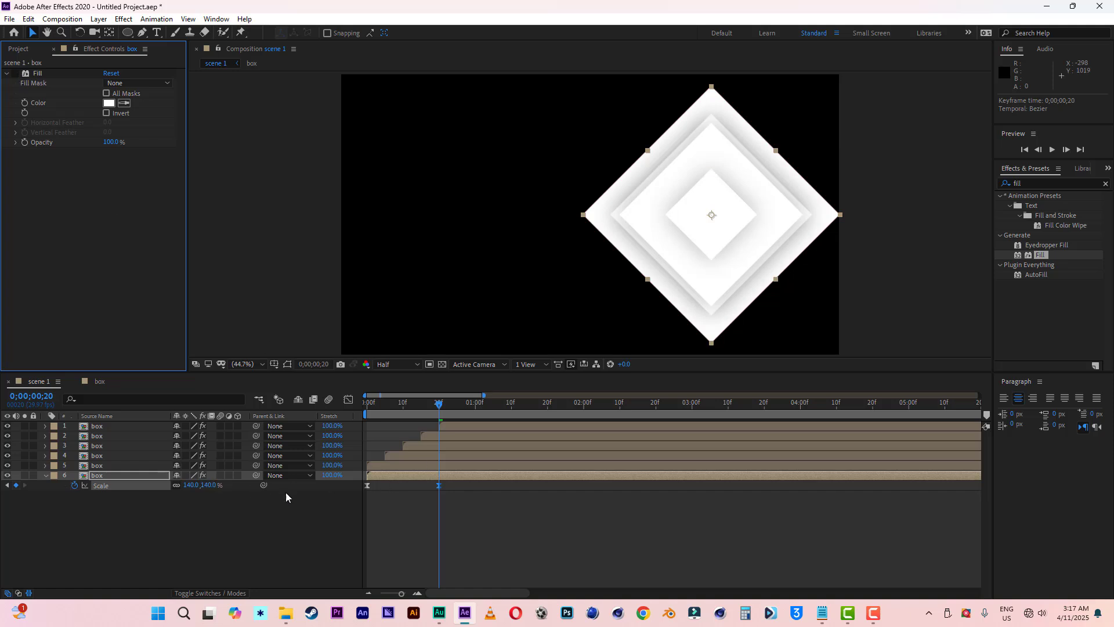
left_click_drag(216, 489, 461, 488)
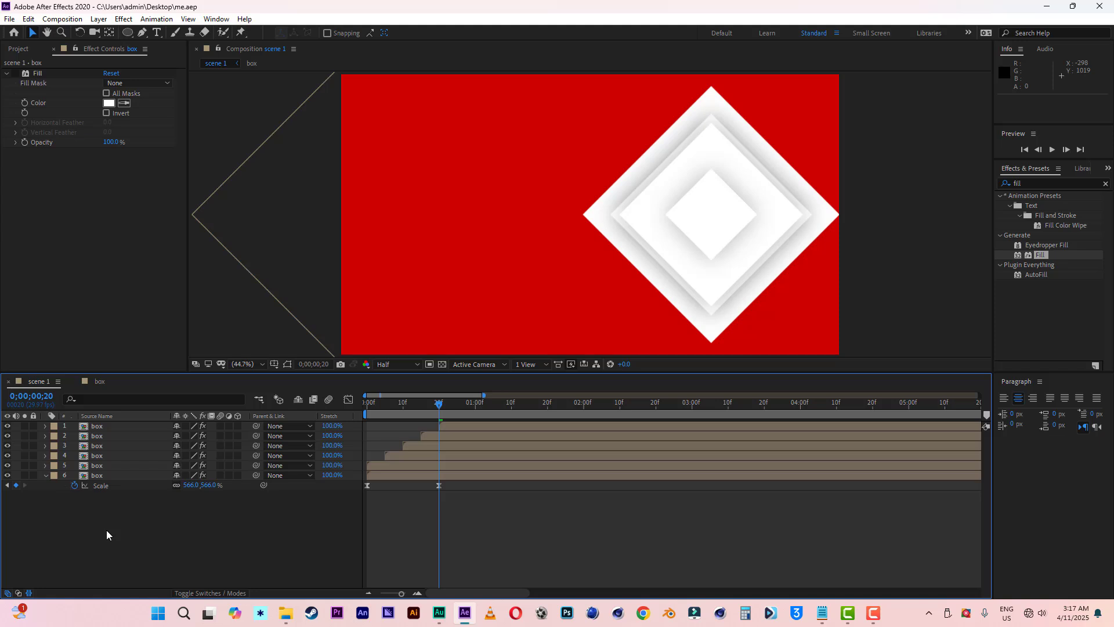
Add a null object to the scene 1 composition and make it a 3D layer.
right_click(106, 531)
mouse_move(247, 400)
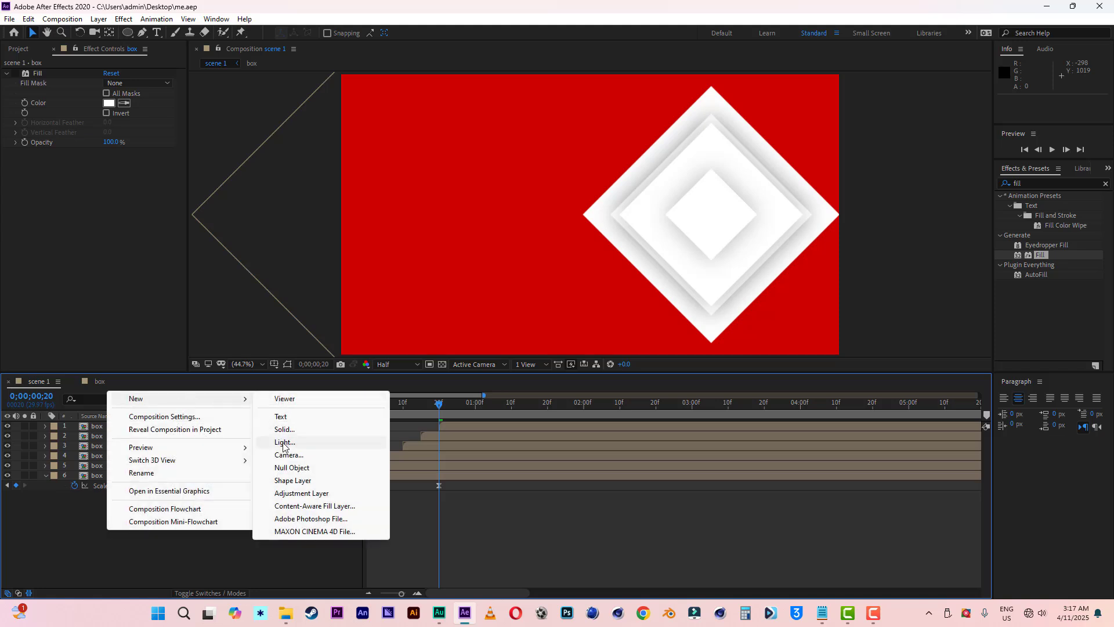
left_click(287, 467)
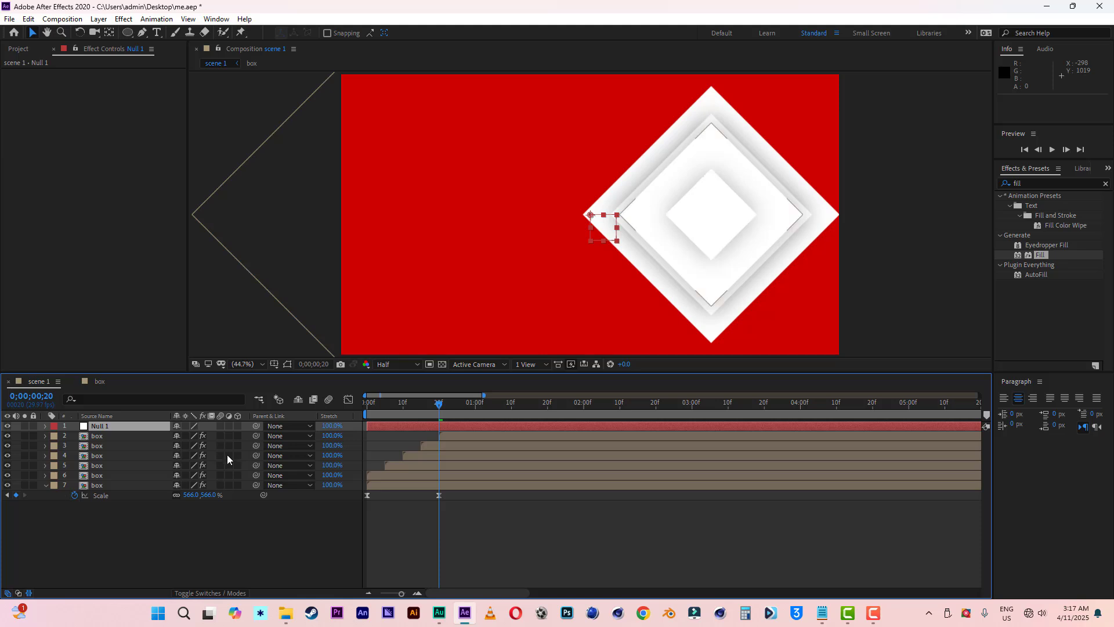
left_click(237, 426)
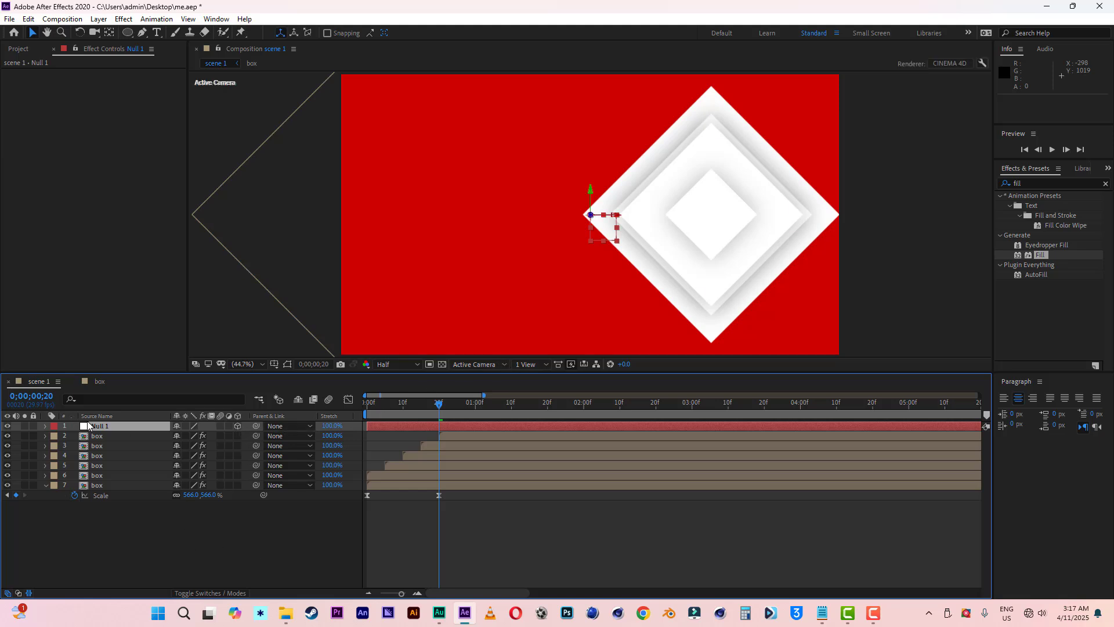
Parent all six box layers to the null object.
left_click(98, 436)
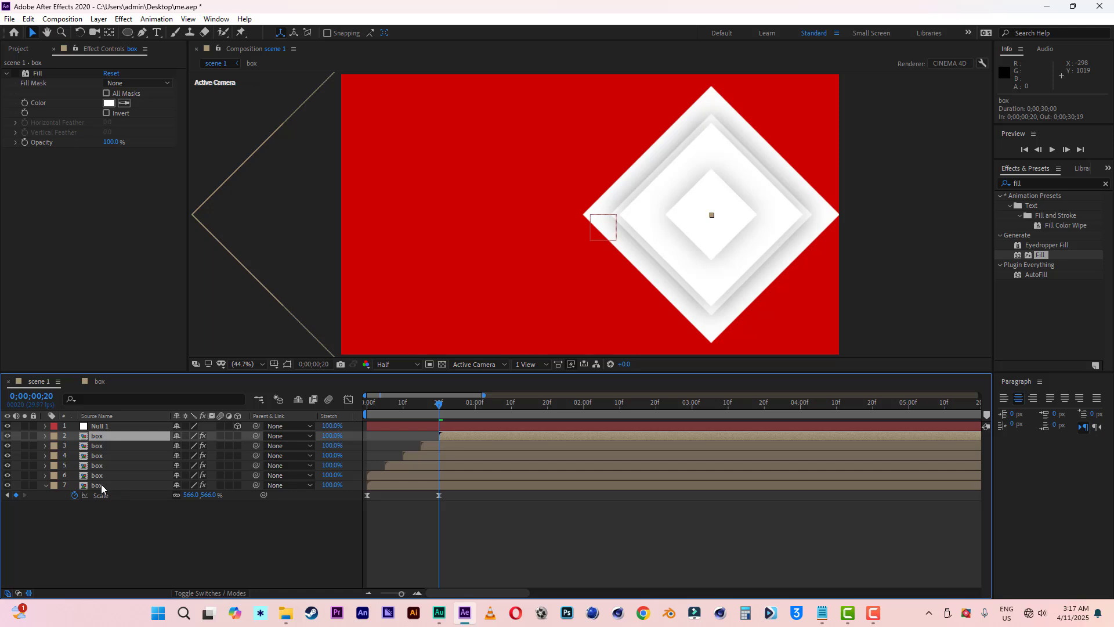
left_click(583, 404)
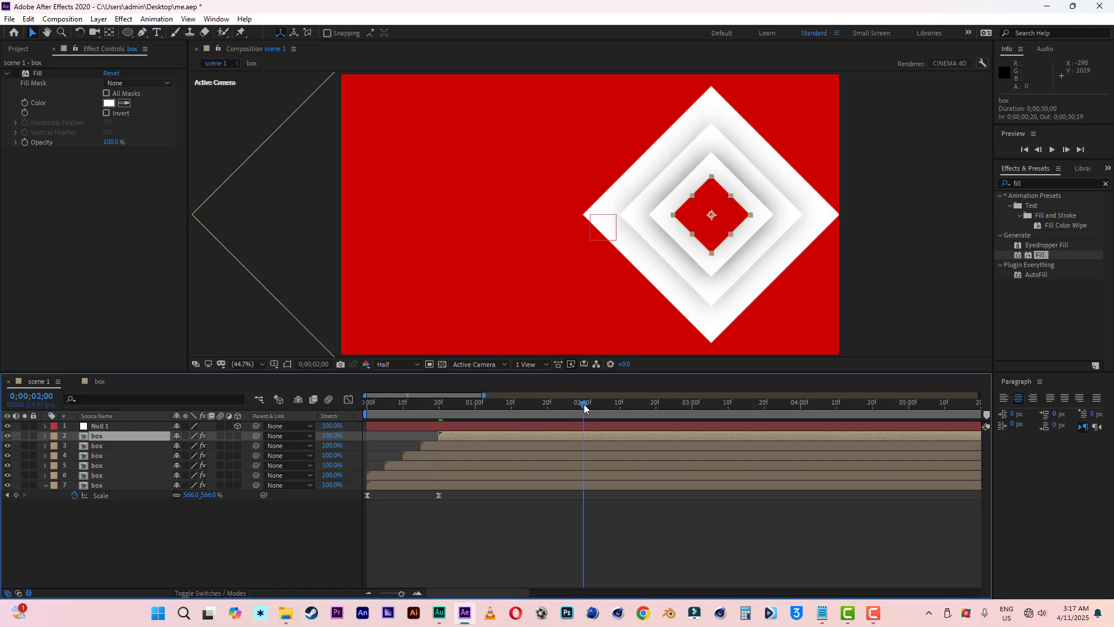
left_click(105, 486, "shift")
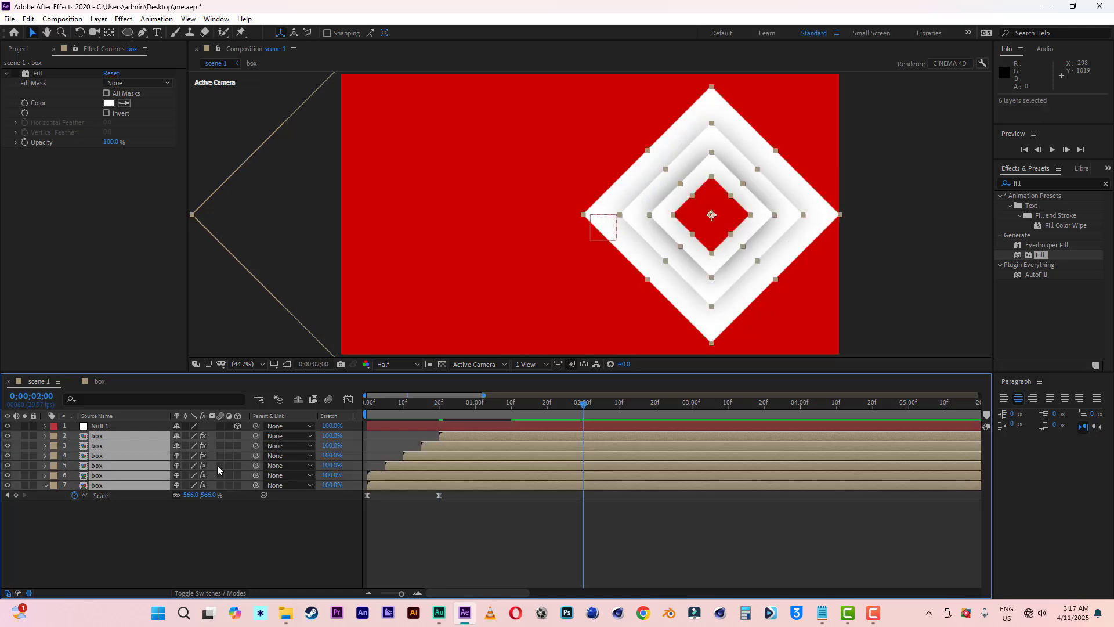
left_click_drag(256, 436, 101, 426)
Rename the null layer "control".
left_click(106, 427)
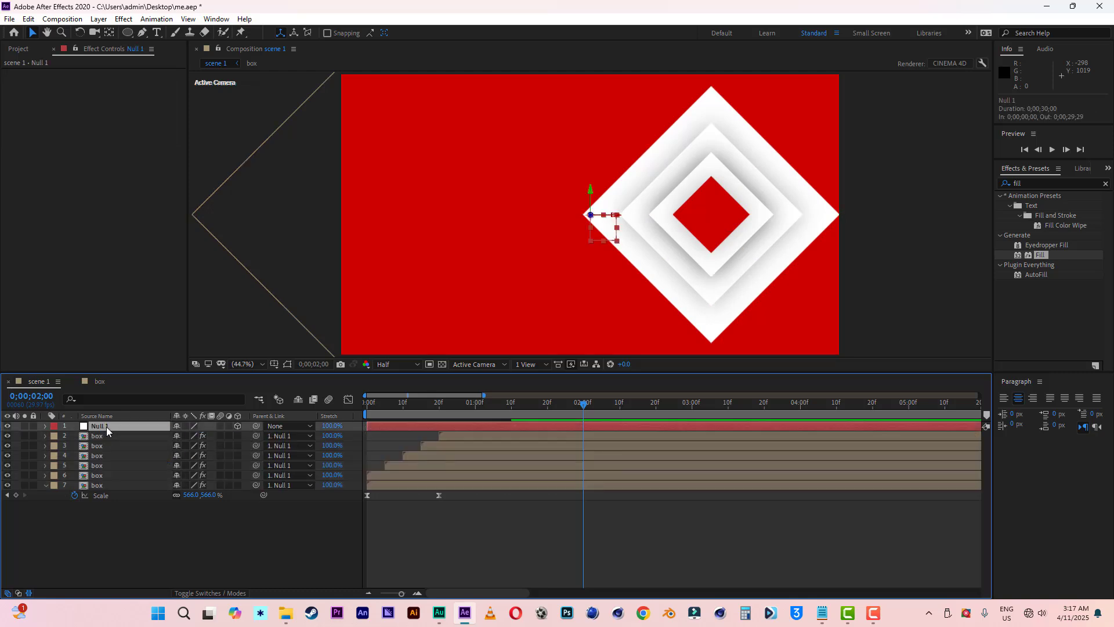
key("Return")
type("control")
key("Return")
left_click(337, 524)
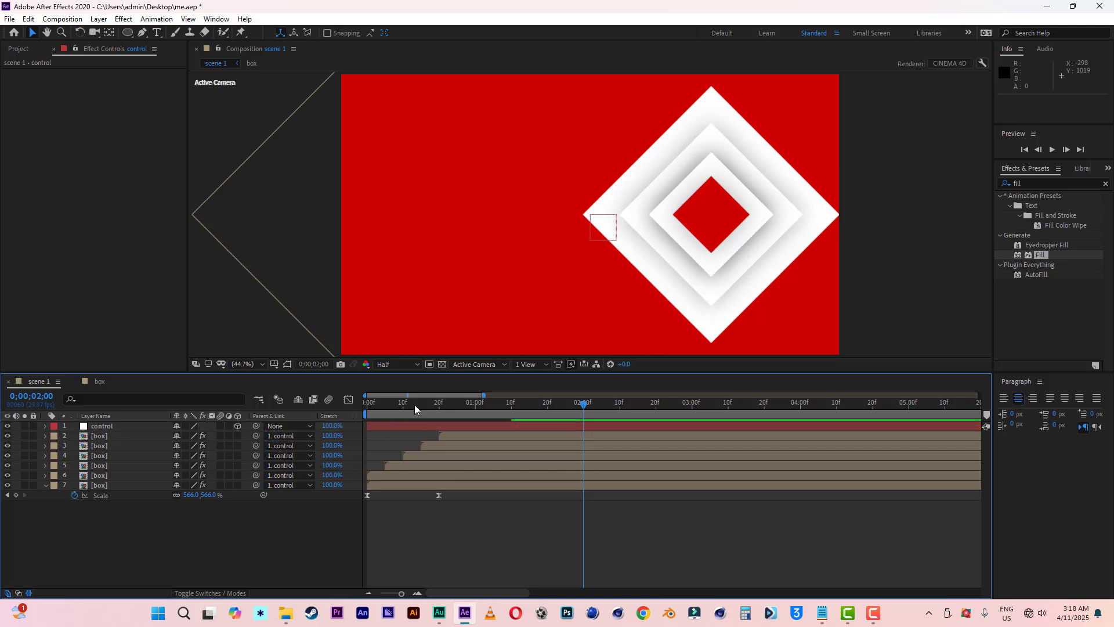
Shift the lowermost box layer to start at frame 26 and preview the animation from the beginning.
left_click_drag(414, 404, 454, 423)
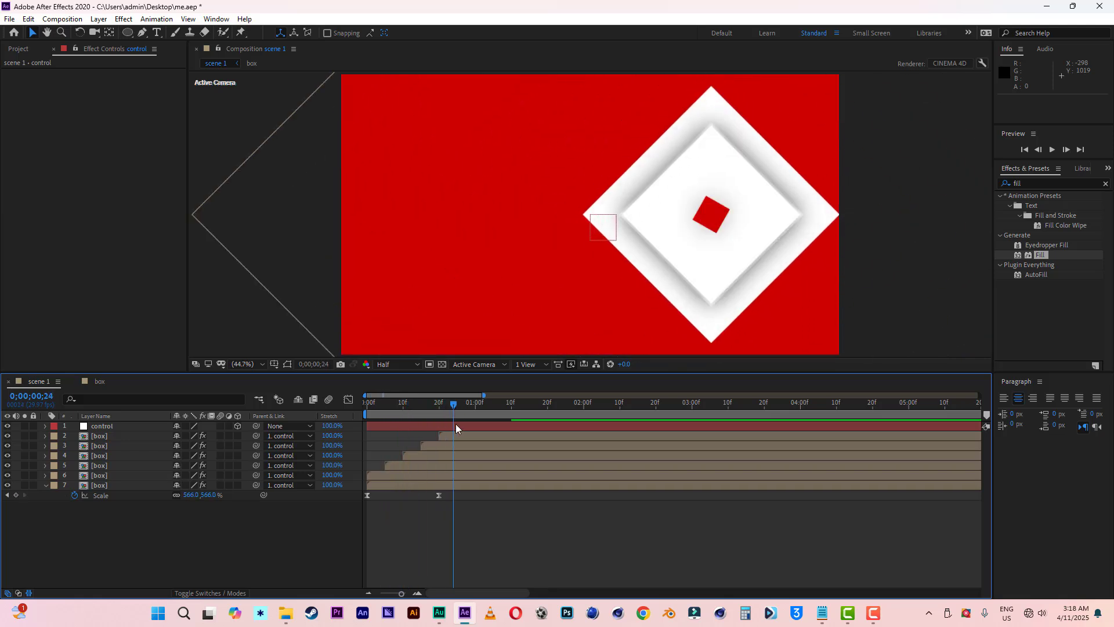
left_click(419, 485)
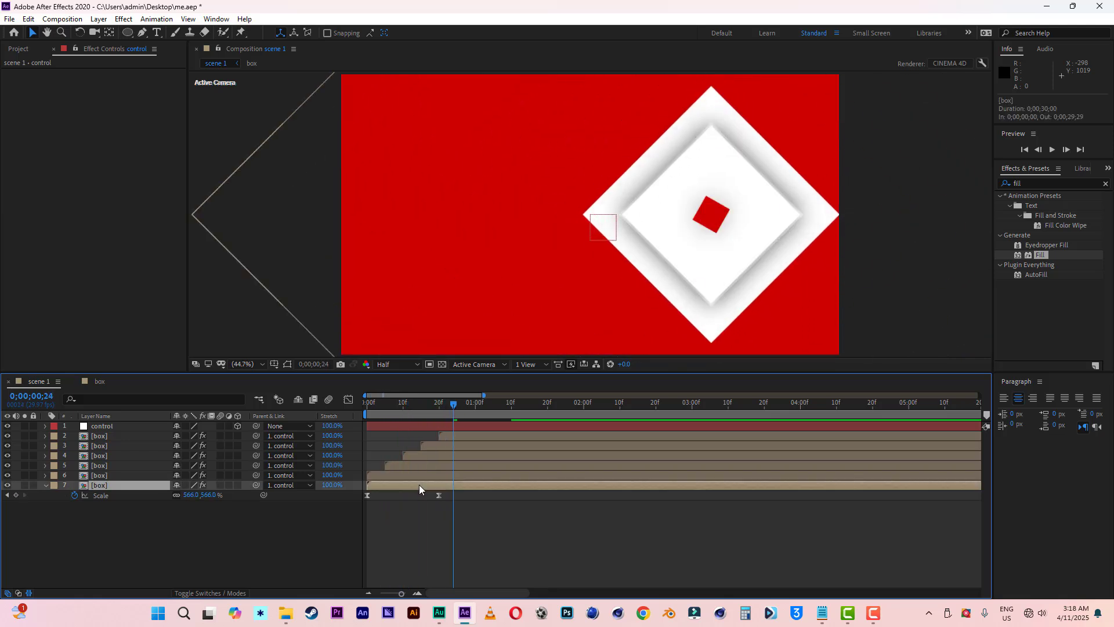
left_click_drag(418, 485, 510, 483)
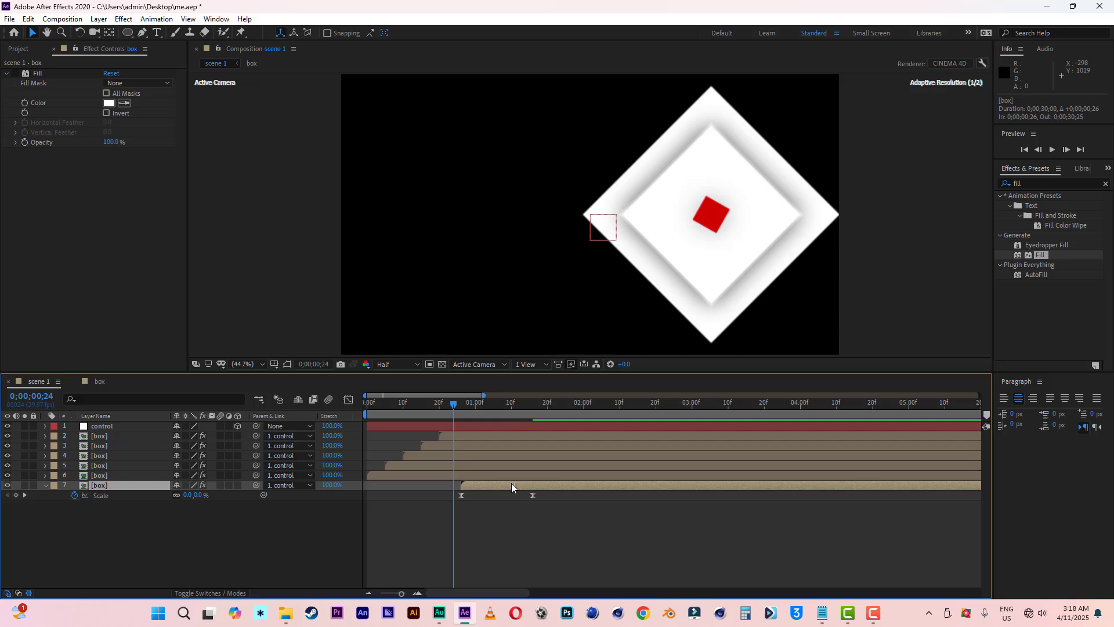
key("Home")
key("space")
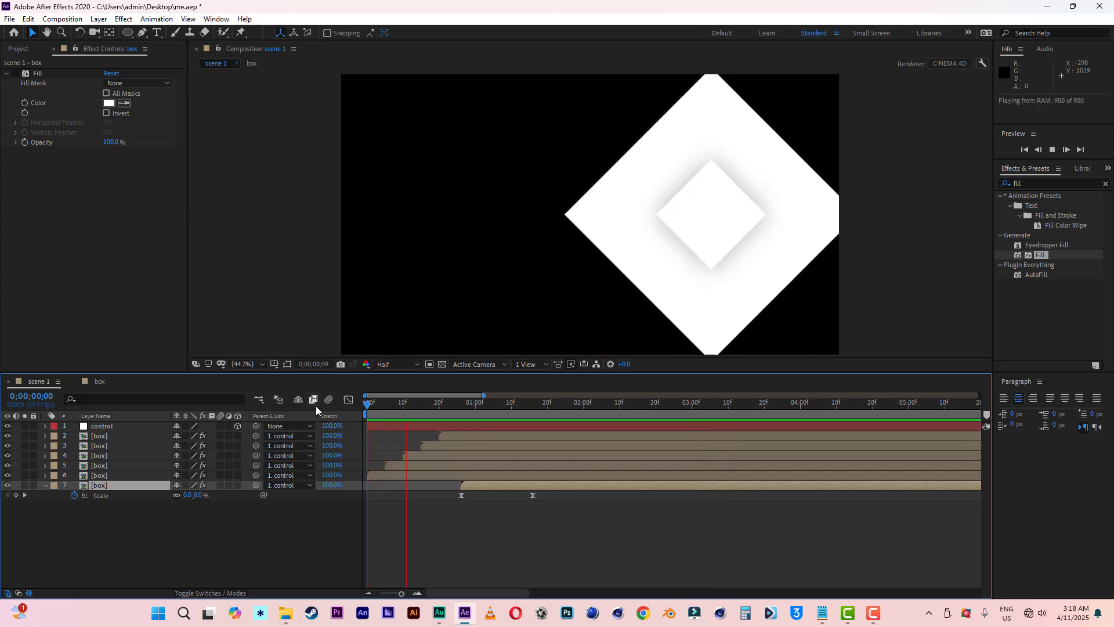
key("space")
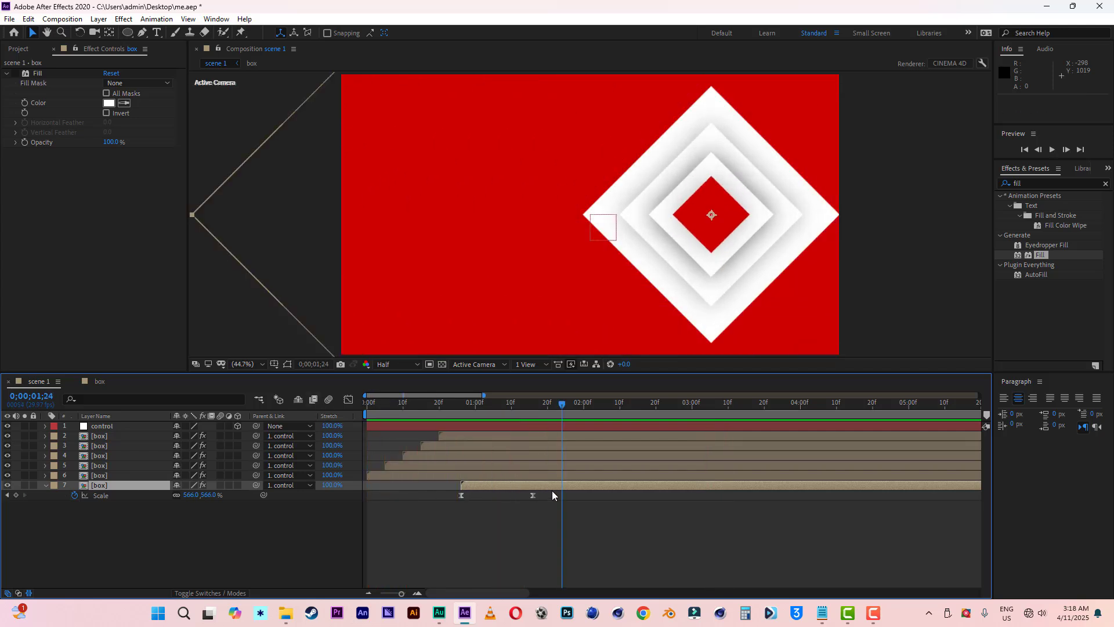
Reshape the lowermost box's scale speed curve so it peaks early and slows gradually into the last keyframe.
left_click_drag(548, 496, 458, 497)
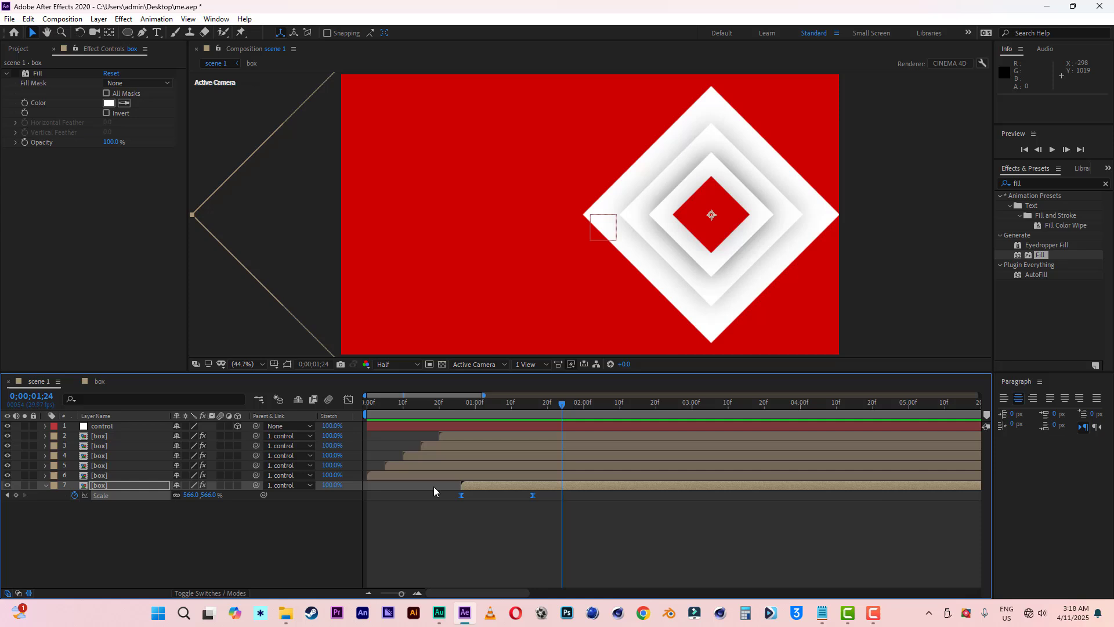
left_click(349, 399)
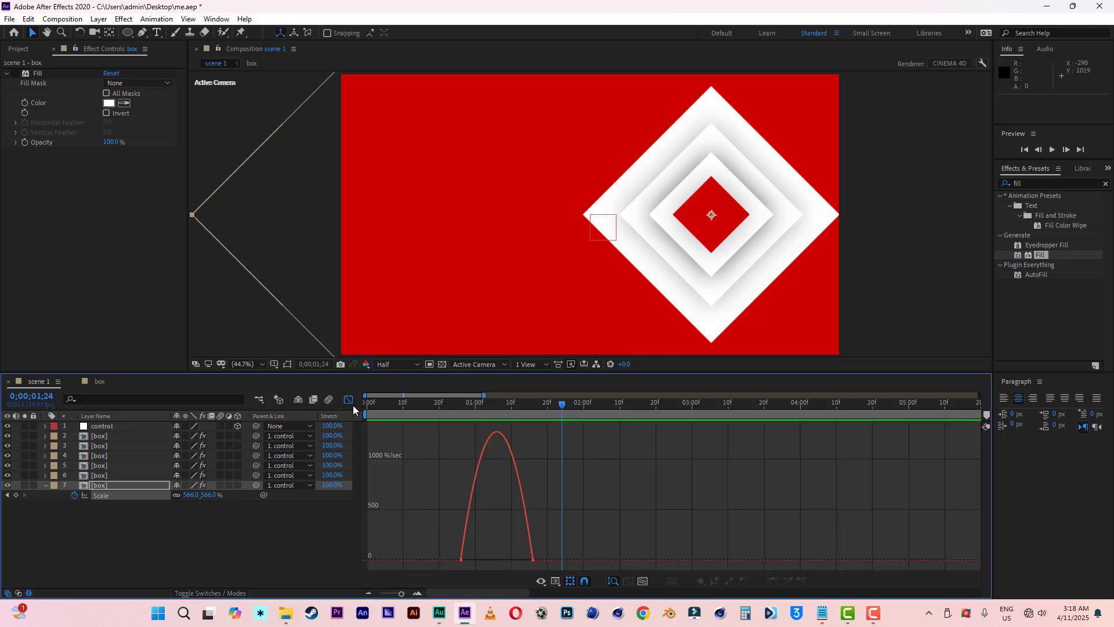
left_click(532, 559)
left_click_drag(520, 560, 453, 563)
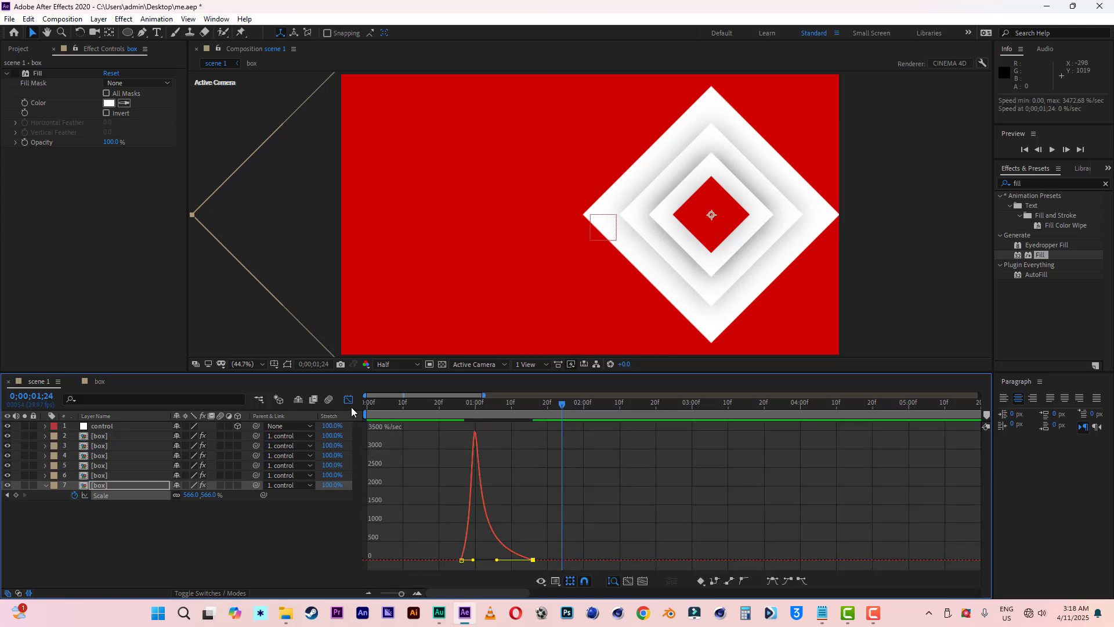
left_click(348, 399)
Move the lowermost box's last scale keyframe to 0;00;02;06 and preview the animation.
left_click_drag(535, 494, 600, 495)
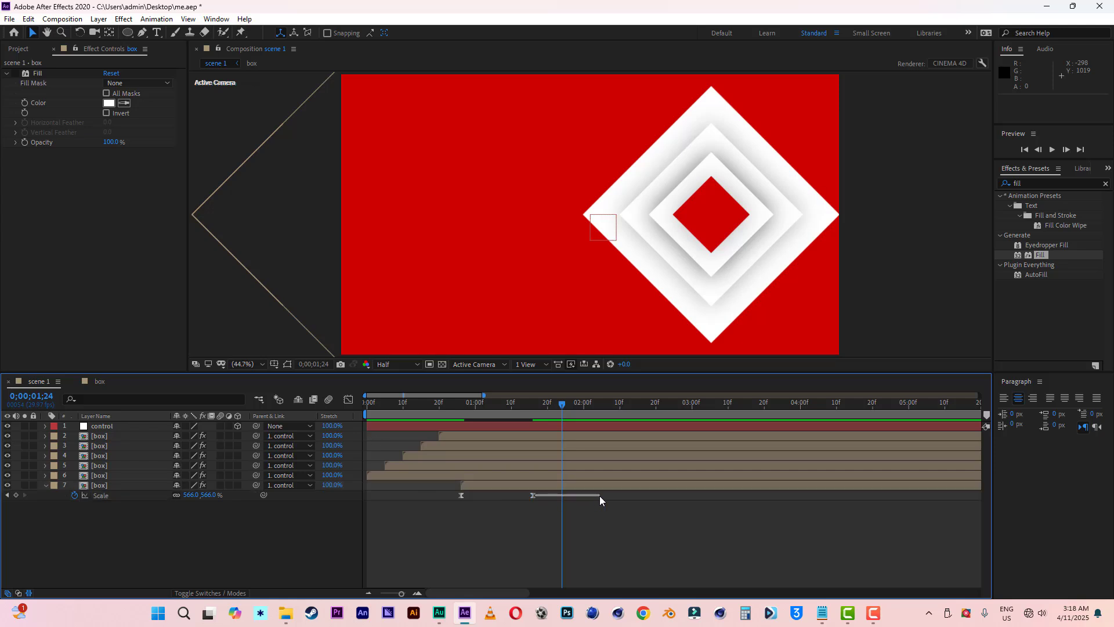
left_click_drag(532, 495, 605, 496)
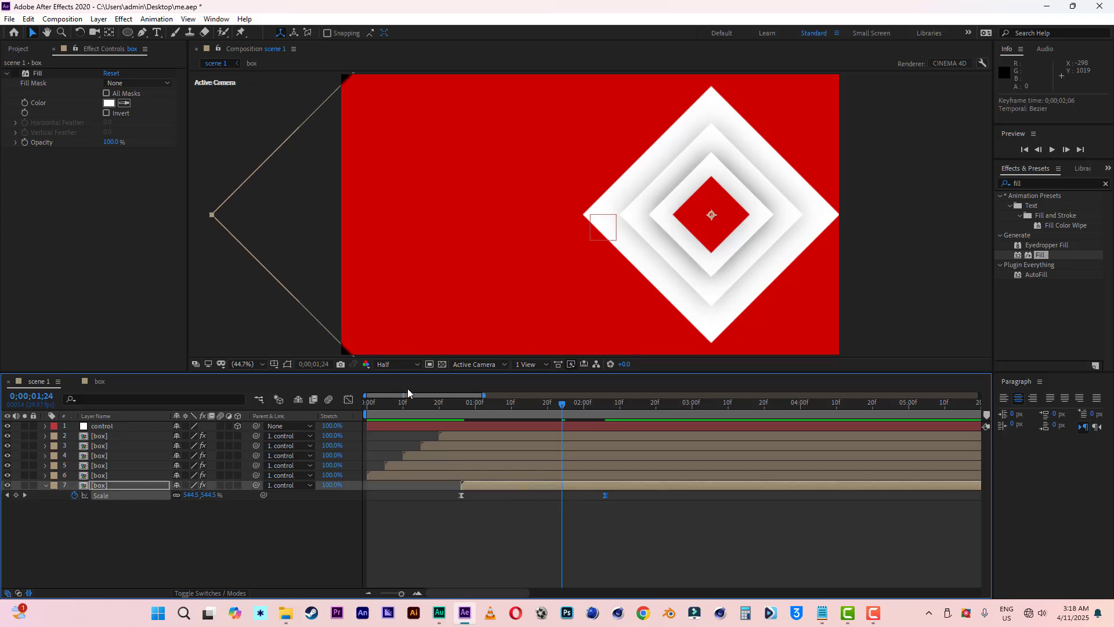
key("space")
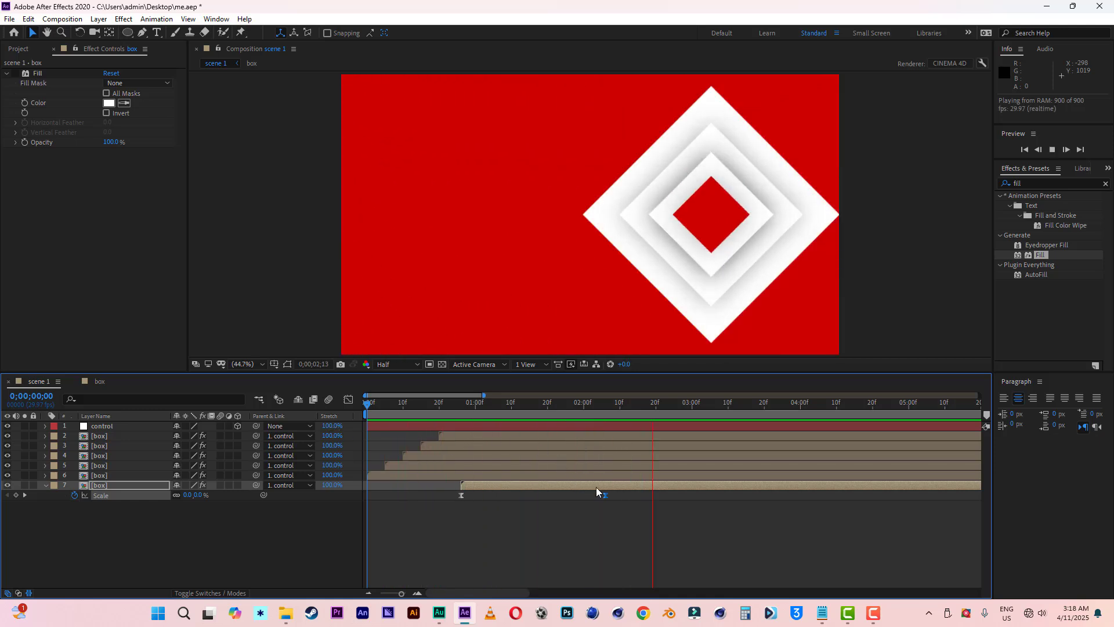
key("space")
Retime the lowermost box layer to start at about frame 28, previewing the animation between adjustments.
left_click_drag(606, 496, 583, 485)
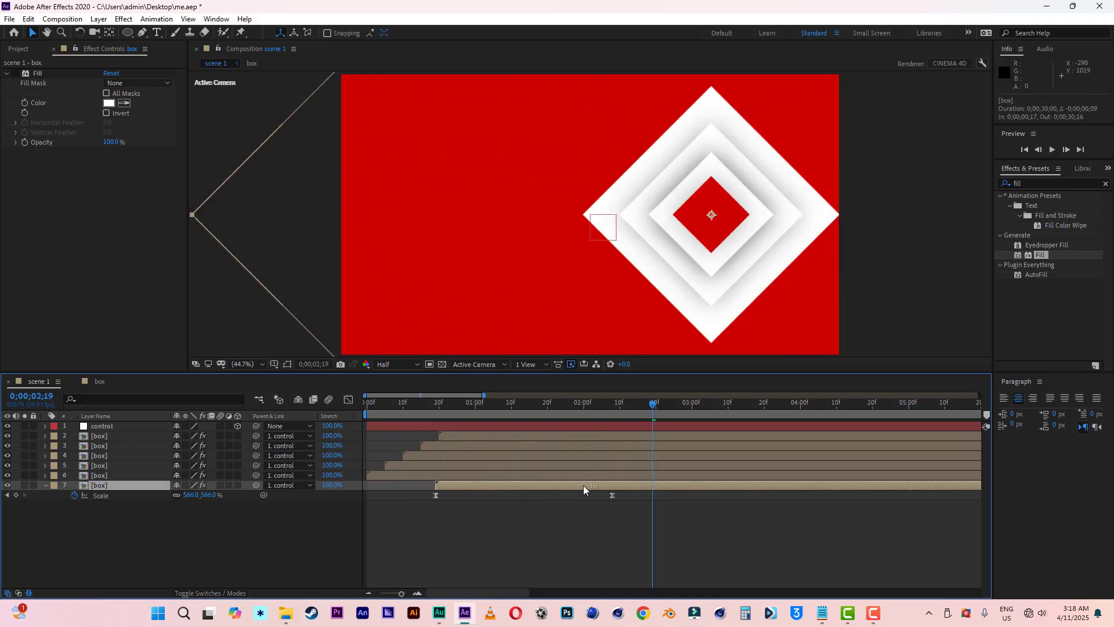
key("space")
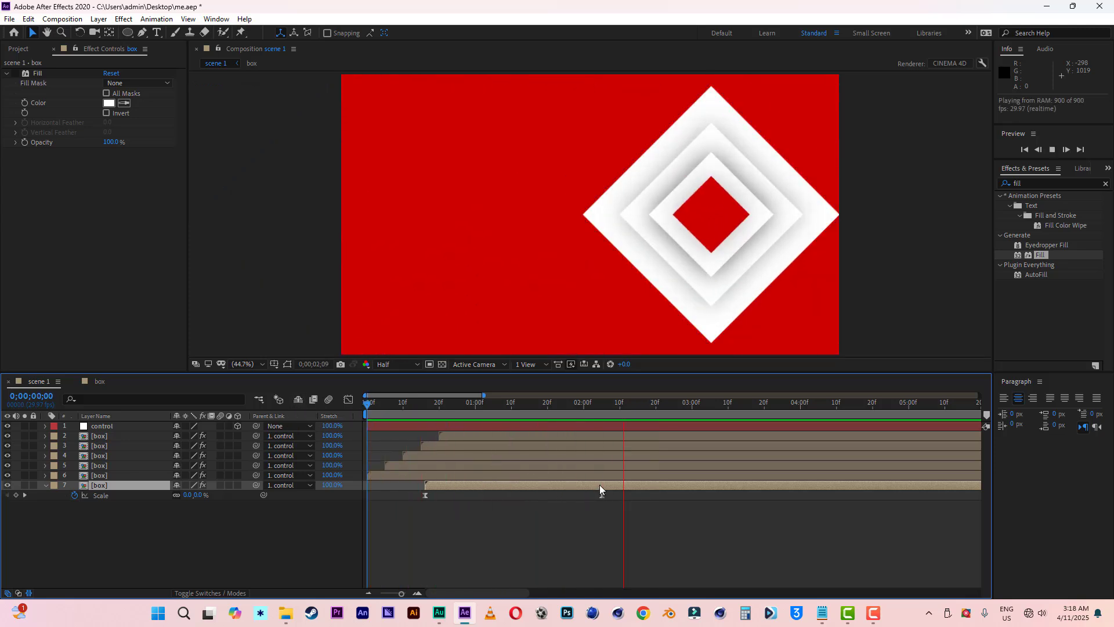
left_click_drag(600, 485, 628, 485)
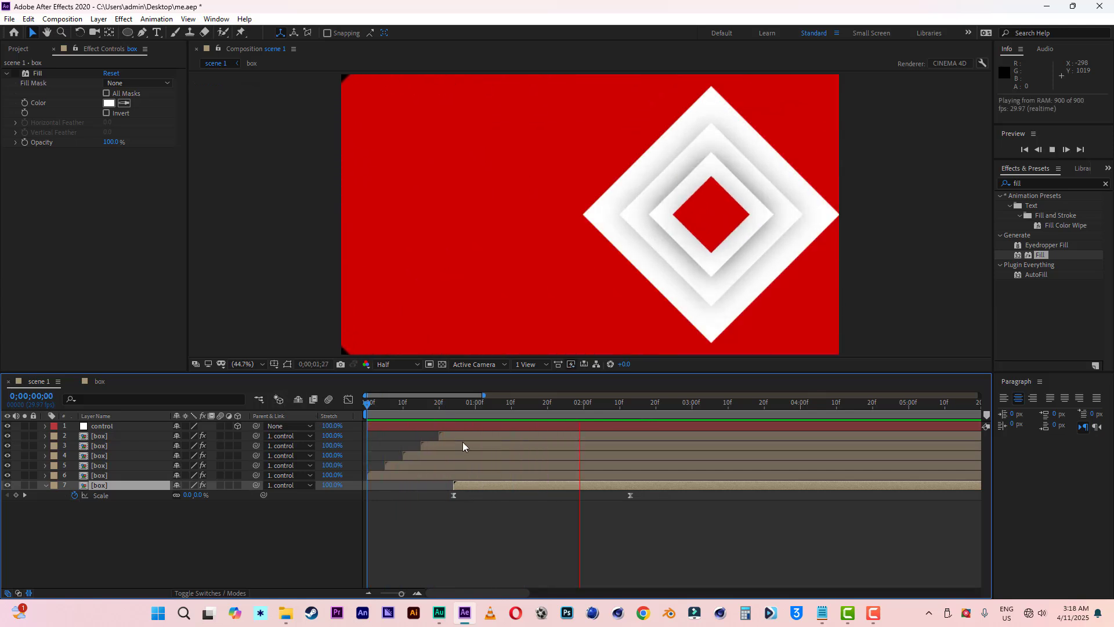
left_click_drag(516, 484, 528, 487)
left_click(520, 404)
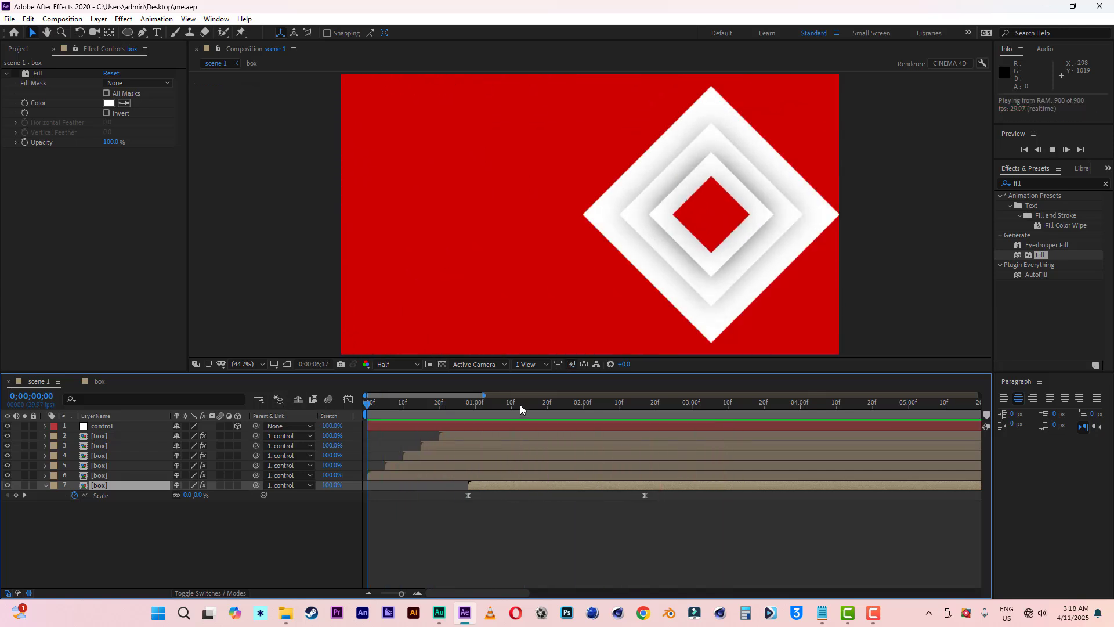
Check the background timing and delay the lowermost box layer 5 frames so it starts at 0;00;01;03.
left_click_drag(520, 405, 657, 412)
left_click(106, 428)
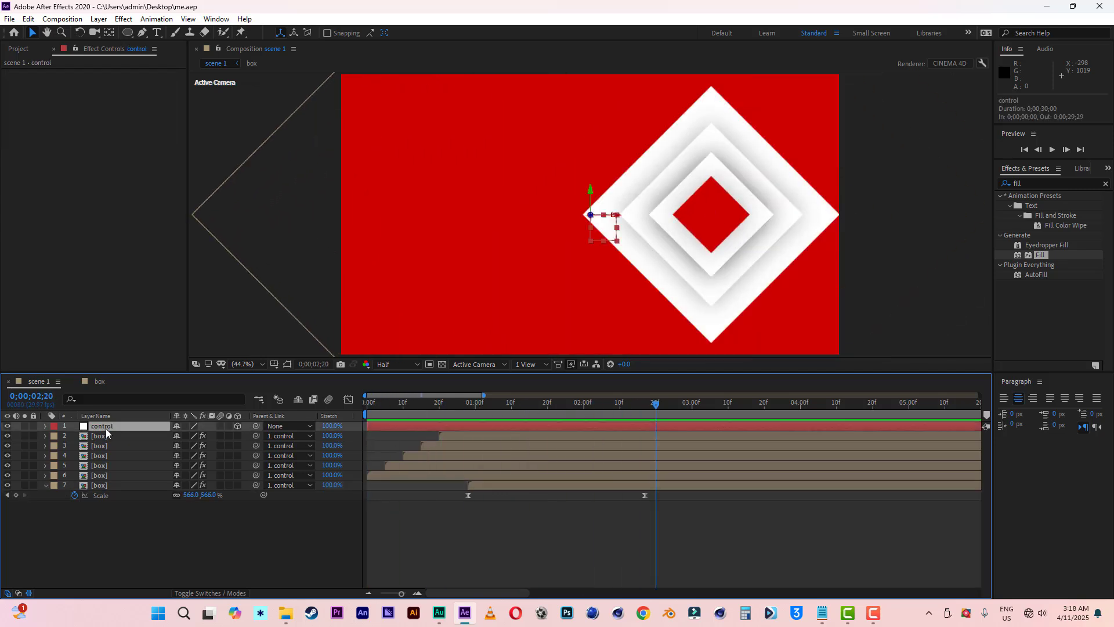
left_click_drag(366, 405, 583, 415)
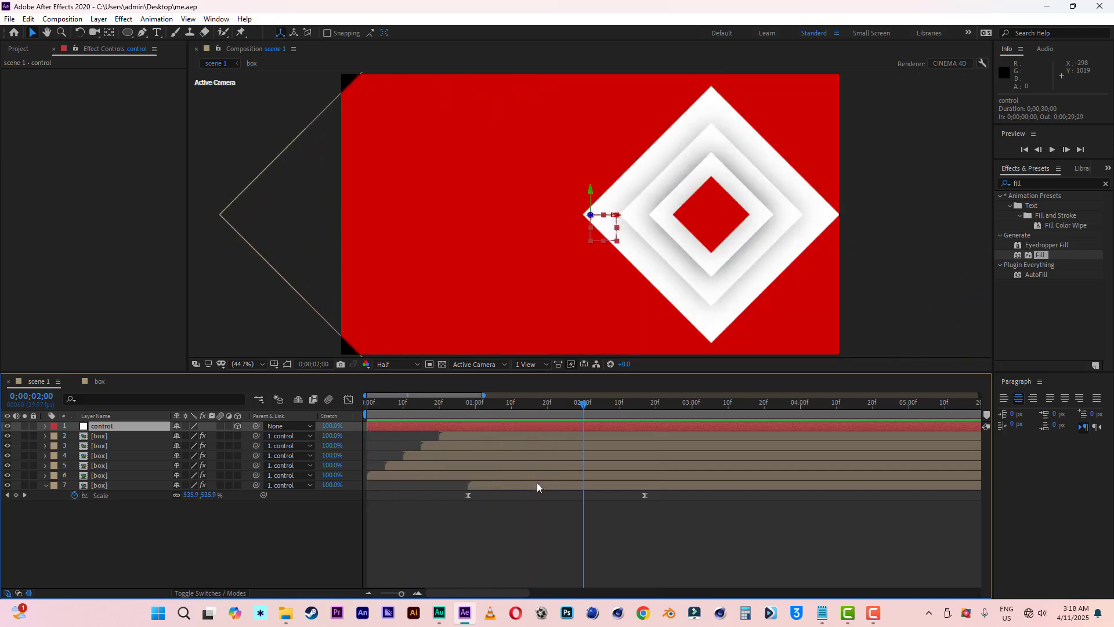
left_click_drag(537, 482, 561, 481)
left_click(396, 403)
Set a position keyframe on the control null at 0;00;03;10.
left_click_drag(376, 403, 729, 409)
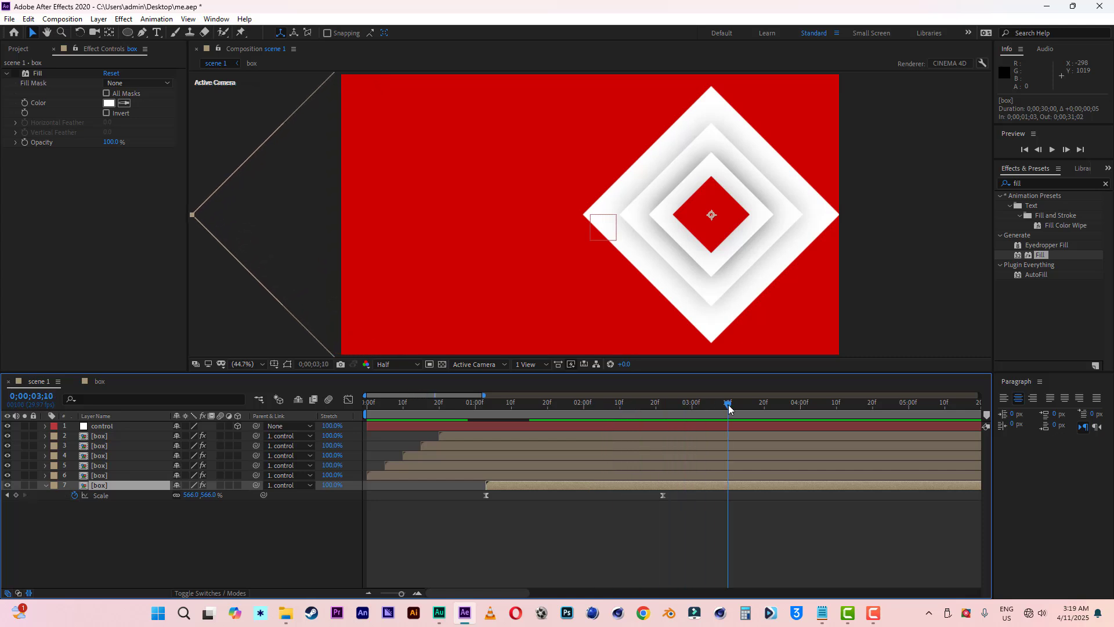
left_click(107, 427)
key("p")
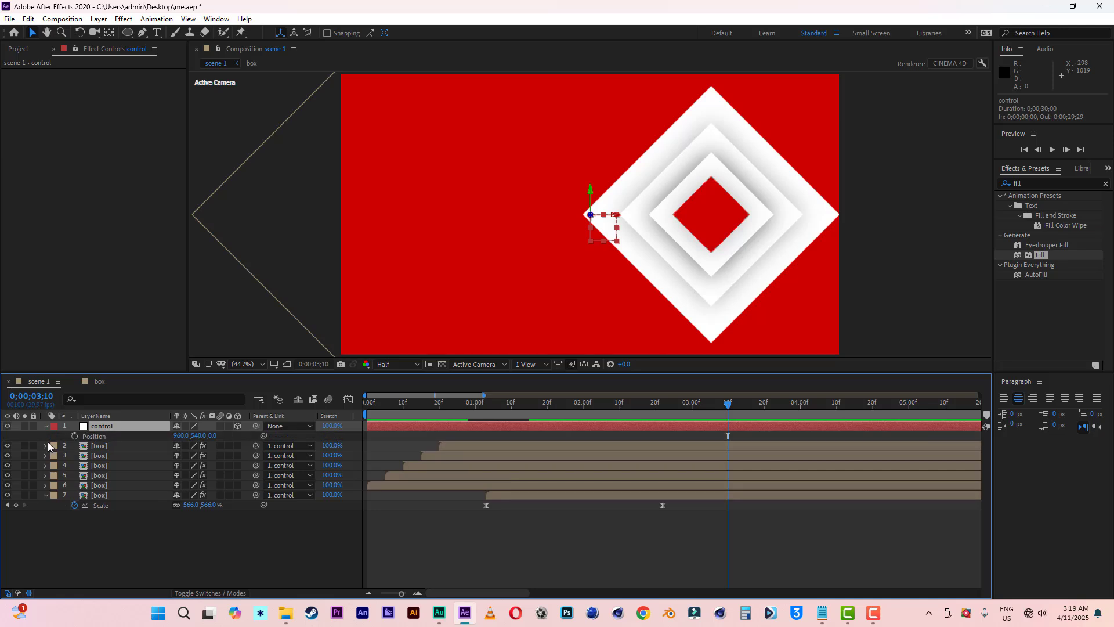
left_click(74, 436)
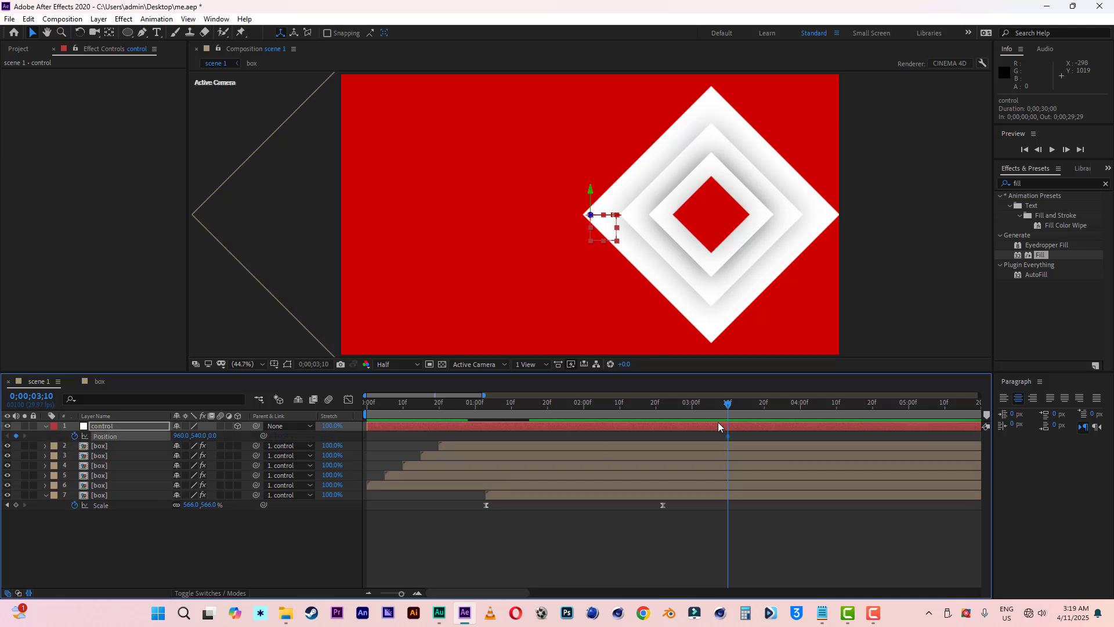
At 0;00;04;10, move the control null horizontally to about X -2524 so all the boxes leave the frame on the left.
left_click(836, 405)
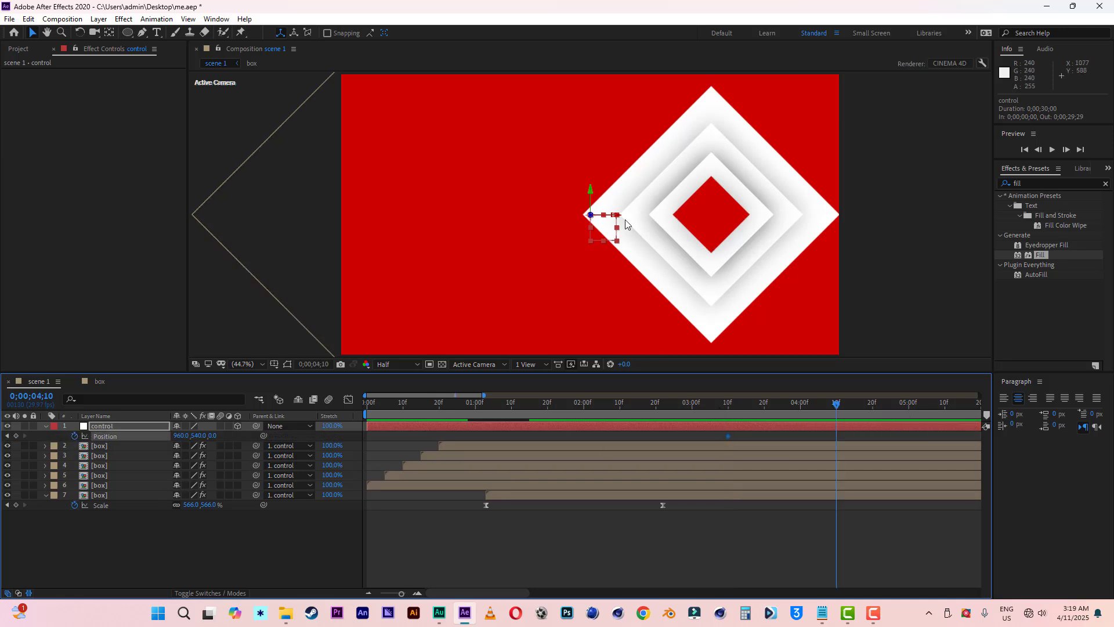
left_click_drag(616, 215, 0, 230)
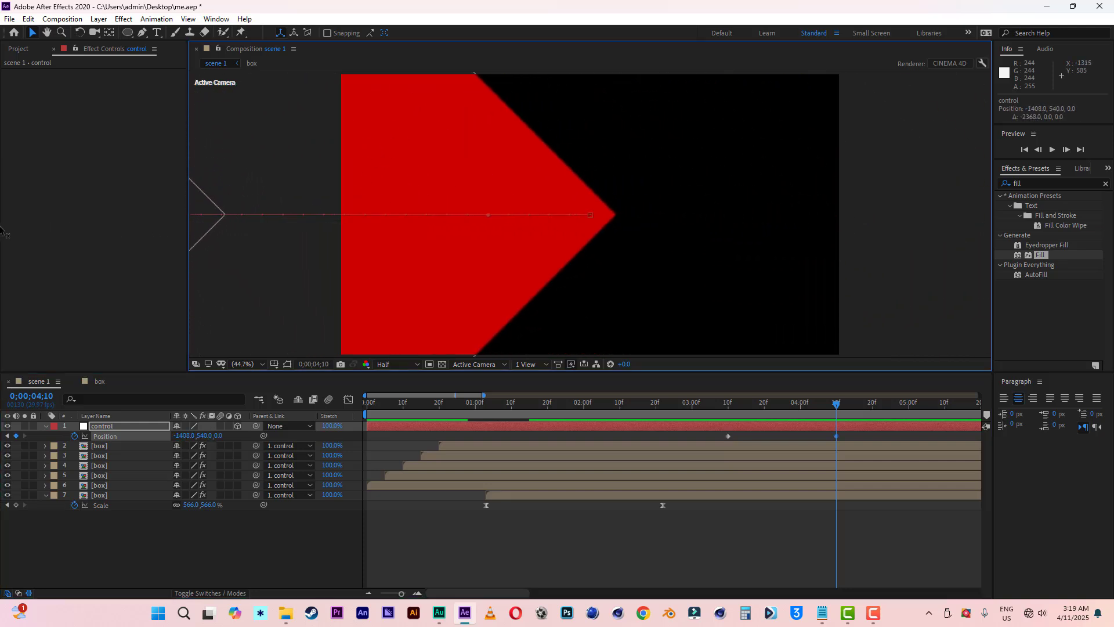
scroll(251, 224, "down", 2)
scroll(423, 219, "down", 2)
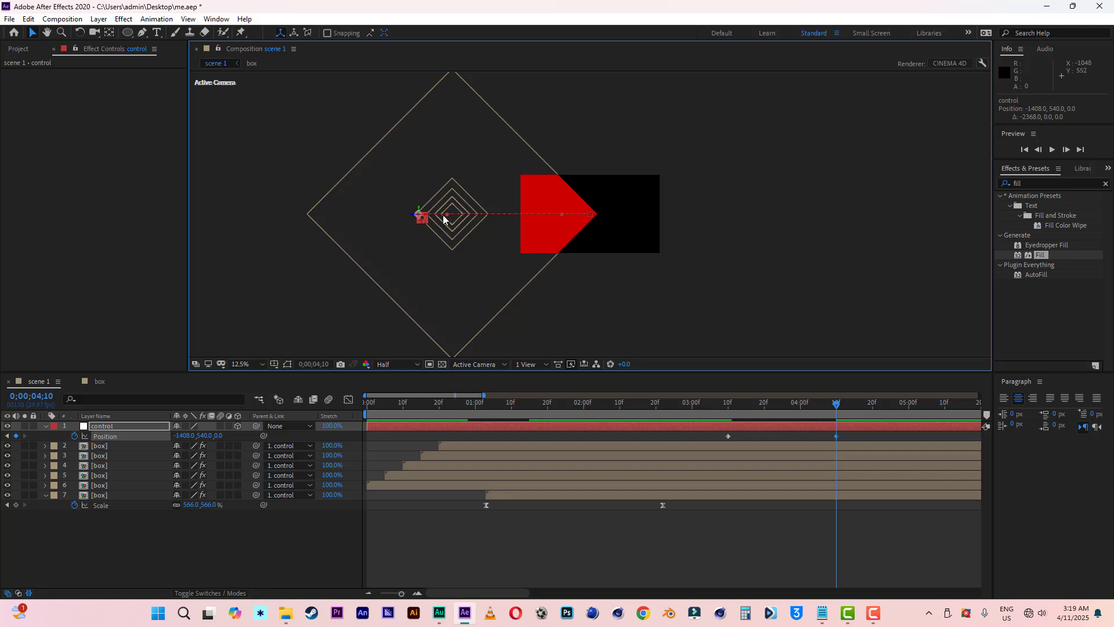
scroll(433, 223, "up", 2)
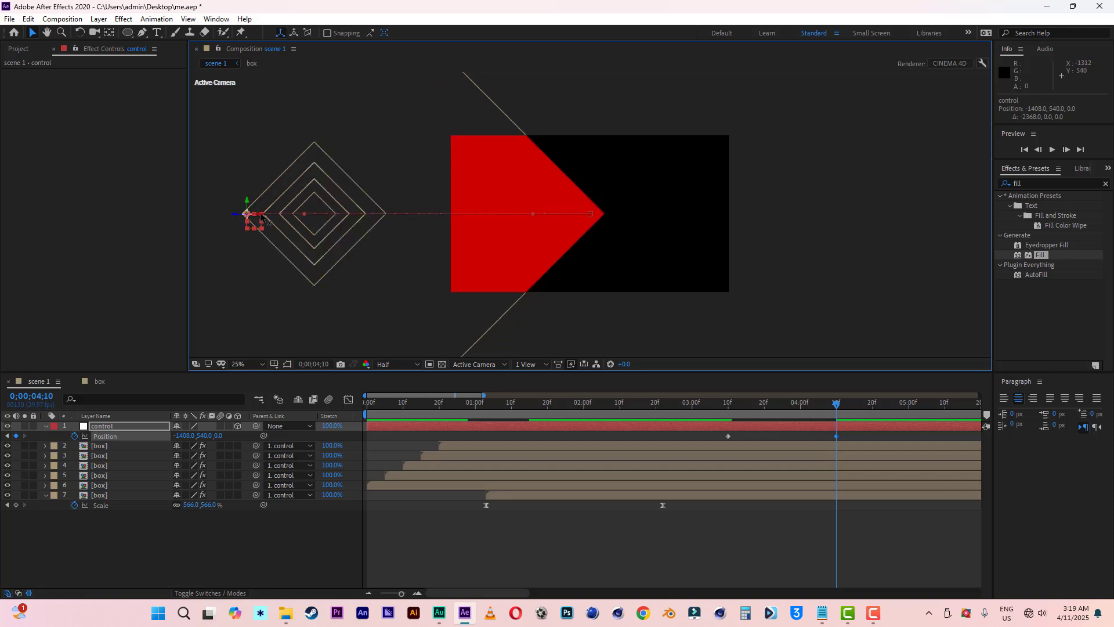
left_click_drag(260, 216, 98, 222)
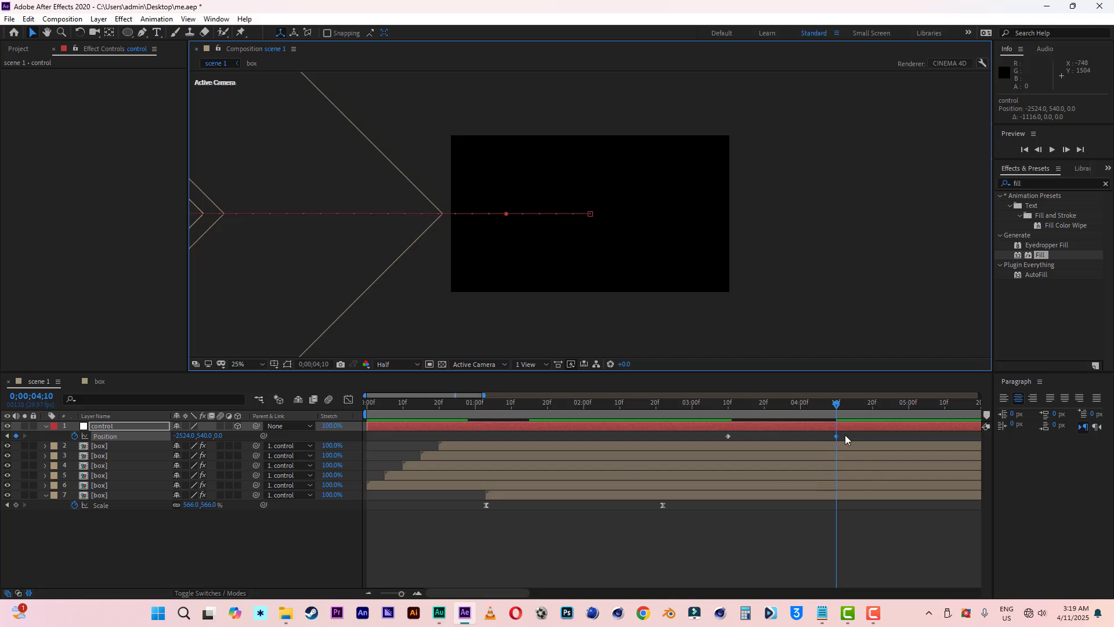
Apply Easy Ease to both position keyframes of the control null and preview the slide-out.
left_click_drag(845, 434, 718, 442)
right_click(729, 441)
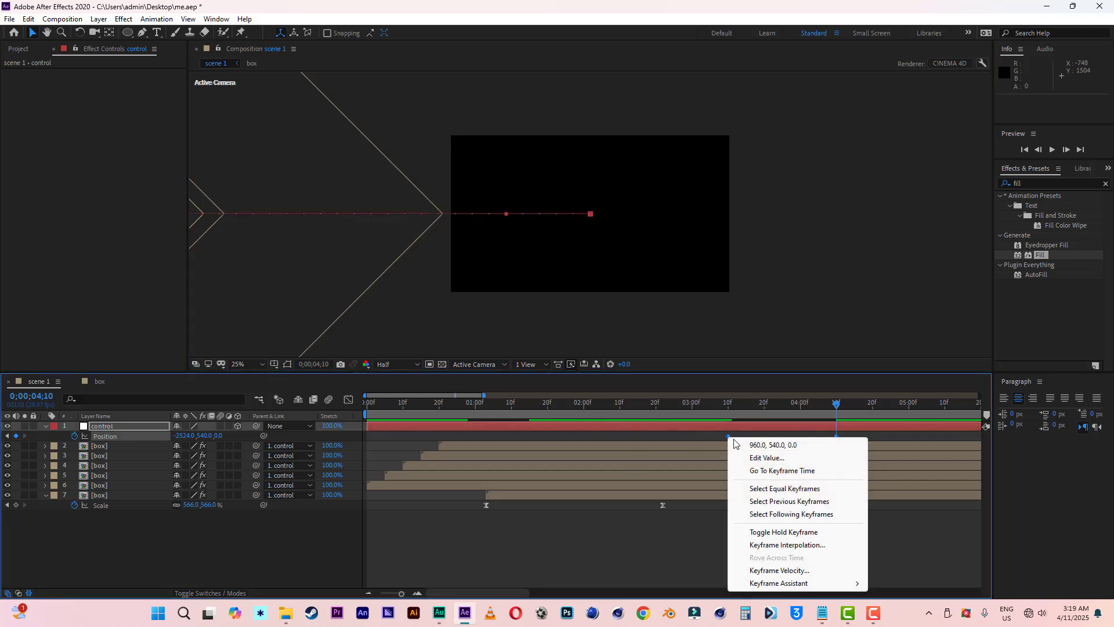
mouse_move(797, 583)
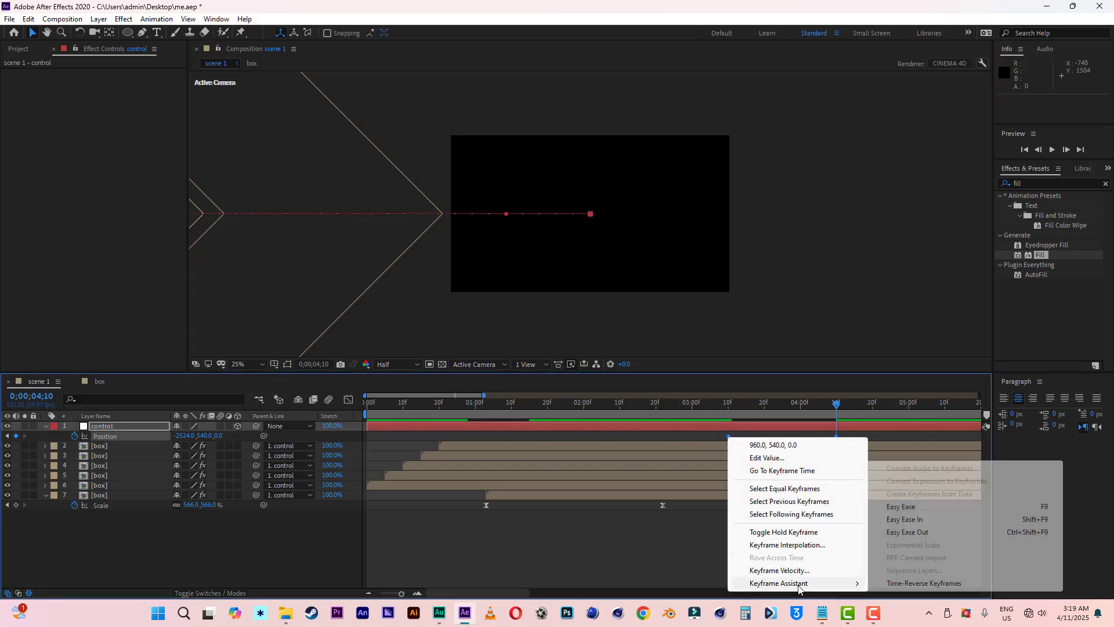
left_click(911, 507)
left_click(687, 406)
key("space")
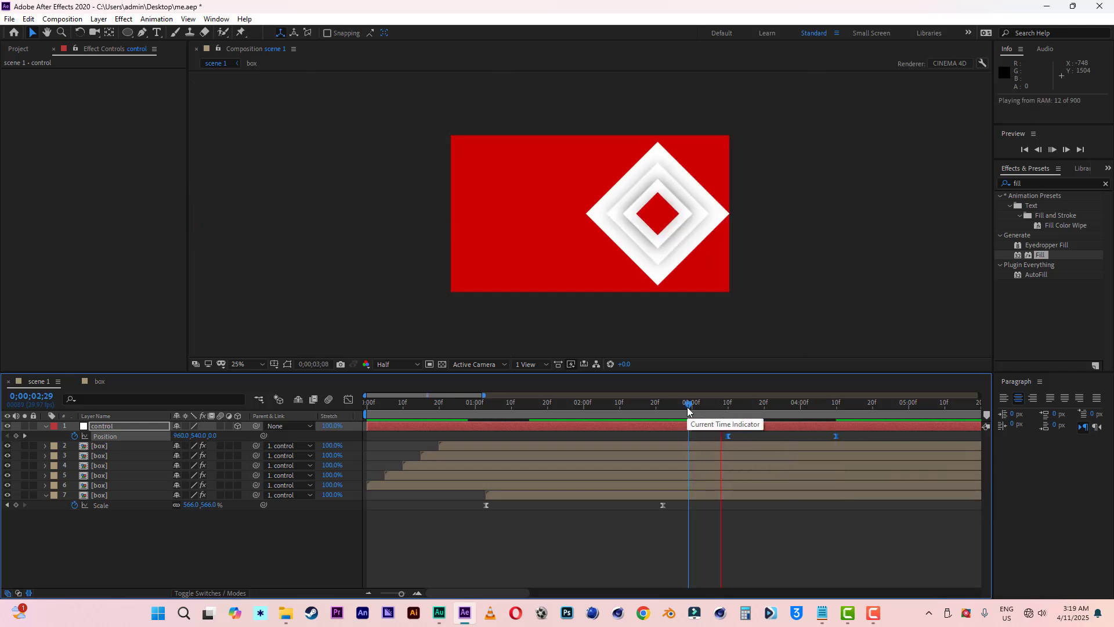
key("space")
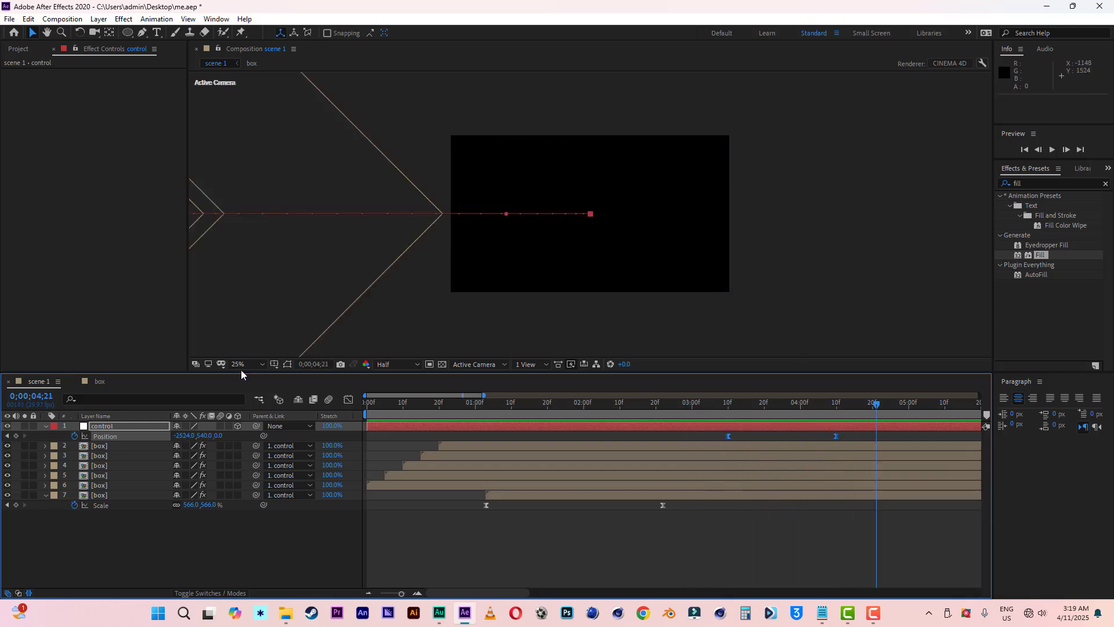
Fit the composition in the viewer, play it from the start, and move the control null's first position keyframe to 0;00;03;01.
left_click(244, 365)
left_click(244, 375)
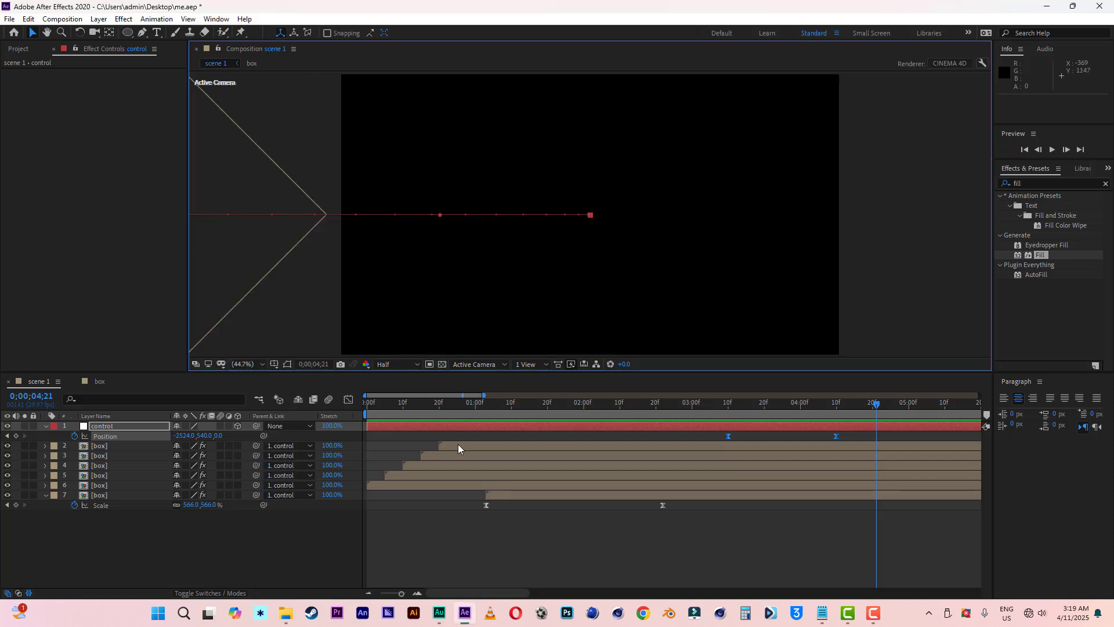
key("Home")
key("space")
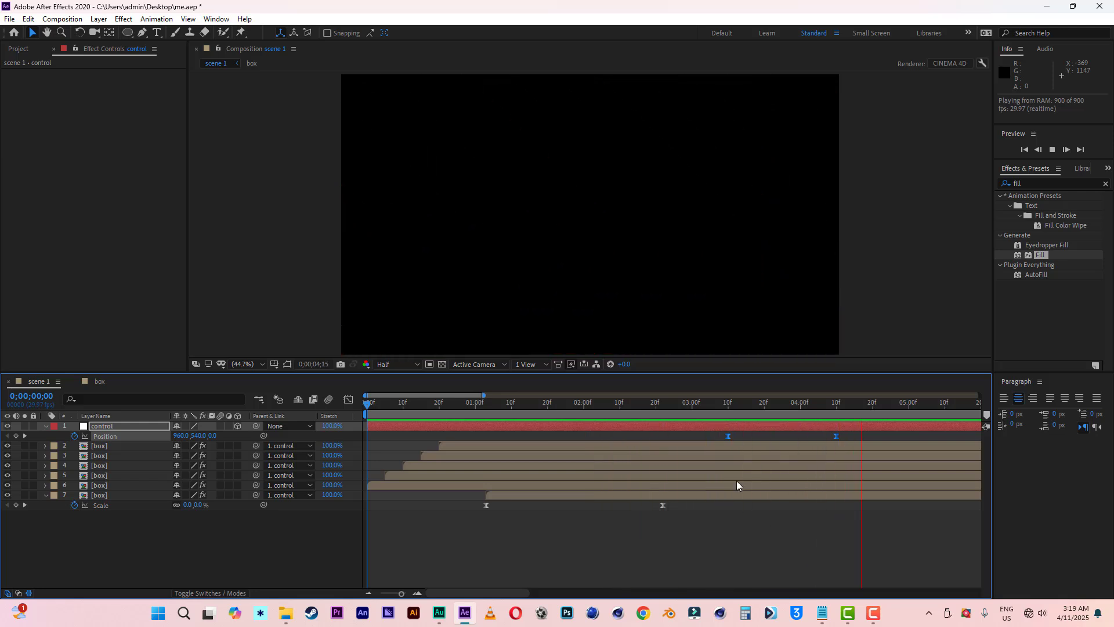
key("space")
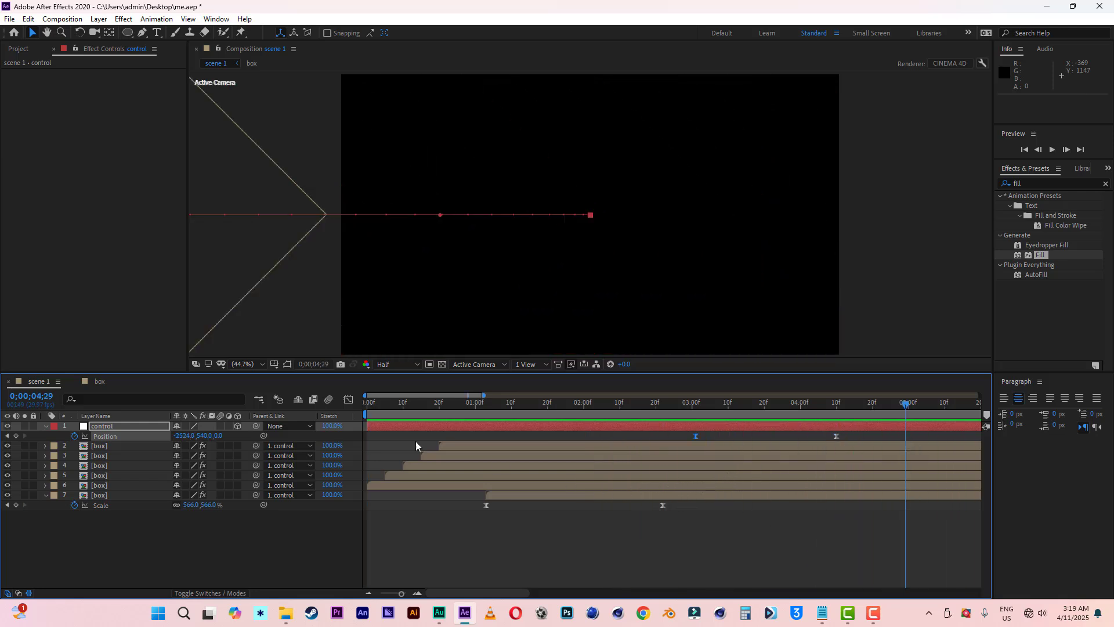
Set position keyframes at 0;00;02;07 on the five box layers above the red background layer.
left_click_drag(455, 410, 610, 412)
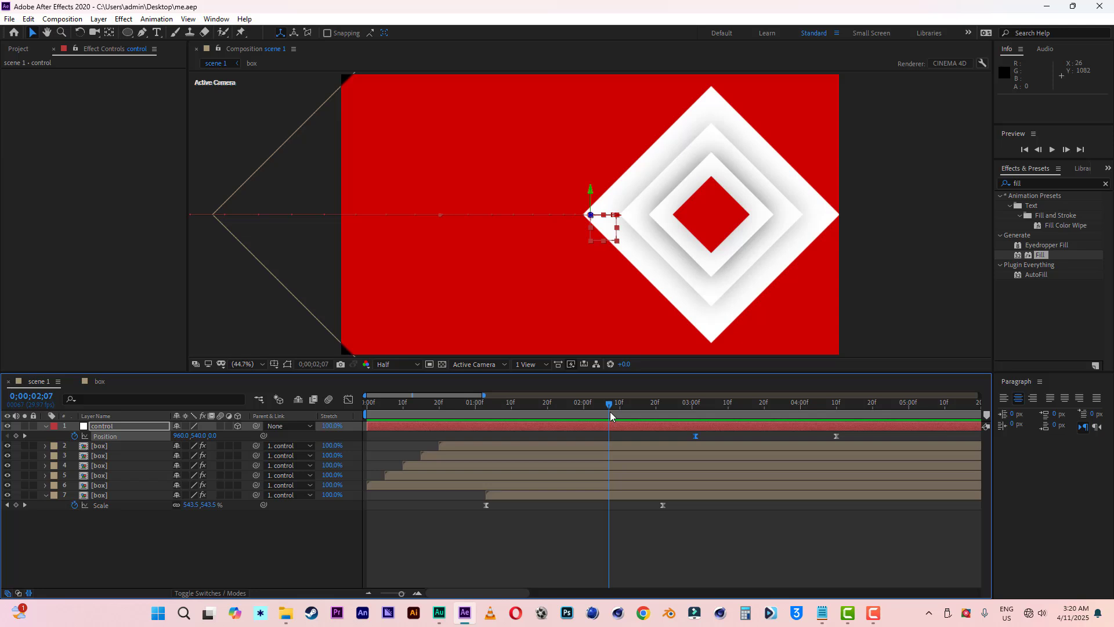
left_click(397, 485)
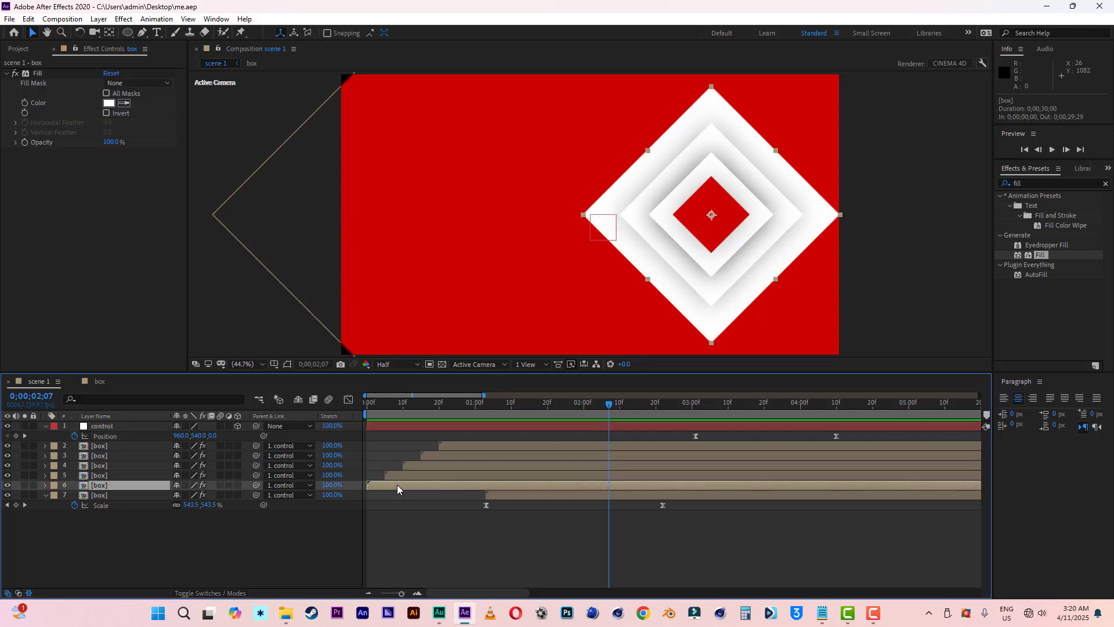
left_click(103, 447, "shift")
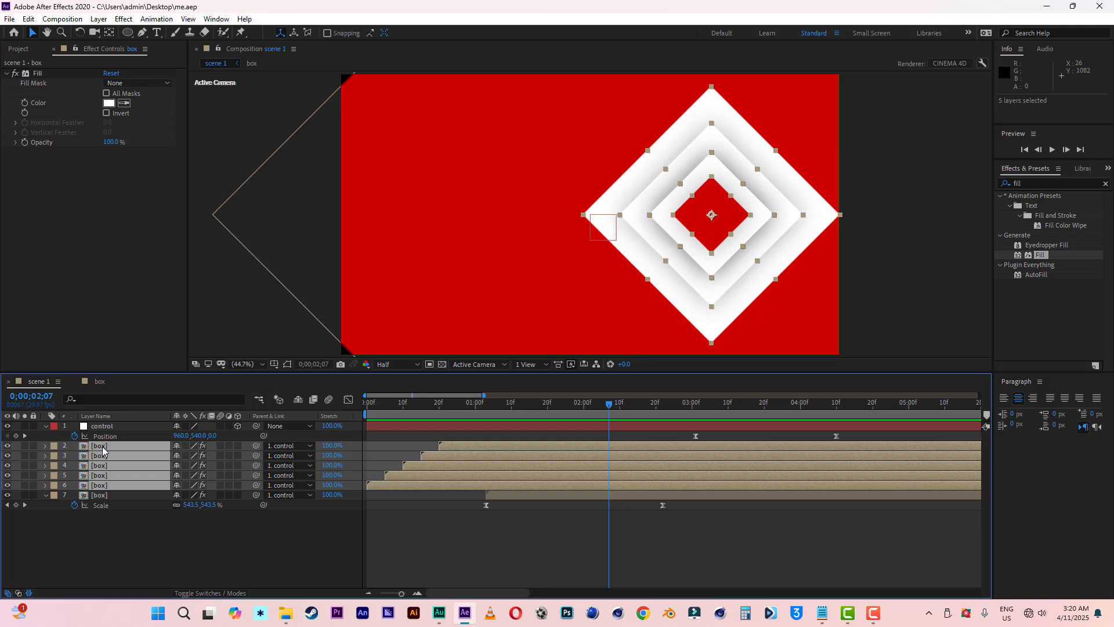
key("p")
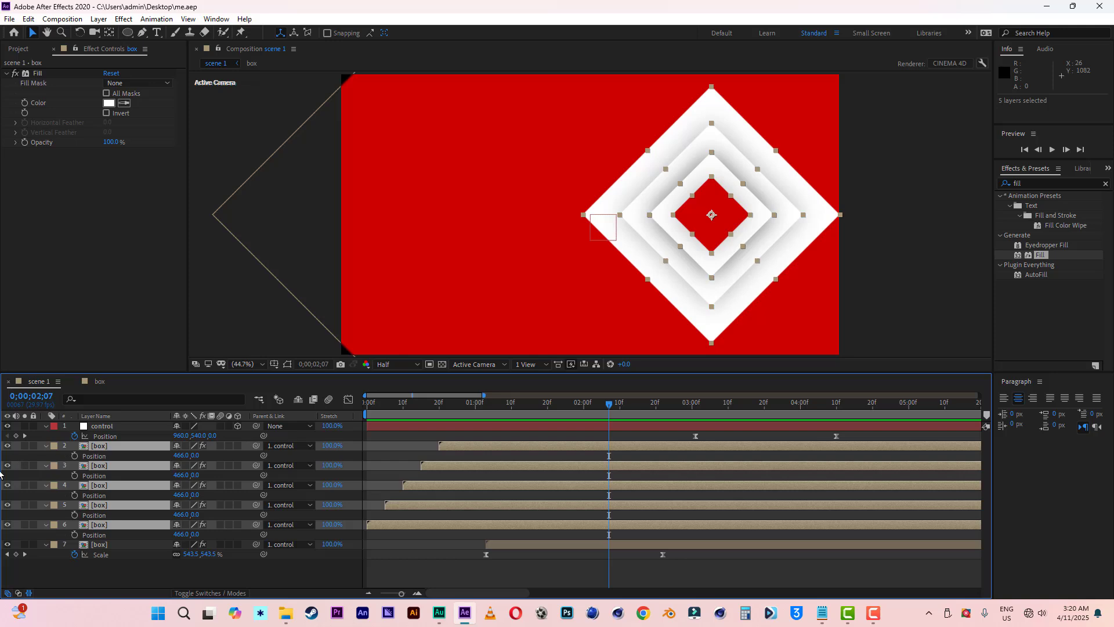
left_click(75, 456)
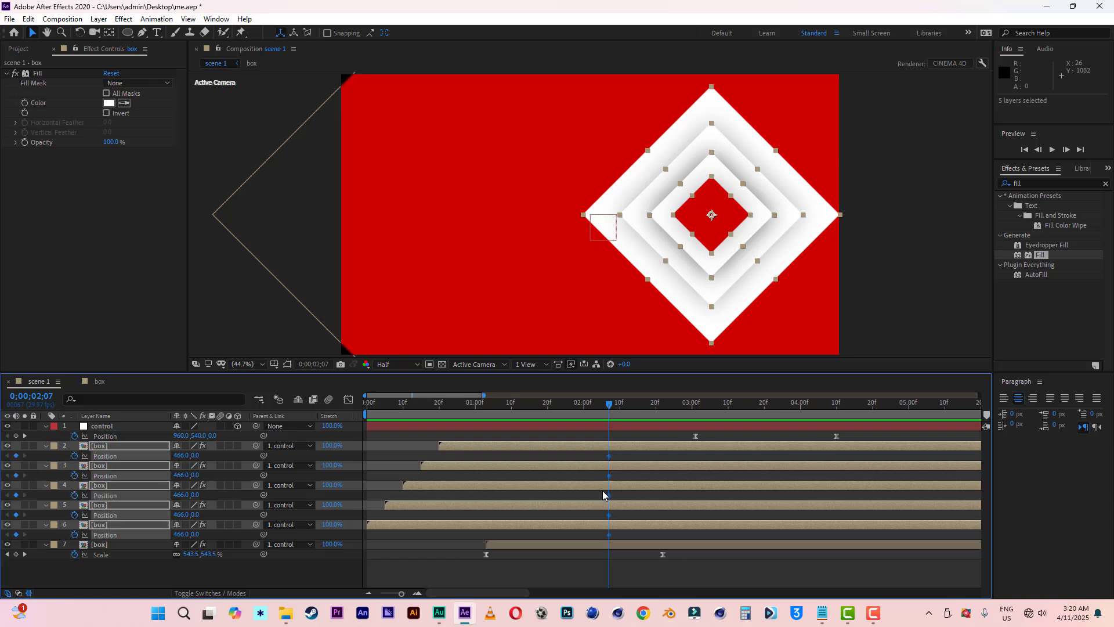
At 0;00;02;13, nudge the five selected box layers horizontally to X -92 so they sit near the frame's centre.
left_click_drag(616, 408, 631, 407)
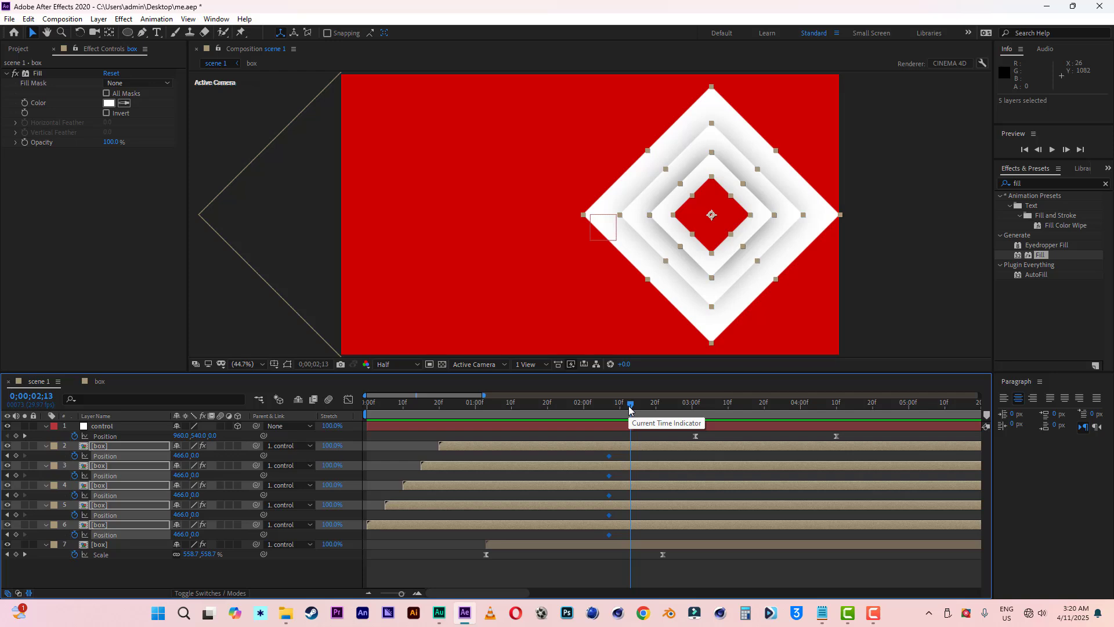
key("Left")
key("Left")
key("Left")
key("Left")
key("Left")
key("Left")
key("Left")
key("Left")
key("Left")
key("Left")
key("Left")
key("Left")
key("Left")
key("Left")
key("Left")
key("Left")
key("Left")
key("Left")
key("Left")
key("Left")
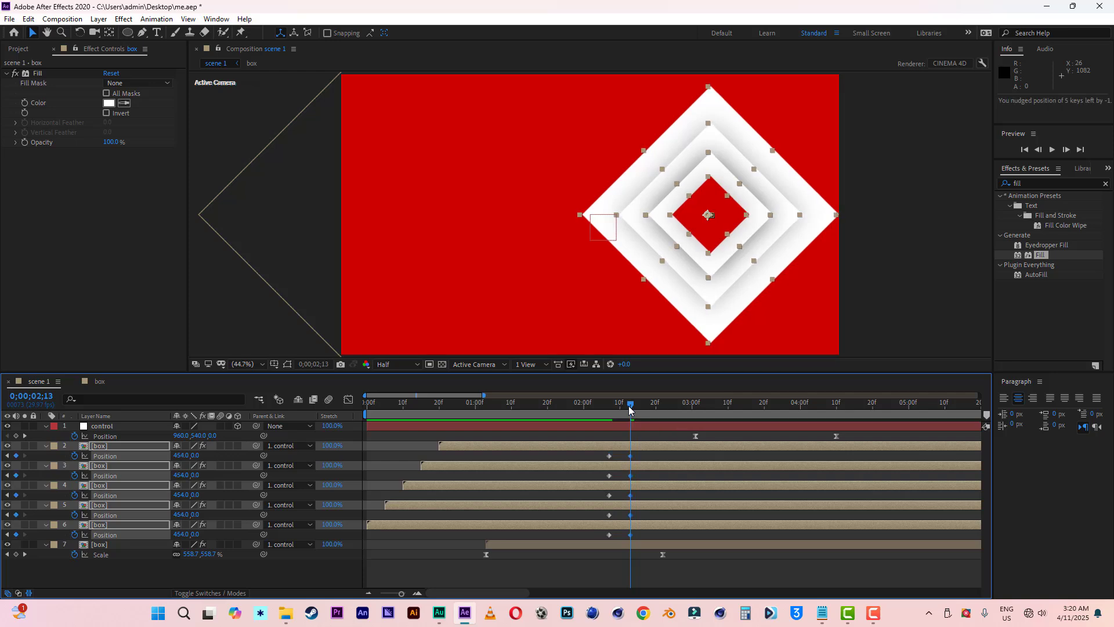
key("Left")
key("Left")
key("Left")
key("Left")
key("Left")
key("Left")
key("Left")
key("Left")
key("Left")
key("Left")
key("Left")
key("Left")
key("Left")
key("Left")
key("Left")
key("Left")
key("Left")
key("Left")
key("Left")
key("Left")
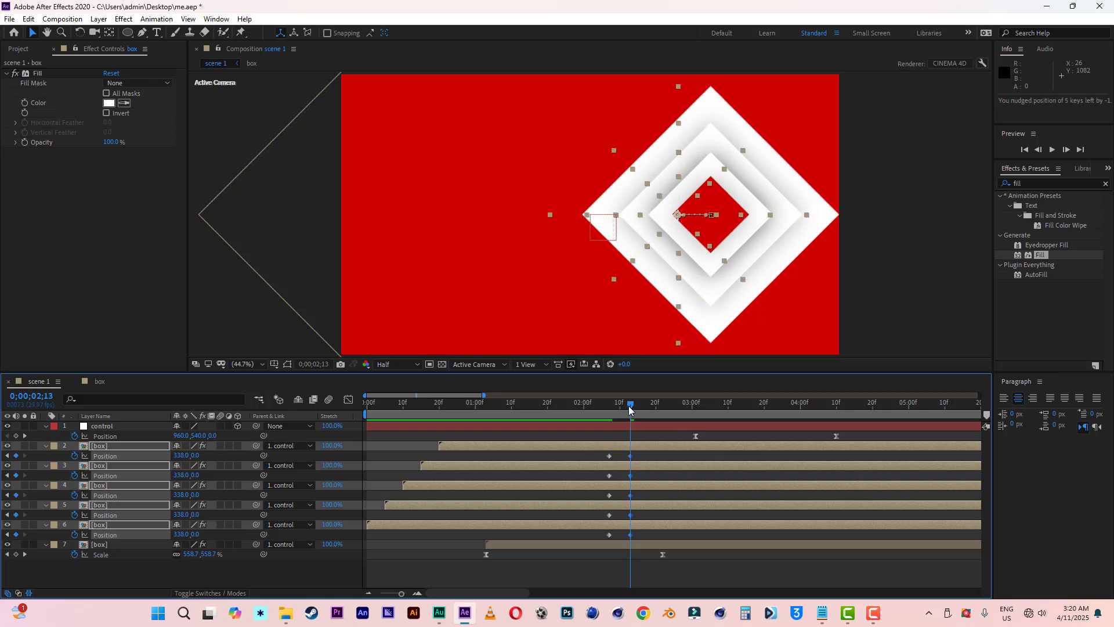
key("Left")
key("Left")
key("Left")
key("Left")
key("Left")
key("Left")
key("Left")
key("Left")
key("Left")
key("Left")
key("Left")
key("Left")
key("Left")
key("Left")
key("Left")
key("Left")
key("Left")
key("Left")
key("Left")
key("Left")
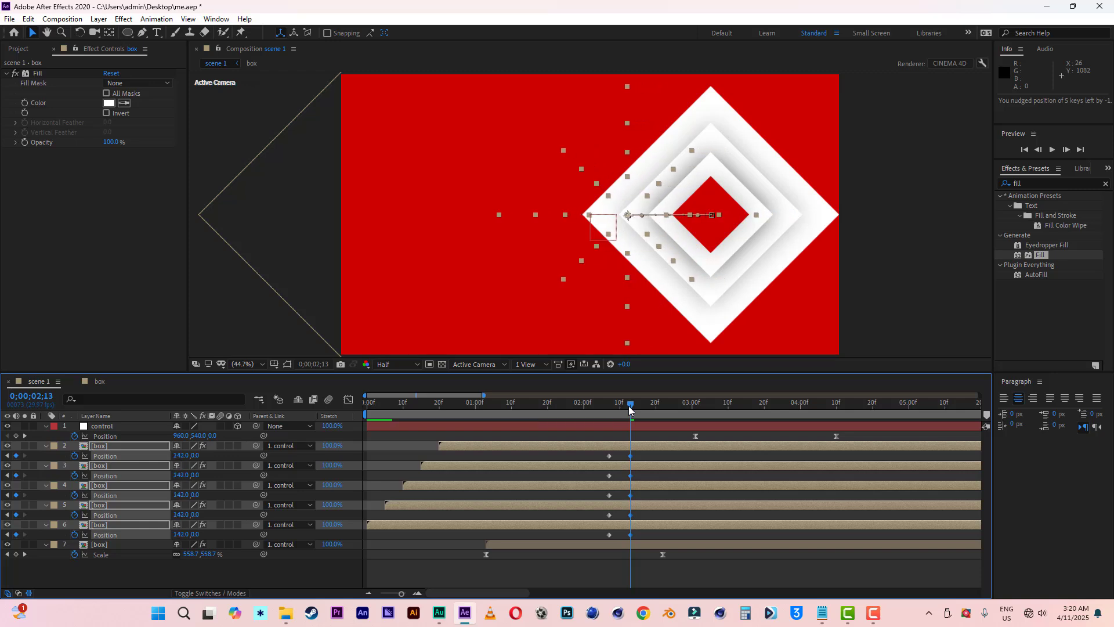
key("Left")
key("Left")
key("Left")
key("Left")
key("Left")
key("Left")
key("Left")
key("Left")
key("Left")
key("Left")
key("Left")
key("Left")
key("Left")
key("Left")
key("Left")
key("Left")
key("Left")
key("Left")
key("Left")
key("Left")
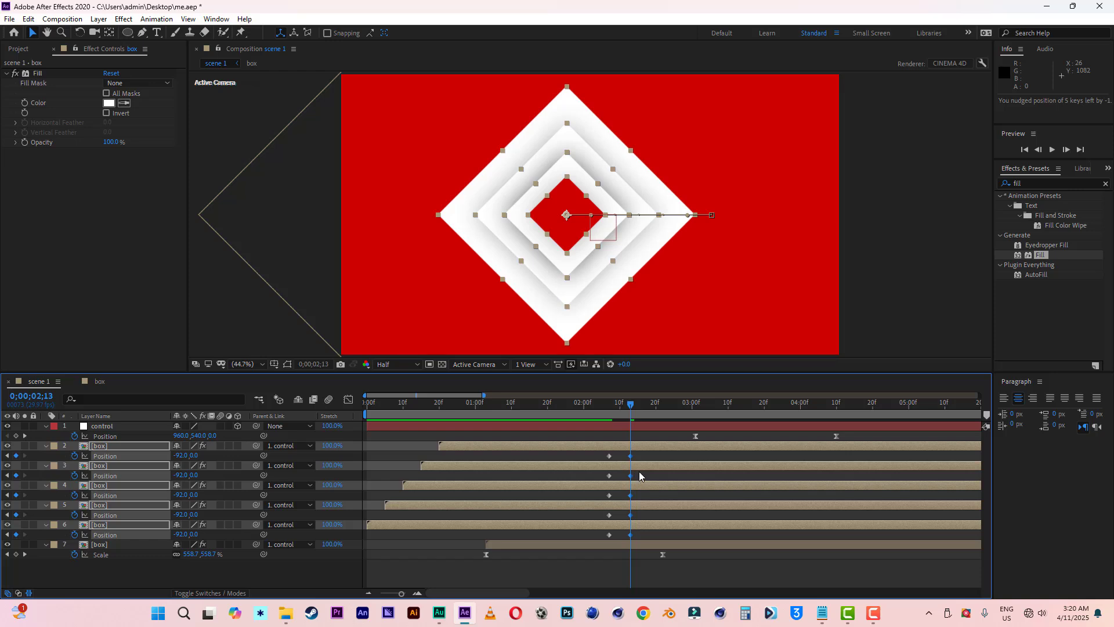
Apply Easy Ease to all position keyframes of the five box layers and scrub through the motion.
left_click_drag(642, 452, 602, 541)
right_click(630, 536)
mouse_move(688, 526)
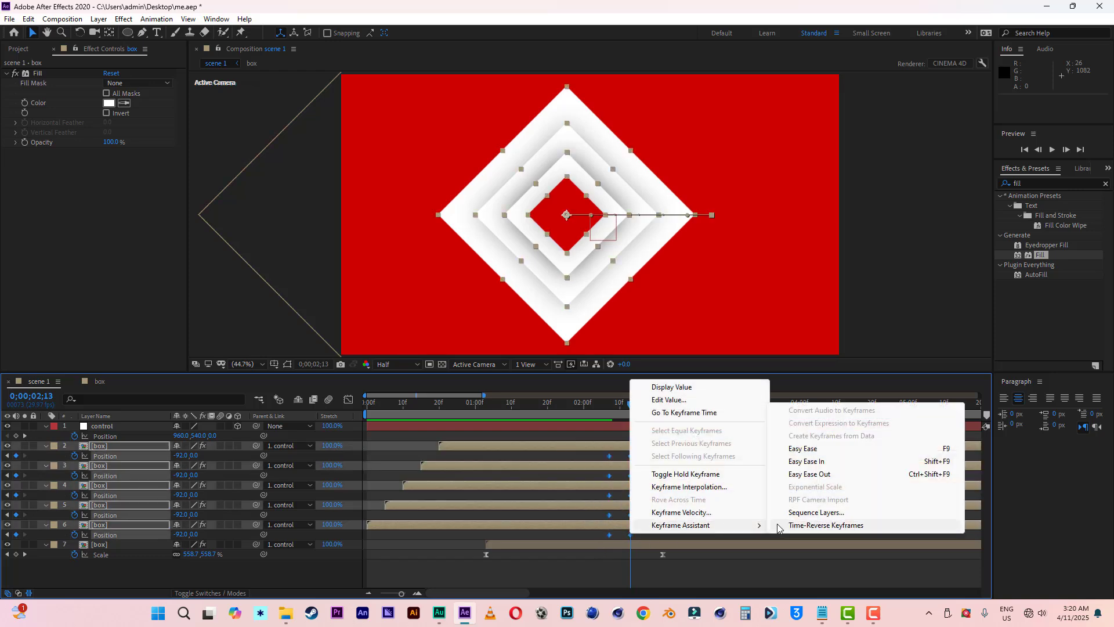
left_click(807, 450)
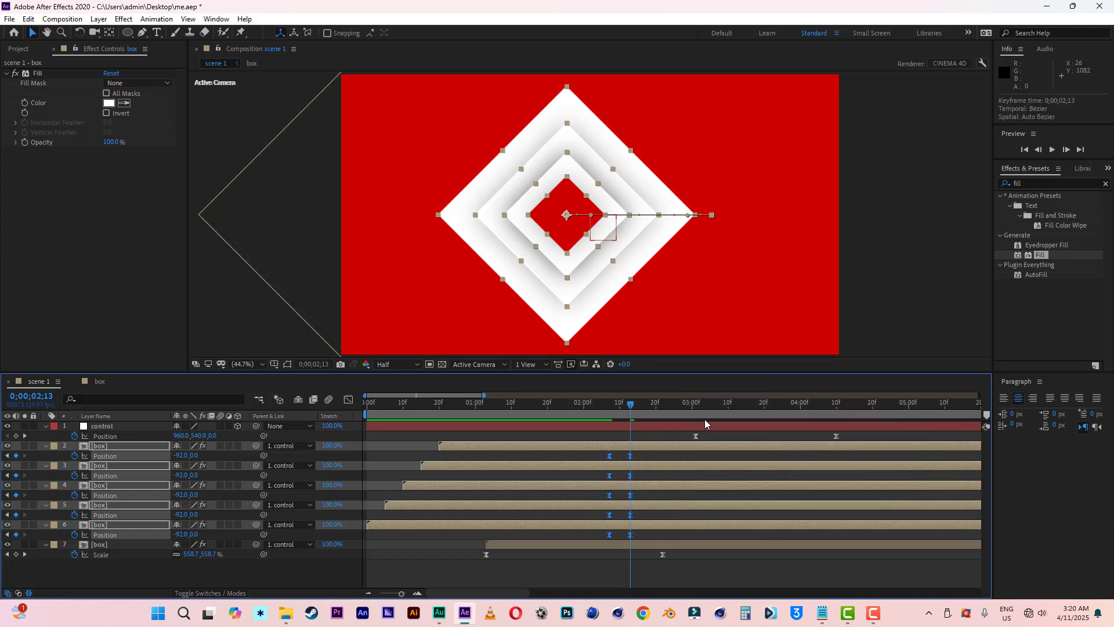
left_click_drag(680, 405, 716, 408)
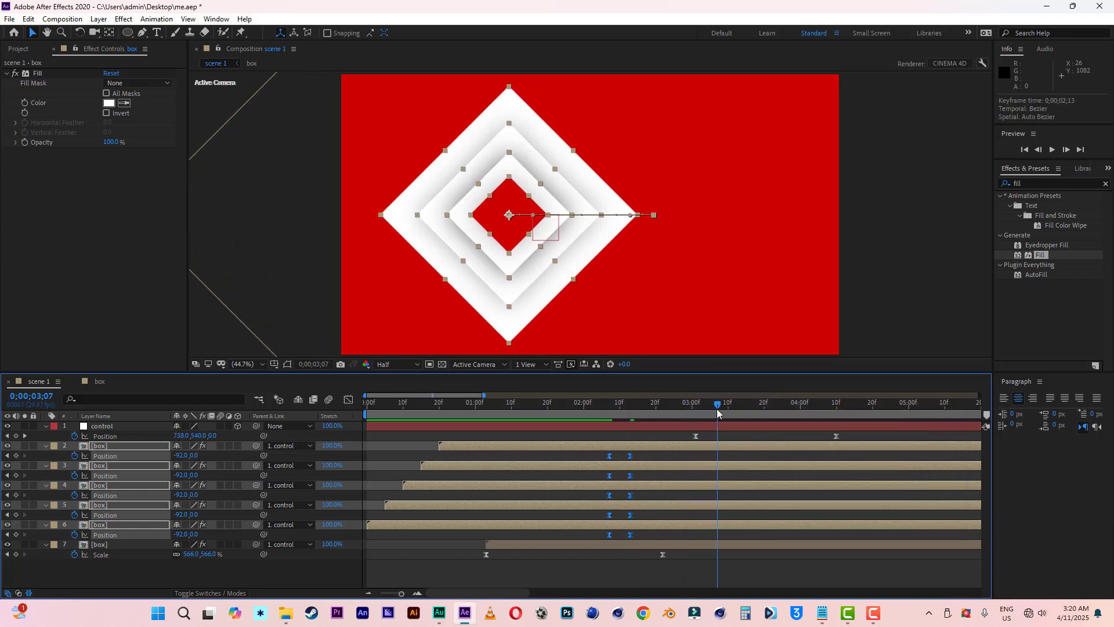
left_click(641, 581)
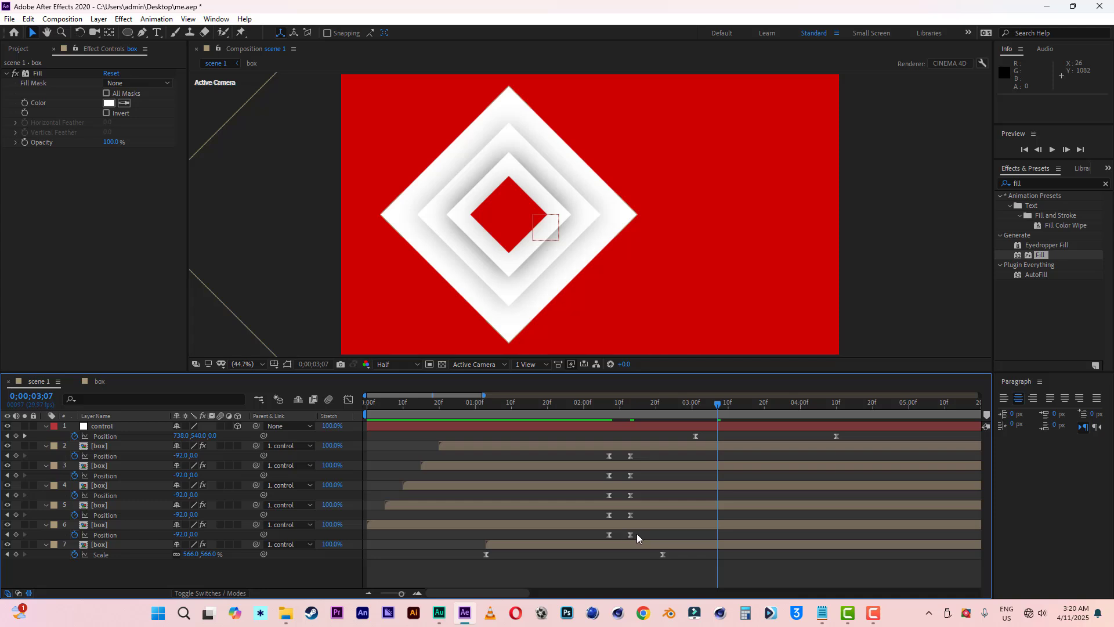
Retime the five box layers' position keyframes to start at 0;00;03;07 and end at 0;00;03;22.
left_click_drag(638, 536, 603, 537)
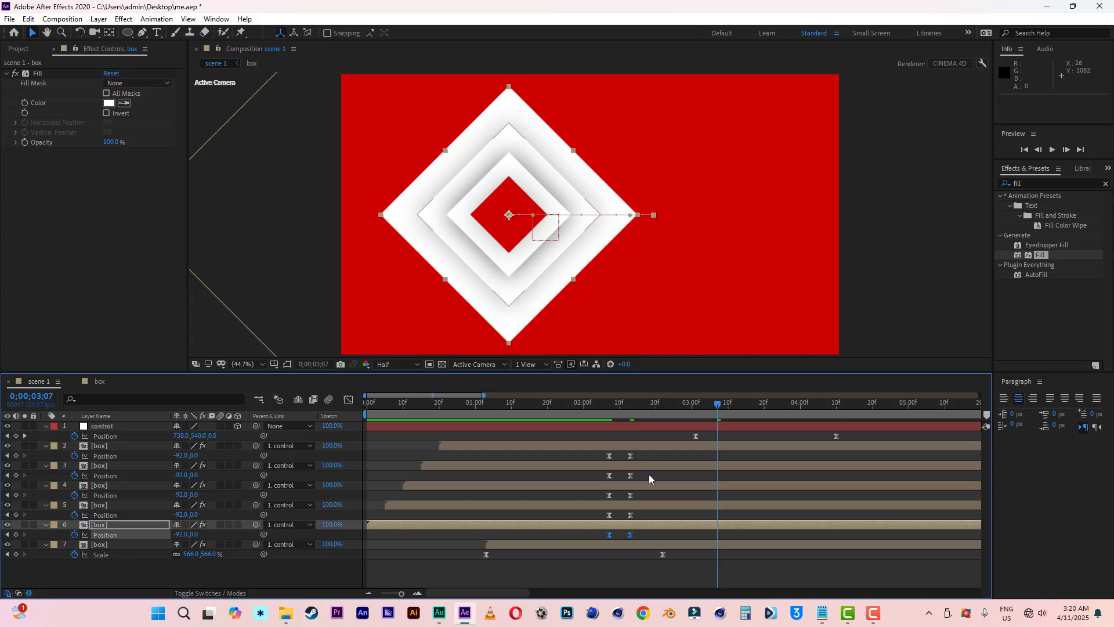
left_click_drag(648, 452, 721, 537)
left_click_drag(754, 453, 770, 534)
left_click_drag(712, 413, 688, 410)
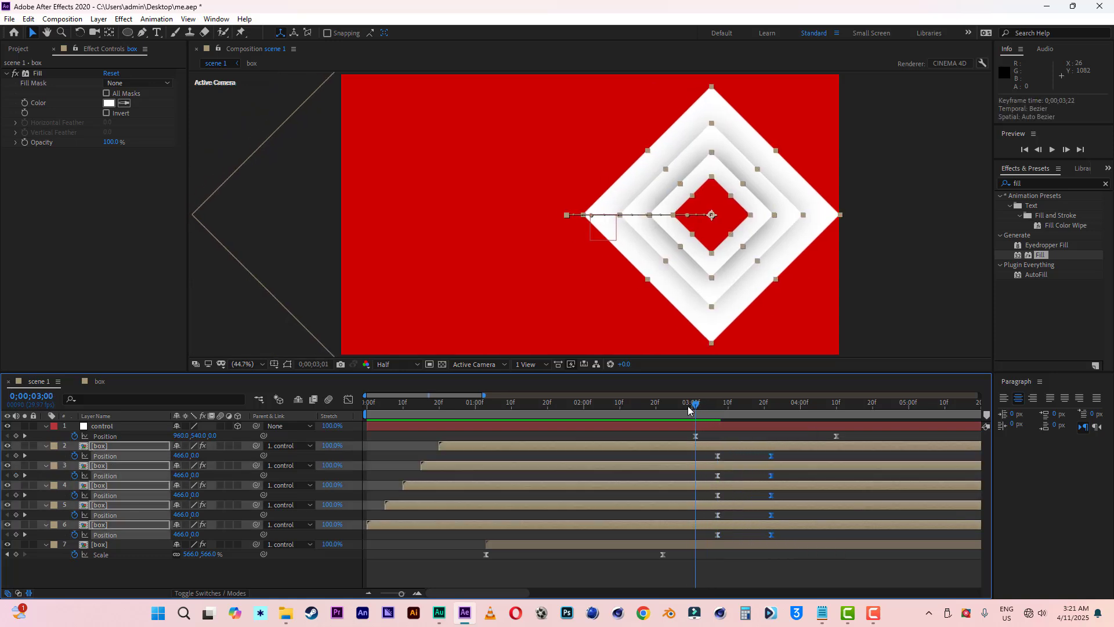
Shift all the box layers' position keyframes earlier to start at 0;00;03;01, matching the control null's first keyframe.
left_click(702, 410)
left_click_drag(794, 454, 696, 536)
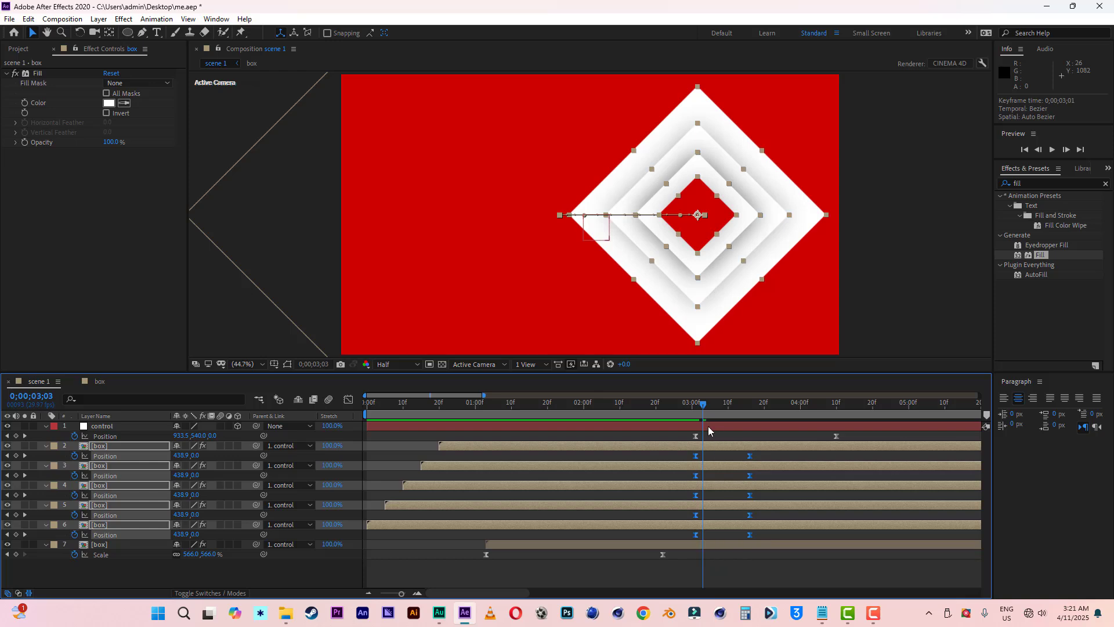
mouse_move(681, 405)
left_mouse_down()
mouse_move(663, 408)
mouse_move(746, 413)
mouse_move(693, 417)
left_mouse_up()
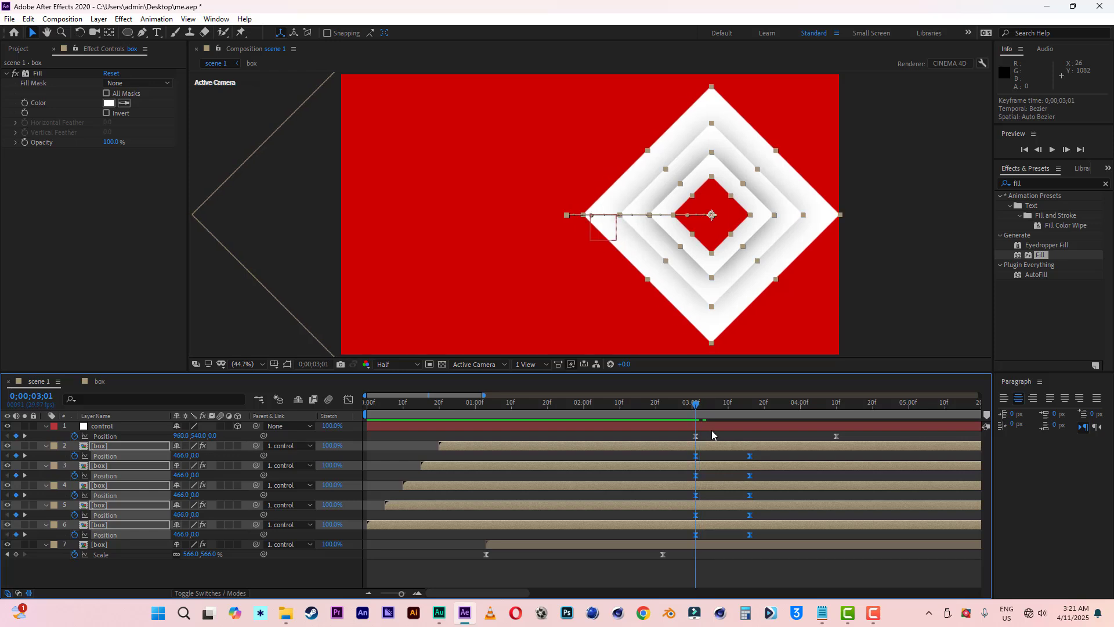
Stagger the box layers' position keyframe pairs a few frames apart from layer 2 down to layer 6, which starts at 0;00;03;16.
left_click_drag(758, 474, 688, 543)
left_click_drag(751, 500, 702, 536)
left_click_drag(711, 498, 737, 535)
left_click_drag(799, 531, 751, 535)
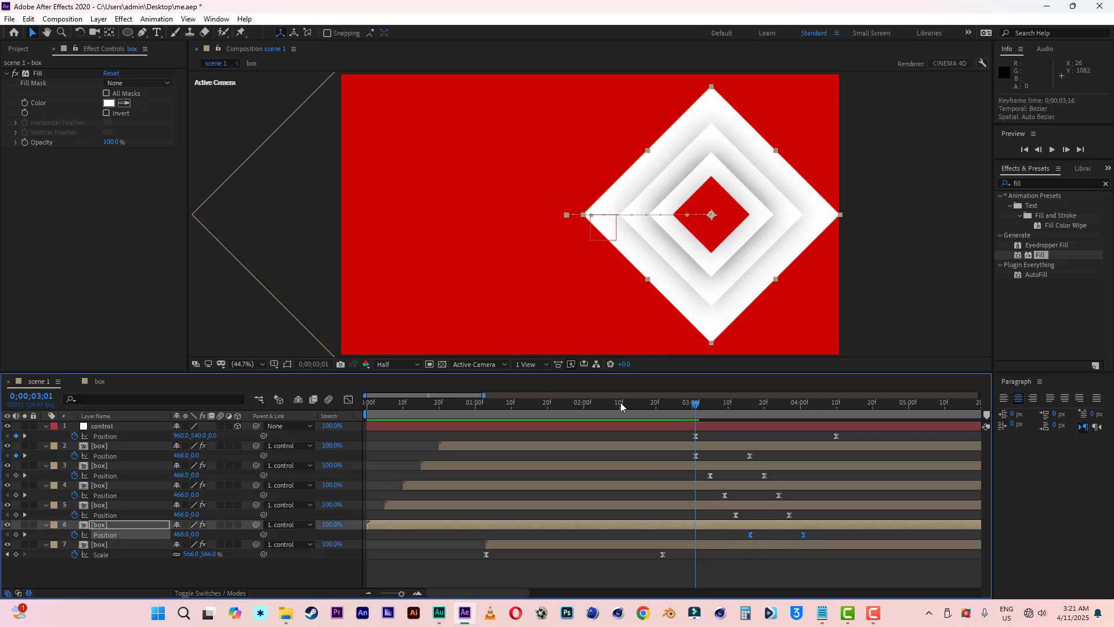
Preview the staggered box movement from 0;00;02;10, then play the whole composition from the start.
left_click(620, 406)
key("space")
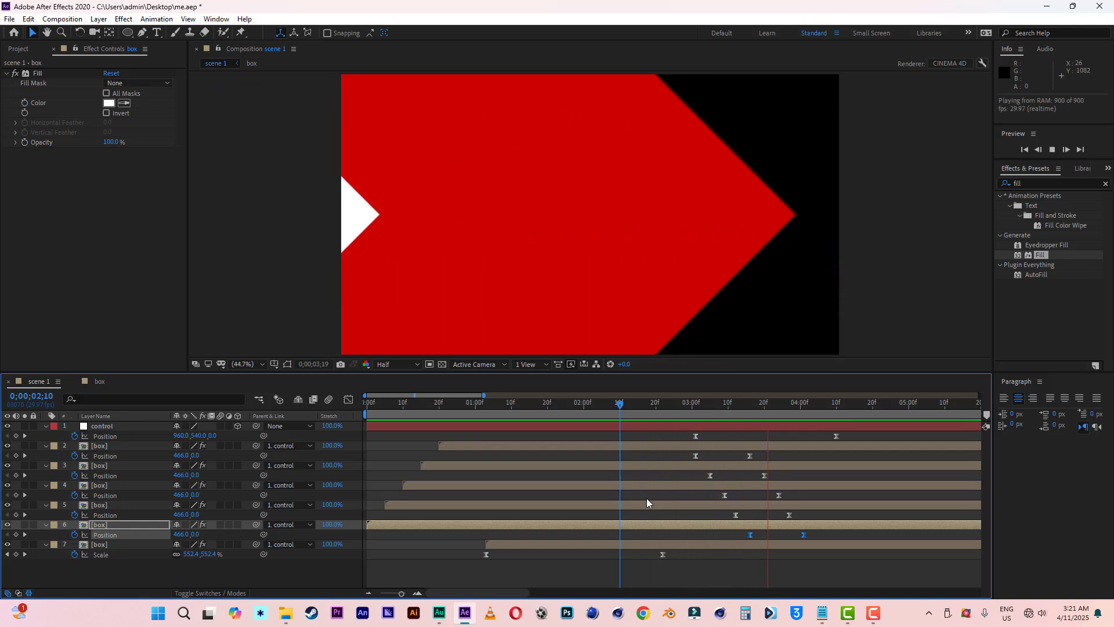
key("space")
left_click_drag(491, 405, 284, 422)
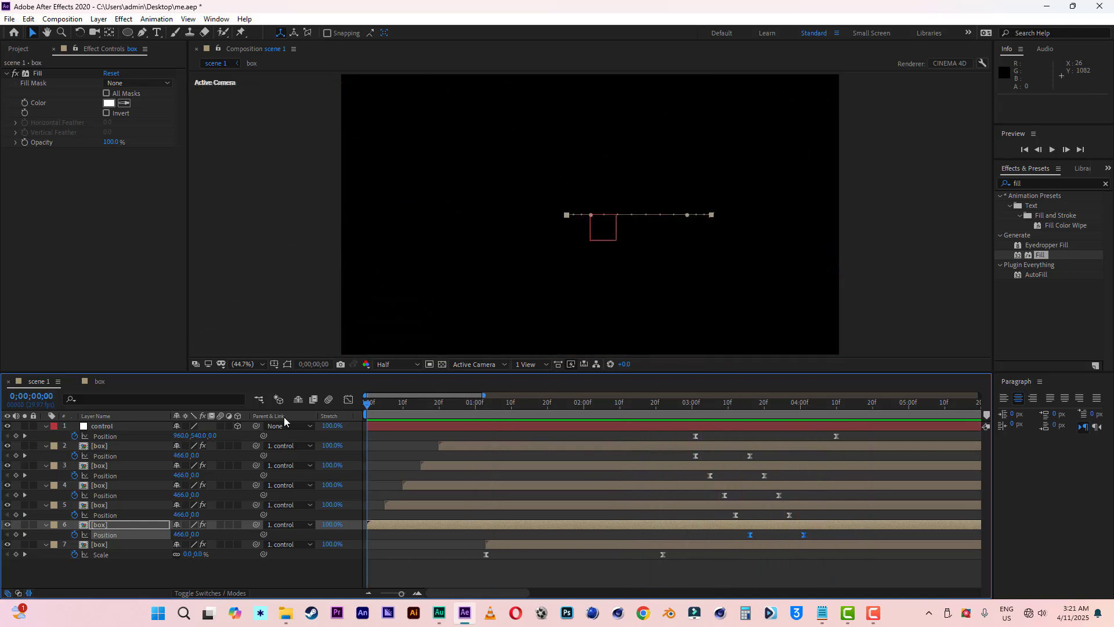
key("space")
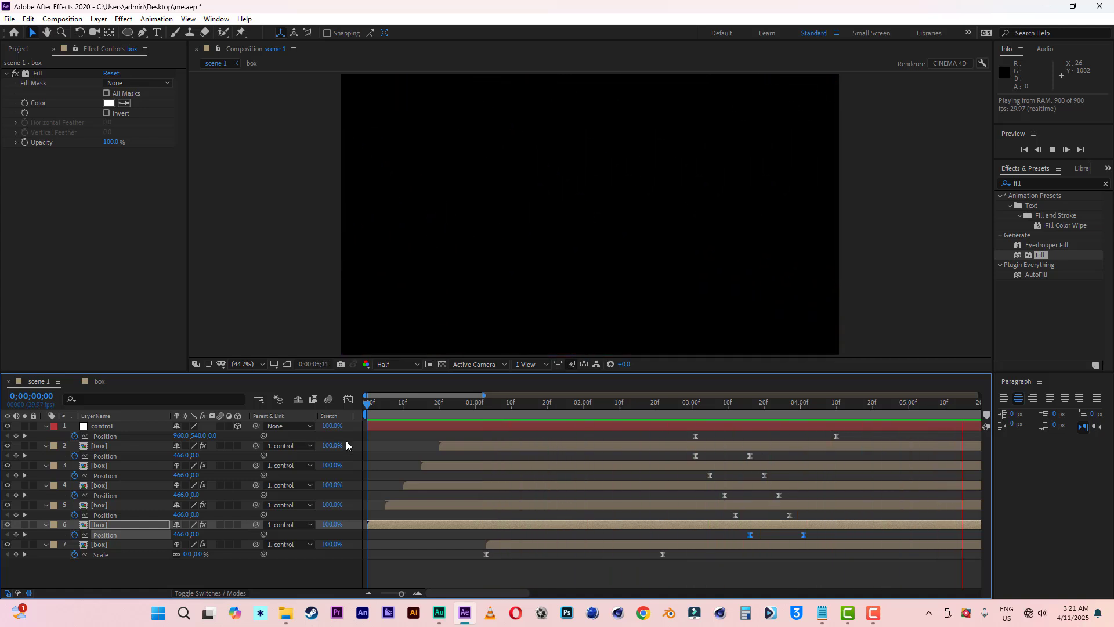
key("space")
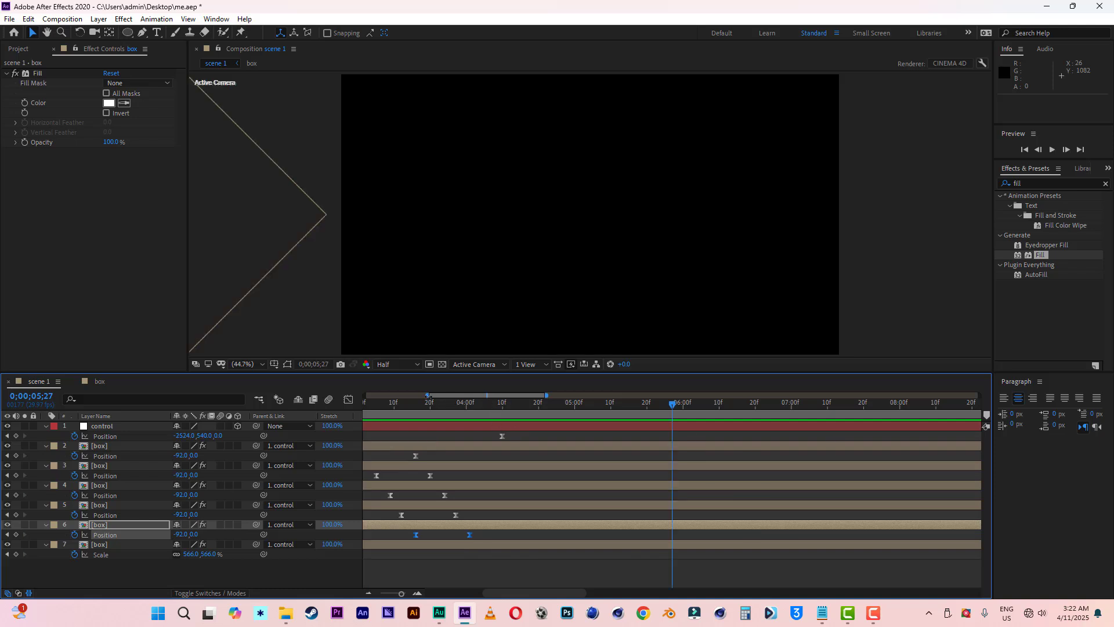
Widen the visible timeline range to 0;00;00;00 through 0;00;12;21 and save the project.
left_click_drag(429, 395, 302, 399)
left_click_drag(546, 395, 627, 395)
left_click(472, 406)
left_click_drag(472, 406, 484, 409)
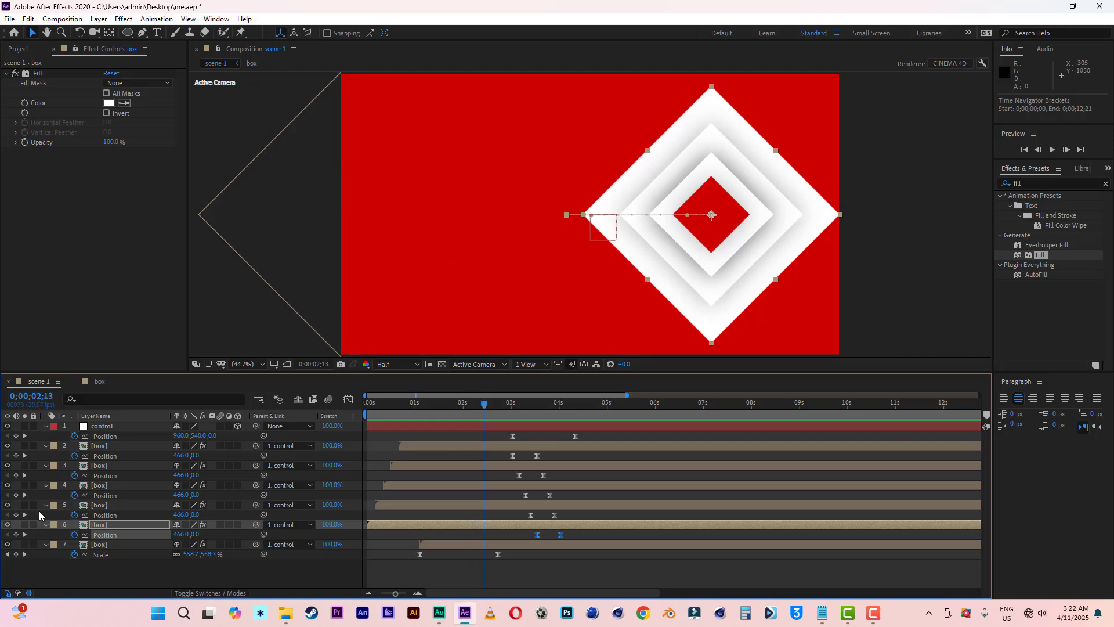
left_click(9, 18)
key("Escape")
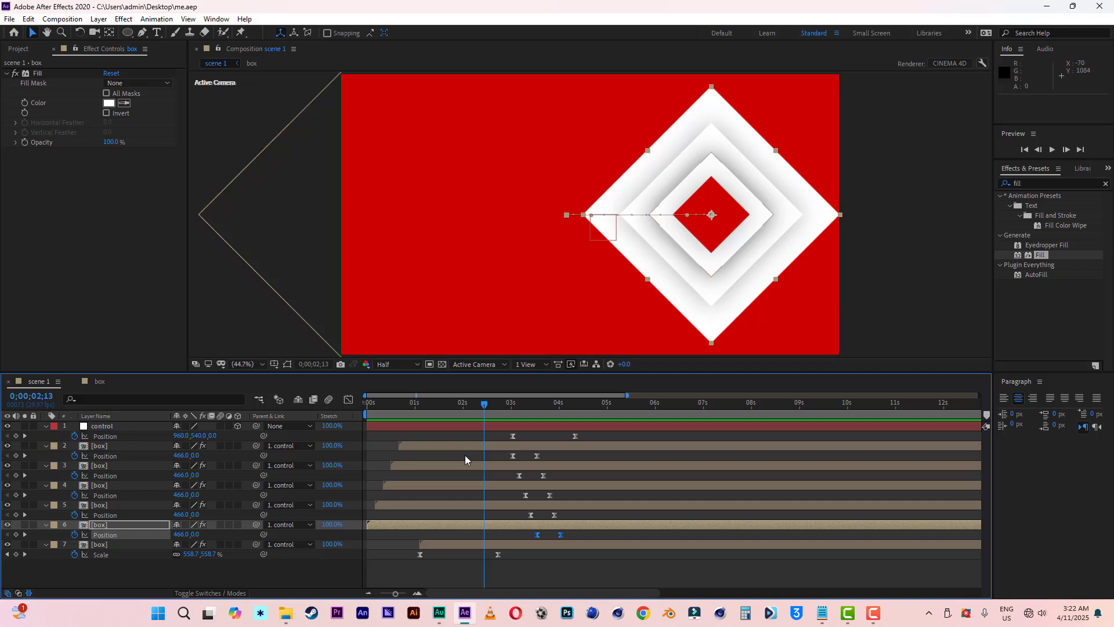
At 0;00;02;16, add a text layer reading "memories" on the red area beside the nested boxes.
left_click(491, 409)
left_click(156, 31)
left_click(380, 201)
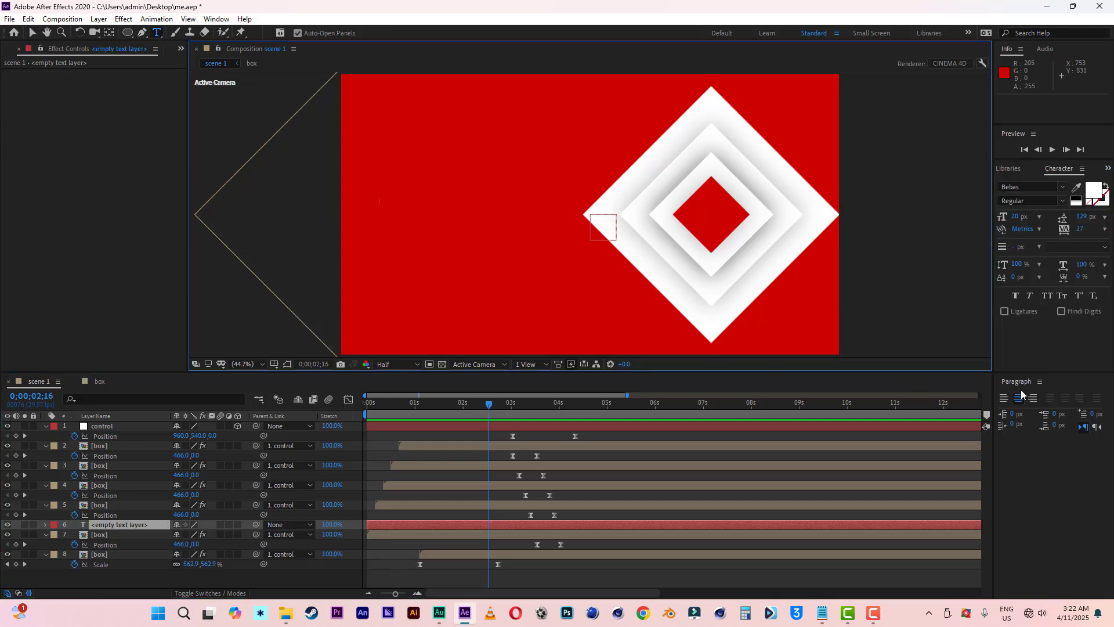
type("mo")
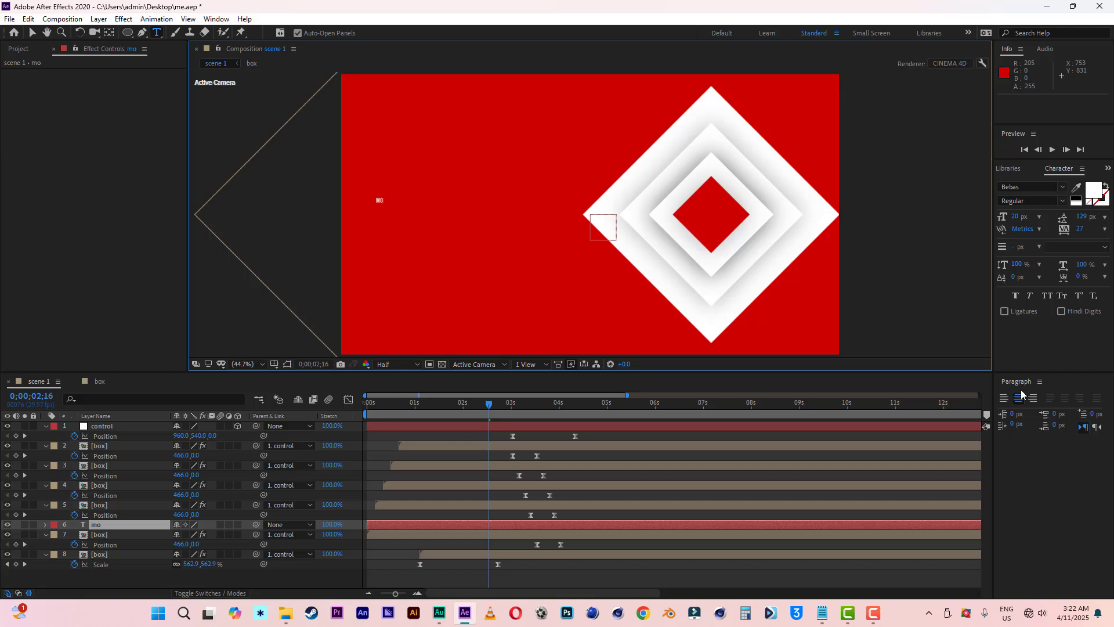
type("mories")
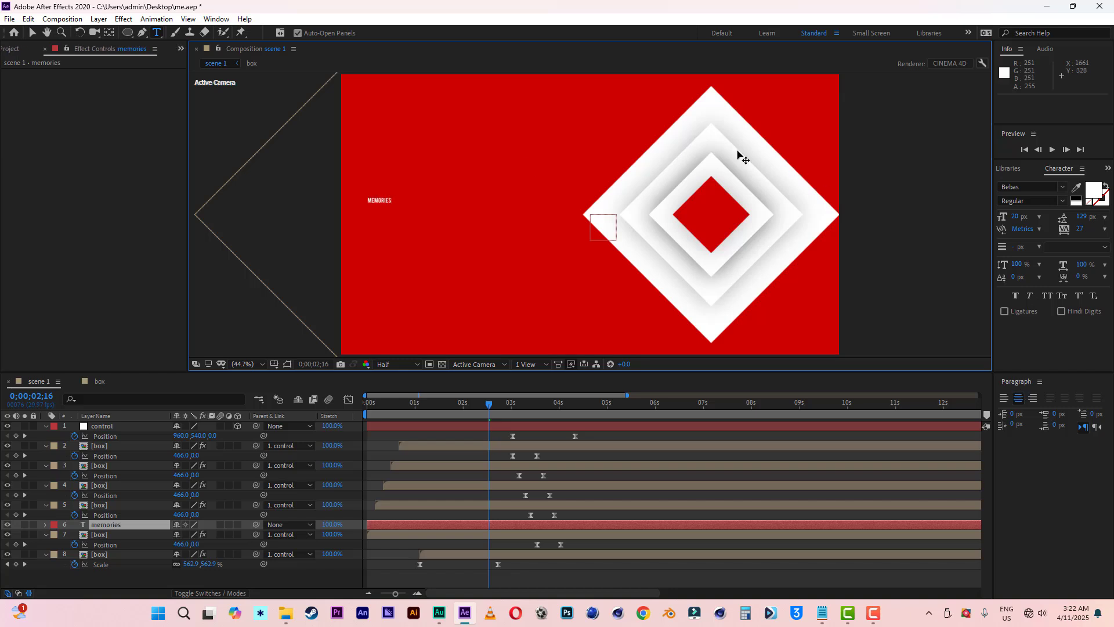
Enlarge the "memories" title to 138 px and position it on the red area beside the nested boxes.
left_click(33, 33)
left_click_drag(1016, 217, 1085, 217)
left_click_drag(406, 192, 492, 220)
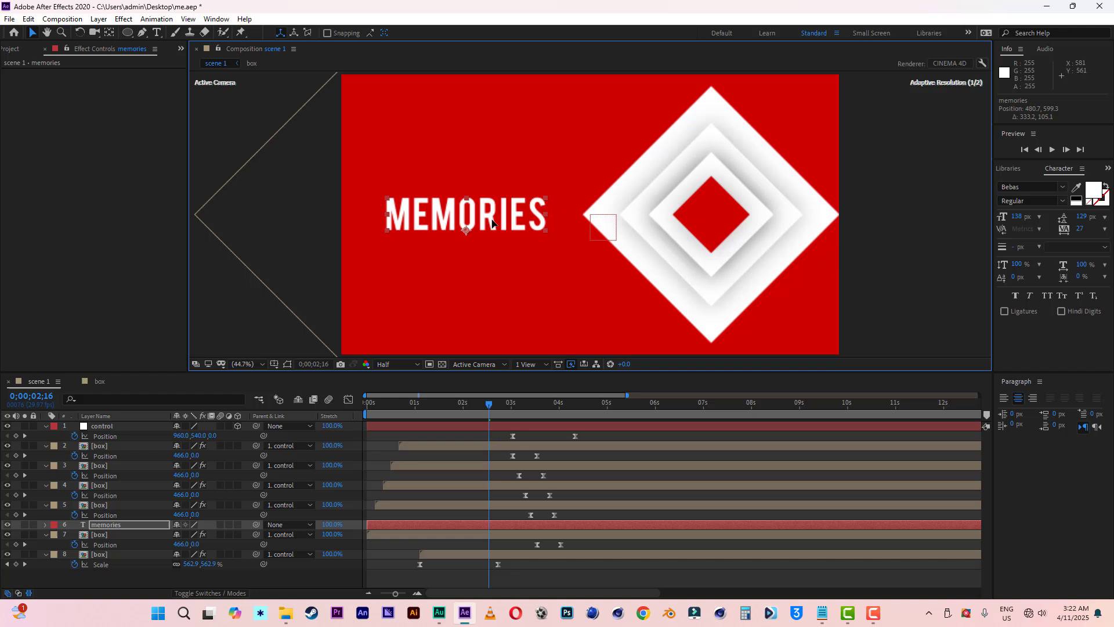
Set the "memories" text layer's scale to 106%.
left_click(130, 526)
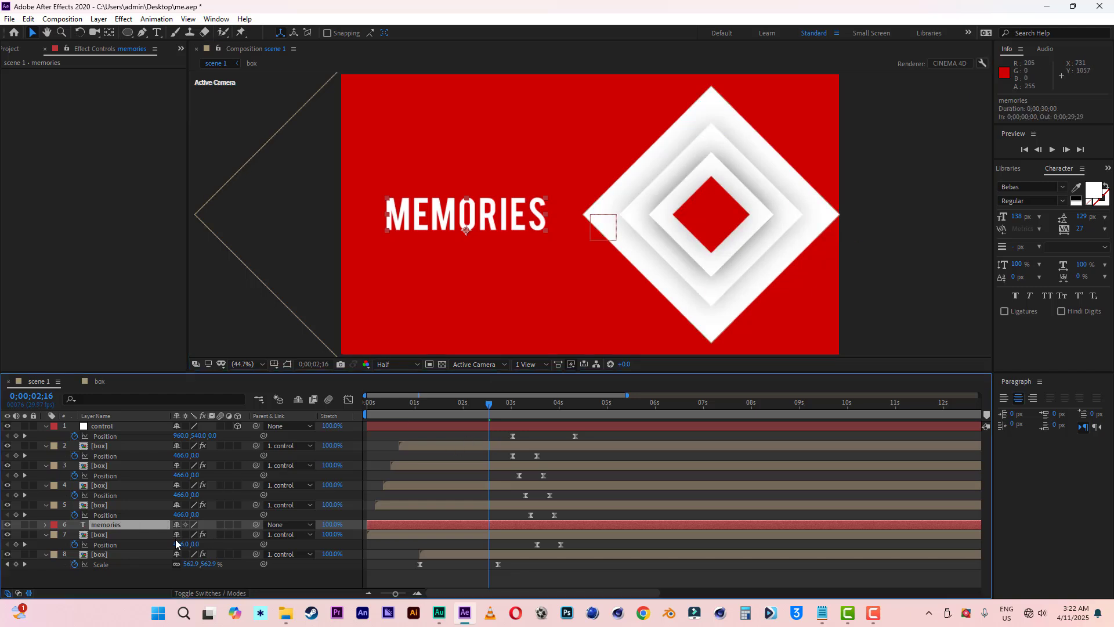
key("s")
left_click_drag(189, 535, 208, 527)
Move the "memories" layer directly above the red background box layer and parent it to that box.
left_click(133, 524)
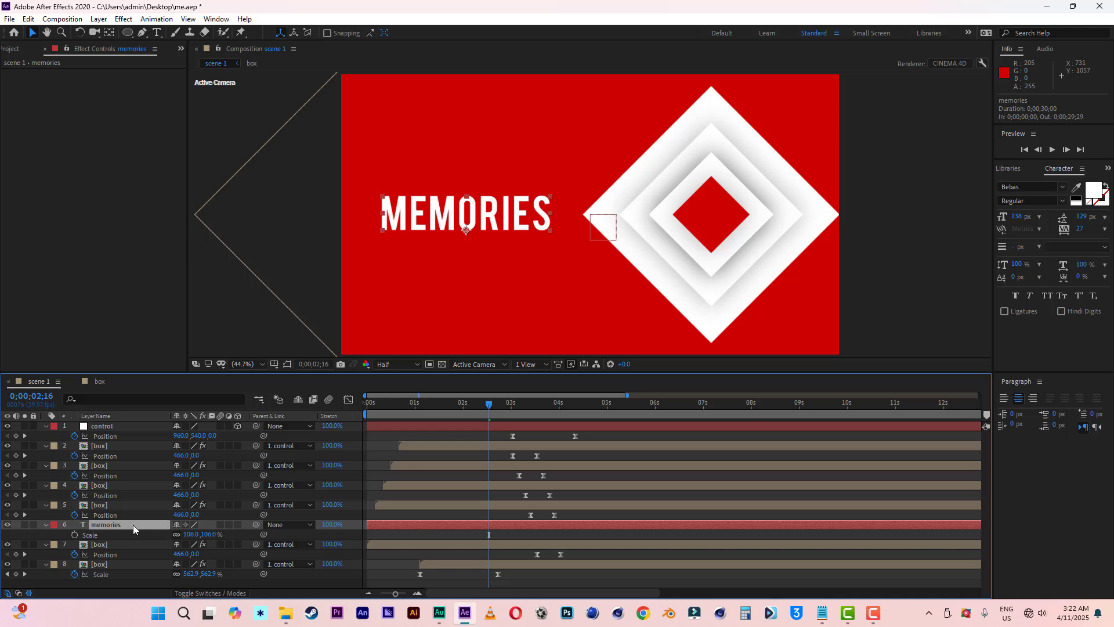
left_click_drag(133, 525, 131, 559)
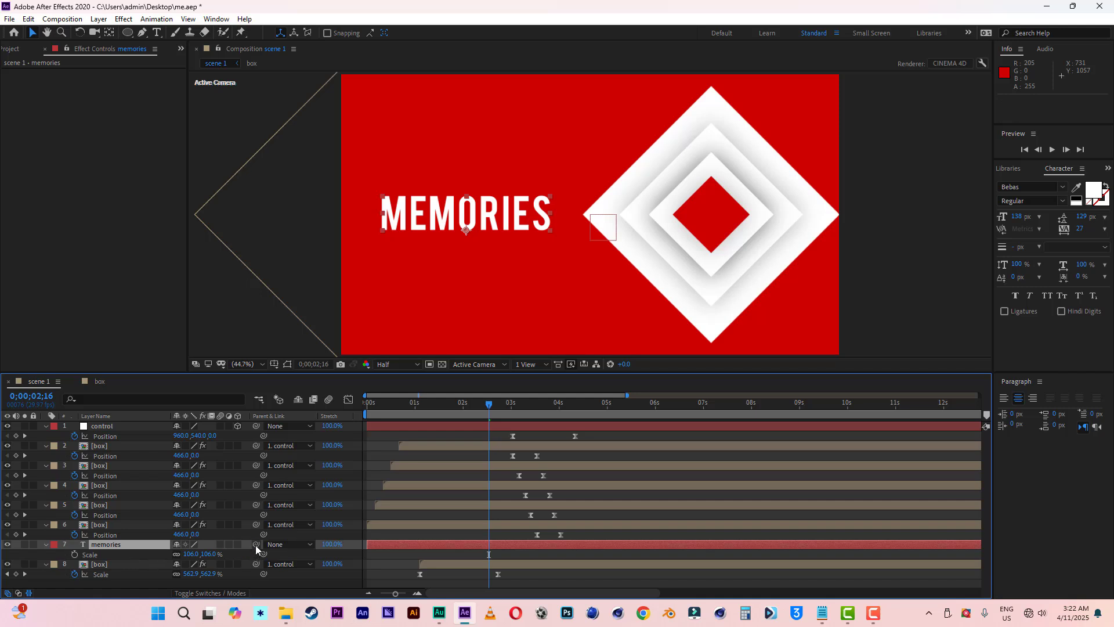
left_click_drag(255, 545, 133, 564)
Play scene 1 from the start to preview the title's motion, and save the project.
key("Home")
key("space")
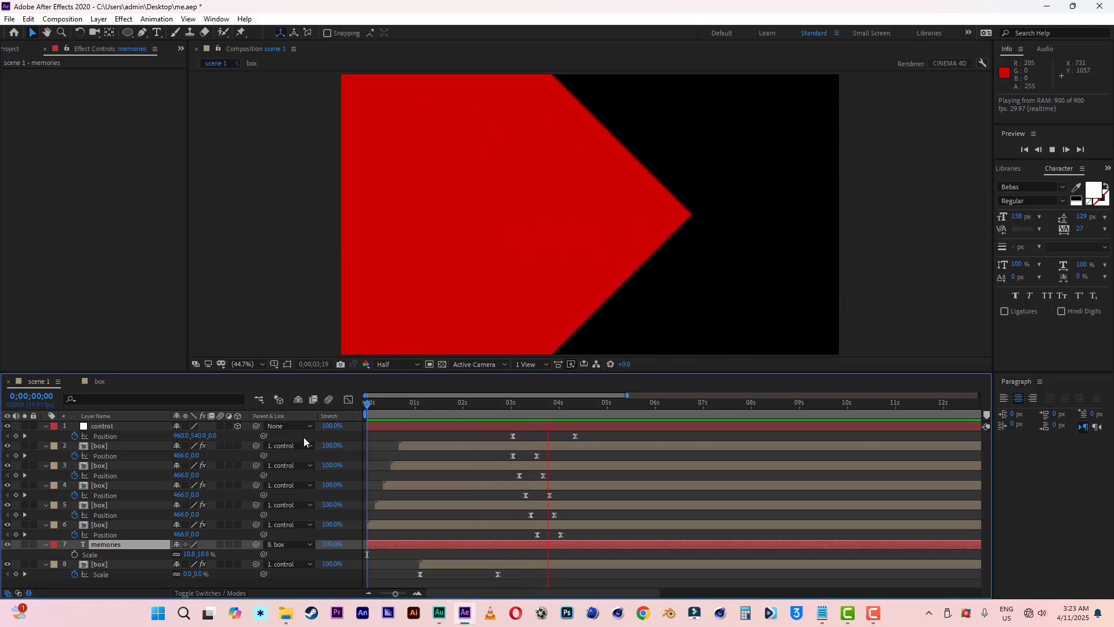
key("space")
key("Home")
key("space")
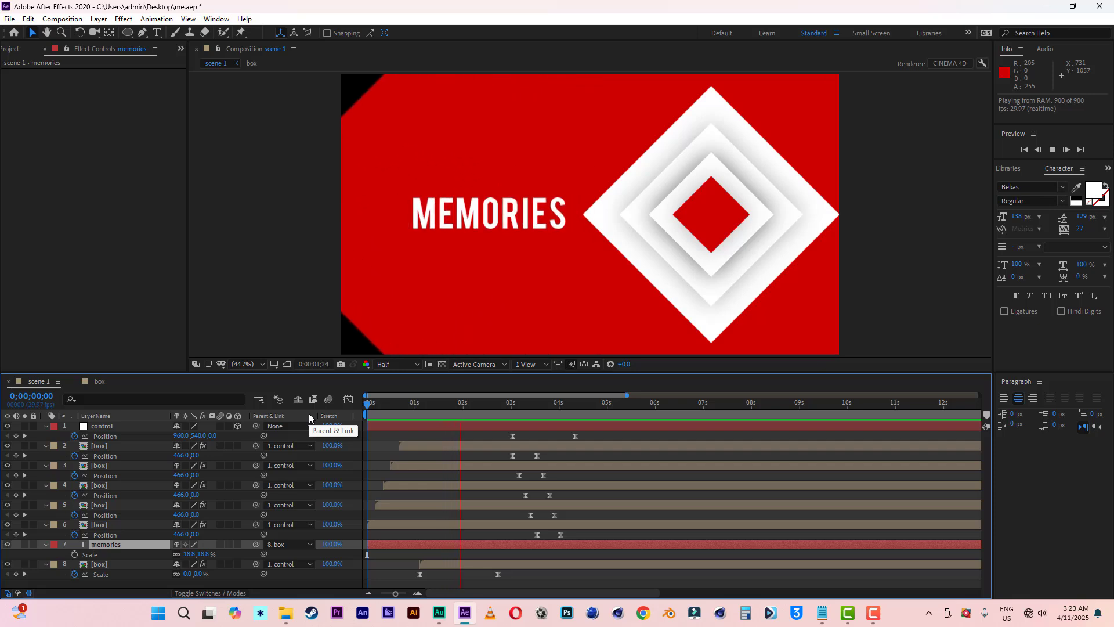
key("space")
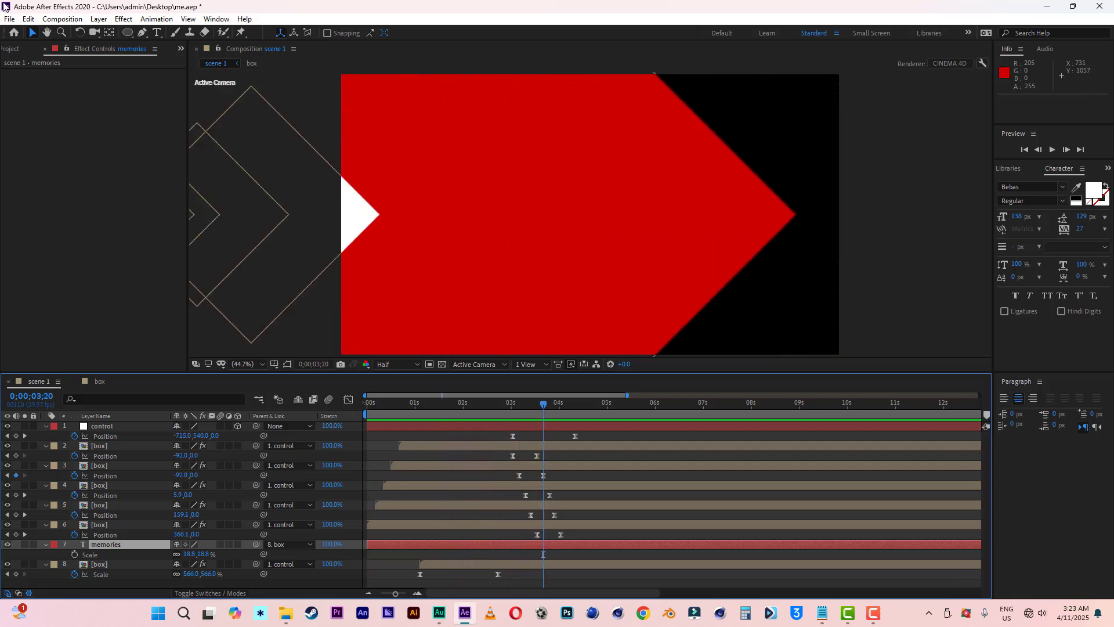
left_click(7, 20)
left_click(31, 127)
Duplicate the scene 1 composition as scene 2 and open the duplicate.
left_click(10, 49)
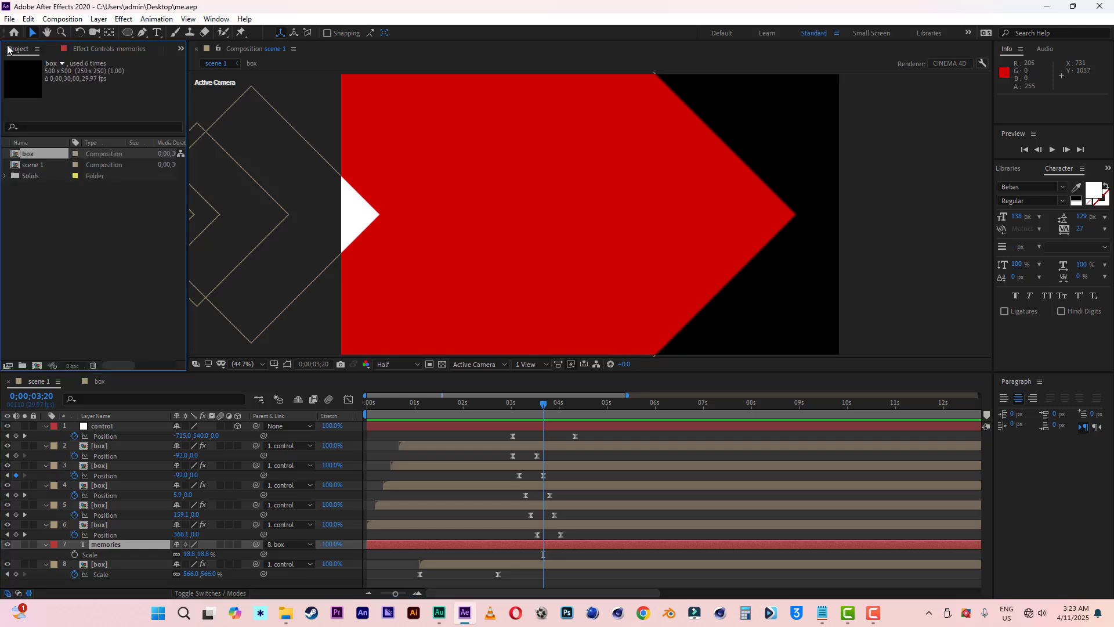
double_click(26, 155)
left_click(37, 156)
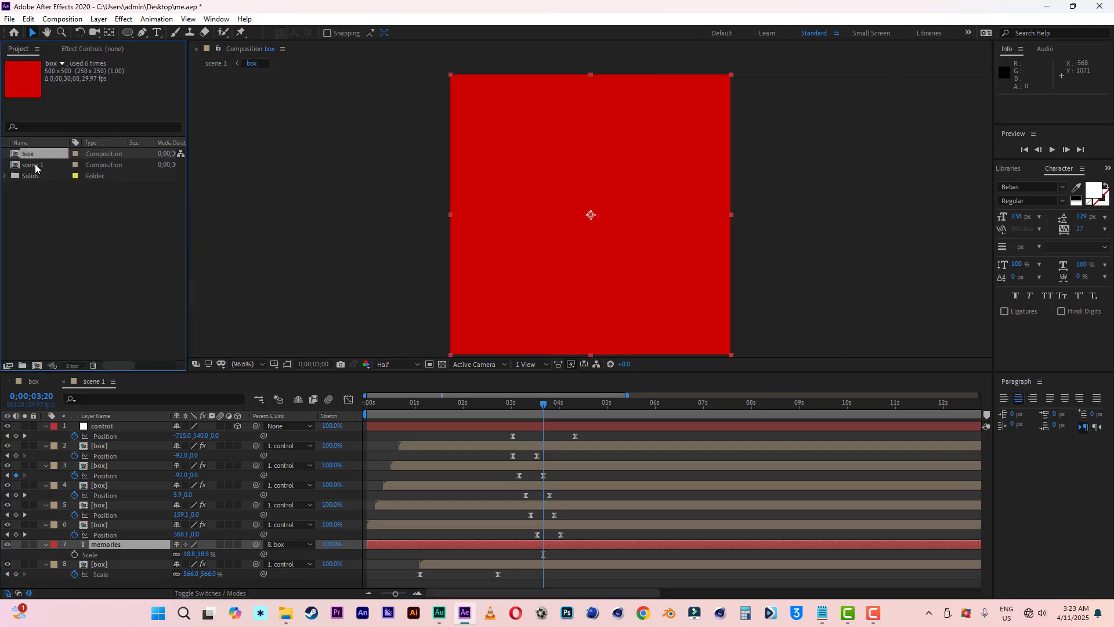
left_click(35, 166)
key("ctrl+d")
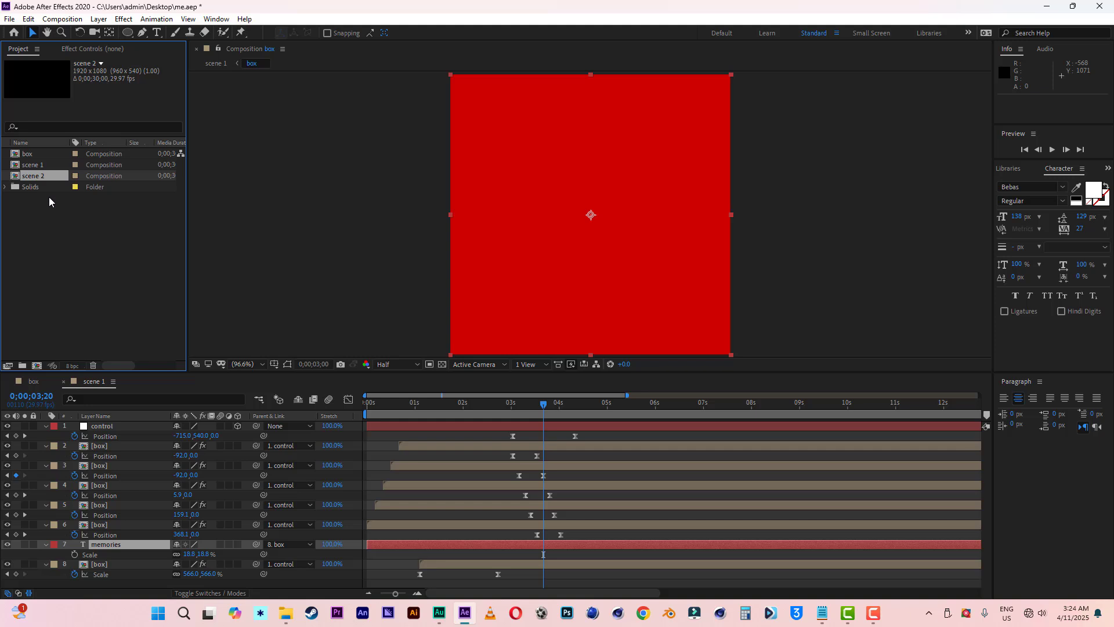
double_click(39, 179)
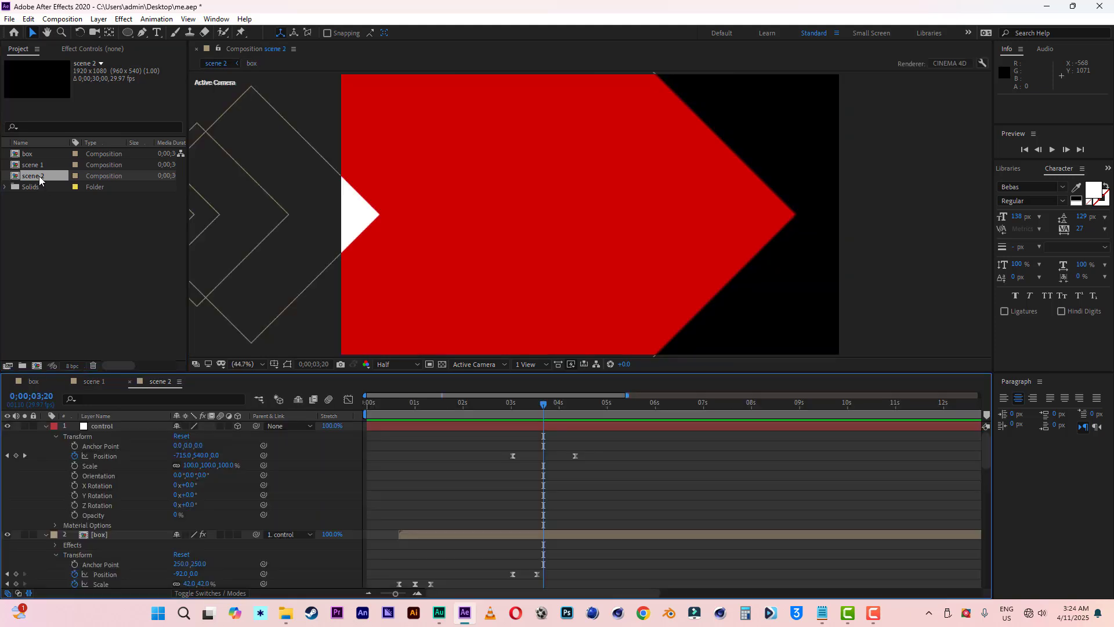
Collapse the expanded properties of all eight layers in scene 2.
left_click(46, 427)
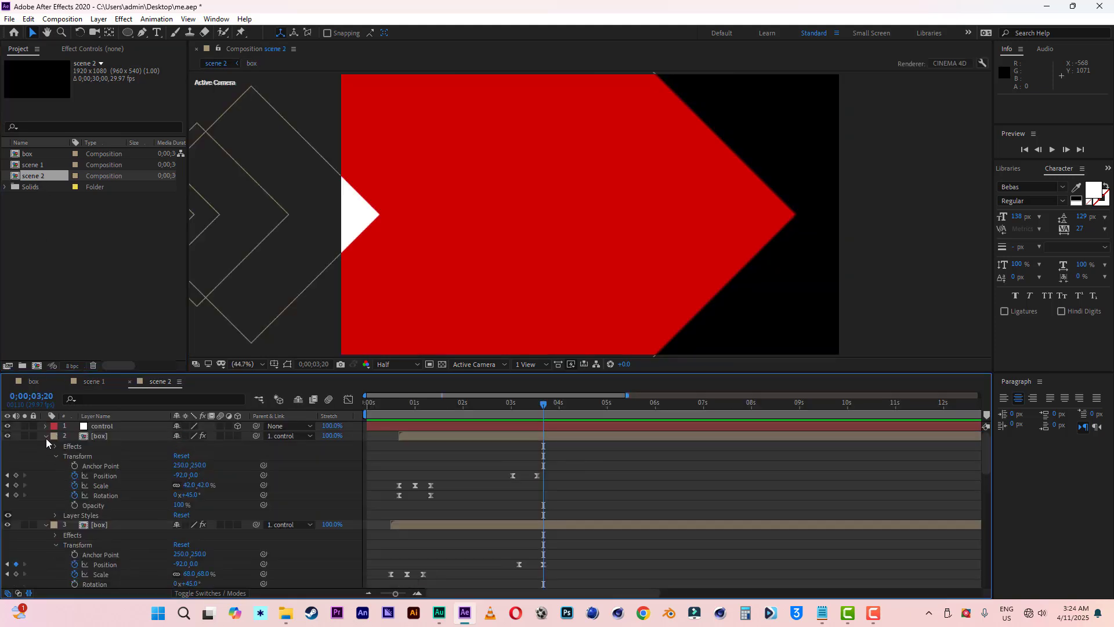
left_click(47, 437)
left_click(46, 446)
left_click(45, 456)
left_click(45, 466)
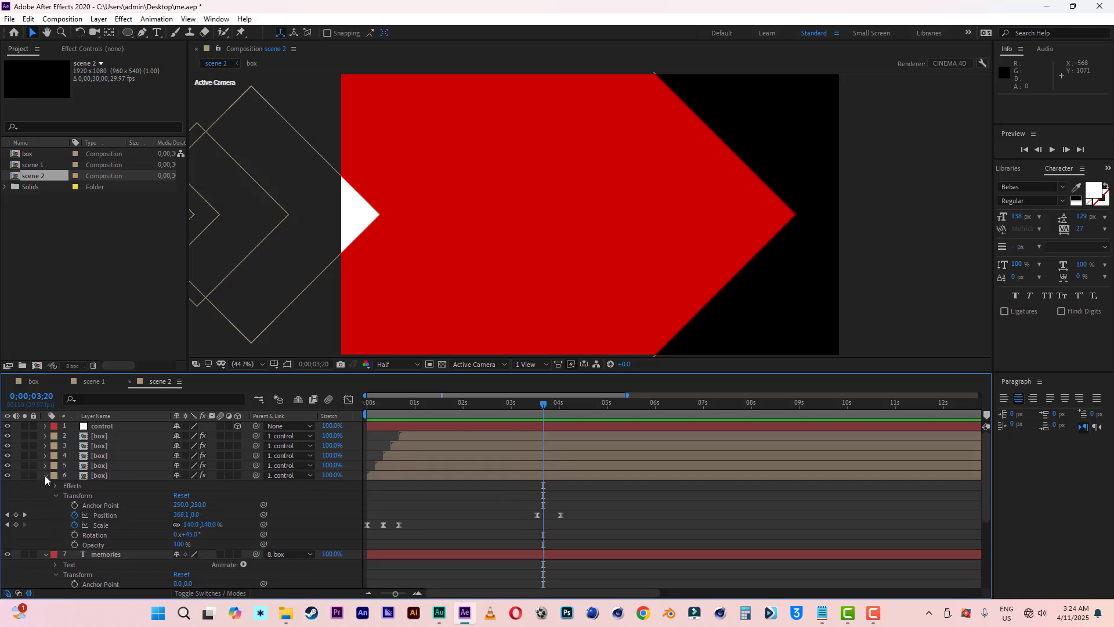
left_click(45, 475)
left_click(44, 485)
left_click(47, 496)
At 0;00;02;16, remove the position keyframes from box layers 2 through 6 so they hold their current position.
left_click(103, 435)
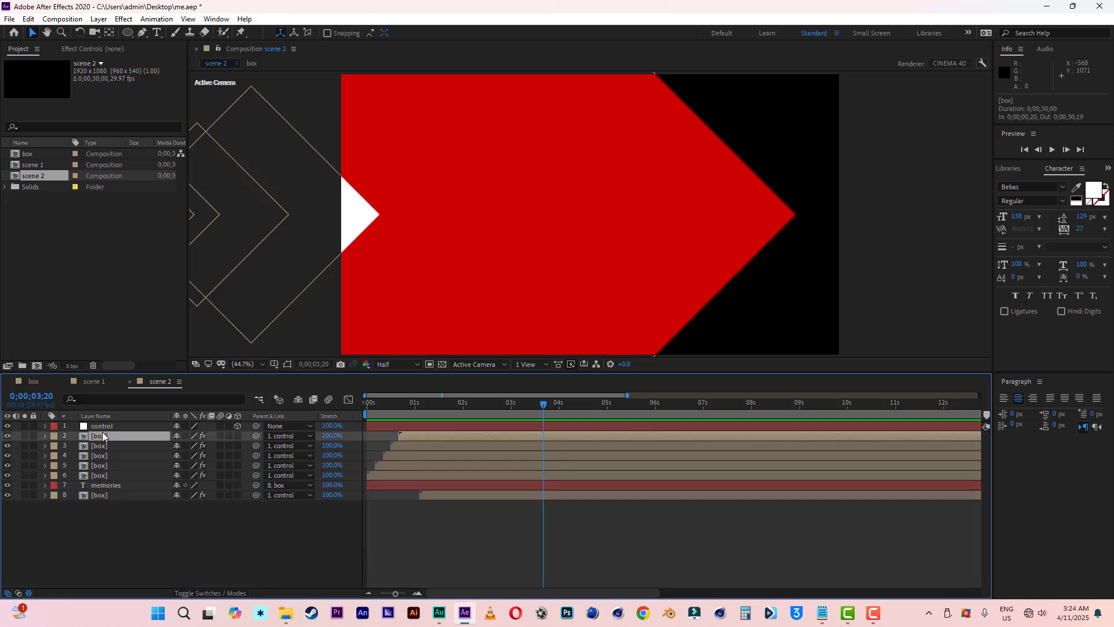
left_click(107, 476, "shift")
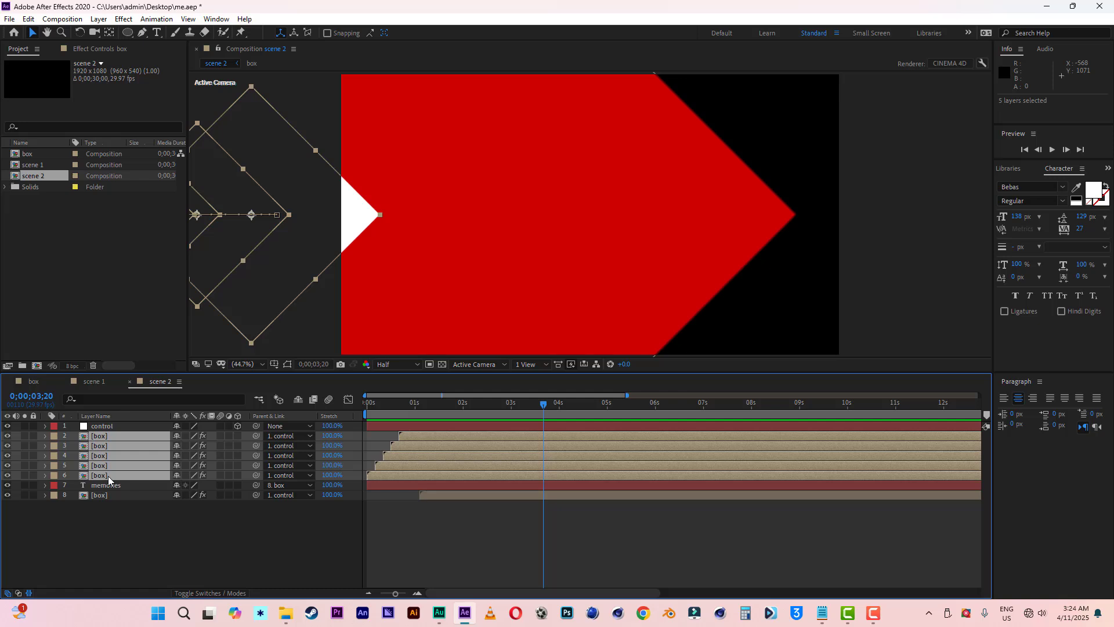
key("p")
left_click(489, 404)
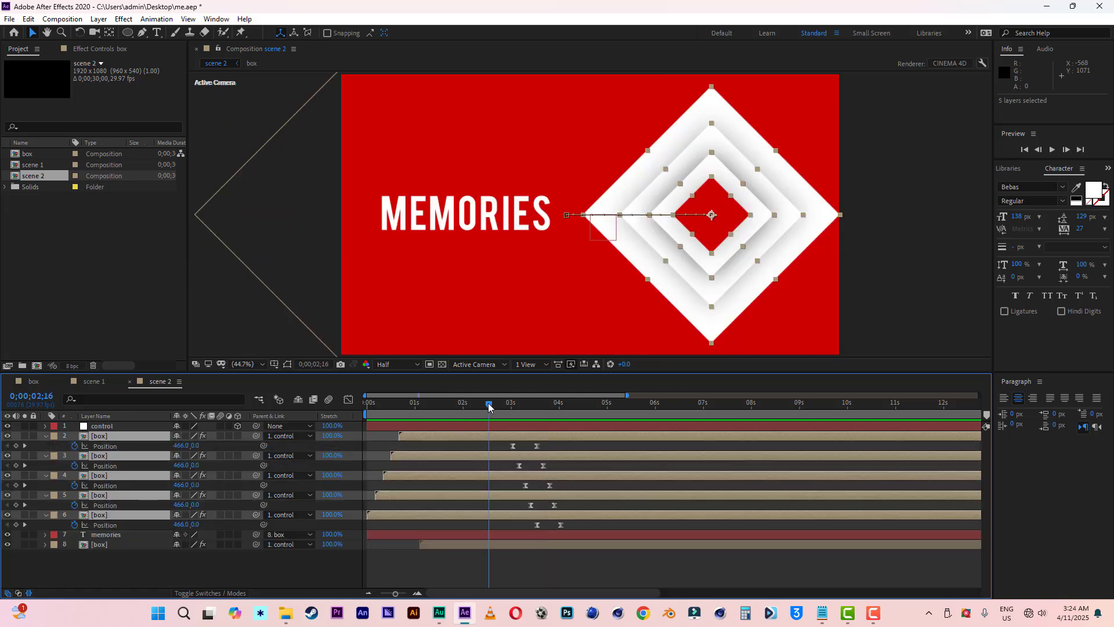
left_click(75, 446)
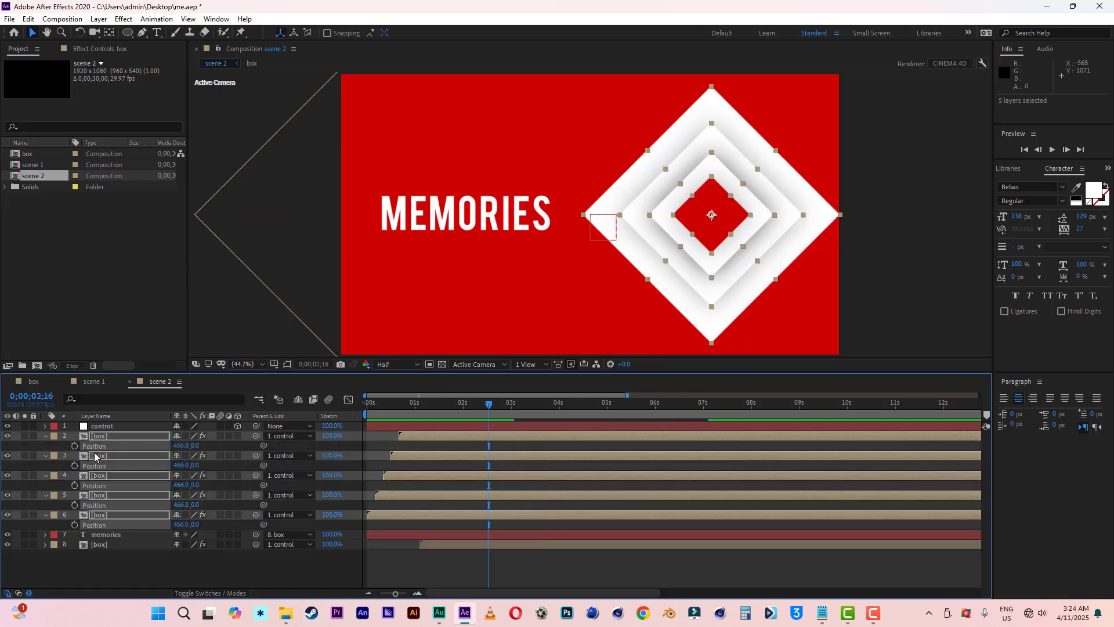
Delete the "memories" text layer from scene 2 and scrub the remaining animation to 0;00;02;03.
left_click(113, 535)
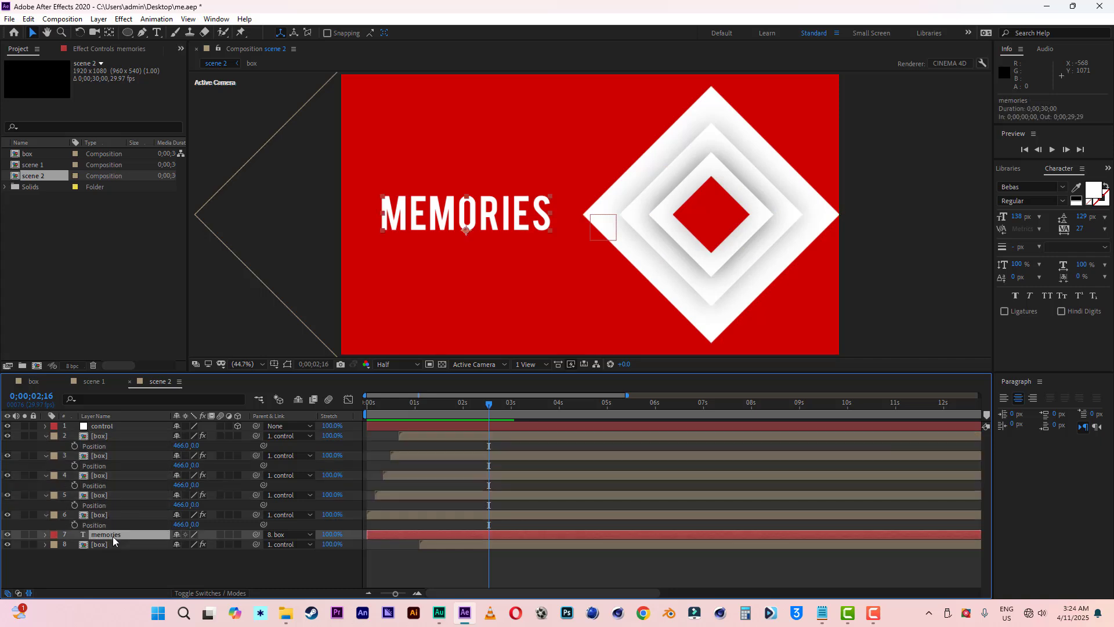
key("Delete")
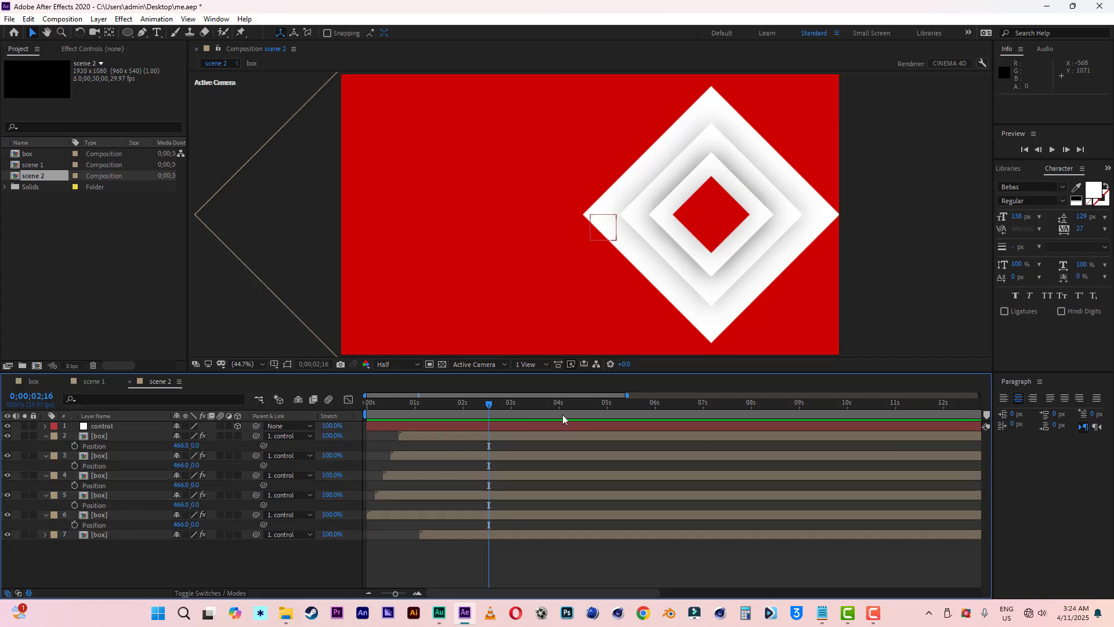
left_click(392, 405)
left_click_drag(390, 408, 469, 408)
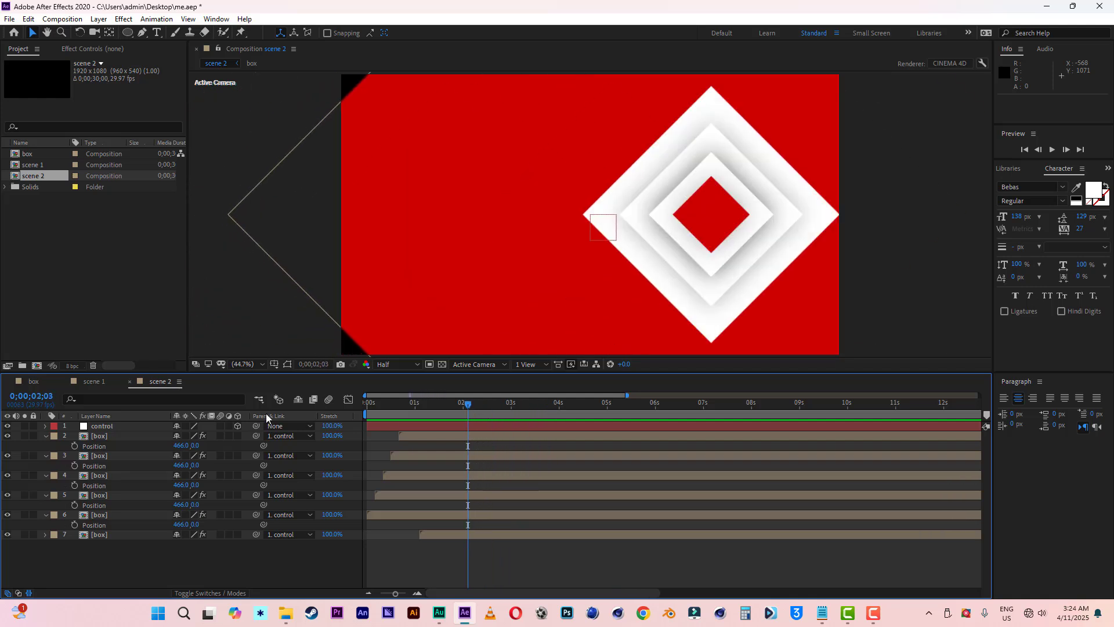
Remove the control layer's position keyframes at 0;00;02;03 and hide the red background box in layer 7.
left_click(119, 427)
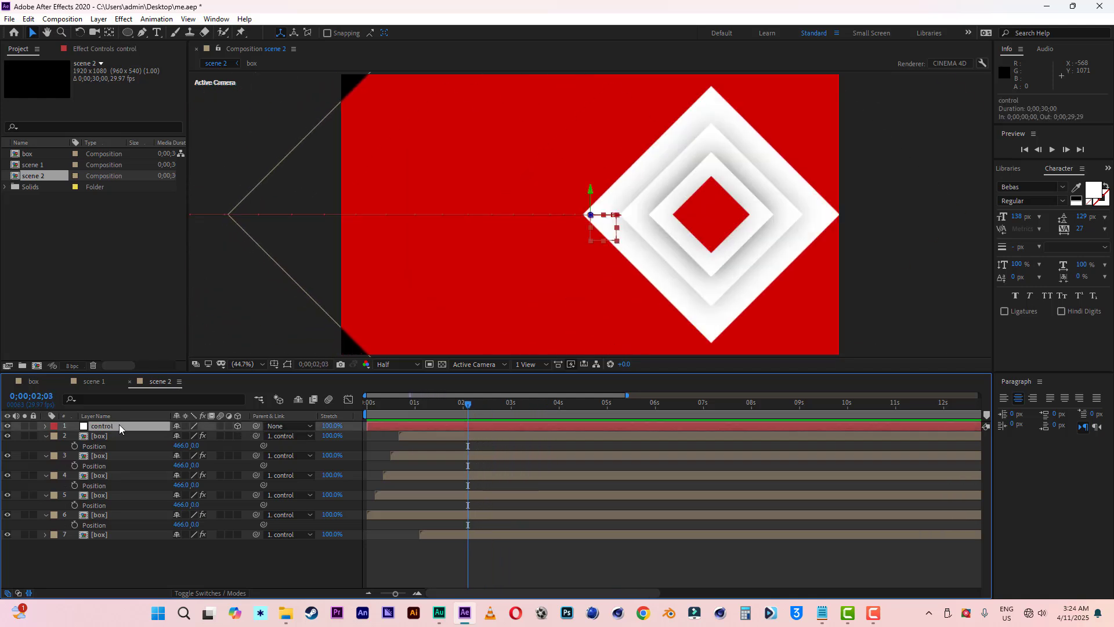
key("p")
left_click(75, 437)
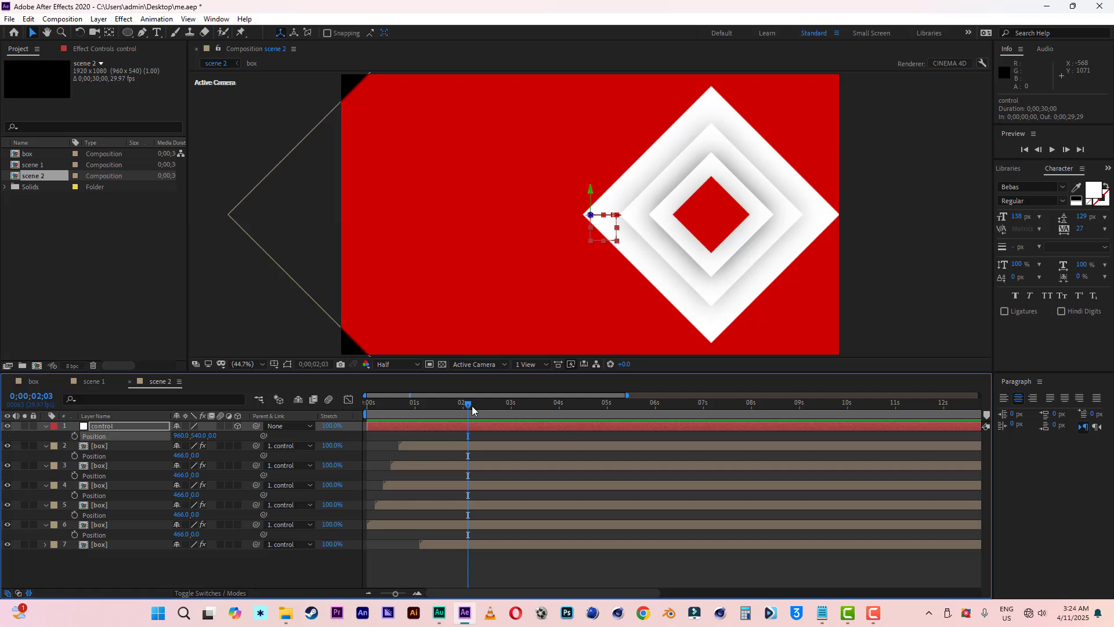
left_click_drag(472, 410, 584, 414)
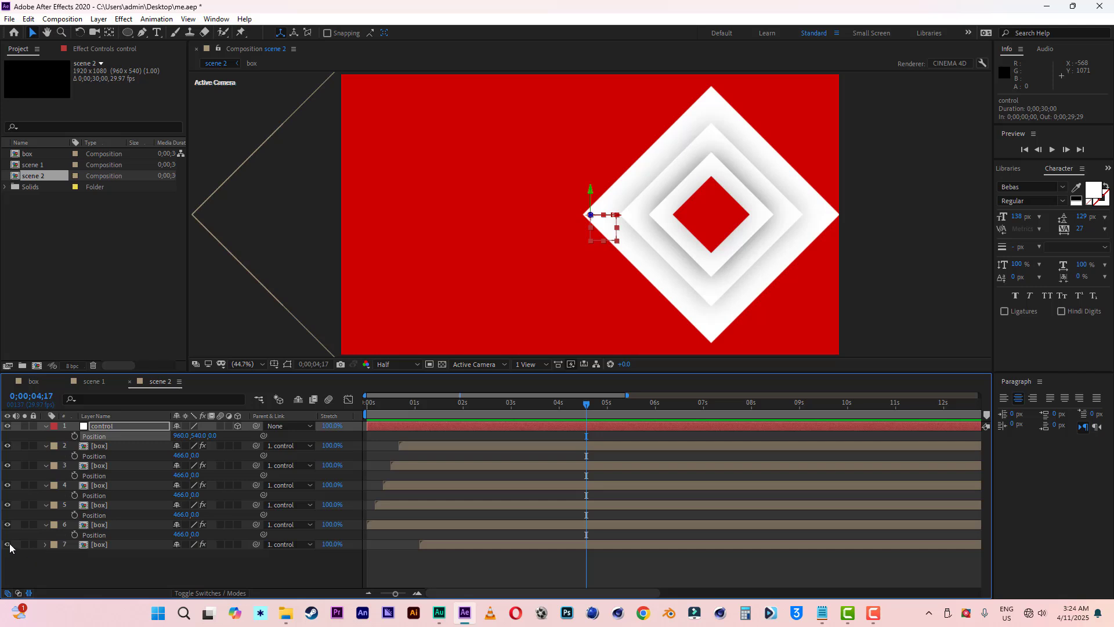
left_click(103, 546)
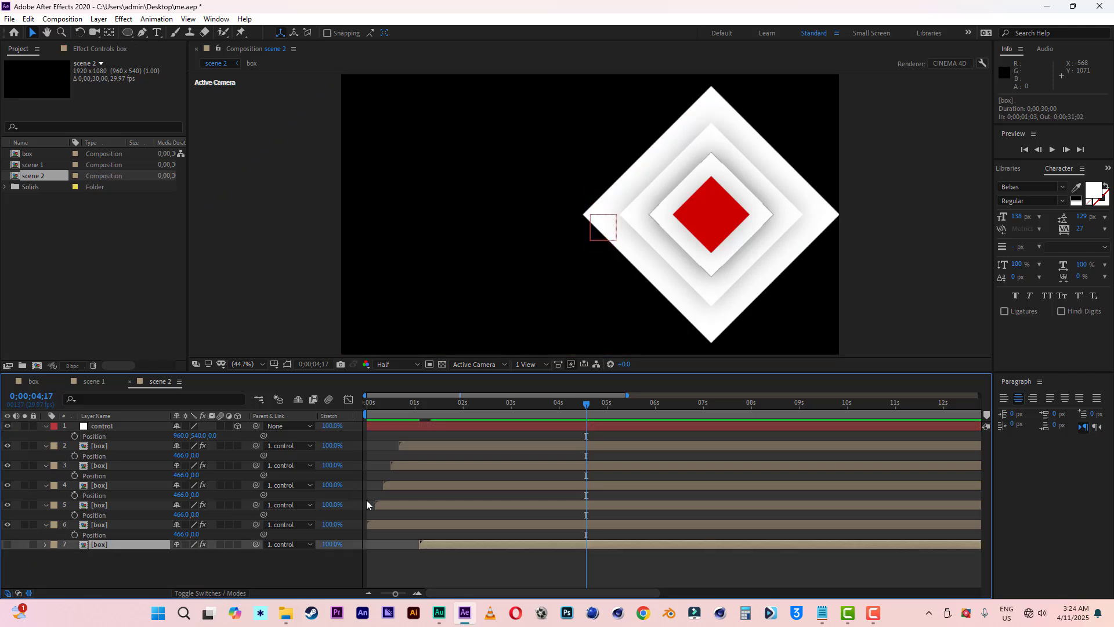
Set the layer 6 box's scale keyframe at 0;00;00;20 to 200%.
left_click(98, 525)
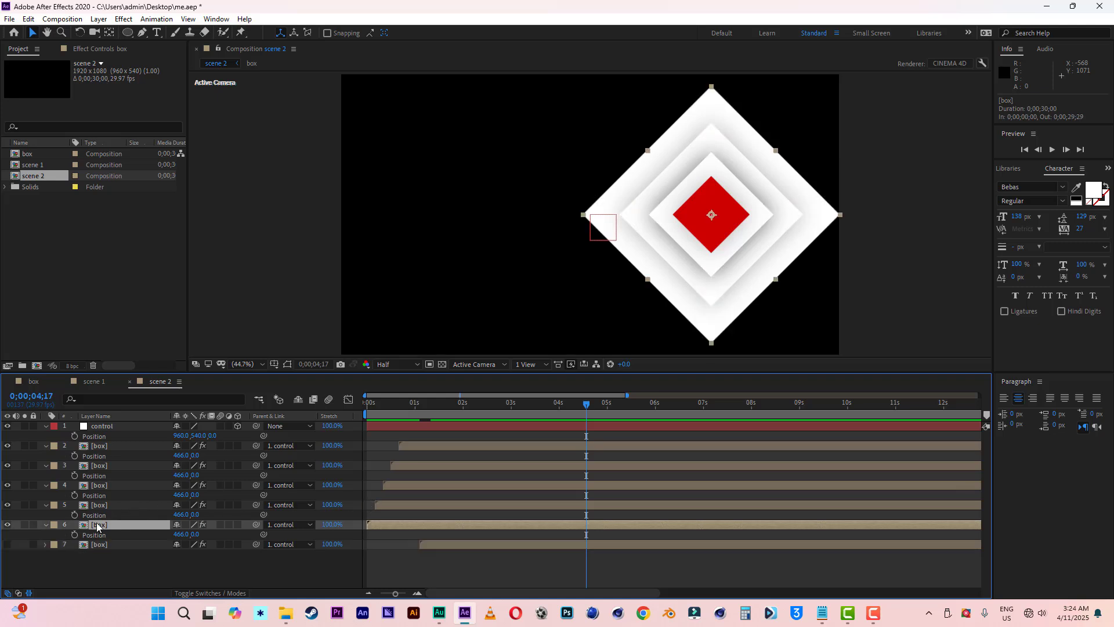
key("s")
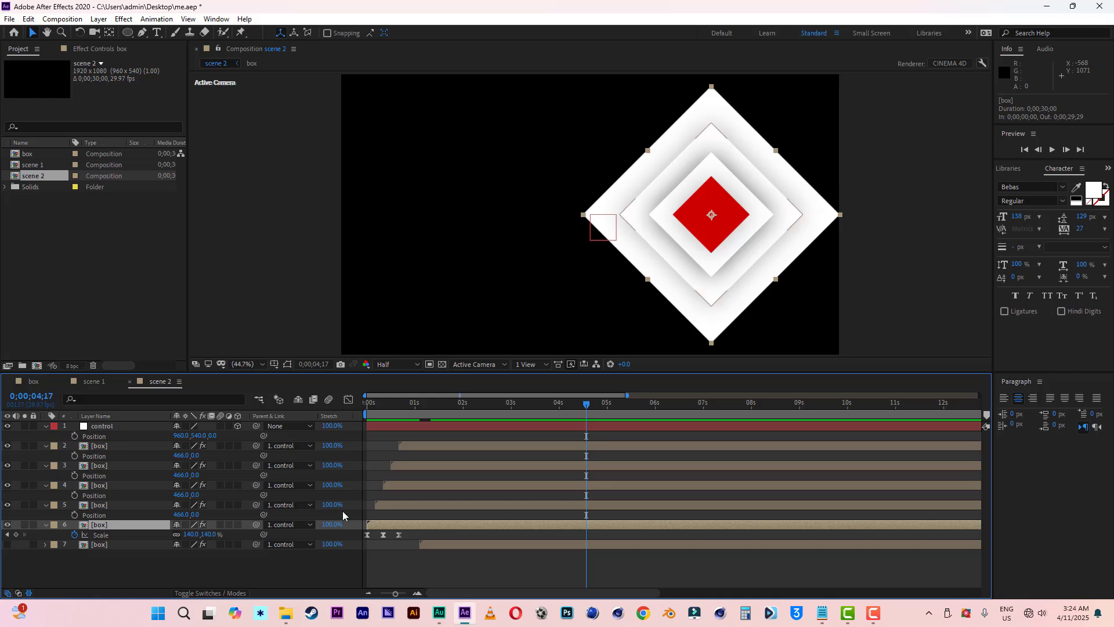
left_click(400, 412)
key("j")
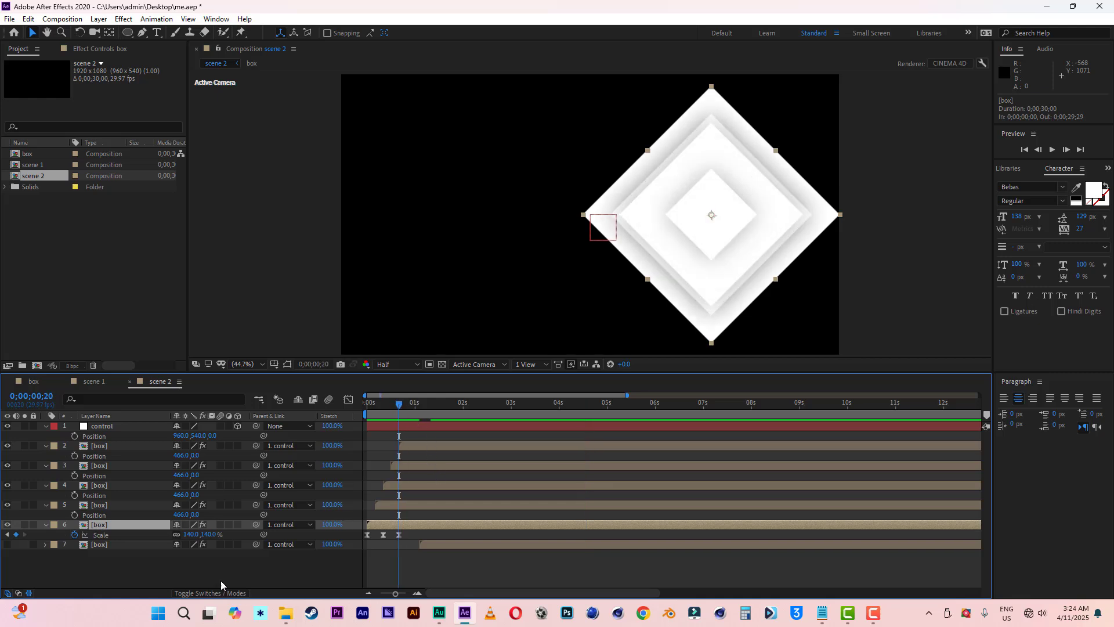
left_click(210, 534)
left_click_drag(211, 535, 244, 535)
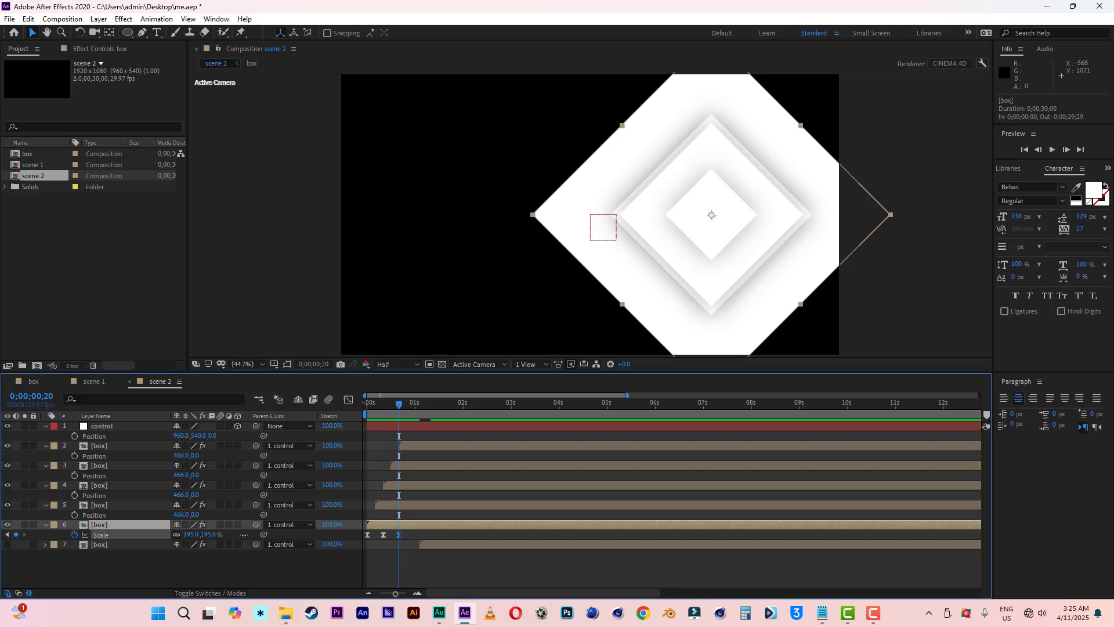
left_click(207, 534)
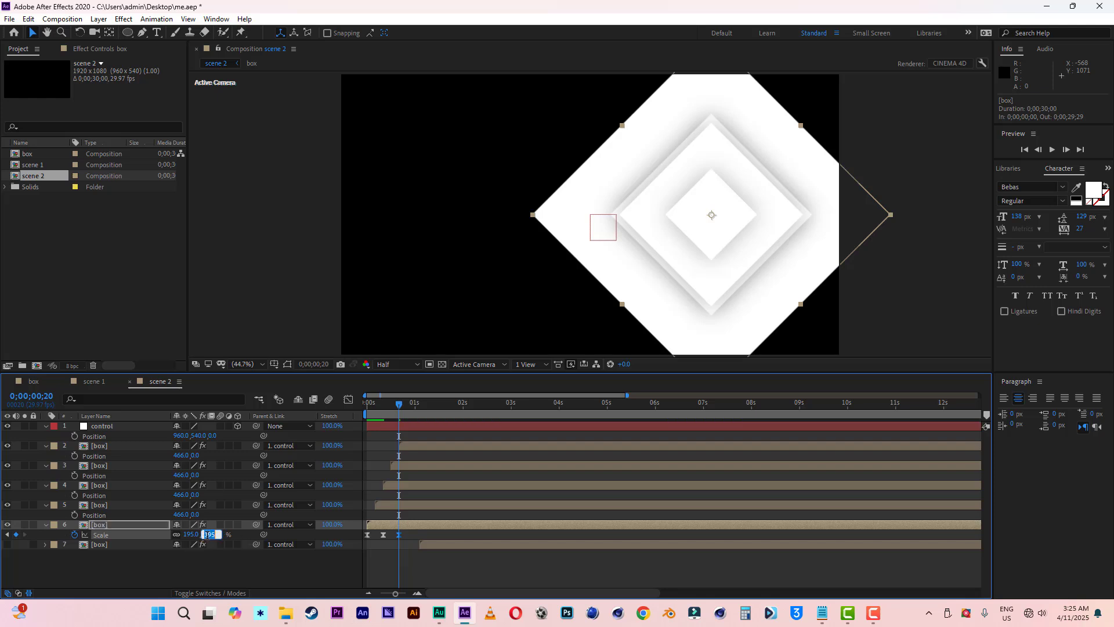
type("200")
left_click(236, 567)
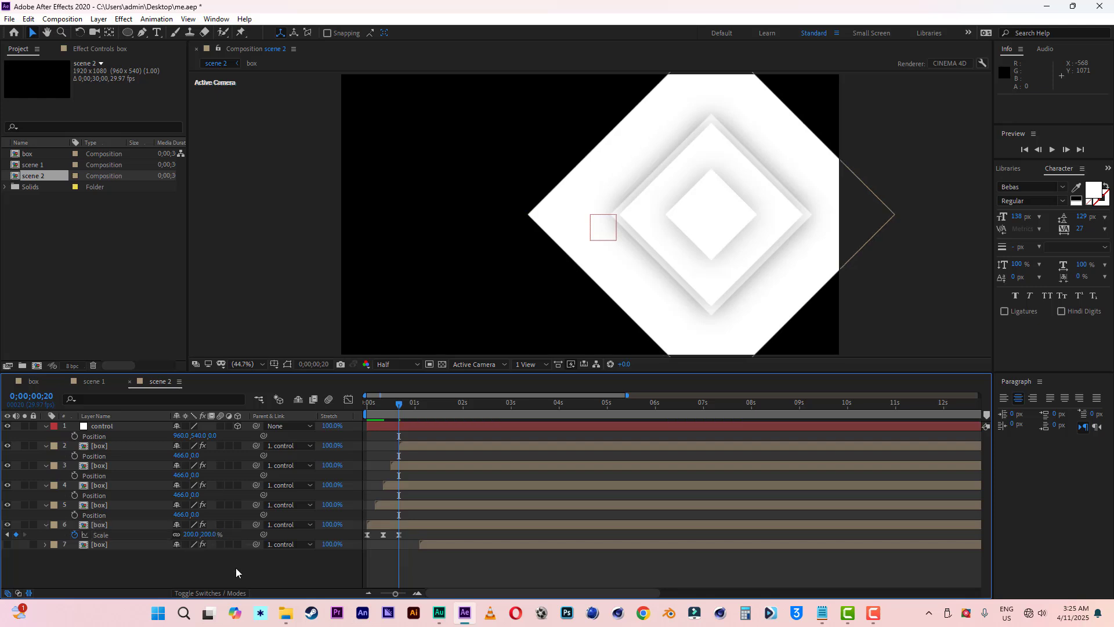
Set the layer 6 box's scale keyframe at 0;00;00;10 to 220%.
left_click(384, 410)
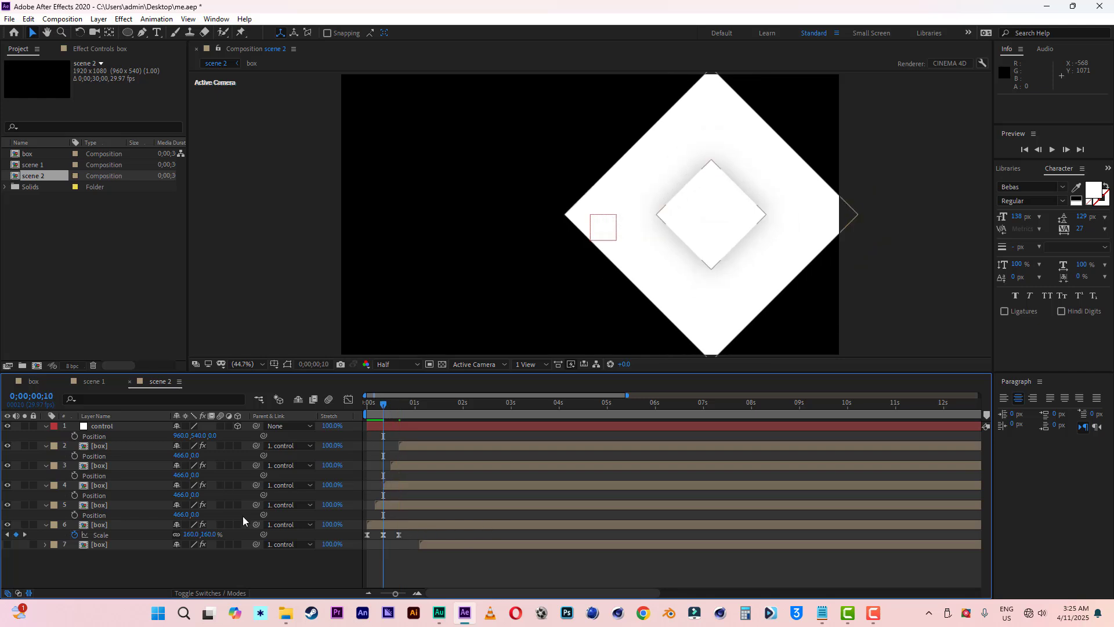
left_click(213, 536)
type("220")
key("Return")
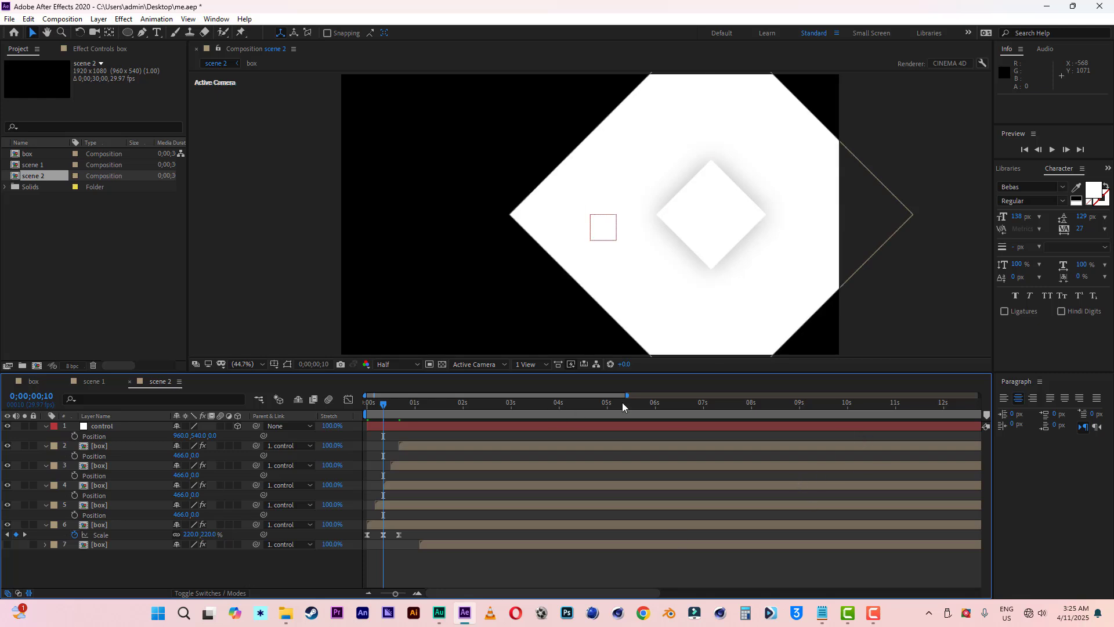
Narrow the visible timeline to 0;00;04;11, hide box layers 2 through 4, and scrub the two outer boxes to 0;00;00;24.
left_click_drag(629, 395, 457, 395)
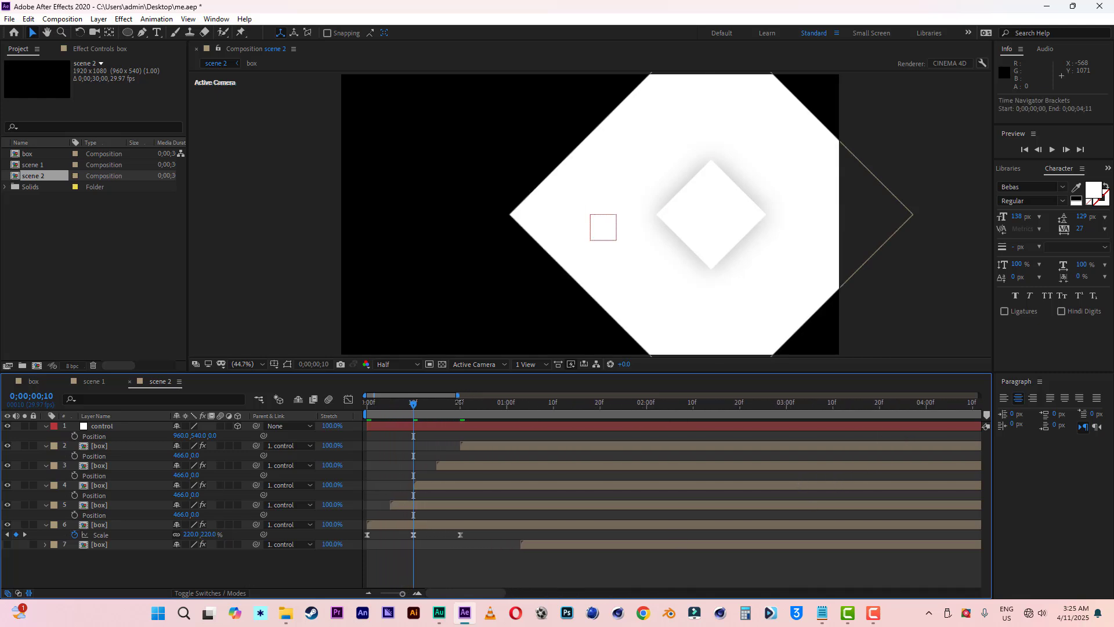
left_click(7, 445)
left_click(7, 485)
left_click(99, 525)
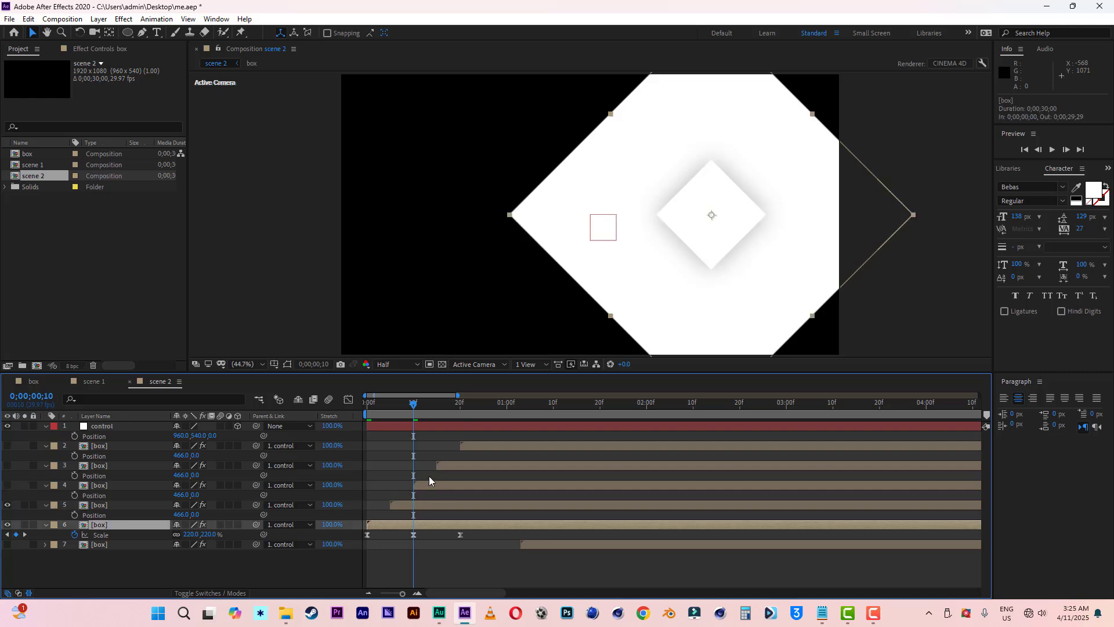
left_click_drag(413, 402, 482, 409)
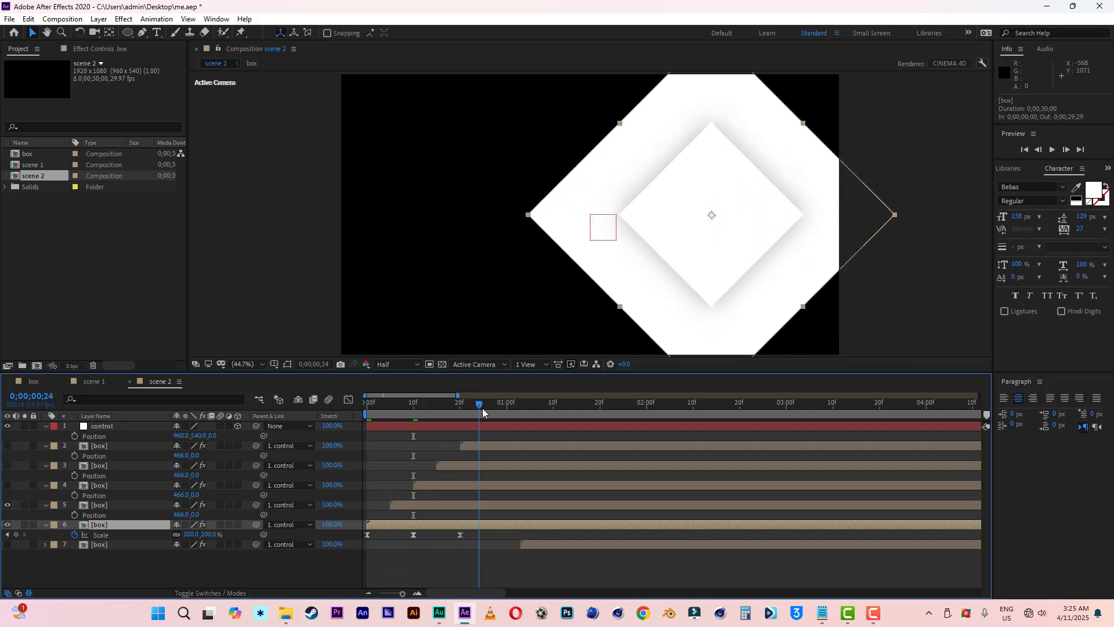
Set the layer 5 box's scale keyframe at 0;00;00;25 to 160%.
left_click(455, 505)
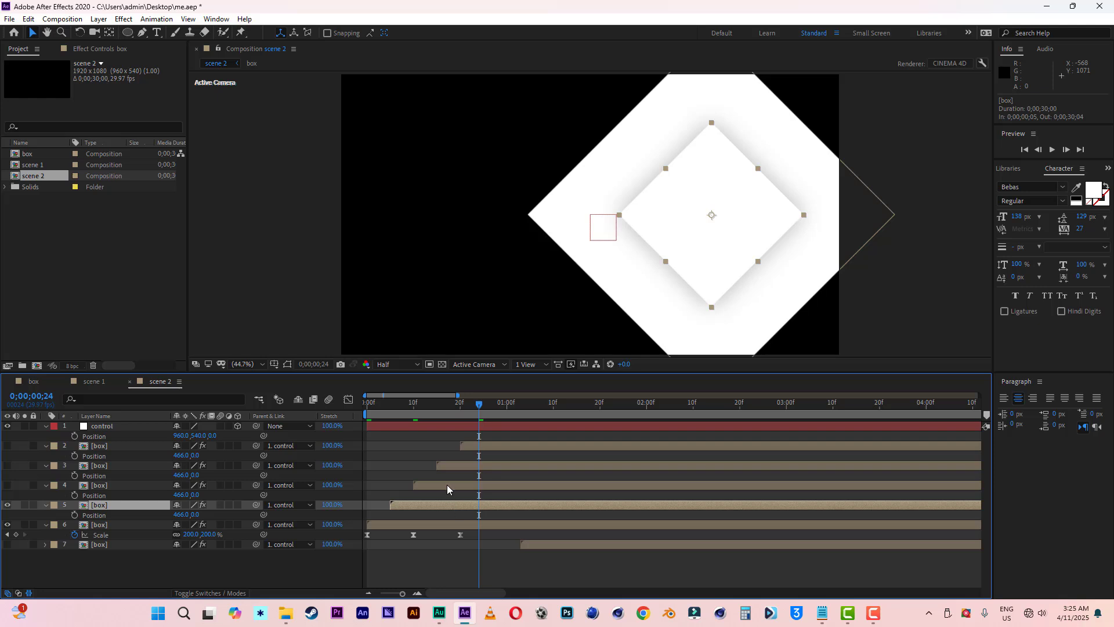
key("s")
left_click_drag(479, 409, 483, 409)
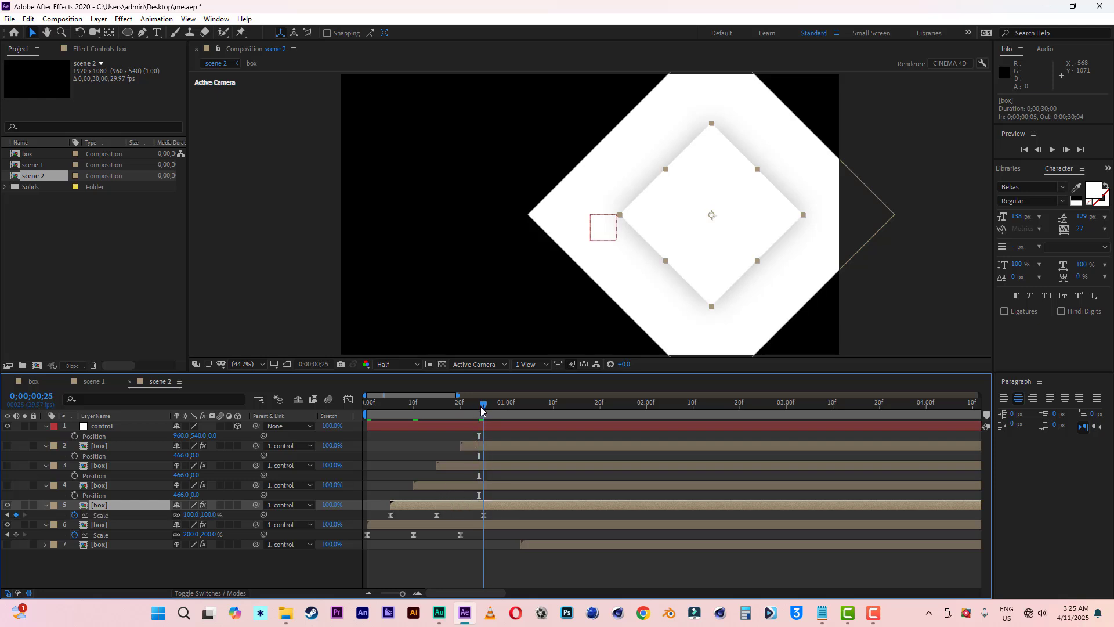
left_click_drag(207, 516, 242, 514)
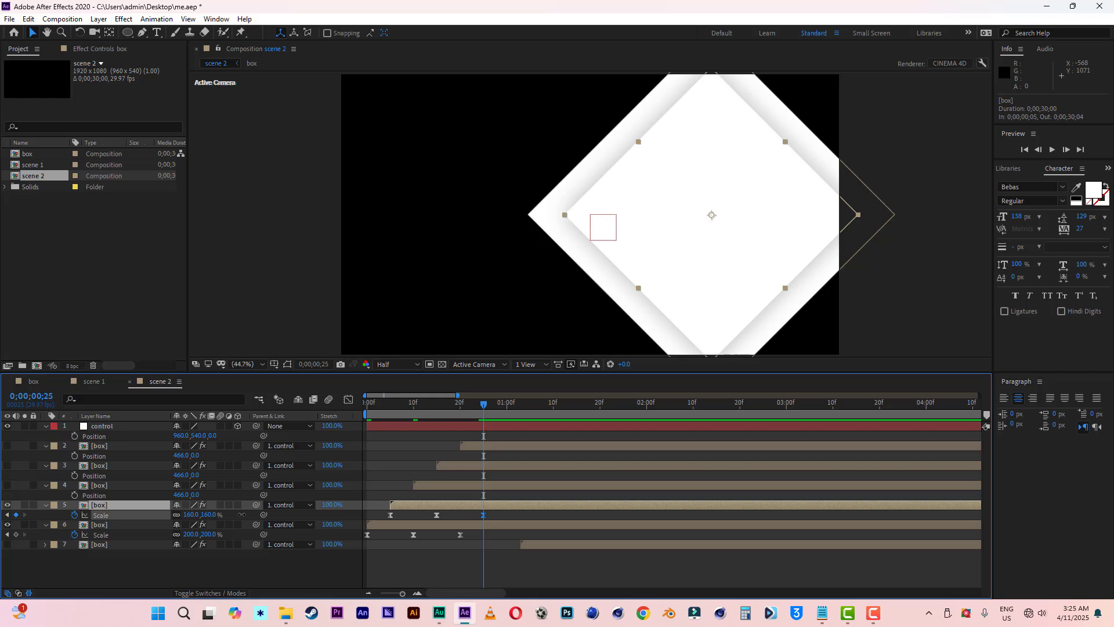
key("Return")
Set the layer 5 box's scale keyframe at 0;00;00;15 to 180%.
left_click(434, 412)
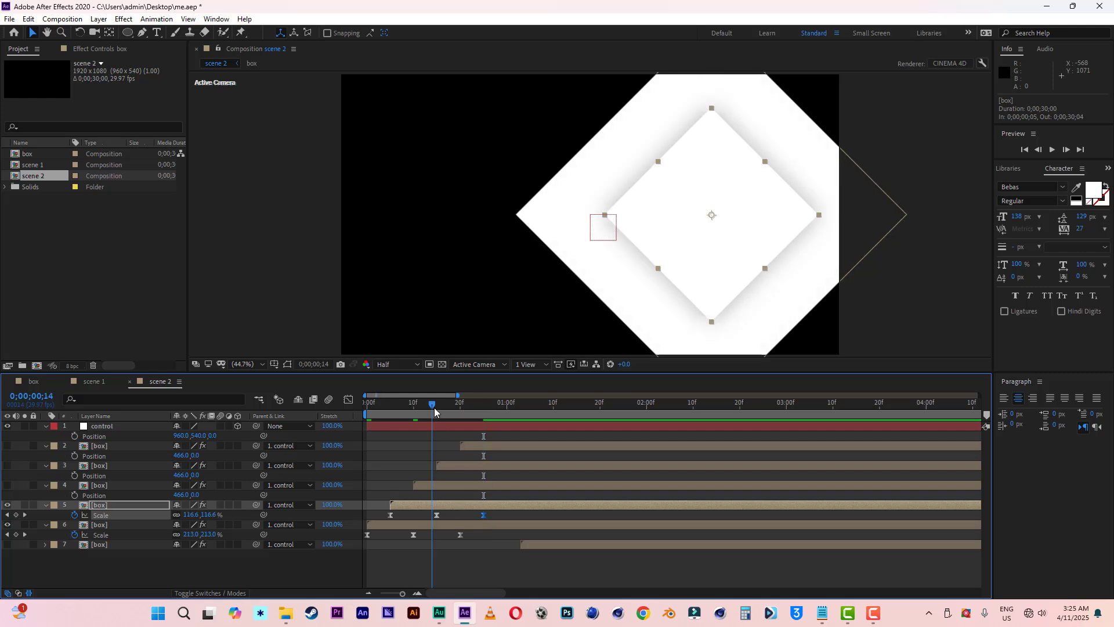
left_click(436, 516)
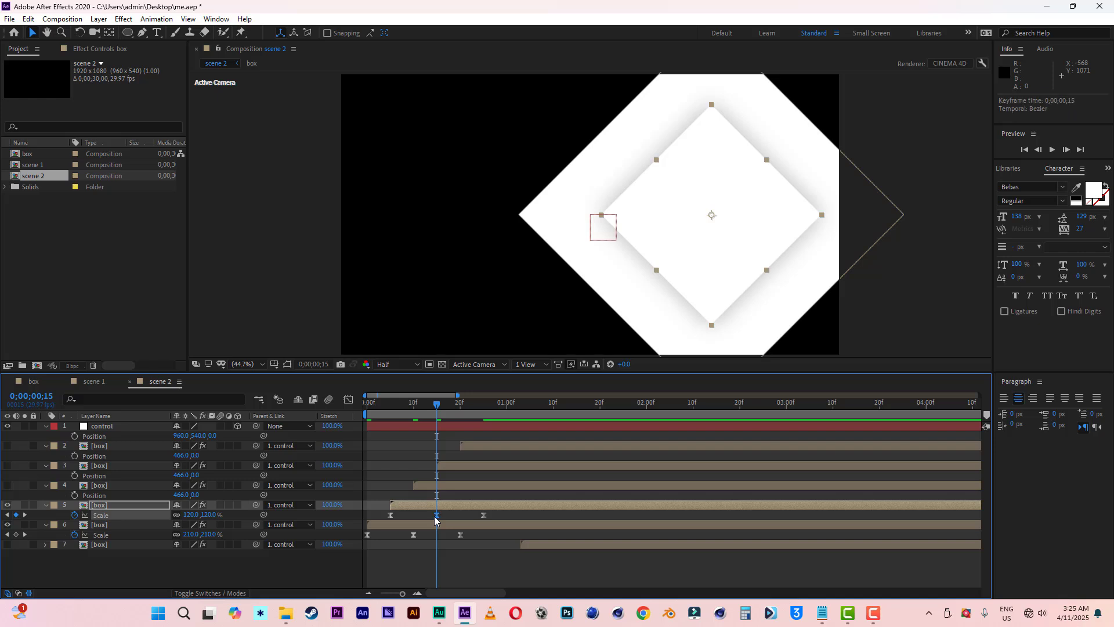
left_click(210, 515)
type("180")
left_click(225, 573)
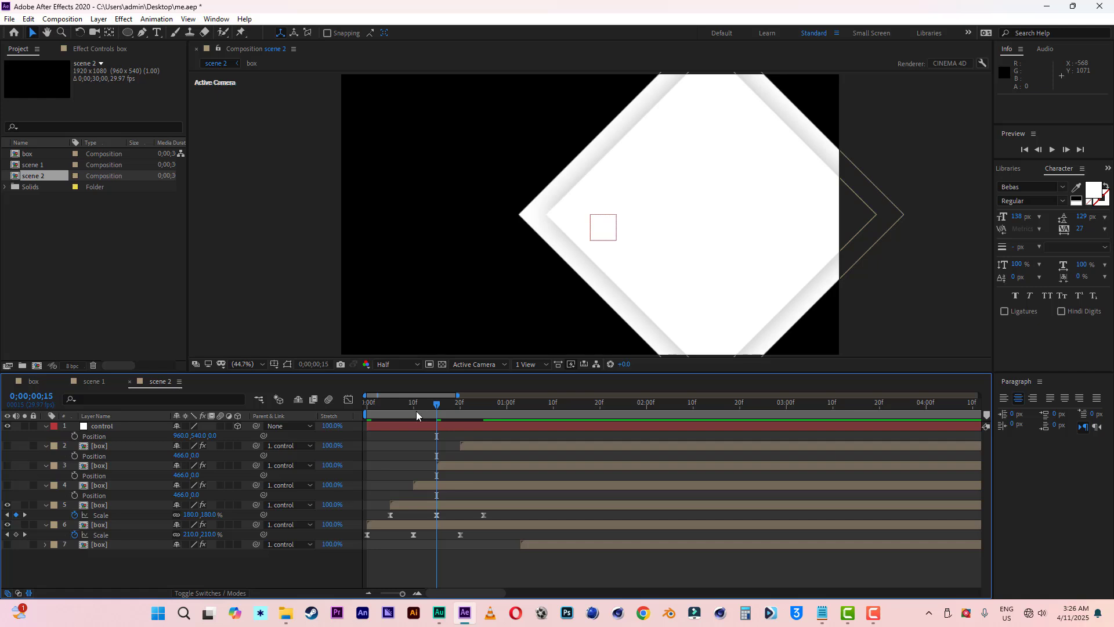
Keyframe the control layer's position at 0;00;00;25, and at 0;00;00;12 move it horizontally out of frame to about X 2539.
left_click_drag(434, 402, 408, 413)
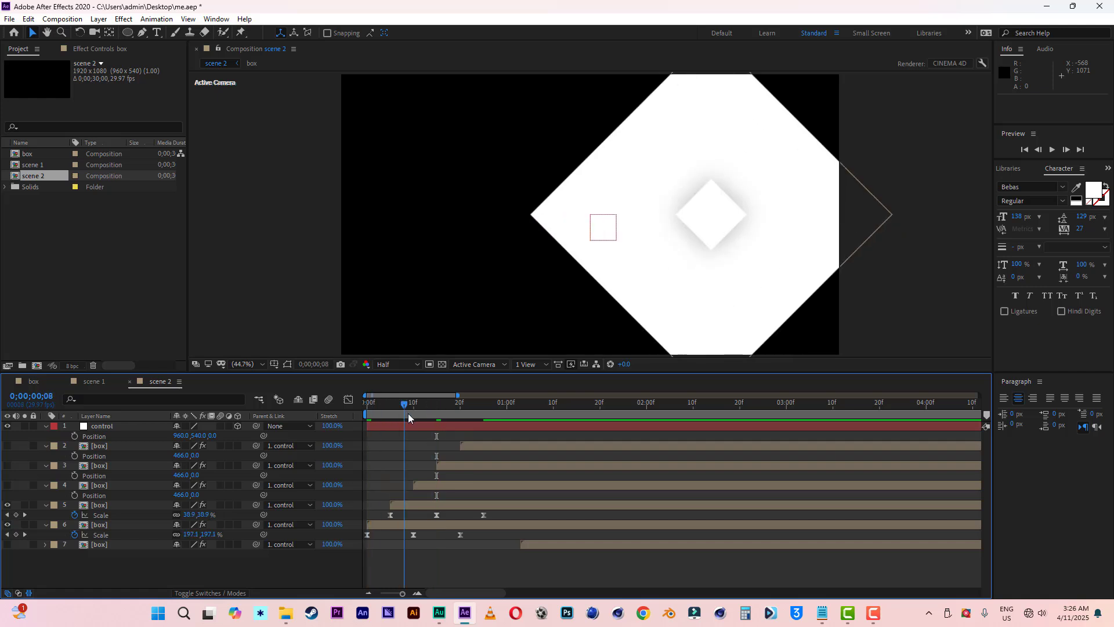
left_click(420, 427)
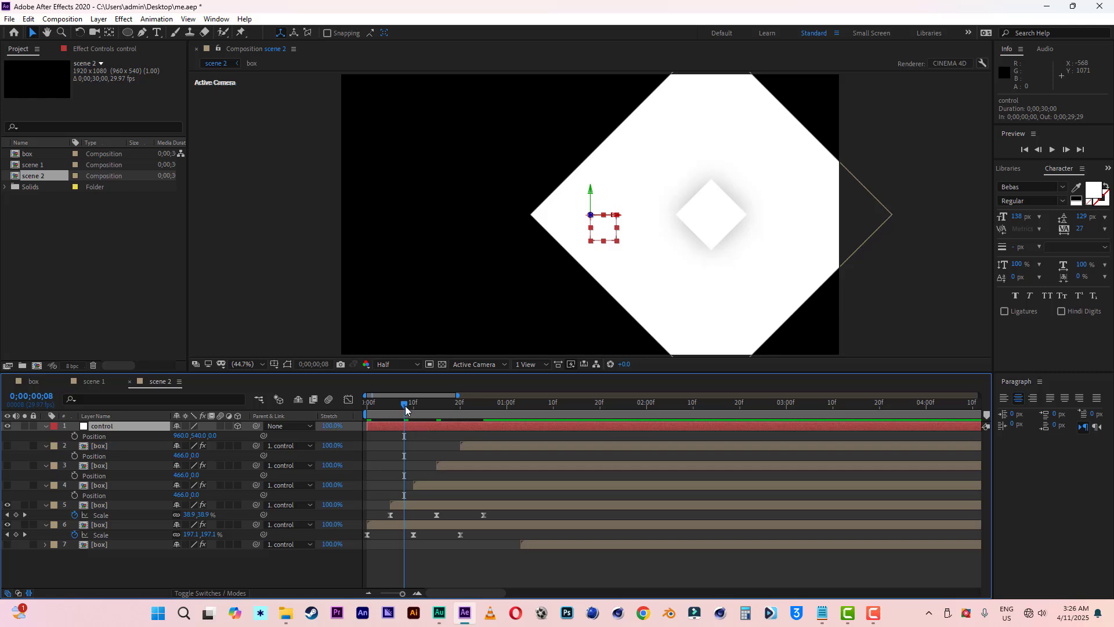
left_click_drag(406, 410, 484, 411)
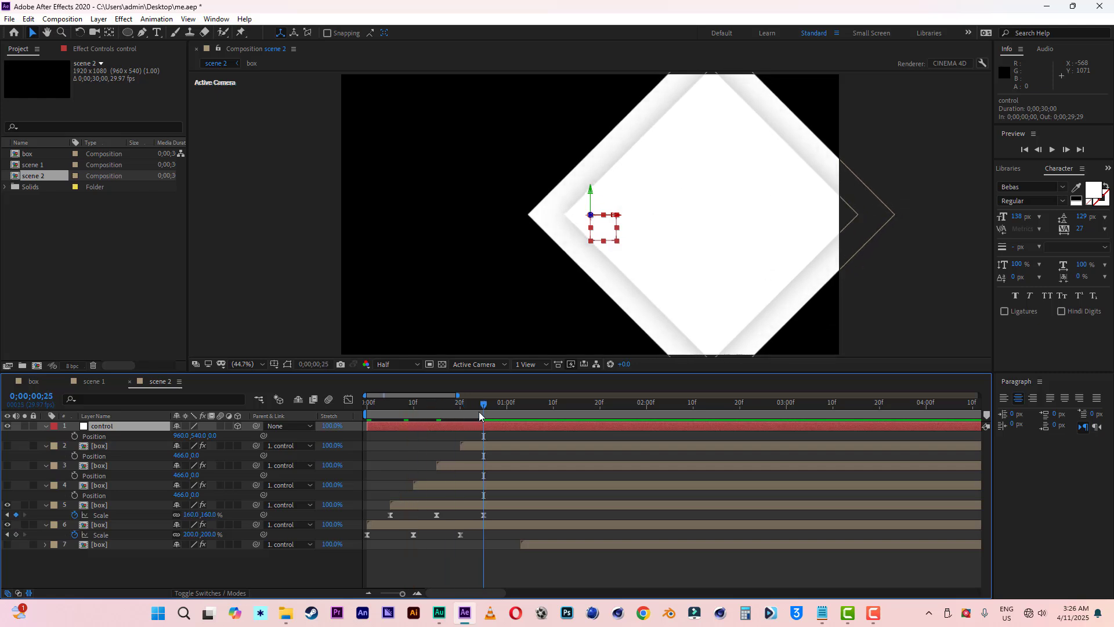
left_click(75, 436)
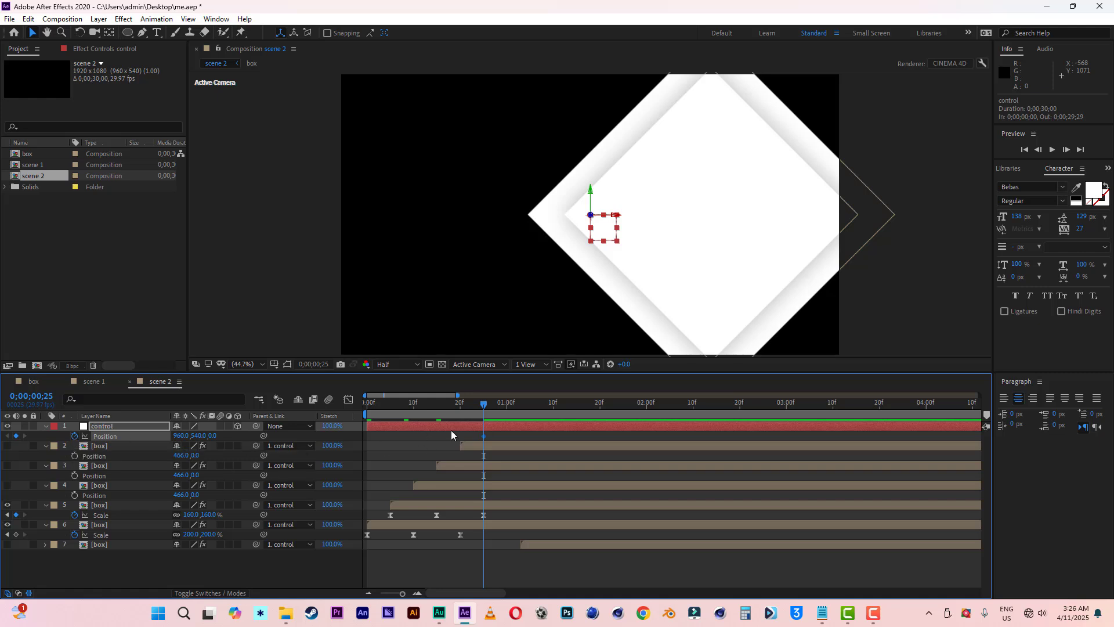
left_click_drag(485, 406, 422, 405)
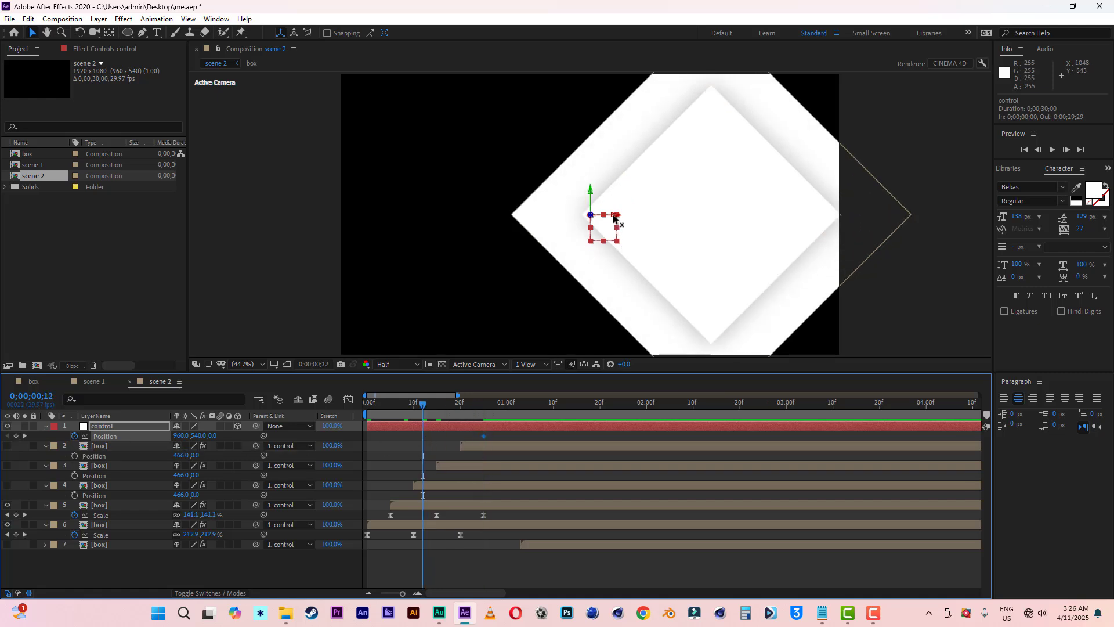
left_click_drag(613, 216, 1028, 227)
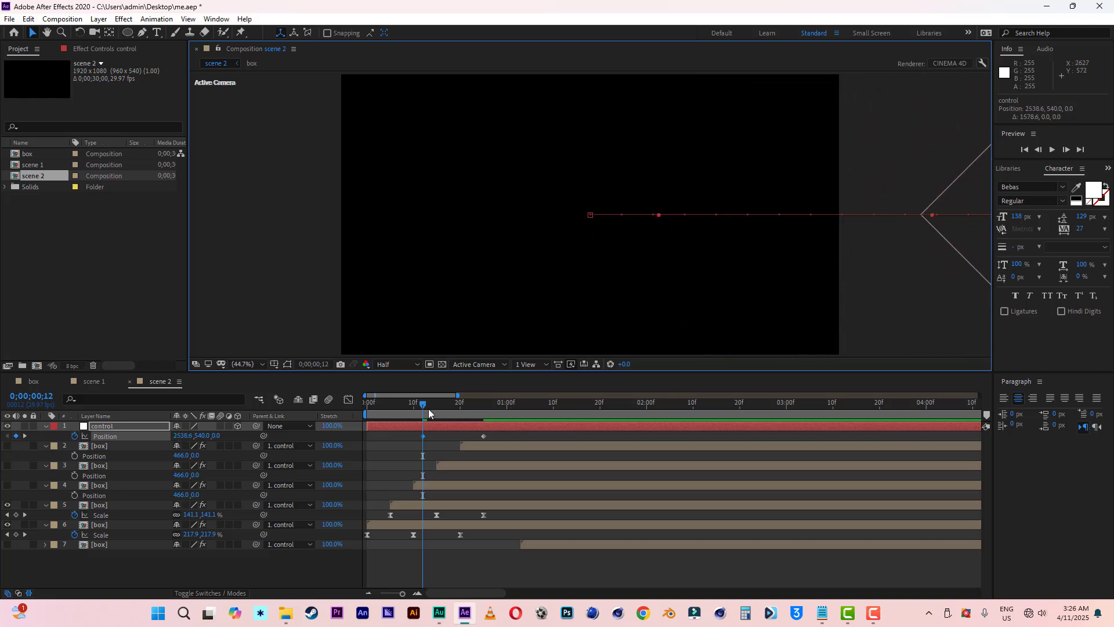
Apply Easy Ease to both of the control layer's position keyframes.
left_click_drag(499, 437, 422, 438)
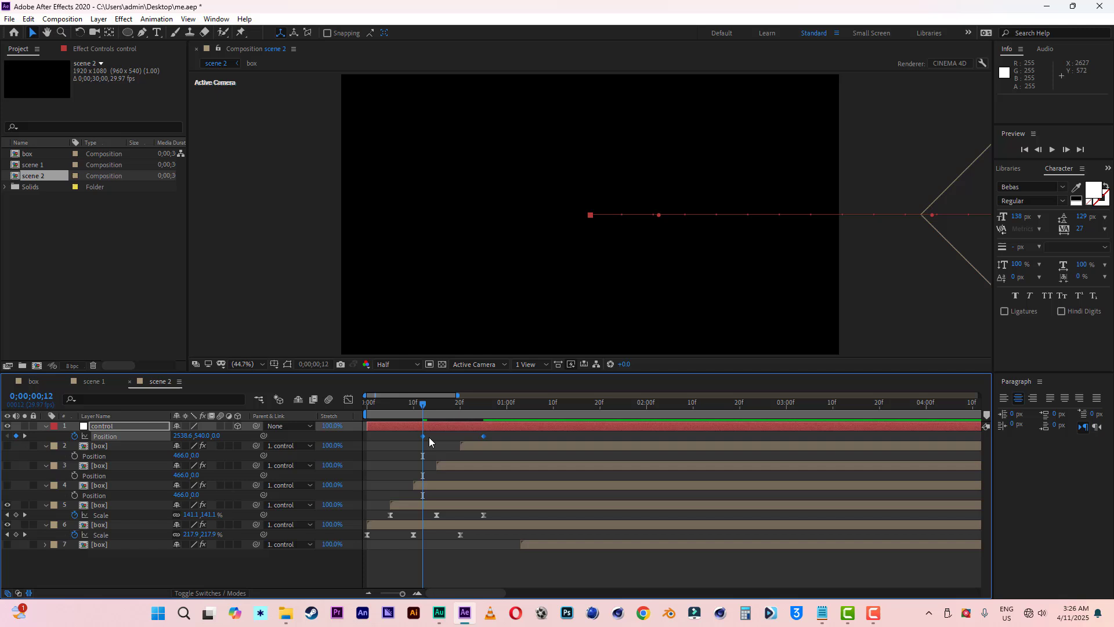
right_click(483, 440)
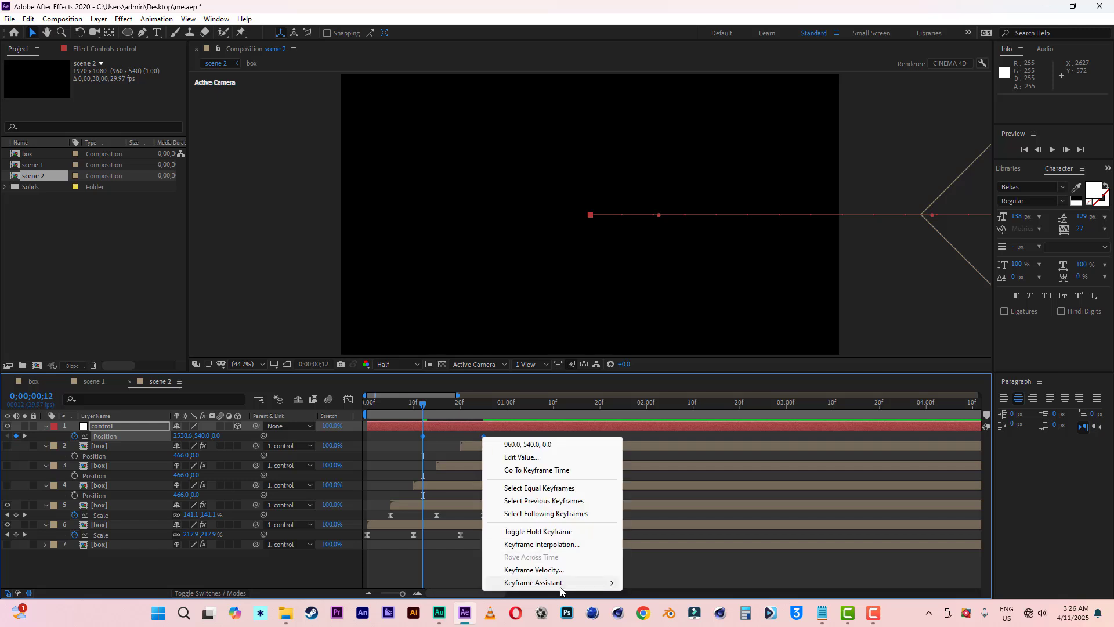
mouse_move(557, 581)
left_click(644, 505)
left_click(452, 438)
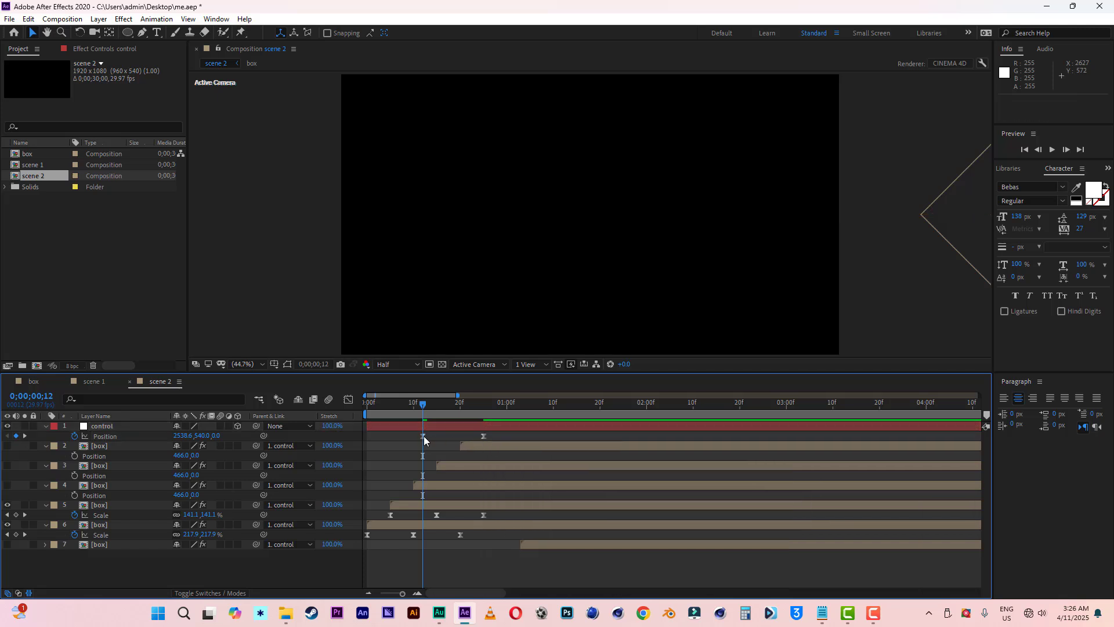
Move the control layer's first position keyframe to 0;00;00;01 and preview the slide-in from the start.
left_click_drag(423, 437, 372, 437)
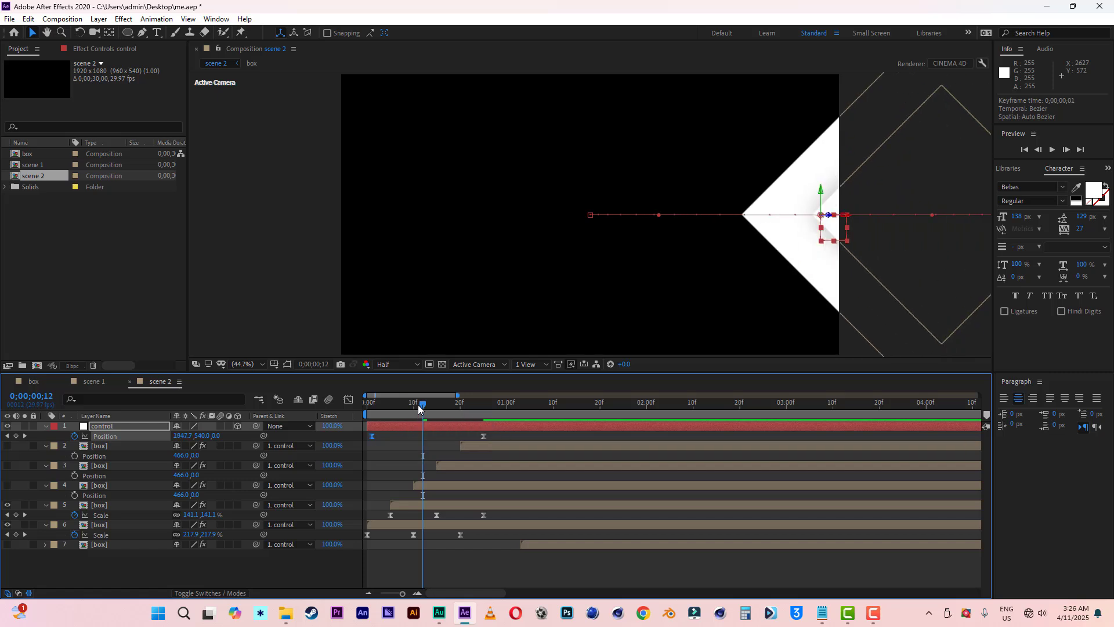
left_click_drag(419, 405, 366, 406)
key("space")
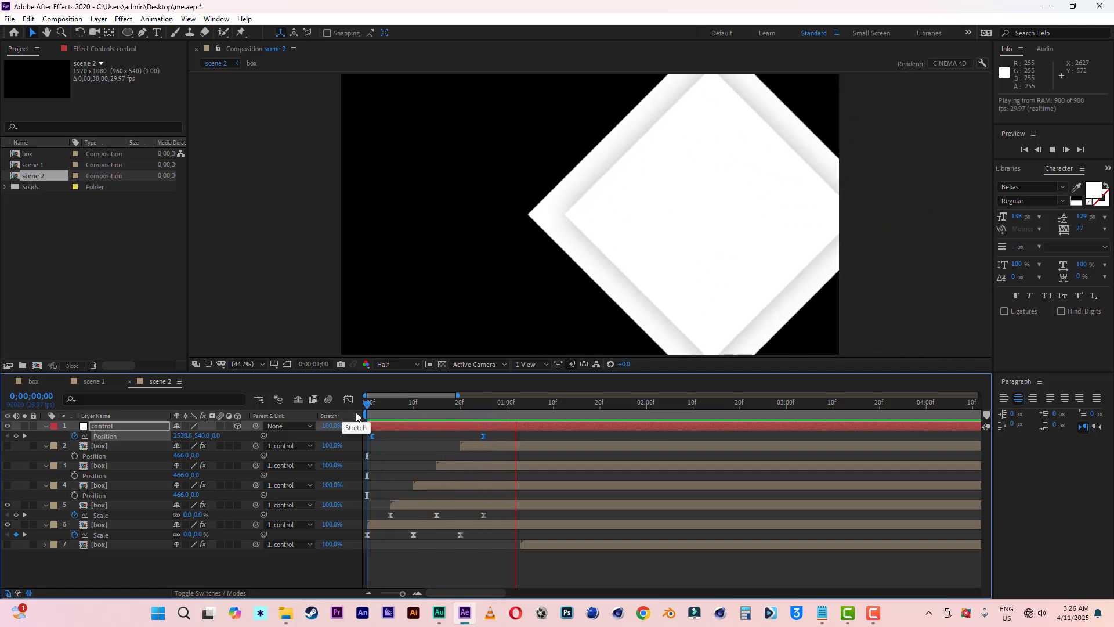
key("space")
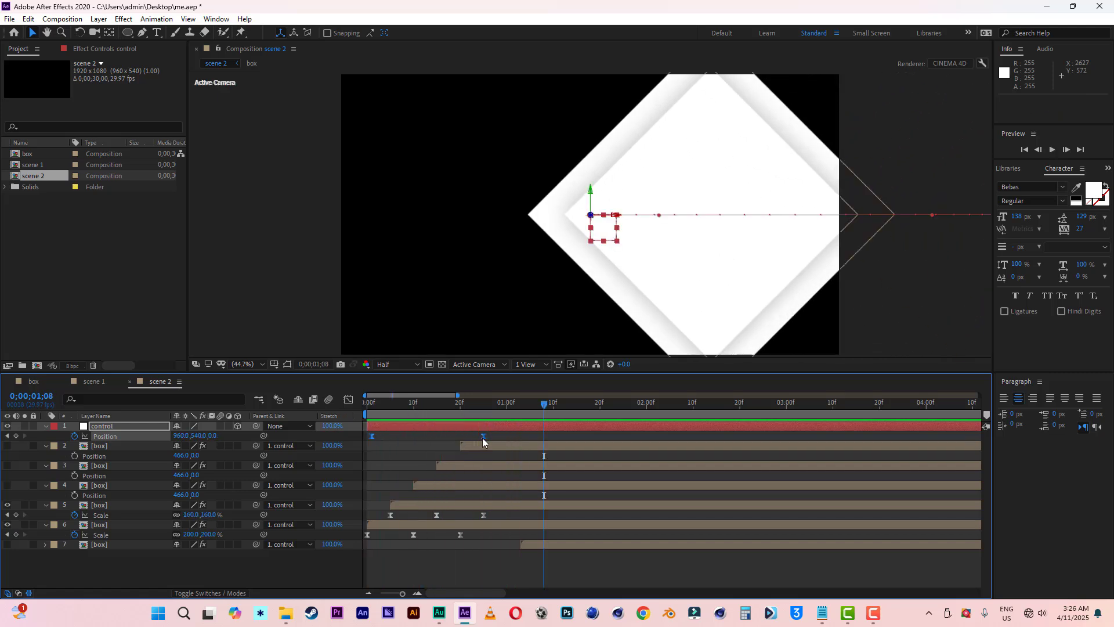
Reshape the control layer's position speed graph to a sharp early peak with a long slow-down, and preview the animation.
left_click(348, 399)
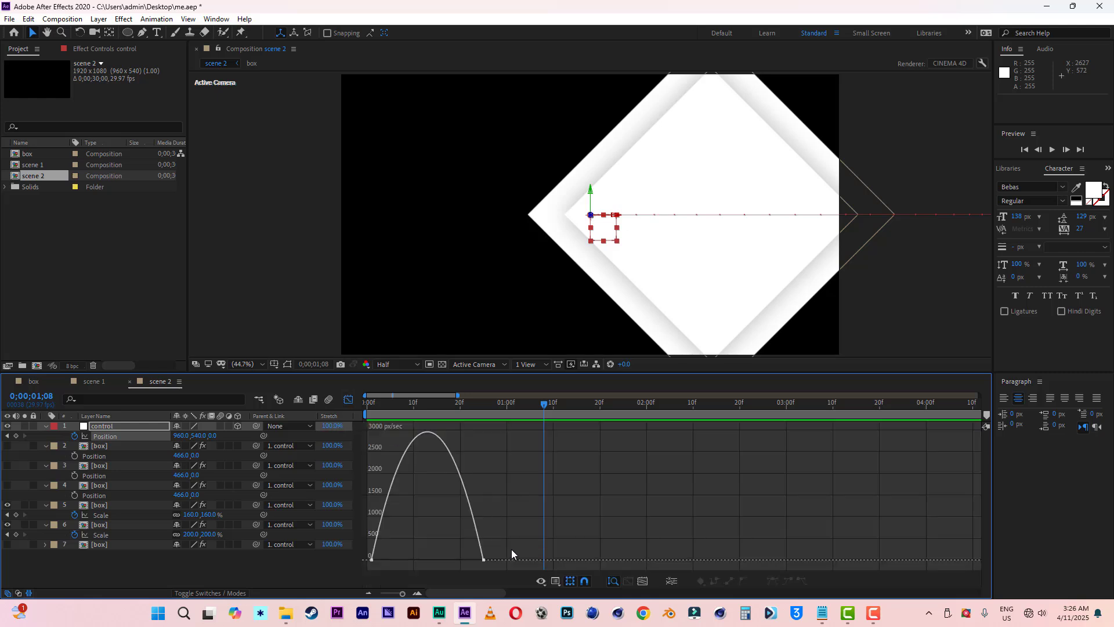
left_click(484, 560)
left_click_drag(464, 560, 427, 559)
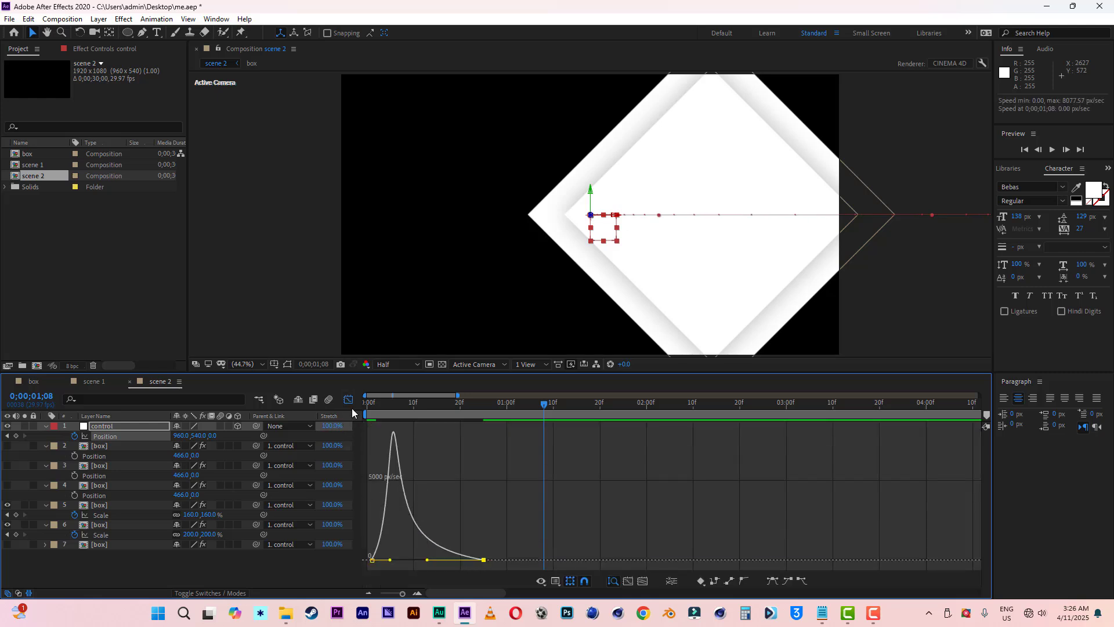
left_click(348, 399)
left_click_drag(443, 408, 311, 408)
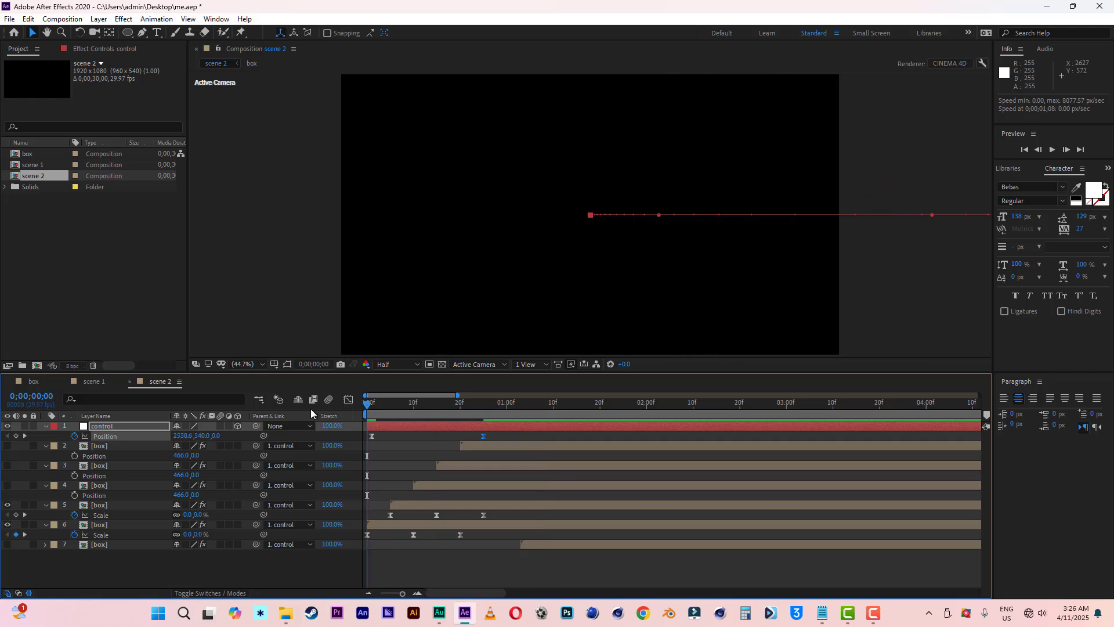
key("space")
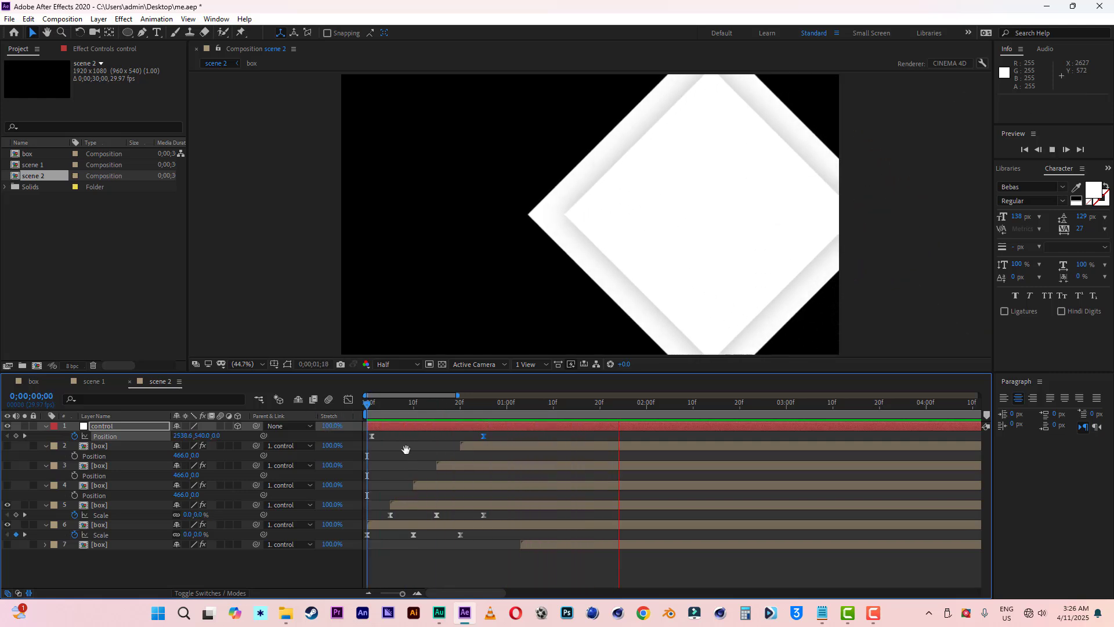
key("space")
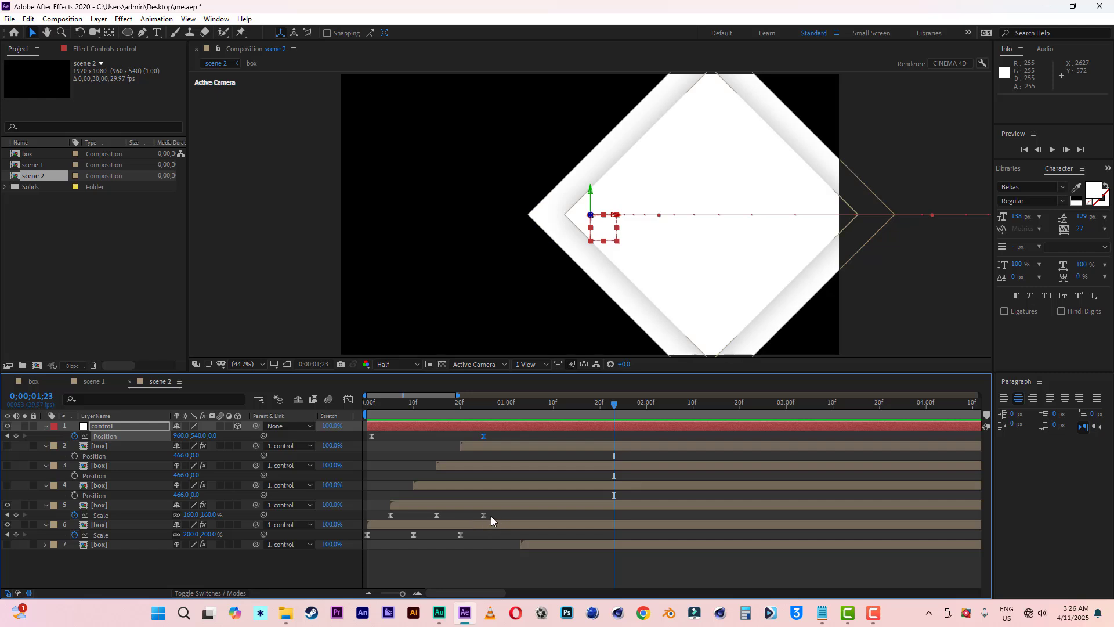
Spread the scale keyframes of box layers 5 and 6 further apart and start layer 5 at 0;00;00;09.
left_click(507, 405)
left_click_drag(460, 534, 493, 534)
left_click_drag(413, 535, 513, 521)
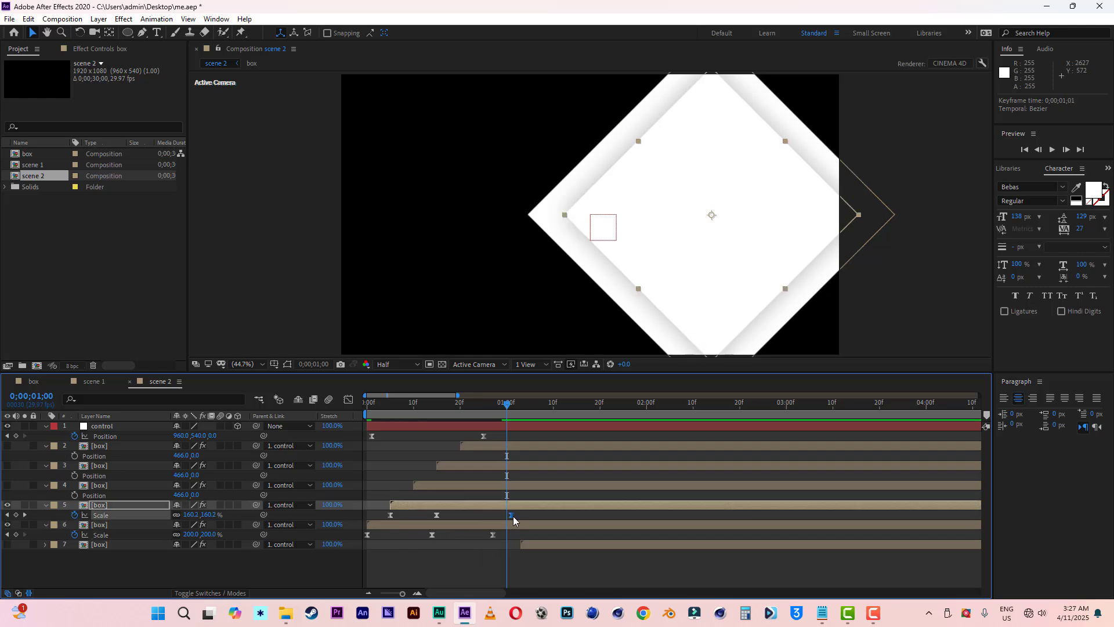
left_click_drag(437, 515, 460, 510)
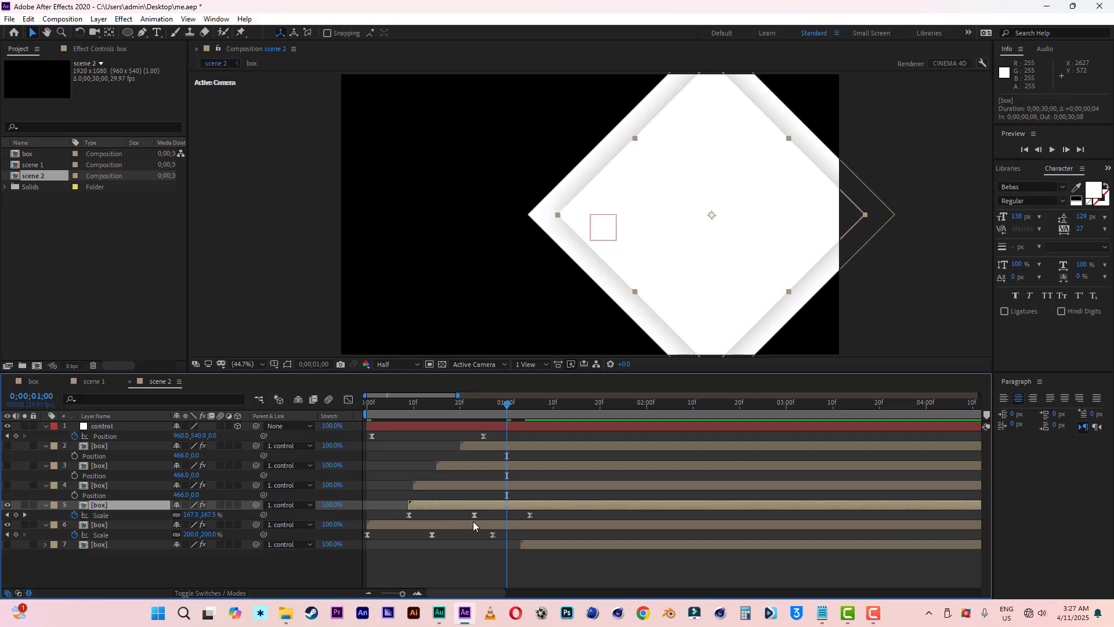
Shift box layers 5 and 6 together five frames later and preview the animation from the start.
left_click(435, 525, "shift")
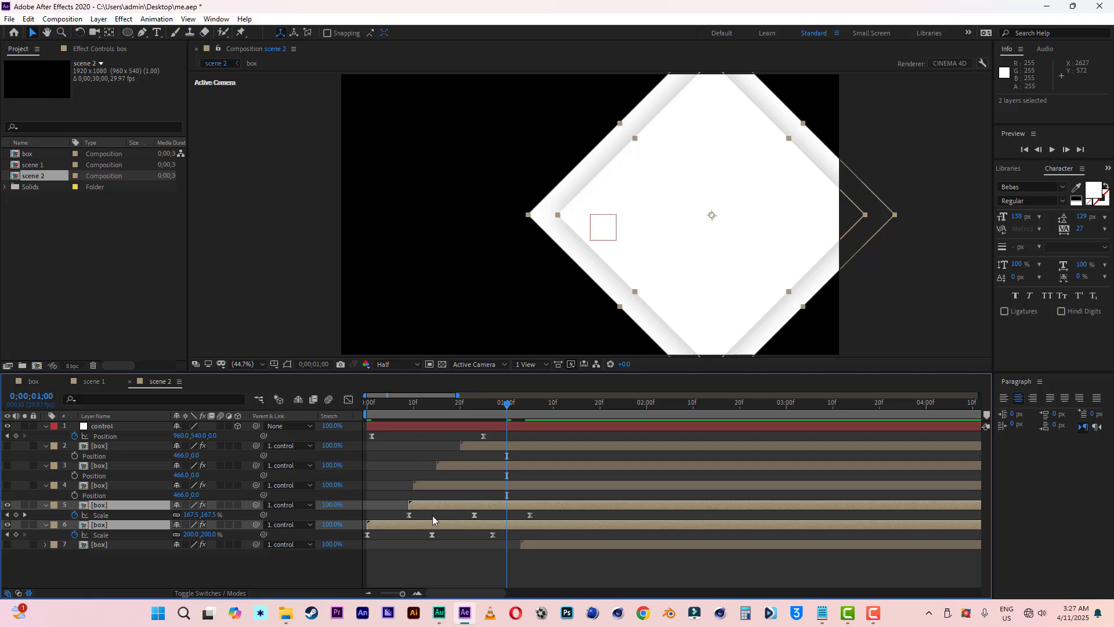
left_click_drag(429, 502, 454, 504)
key("space")
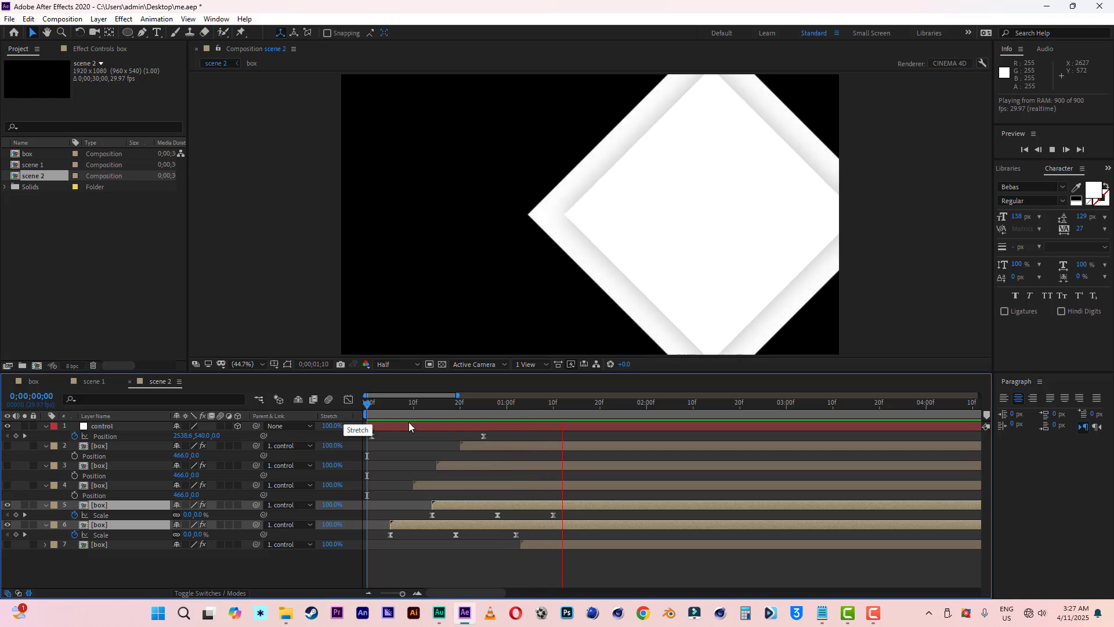
key("space")
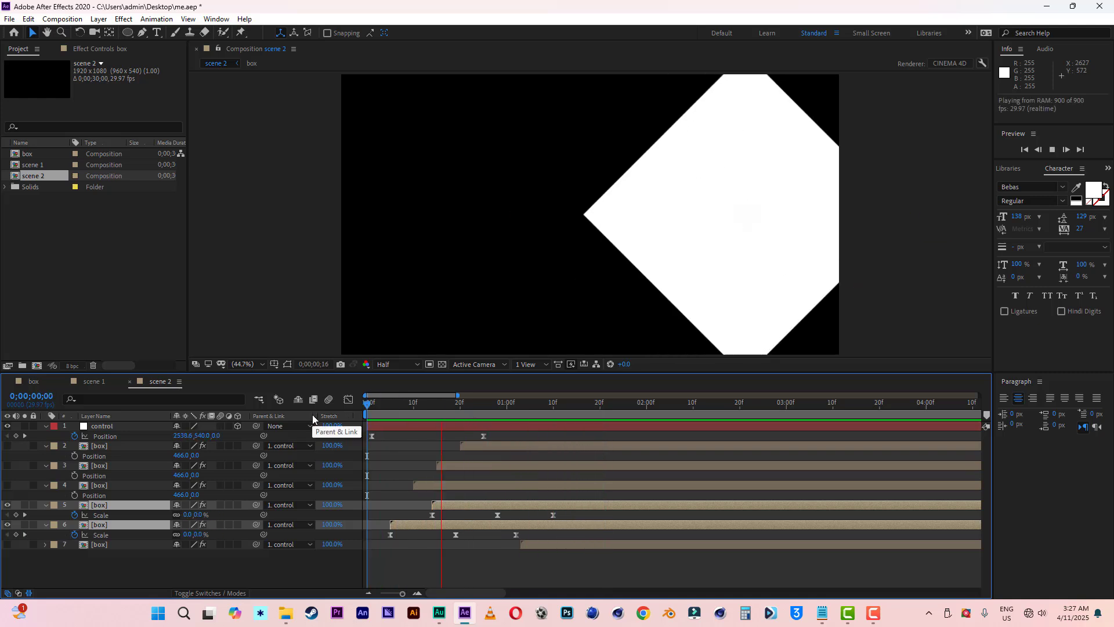
Show the red box in layer 2 and delete the two hidden box layers directly below it.
left_click(14, 449)
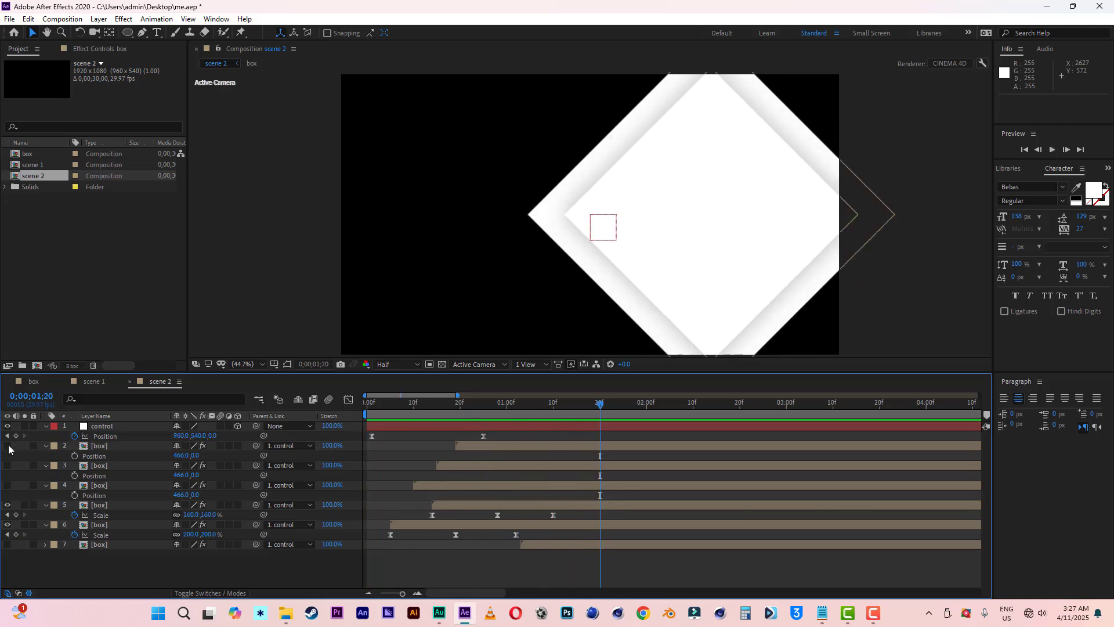
left_click(7, 445)
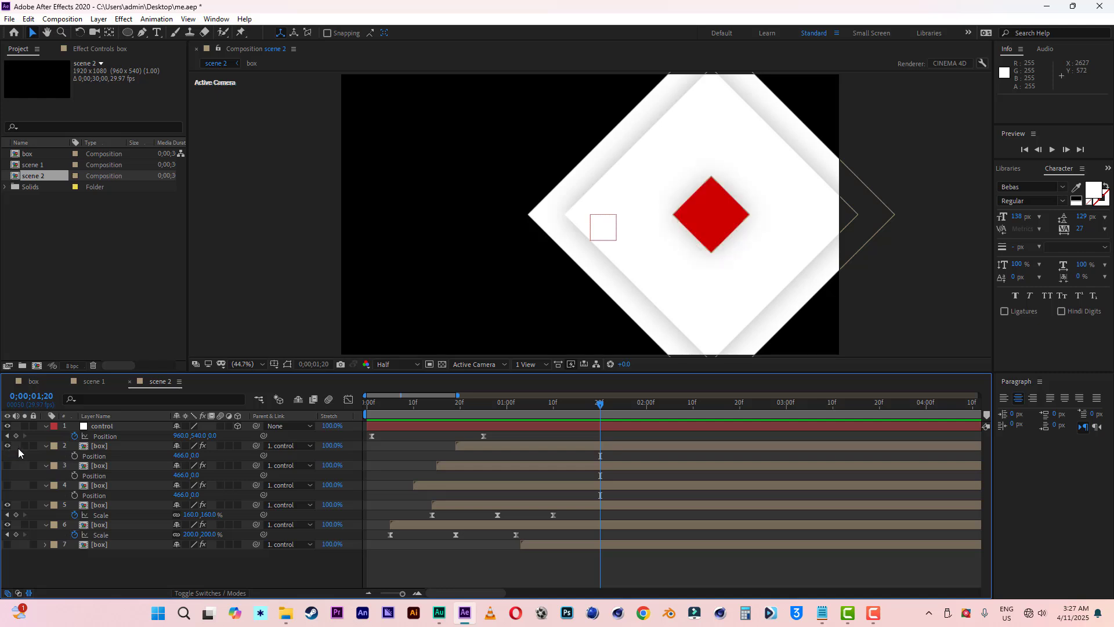
left_click(98, 466)
key("Delete")
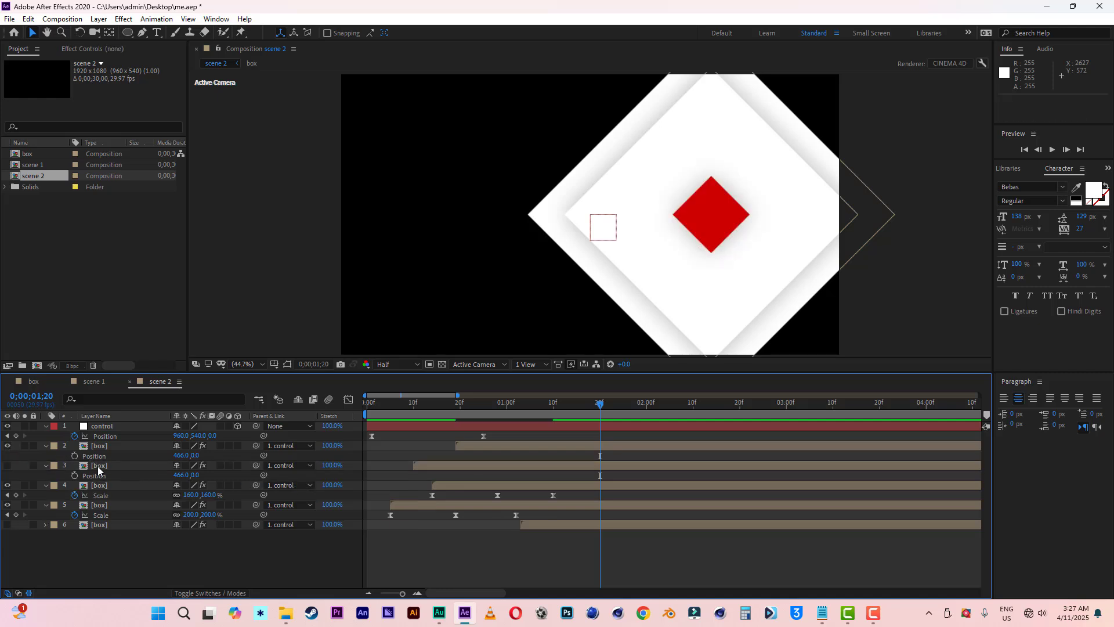
left_click(98, 466)
key("Delete")
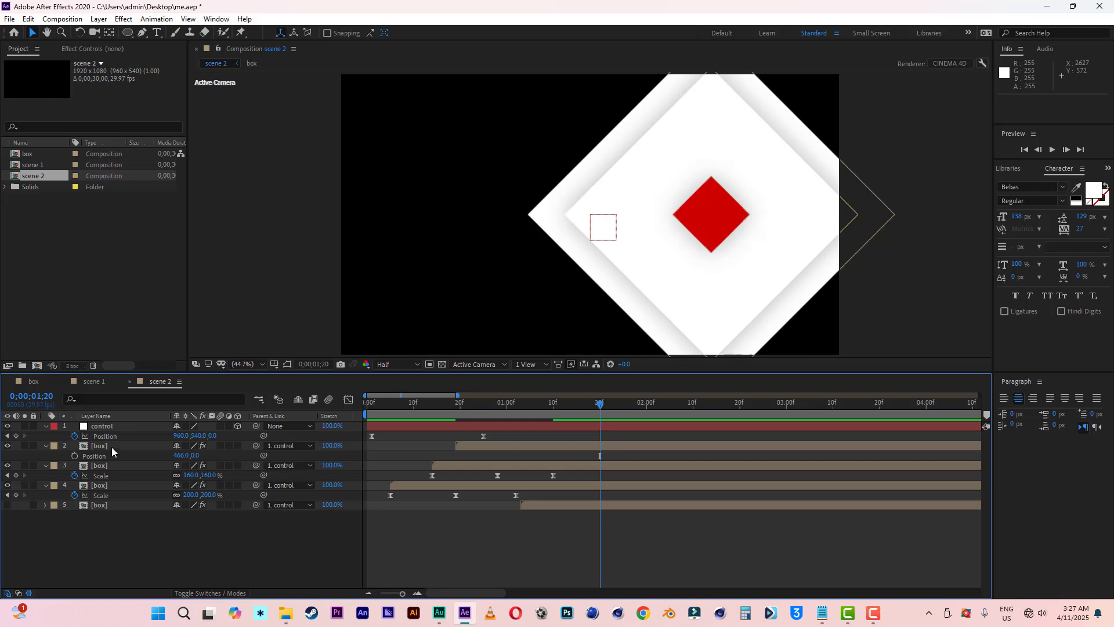
Reveal the red box's scale and move the box to about -305, -87, just outside the white boxes' left corner.
left_click(100, 445)
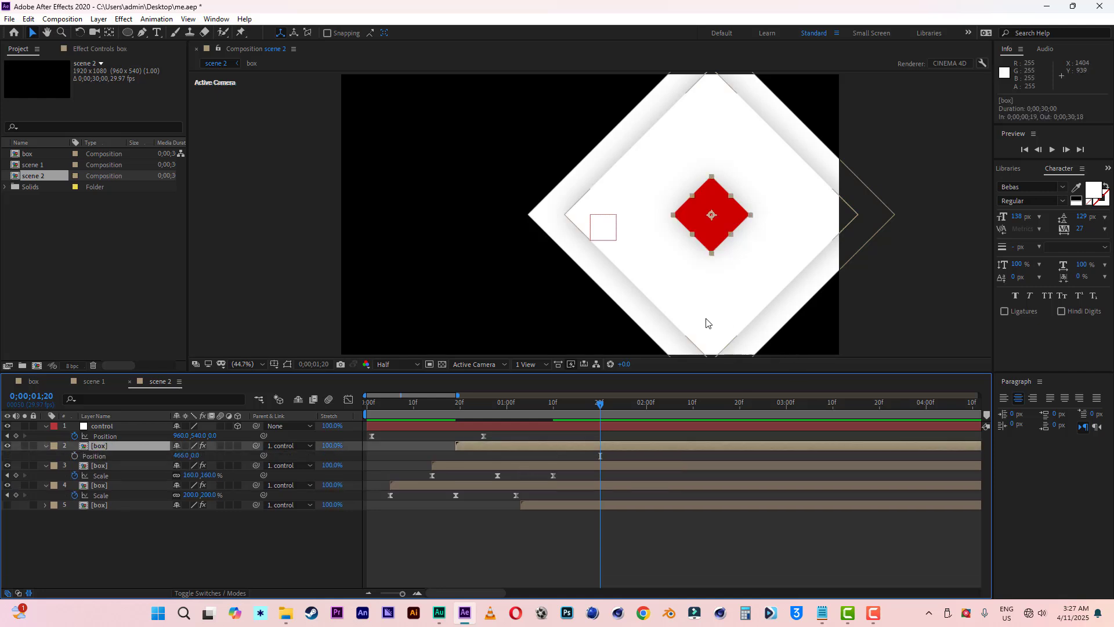
key("s")
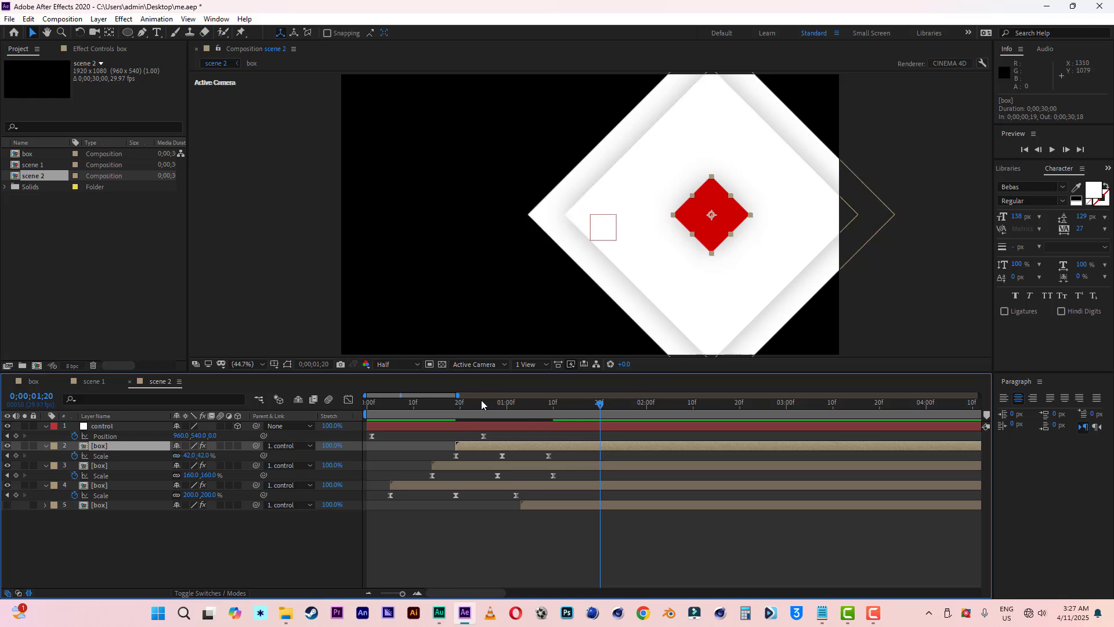
left_click_drag(482, 400, 597, 423)
left_click_drag(720, 222, 518, 198)
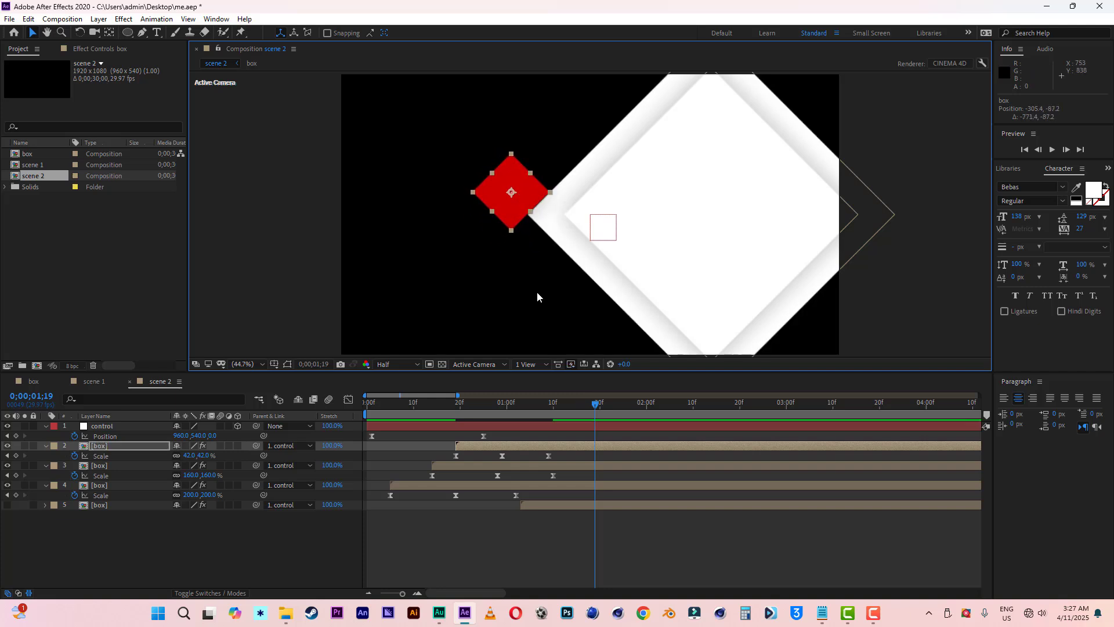
Duplicate the red box twice, placing the copies at about -648, 237 and about -160, 514 at the lower edge.
key("ctrl+d")
left_click_drag(508, 210, 422, 282)
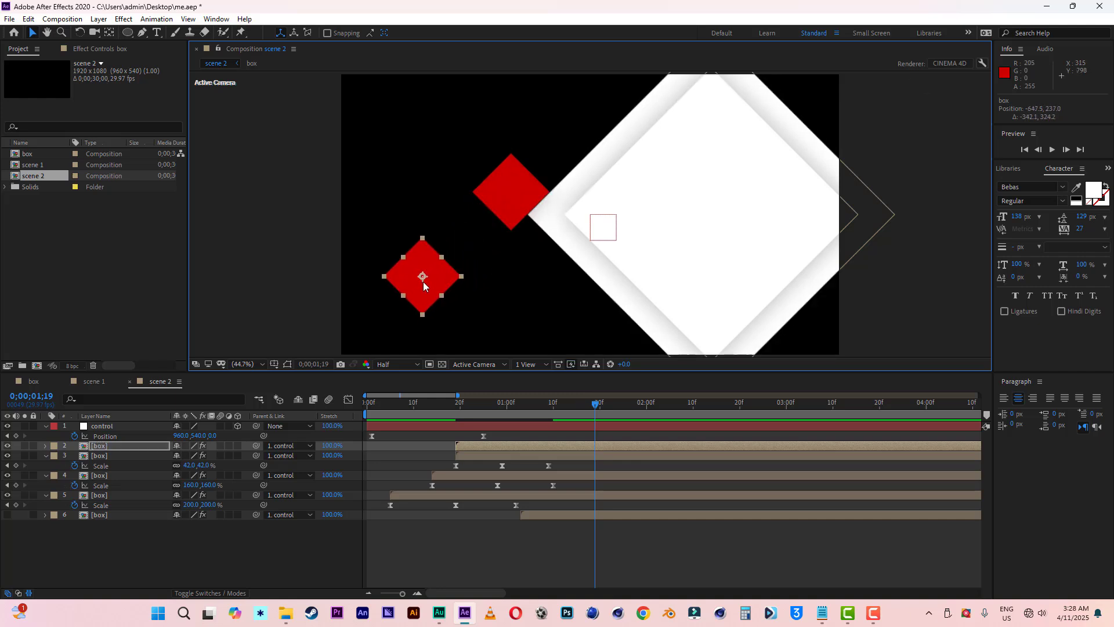
key("ctrl+d")
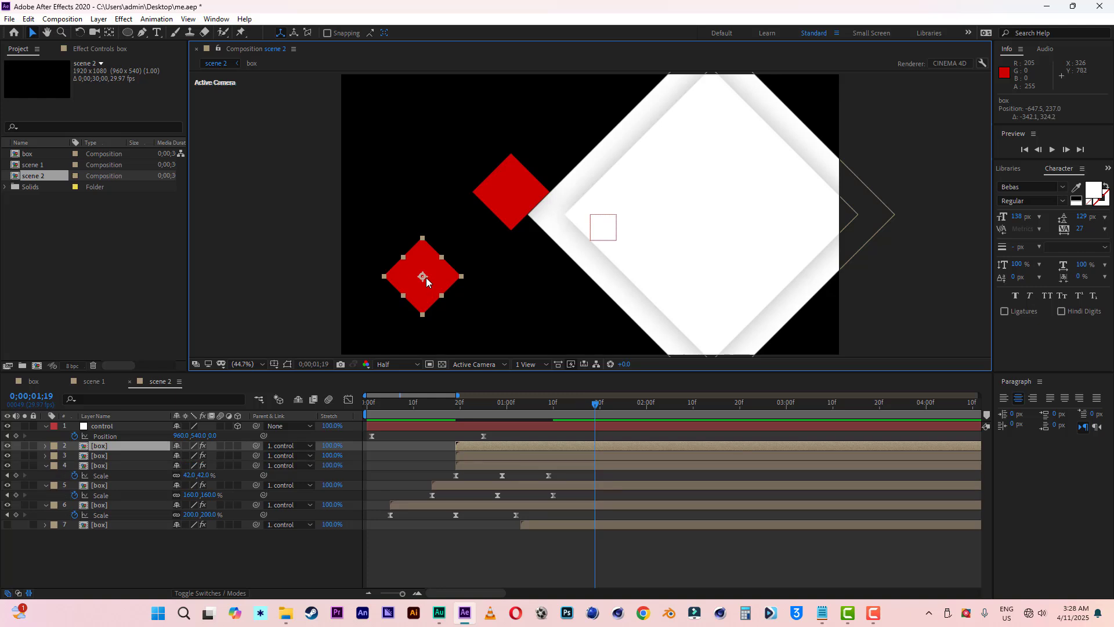
left_click_drag(426, 282, 553, 352)
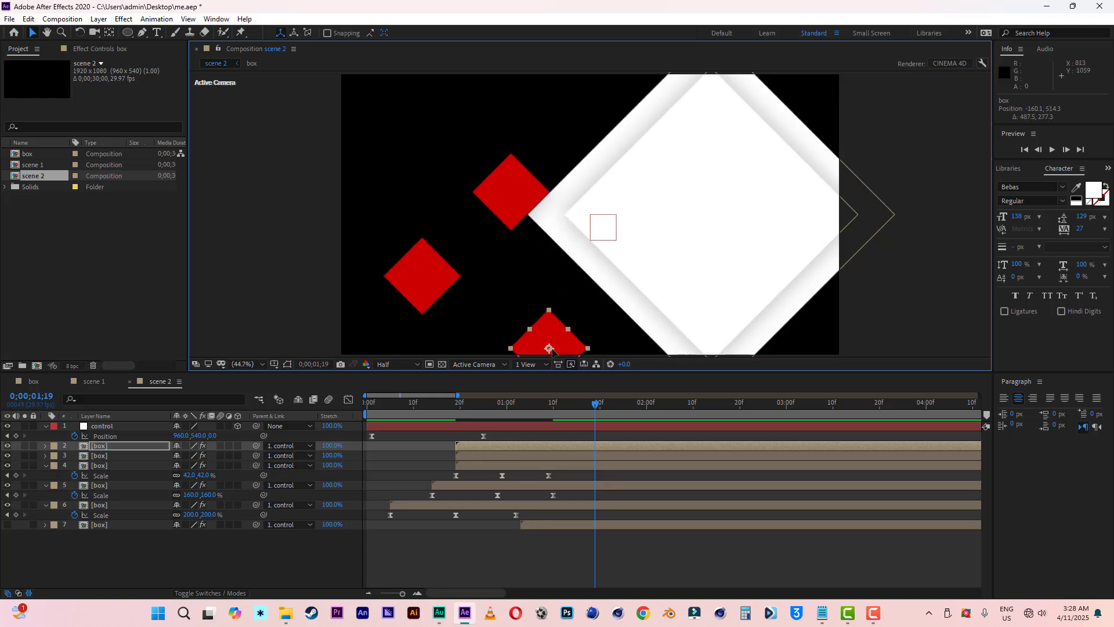
Set the lowest red box's scale to 92% at its last keyframe, 0;00;01;09, and nudge it down to about -160, 540.
left_click(544, 402)
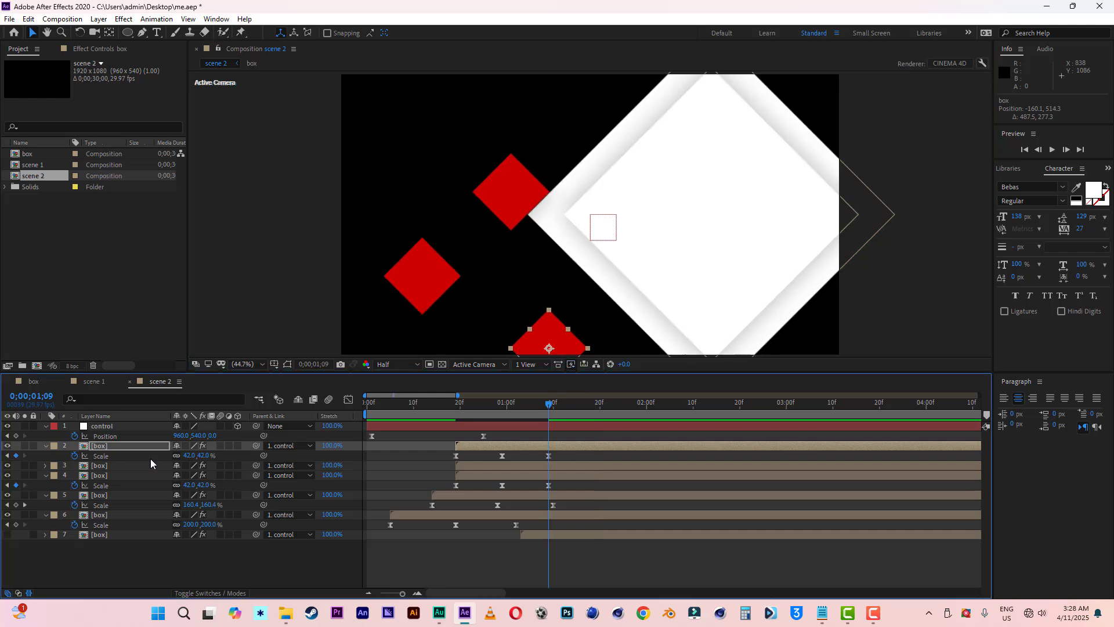
left_click_drag(200, 455, 245, 468)
key("Down")
key("Down")
key("Down")
key("Down")
key("Down")
key("Down")
key("Down")
key("Down")
key("Down")
key("Down")
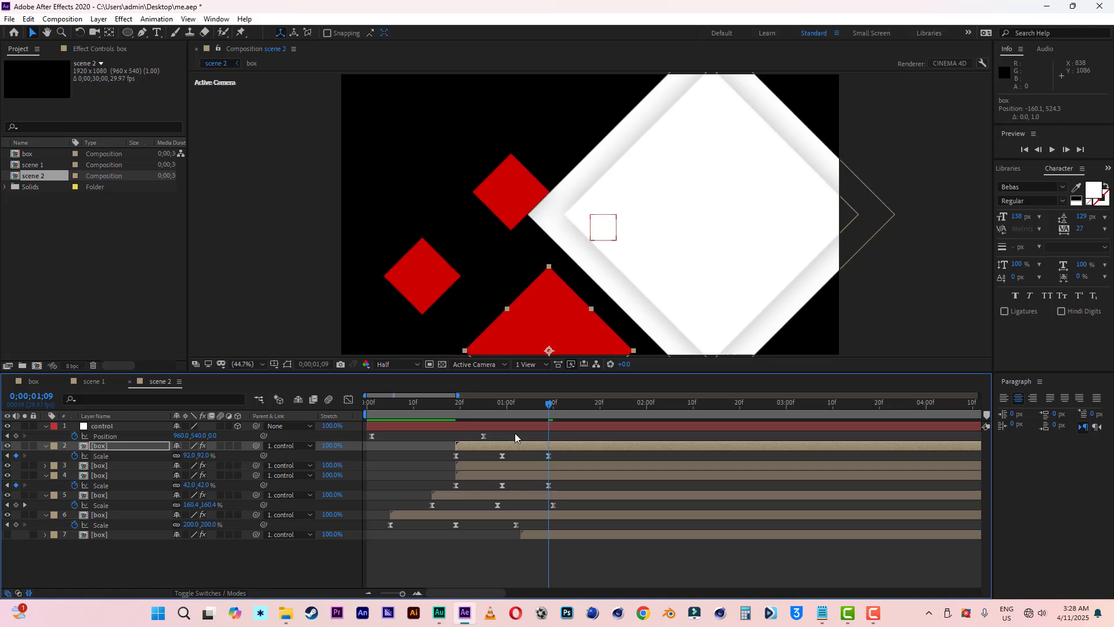
key("Down")
key("Down")
key("Down")
key("Down")
key("Down")
key("Down")
key("Down")
key("Down")
key("Down")
key("Down")
key("Down")
key("Down")
key("Down")
key("Down")
key("Down")
key("Down")
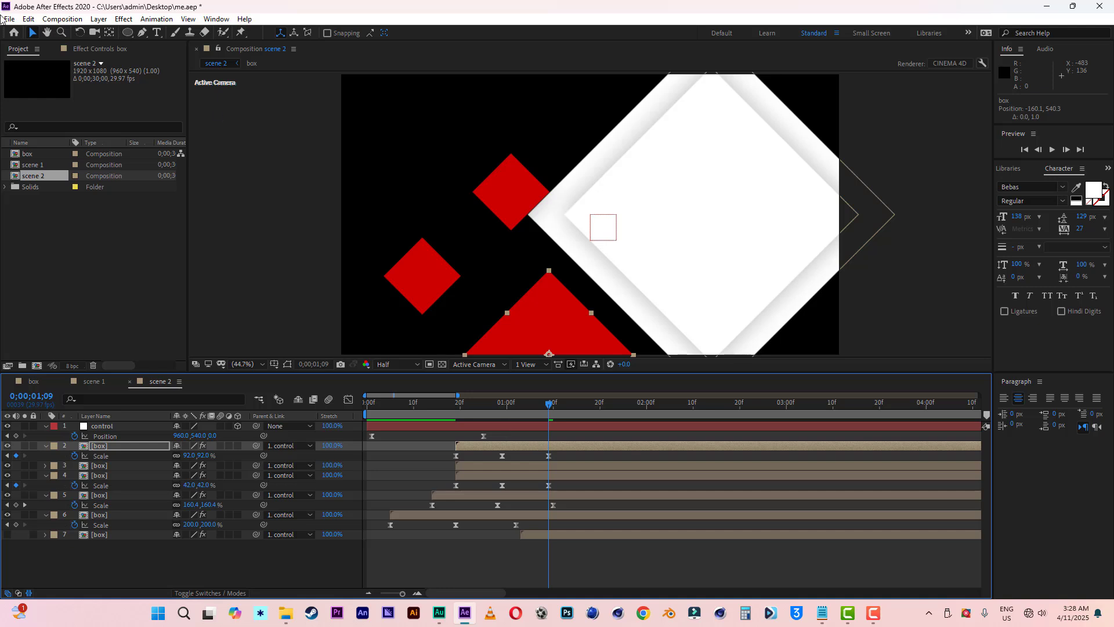
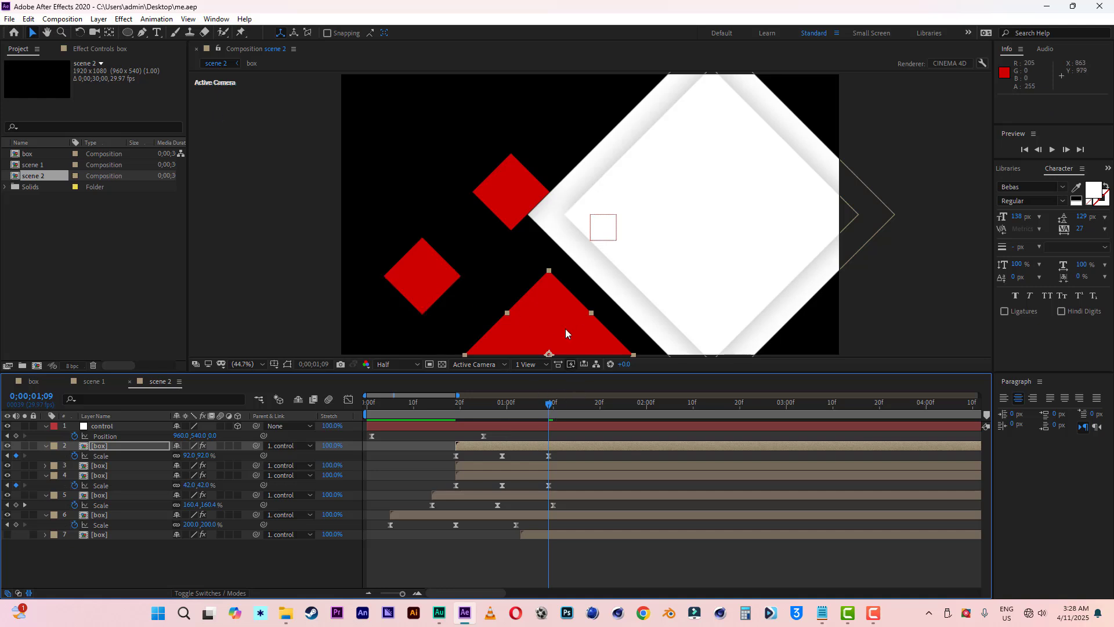
Remove the rotation animation from red box layers 2 and 3 at 45° and scrub through the timeline to check them.
key("r")
left_click(76, 456)
left_click(438, 276)
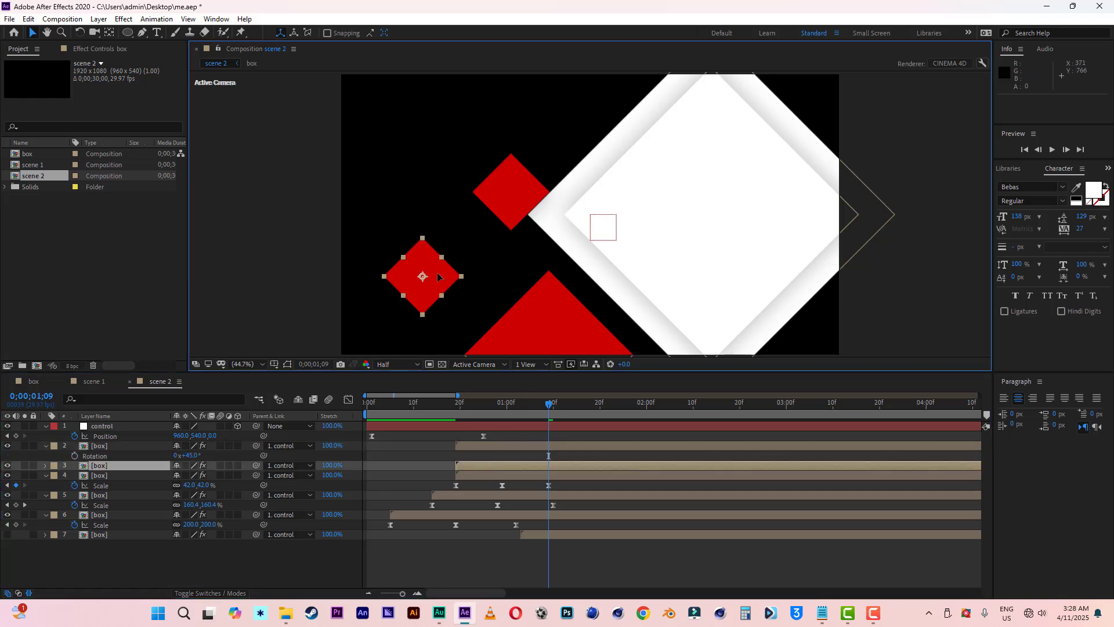
key("r")
left_click(75, 475)
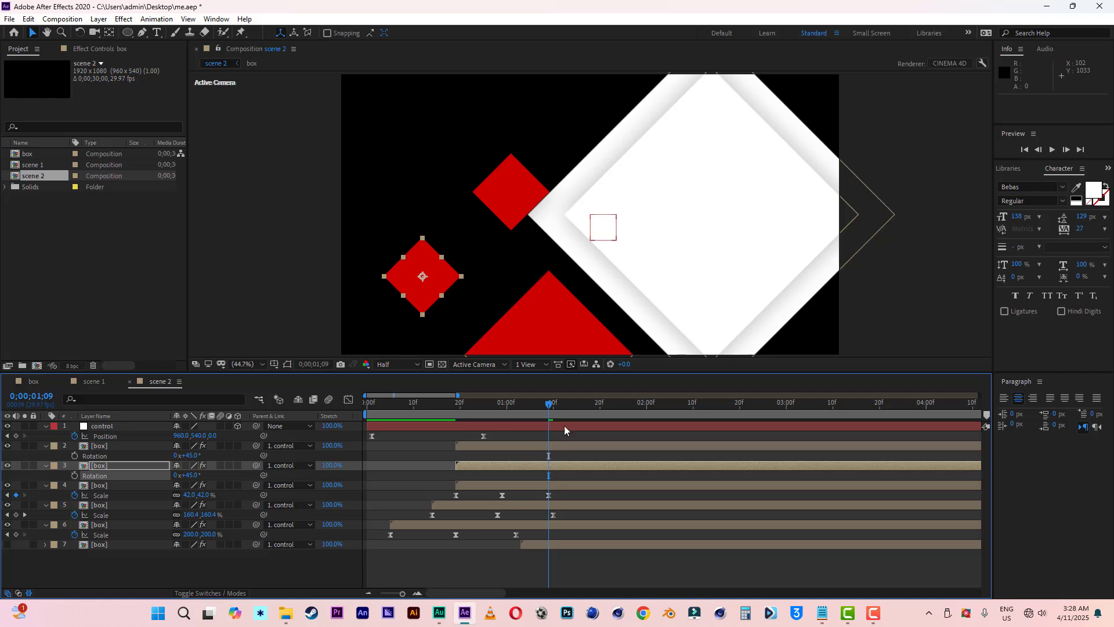
left_click_drag(425, 405, 587, 425)
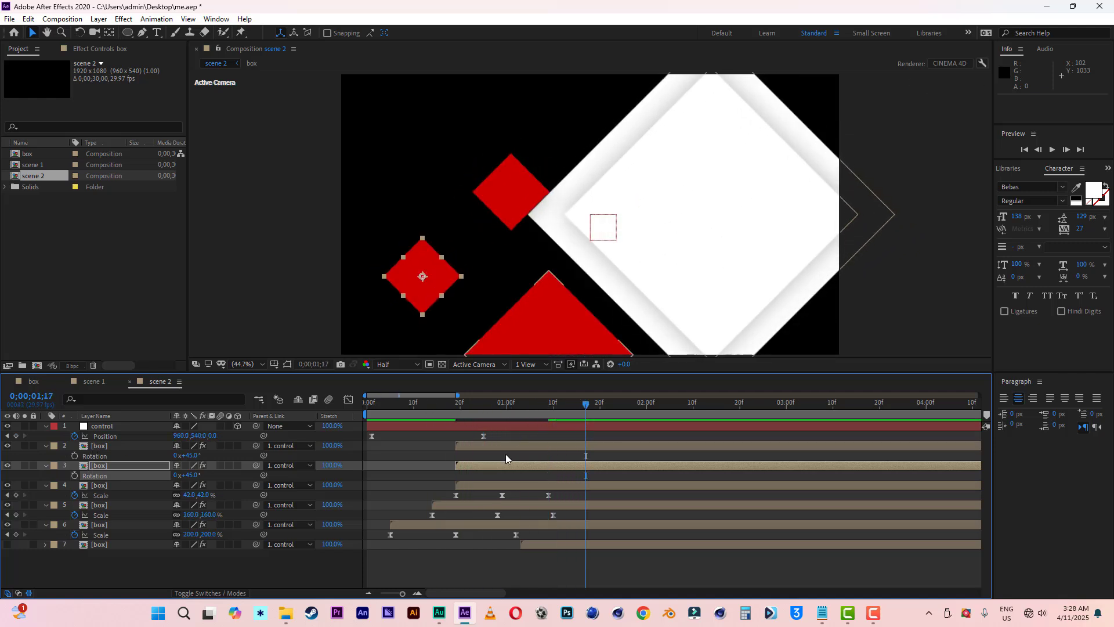
Duplicate the leftmost red box and move the copy horizontally to about -352, 237, right beside the original.
left_click(520, 447)
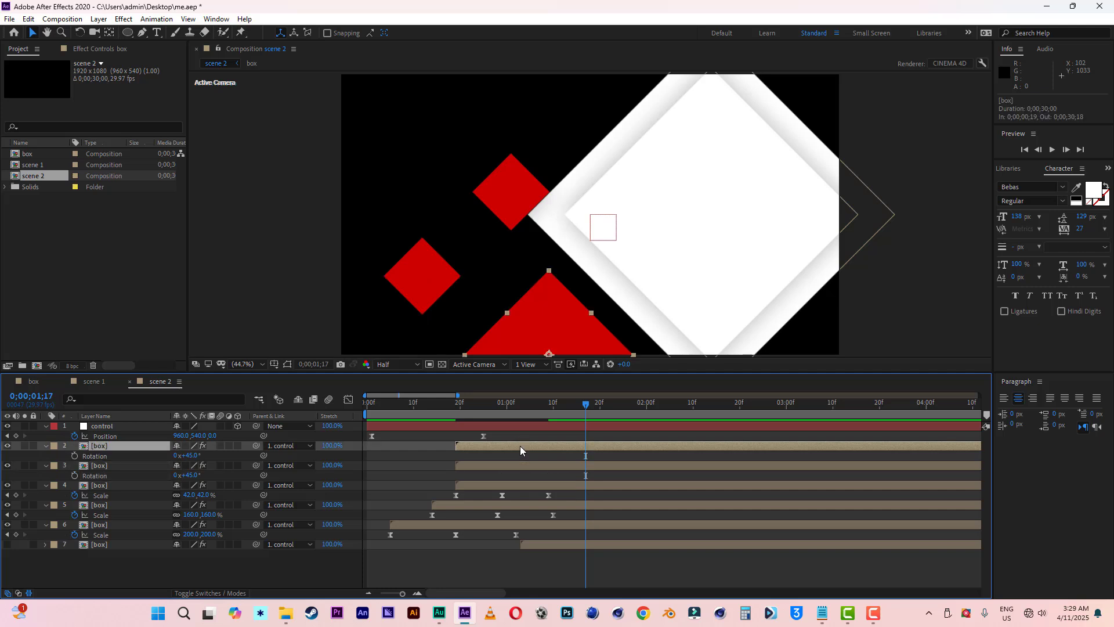
left_click(478, 466)
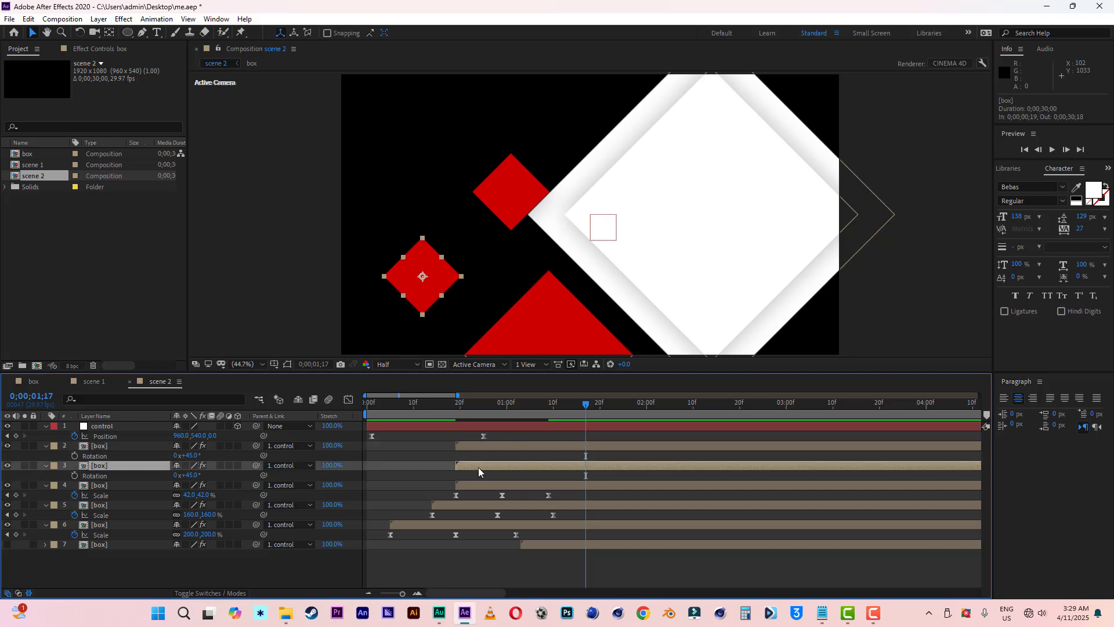
key("ctrl+d")
left_click_drag(423, 276, 499, 276)
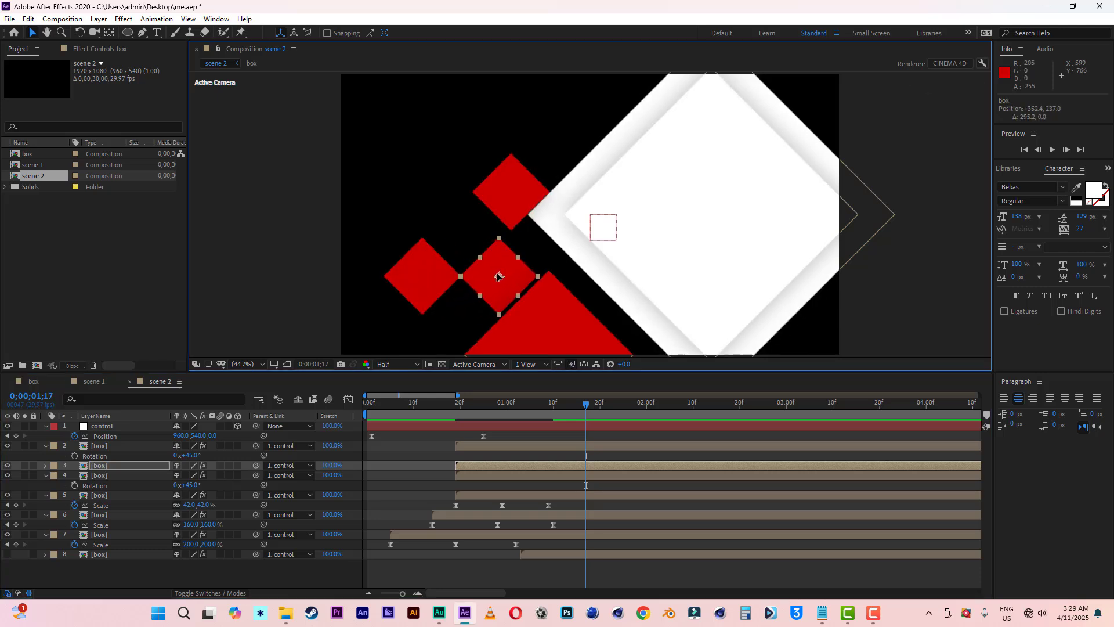
Set the new copy's scale to 35% at its 0;00;01;09 keyframe and centre it between the other red boxes.
key("s")
left_click_drag(586, 404, 548, 407)
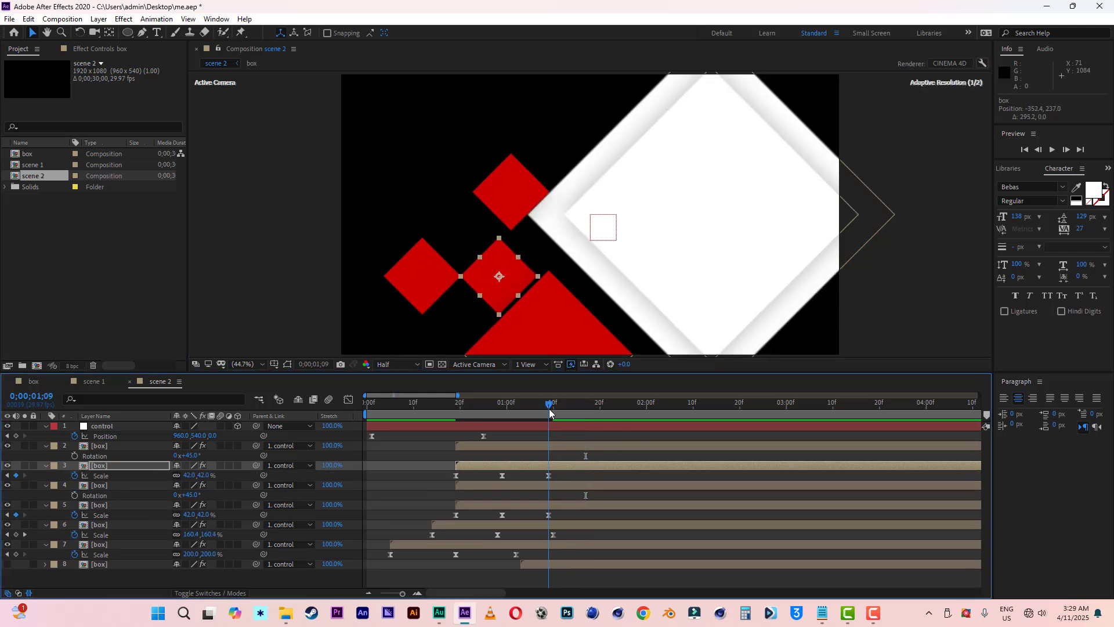
left_click_drag(207, 475, 203, 476)
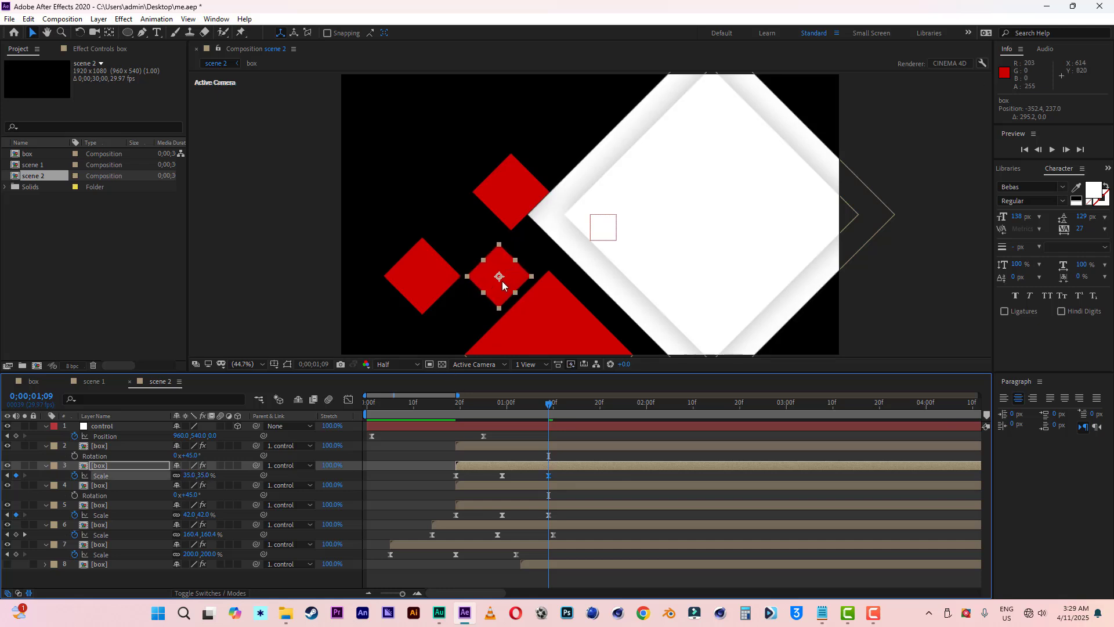
left_click_drag(503, 279, 505, 280)
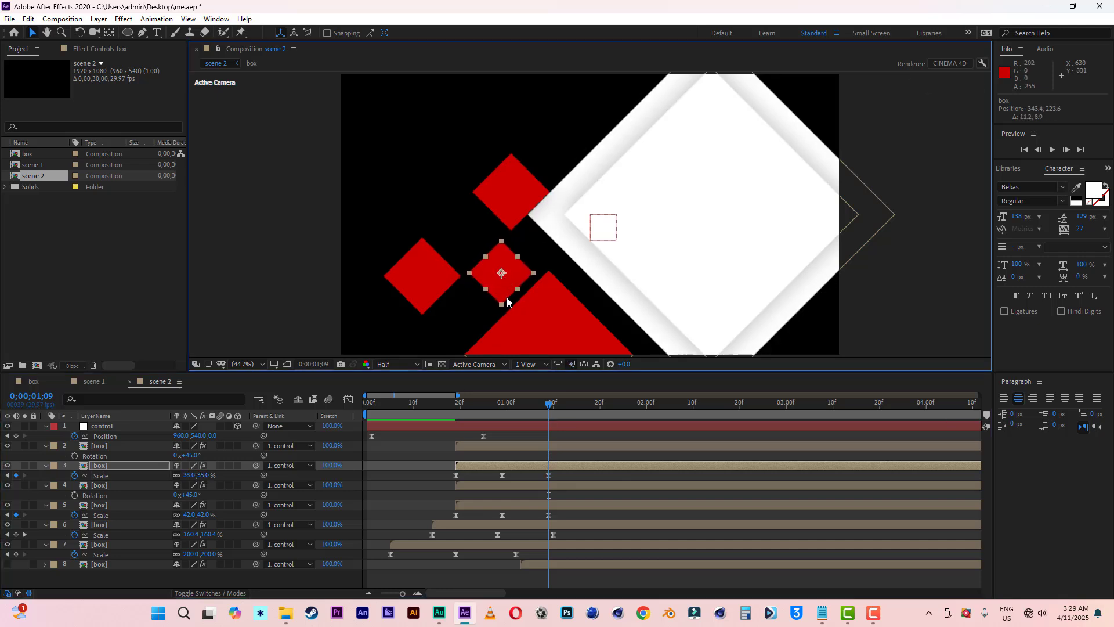
Stretch the scale keyframes of all four red boxes proportionally to end at about 0;00;01;21 and preview the animation.
left_click(103, 445)
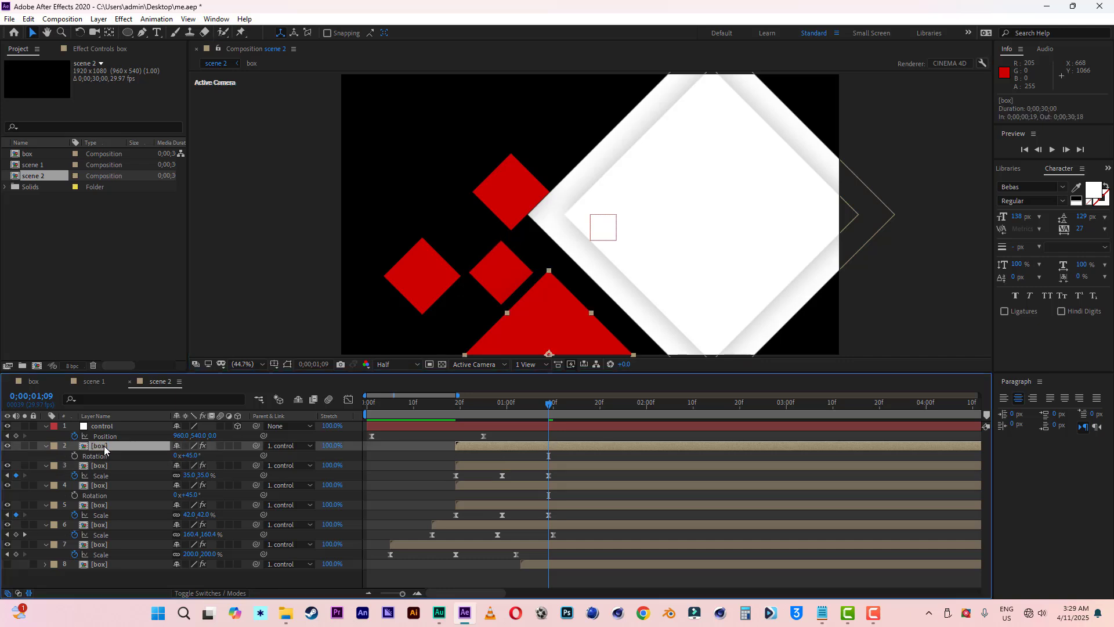
left_click(479, 507, "shift")
key("s")
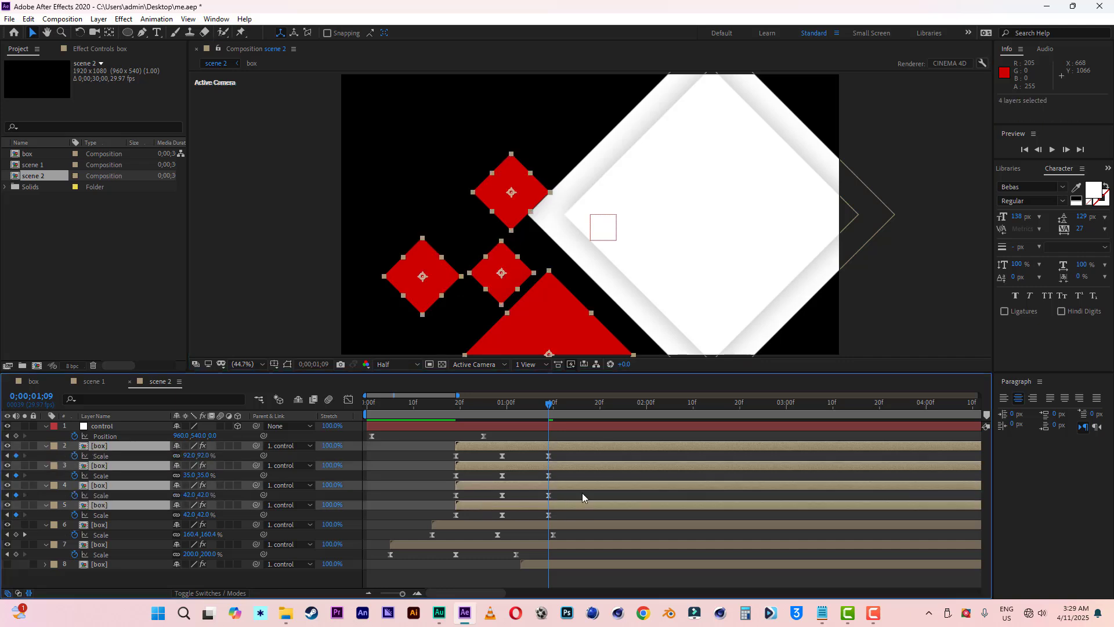
left_click_drag(561, 452, 438, 514)
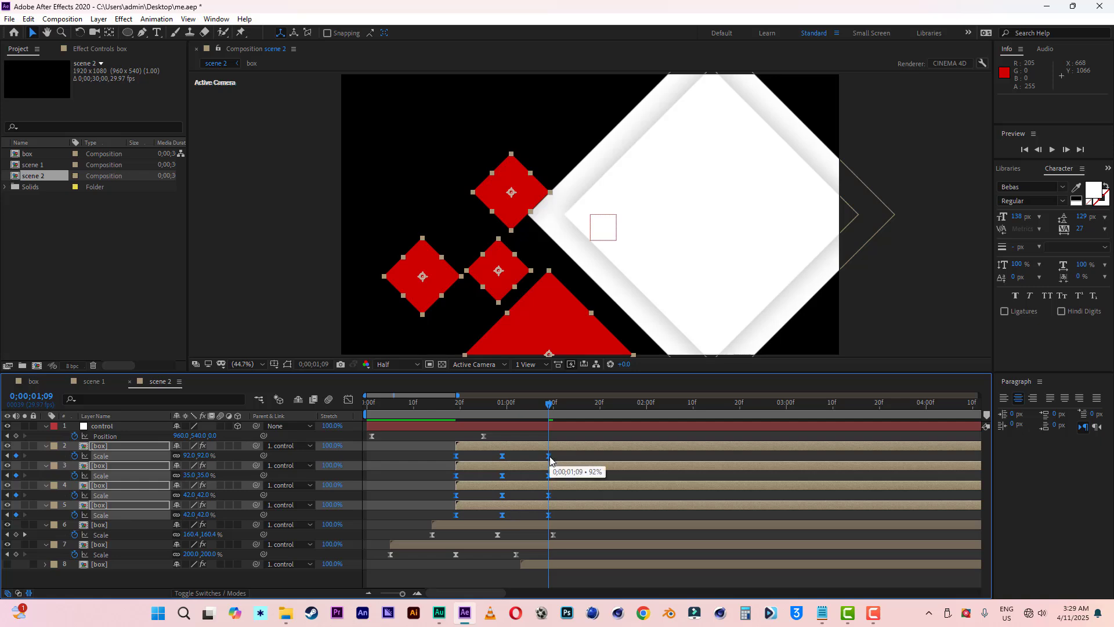
left_click_drag(550, 460, 606, 462)
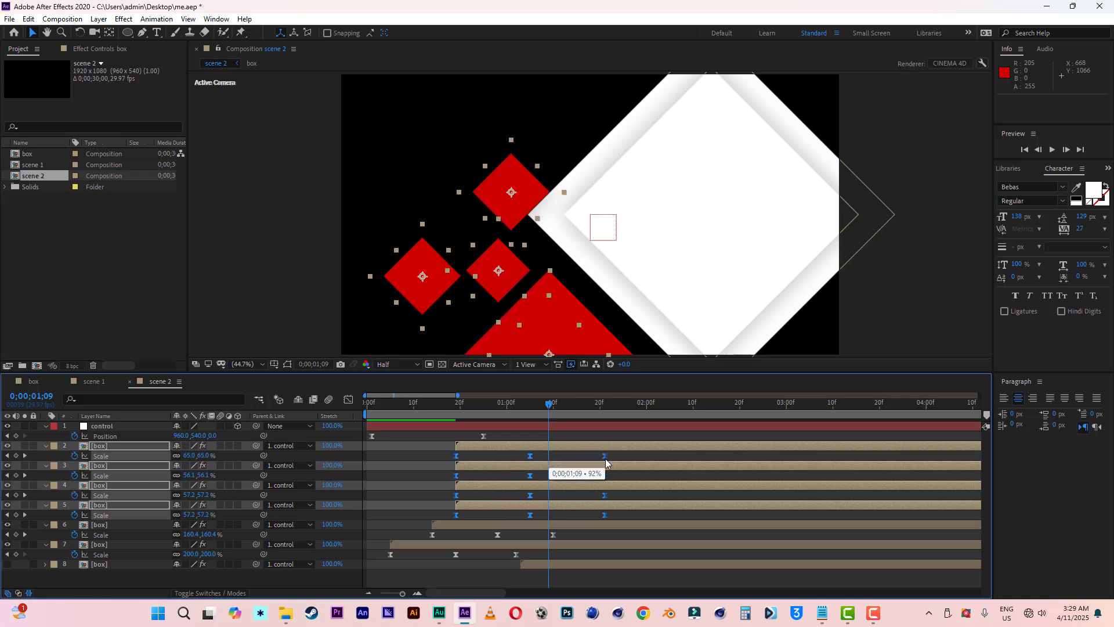
left_click(442, 402)
key("space")
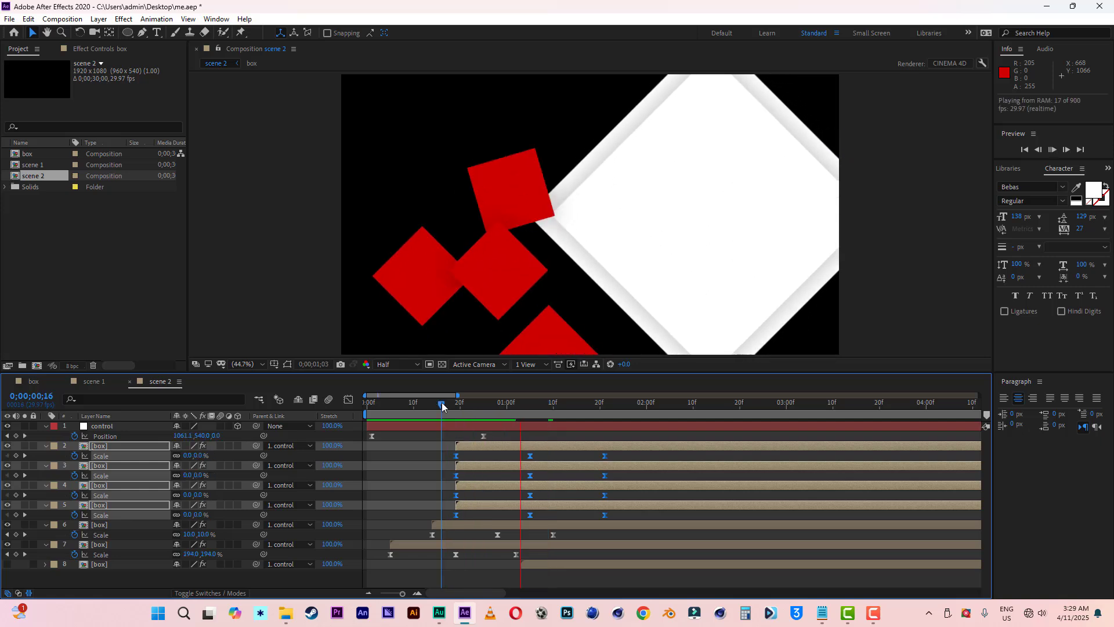
key("space")
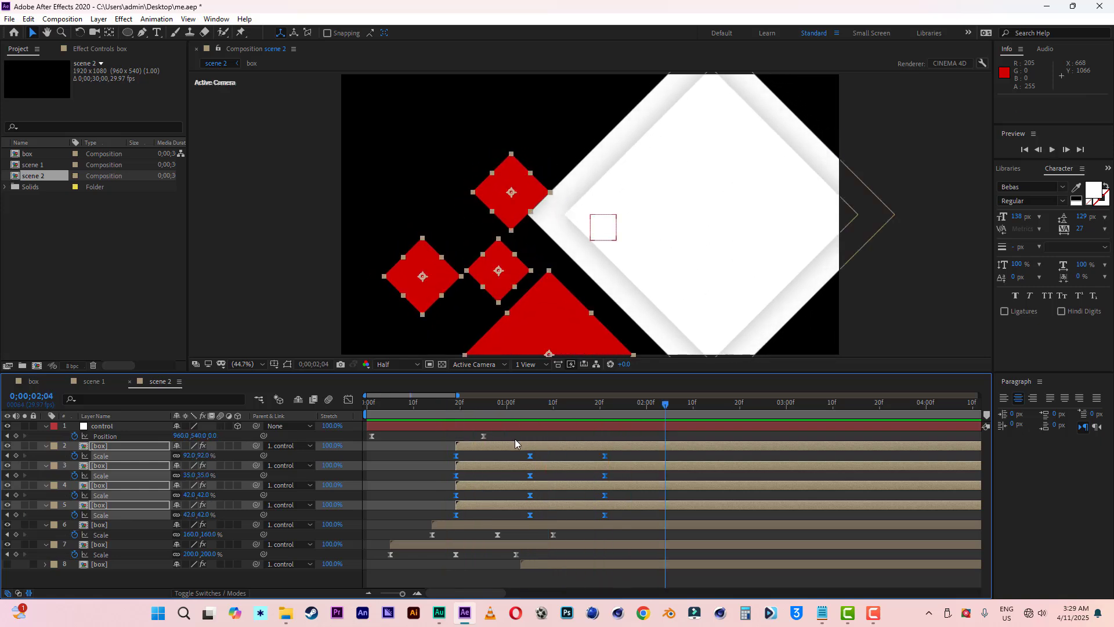
Shift the four red box layers together to start at 0;00;00;00 and preview the animation from the start.
left_click_drag(512, 444, 425, 448)
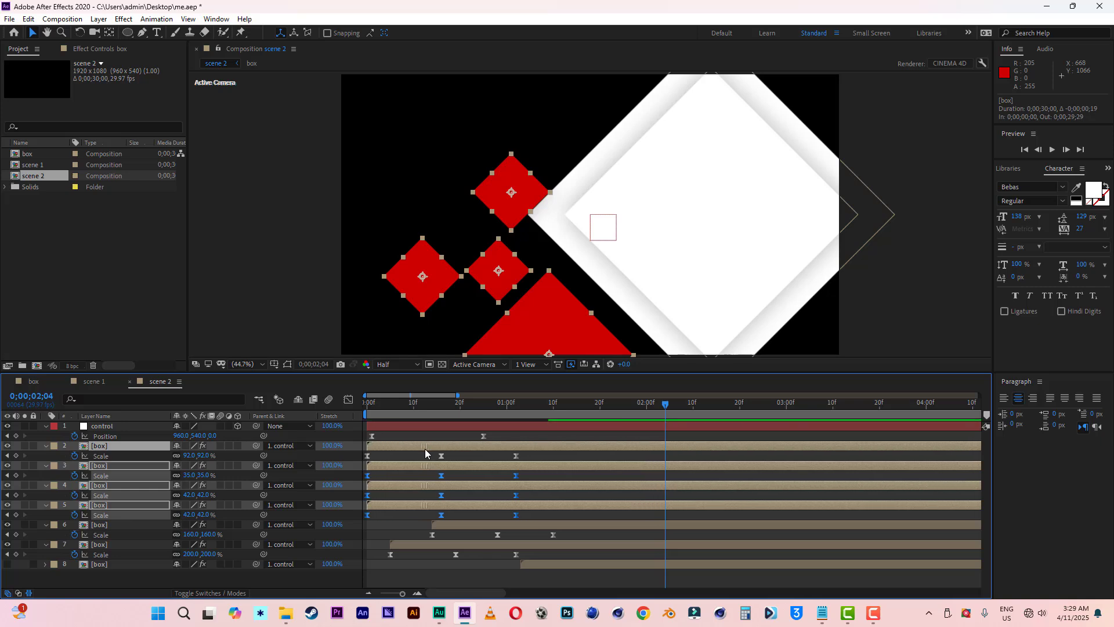
left_click_drag(387, 401, 346, 405)
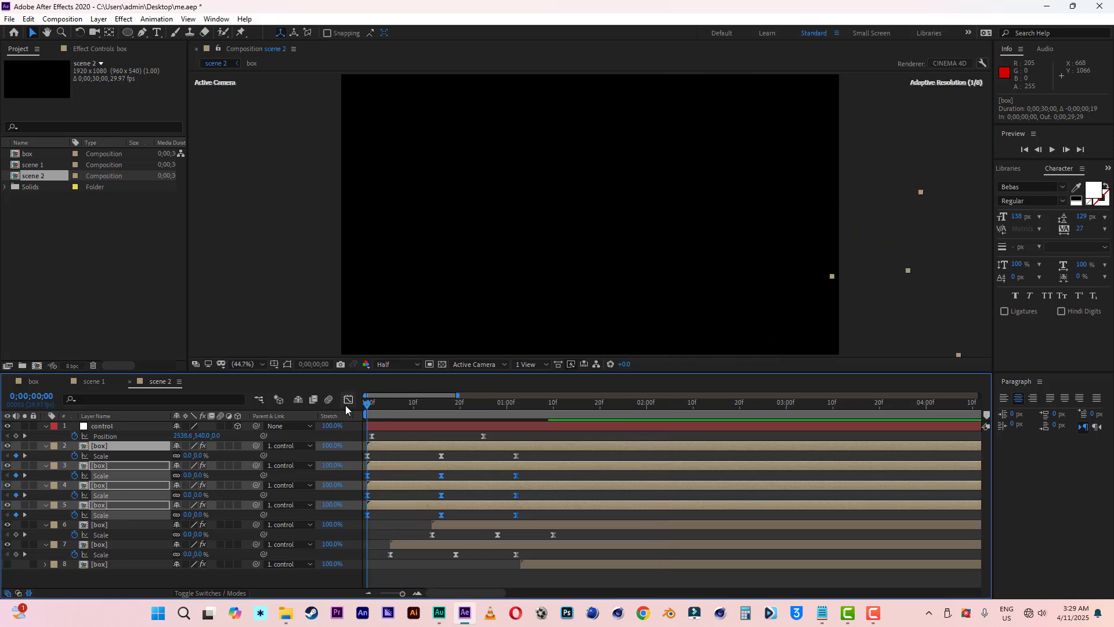
key("space")
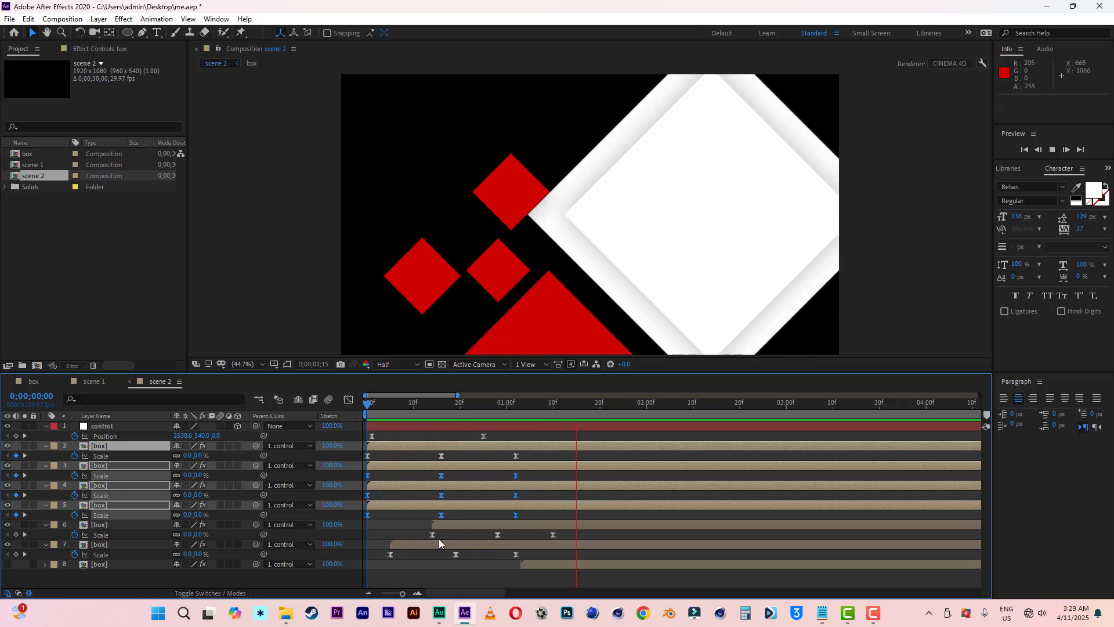
left_click(388, 529)
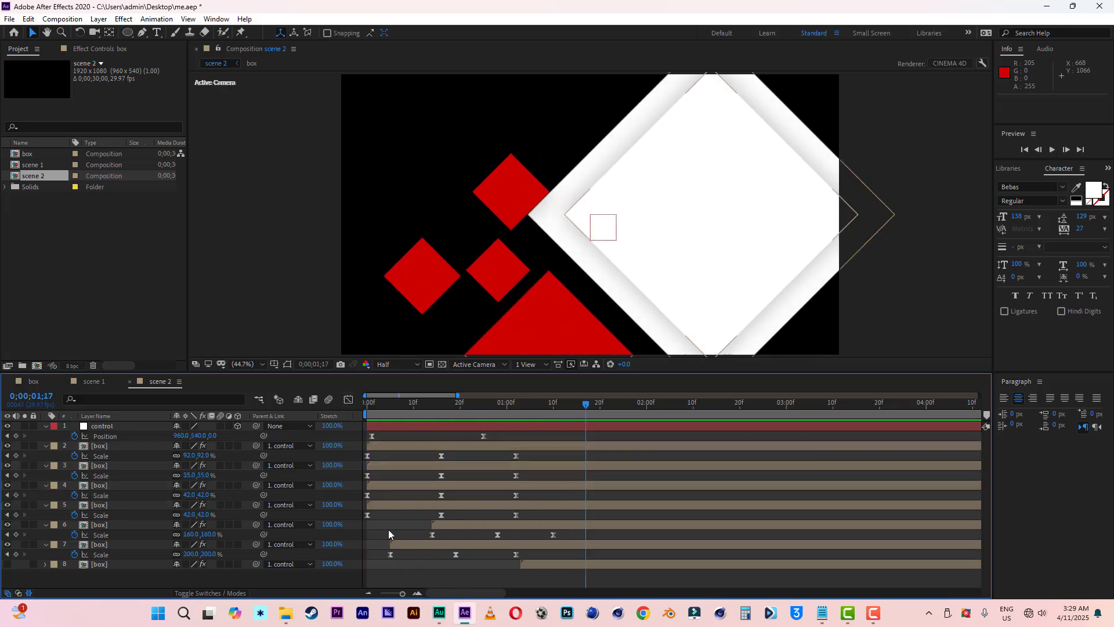
Stagger the red boxes by starting layer 2 at about 0;00;00;11 and layer 3 at 0;00;00;07.
left_click(388, 447)
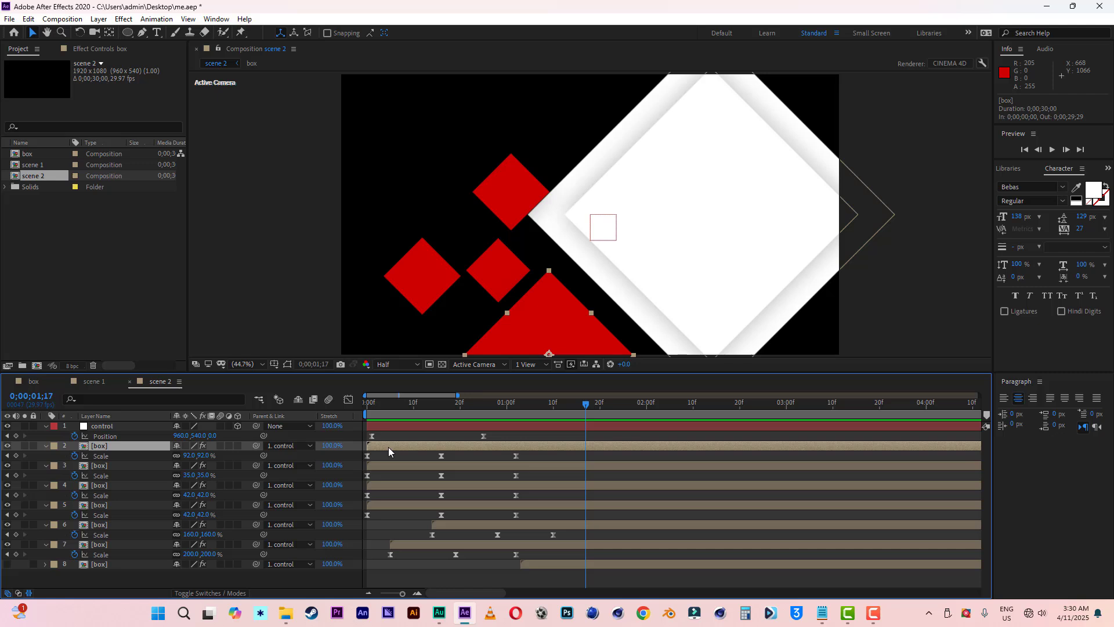
left_click_drag(388, 447, 448, 465)
left_click(414, 464)
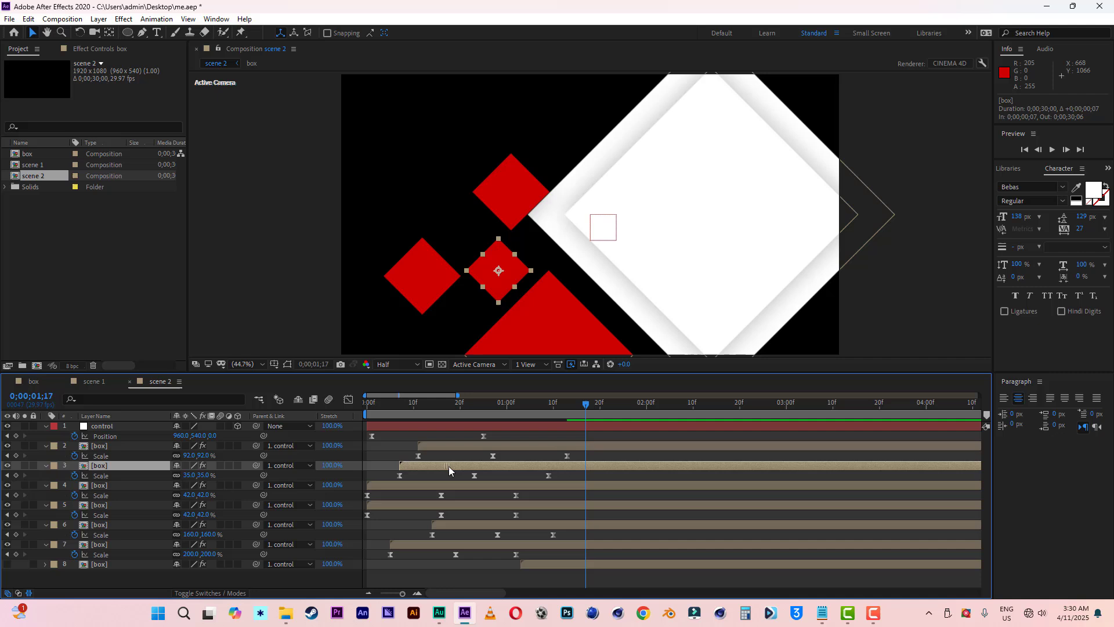
Delay the animated box layers 3 and 2 so they start at about frames 10 and 16, and scrub through the opening.
left_click_drag(424, 470, 473, 447)
left_click(422, 485)
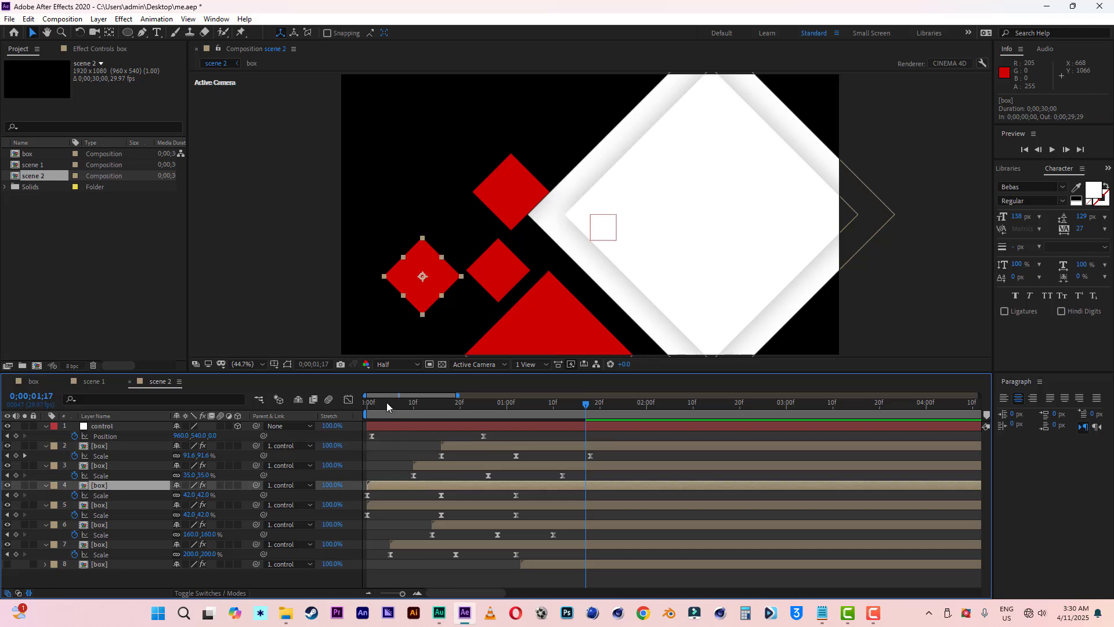
left_click(373, 405)
left_click_drag(374, 410, 446, 411)
Set box layer 3's middle Scale keyframe at 0;00;00;26 to 34%.
left_click(485, 465)
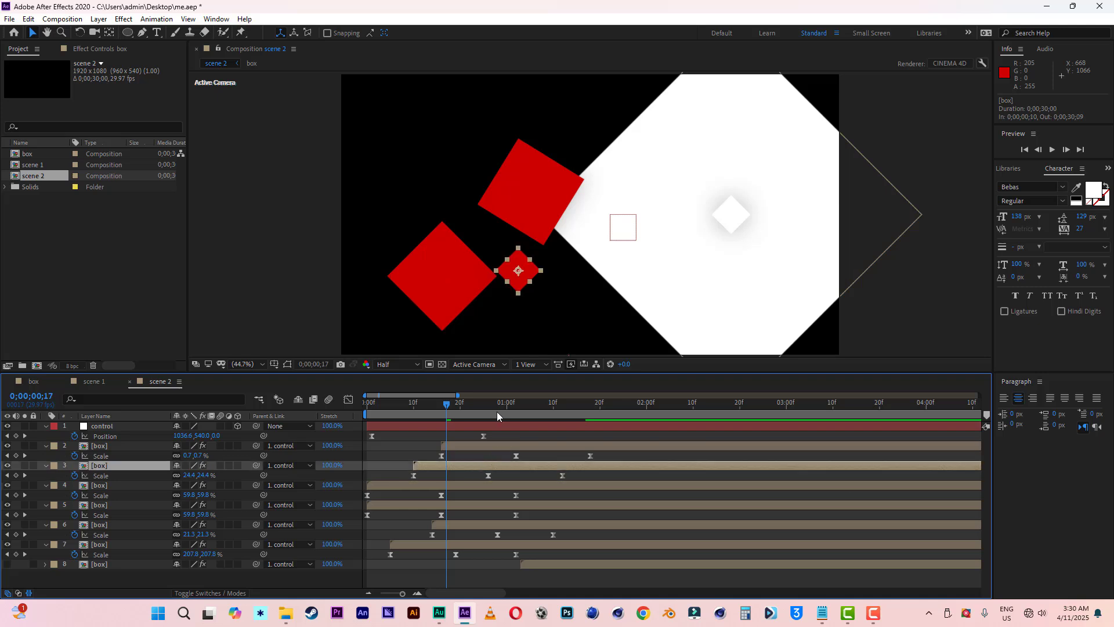
left_click(488, 407)
left_click(488, 475)
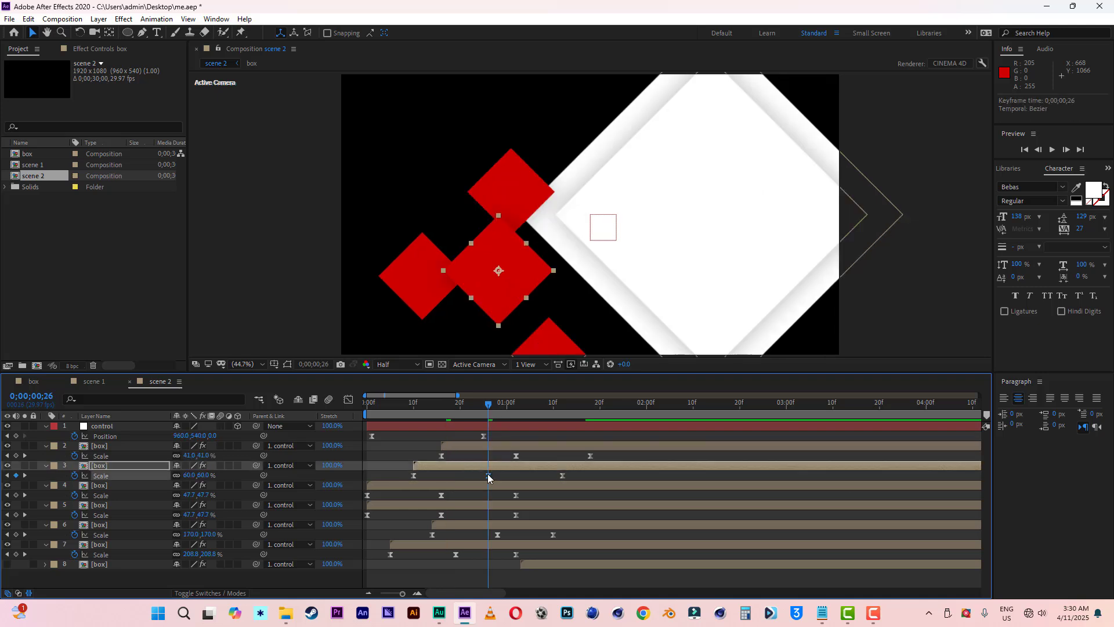
left_click_drag(203, 475, 188, 474)
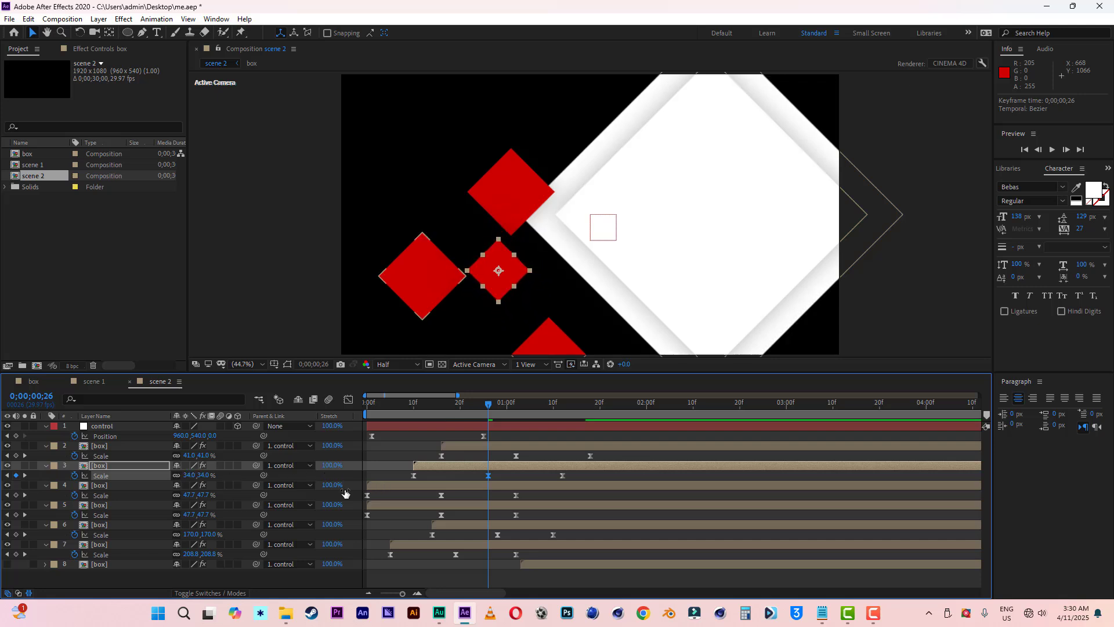
Preview the scene 2 animation from the start and save the project.
key("space")
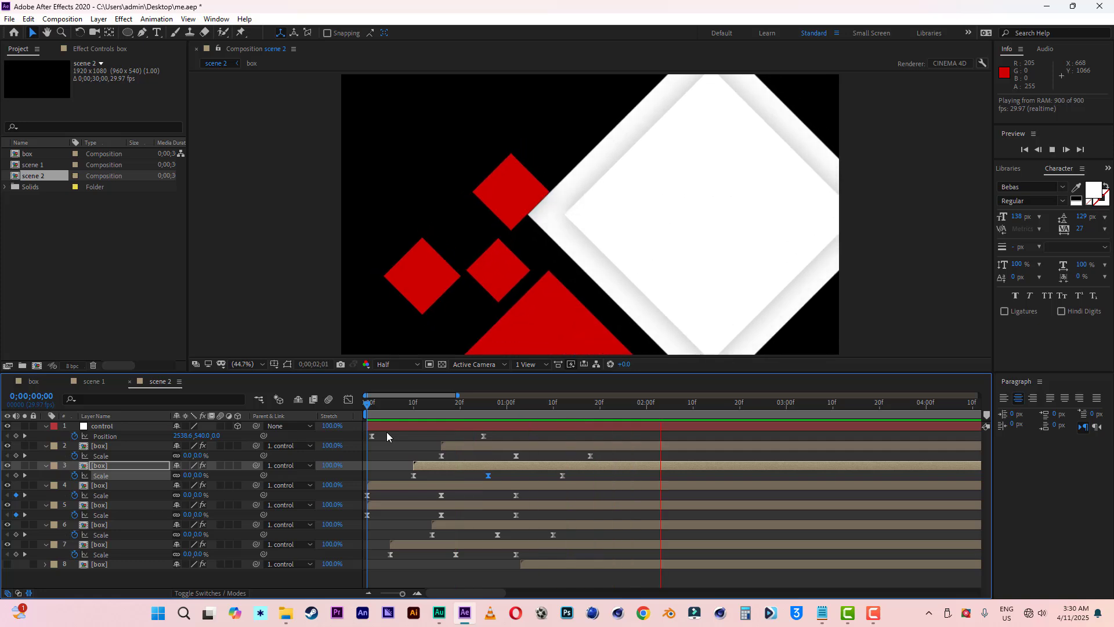
key("space")
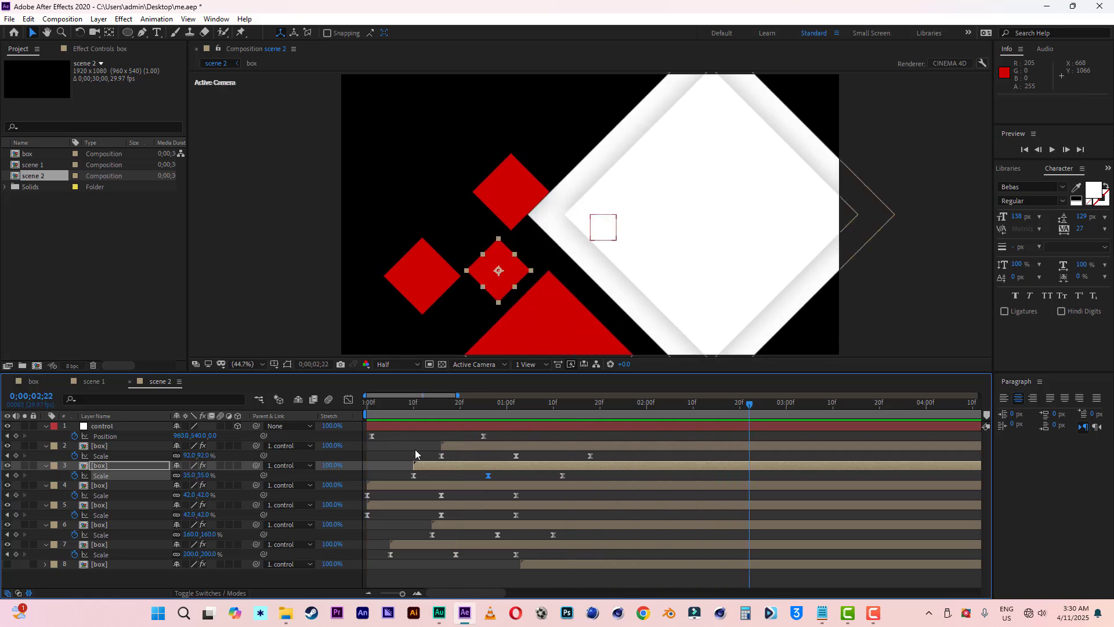
left_click(10, 18)
left_click(26, 127)
Collapse the Scale properties of box layers 2 through 6.
left_click(46, 445)
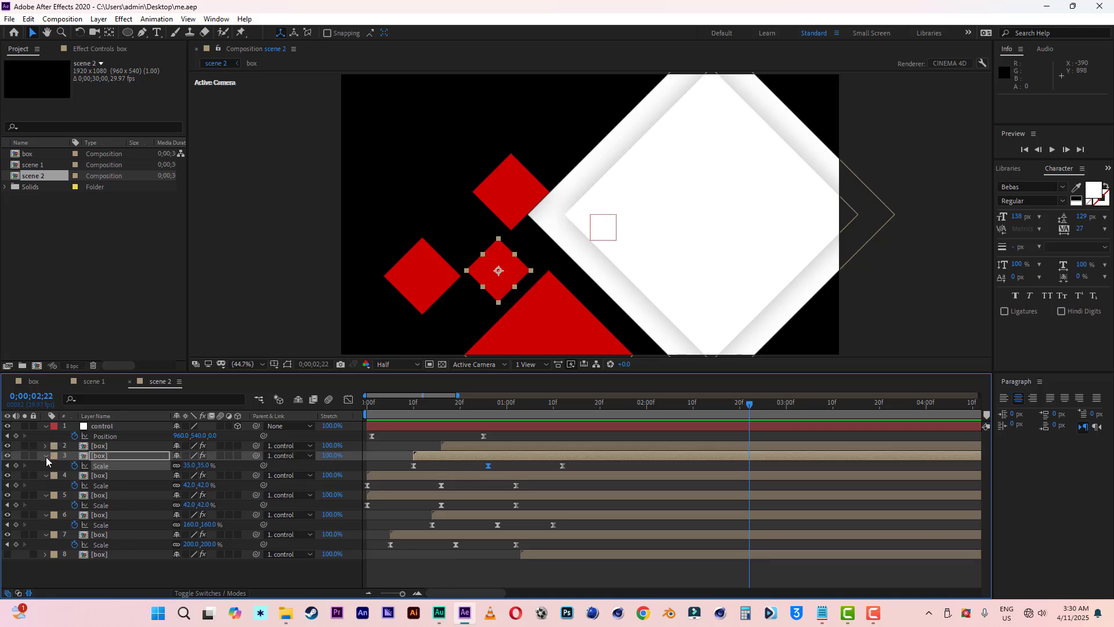
left_click(46, 456)
left_click(47, 466)
left_click(48, 476)
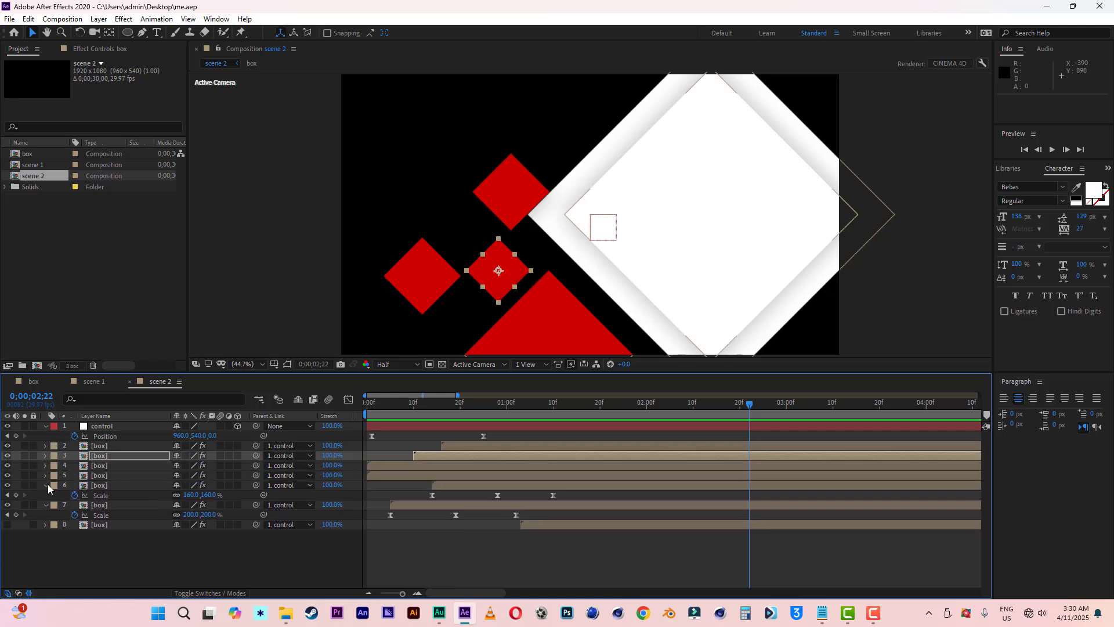
left_click(47, 485)
Set the opacity of the four red box layers, 2 through 5, to 80% and save the project.
left_click(102, 495)
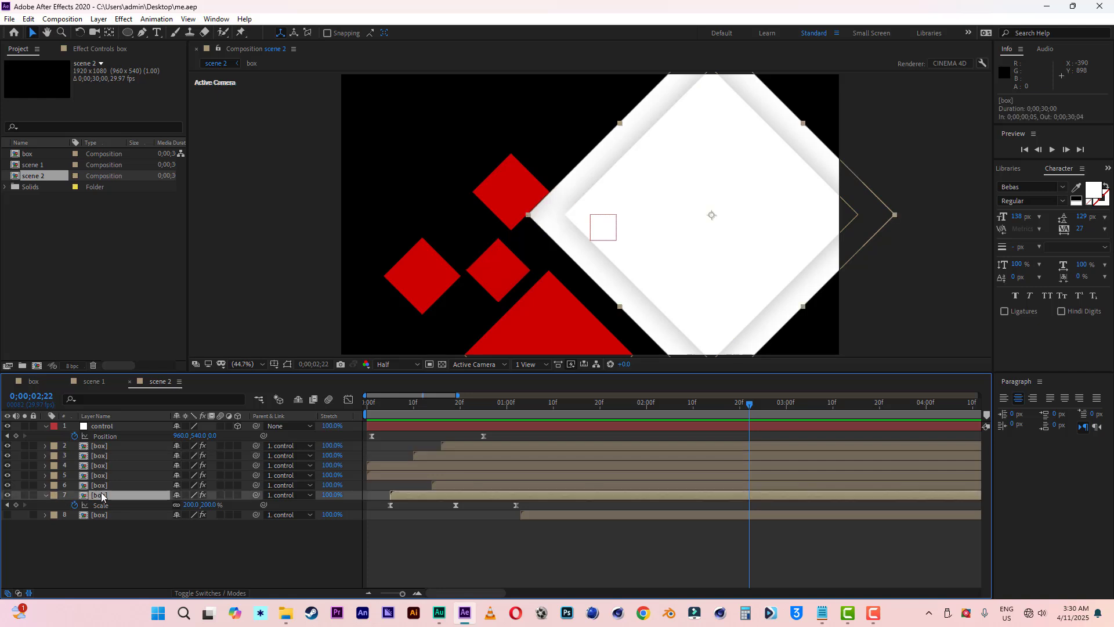
left_click(100, 485)
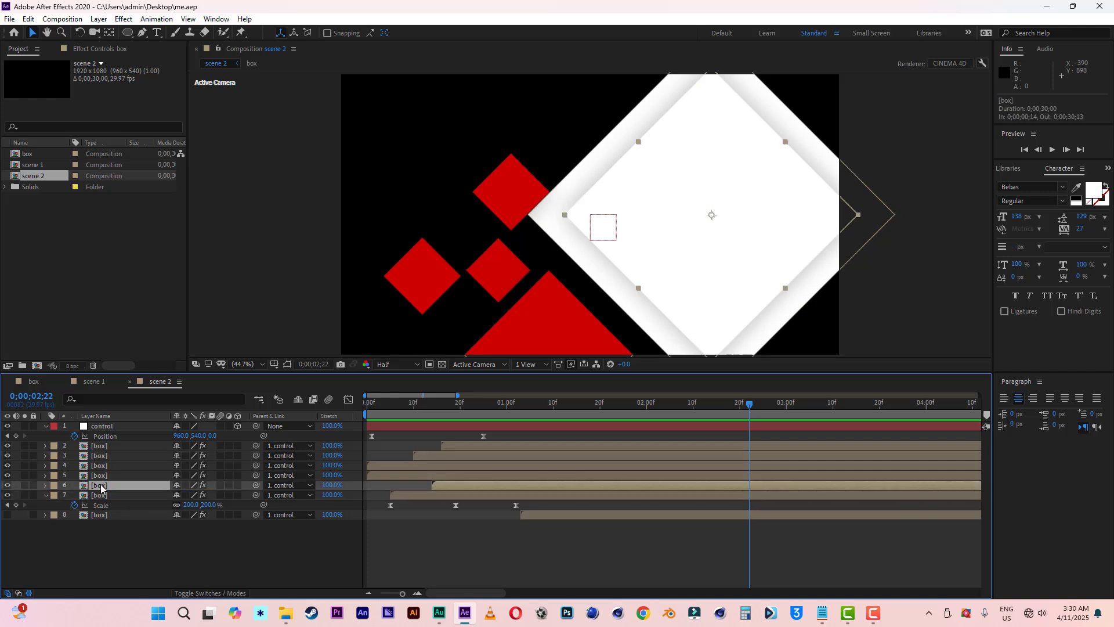
left_click(100, 475)
left_click(102, 446, "shift")
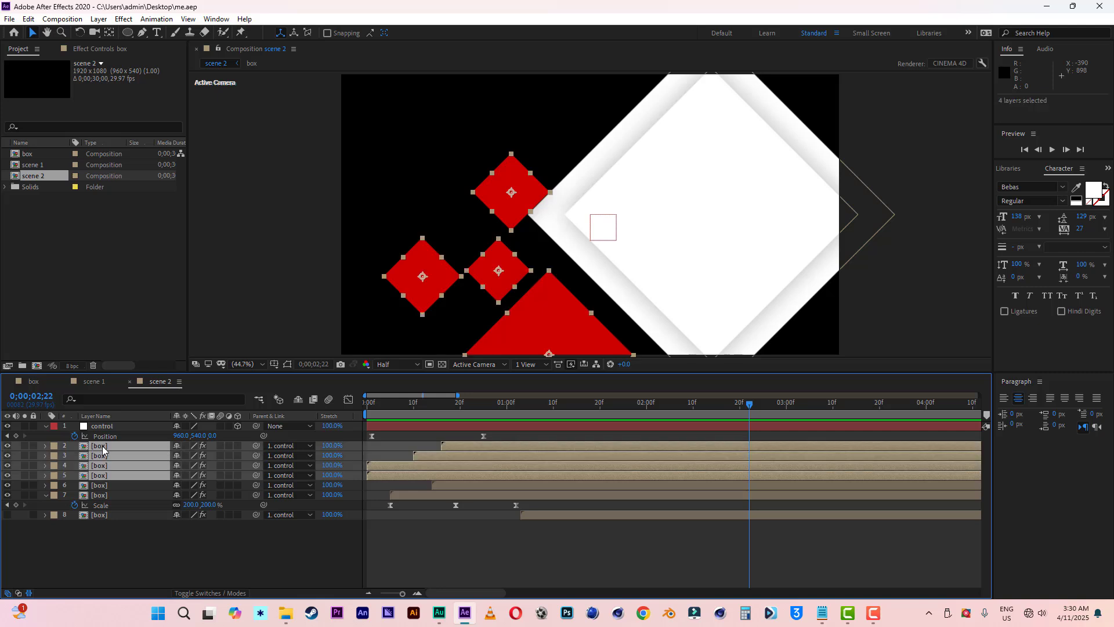
key("t")
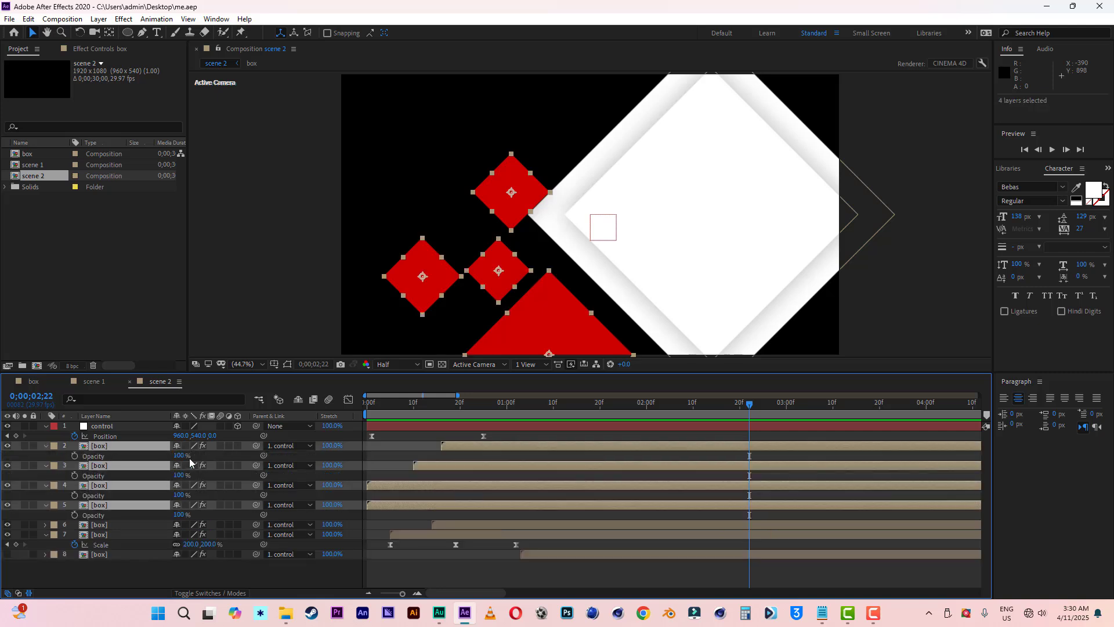
left_click(180, 455)
type("80")
left_click(158, 570)
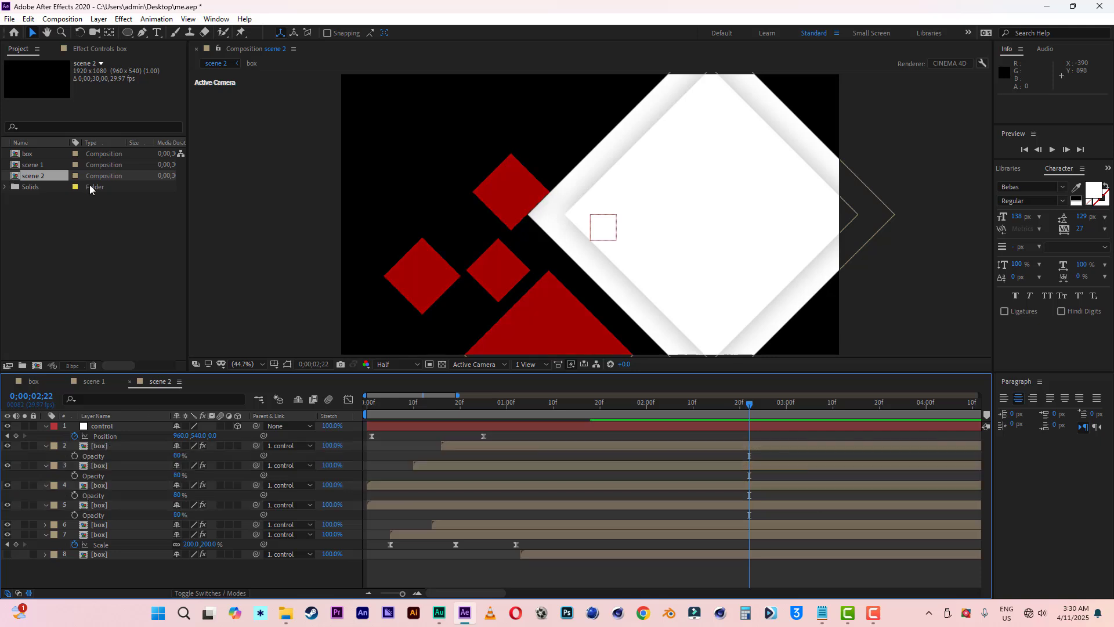
left_click(9, 19)
left_click(23, 127)
Import all three images from the travel mag folder into the project.
left_click(287, 614)
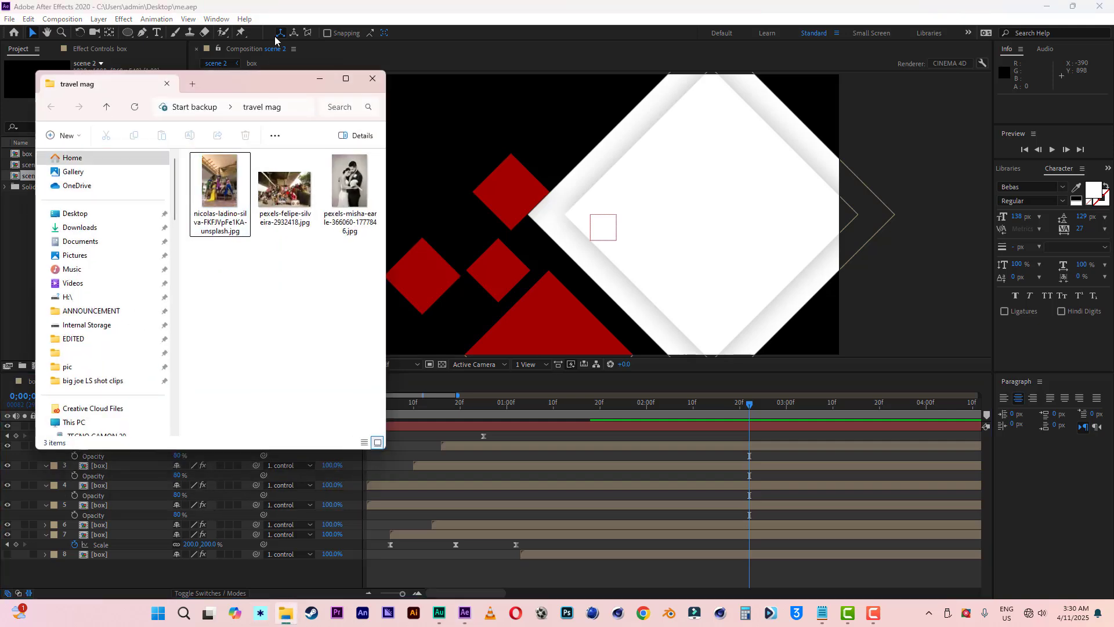
left_click_drag(249, 80, 443, 68)
left_click_drag(422, 256, 541, 154)
left_click_drag(420, 173, 37, 292)
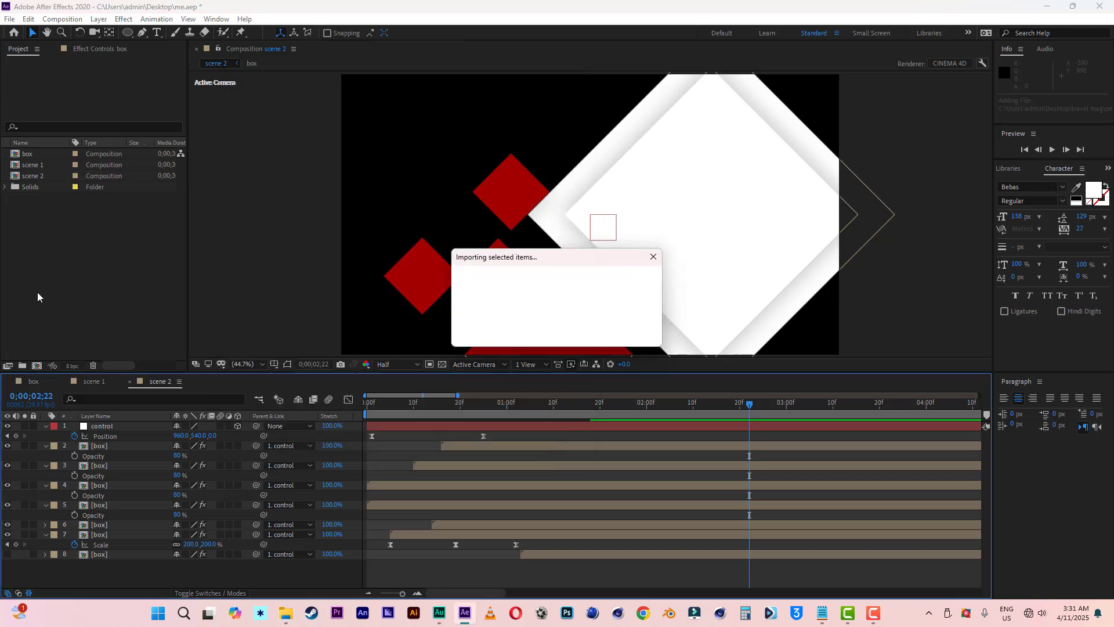
Try the wedding couple photo directly beneath box layer 6, toggling its visibility and scaling it to 50%.
left_click(33, 186)
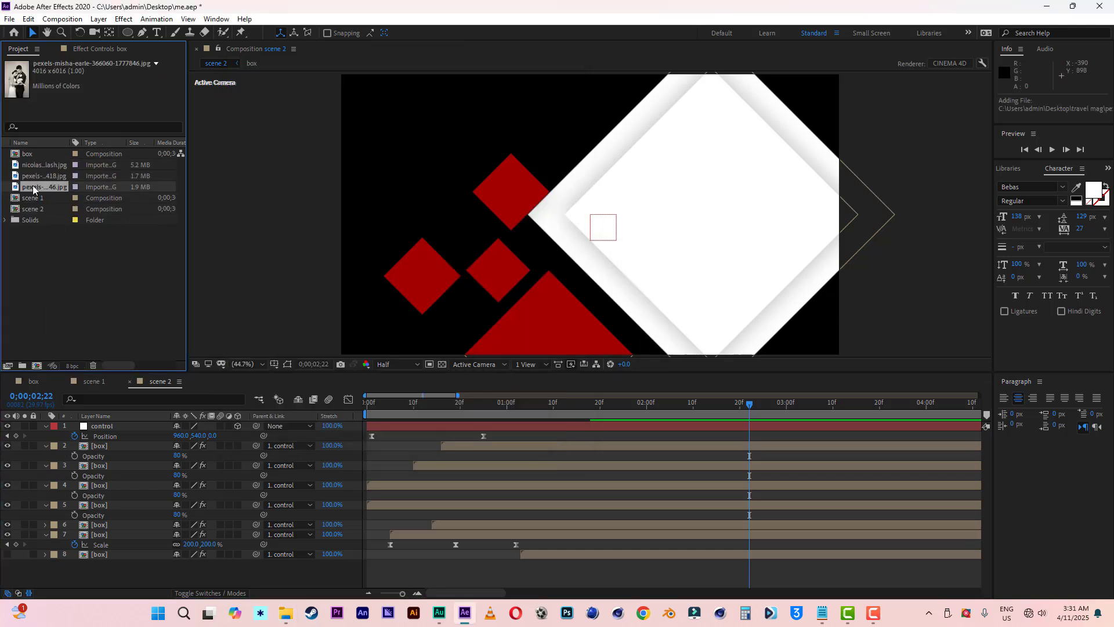
left_click_drag(33, 188, 127, 533)
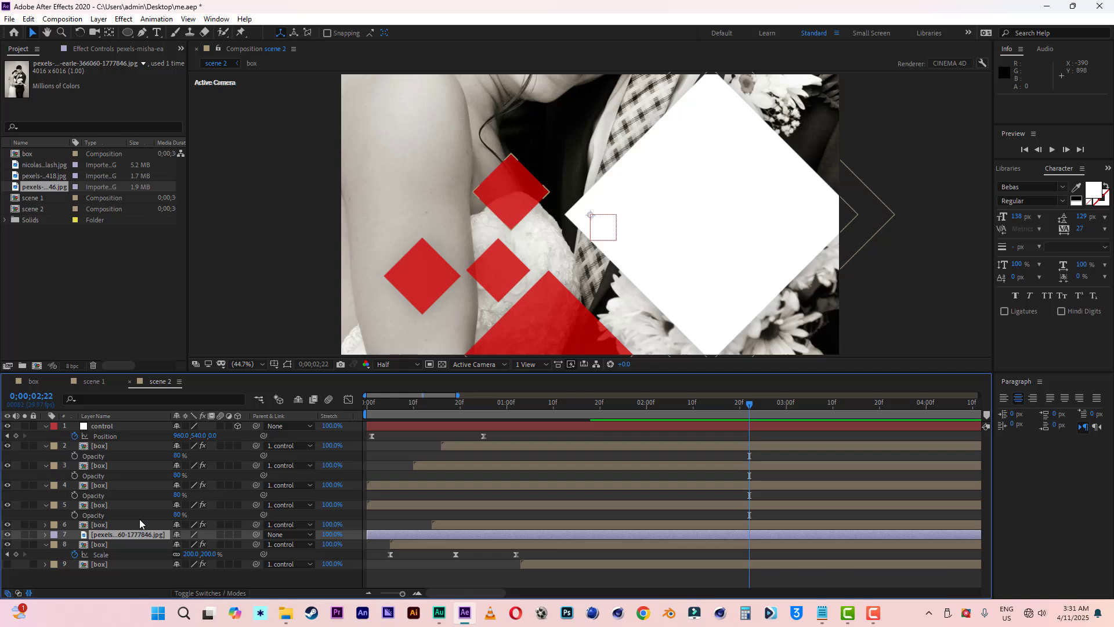
left_click(8, 535)
left_click(7, 535)
left_click(8, 536)
left_click(8, 536)
key("s")
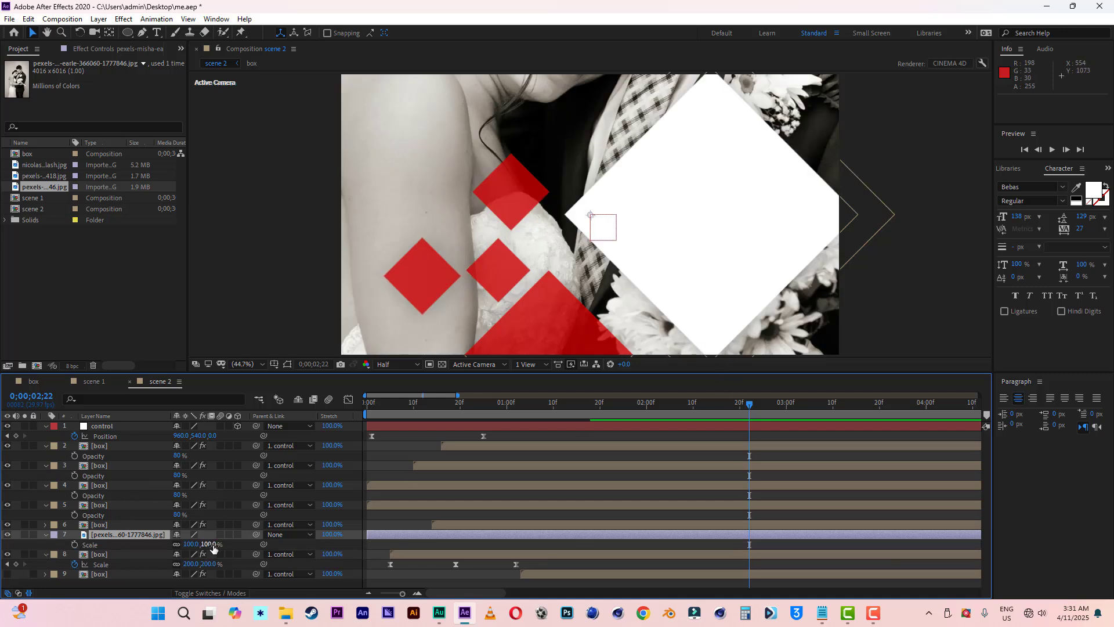
left_click_drag(211, 544, 184, 545)
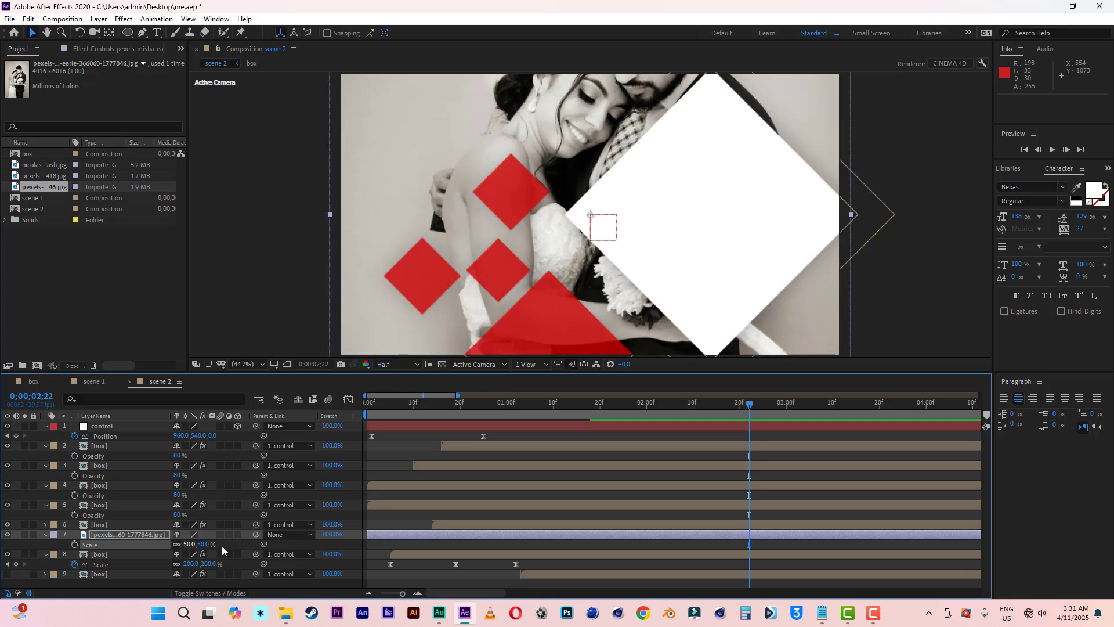
left_click(232, 593)
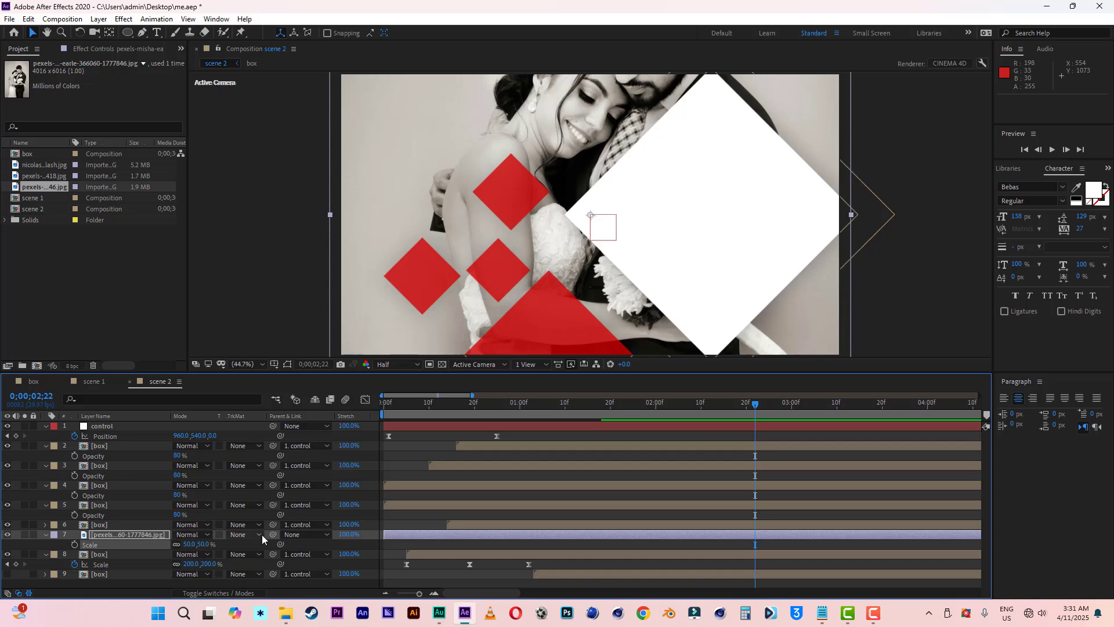
Try an Alpha Matte from box layer 6 on the wedding photo, and delete the photo layer.
left_click(245, 535)
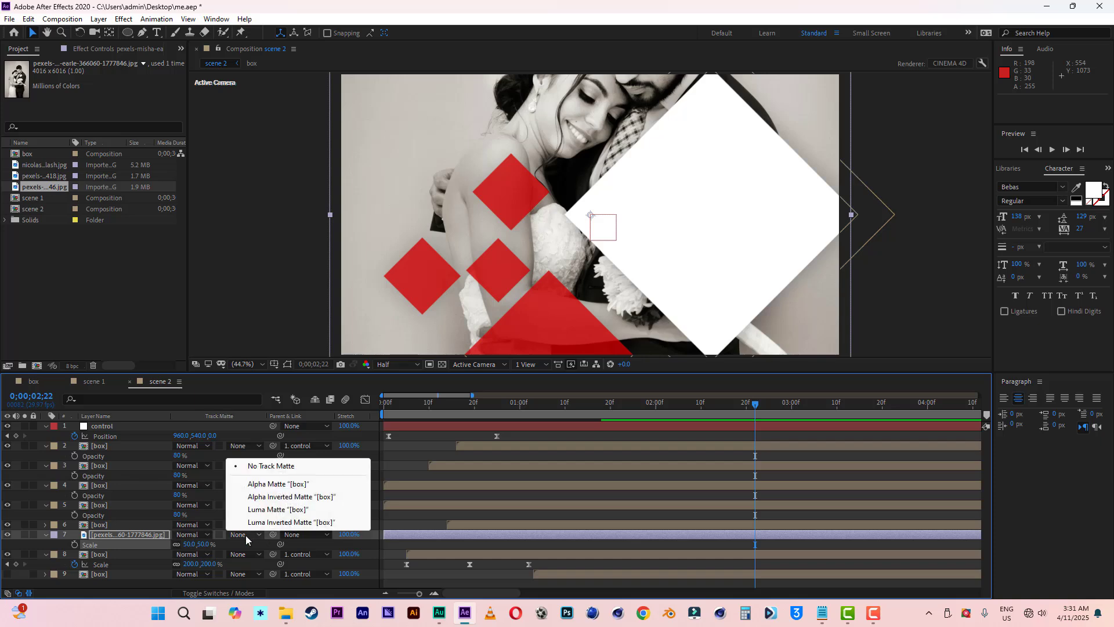
left_click(288, 485)
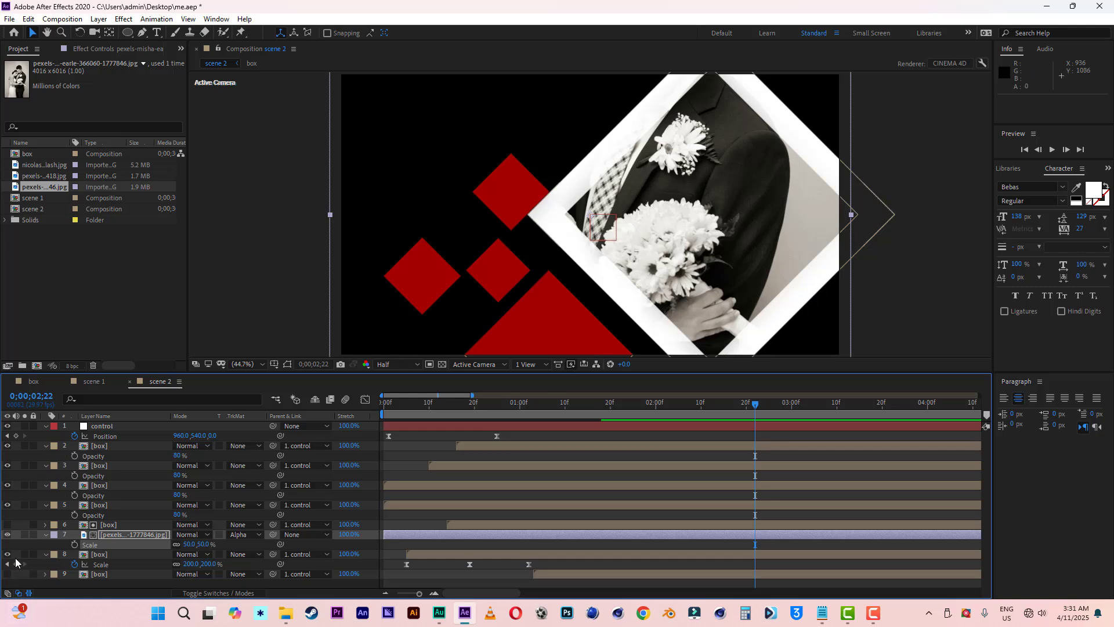
key("Delete")
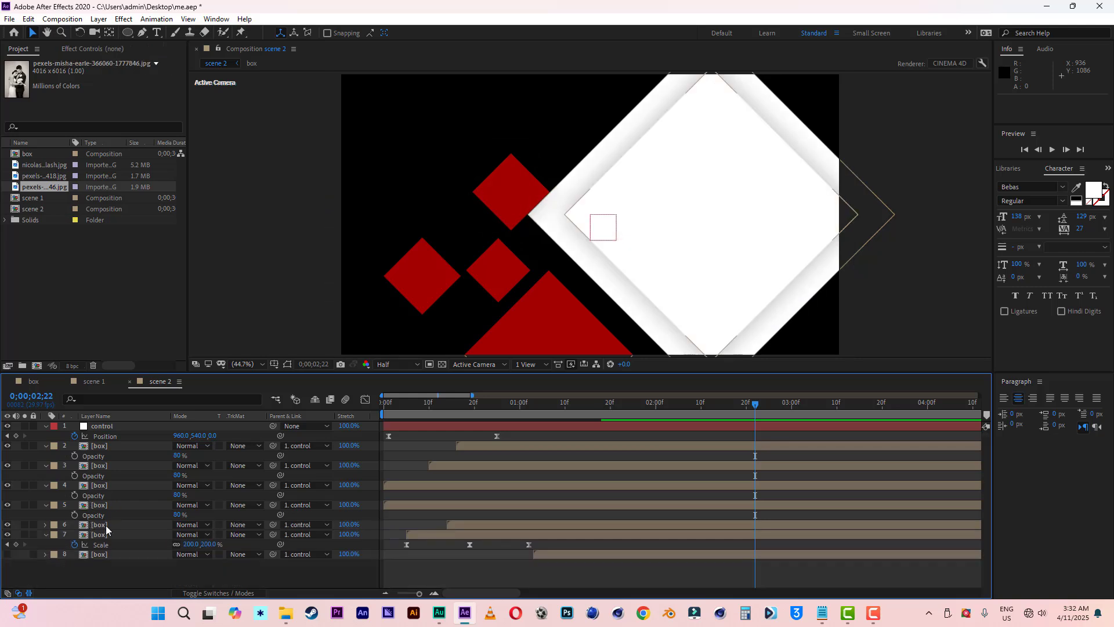
Duplicate box layer 6 and place the wedding couple photo between the two copies.
left_click(102, 526)
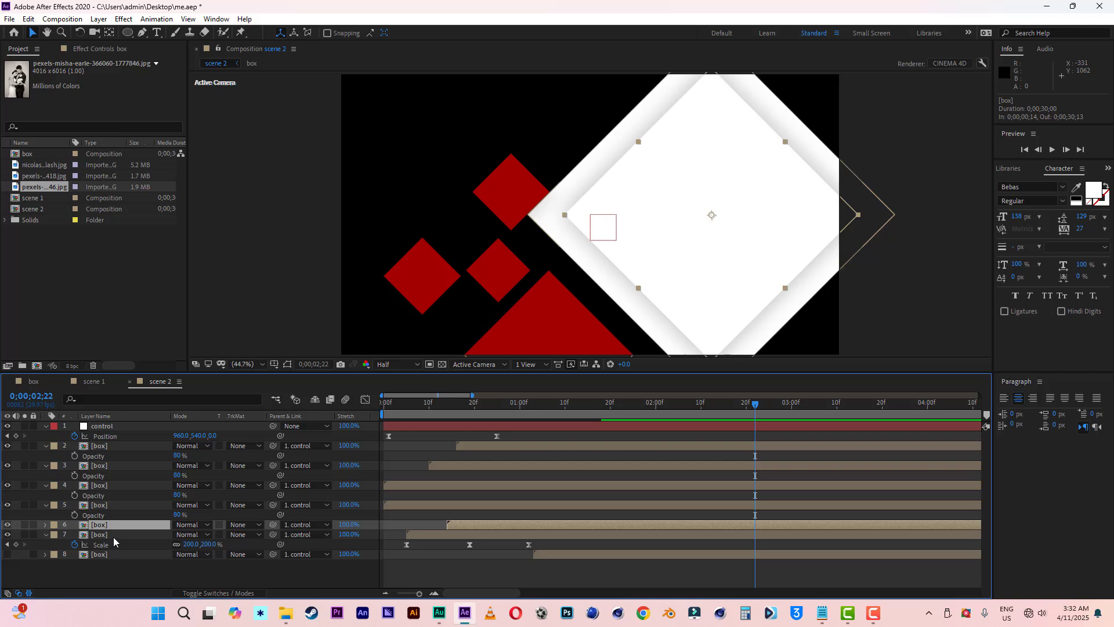
key("ctrl+d")
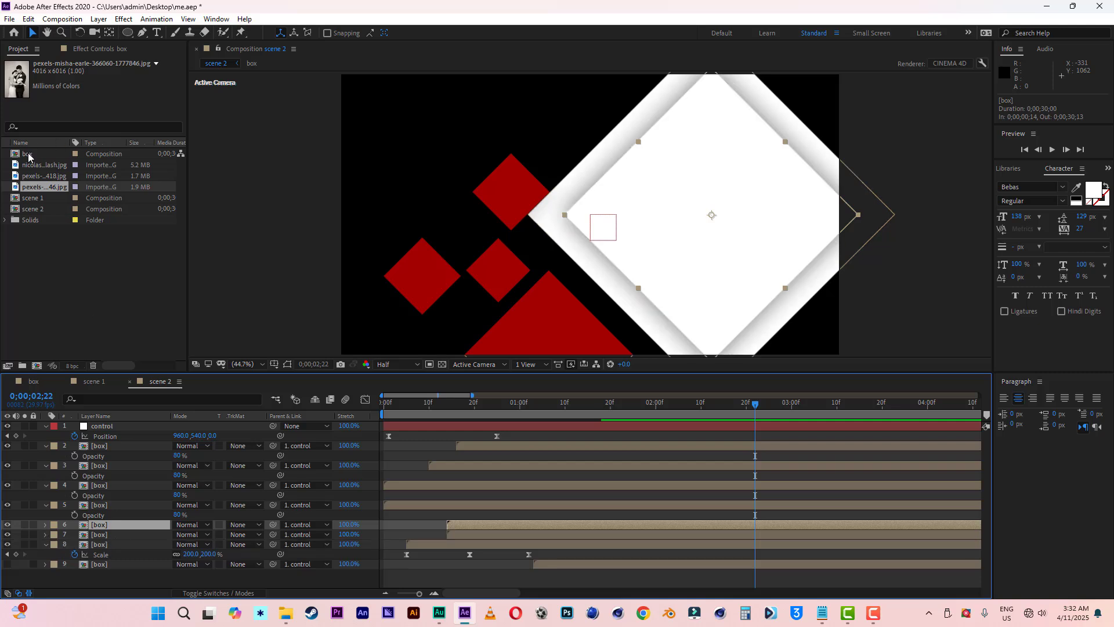
left_click_drag(39, 191, 97, 537)
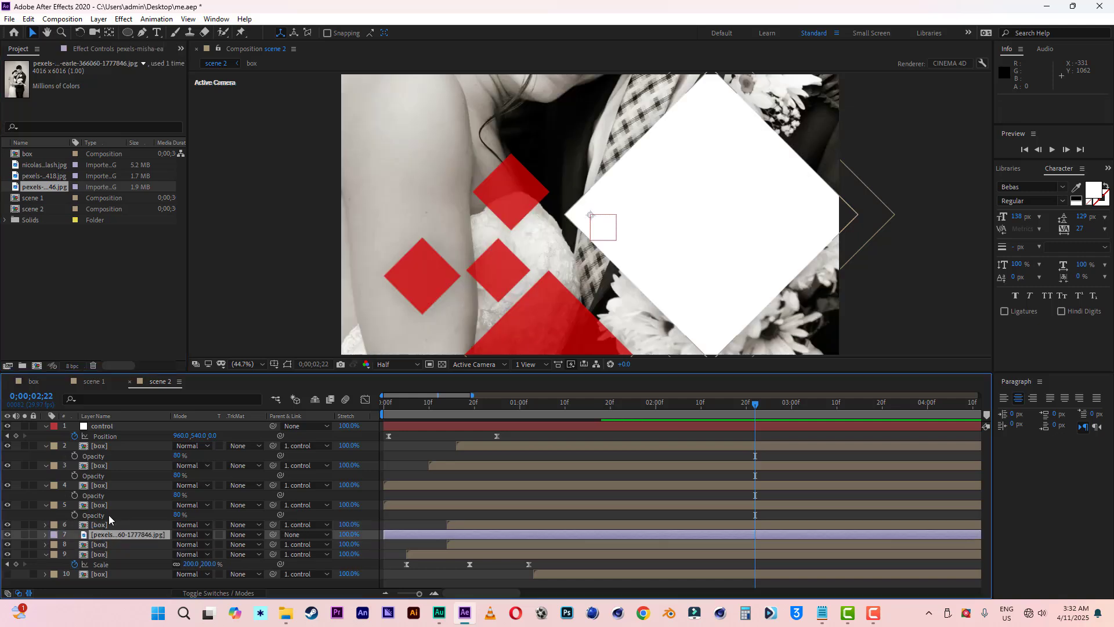
Scale the wedding photo to 39% over the inner white diamond and mask it with an Alpha Matte from the box above.
key("s")
left_click_drag(207, 544, 177, 545)
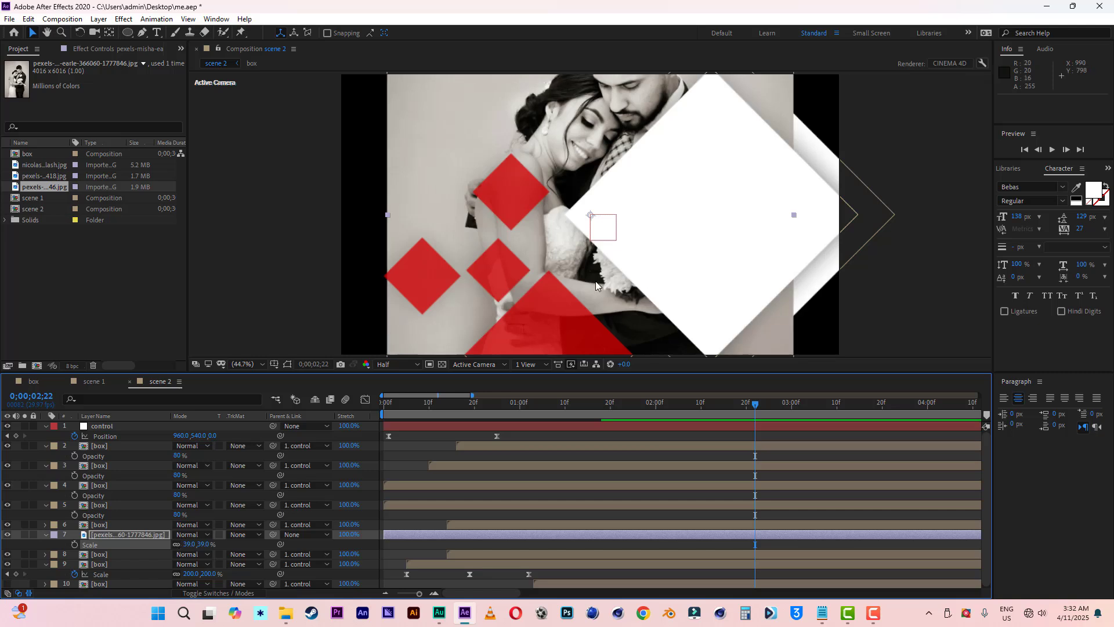
left_click_drag(569, 208, 694, 232)
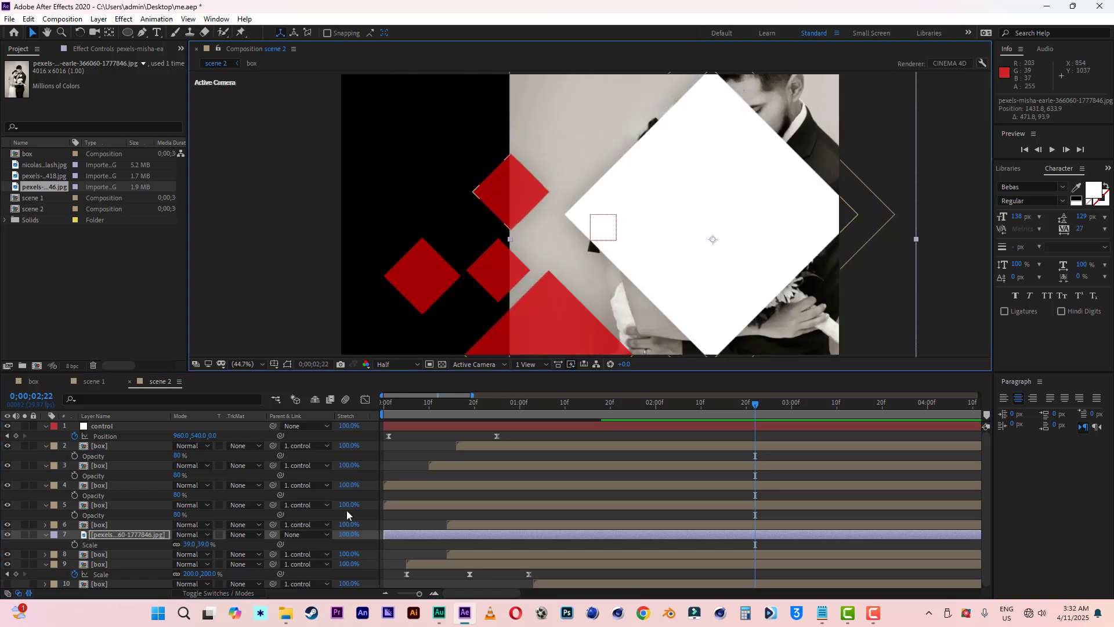
left_click(239, 535)
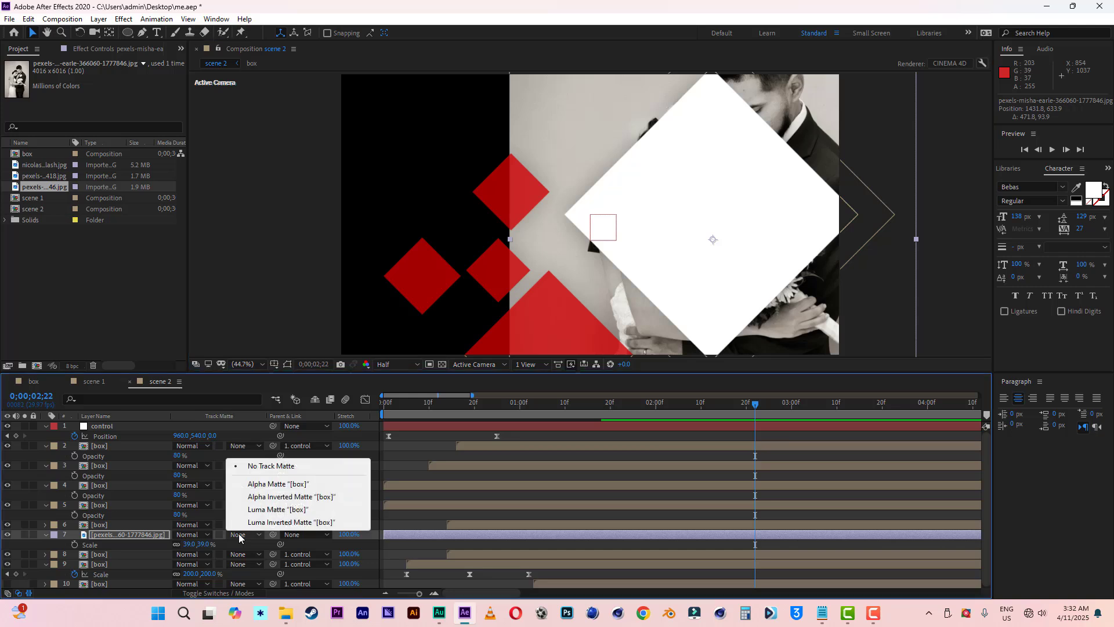
left_click(269, 484)
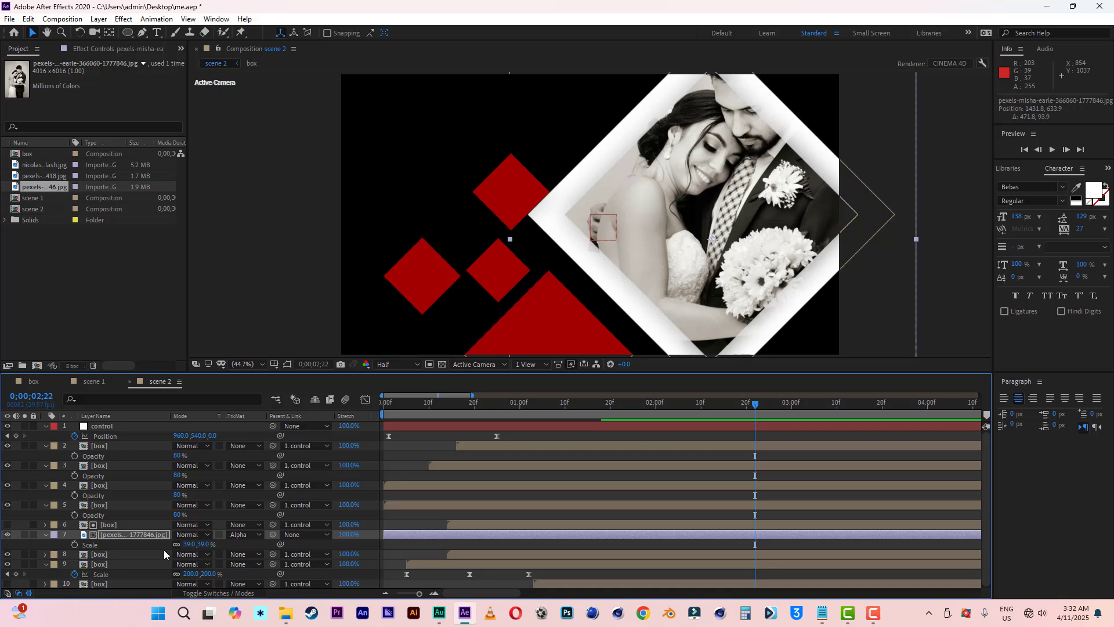
Reduce the wedding photo's scale to 30%, reposition it so the couple fits inside the diamond, and save the project.
key("s")
key("s")
left_click_drag(199, 544, 202, 545)
left_click_drag(717, 270, 706, 300)
left_click(10, 18)
left_click(28, 129)
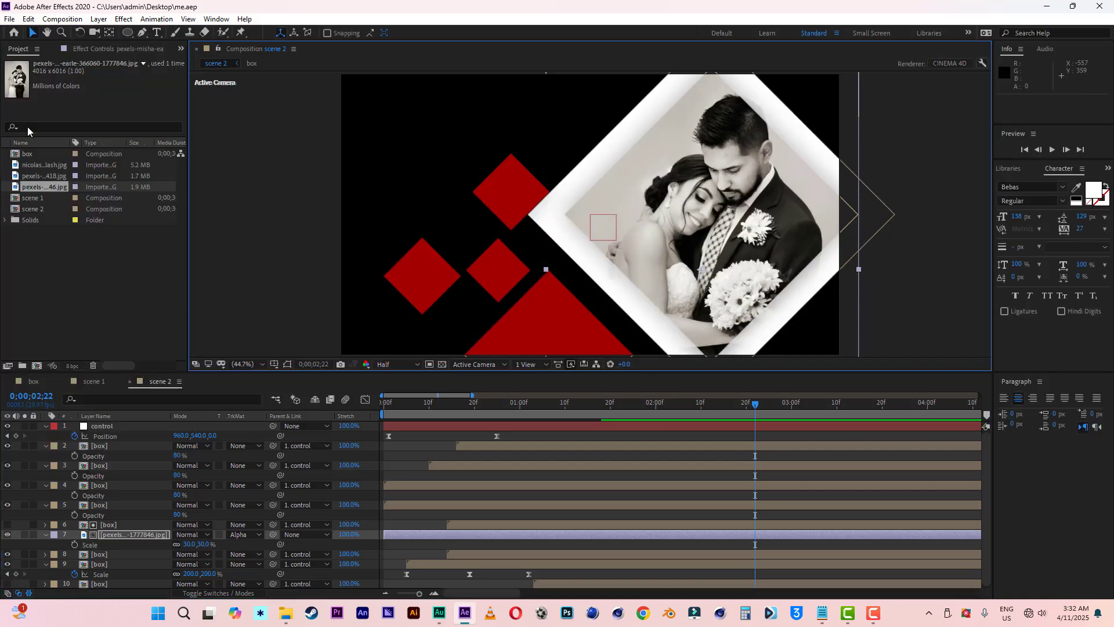
Add a Position keyframe to the control layer at 0;00;02;14.
left_click(425, 408)
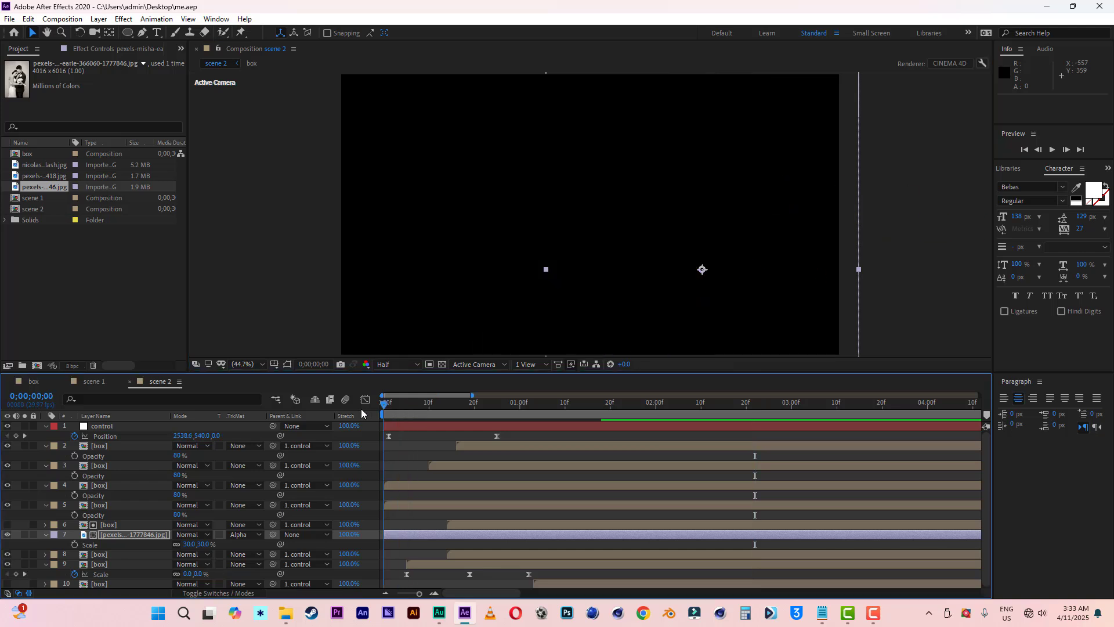
left_click_drag(451, 409, 719, 405)
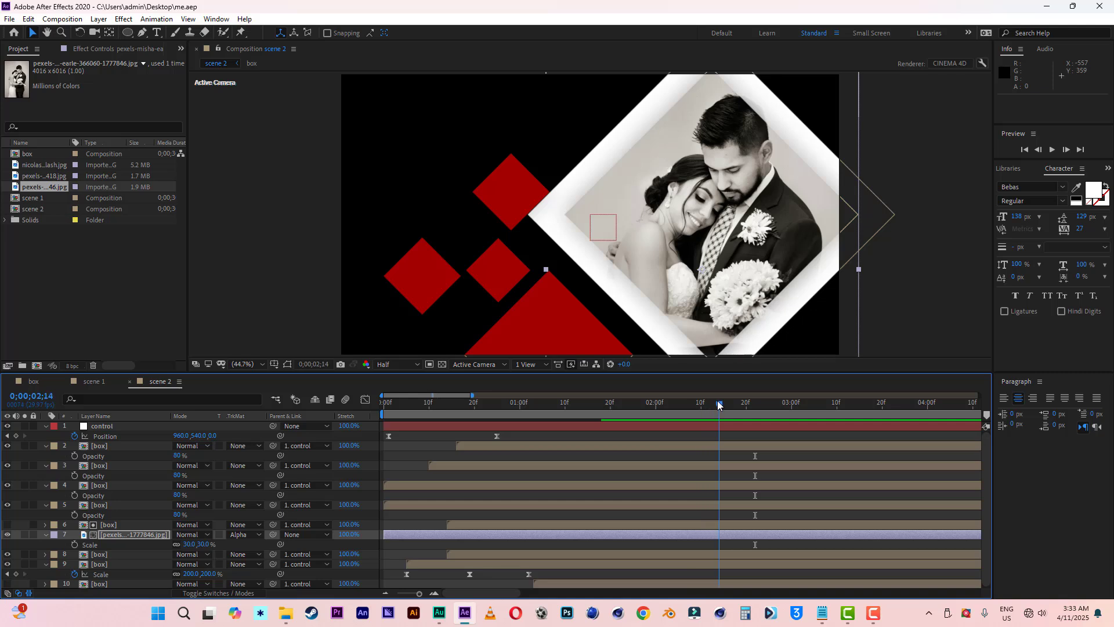
left_click(15, 436)
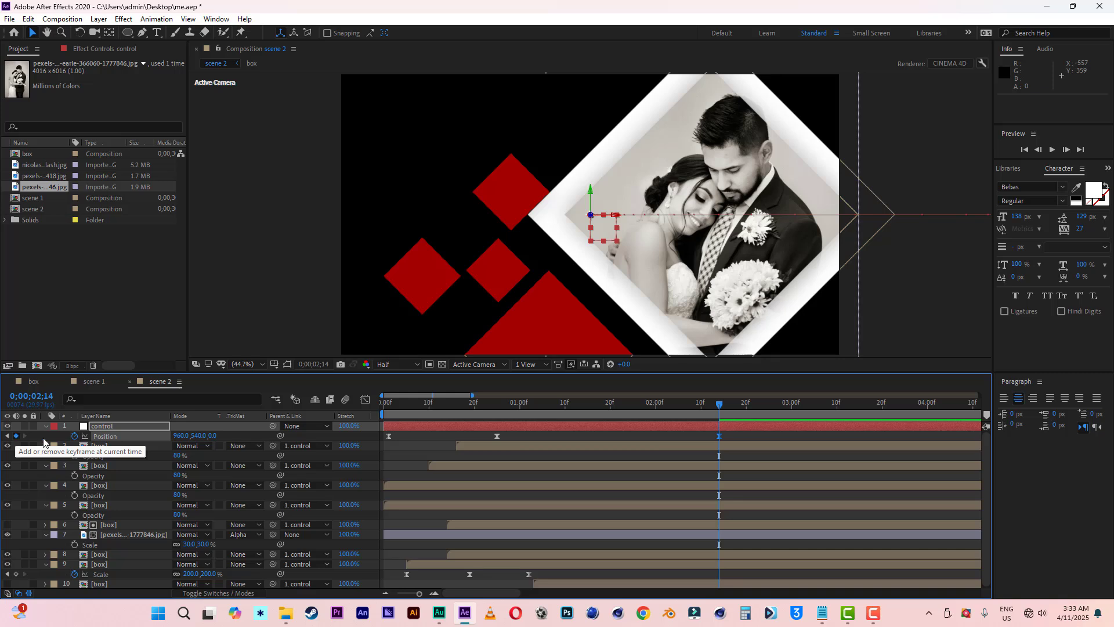
At 0;00;03;00, move the control layer up out of the frame to Position 960, -852, -296.
left_click(794, 406)
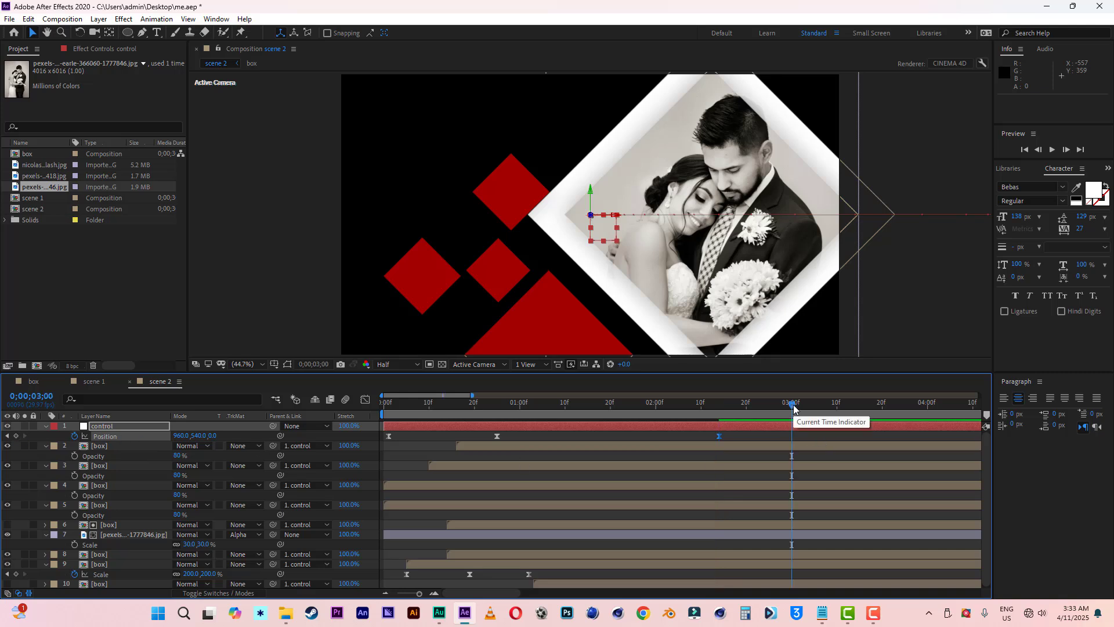
scroll(642, 203, "down", 2)
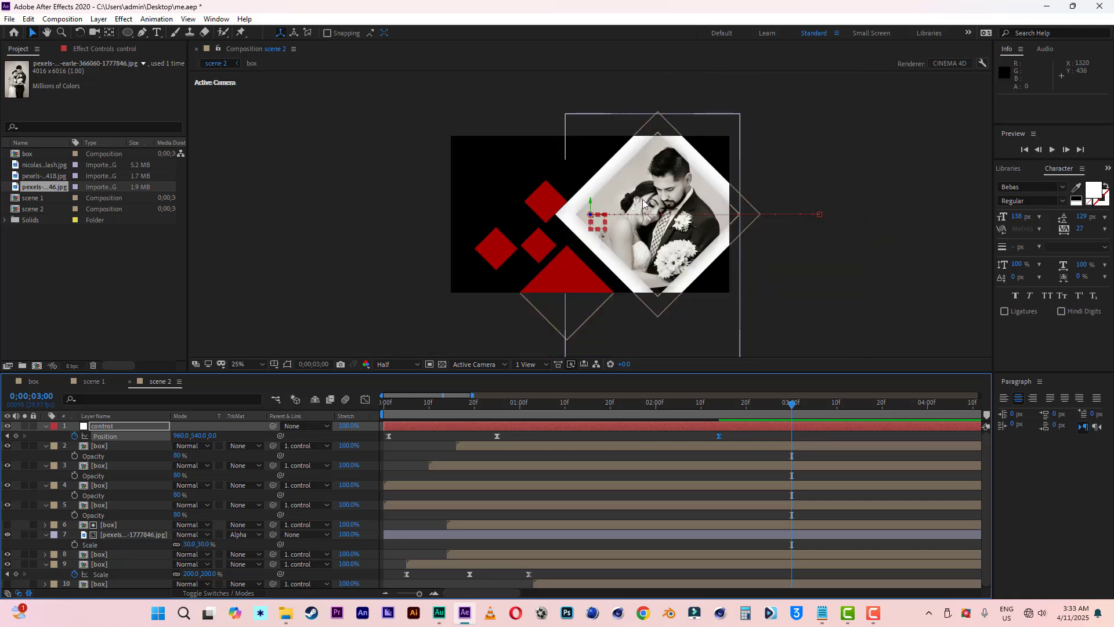
left_click(590, 204)
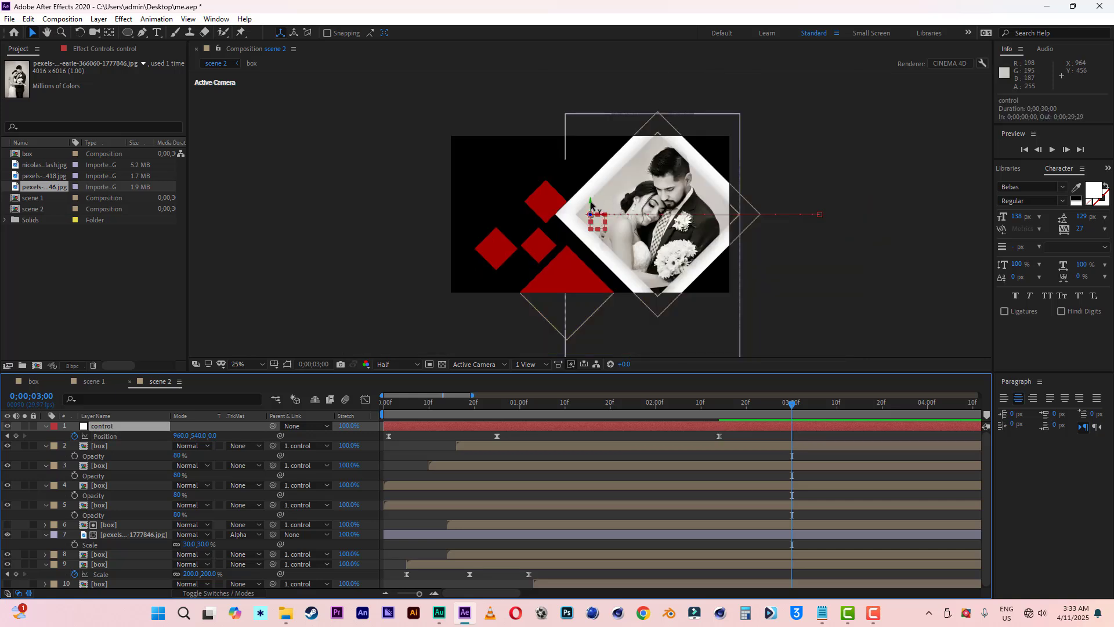
left_click_drag(591, 204, 588, 3)
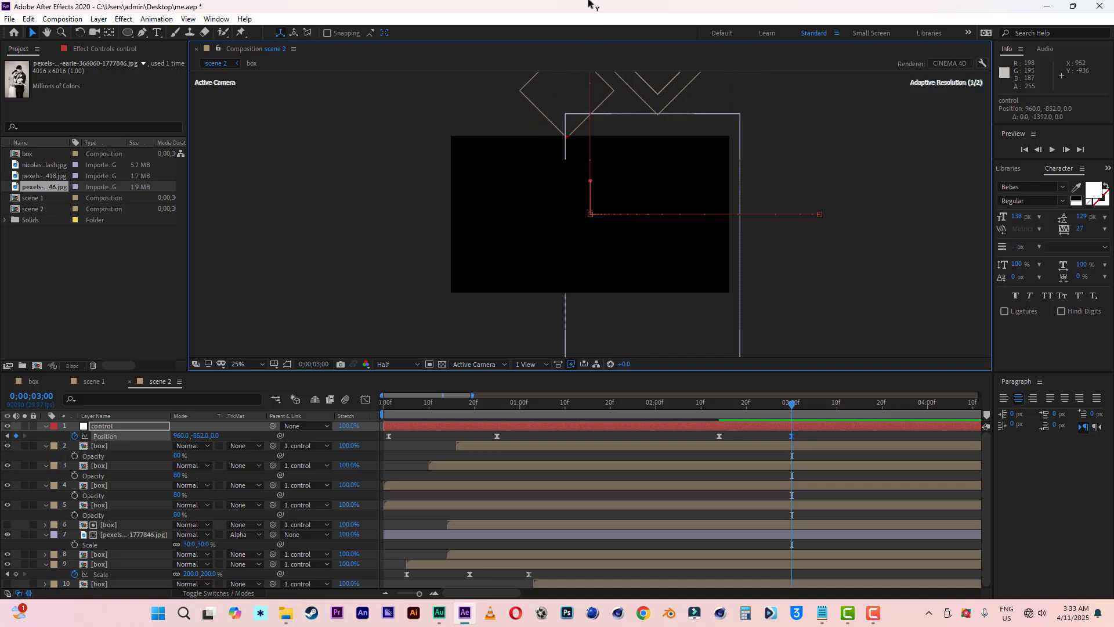
key("comma")
key("comma")
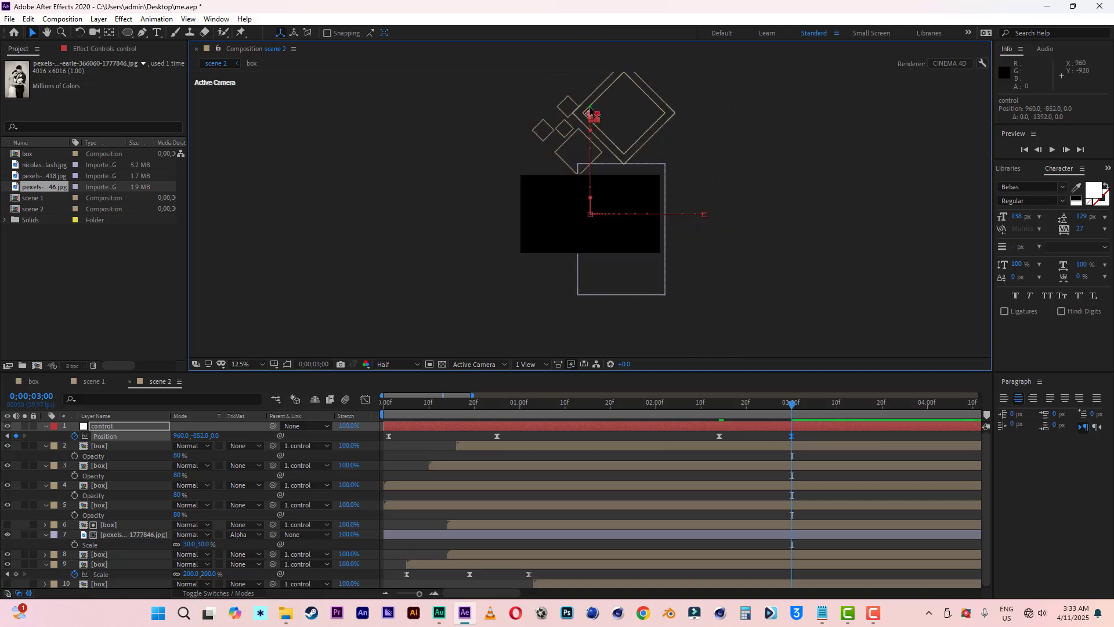
left_click_drag(590, 112, 591, 87)
Preview scene 2 and slow the upward exit by moving the control layer's last Position keyframe to 0;00;03;08.
key("space")
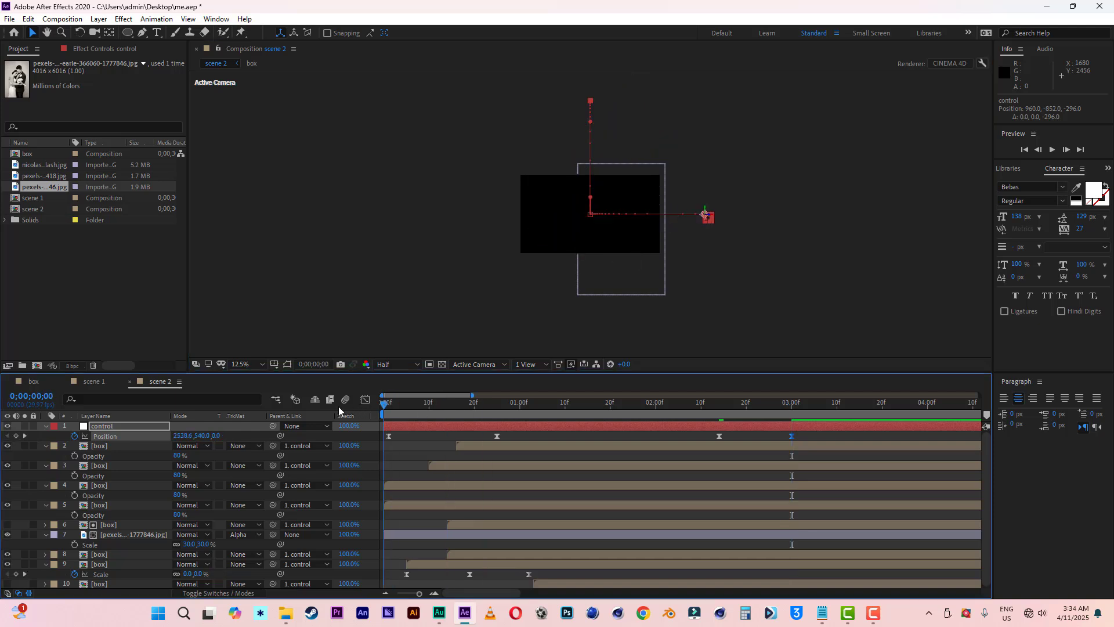
key("period")
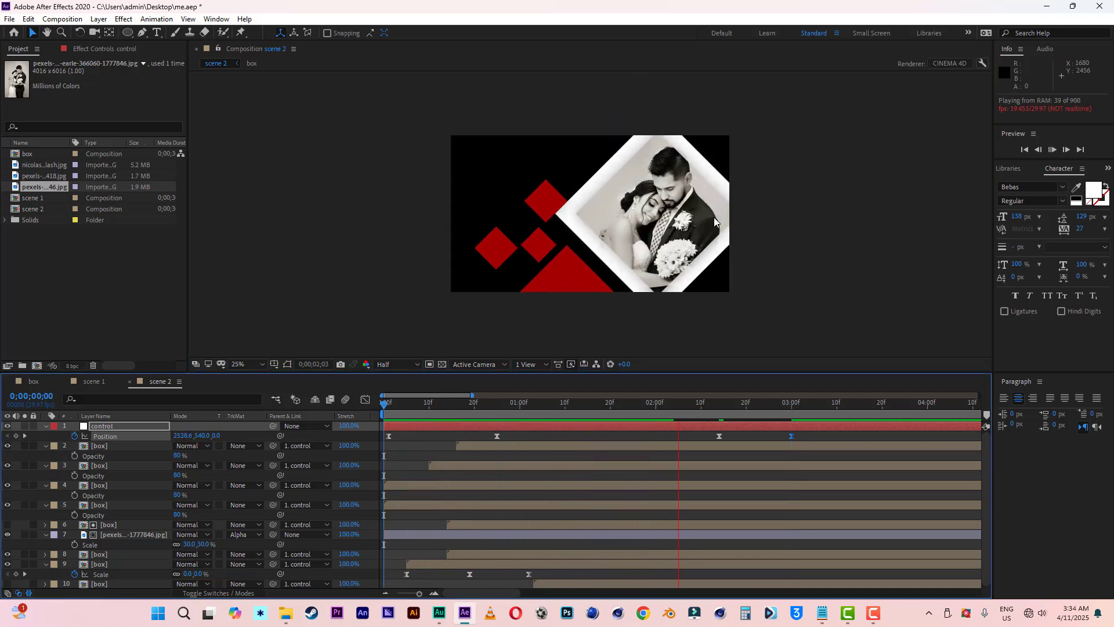
key("space")
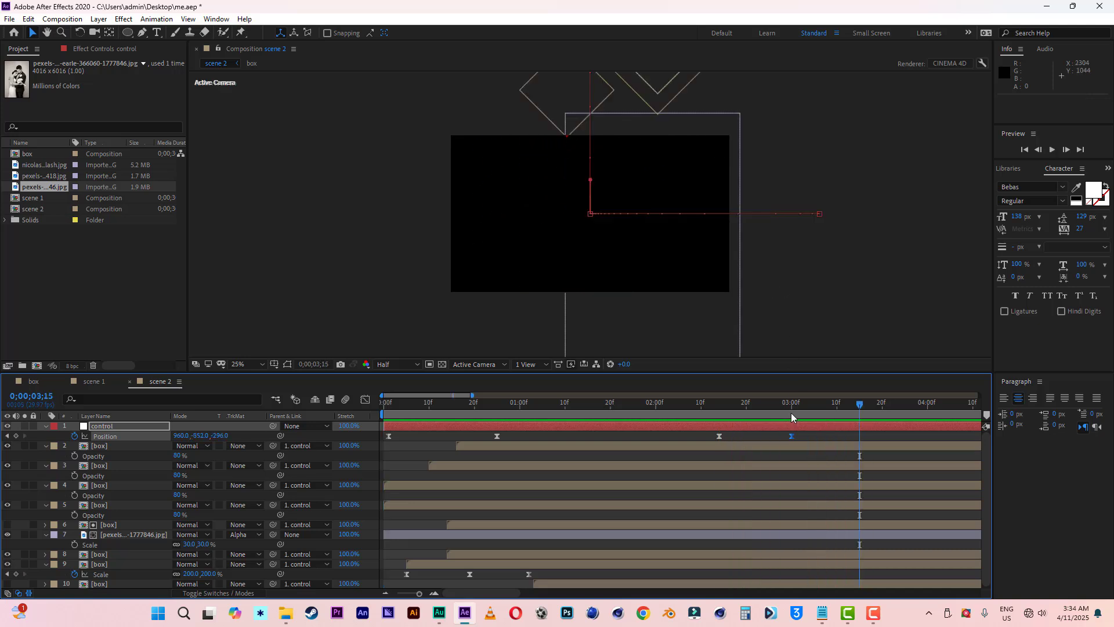
left_click_drag(791, 437, 827, 442)
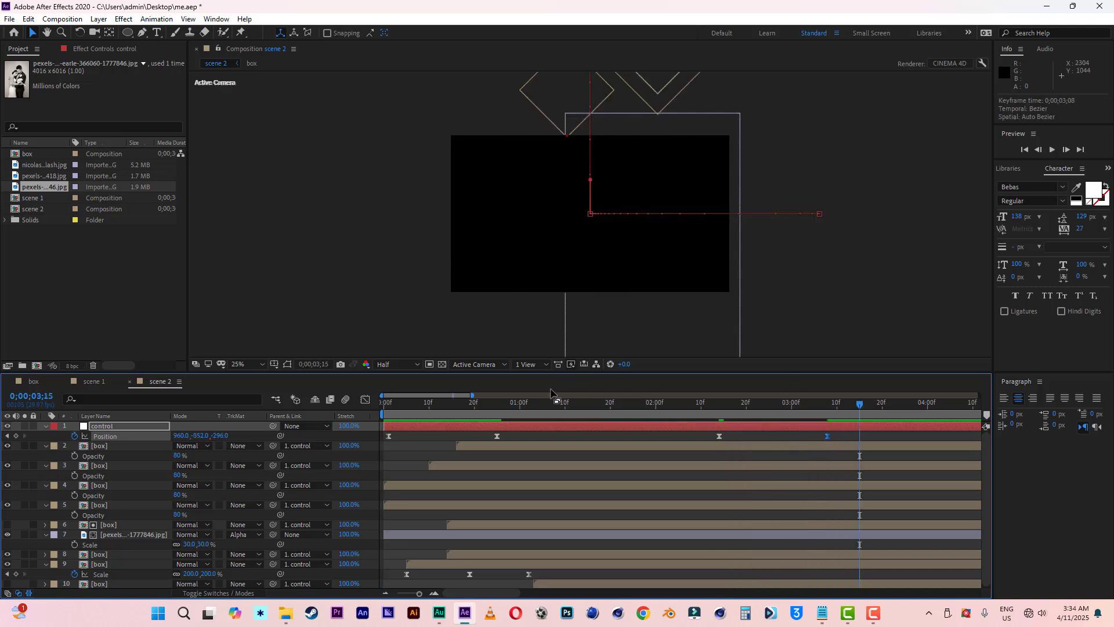
left_click(543, 402)
key("space")
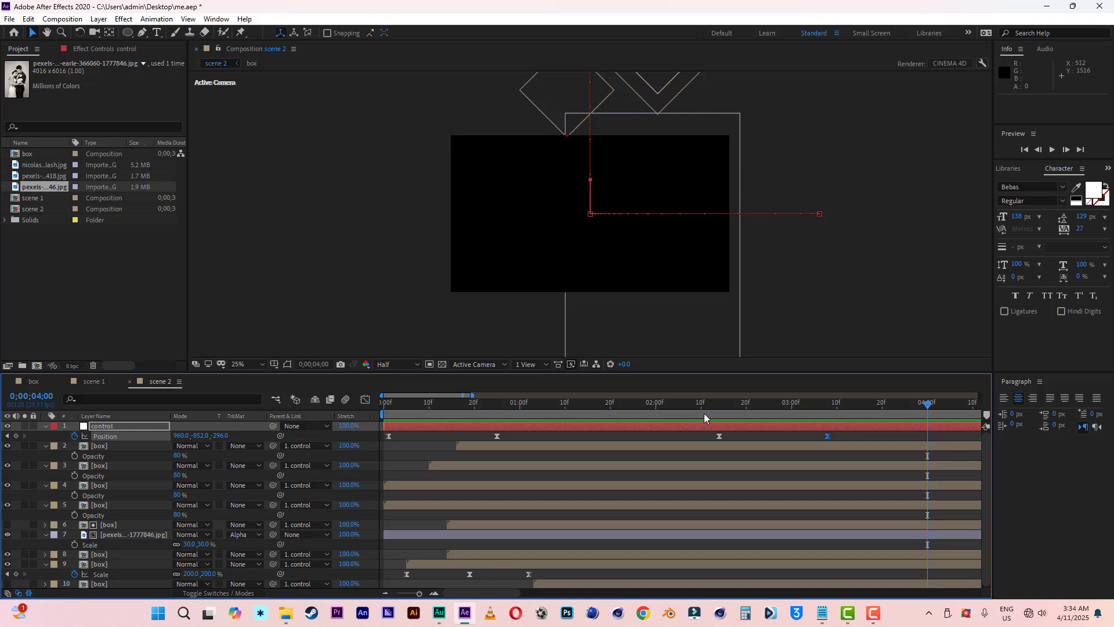
Parent the wedding photo layer to the control layer and play scene 2 from the beginning.
left_click(689, 409)
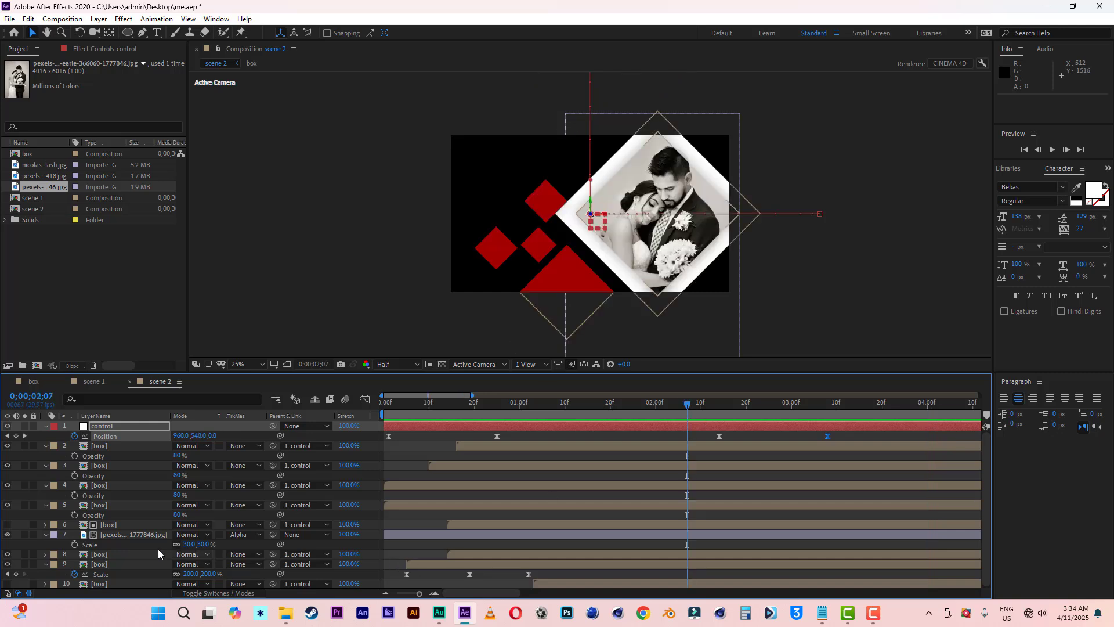
left_click(137, 532)
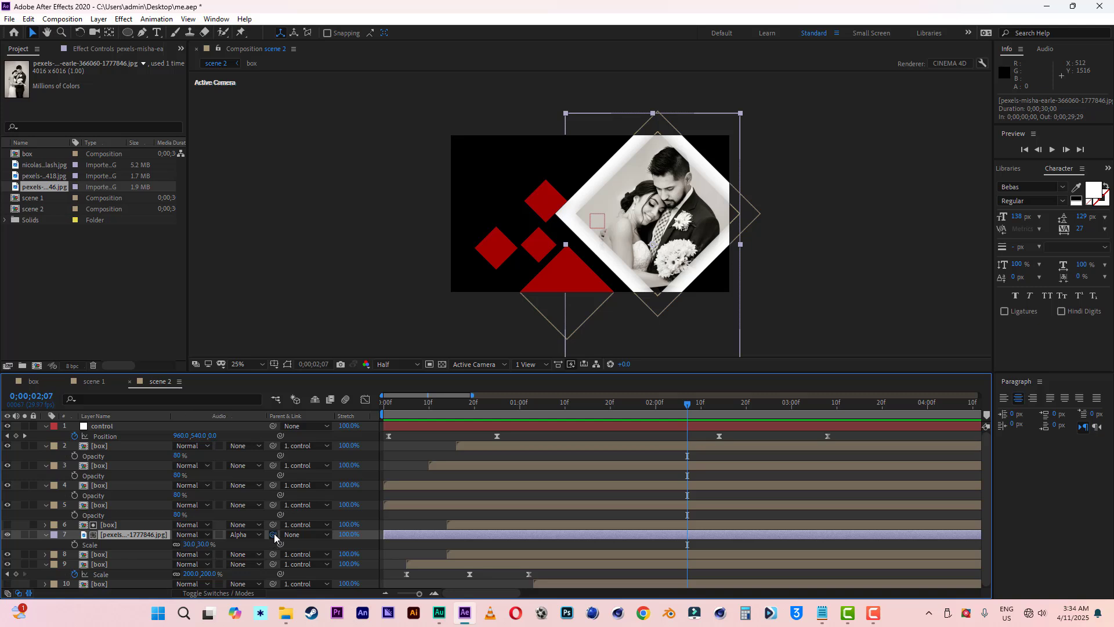
left_click_drag(268, 532, 112, 426)
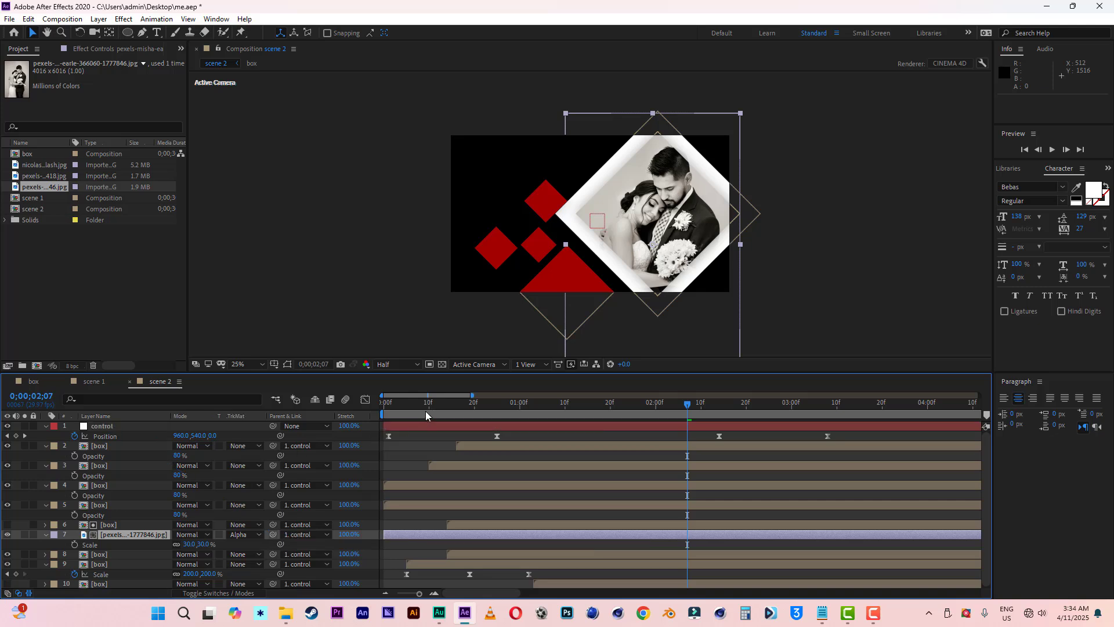
key("Home")
key("space")
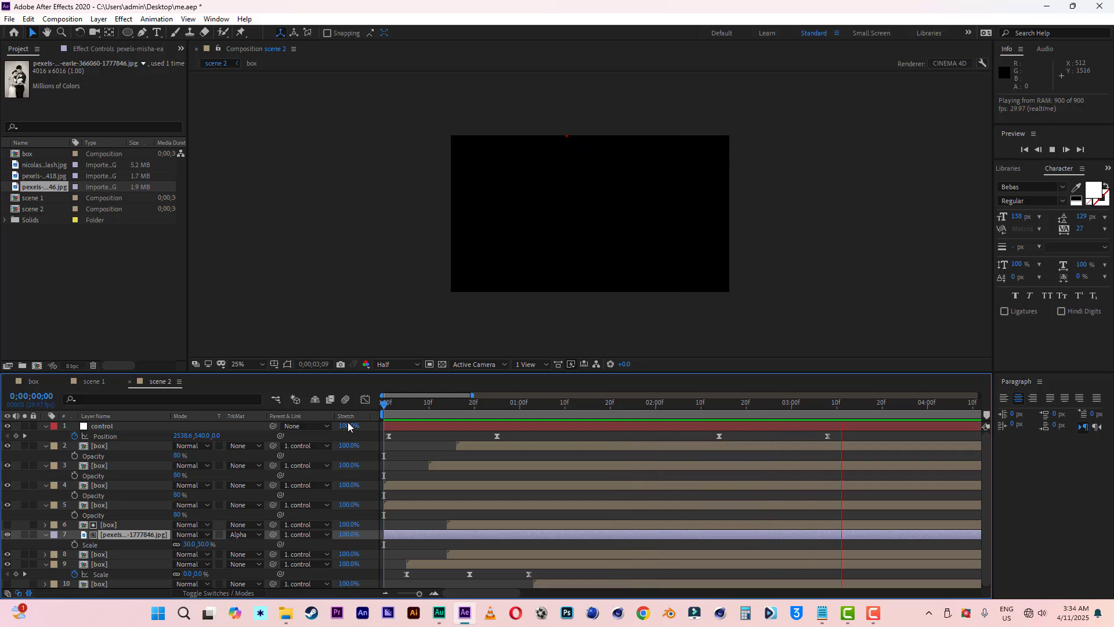
key("space")
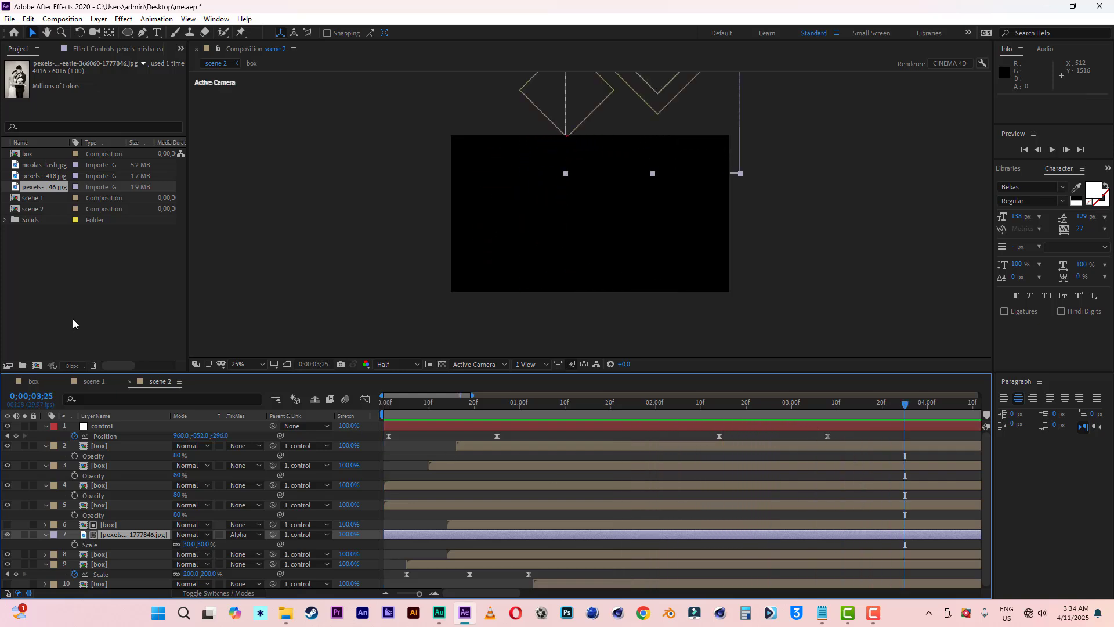
Save the project and create a 1920 x 1080, 29.97 fps, 30-second composition named scene 3.
left_click(9, 19)
left_click(34, 128)
left_click(37, 365)
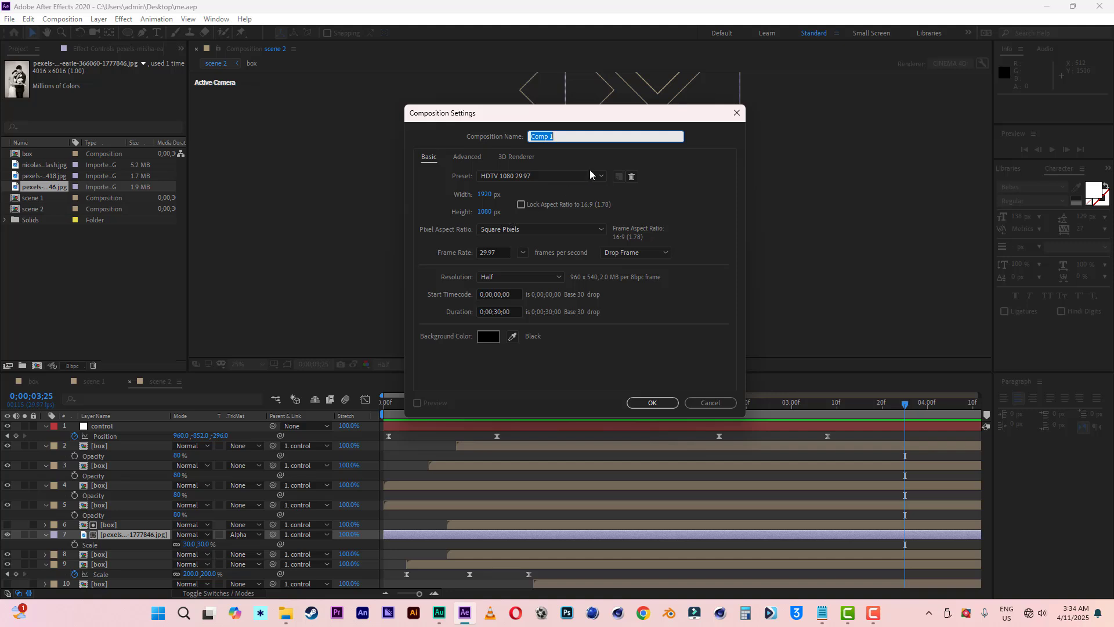
type("scene 3")
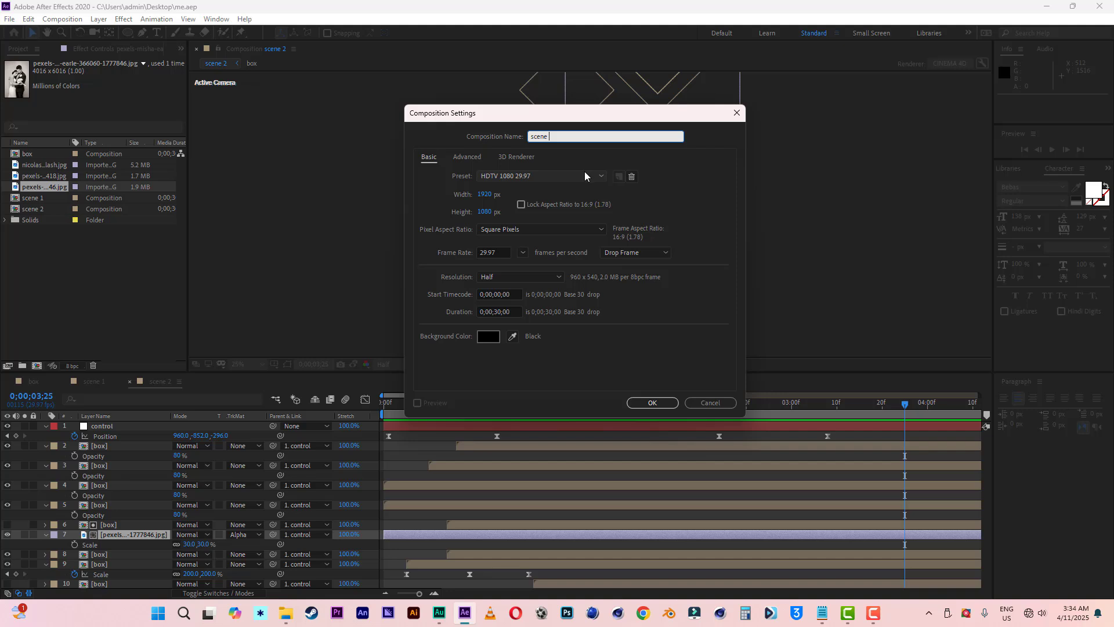
left_click(652, 403)
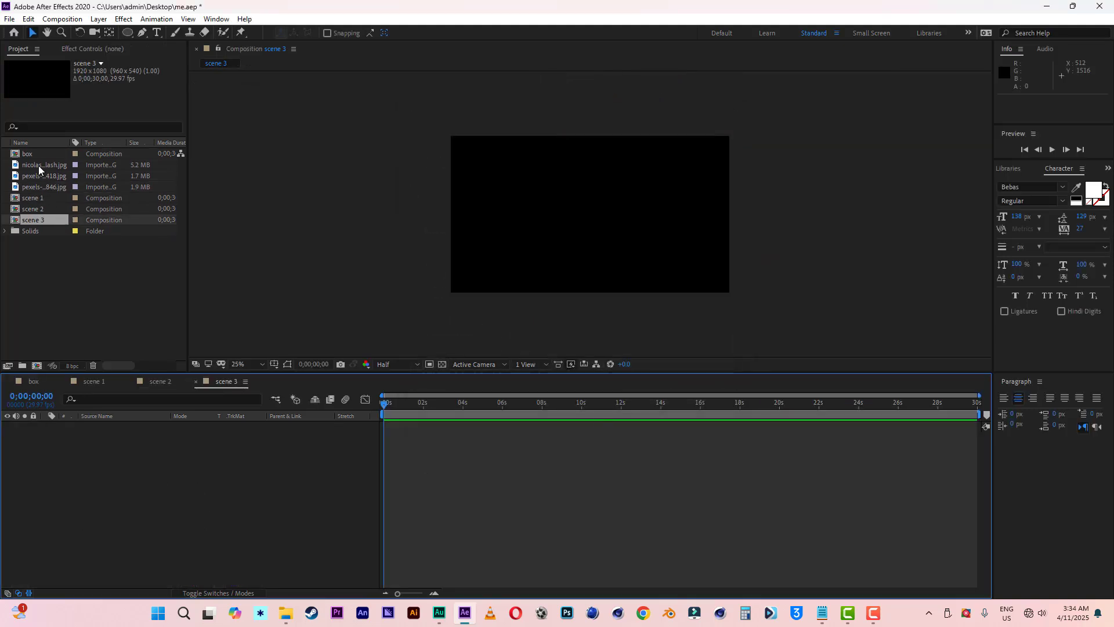
Add the box composition to scene 3 and rotate it 45° into a diamond.
left_click_drag(28, 154, 284, 535)
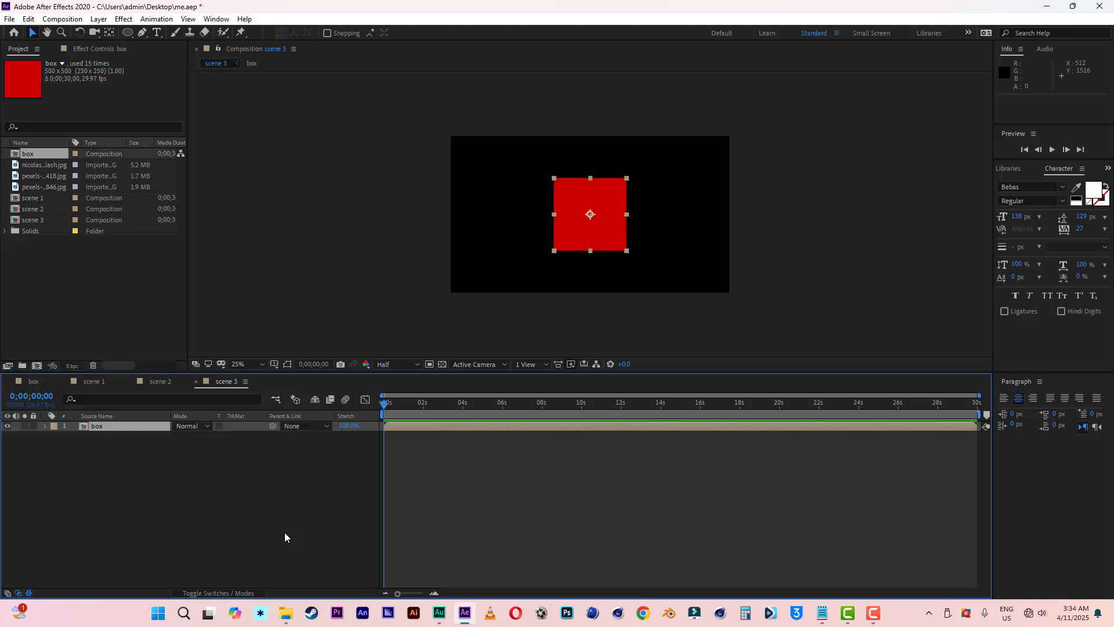
key("r")
left_click(190, 436)
type("45")
left_click(222, 500)
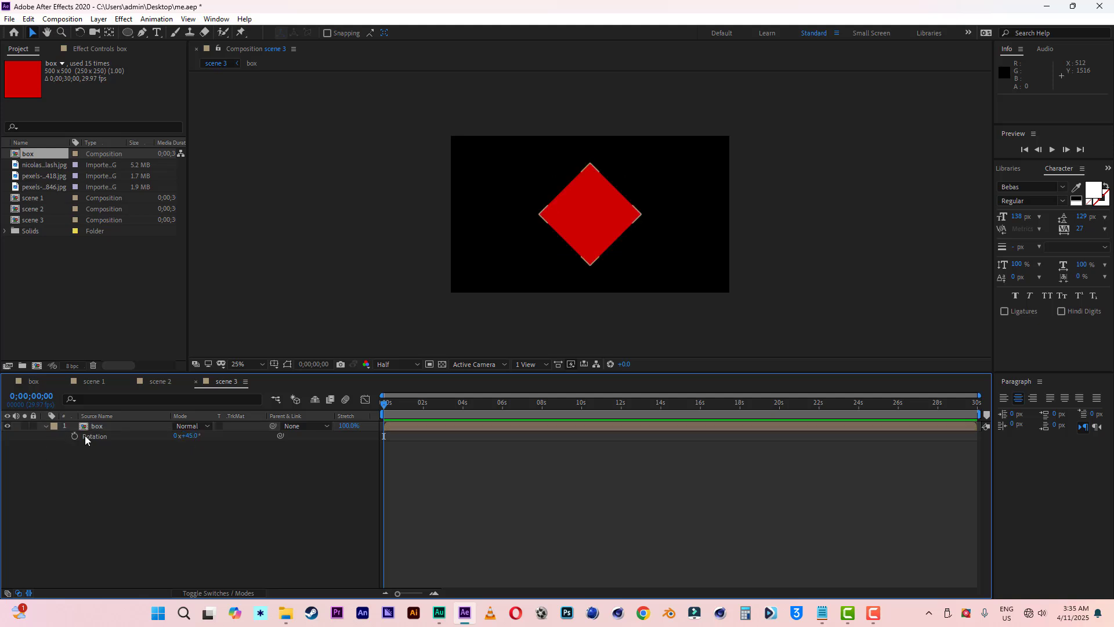
Duplicate the rotated box layer in scene 3 and hide the upper copy.
left_click(111, 427)
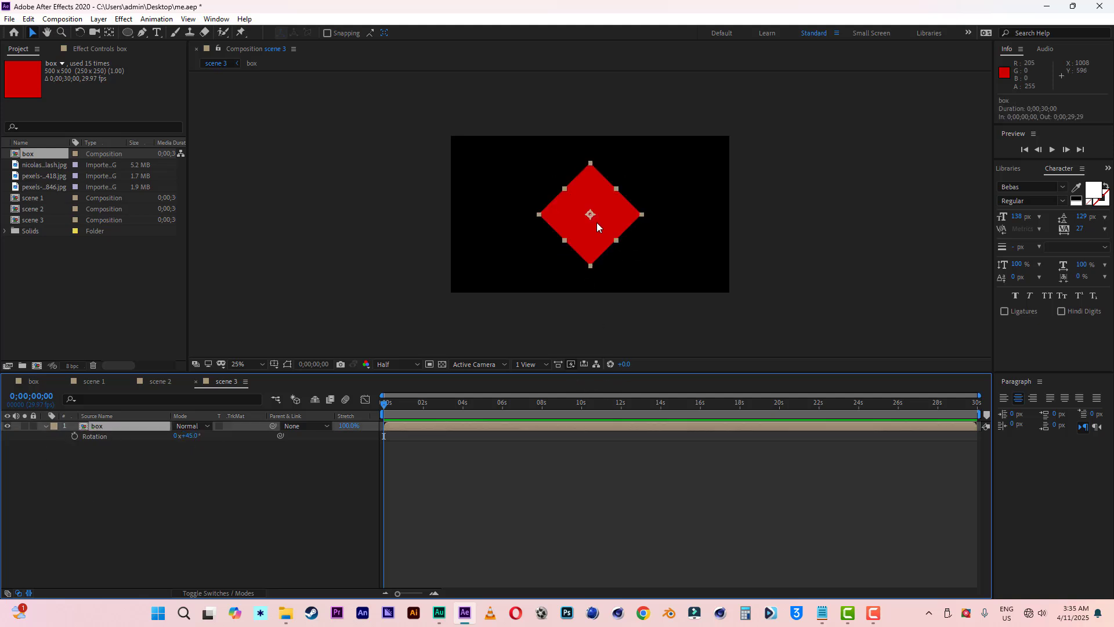
key("period")
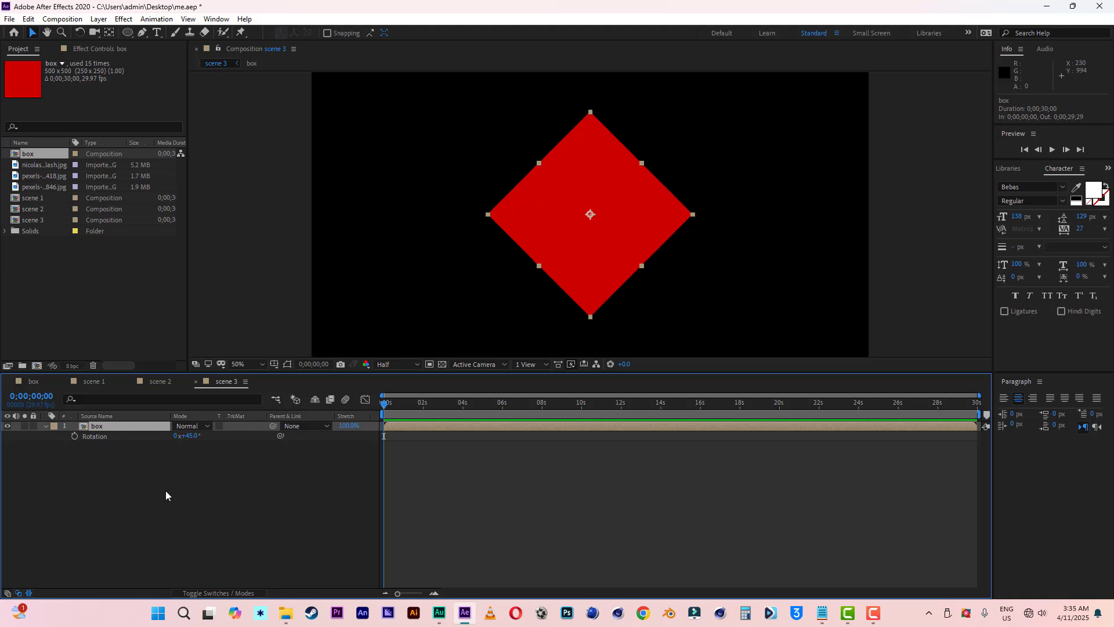
key("ctrl+d")
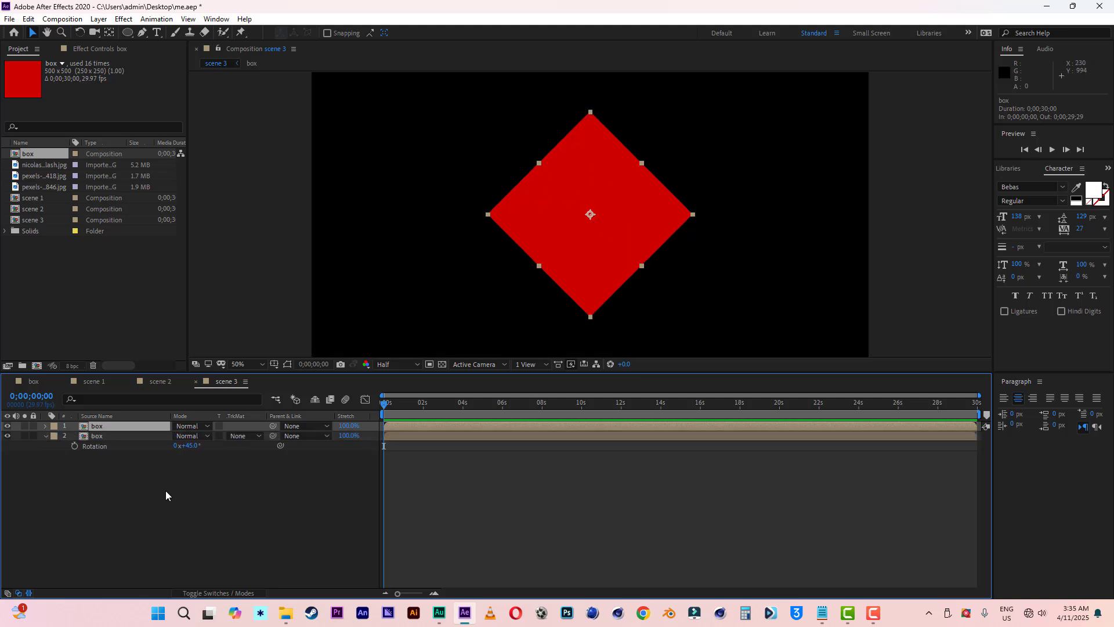
left_click(8, 427)
Move the visible box layer's anchor point from its centre to the diamond's bottom corner.
left_click(106, 436)
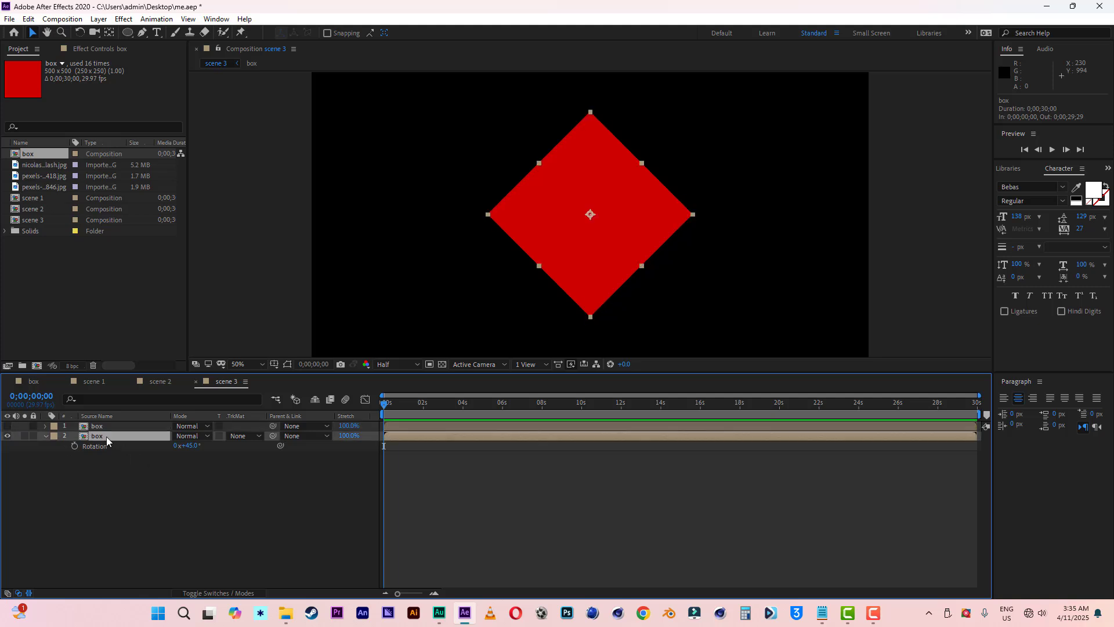
left_click(108, 33)
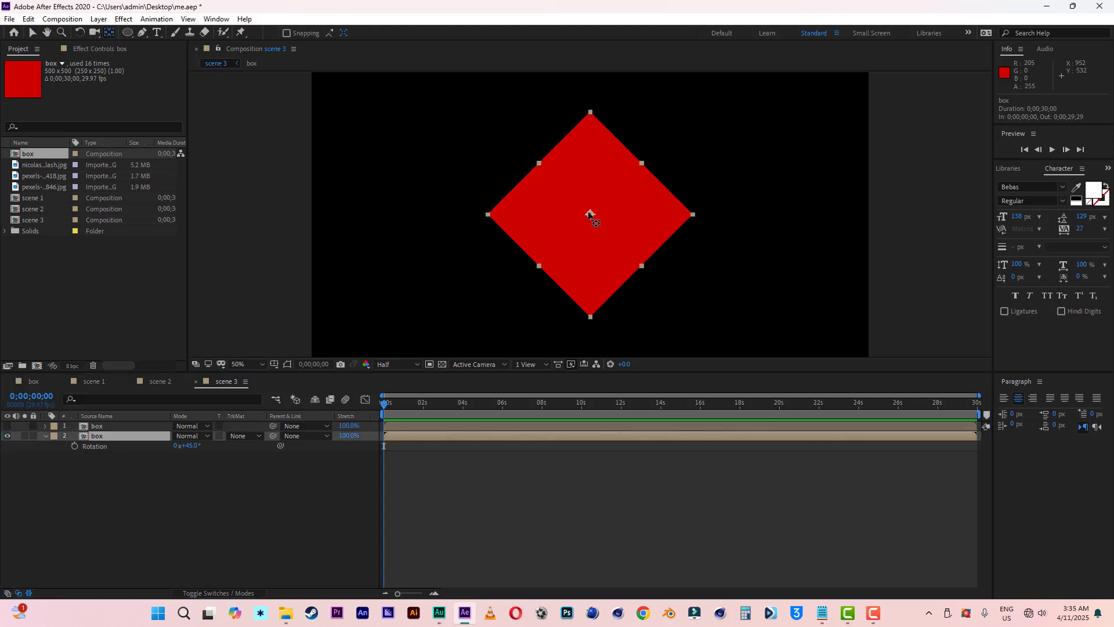
left_click_drag(590, 214, 590, 317)
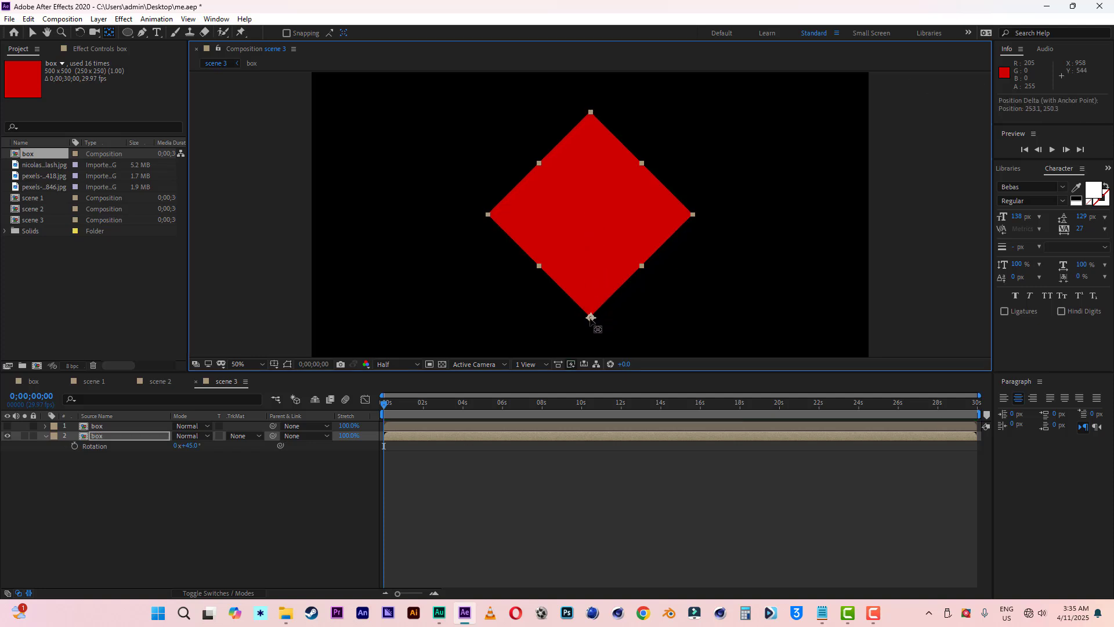
key("v")
Nudge the visible box straight down to Position 960, 1780 so it sits just below the frame.
key("comma")
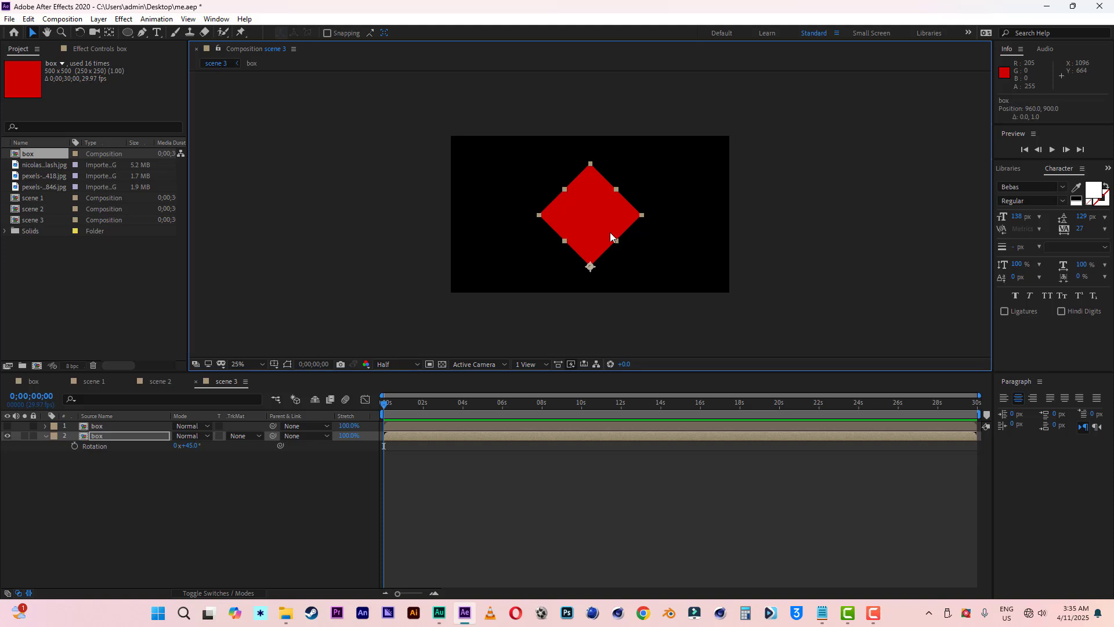
key("comma")
key("comma")
key("Down")
key("Down")
key("Down")
key("Down")
key("Down")
key("Down")
key("Down")
key("Down")
key("Down")
key("Down")
key("Down")
key("Down")
key("Down")
key("Down")
key("Down")
key("Down")
key("Down")
key("Down")
key("Down")
key("Down")
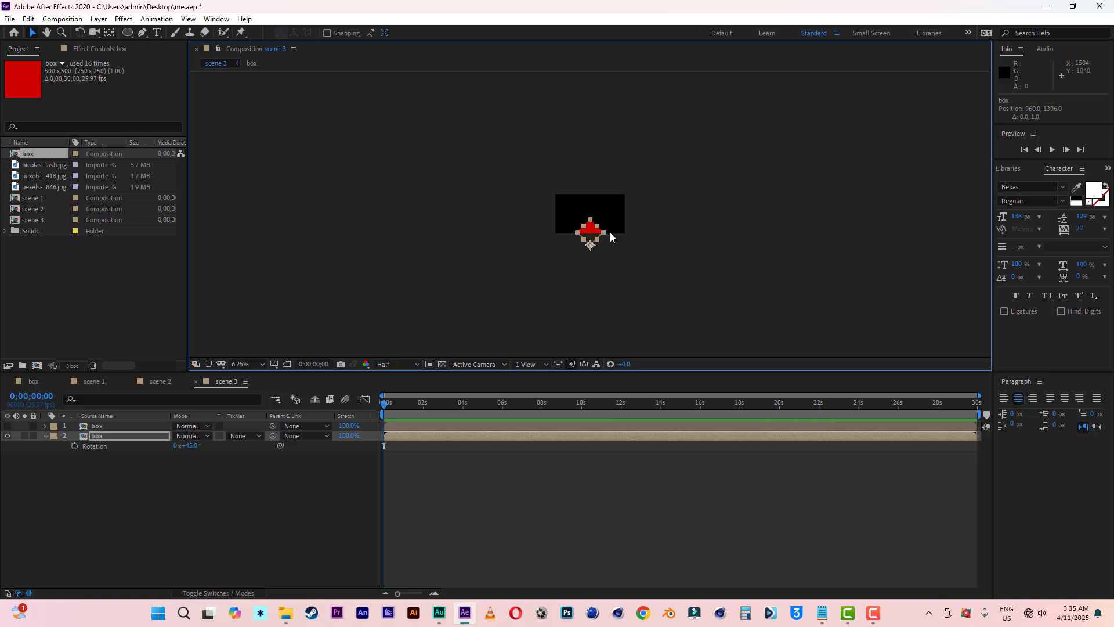
key("Down")
key("Down")
key("Down")
key("Down")
key("Down")
key("Down")
key("Down")
key("Down")
key("Down")
key("period")
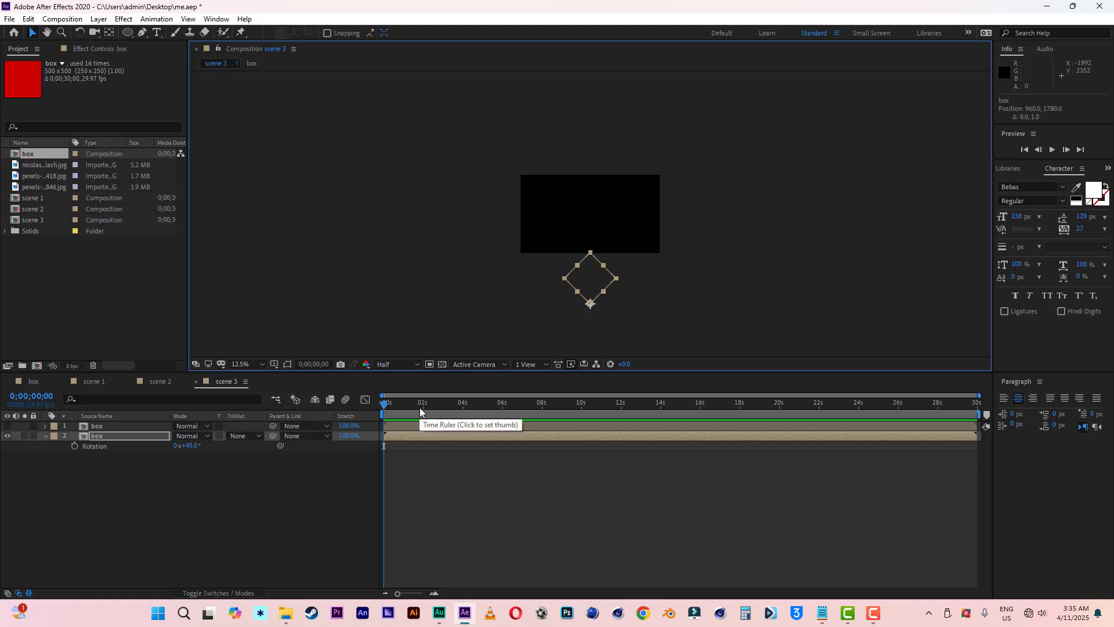
Set the visible box's Scale to 0% and add a Scale keyframe at 0;00;00;00.
key("s")
left_click(203, 446)
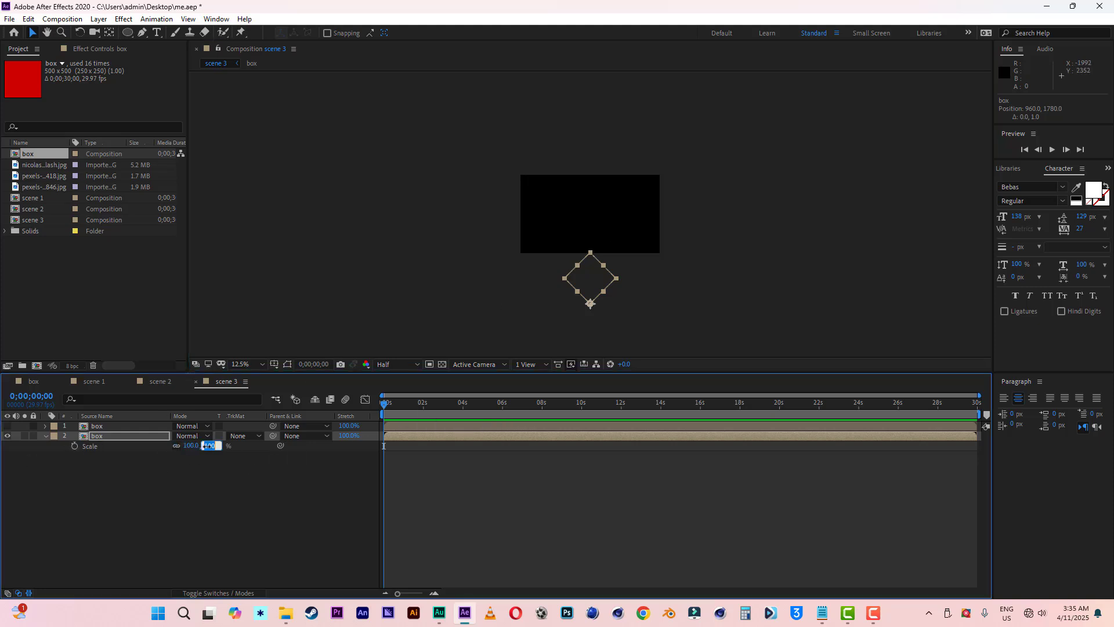
key("Return")
left_click(74, 445)
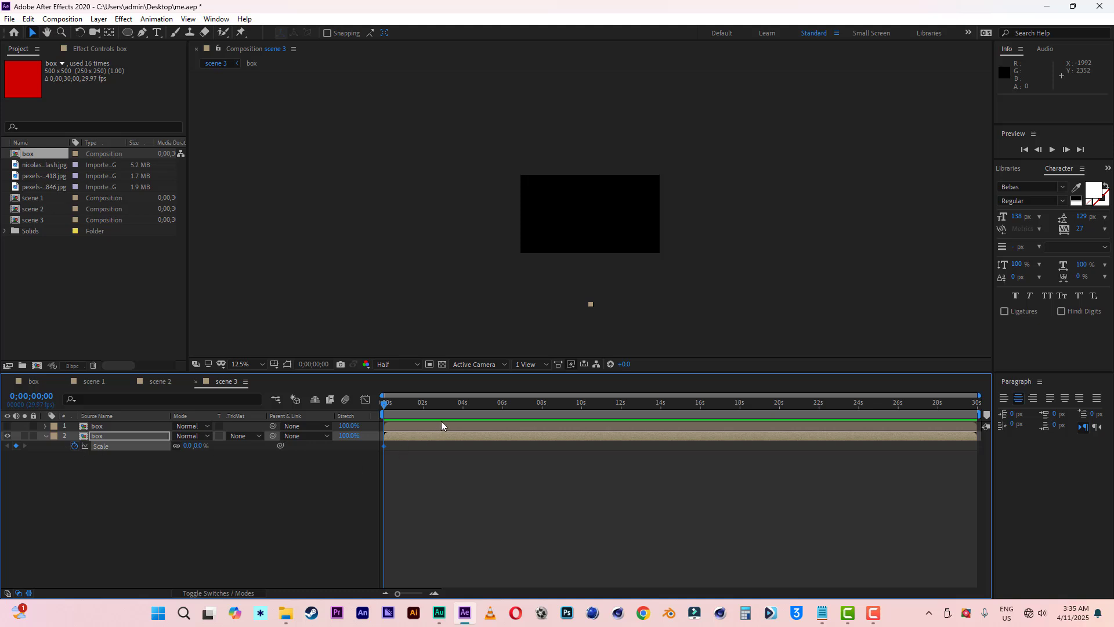
Add a second Scale keyframe to the box at 0;00;00;20 with a value of 594%.
left_click_drag(979, 395, 447, 395)
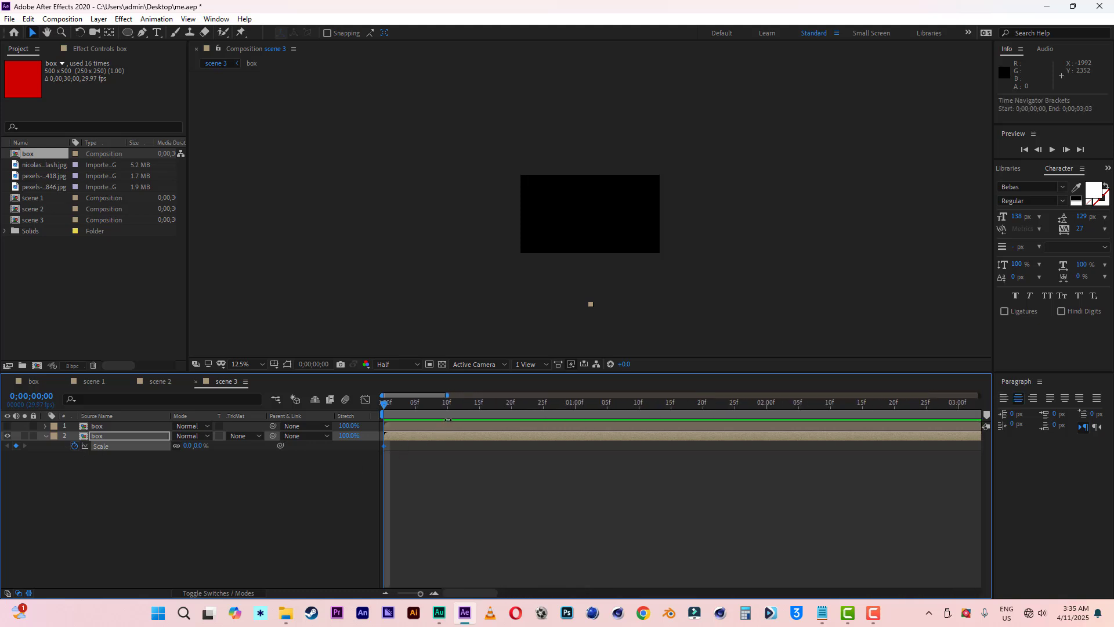
left_click(513, 405)
left_click_drag(197, 445, 554, 458)
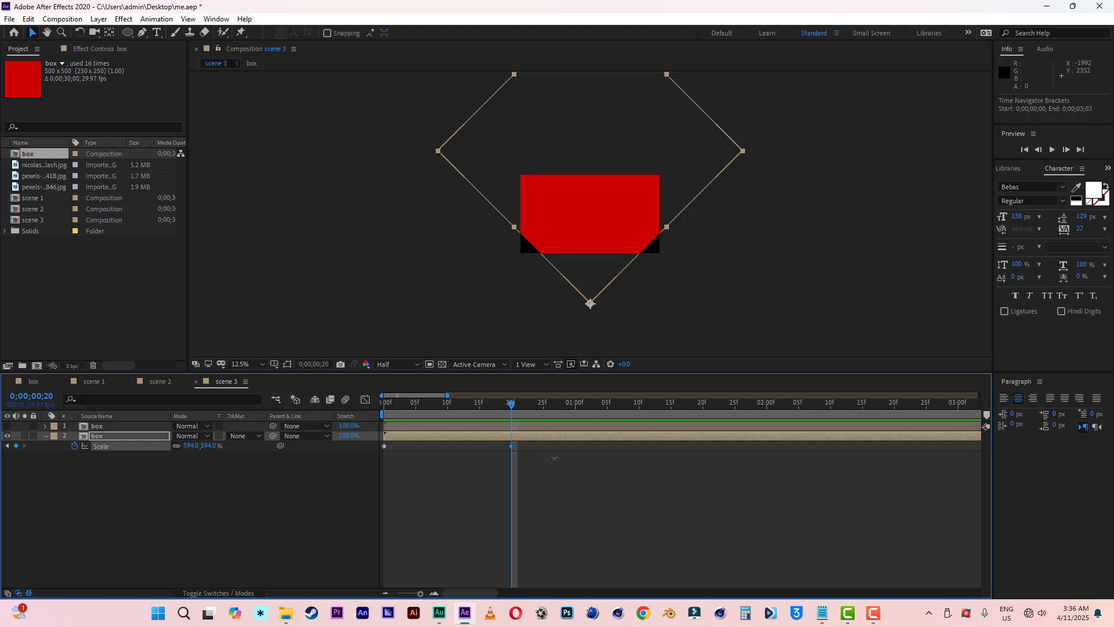
left_click_drag(554, 458, 555, 460)
Nudge the enlarged box down to Position 960, 2404 so it covers the whole frame.
key("Down")
key("Down")
key("Down")
key("Down")
key("Down")
key("Down")
key("Down")
key("Down")
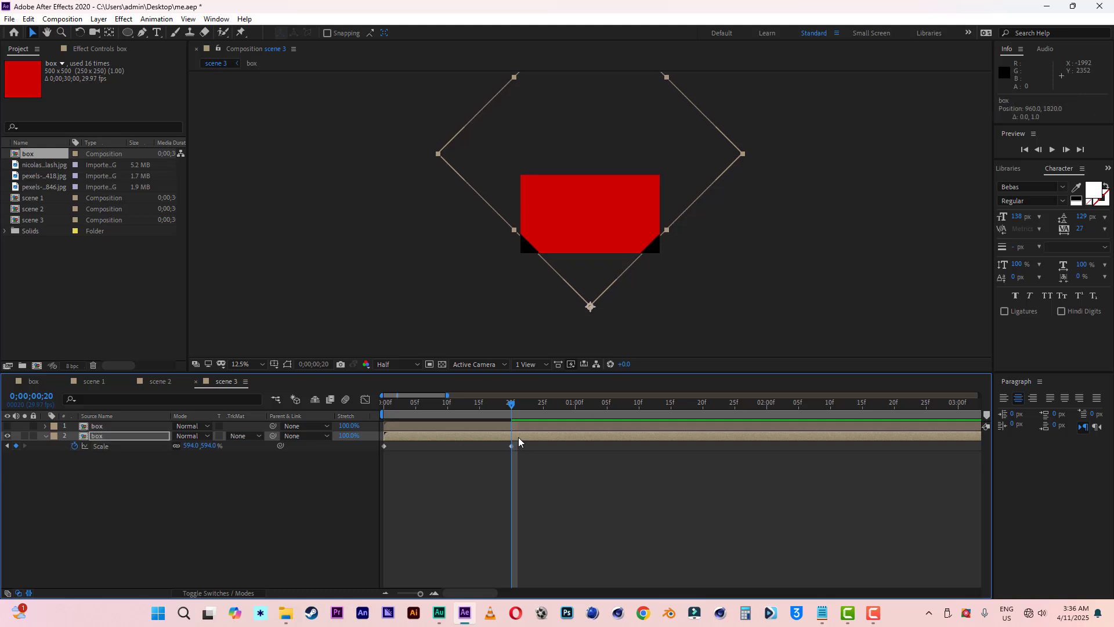
key("Down")
key("Down")
key("Down")
key("Down")
key("Down")
key("Down")
key("Down")
key("Down")
key("Down")
key("Down")
key("Down")
key("Down")
key("Down")
key("Down")
key("Down")
key("Down")
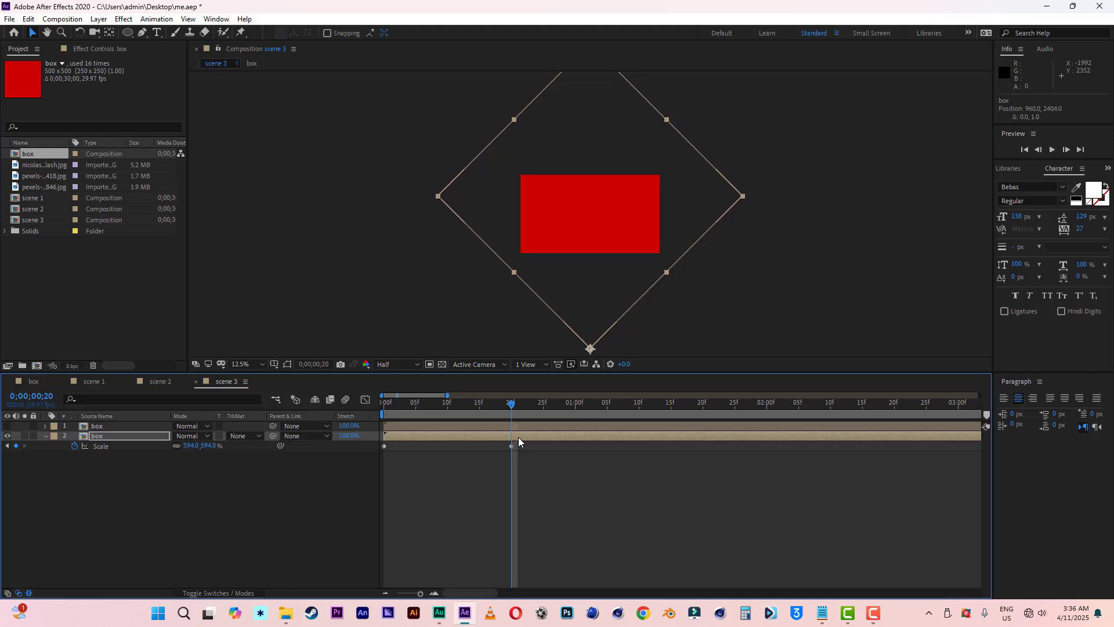
Nudge the enlarged box down to Position 960, 2484 and preview its scale animation.
key("Down")
key("Down")
key("Down")
key("Down")
key("Down")
key("Down")
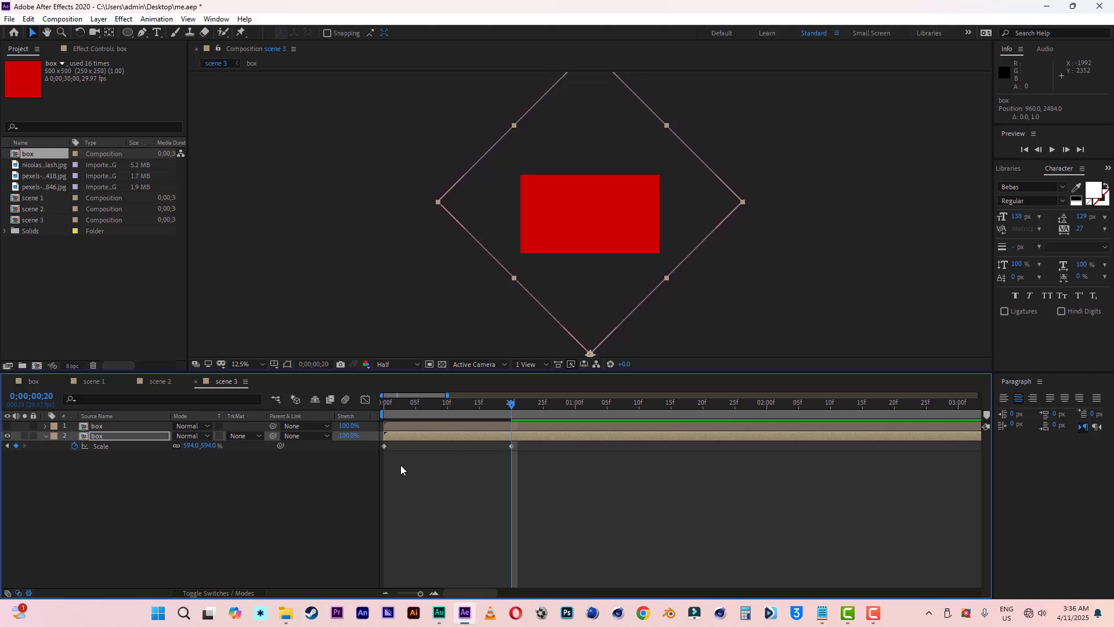
left_click(415, 405)
left_click_drag(414, 406, 356, 409)
key("space")
key("space")
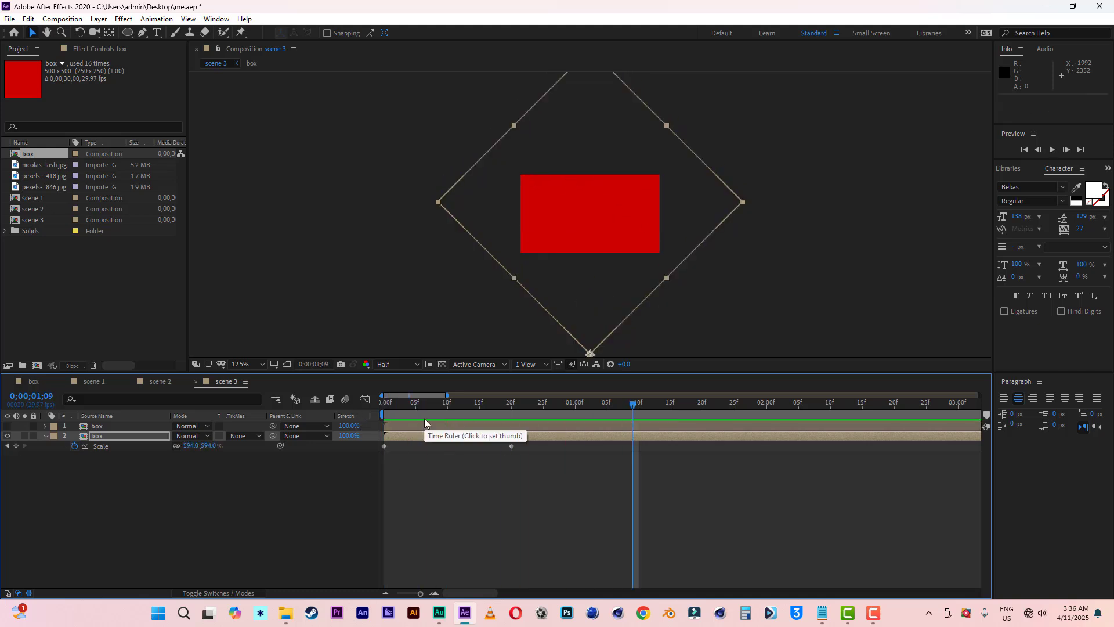
Apply Easy Ease to the box's two Scale keyframes and move the second keyframe to about 0;00;01;02.
right_click(511, 446)
mouse_move(580, 441)
left_click(673, 479)
scroll(616, 277, "up", 2)
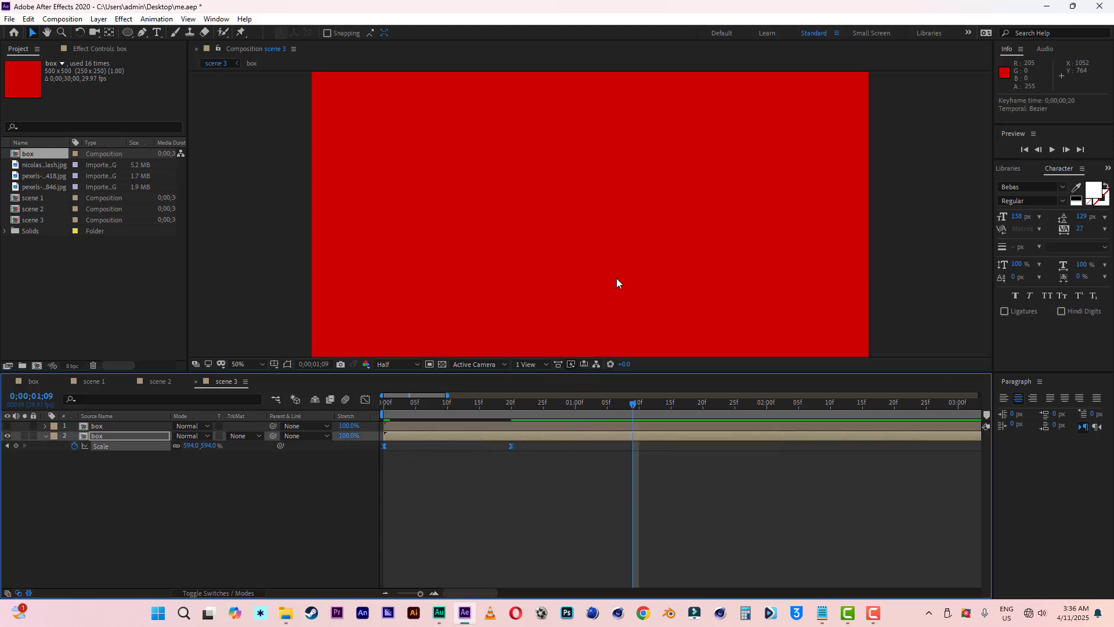
scroll(616, 278, "down", 1)
left_click_drag(513, 447, 587, 446)
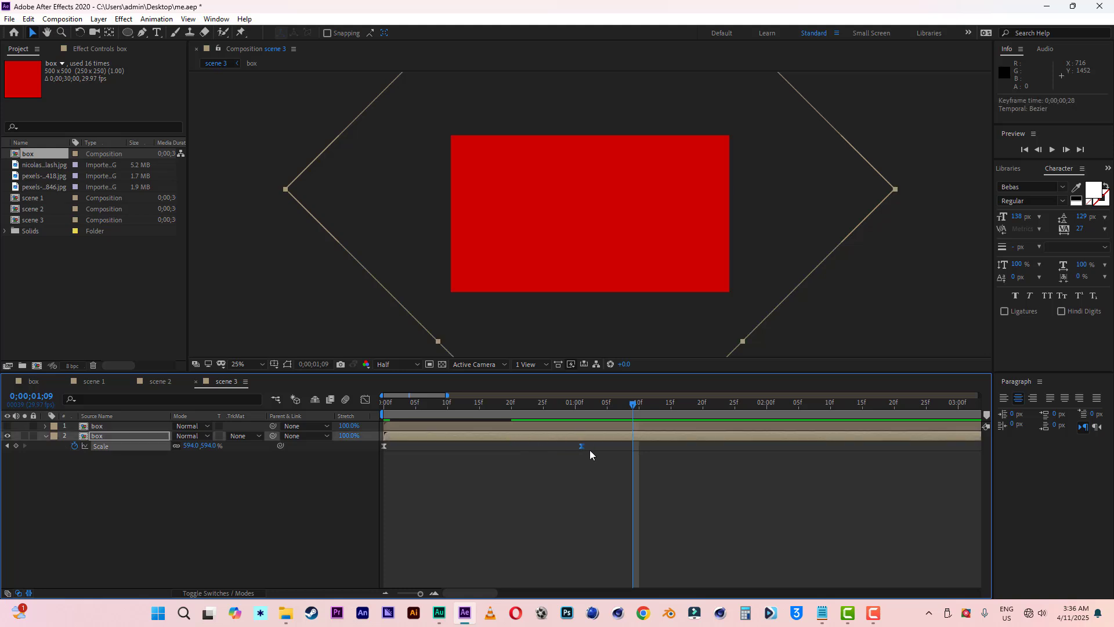
Stretch the second Scale keyframe's incoming speed handle toward the first keyframe, move that keyframe to 0;00;01;07, and preview.
left_click(365, 400)
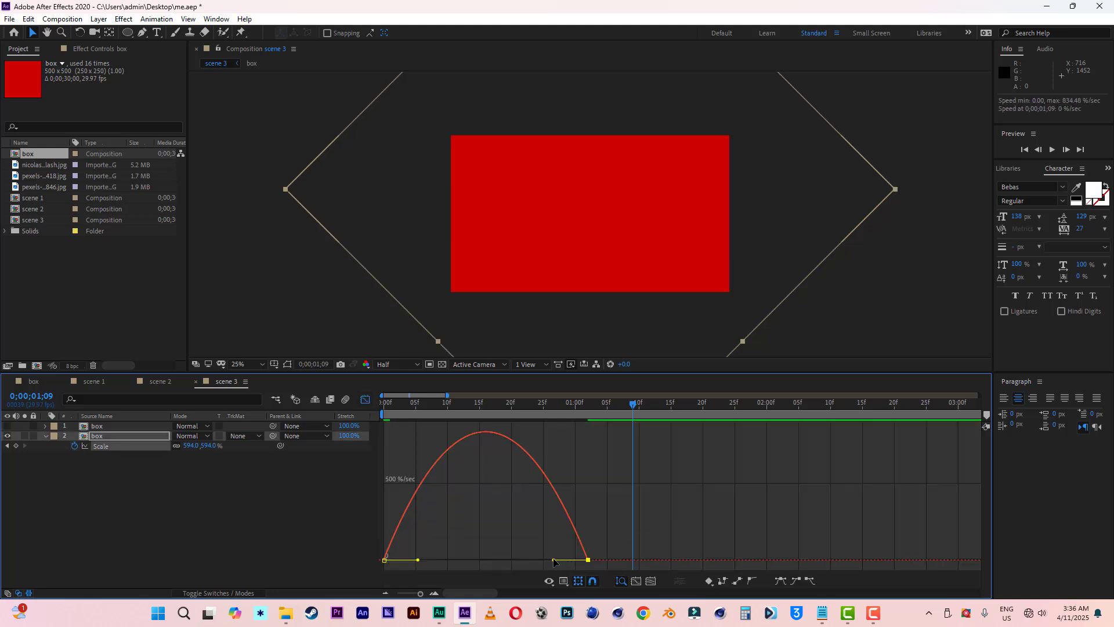
left_click_drag(554, 562, 421, 561)
left_click(364, 399)
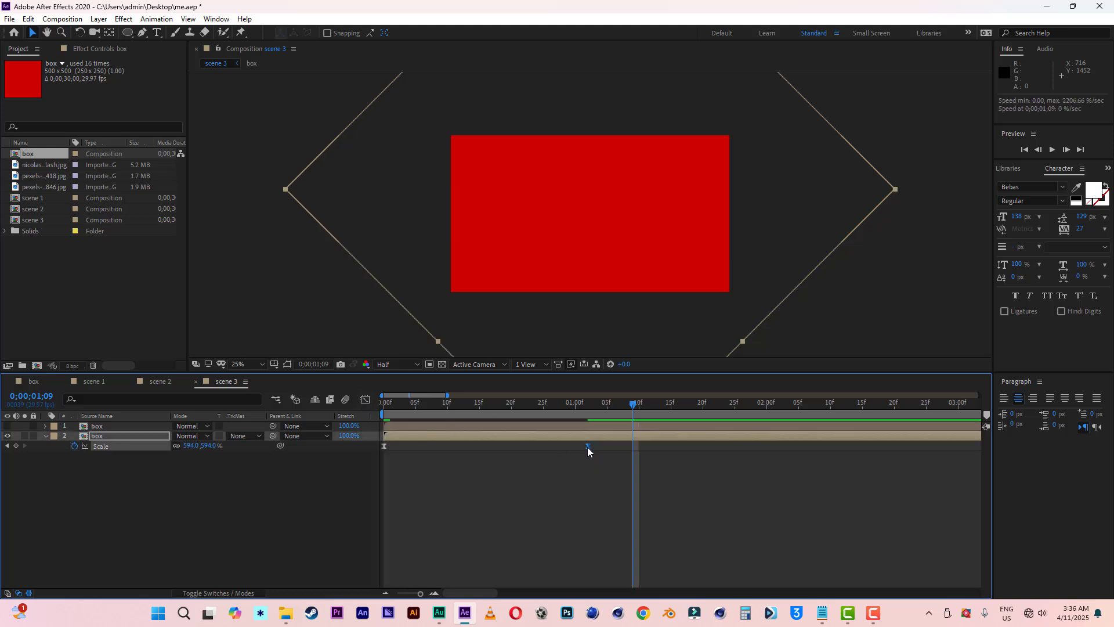
left_click_drag(588, 446, 620, 446)
key("space")
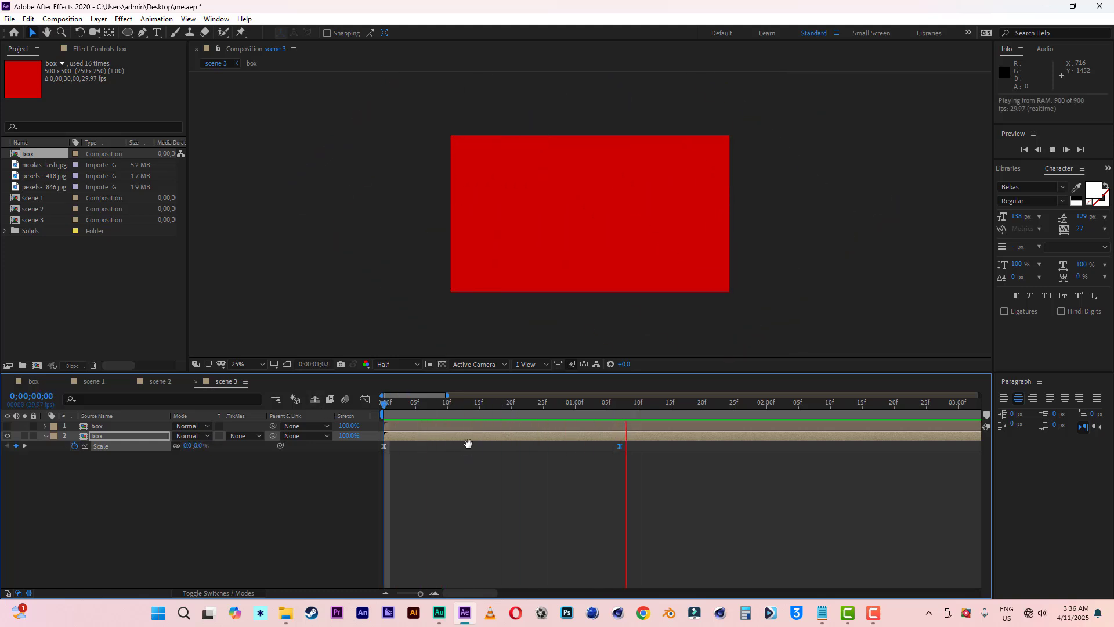
key("space")
Set the box's Scale keyframe at 0;00;01;07 to 485% and preview the animation.
left_click_drag(499, 408, 619, 411)
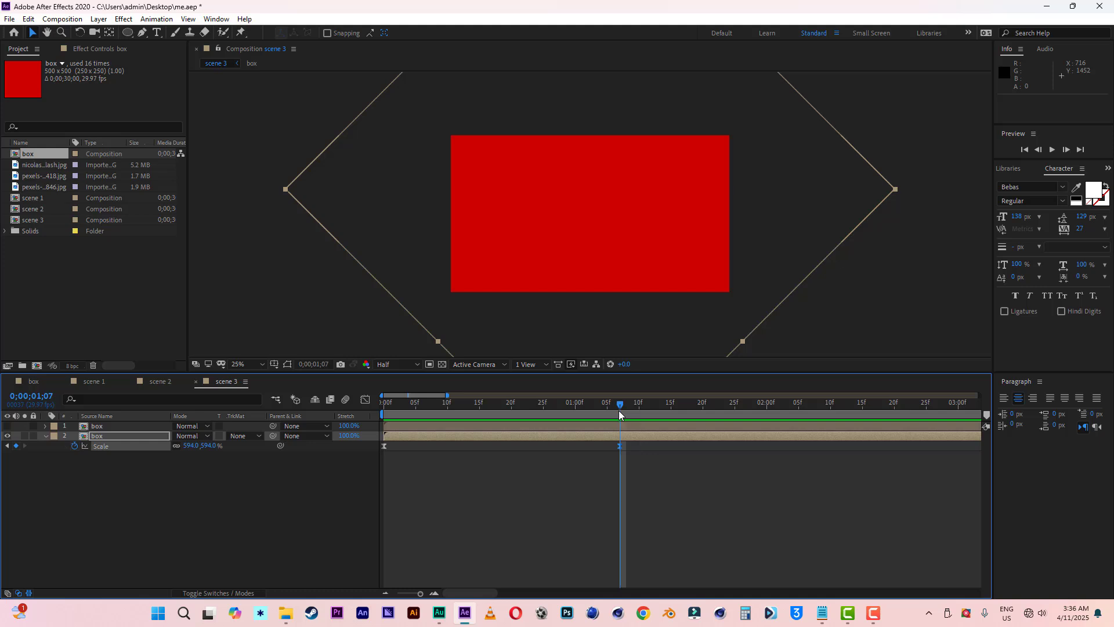
left_click_drag(213, 451, 151, 450)
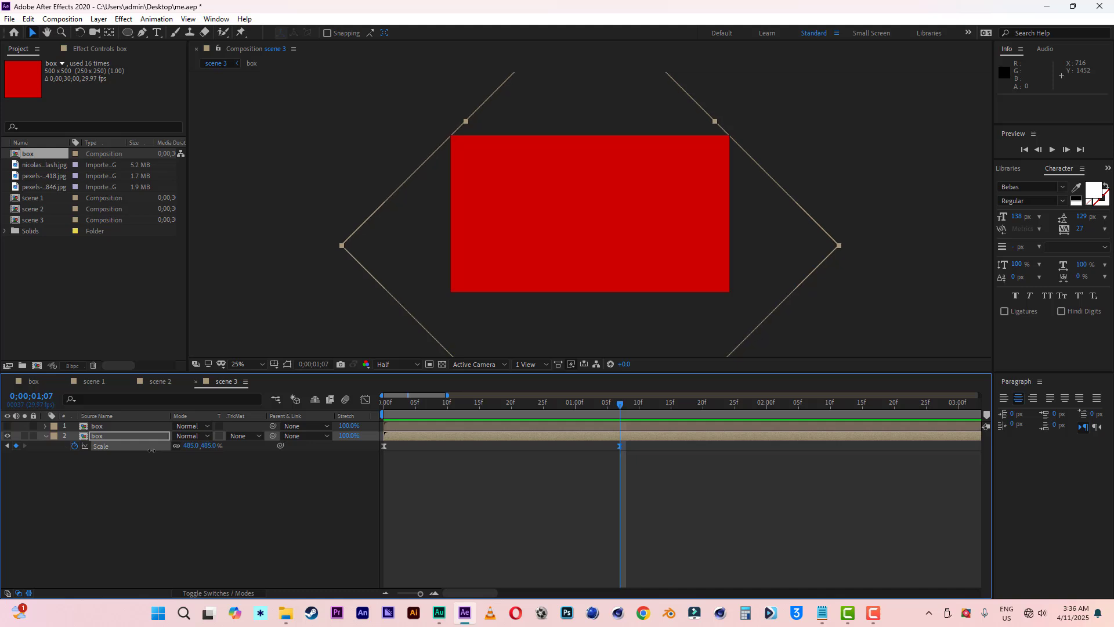
key("space")
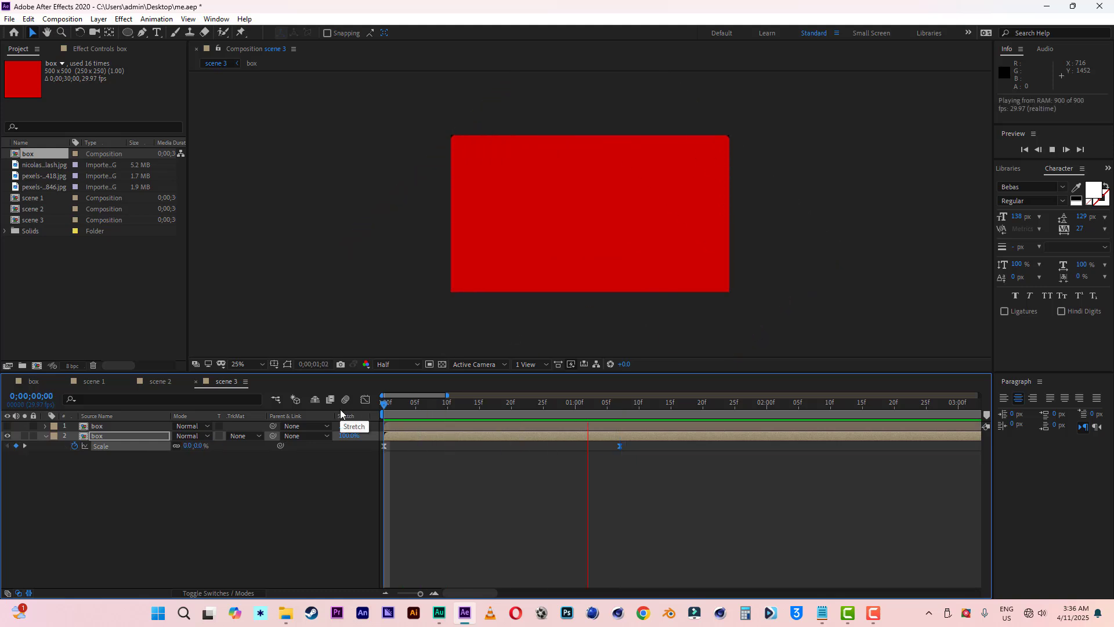
key("space")
Nudge the box straight up to about Position 960, 2256, keeping the frame covered, and preview the animation.
key("Up")
key("Up")
key("Up")
key("Up")
key("Up")
key("Up")
key("Up")
key("Up")
key("Up")
key("Up")
key("Up")
key("Up")
key("Up")
key("Up")
key("Up")
key("Up")
key("Up")
key("Up")
key("Up")
key("Up")
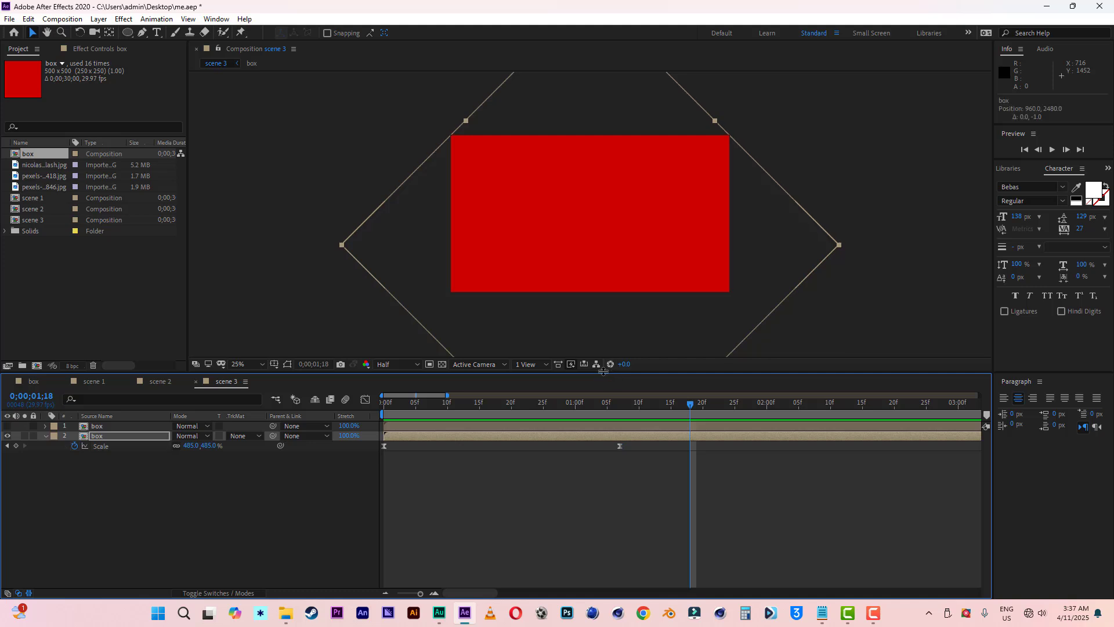
key("Up")
key("Up")
key("Up")
key("Up")
key("Up")
key("Up")
key("Up")
key("Up")
key("Up")
key("Up")
key("Up")
key("Up")
key("Up")
key("Up")
key("Up")
key("Up")
key("Up")
key("Up")
key("Up")
key("Up")
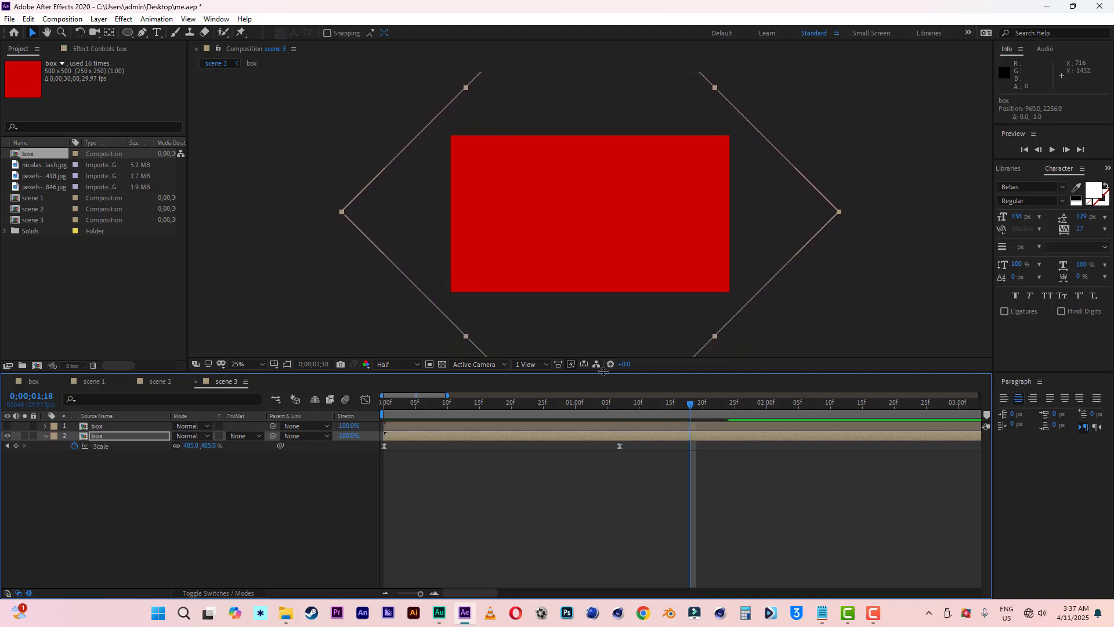
key("space")
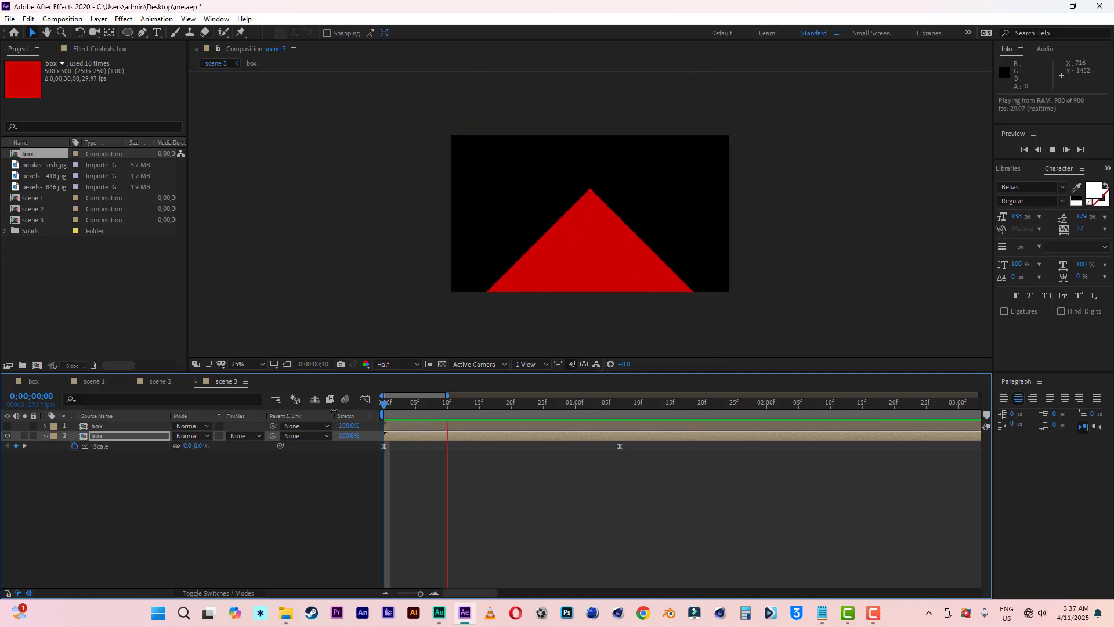
key("space")
Set the box's Scale keyframe at 0;00;01;07 to 463% and preview the animation.
left_click_drag(611, 405, 616, 409)
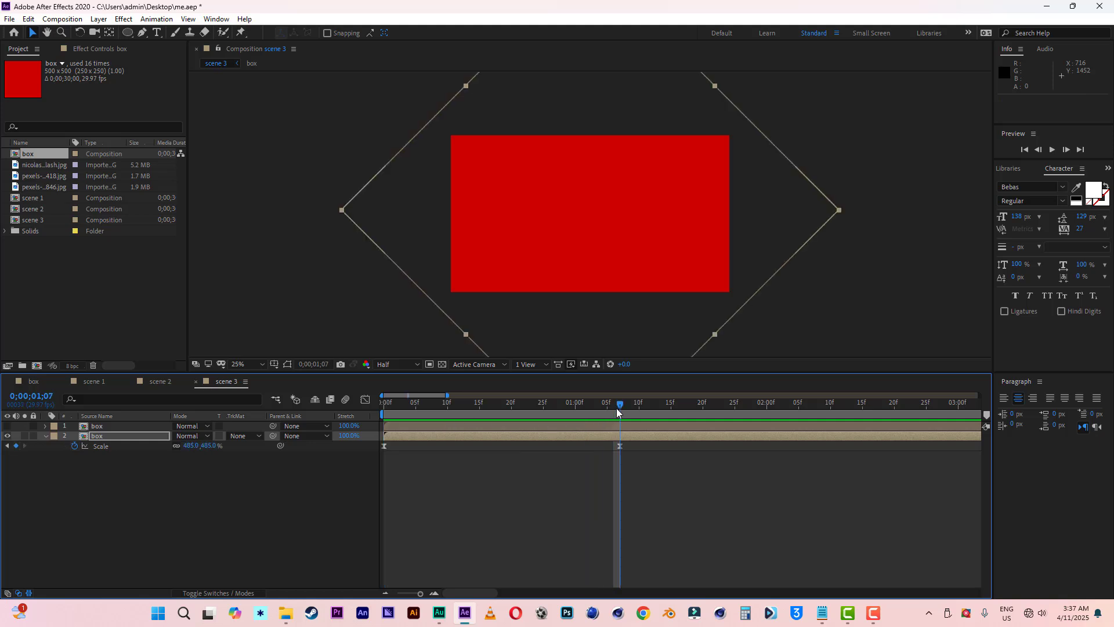
left_click_drag(208, 447, 199, 448)
left_click(271, 496)
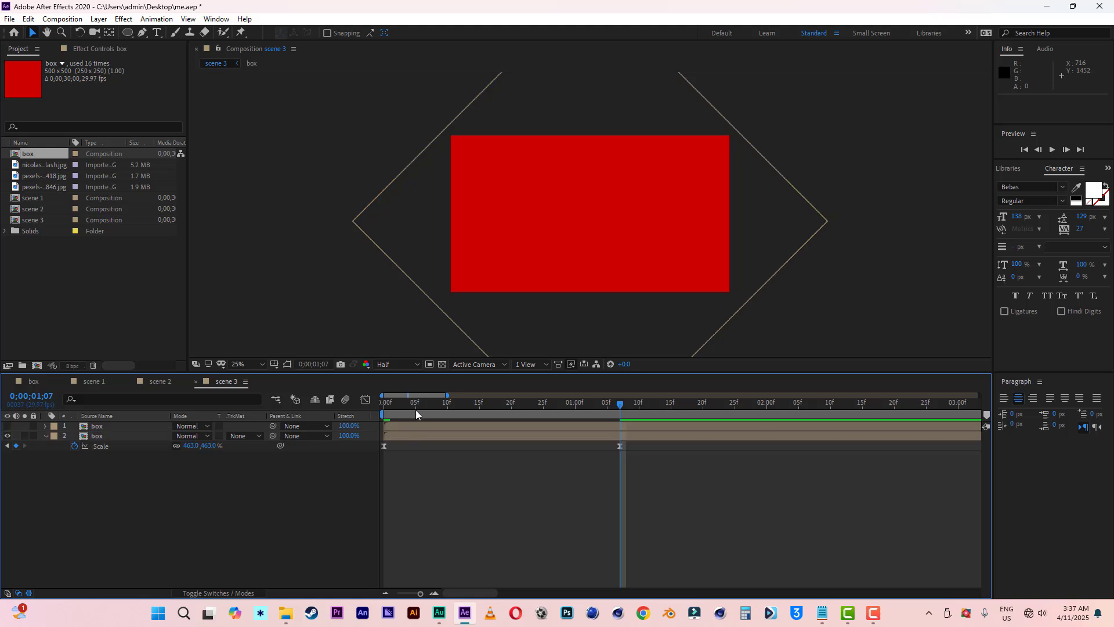
left_click_drag(415, 408, 311, 407)
key("space")
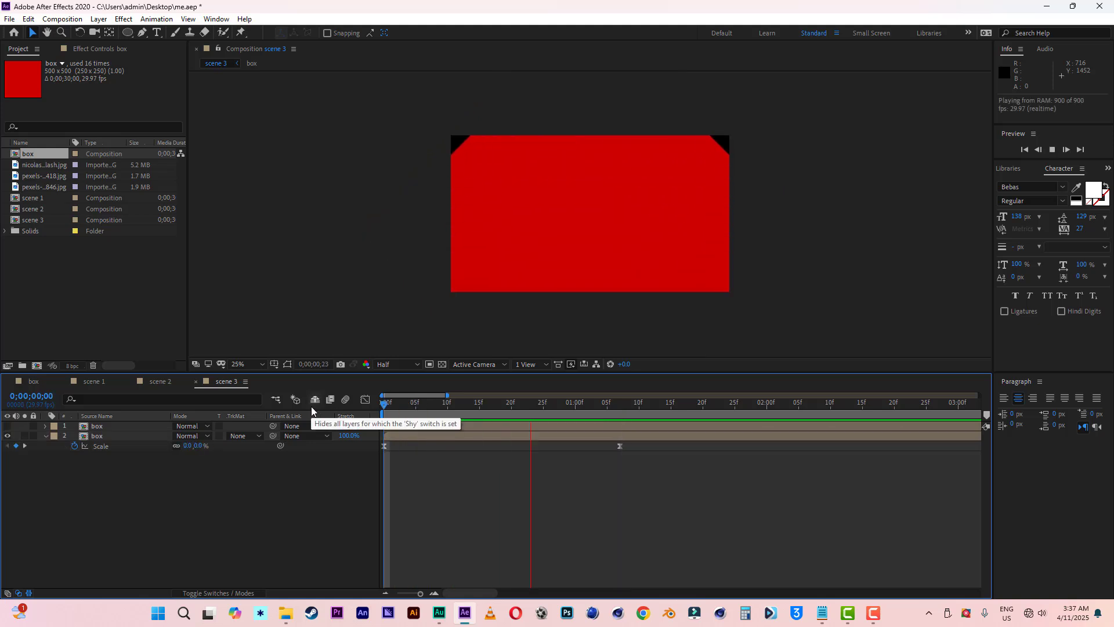
key("space")
Duplicate the animated box layer and shift the copy to start at 0;00;00;03.
left_click(102, 435)
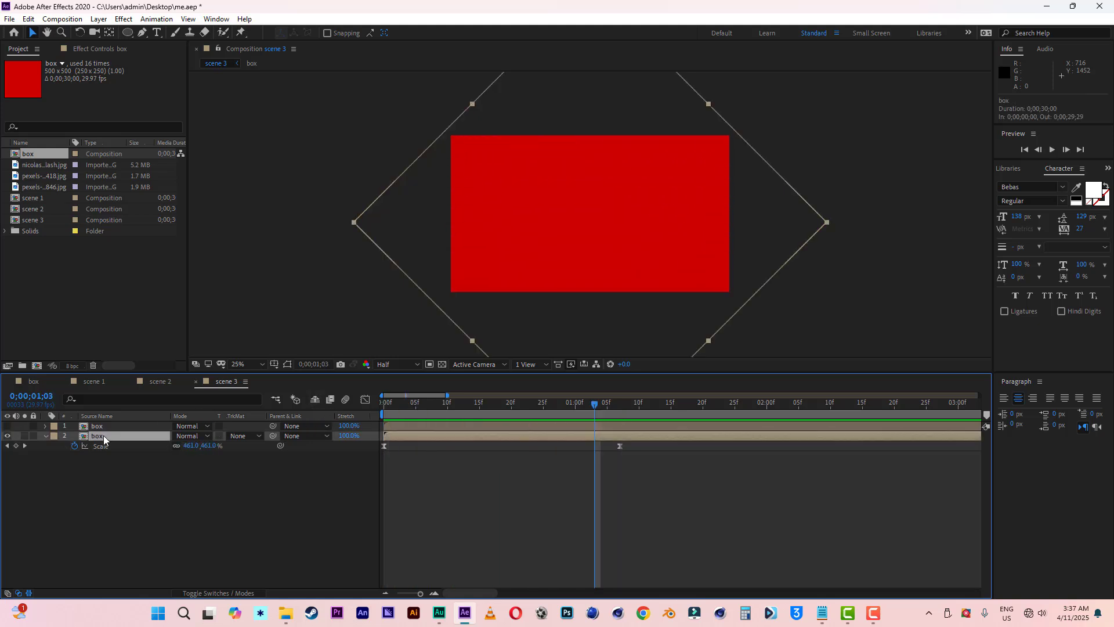
key("ctrl+d")
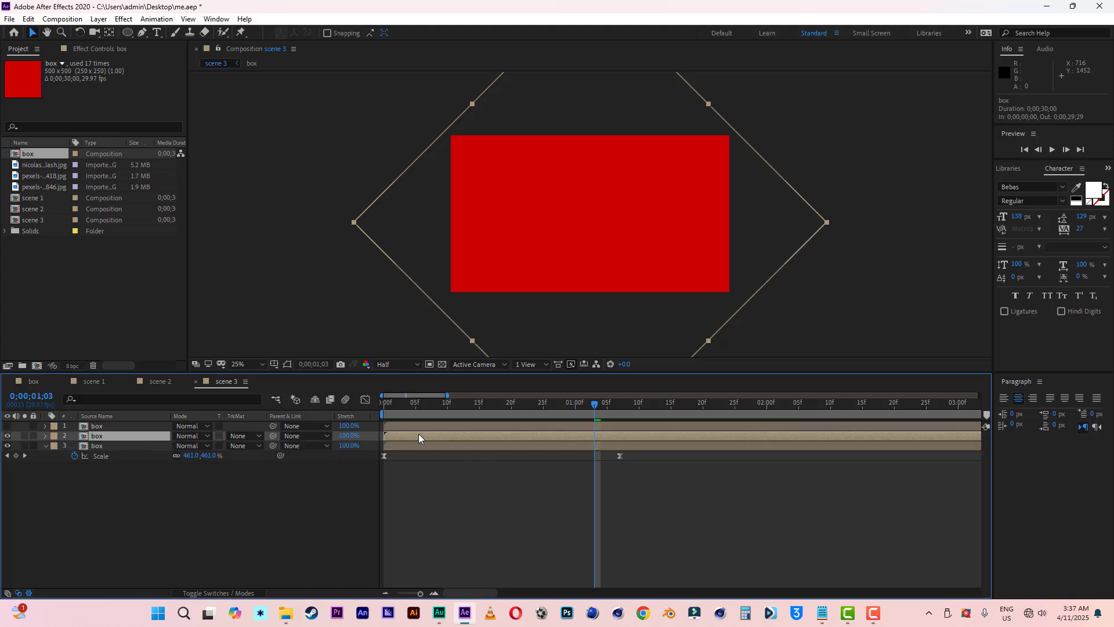
left_click_drag(416, 435, 435, 435)
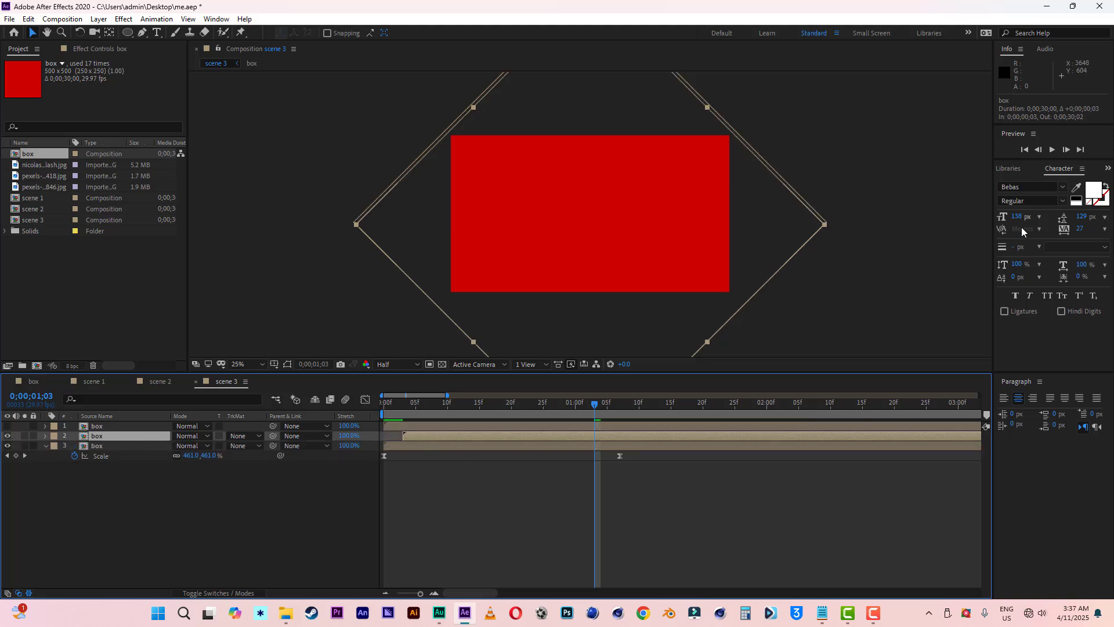
Apply a white (FFFFFF) Fill effect to the duplicated box and delay its layer to start at 0;00;00;05.
left_click(1104, 172)
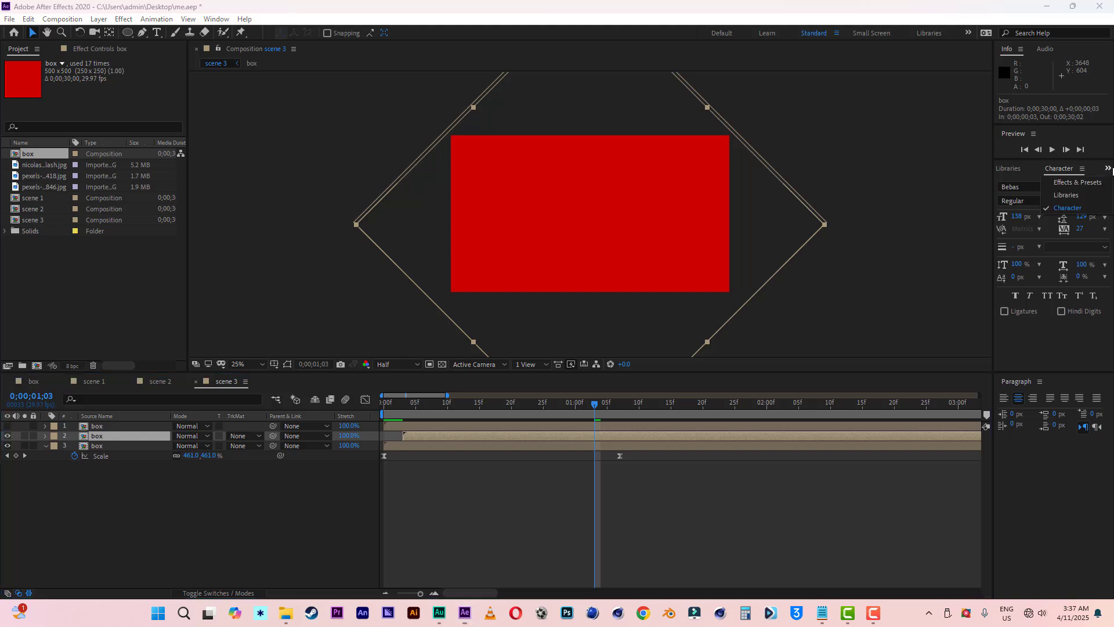
left_click(1068, 182)
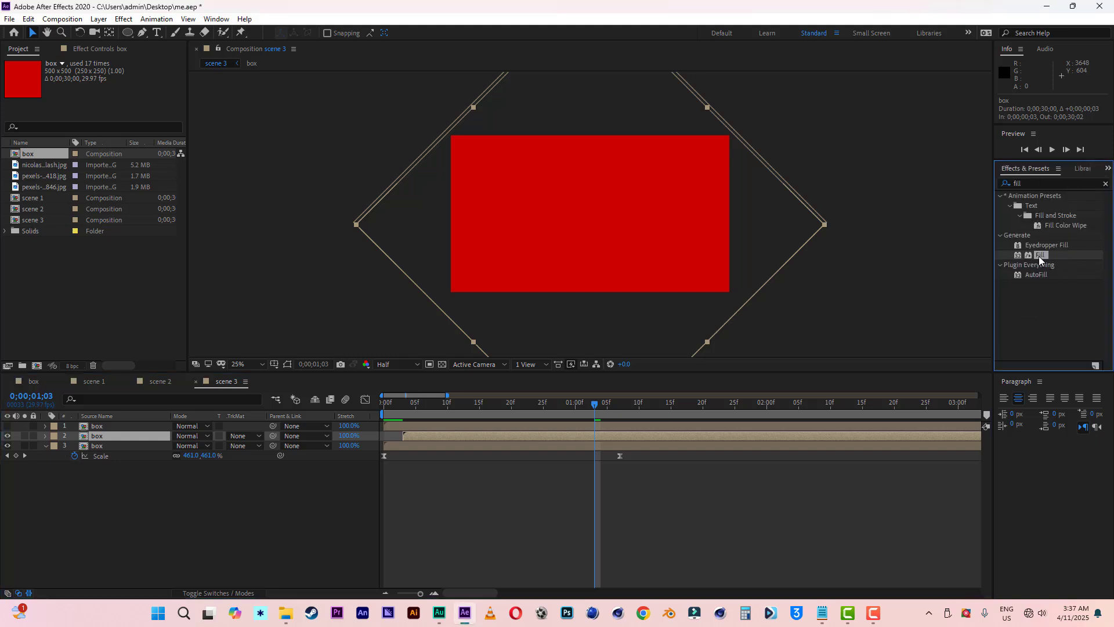
double_click(1039, 256)
left_click(108, 103)
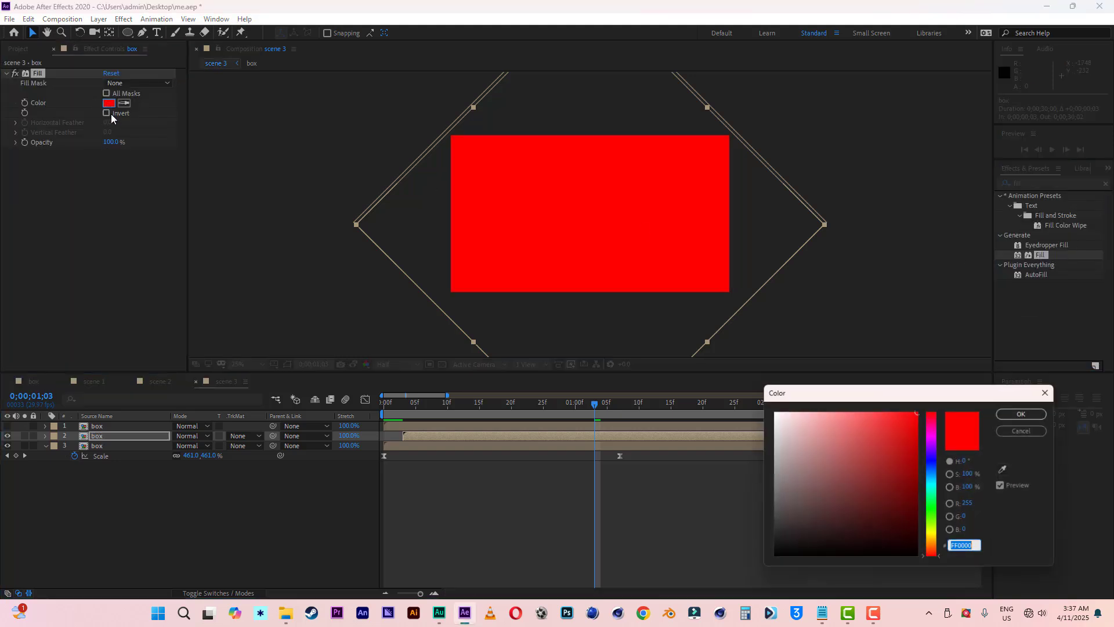
left_click_drag(815, 432, 696, 386)
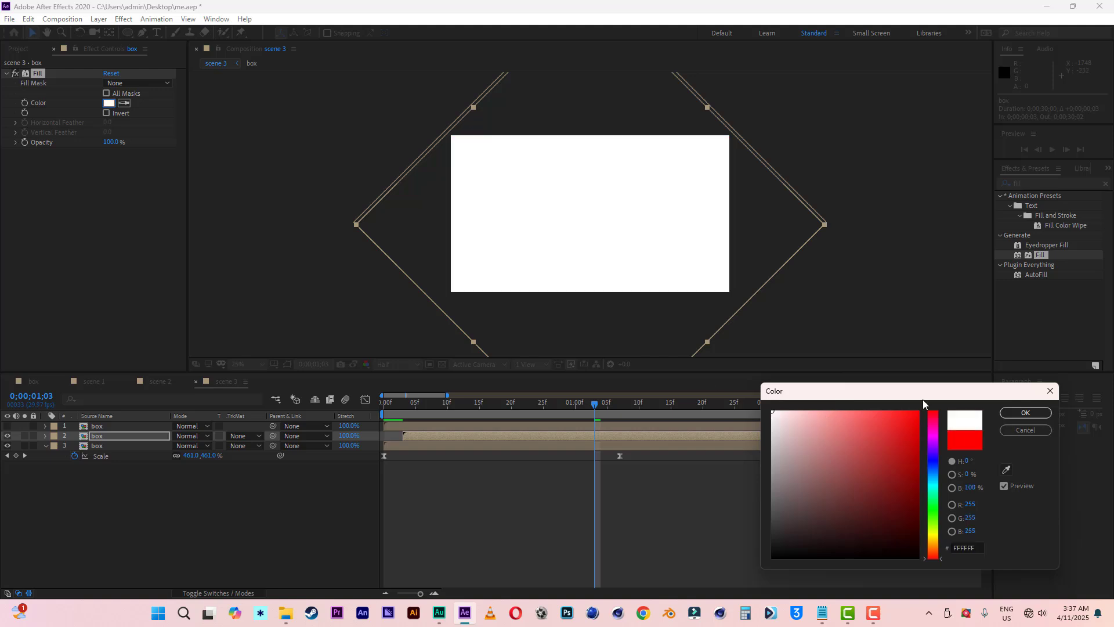
left_click(1020, 413)
left_click_drag(430, 441, 442, 441)
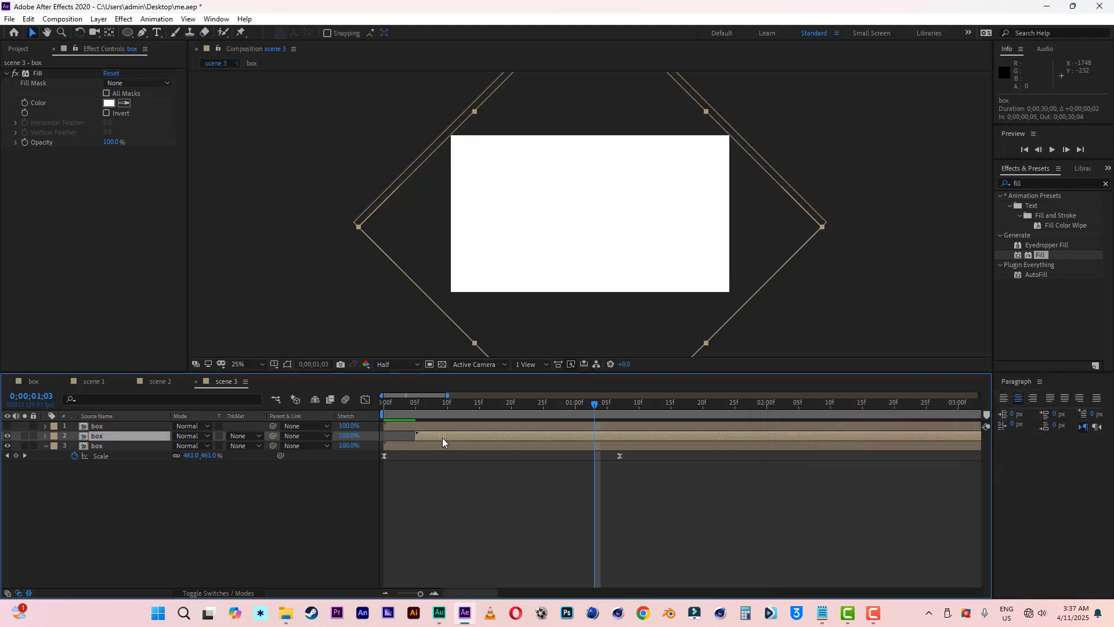
left_click_drag(401, 404, 490, 415)
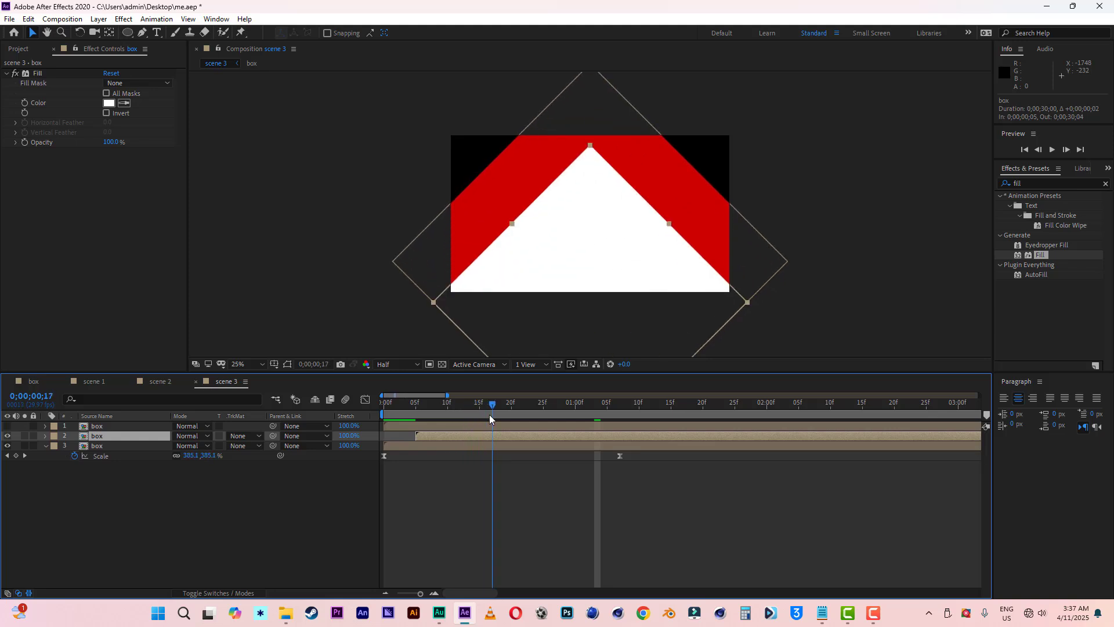
Add a Drop Shadow layer style to the white box and expand its settings.
right_click(97, 438)
mouse_move(150, 182)
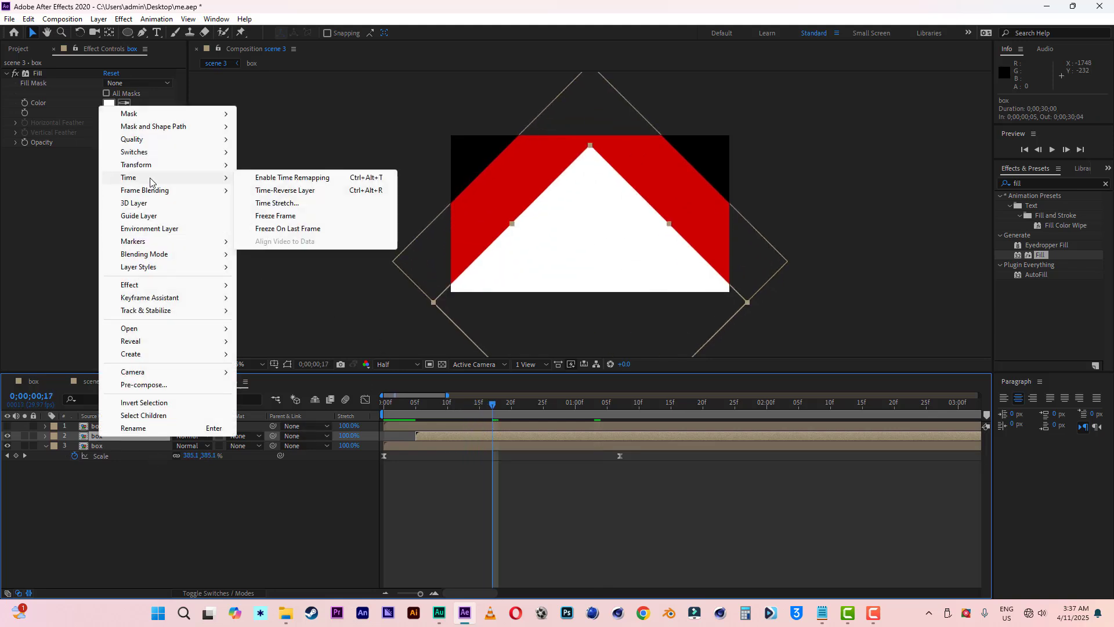
mouse_move(152, 268)
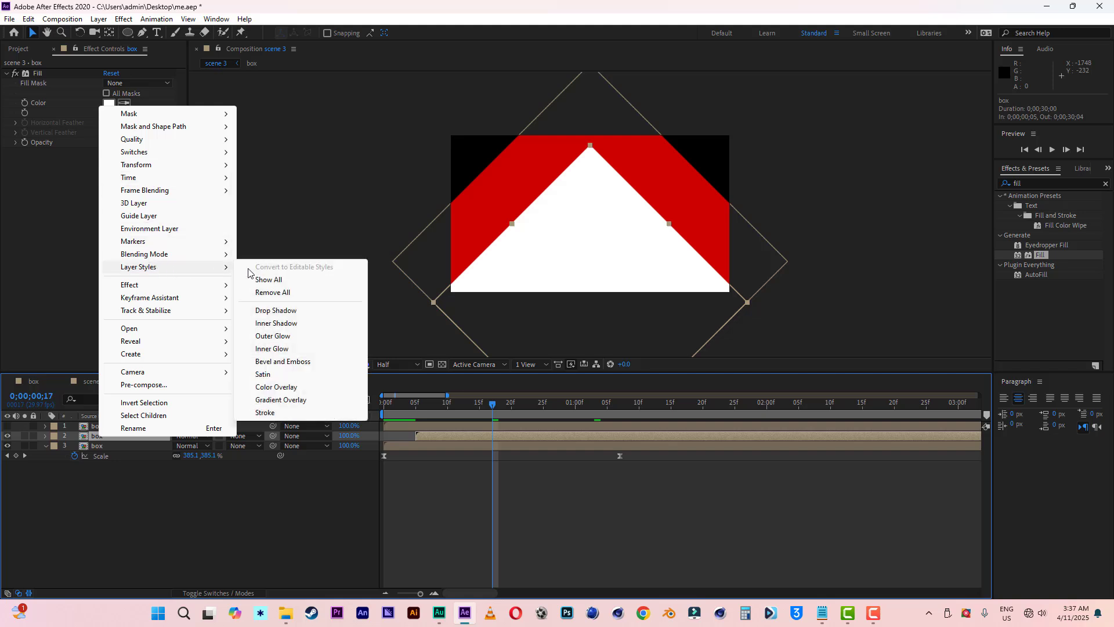
left_click(286, 311)
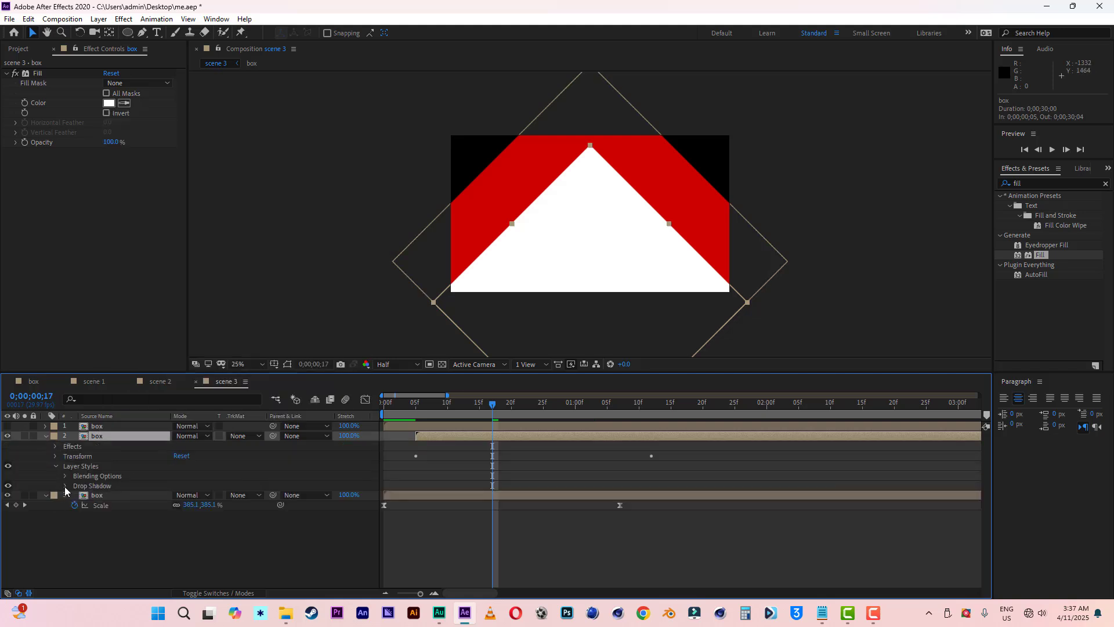
left_click(65, 485)
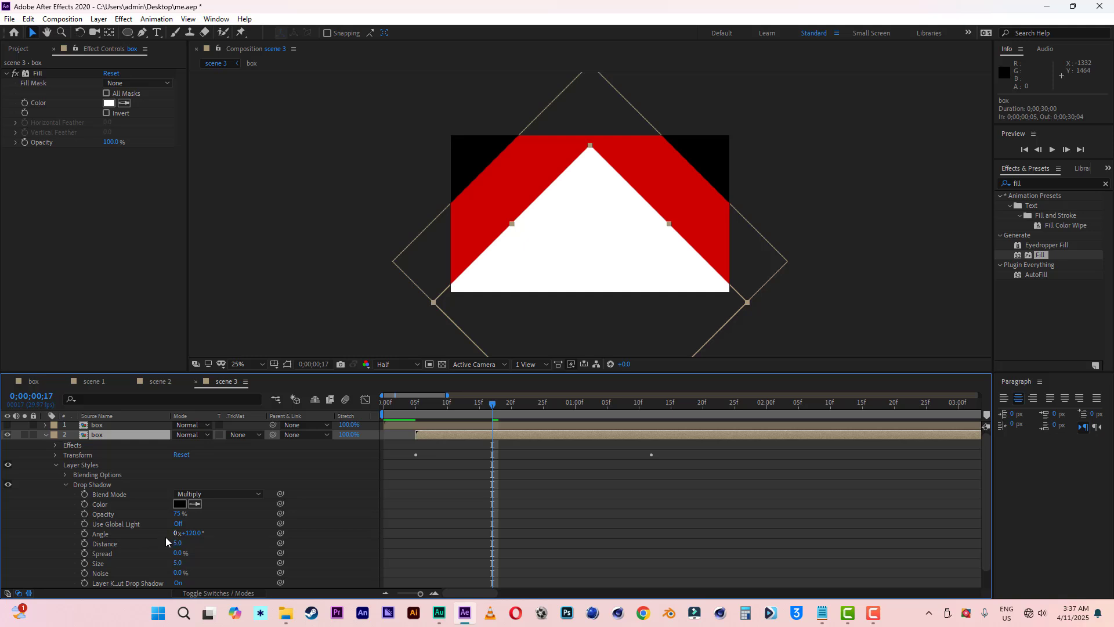
Set the white box's drop shadow Distance to 0 and Opacity to 30%, and adjust its Size.
left_click_drag(179, 544, 109, 543)
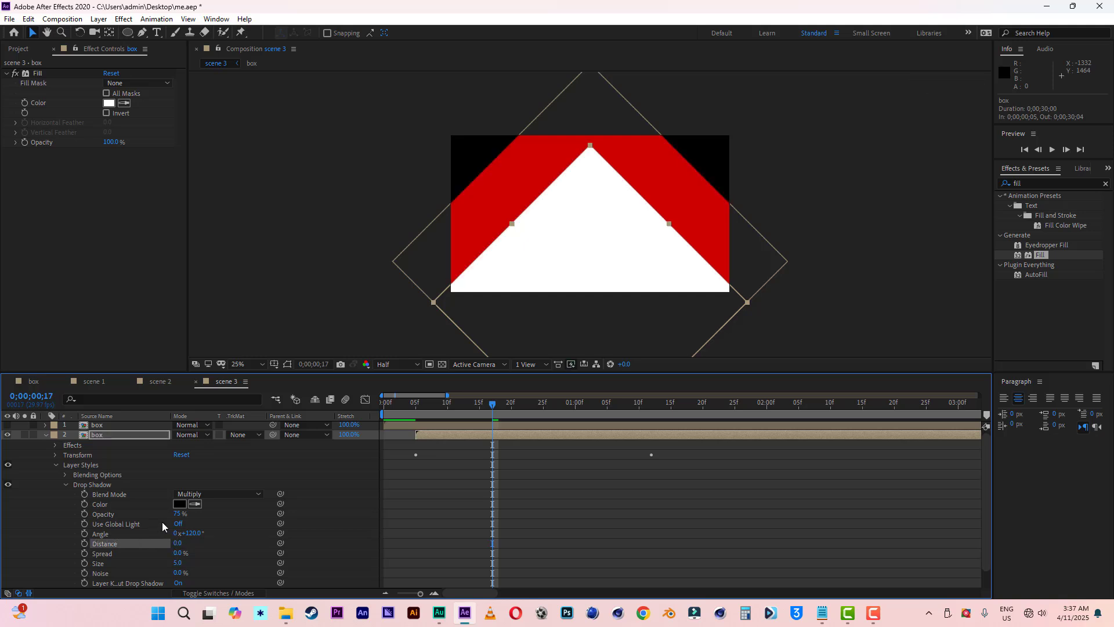
left_click(177, 514)
type("30")
left_click(245, 519)
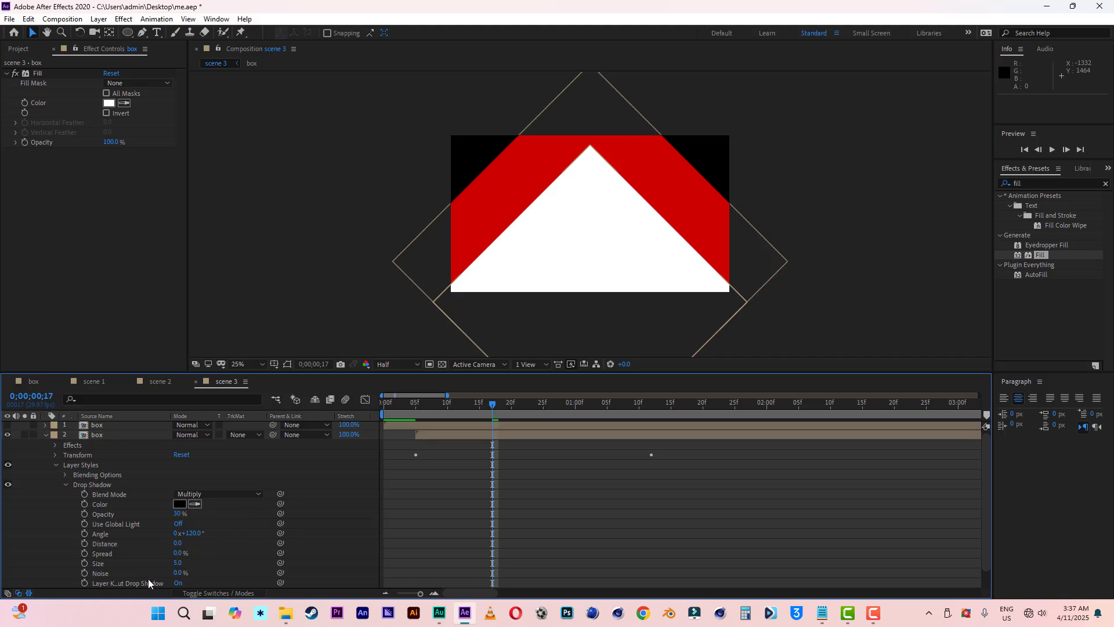
left_click(177, 564)
left_click(235, 565)
left_click(45, 435)
Save the project and preview the layered red and white box animation in scene 3.
key("ctrl+s")
key("space")
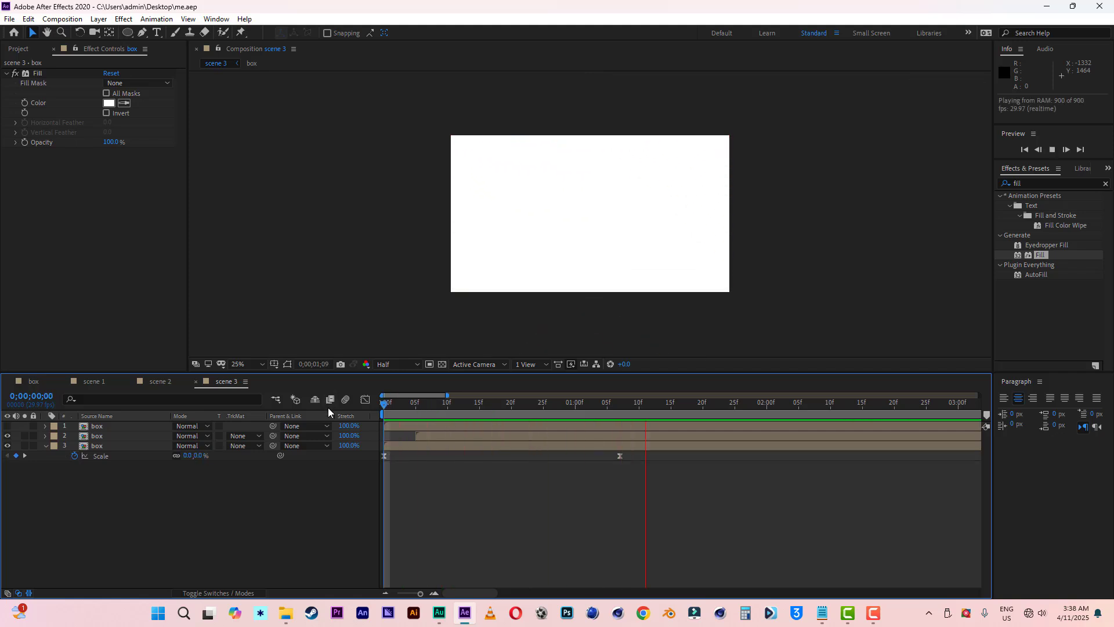
key("space")
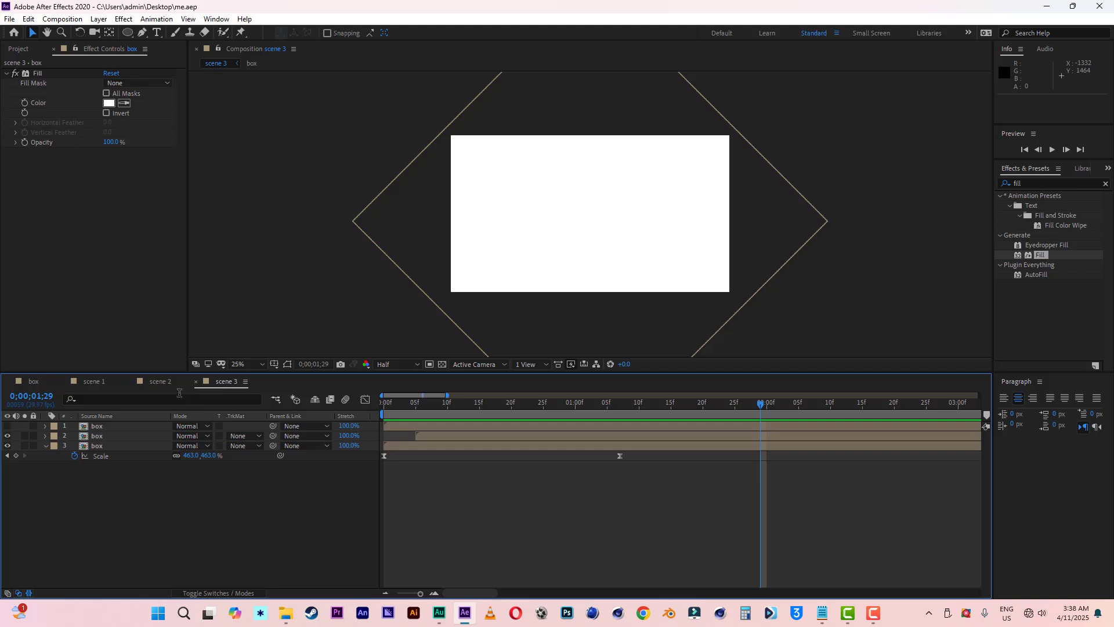
Copy the two white frame box layers behind the photo in the scene 2 composition.
left_click(157, 382)
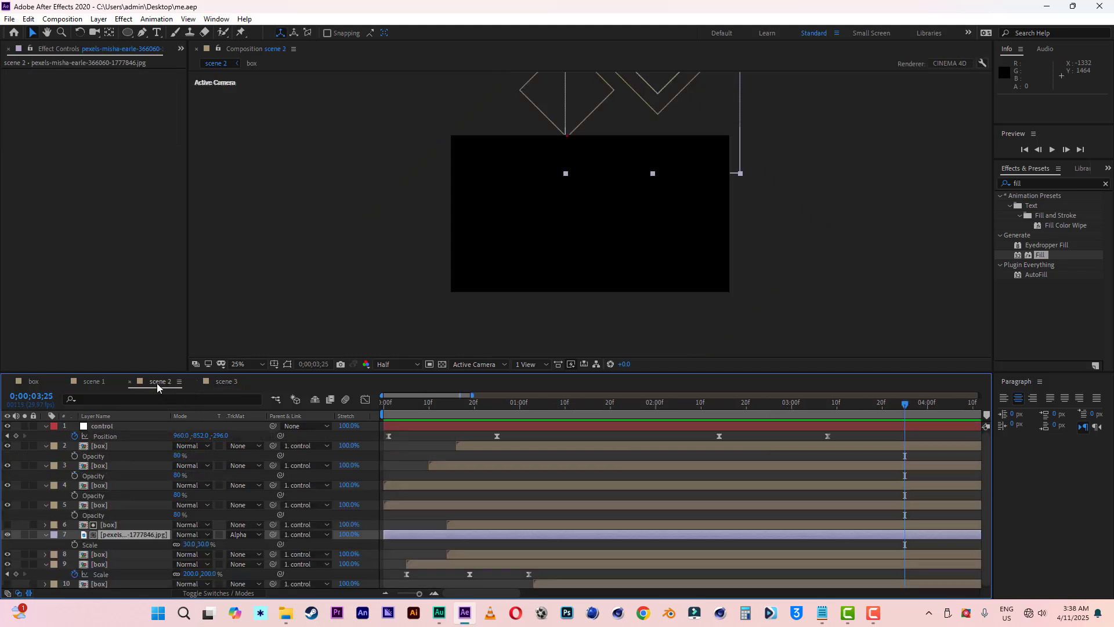
left_click(666, 408)
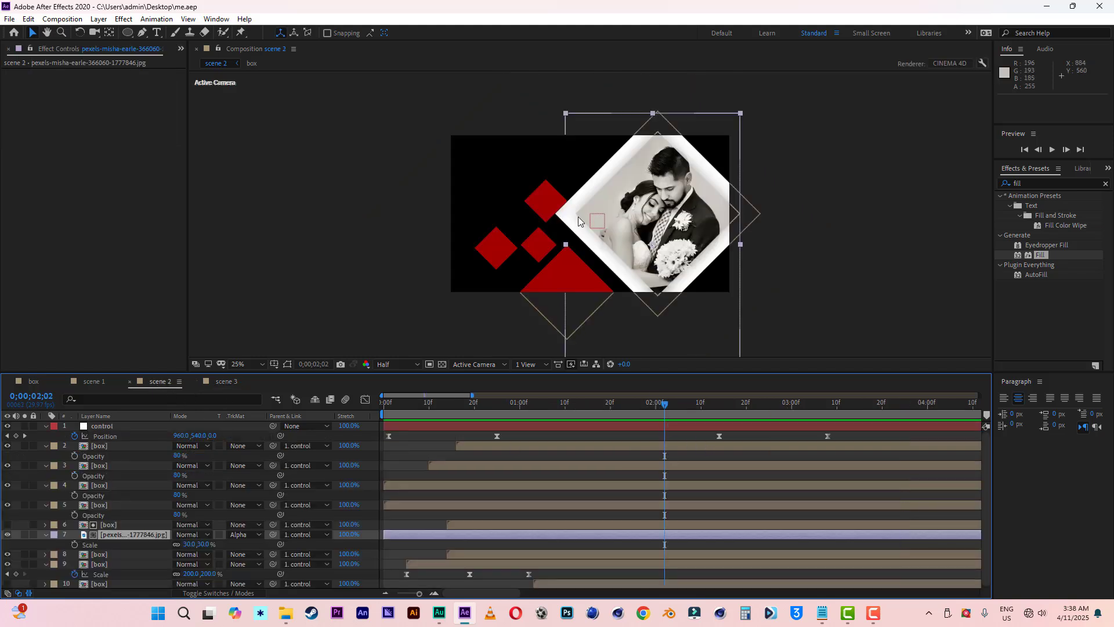
left_click(107, 507)
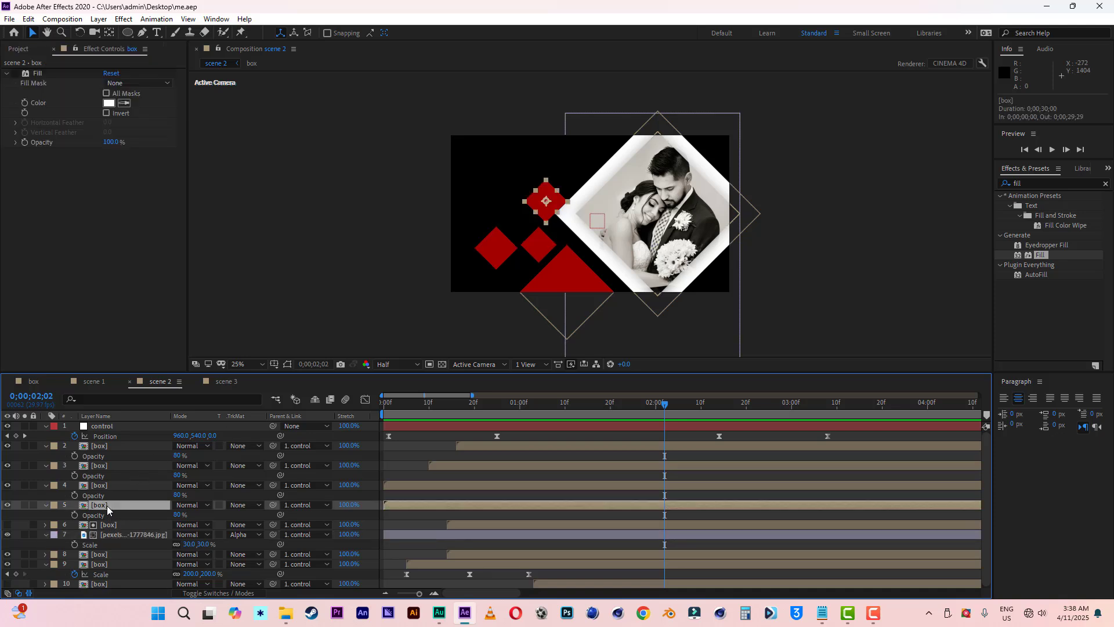
left_click(101, 565)
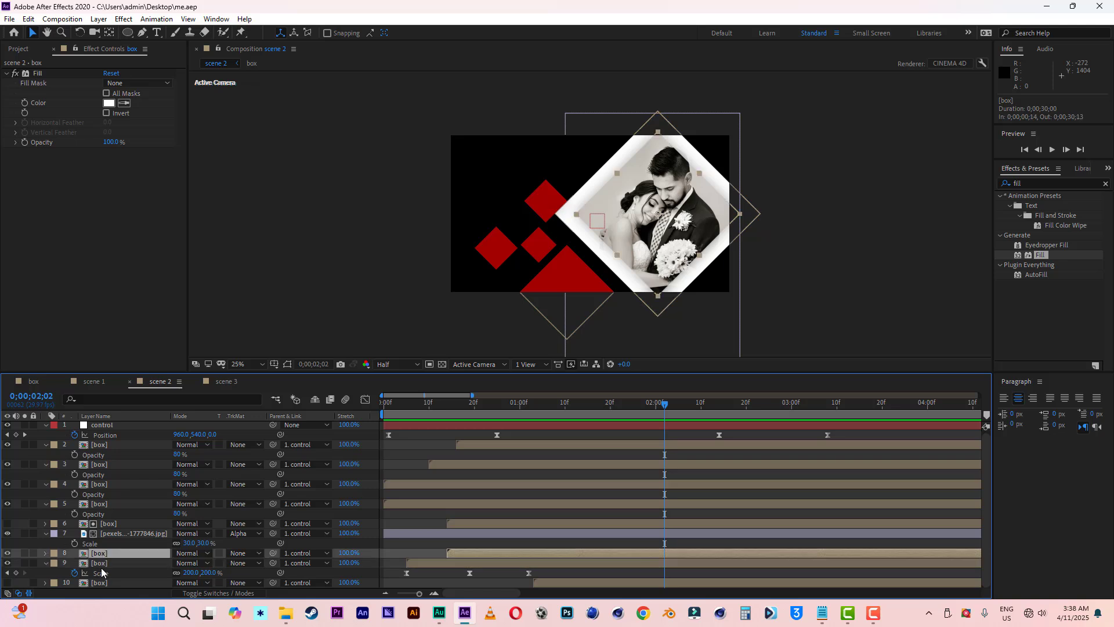
left_click(104, 555, "shift")
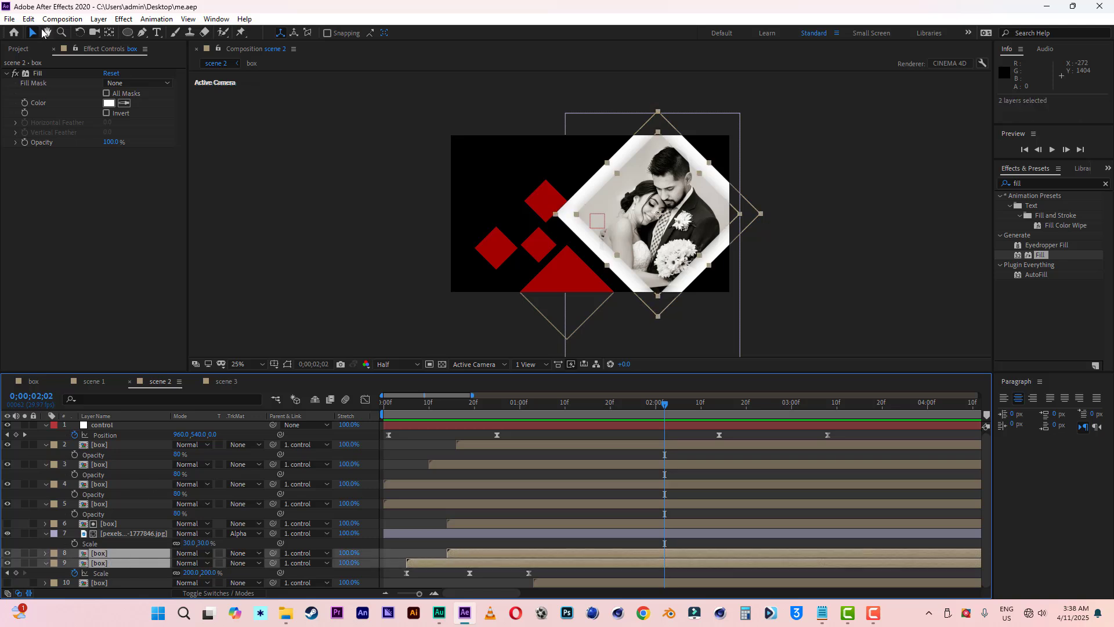
left_click(28, 19)
left_click(47, 88)
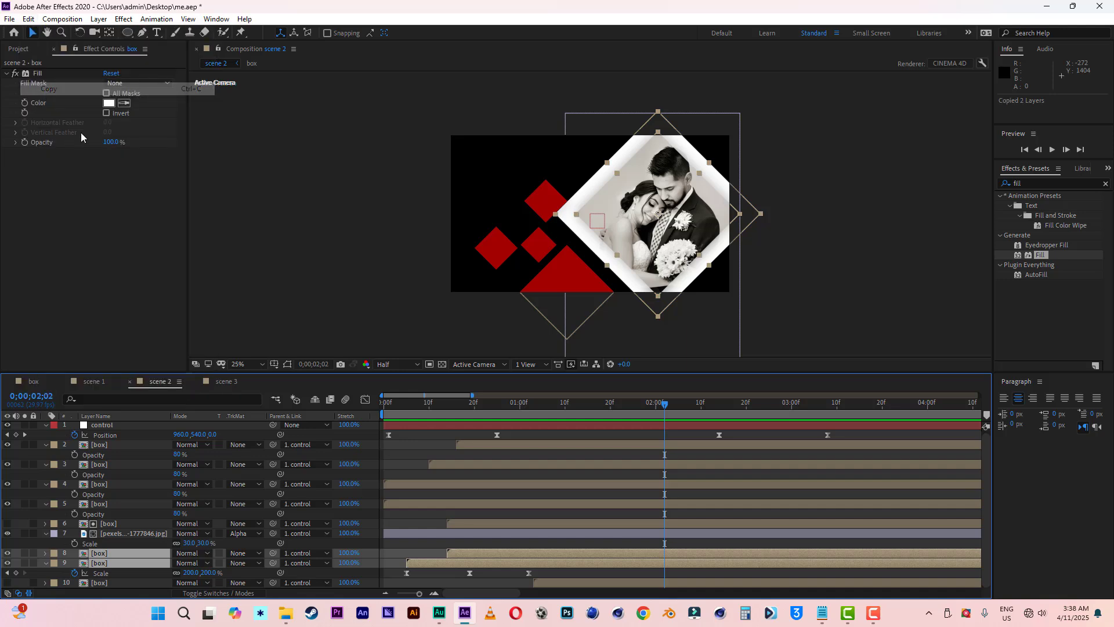
Paste the two copied box layers into scene 3 and move them together to just left of the frame's centre.
left_click(230, 381)
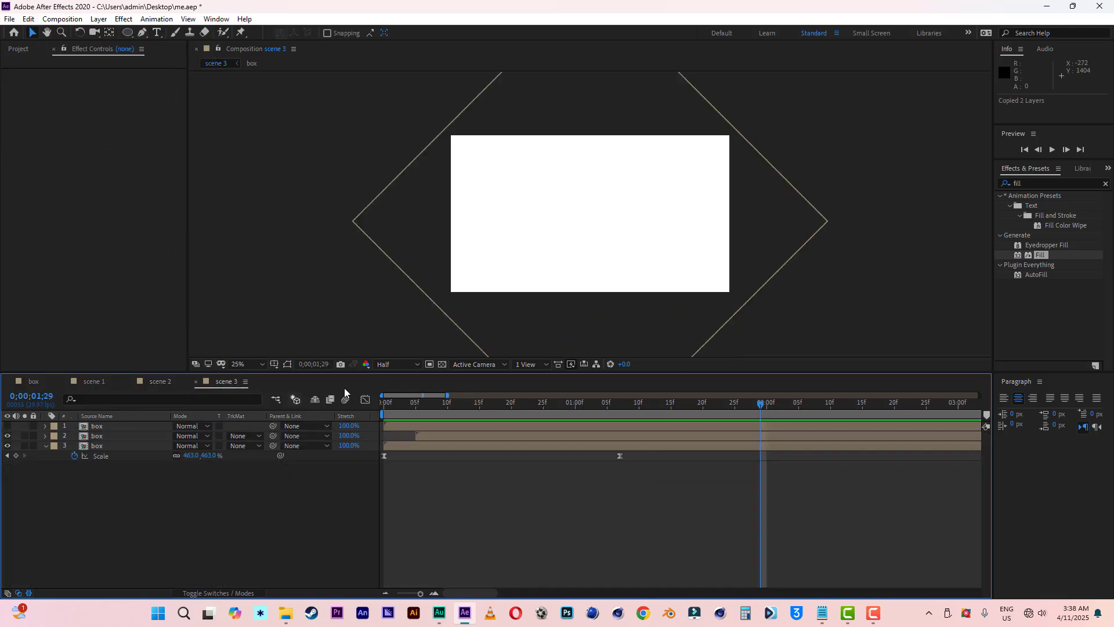
left_click(28, 19)
left_click(51, 140)
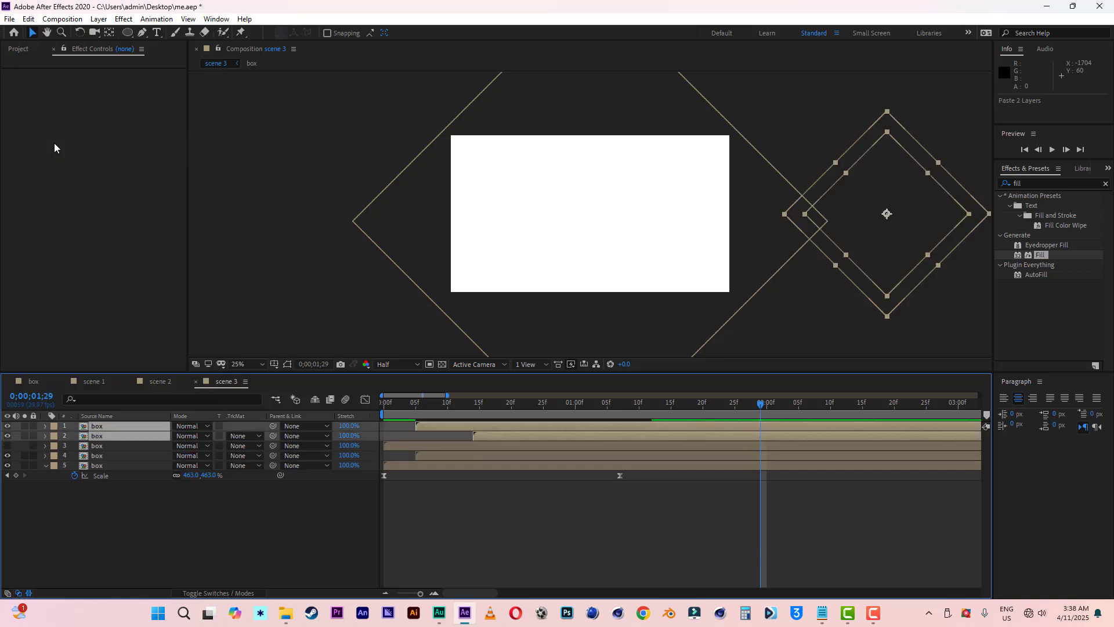
left_click(885, 213)
left_click_drag(886, 213, 545, 229)
Move the smaller pasted white box above the larger pasted box in the layer order.
left_click(99, 427)
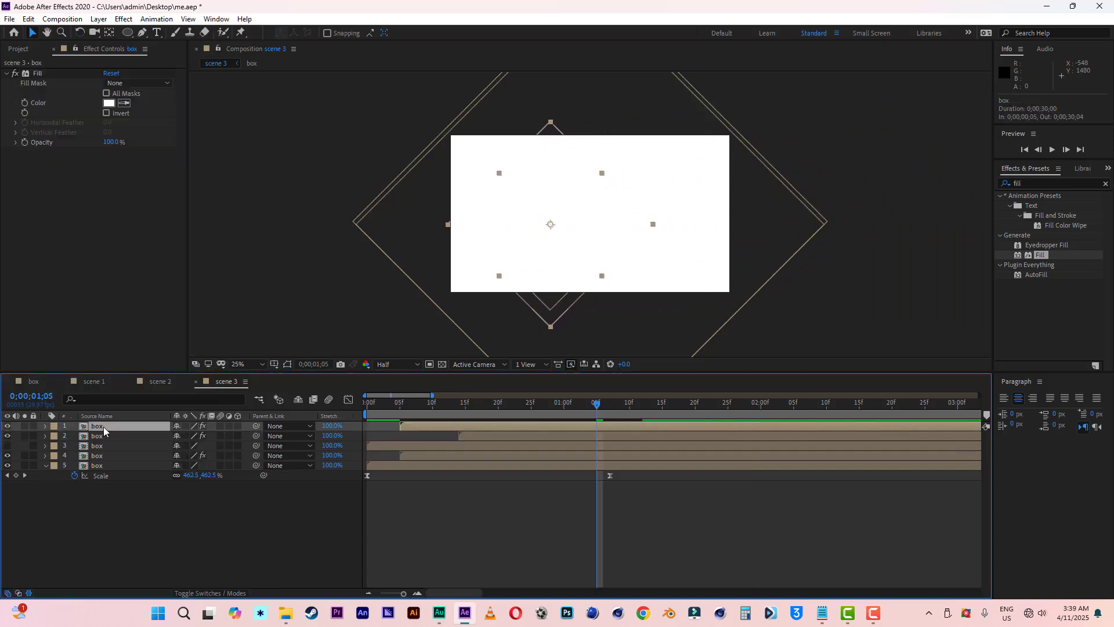
left_click_drag(101, 439, 104, 427)
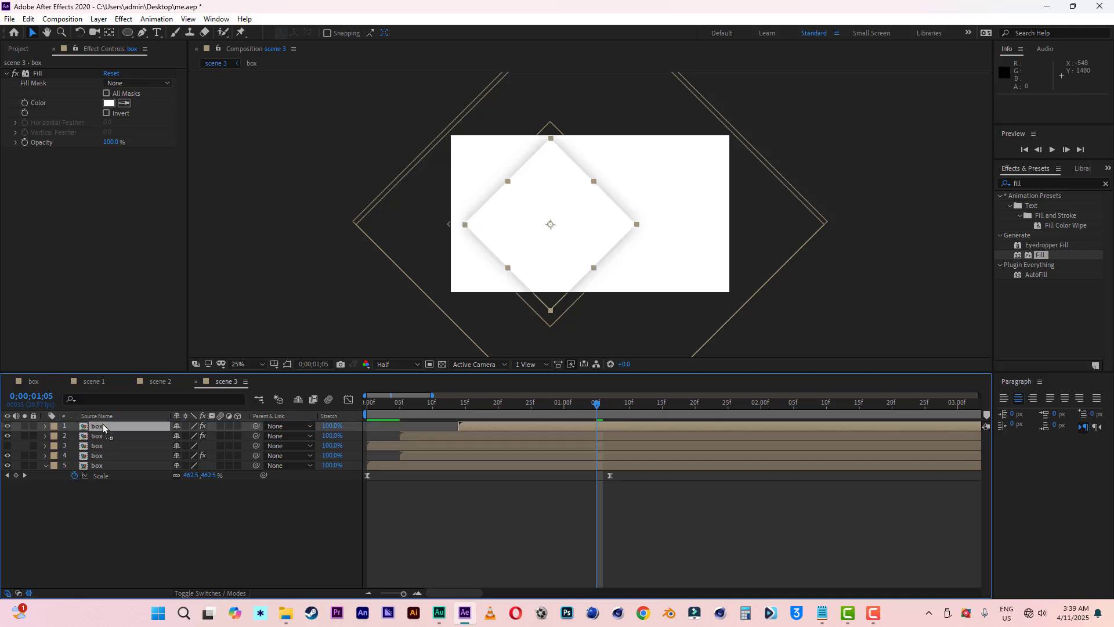
left_click(99, 437)
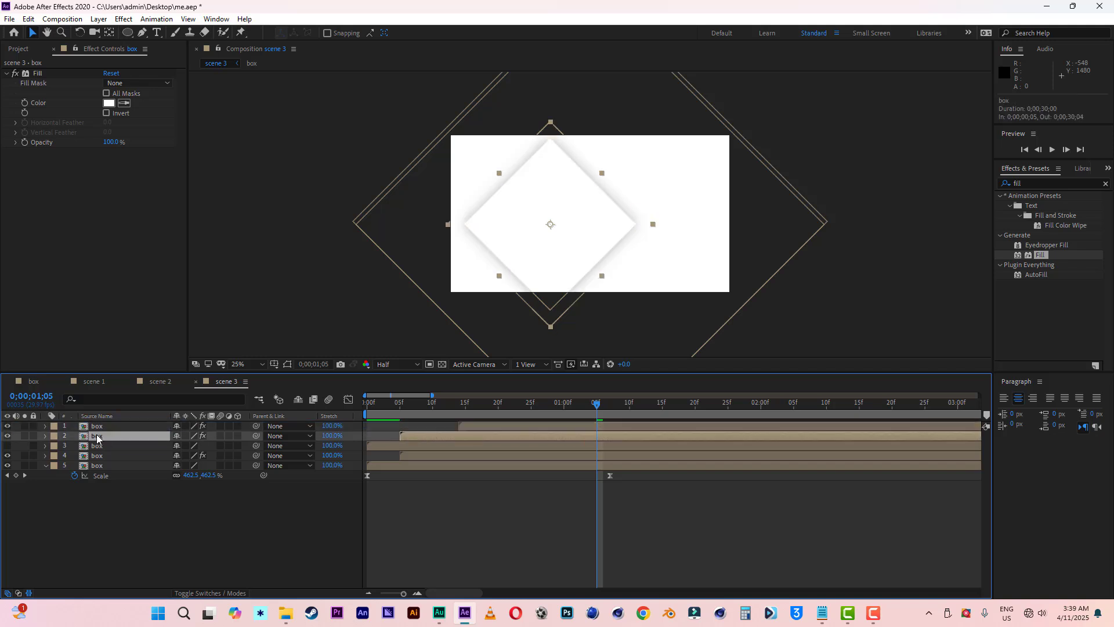
left_click(100, 427)
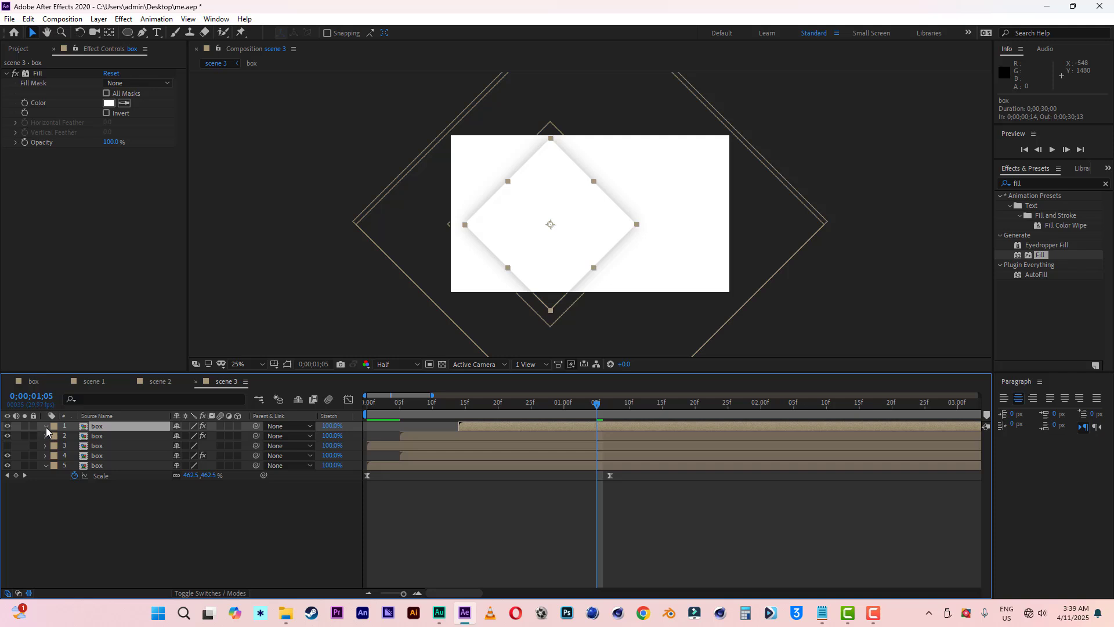
Copy the Layer Styles from the smaller white box onto the larger pasted white box.
left_click(46, 427)
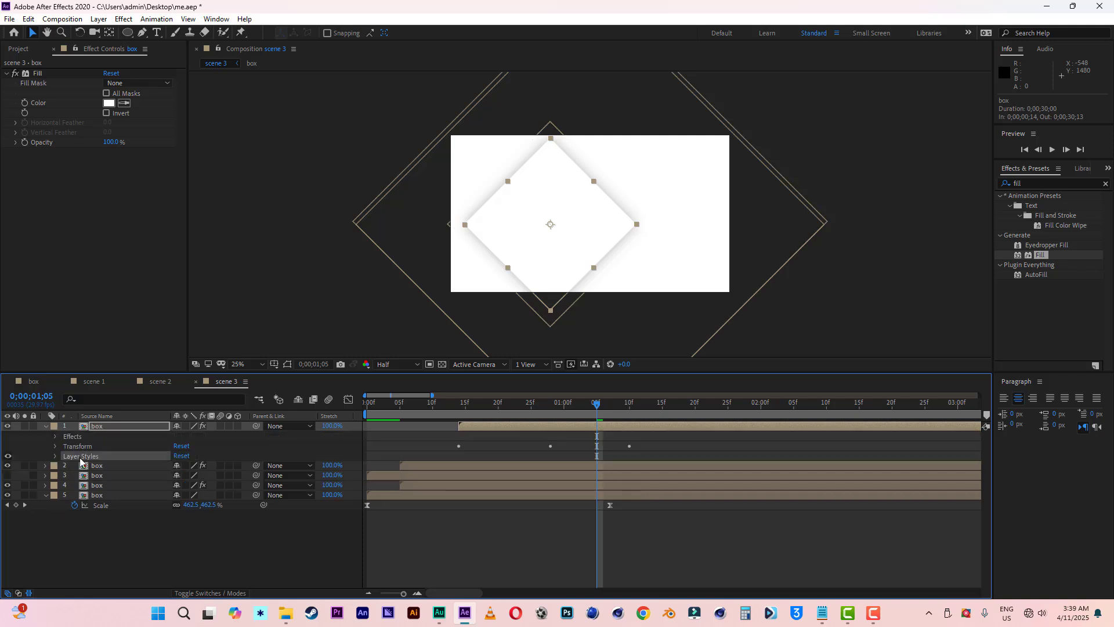
left_click(28, 19)
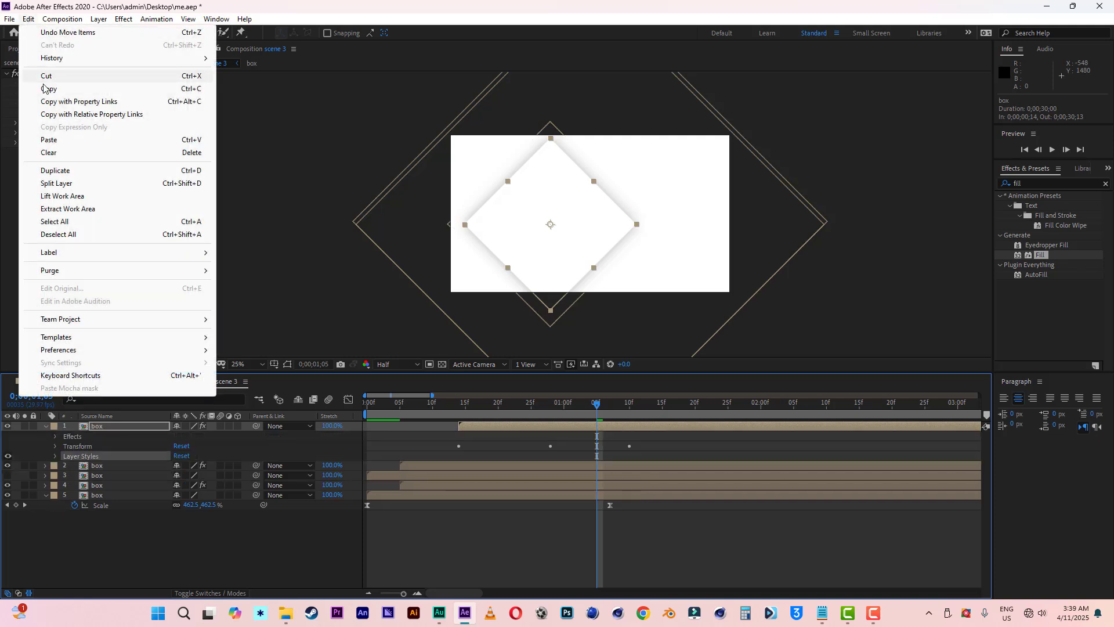
left_click(80, 421)
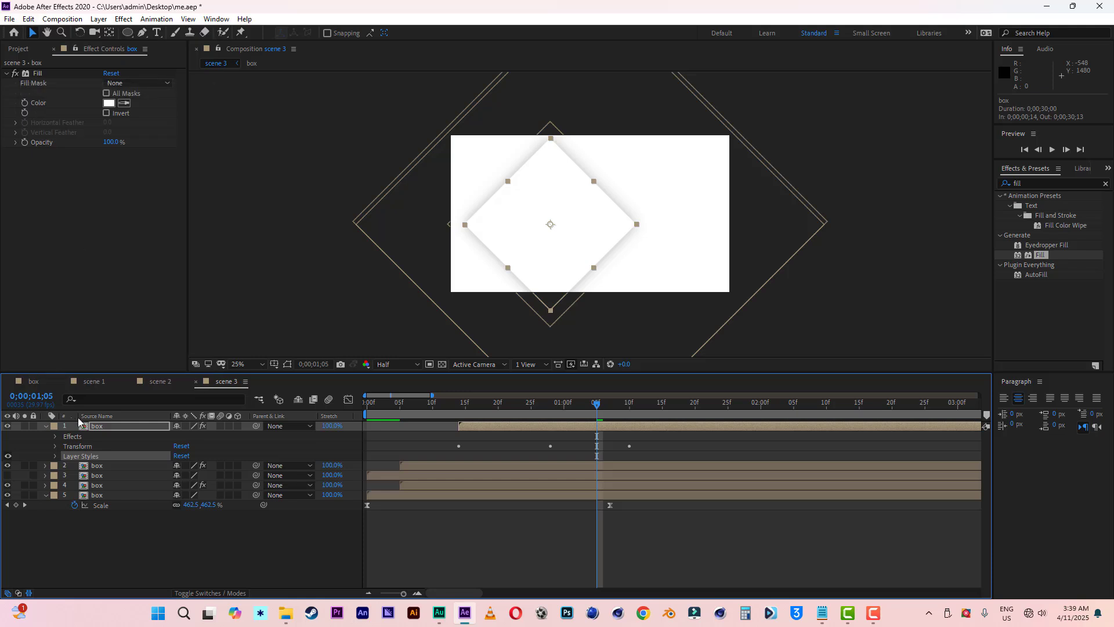
left_click(46, 428)
left_click(97, 435)
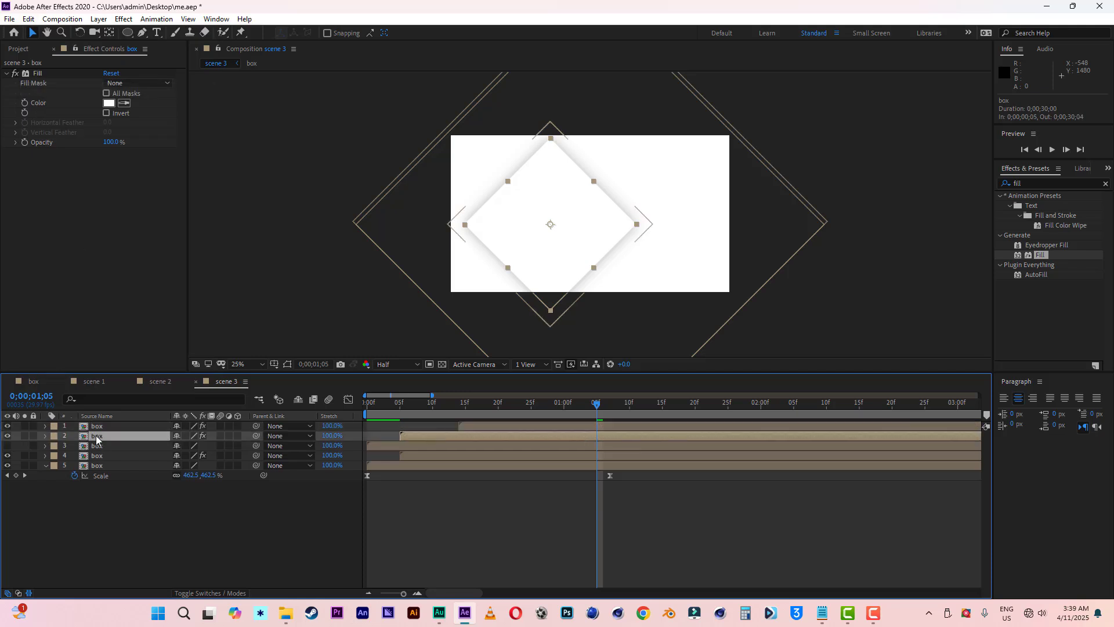
left_click(29, 19)
left_click(52, 142)
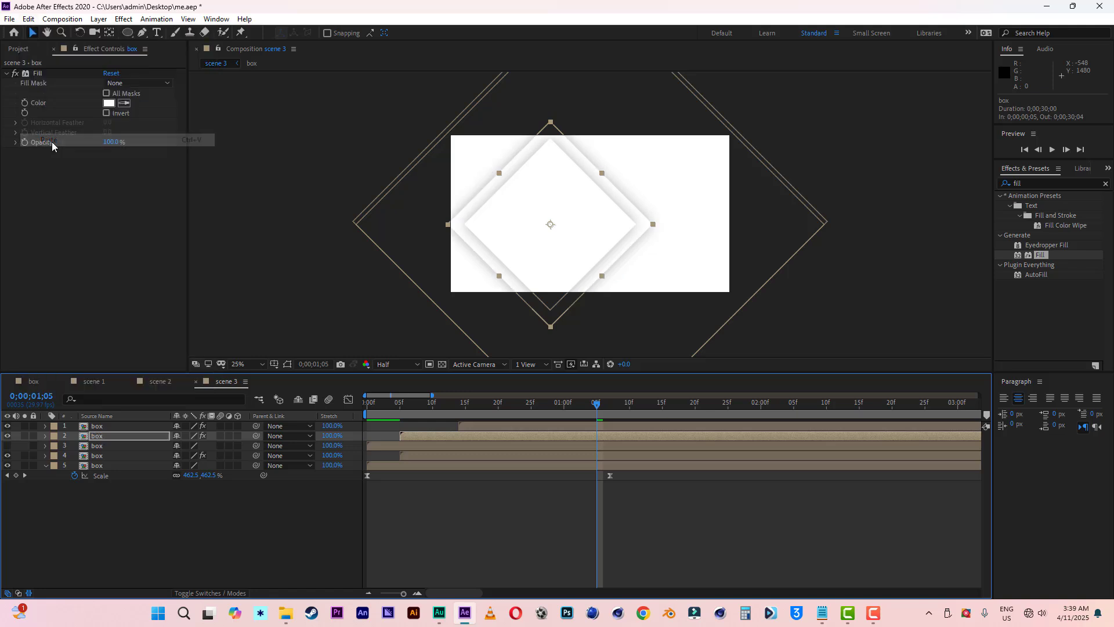
left_click(97, 518)
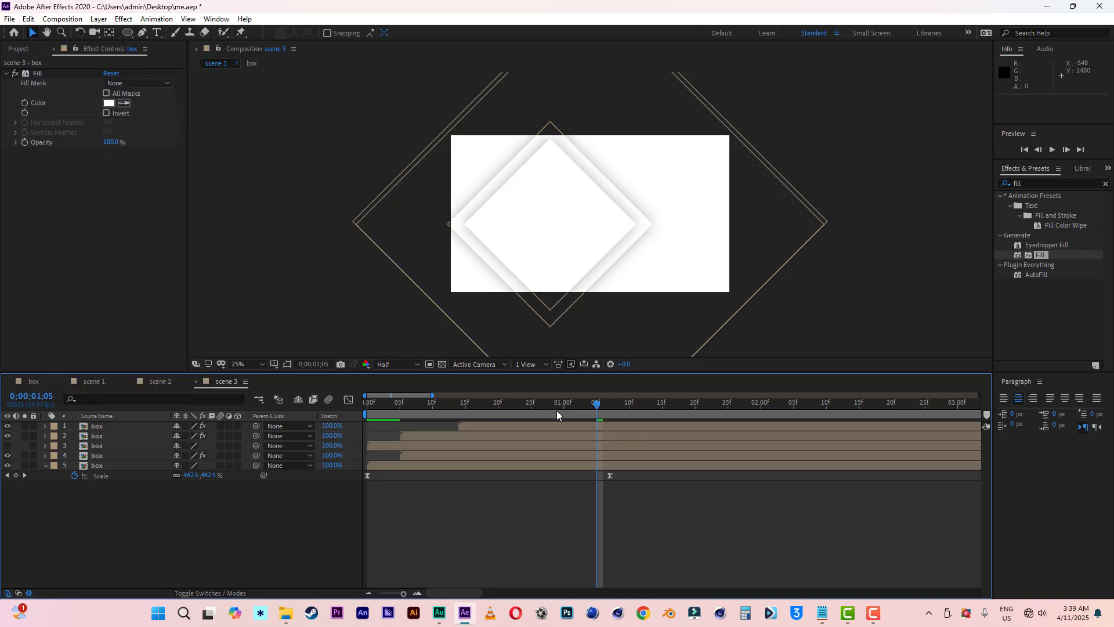
Preview scene 3 from the beginning with the two pasted white boxes.
left_click_drag(598, 405, 658, 409)
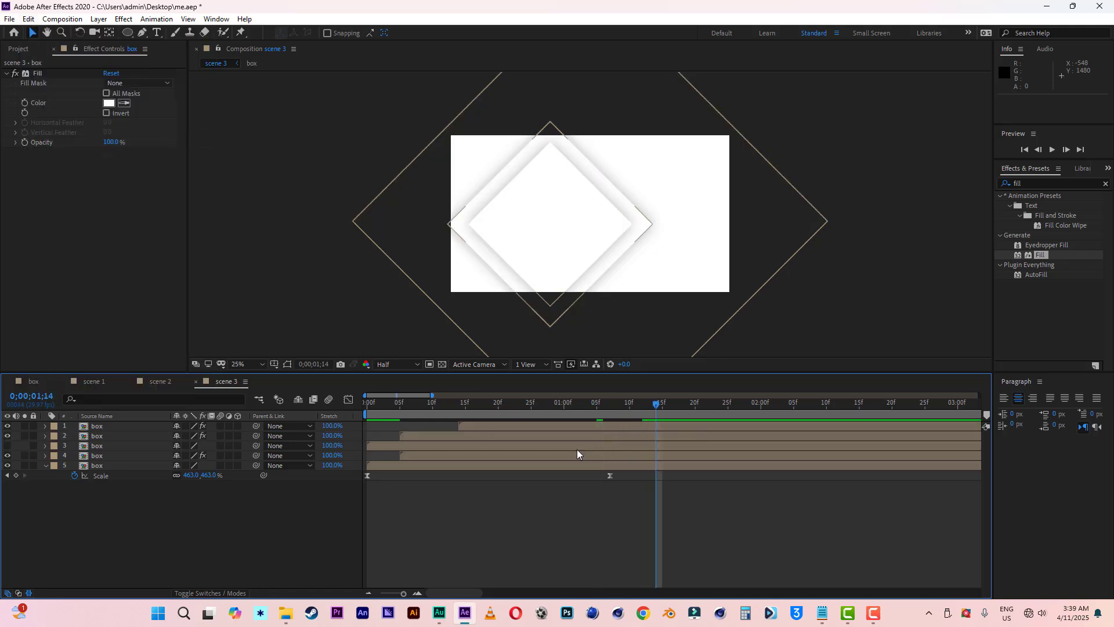
left_click_drag(400, 406, 343, 407)
key("space")
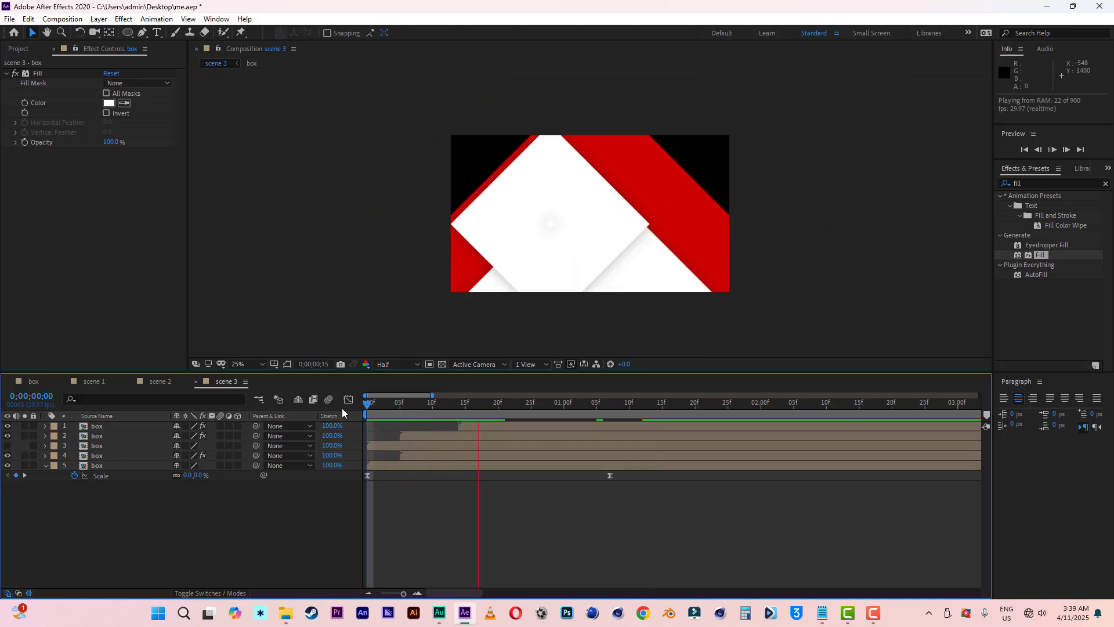
Delay both pasted white boxes together so the larger starts at 0;00;00;20 and the smaller at 0;00;00;29, checking their timing.
left_click(503, 427)
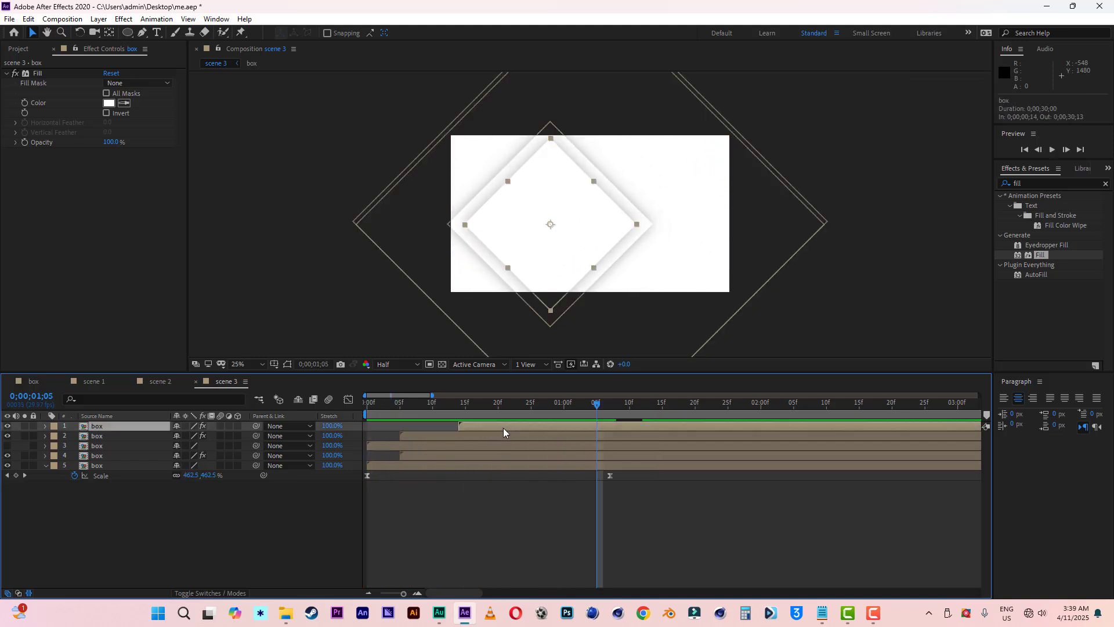
left_click(502, 436, "shift")
left_click_drag(497, 427, 543, 427)
left_click_drag(409, 405, 591, 424)
left_click_drag(481, 406, 773, 423)
left_click(694, 510)
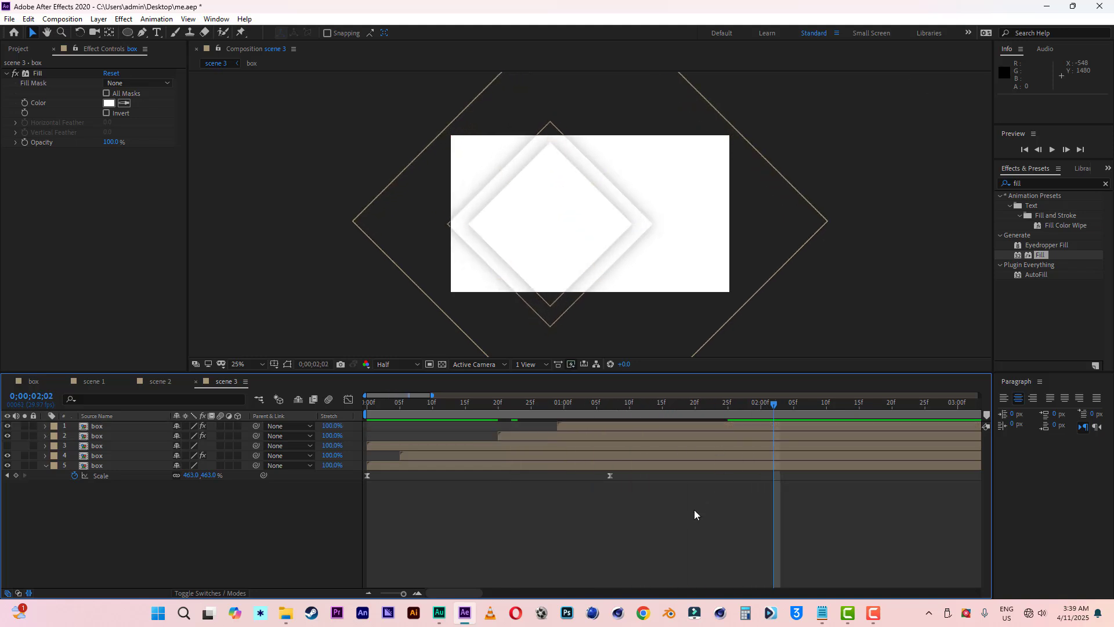
Set the smaller white box's final Scale keyframe at 0;00;01;25 to 140%, with the composition view fitted.
left_click(694, 423)
key("s")
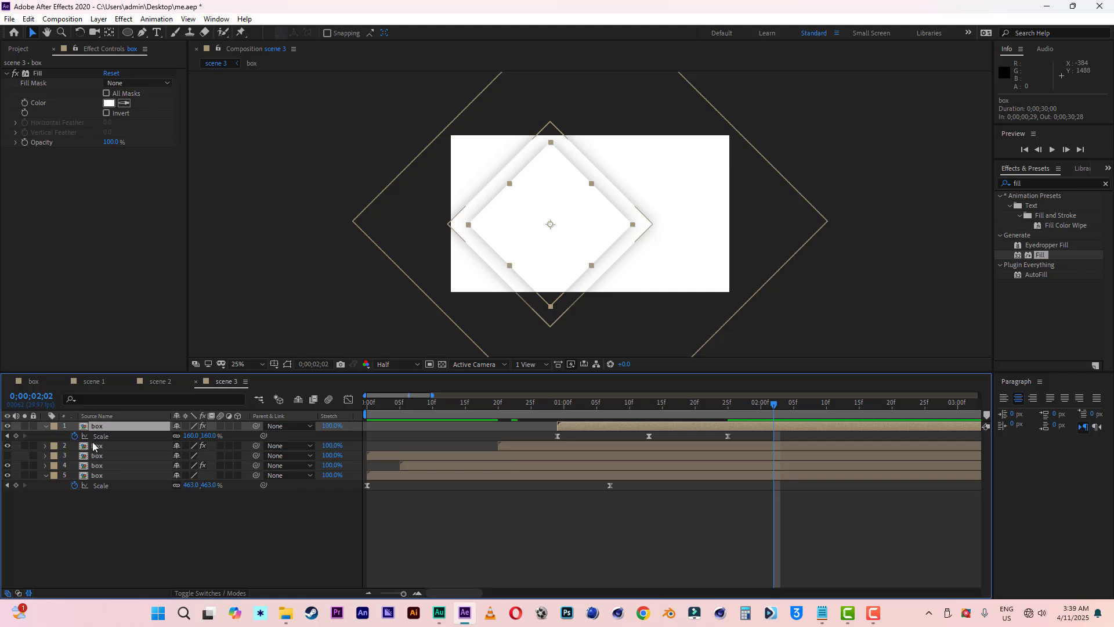
left_click(729, 407)
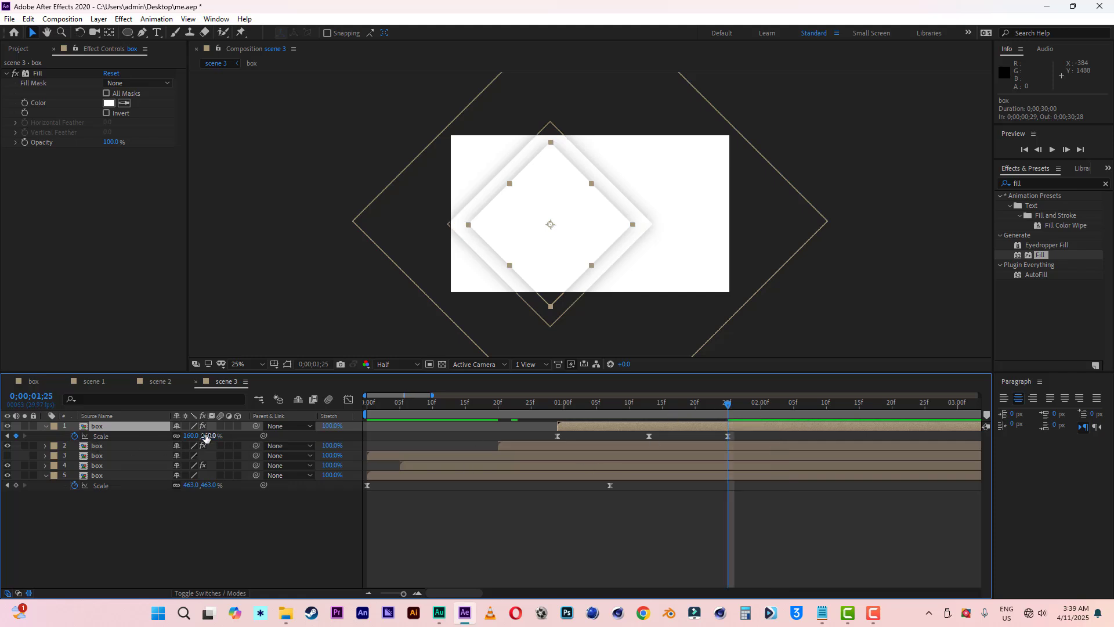
left_click_drag(206, 440, 194, 435)
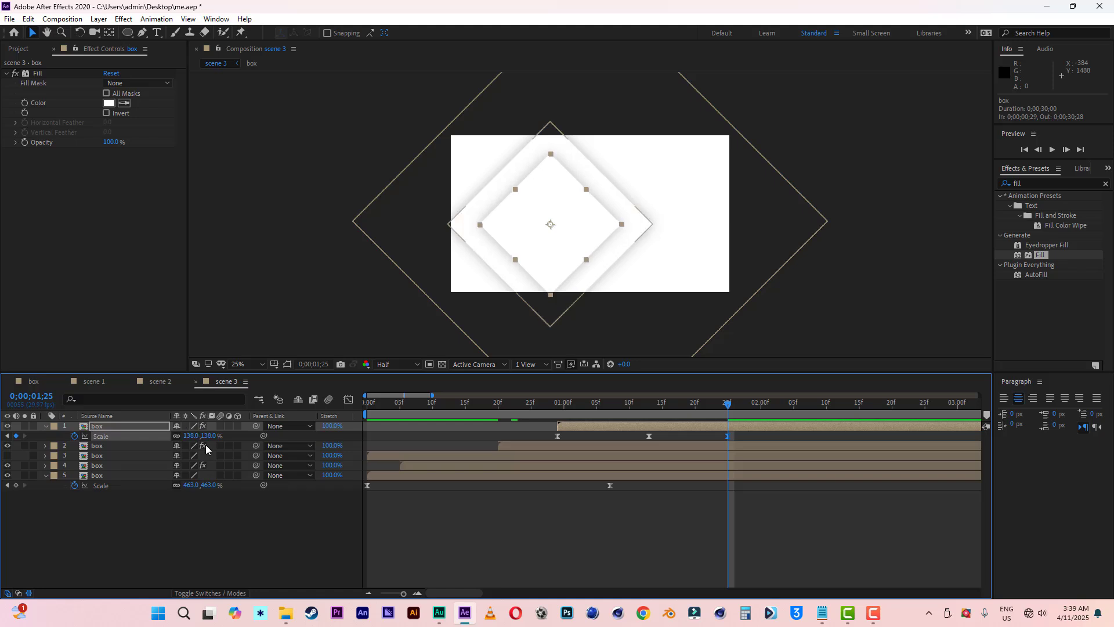
left_click(211, 435)
left_click(237, 364)
left_click(240, 386)
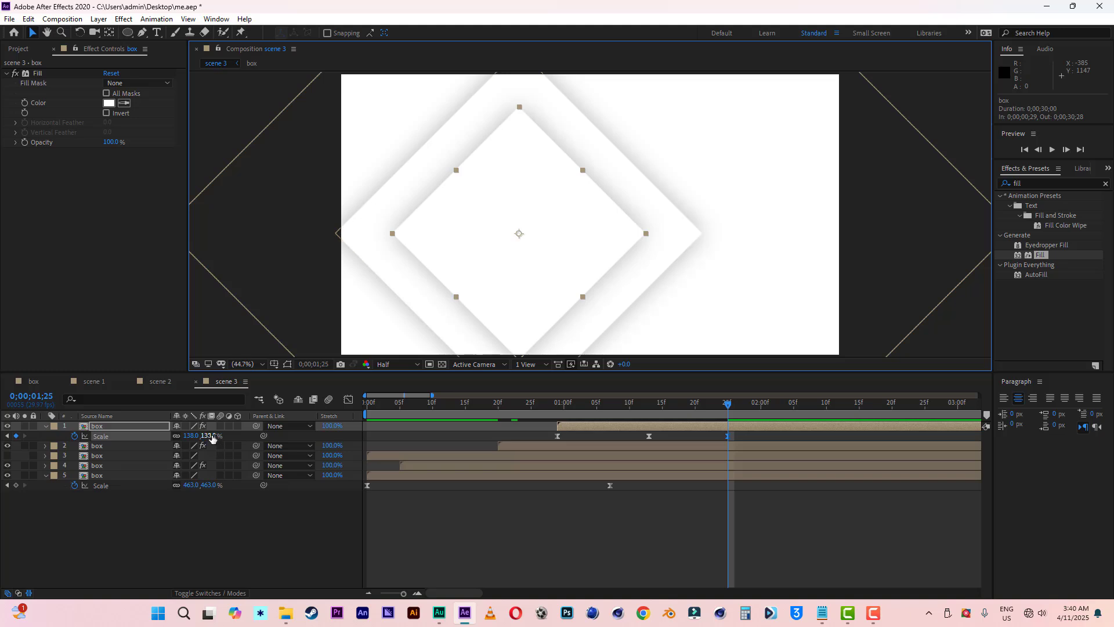
type("140")
key("Return")
left_click(218, 516)
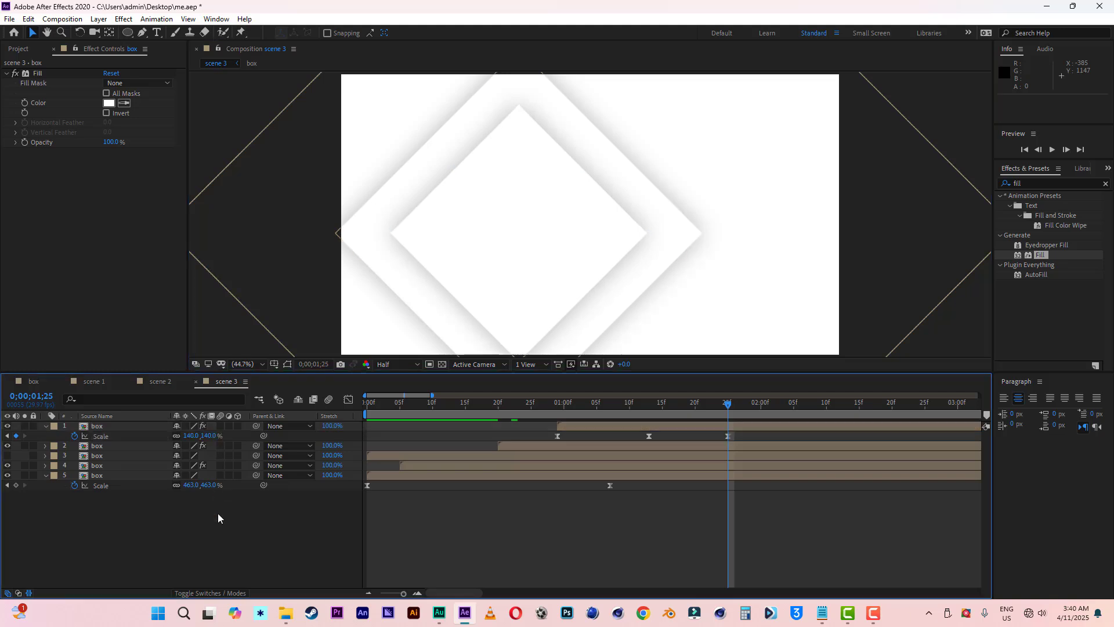
Set the larger pasted white box's final Scale keyframe at 0;00;01;17 to 160% and check the resulting border.
left_click(583, 445)
key("s")
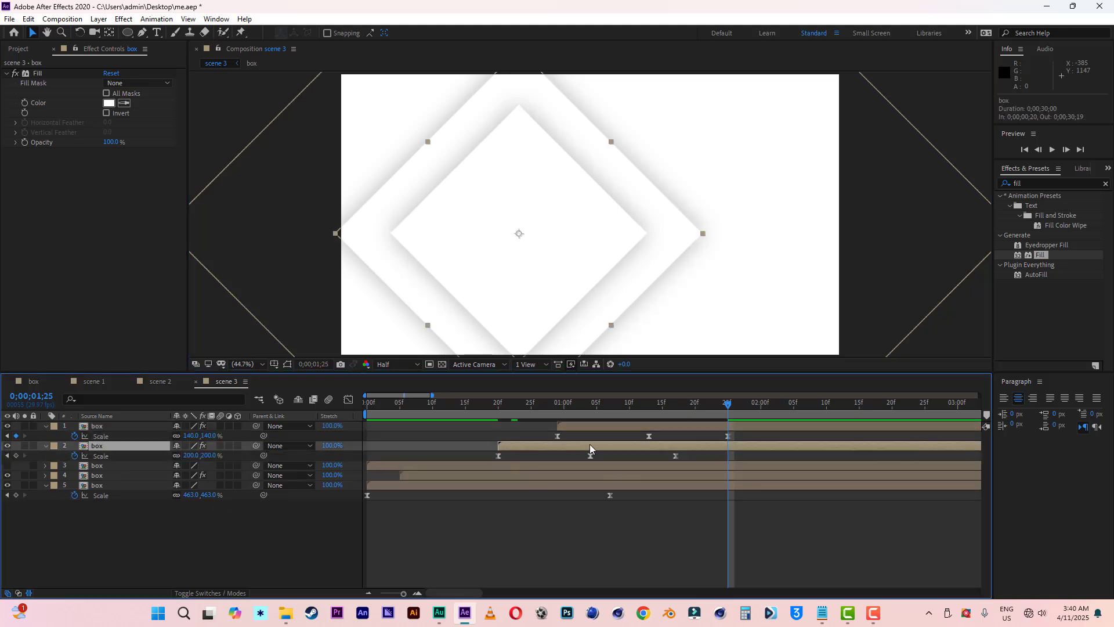
key("j")
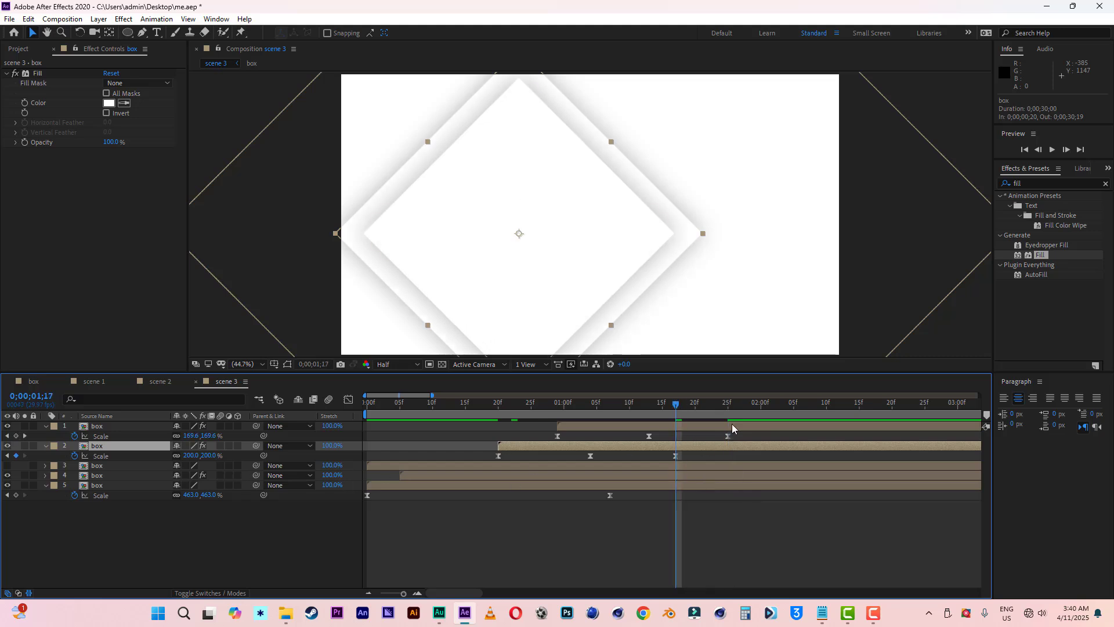
left_click(675, 456)
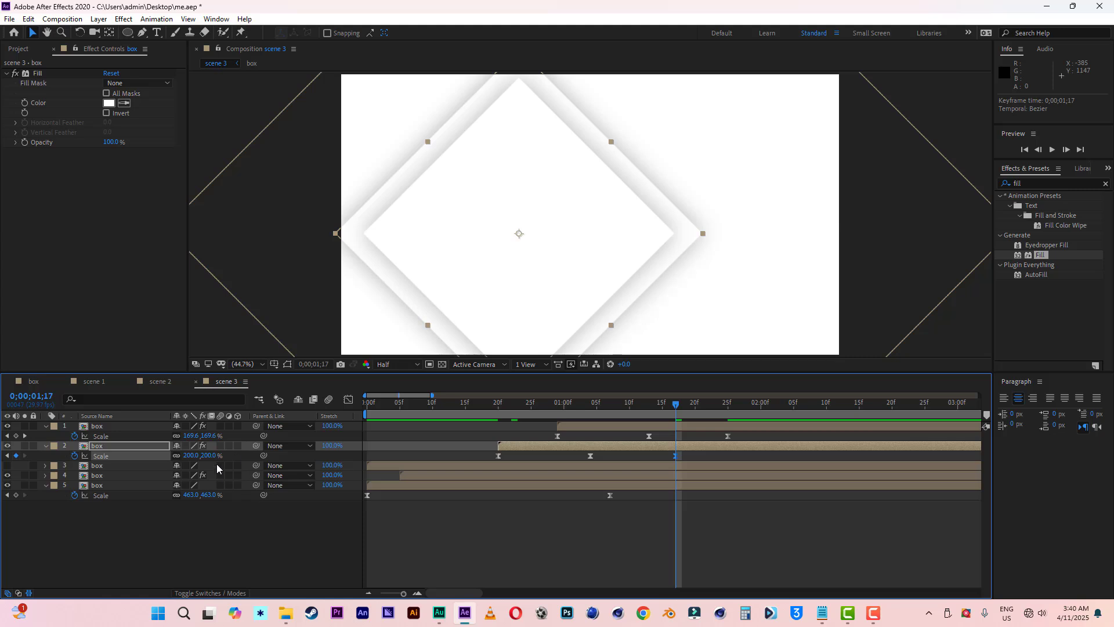
left_click(207, 457)
type("160")
key("Return")
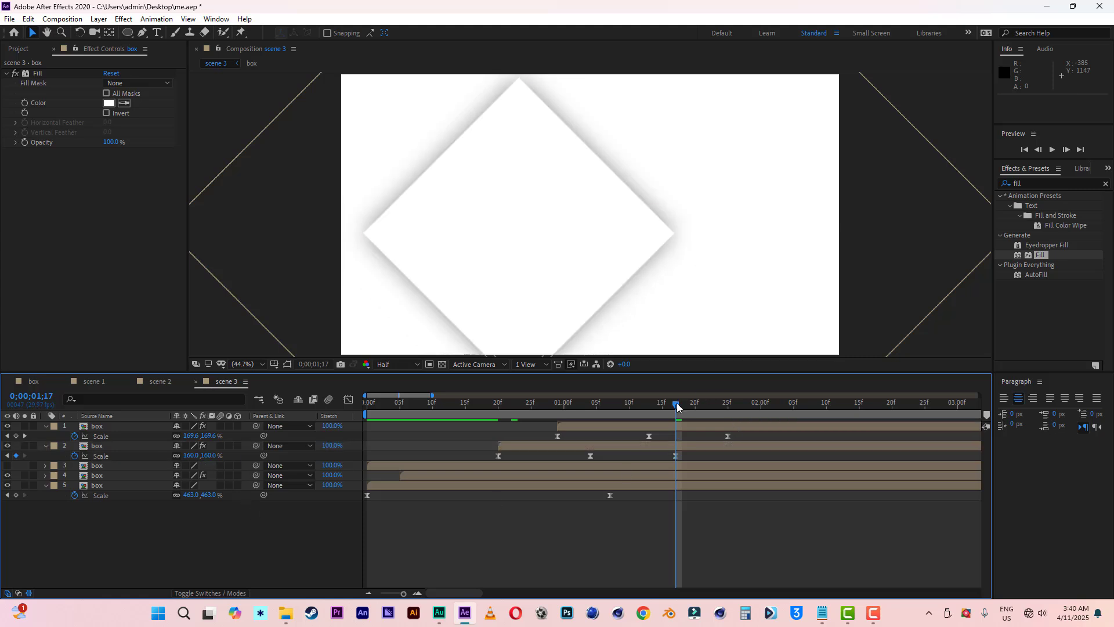
left_click_drag(676, 402, 816, 409)
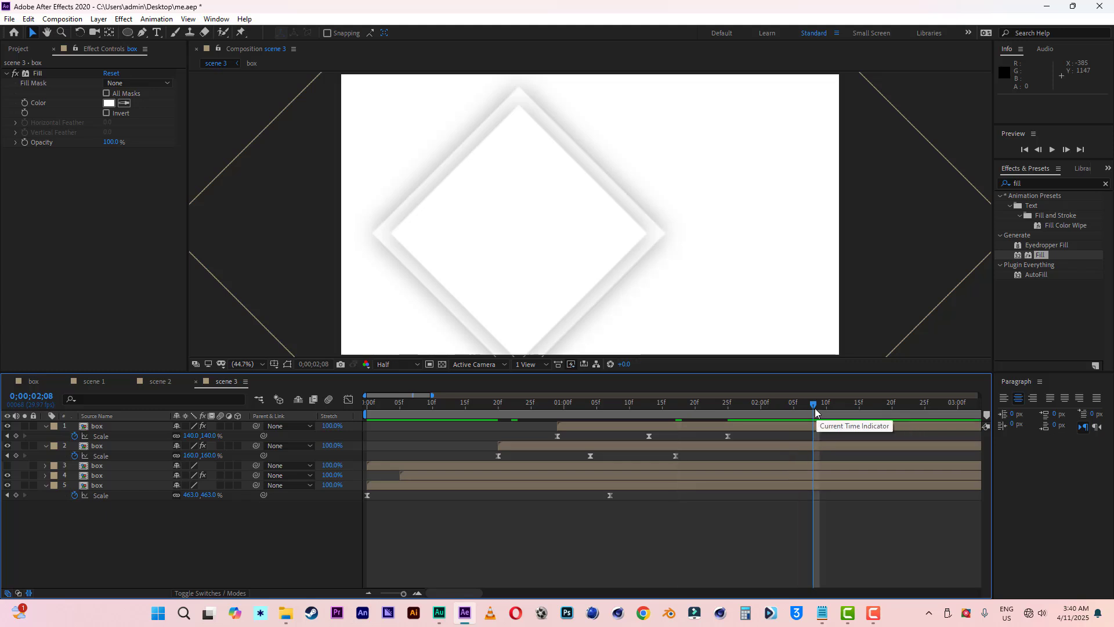
Set the smaller white box's final Scale keyframe at 0;00;01;25 to 120% and scrub through its animation.
left_click(728, 403)
left_click(727, 435)
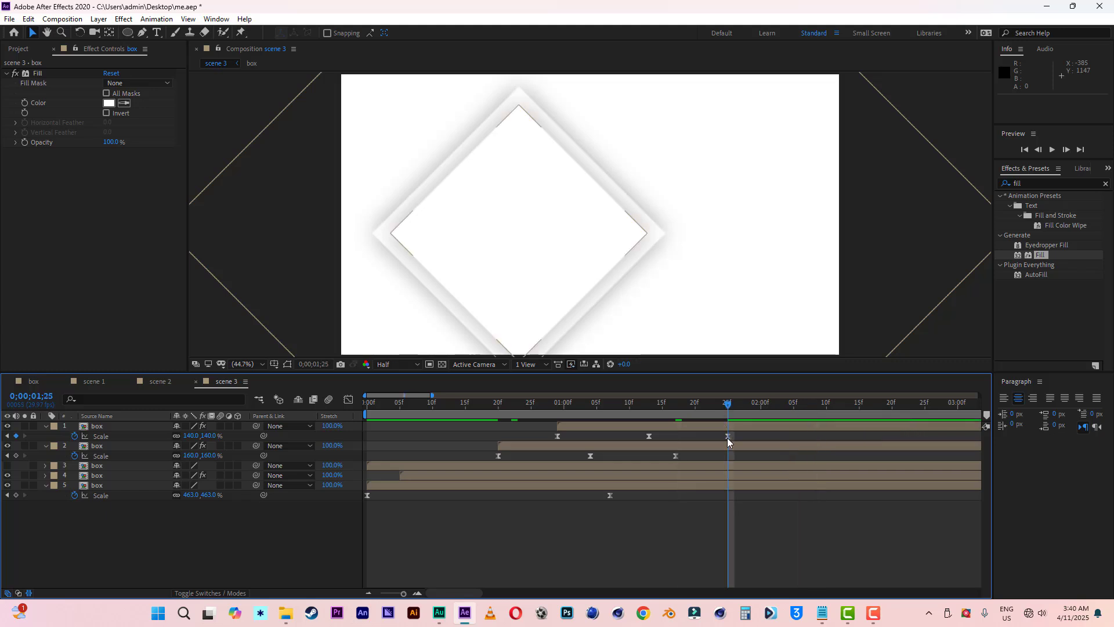
left_click(190, 435)
type("120")
key("Return")
left_click(237, 546)
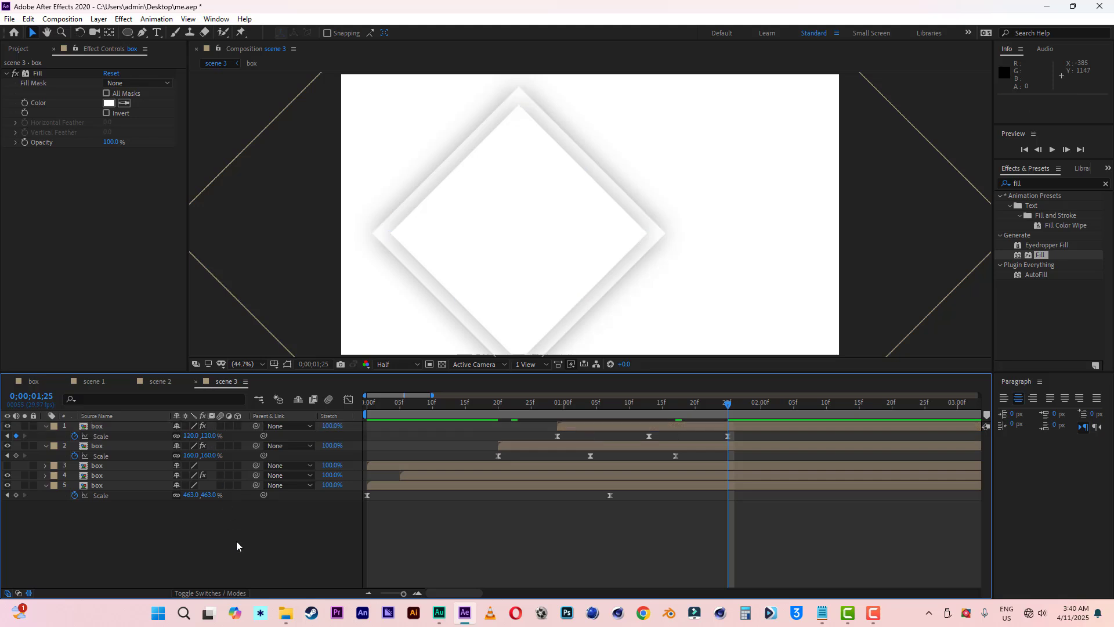
left_click(650, 403)
left_click(571, 403)
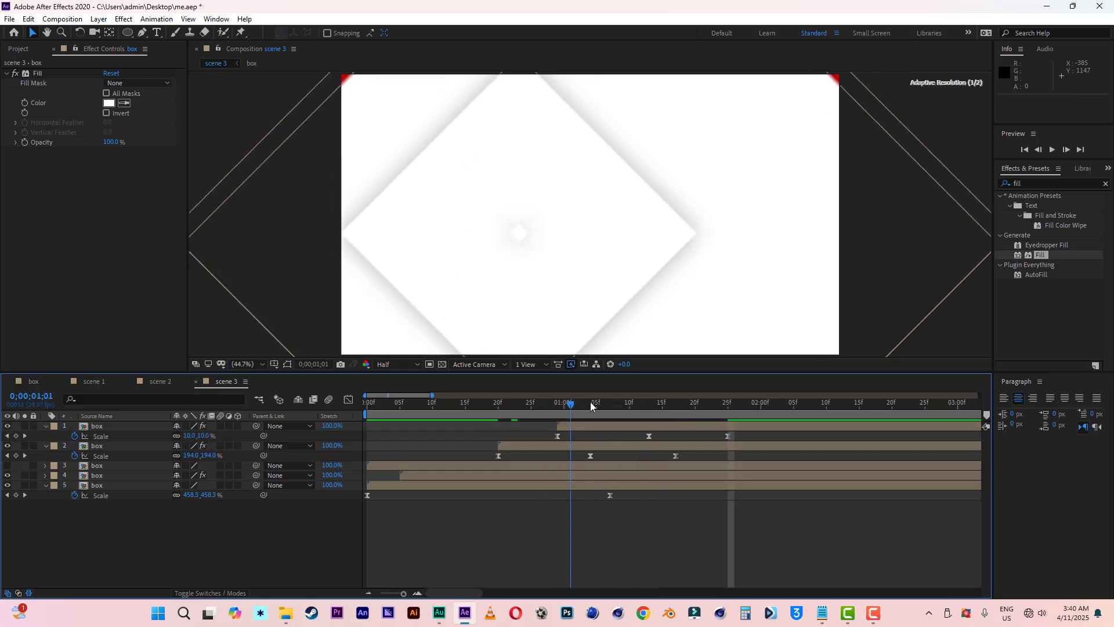
Preview the two white boxes' scale animation from 0;00;00;18 and save the project.
left_click_drag(590, 401, 482, 402)
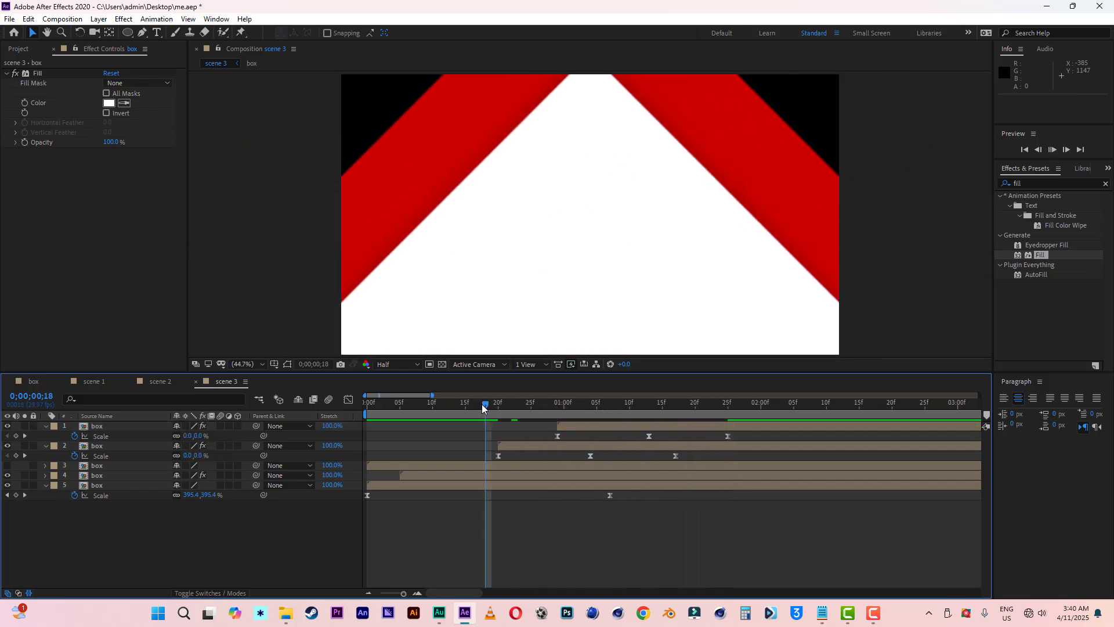
key("space")
key("space")
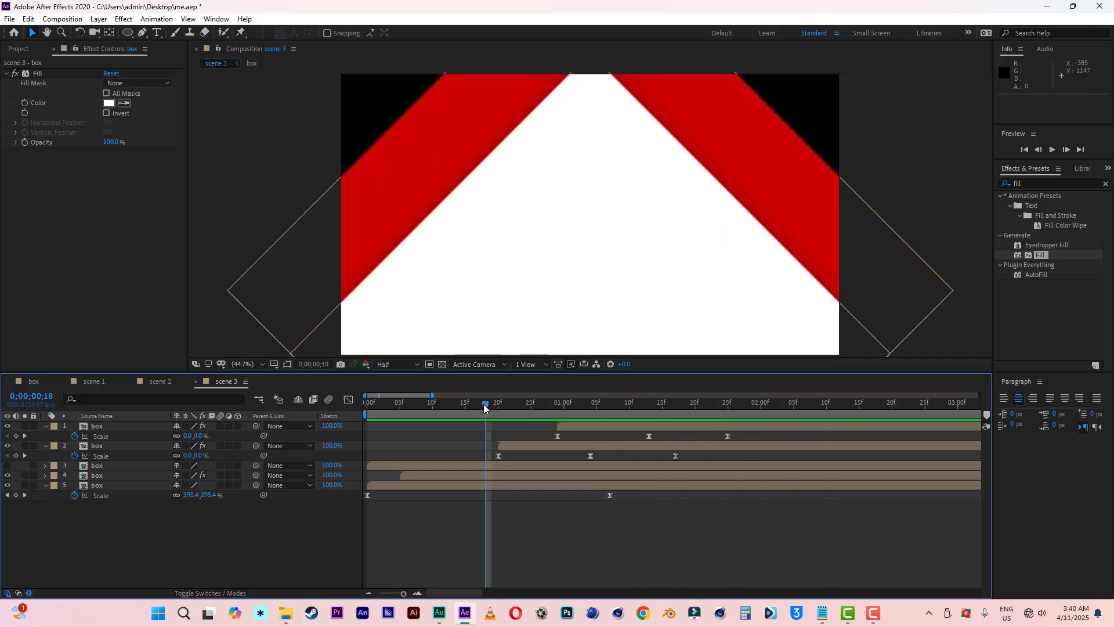
key("space")
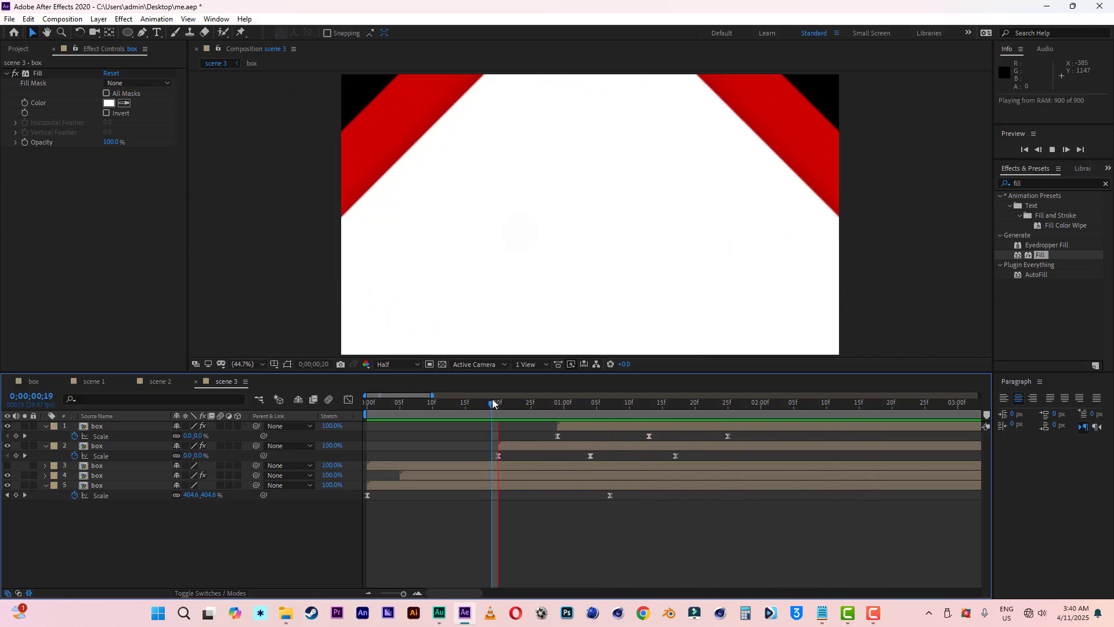
key("space")
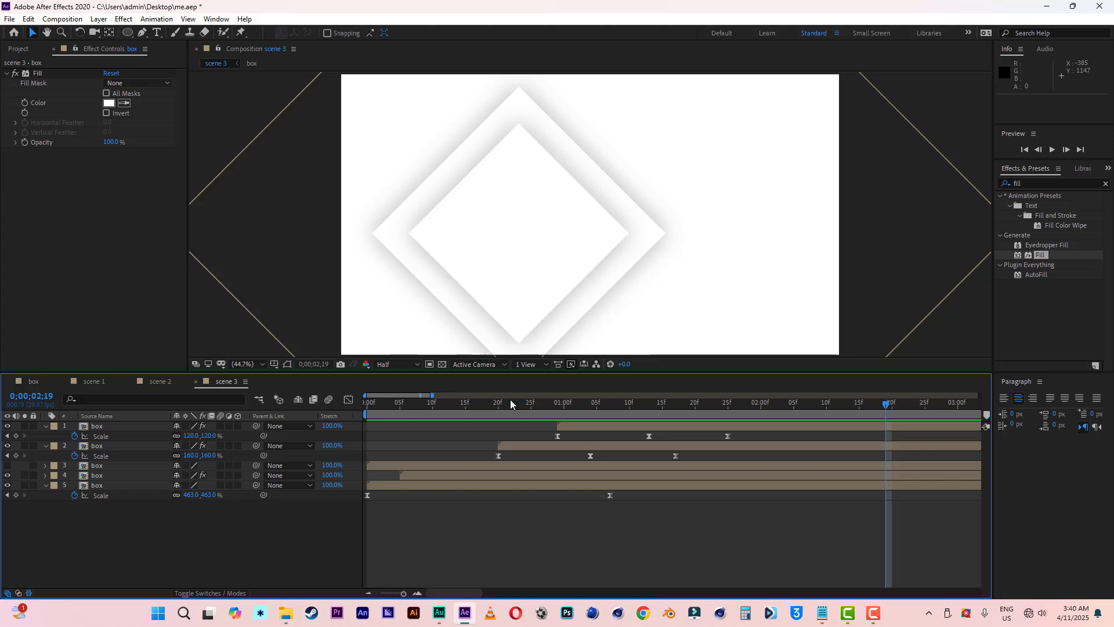
left_click(10, 19)
left_click(31, 127)
Duplicate the smaller white box and place the 4000 x 6000 group photo from the project directly beneath the copy.
left_click(45, 427)
left_click(47, 437)
left_click(97, 427)
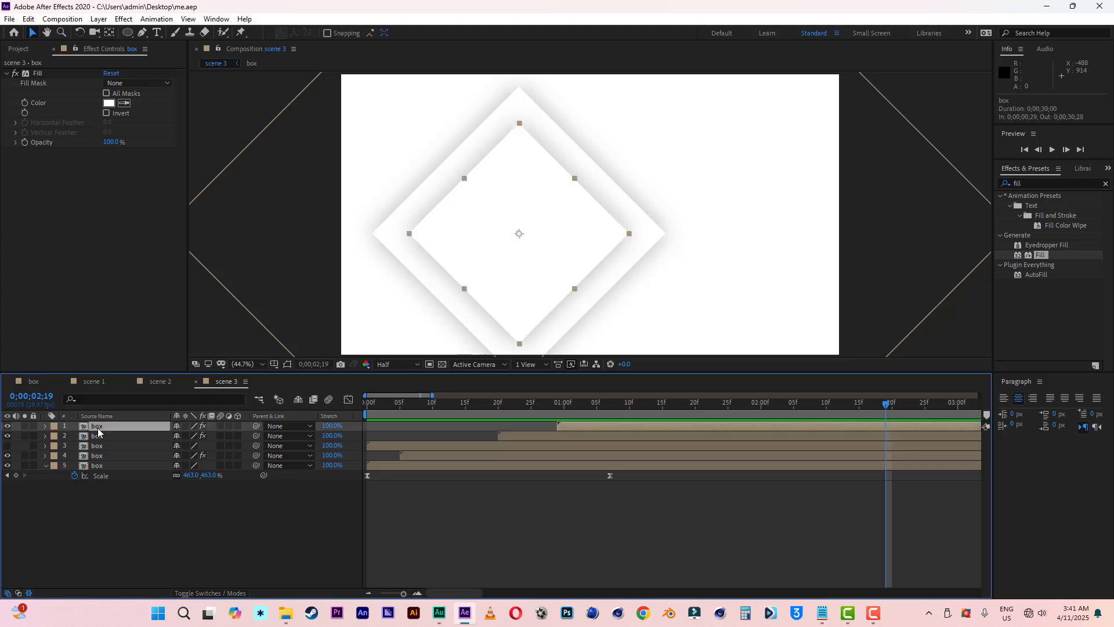
key("ctrl+d")
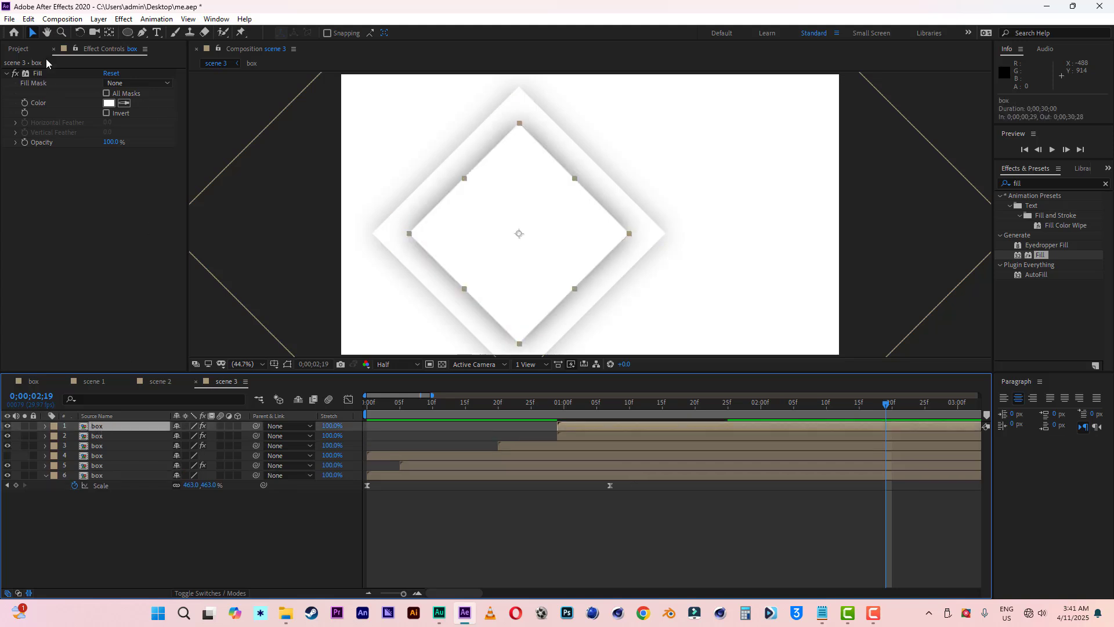
left_click(19, 49)
left_click(32, 167)
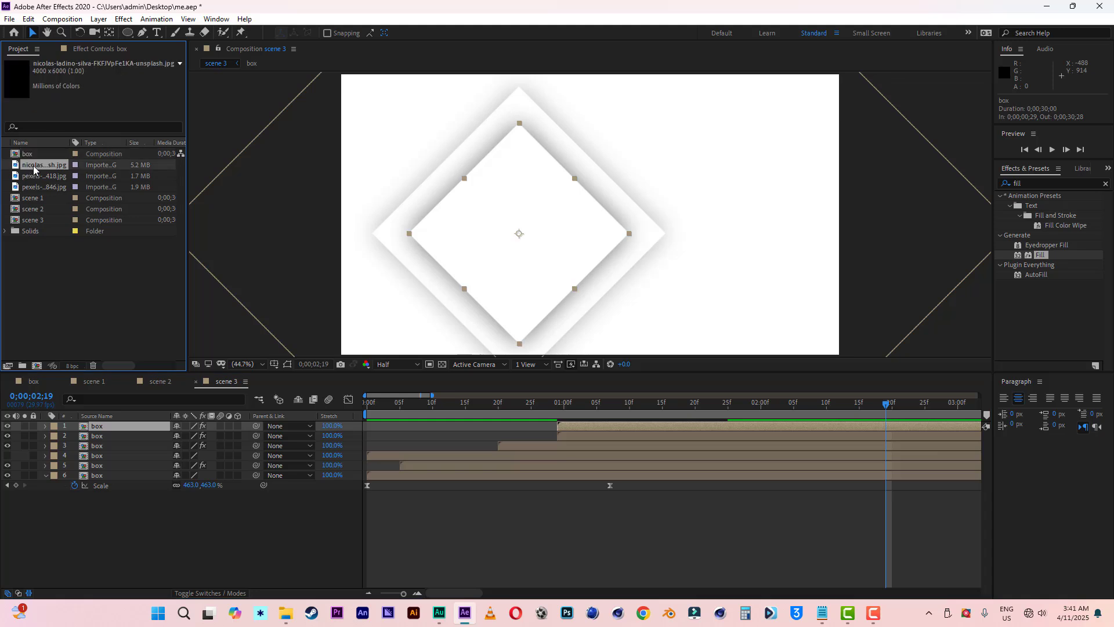
left_click_drag(34, 168, 84, 439)
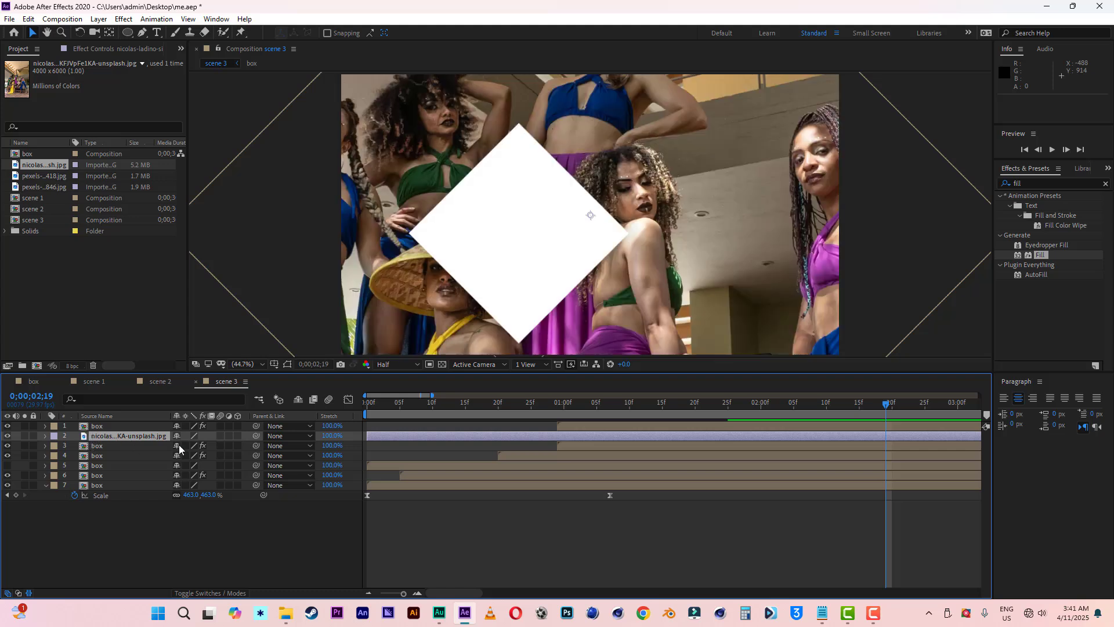
Show the track matte options and set the photo's matte to Alpha Matte "box", using the duplicated box above it.
left_click(214, 593)
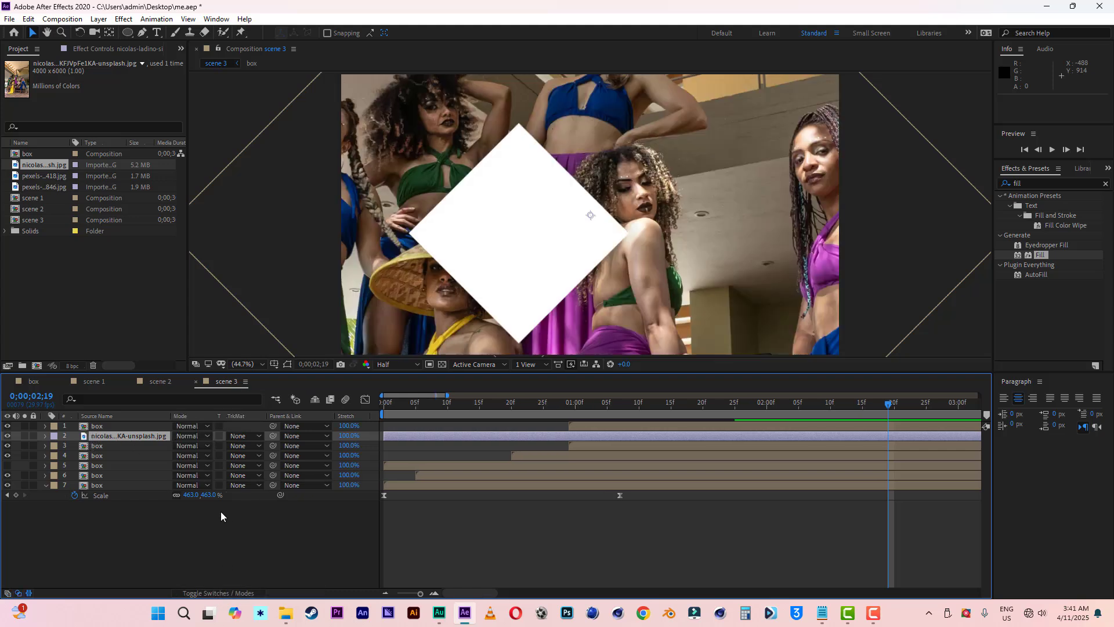
left_click(243, 436)
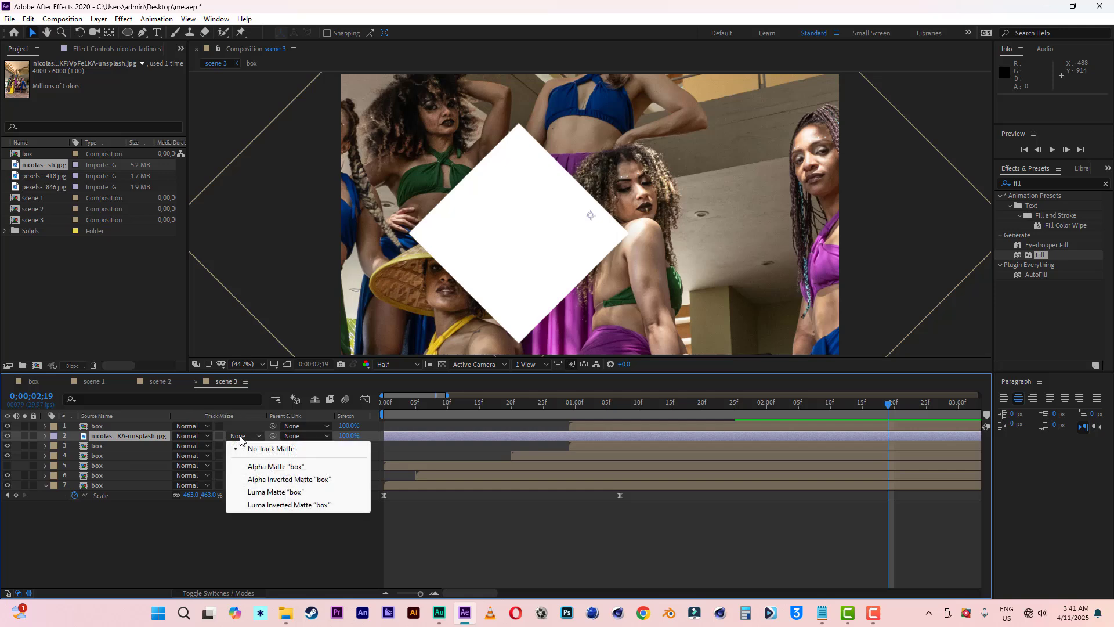
left_click(269, 468)
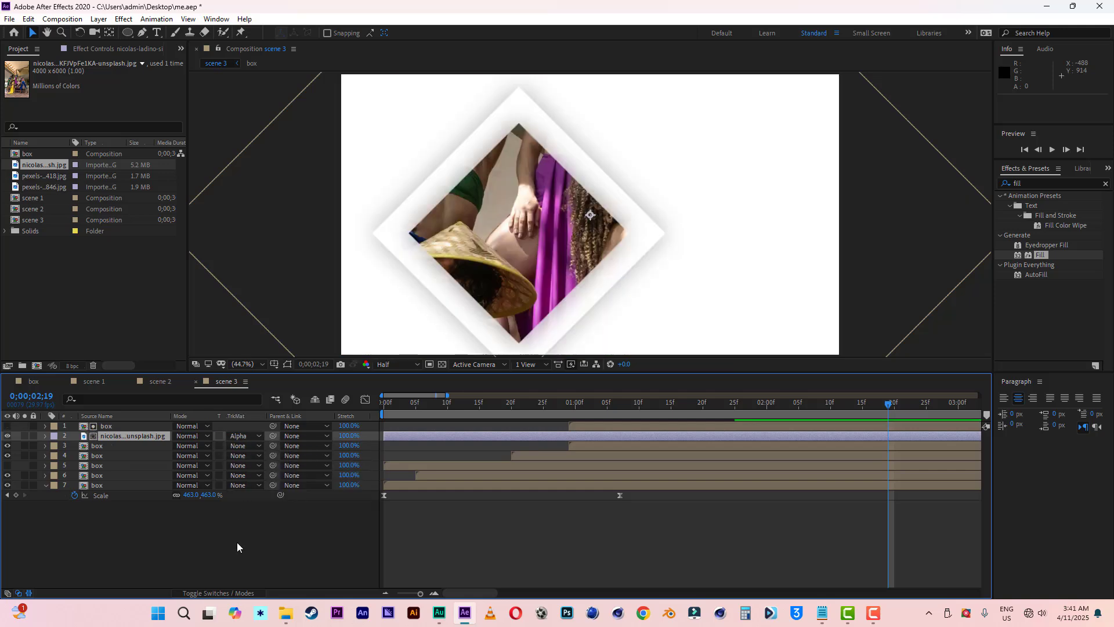
Scale the photo to 29%, reposition it to about 750, 547 so it fills the diamond, and save the project.
key("s")
left_click_drag(190, 445, 170, 444)
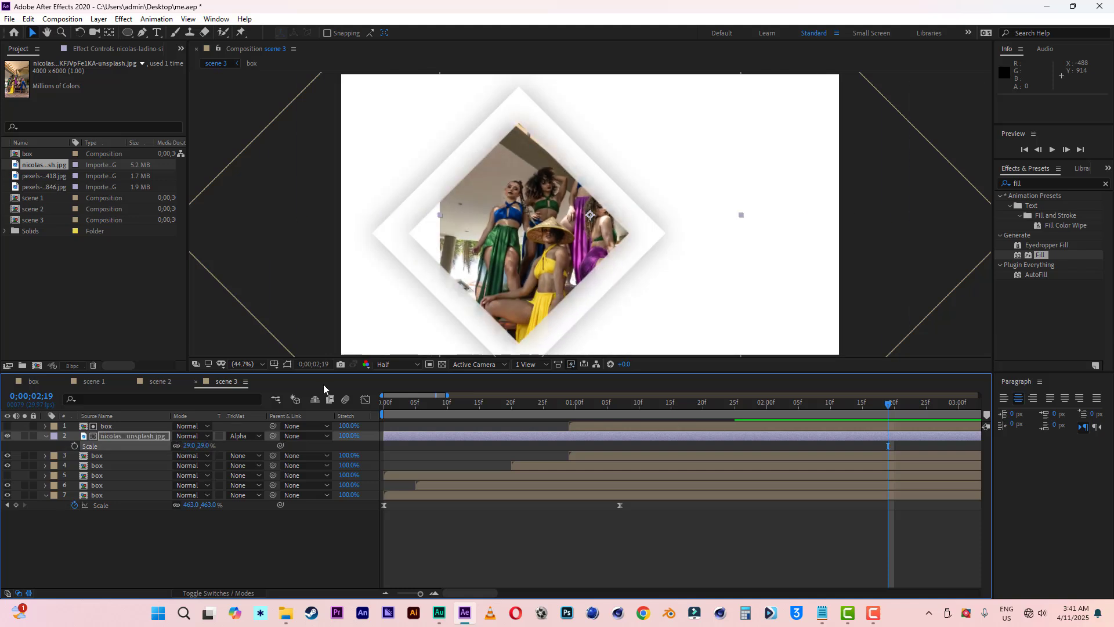
left_click_drag(529, 243, 475, 245)
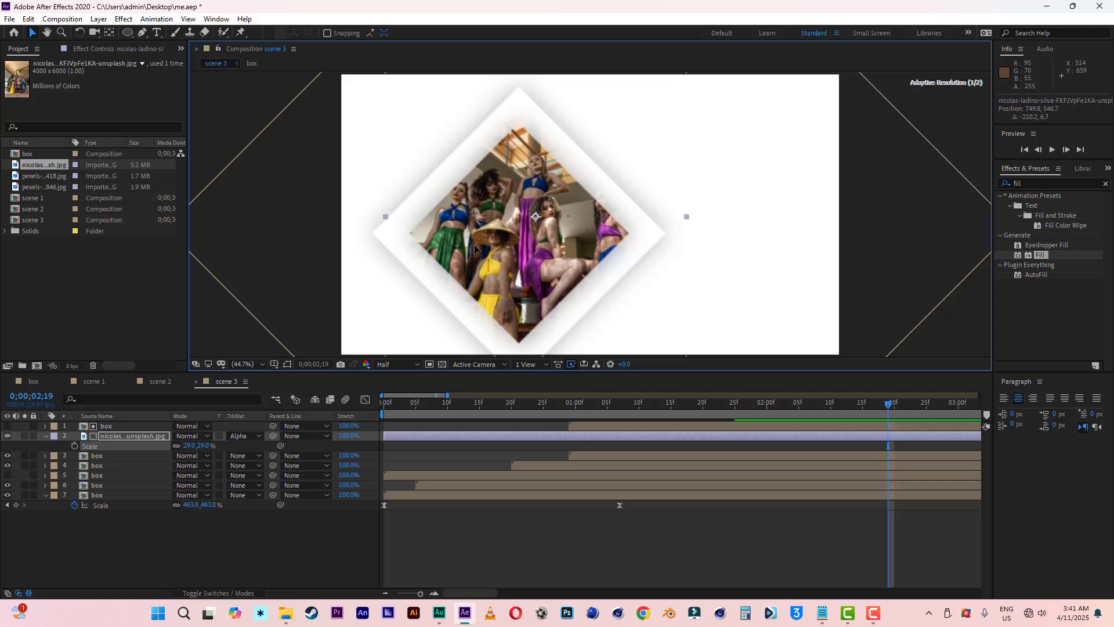
left_click(9, 19)
left_click(23, 126)
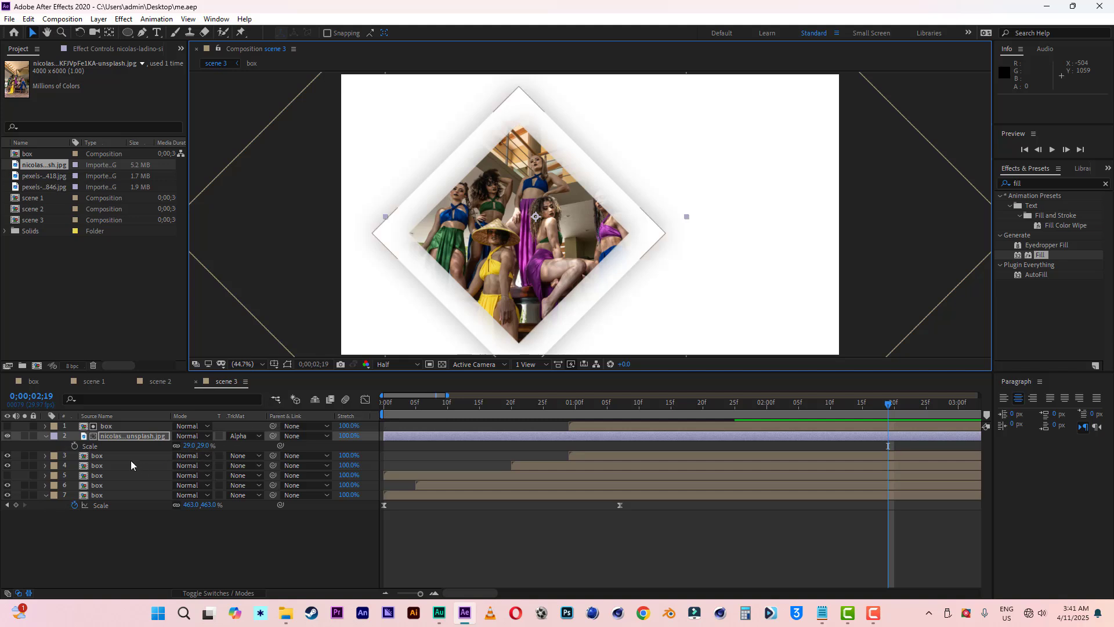
Delete the Layer Styles from the matte box above the photo and collapse the expanded layer properties.
left_click(99, 430)
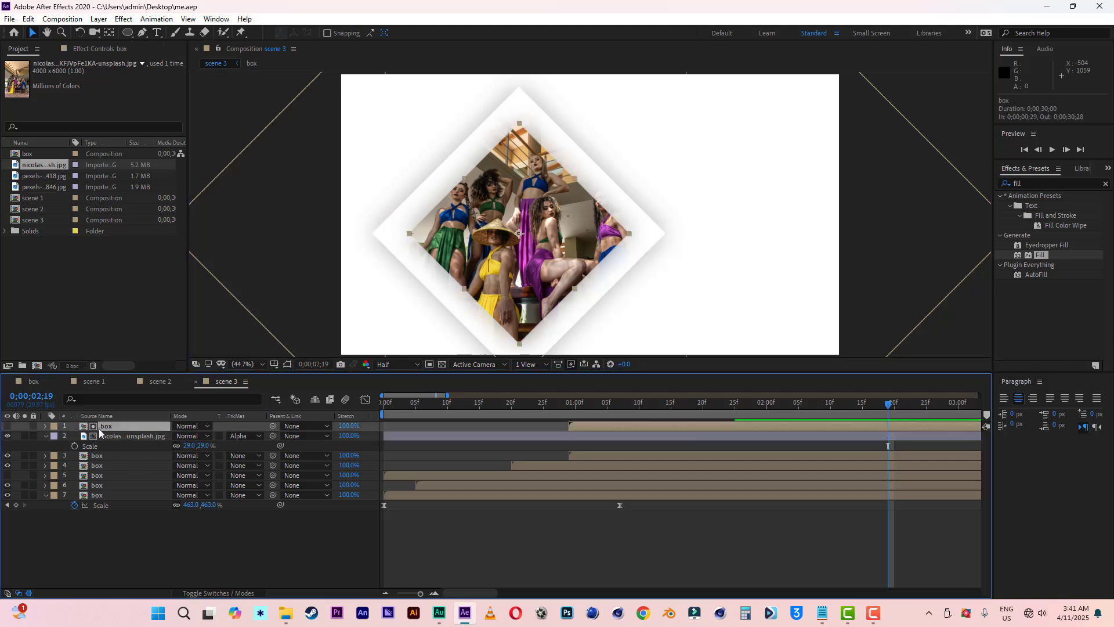
left_click(45, 427)
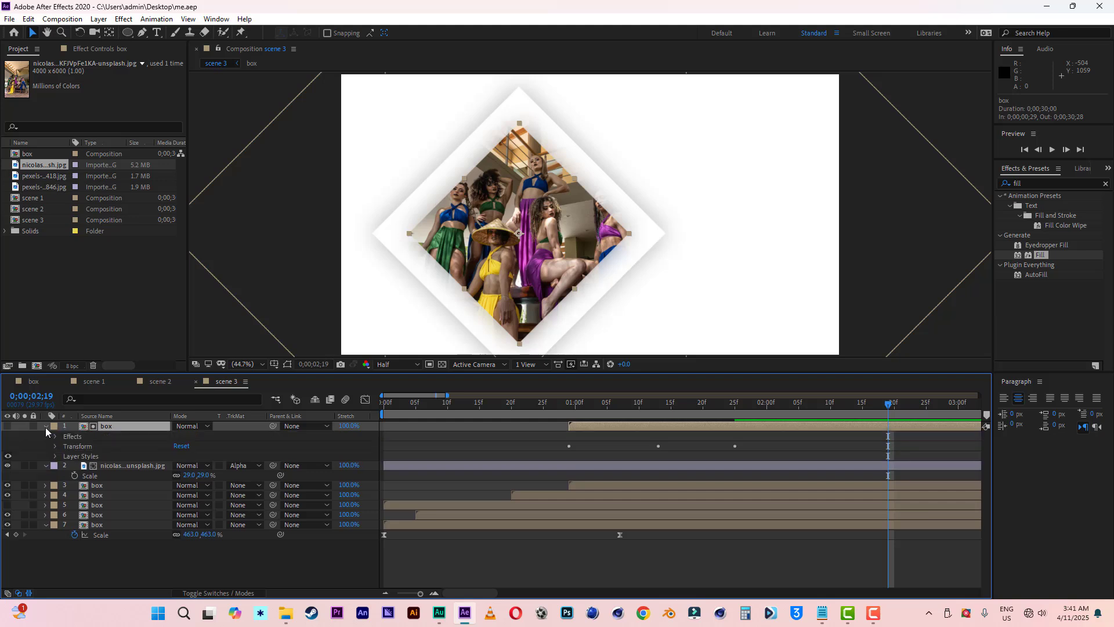
left_click(85, 456)
key("Delete")
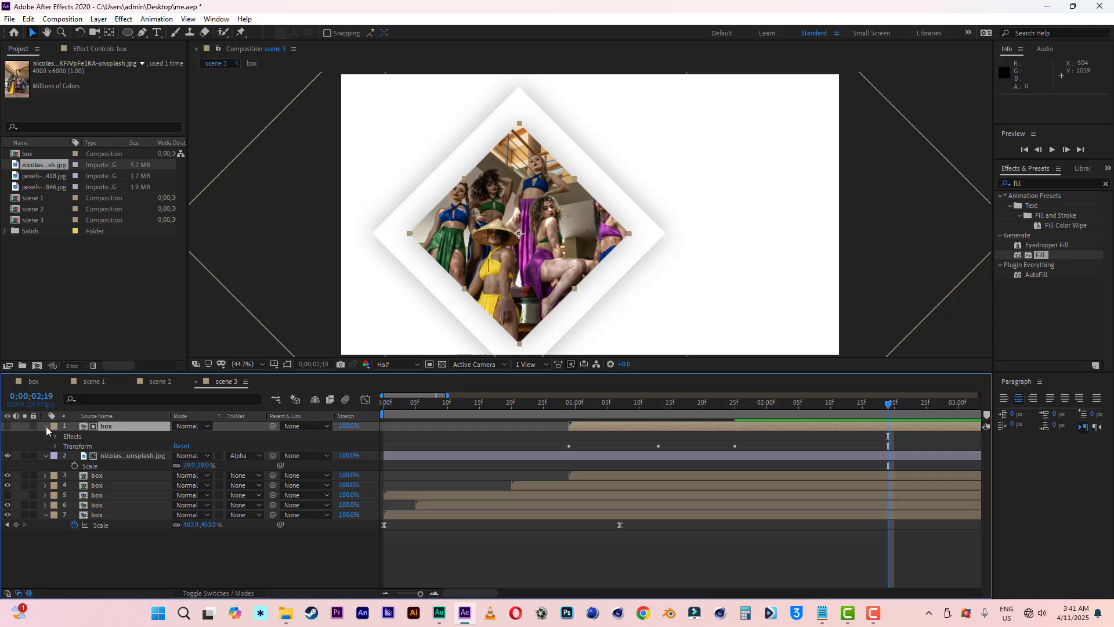
left_click(47, 427)
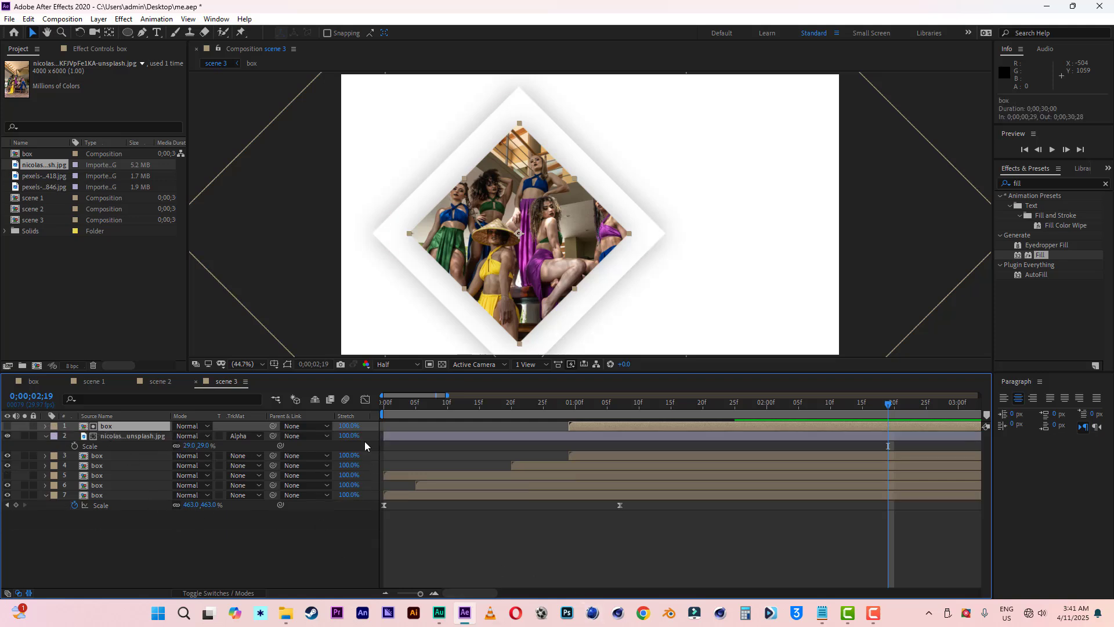
left_click(44, 434)
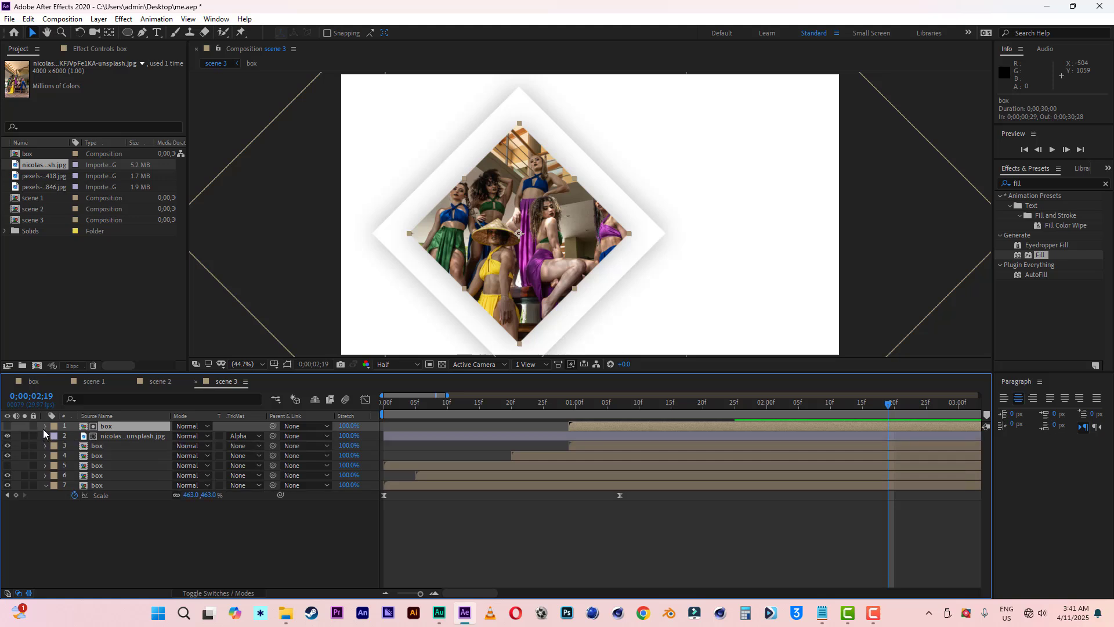
left_click(47, 486)
Add a null object to scene 3 and rename it control.
right_click(146, 529)
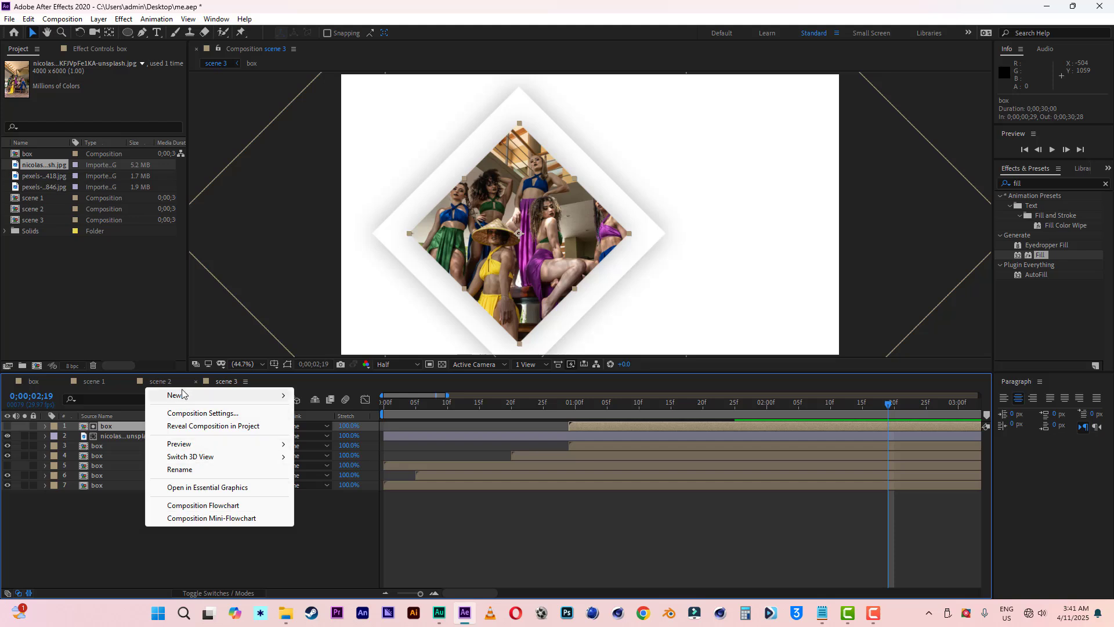
mouse_move(175, 394)
left_click(335, 464)
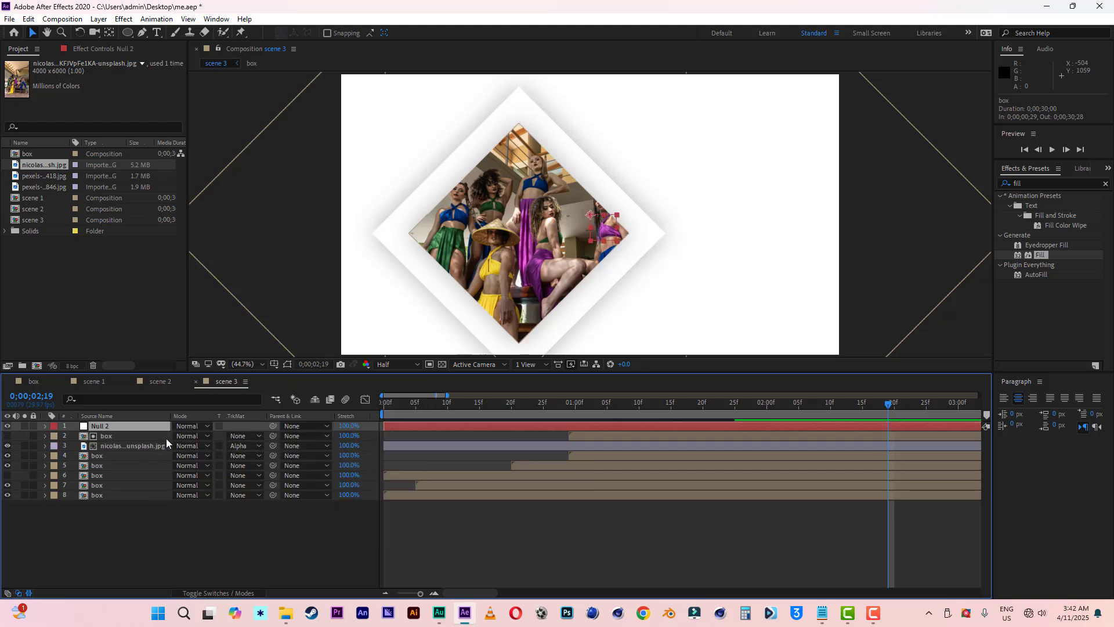
key("Return")
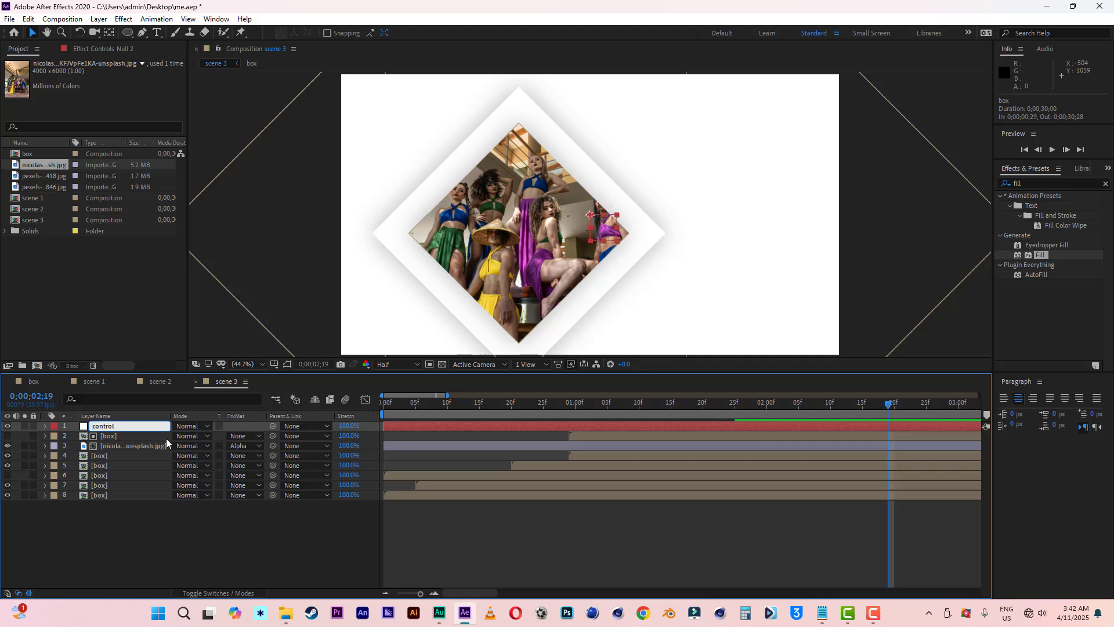
key("Return")
Parent all the box layers and the photo layer to the control null.
left_click_drag(116, 538, 118, 441)
left_click_drag(273, 435, 115, 427)
left_click(155, 542)
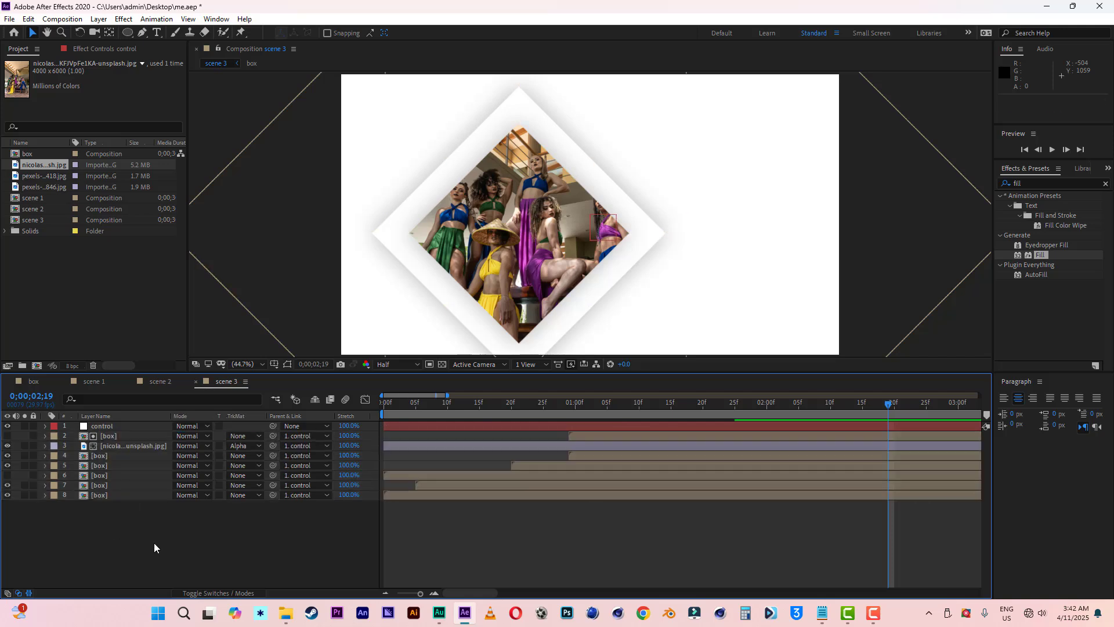
Duplicate the photo diamond's four layers, from matte to larger white box, and stack the copies together directly below the control null.
left_click(102, 456)
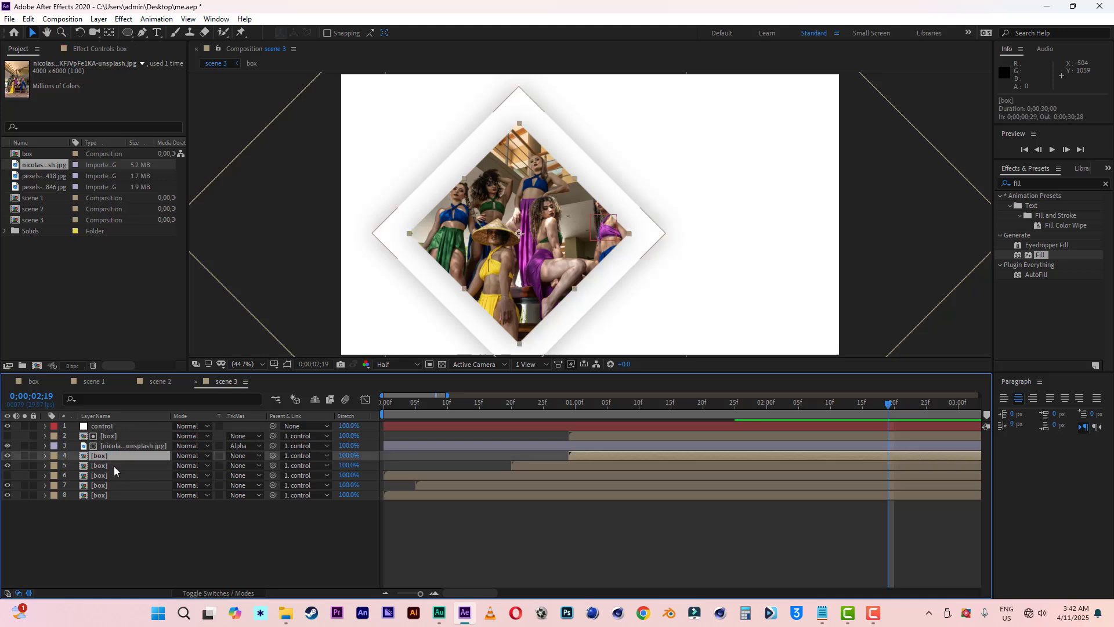
left_click(114, 465)
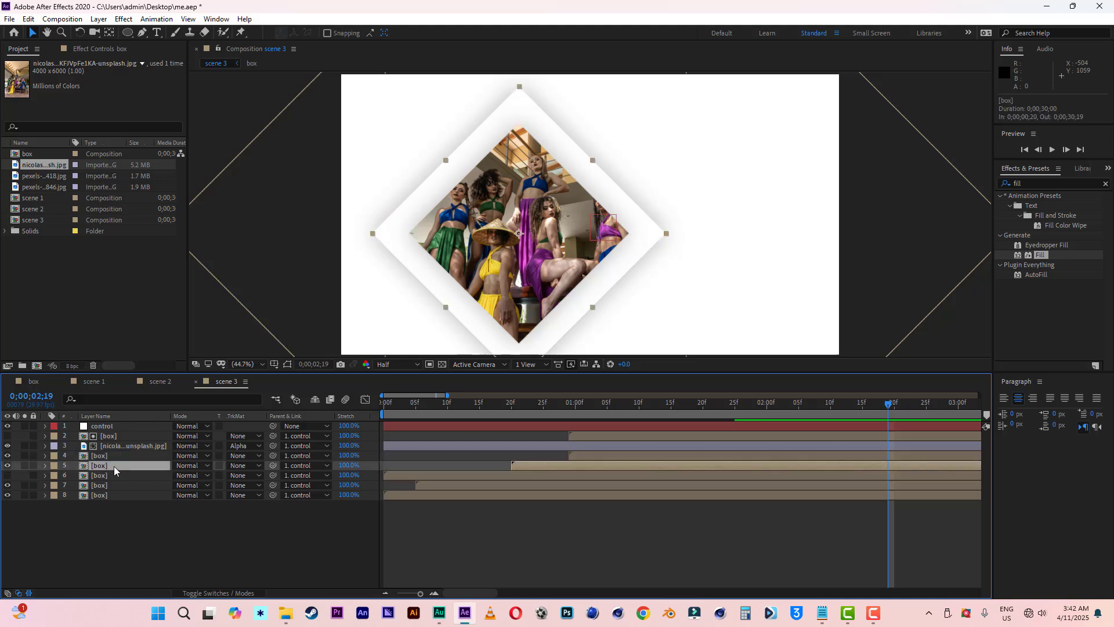
left_click(114, 436, "shift")
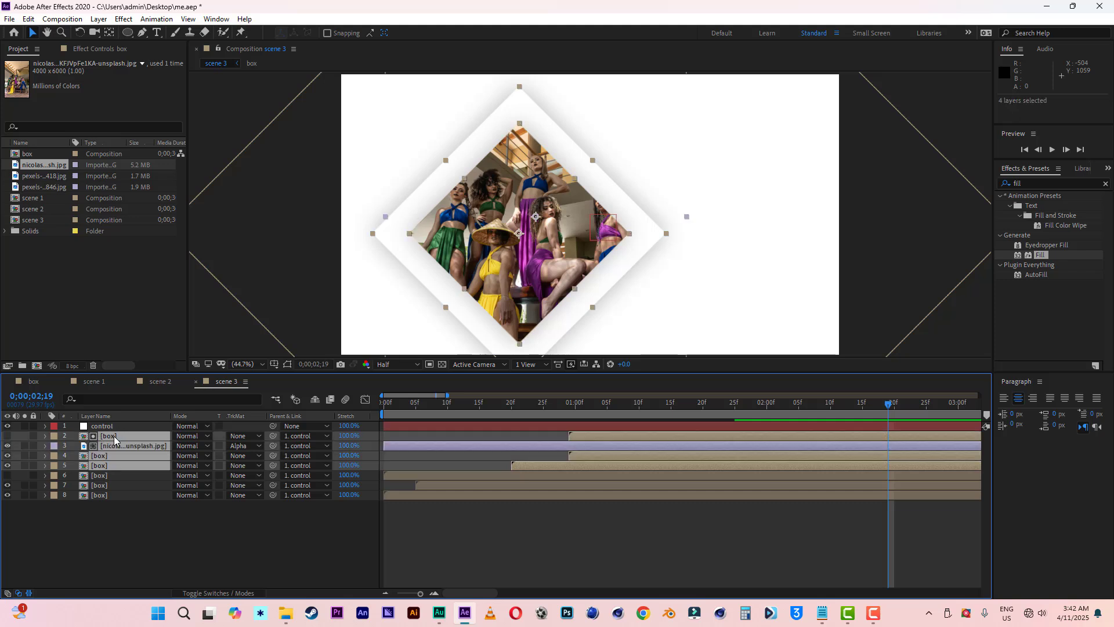
key("ctrl+d")
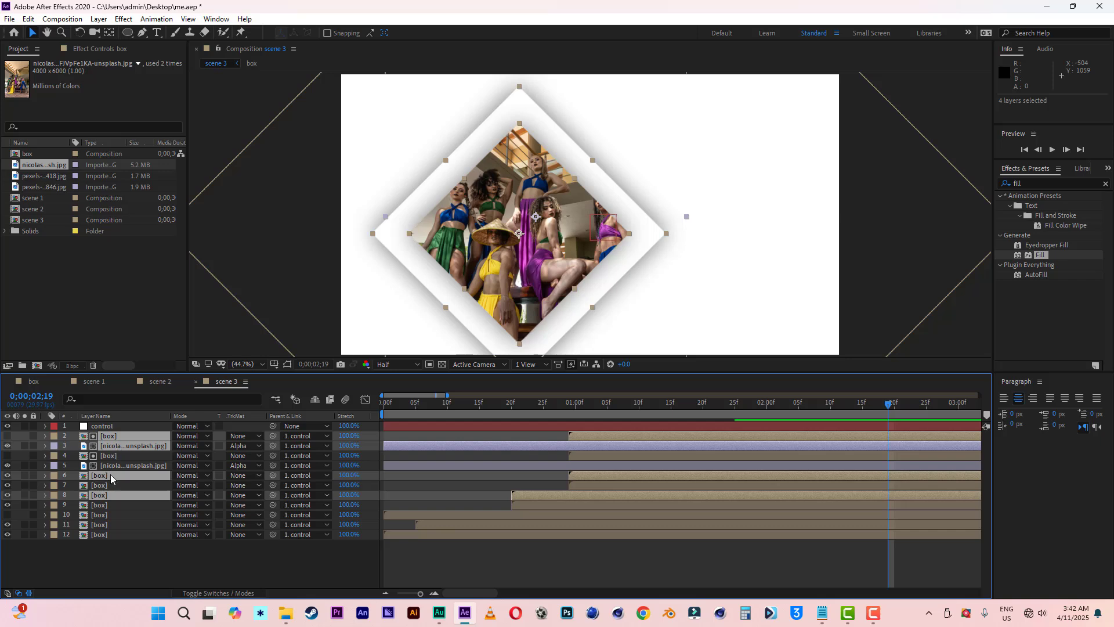
left_click_drag(112, 478, 114, 436)
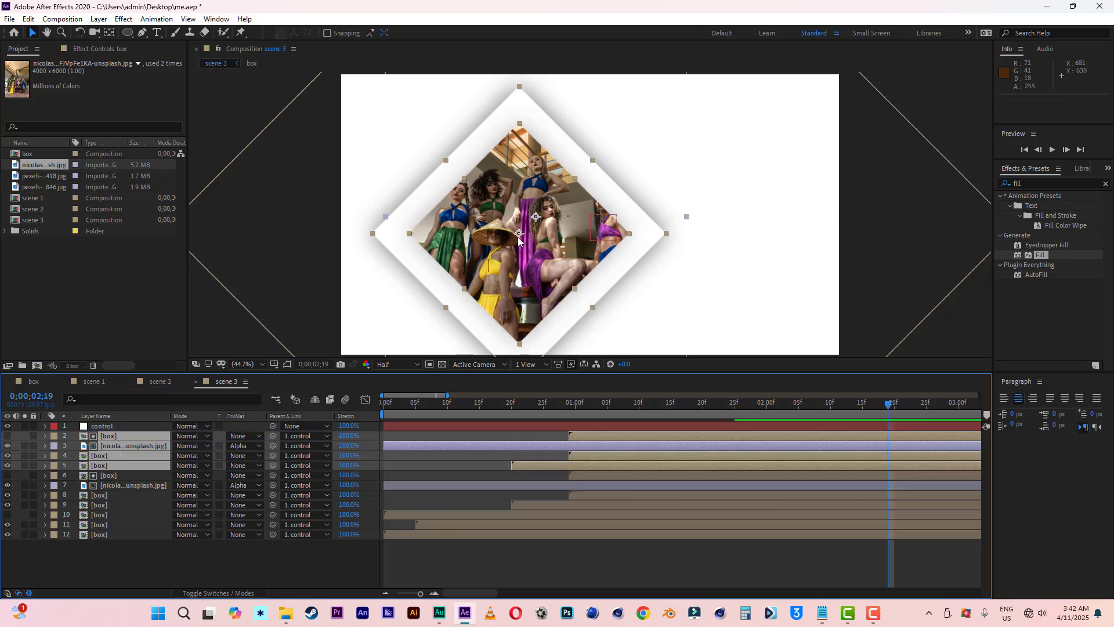
Move the duplicated photo diamond about 832 px right and 148 px down, and reorder its four layers behind the original diamond's.
left_click_drag(587, 237, 734, 273)
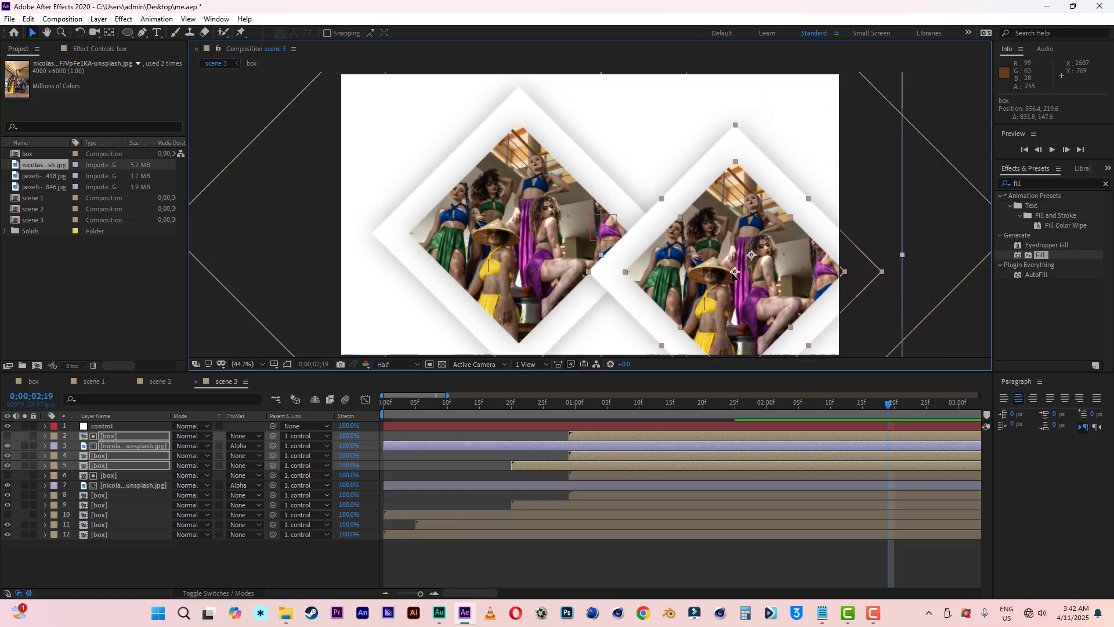
left_click(103, 467)
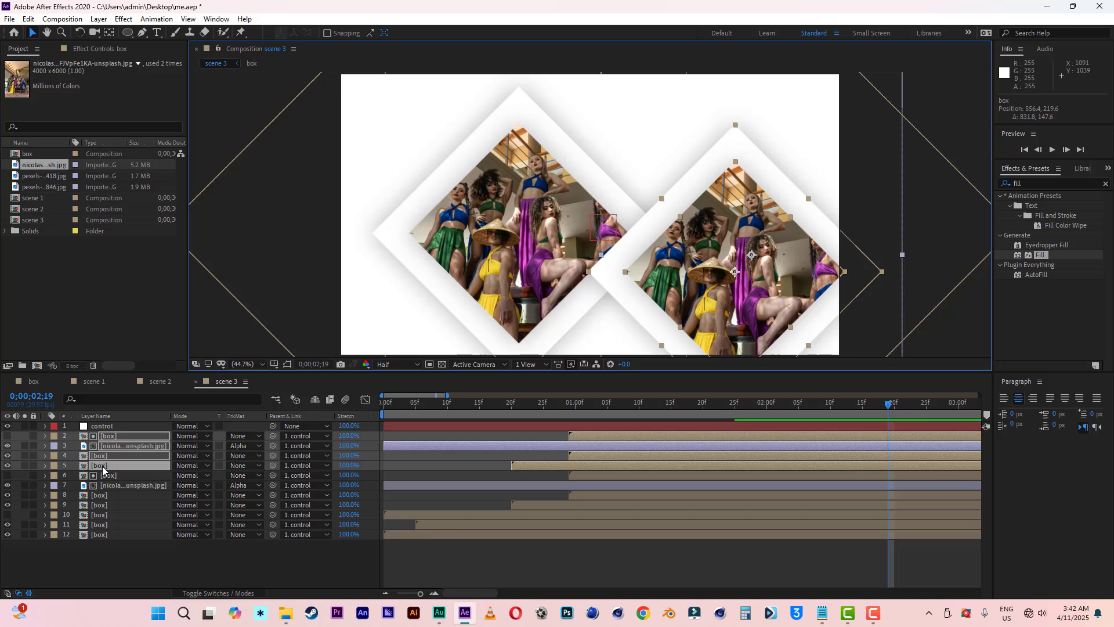
left_click_drag(103, 468, 110, 509)
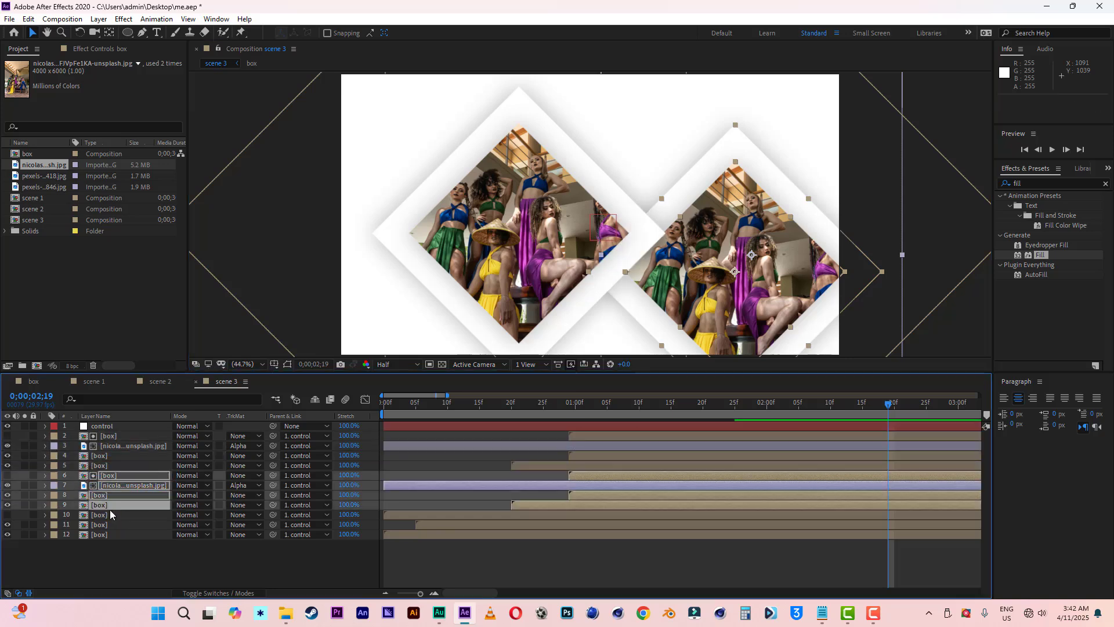
Nudge the duplicated diamond's four layers four steps right and three steps down, and deselect them.
key("Right")
key("Right")
key("Right")
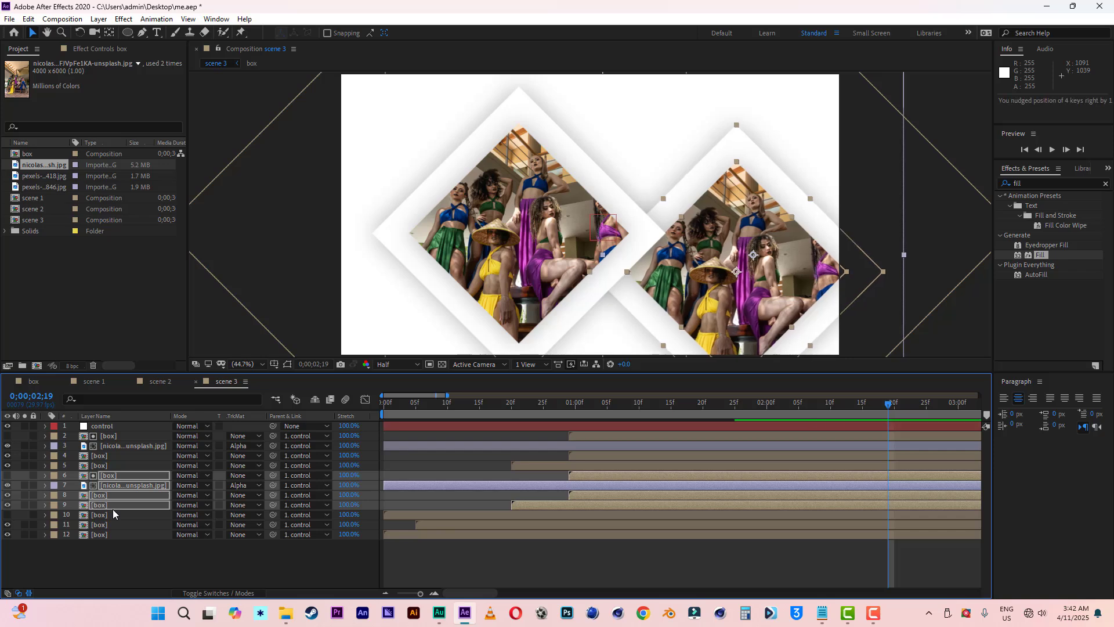
key("Right")
key("Down")
key("Down")
key("Down")
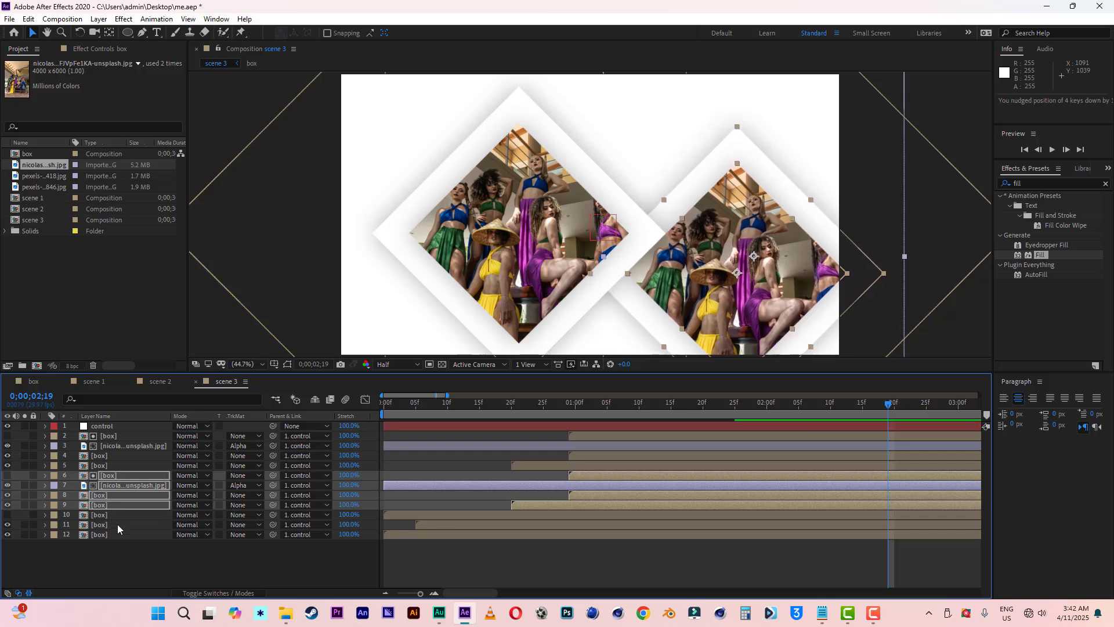
left_click(165, 555)
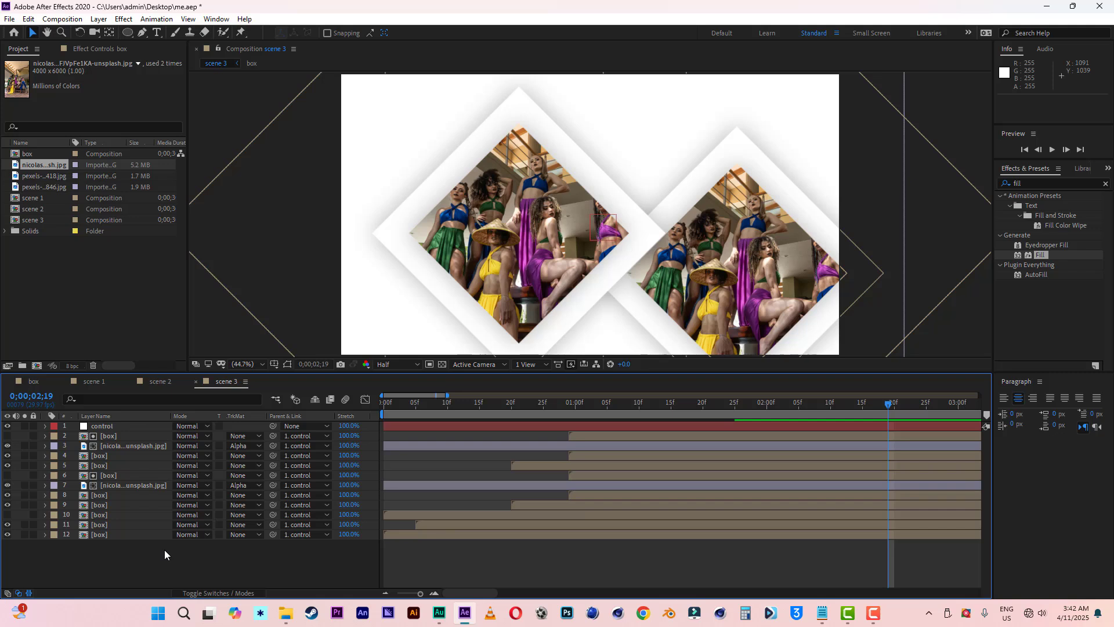
Shift the duplicated photo diamond's four layers 7 frames later on the timeline.
left_click(109, 476)
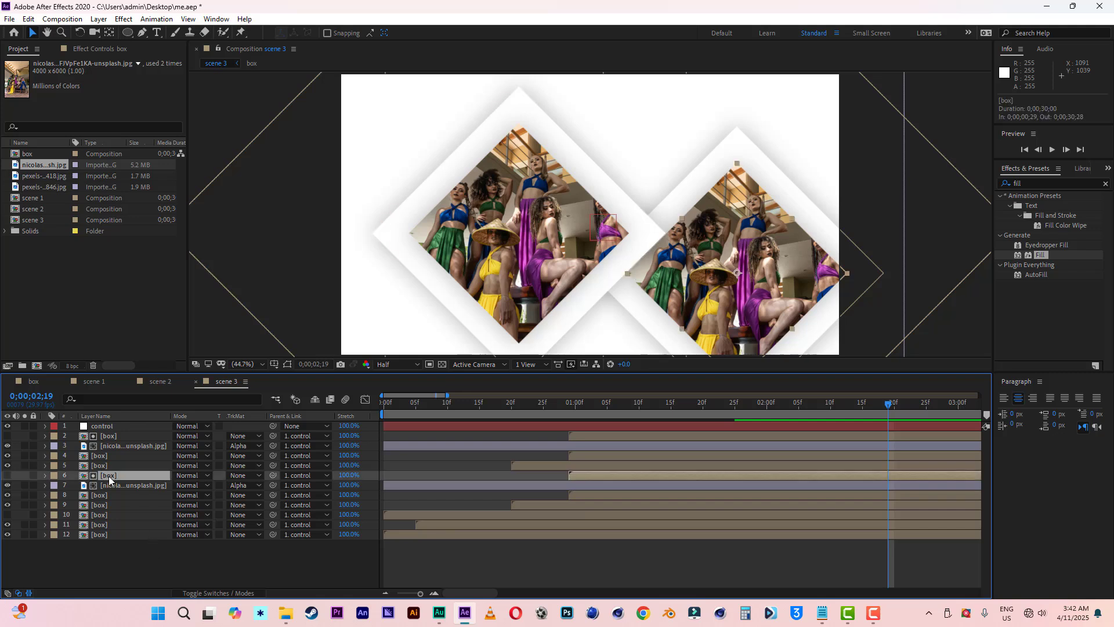
left_click(96, 503, "shift")
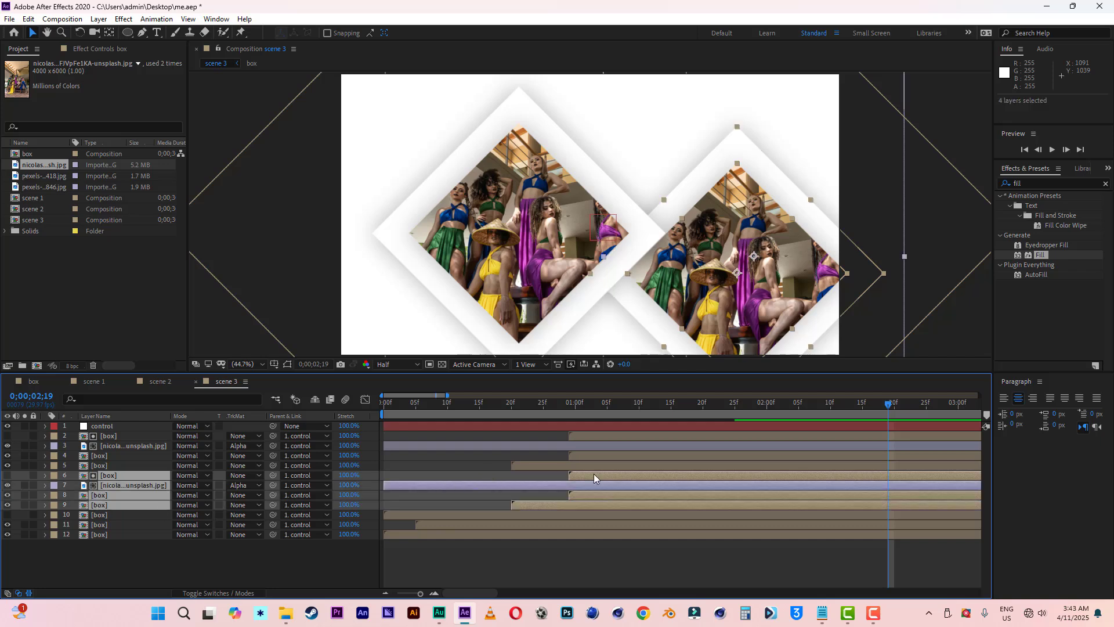
left_click_drag(602, 478, 639, 481)
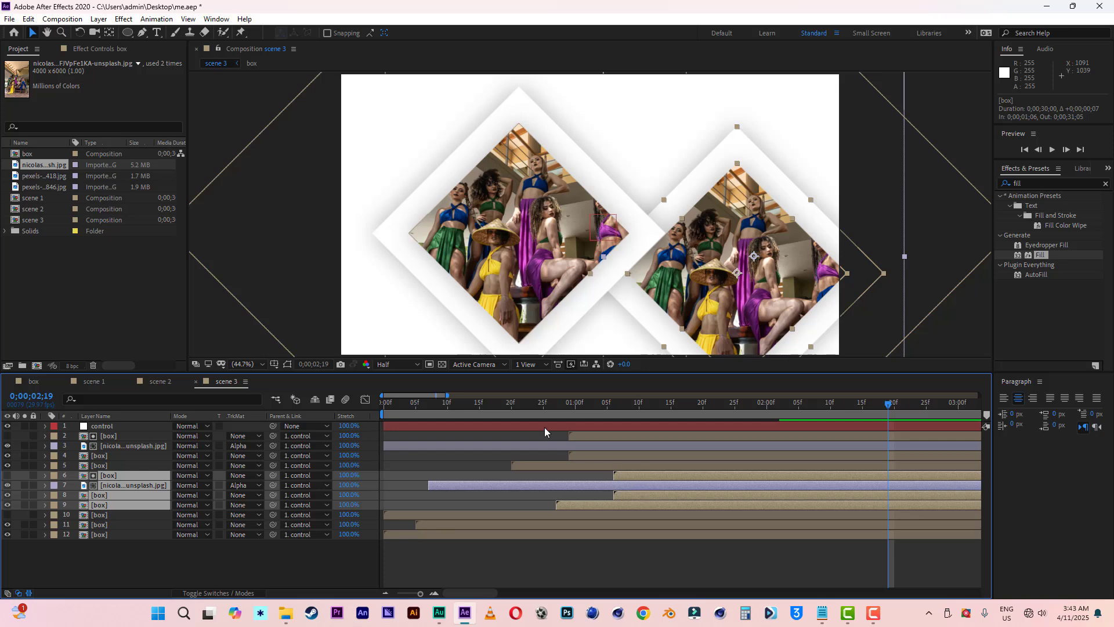
Play scene 3 from the beginning to check the staggered photo diamonds, and save the project.
left_click(517, 403)
key("space")
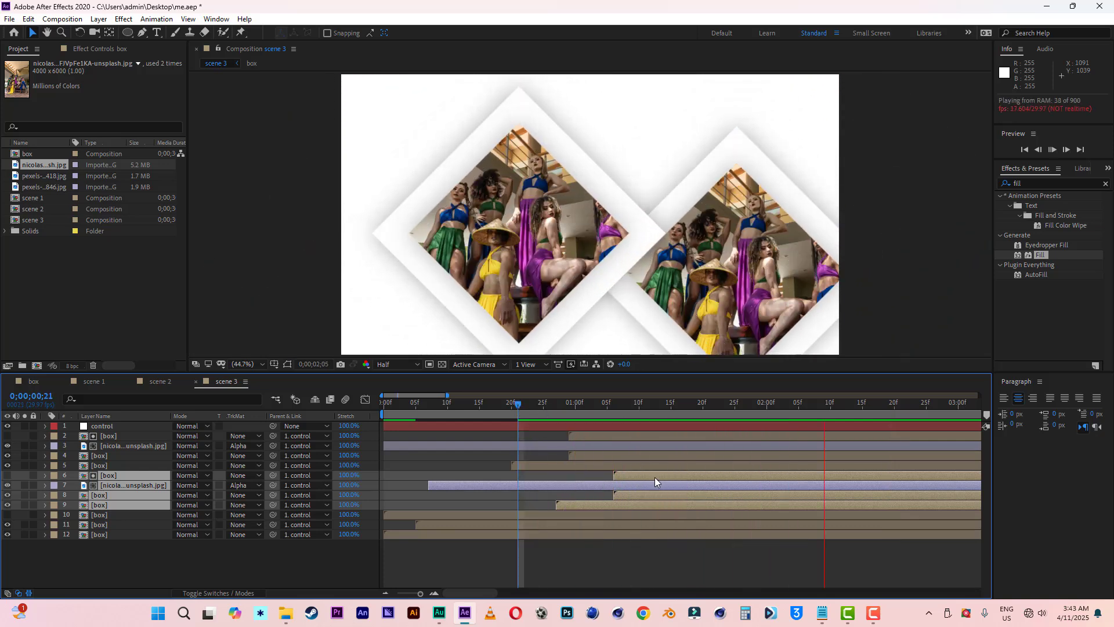
left_click_drag(487, 405, 344, 413)
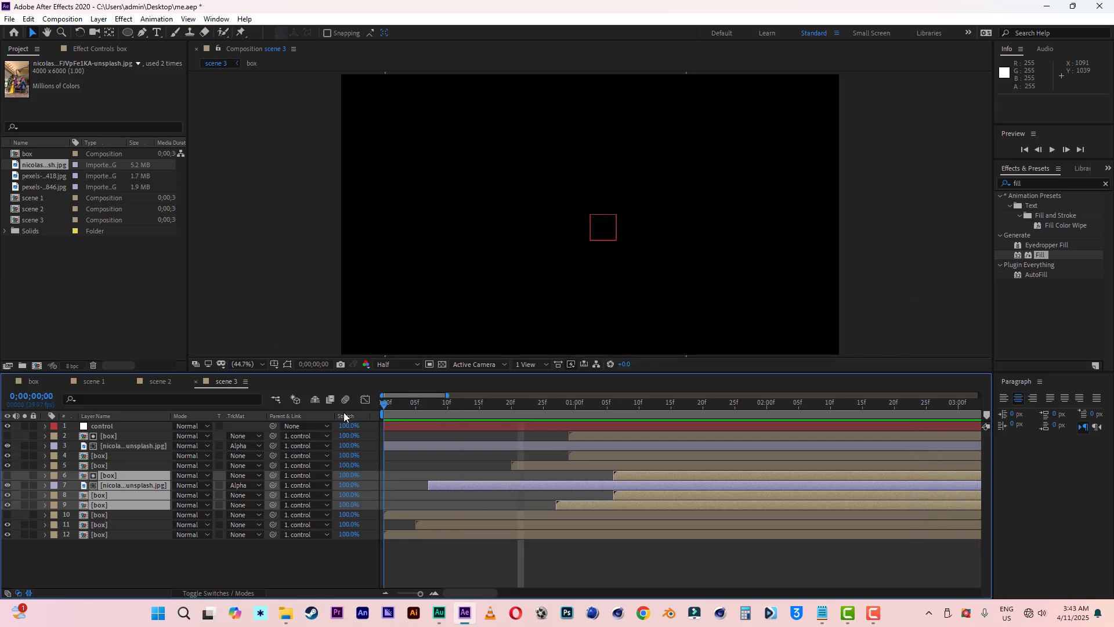
key("space")
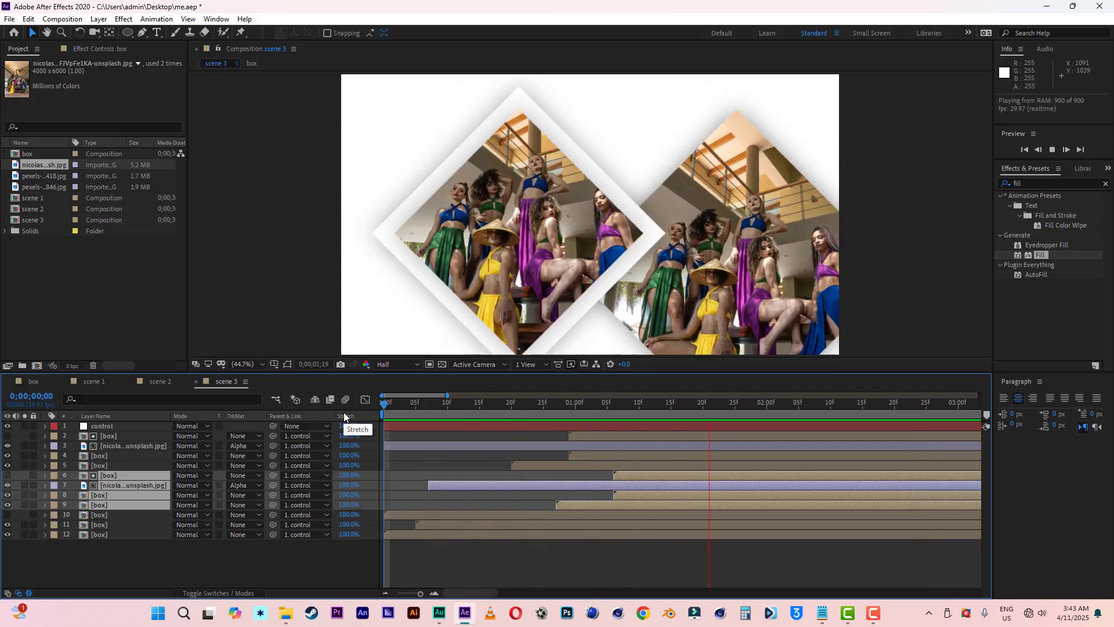
key("space")
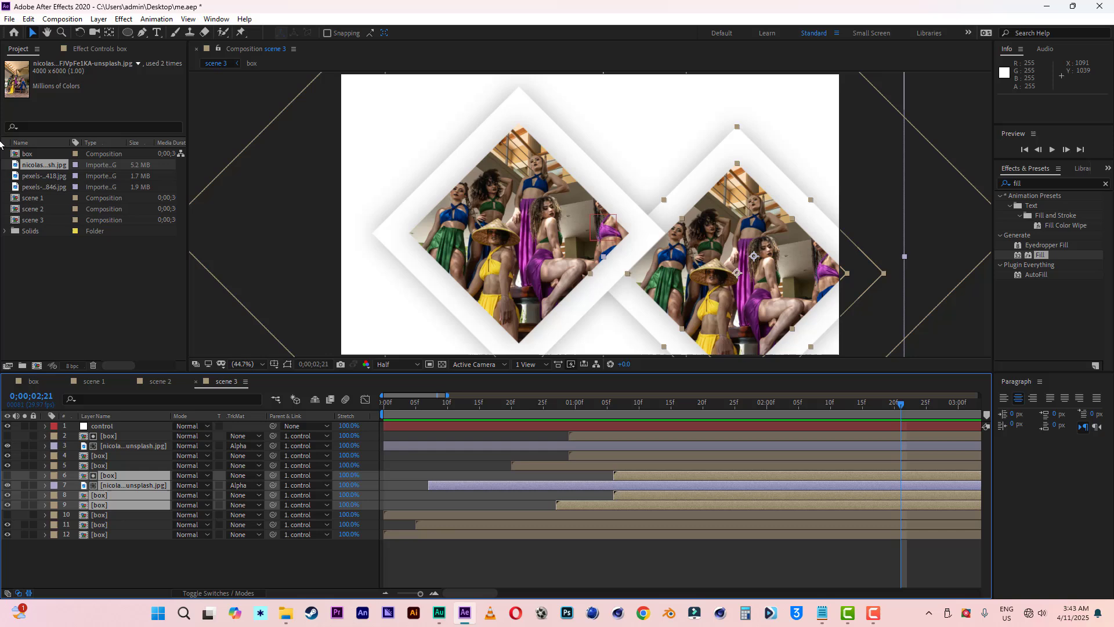
left_click(10, 19)
left_click(27, 129)
Make the hidden red box layer visible and move it directly below the control null.
left_click_drag(447, 395, 642, 395)
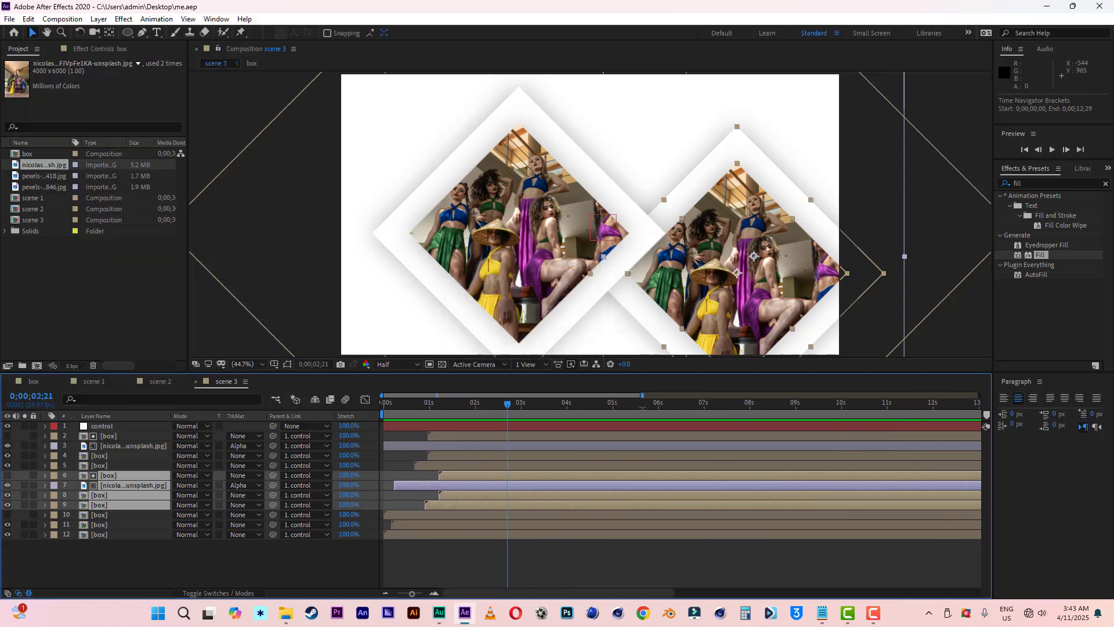
left_click(261, 574)
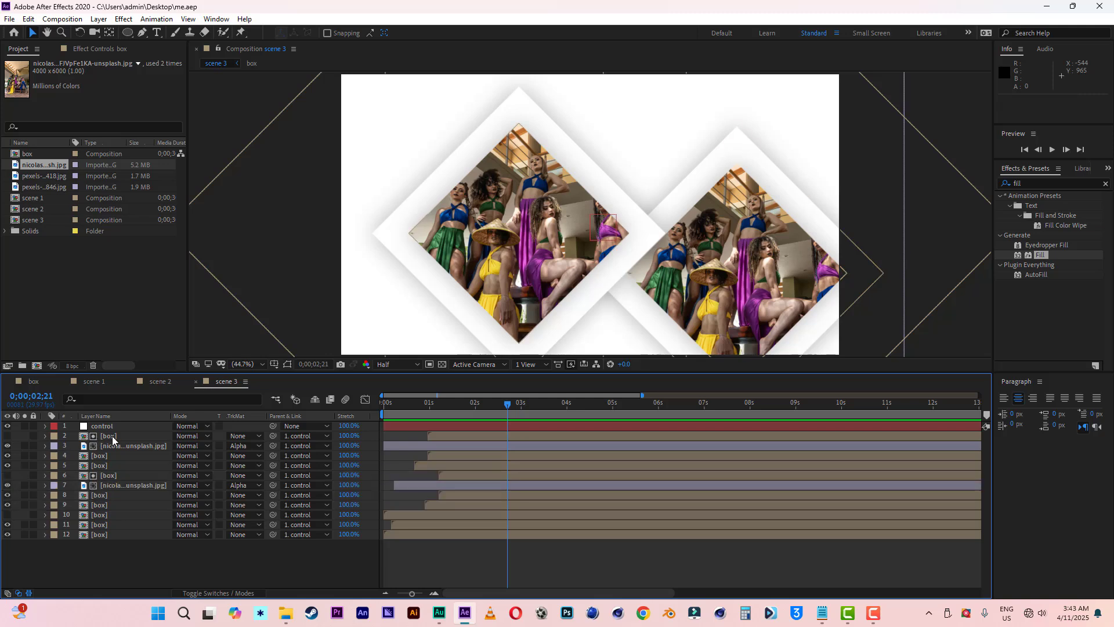
left_click_drag(27, 154, 32, 167)
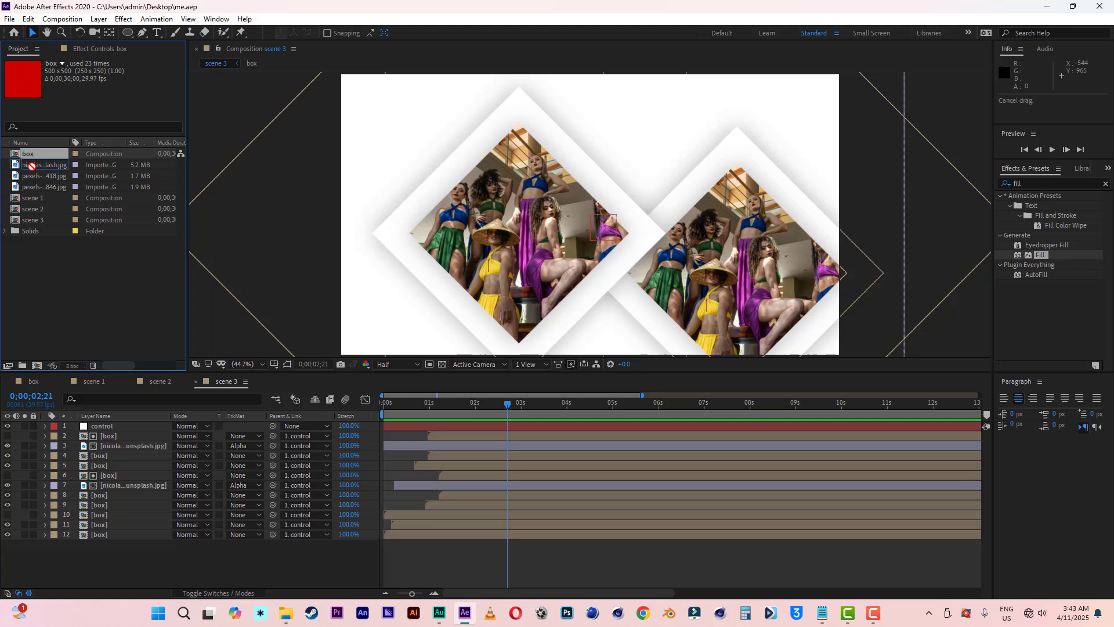
left_click_drag(32, 167, 11, 519)
left_click(7, 516)
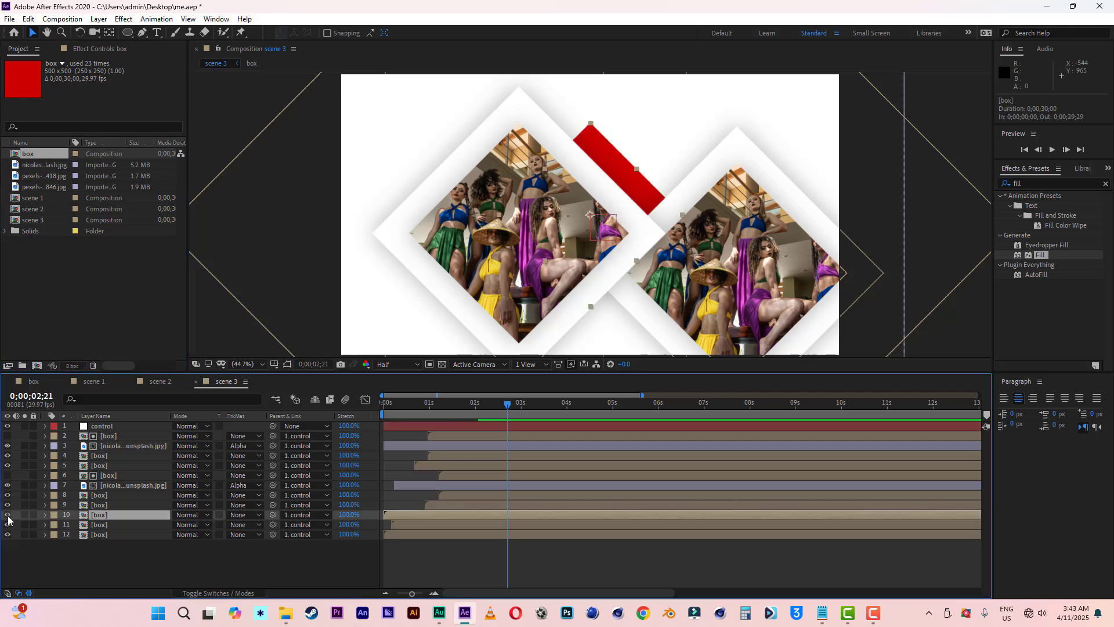
left_click_drag(103, 518, 98, 437)
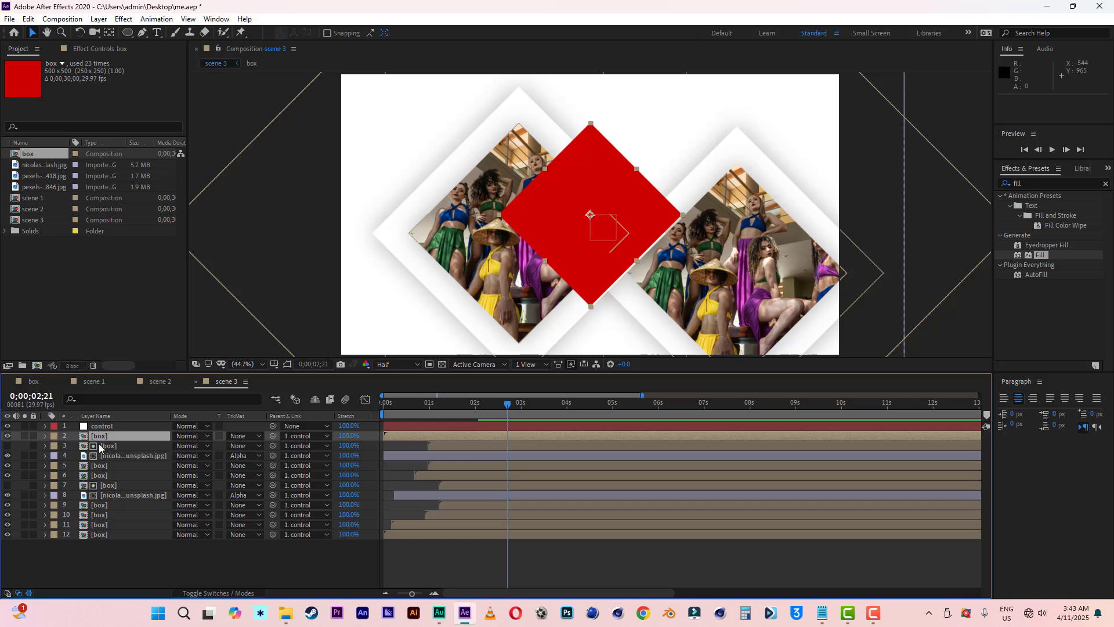
Scale the red box to 34% and place it over the bottom corner of the first diamond's photo.
key("s")
left_click_drag(215, 449, 177, 447)
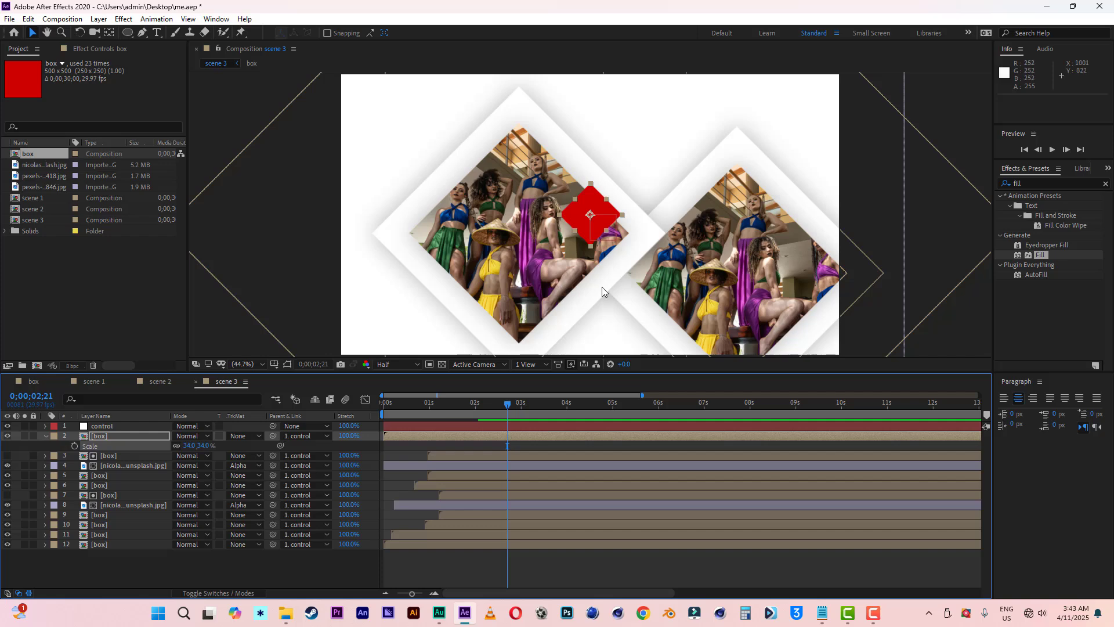
left_click(592, 222)
left_click_drag(592, 222, 520, 317)
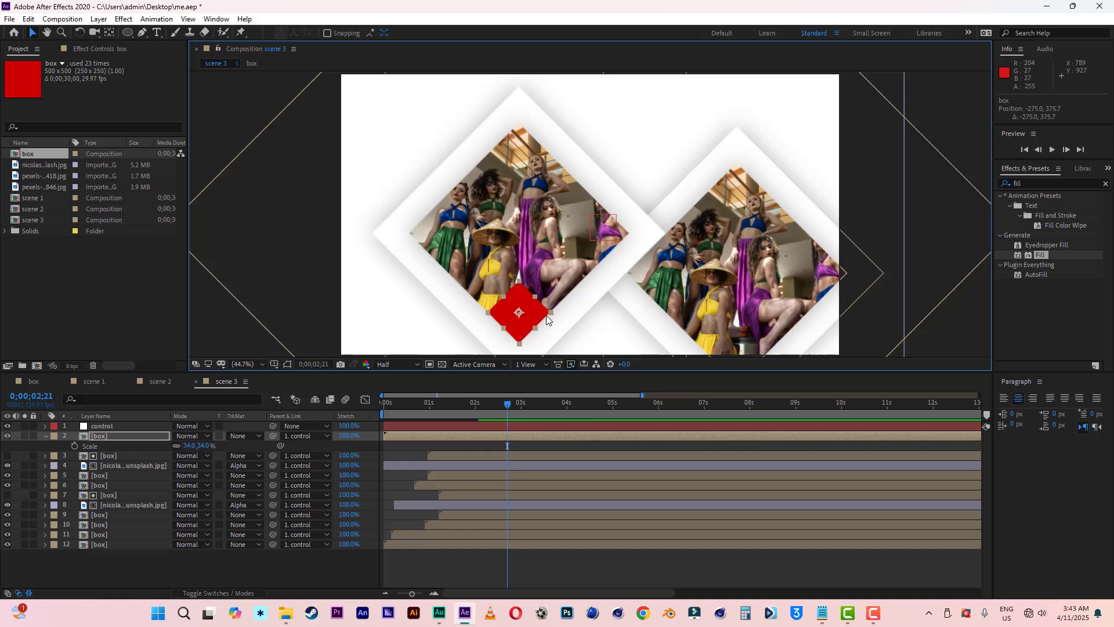
Duplicate the small red box and place the copy over the lower part of the second diamond's photo.
key("ctrl+d")
left_click_drag(523, 316, 739, 357)
left_click(100, 446)
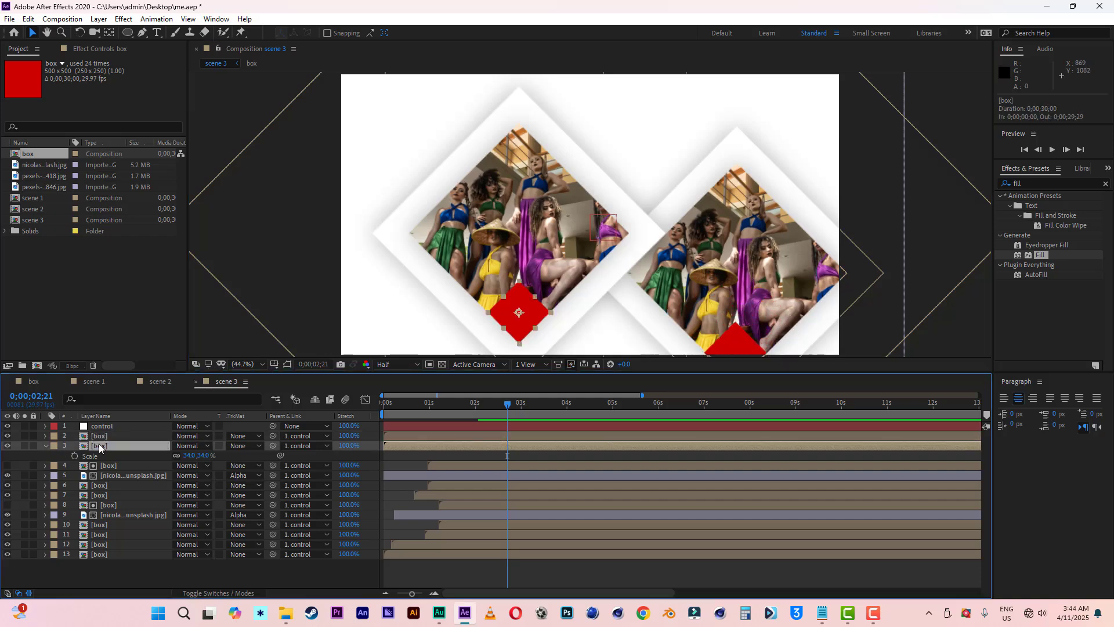
Duplicate the second diamond's red box and move the copy about 474 px left and 9 px down, between the photo diamonds.
left_click(100, 436)
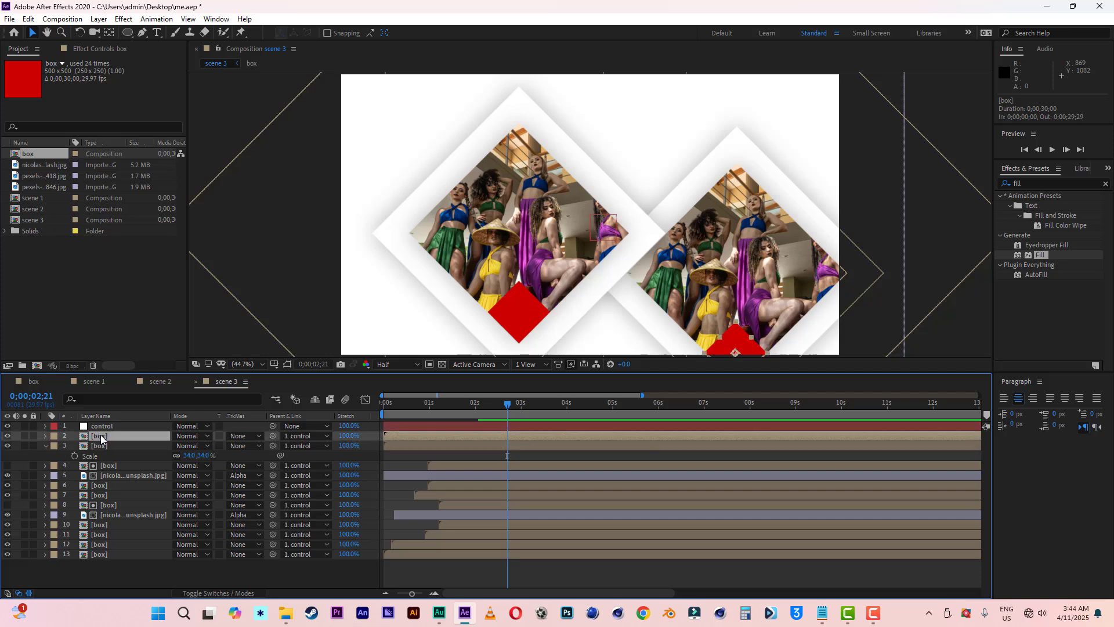
key("ctrl+d")
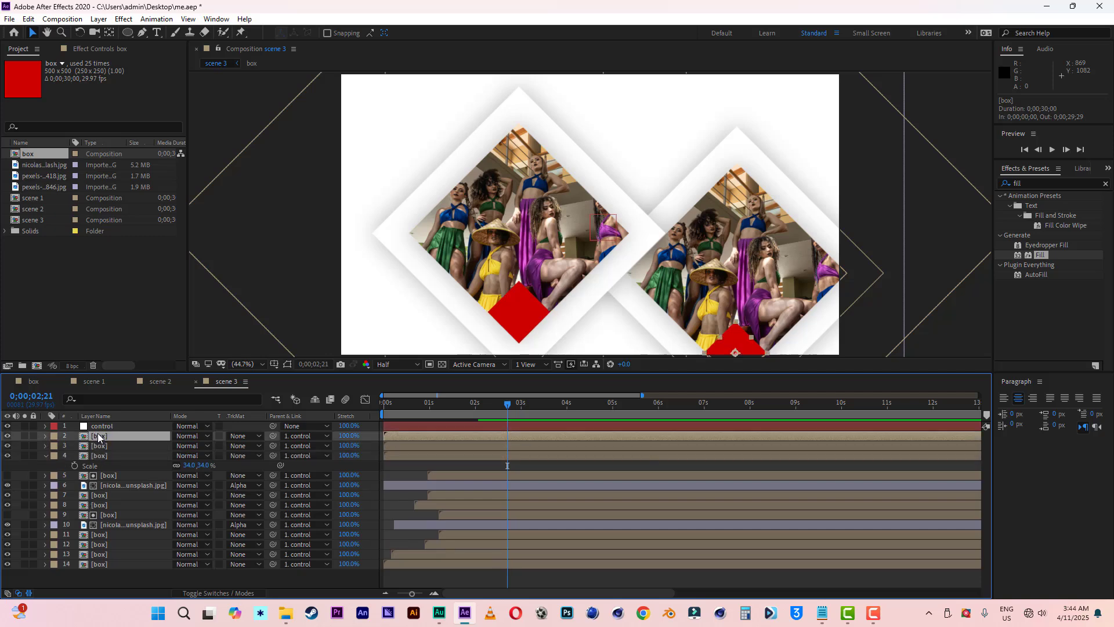
left_click(734, 344)
left_click_drag(734, 344, 610, 346)
Scale the red box between the photo diamonds to 49% and shift it about 20 px left and 7 px down.
left_click(99, 437)
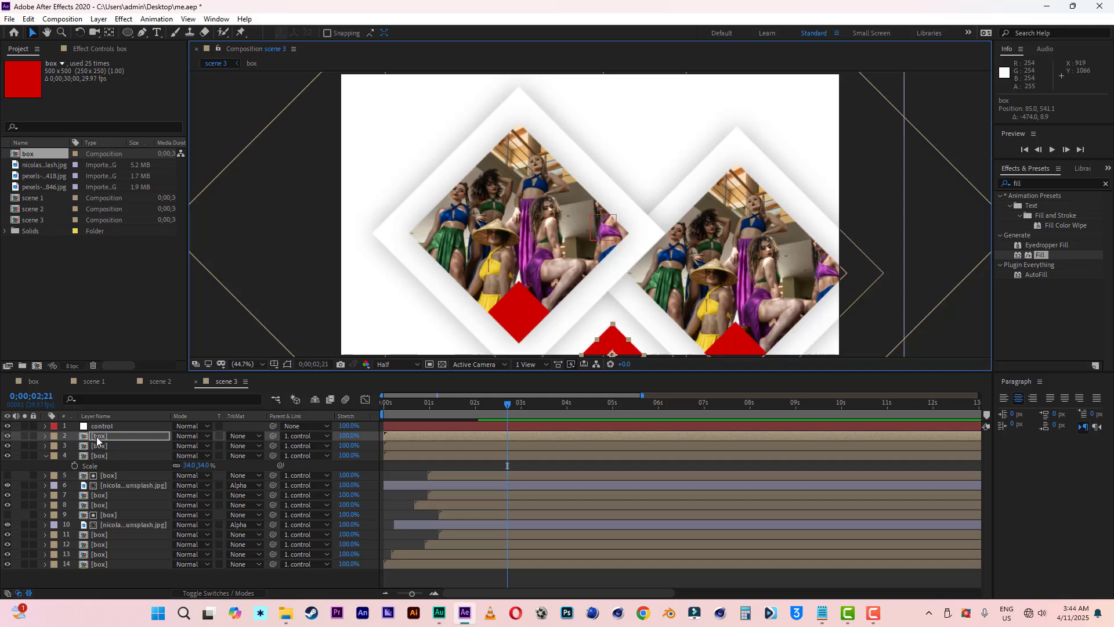
key("s")
left_click_drag(189, 445, 214, 445)
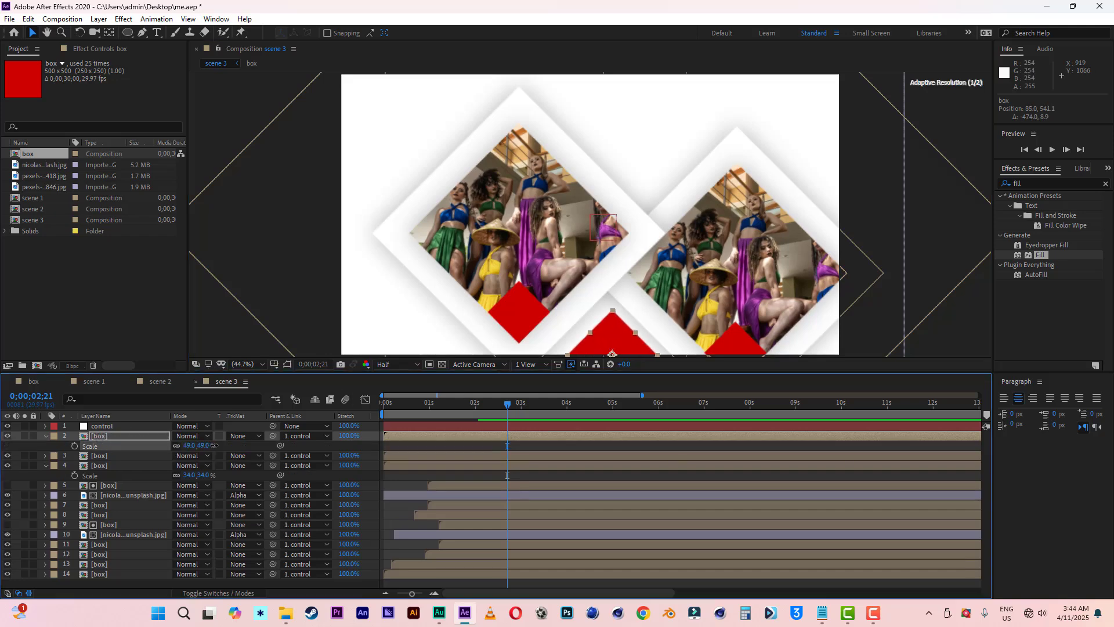
left_click_drag(623, 346, 618, 348)
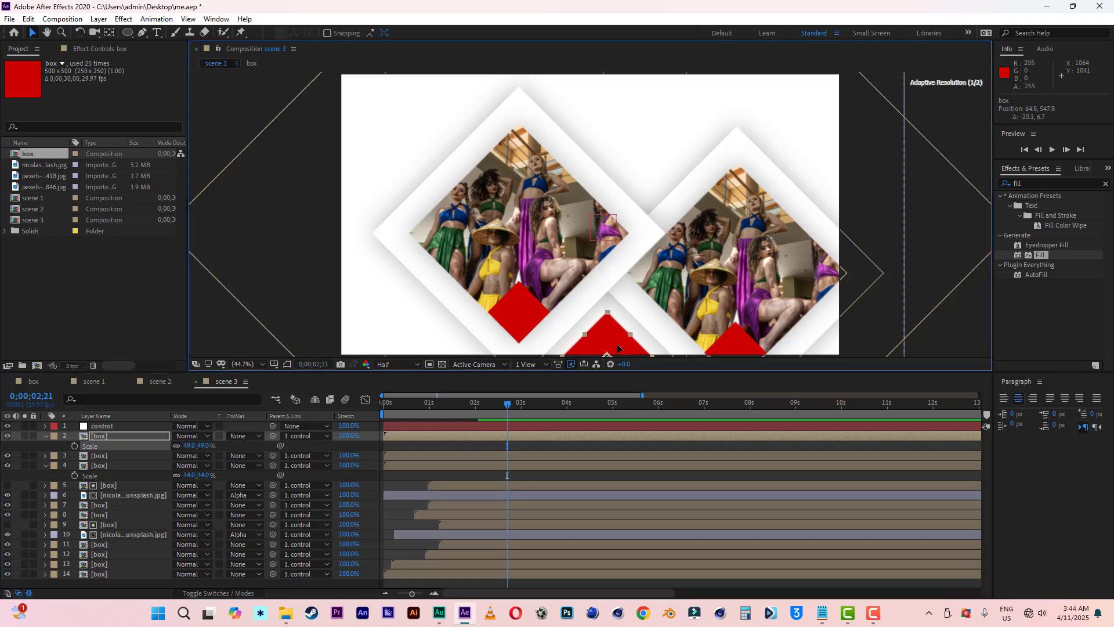
left_click(46, 436)
Duplicate the second diamond's red box and place the copy at the frame's top edge, beside the first photo diamond.
left_click(95, 447)
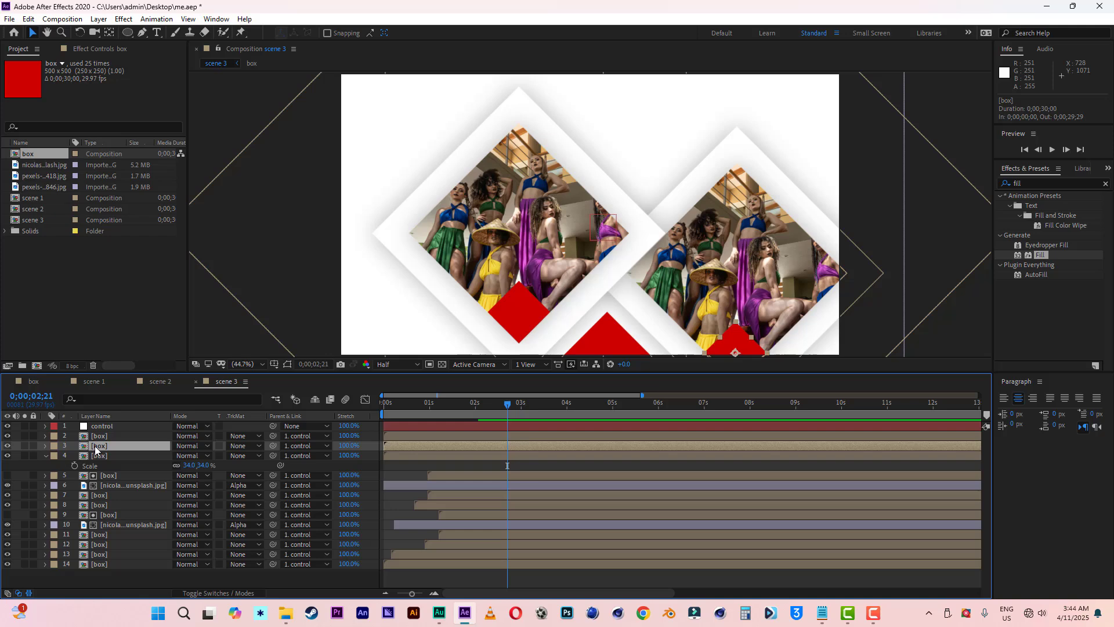
key("ctrl+d")
left_click_drag(743, 334, 633, 134)
Duplicate the top-edge red box, moving the copy about 201 px right and 87 px down and scaling it to 20%.
key("ctrl+d")
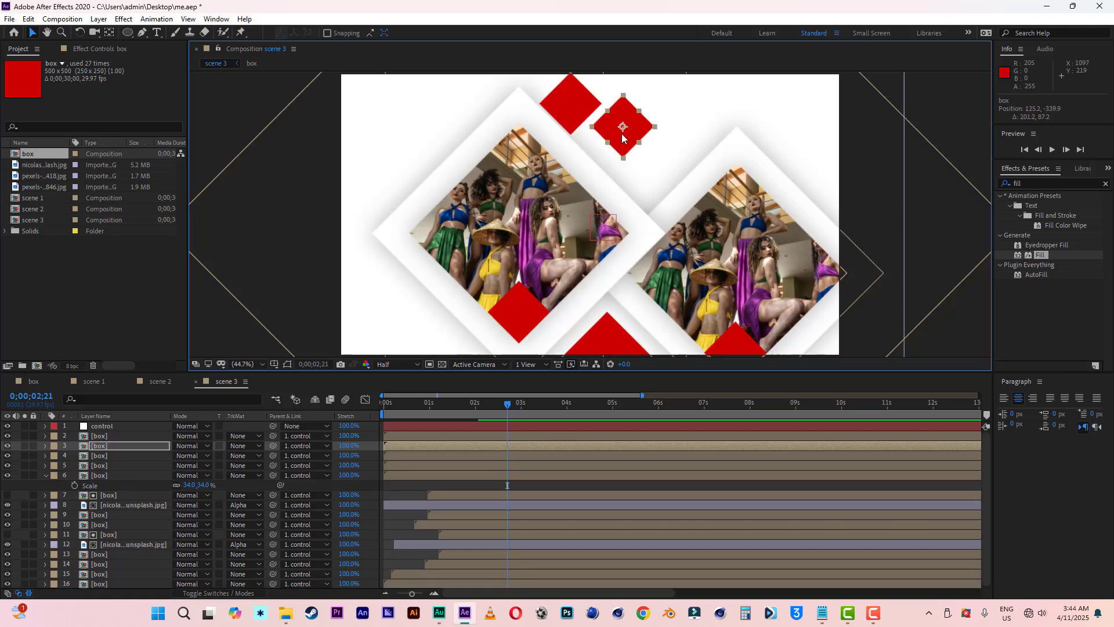
key("s")
left_click_drag(206, 455, 198, 456)
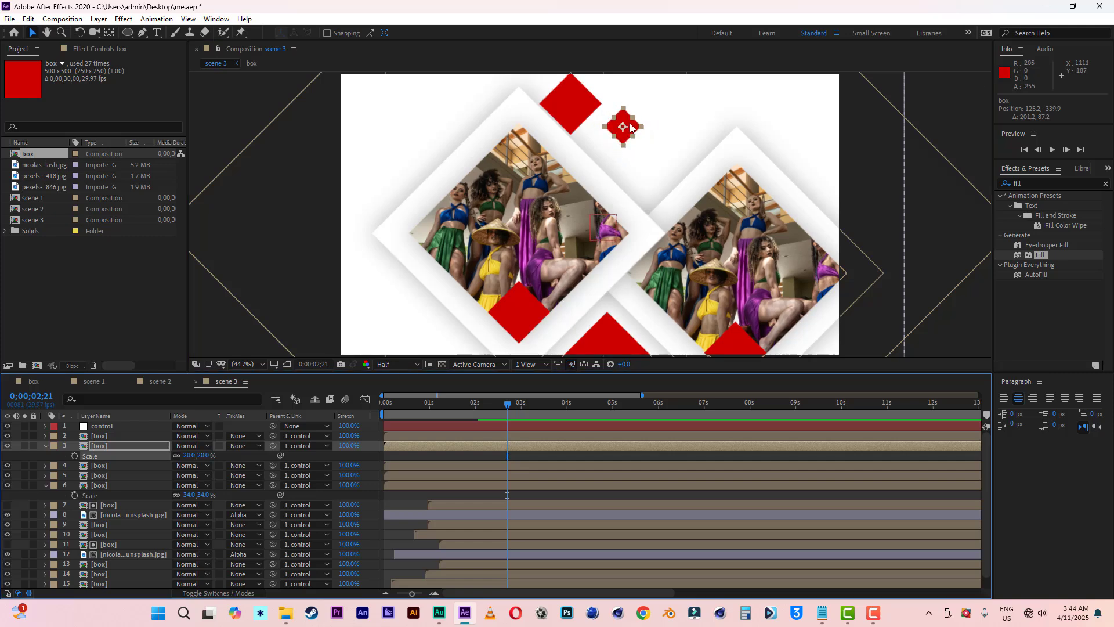
Duplicate the larger top-edge red box, placing the copy in the frame's upper-left corner at 59% scale, and collapse the layers' scale properties.
left_click(572, 117)
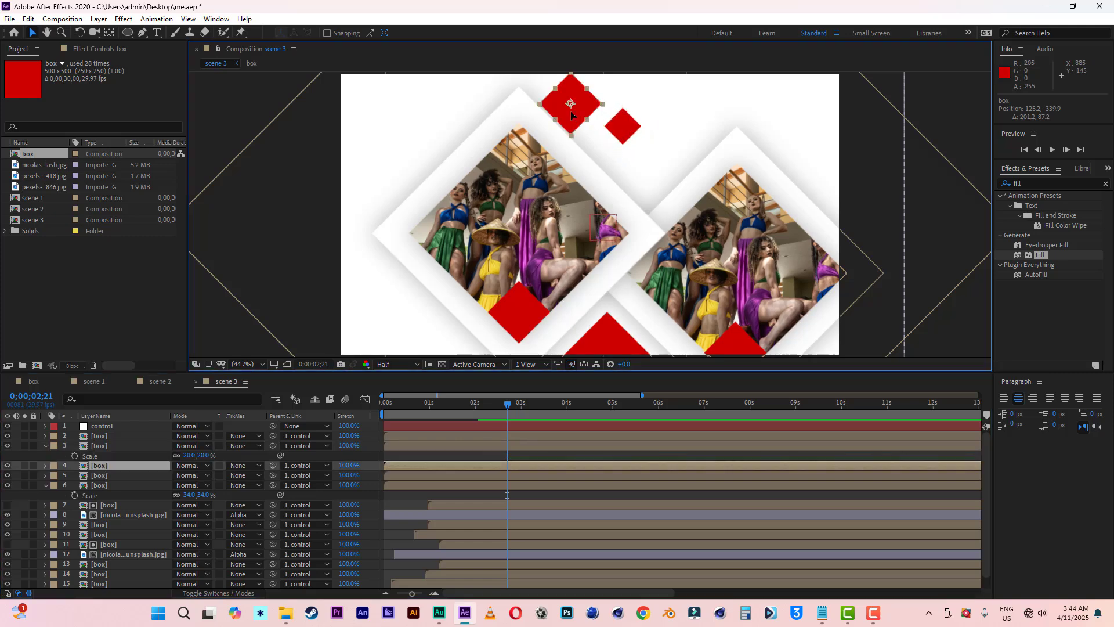
key("ctrl+d")
left_click_drag(572, 115, 402, 126)
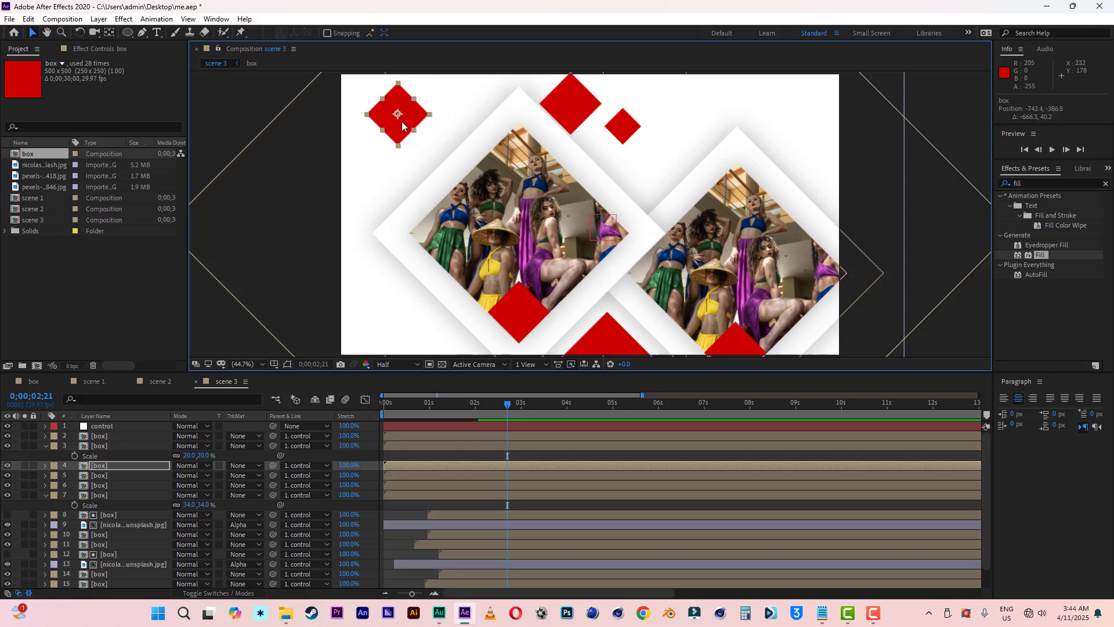
key("s")
left_click_drag(200, 475, 220, 475)
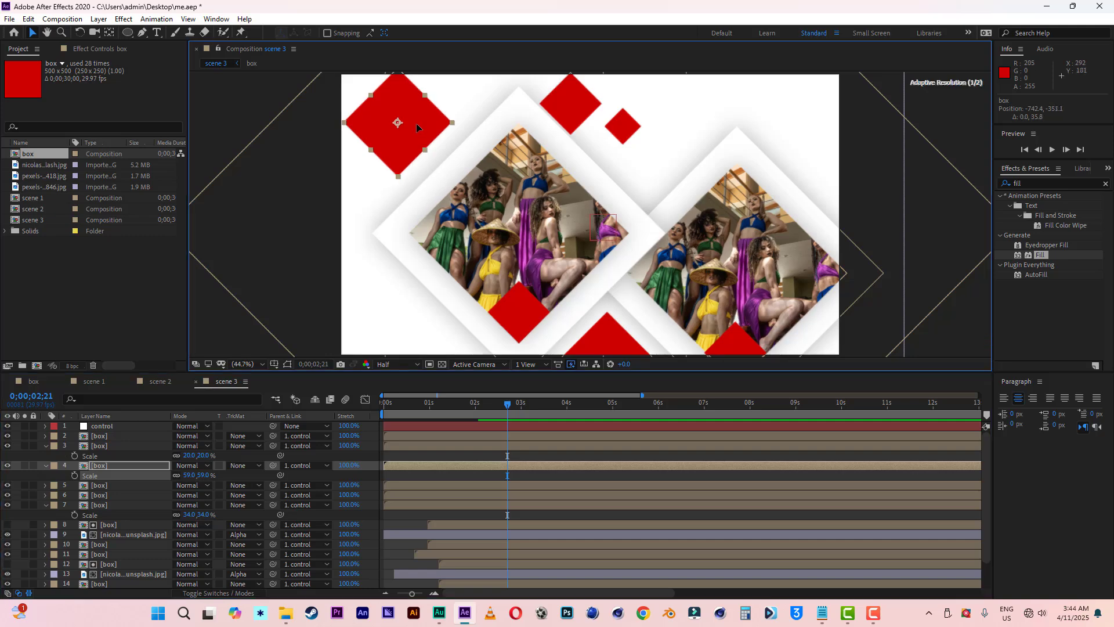
left_click_drag(417, 124, 416, 127)
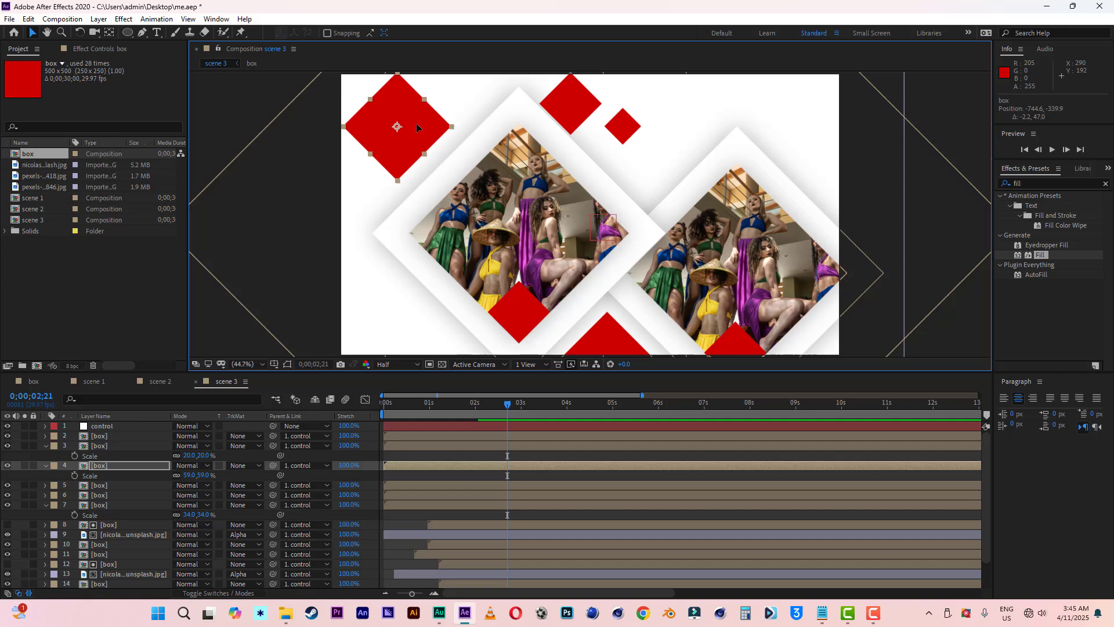
left_click(46, 445)
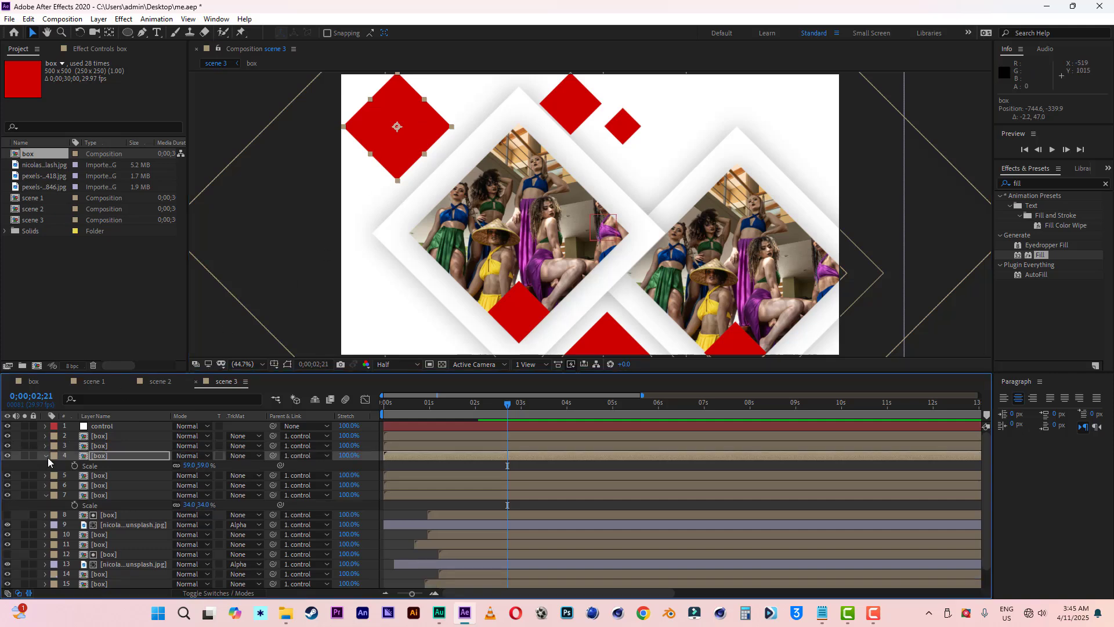
left_click(46, 456)
left_click(46, 485)
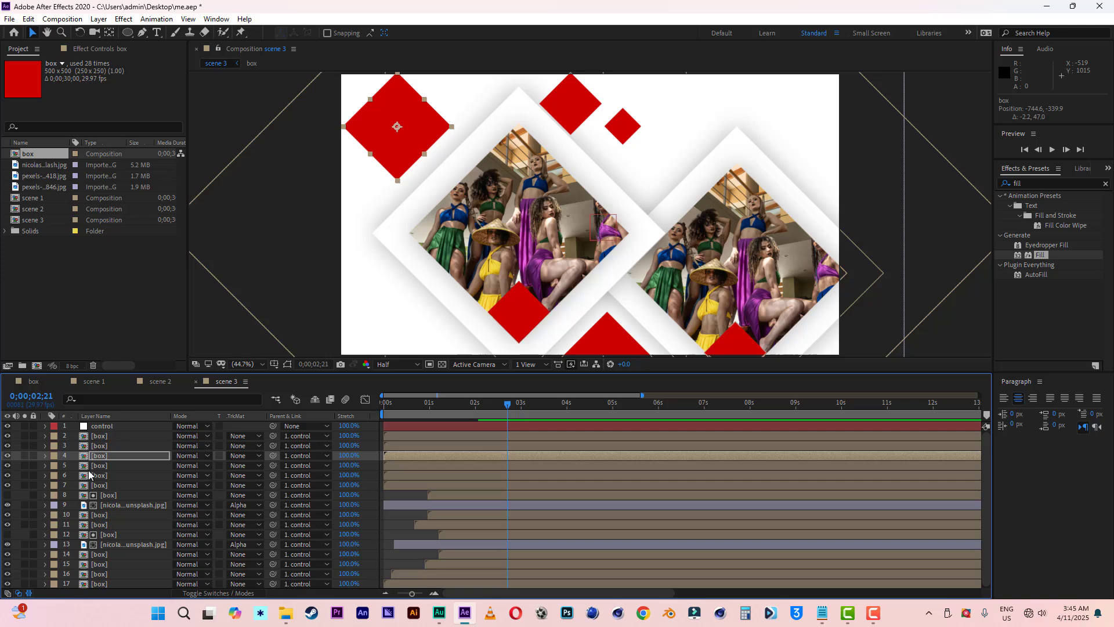
Add scale keyframes at 1 second to all six small red box layers below the control null.
key("space")
key("space")
left_click(101, 436)
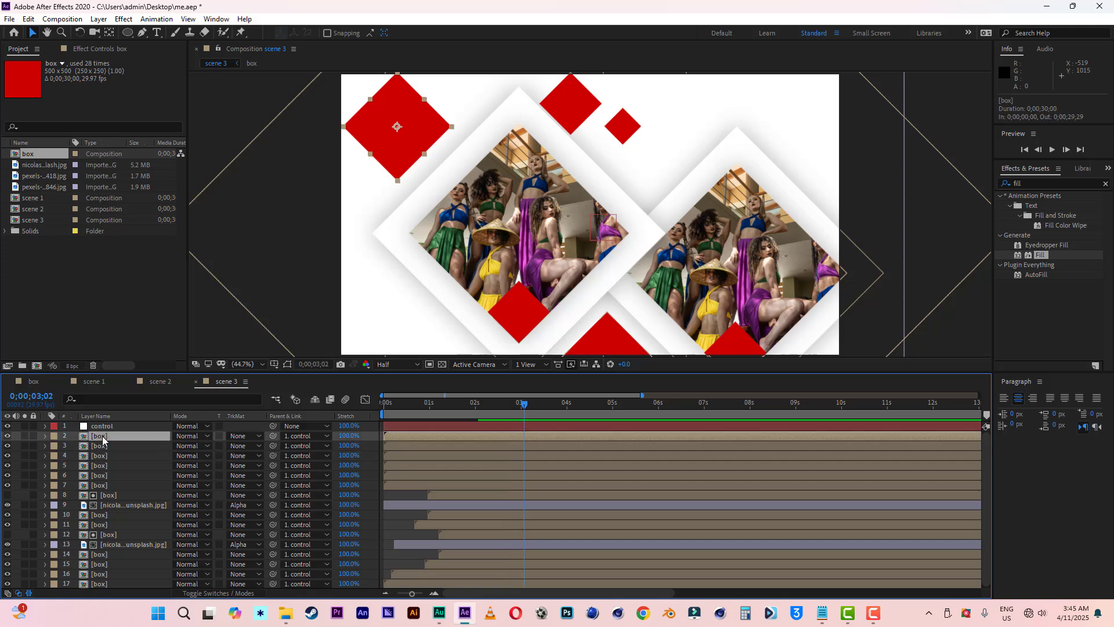
left_click(99, 487, "shift")
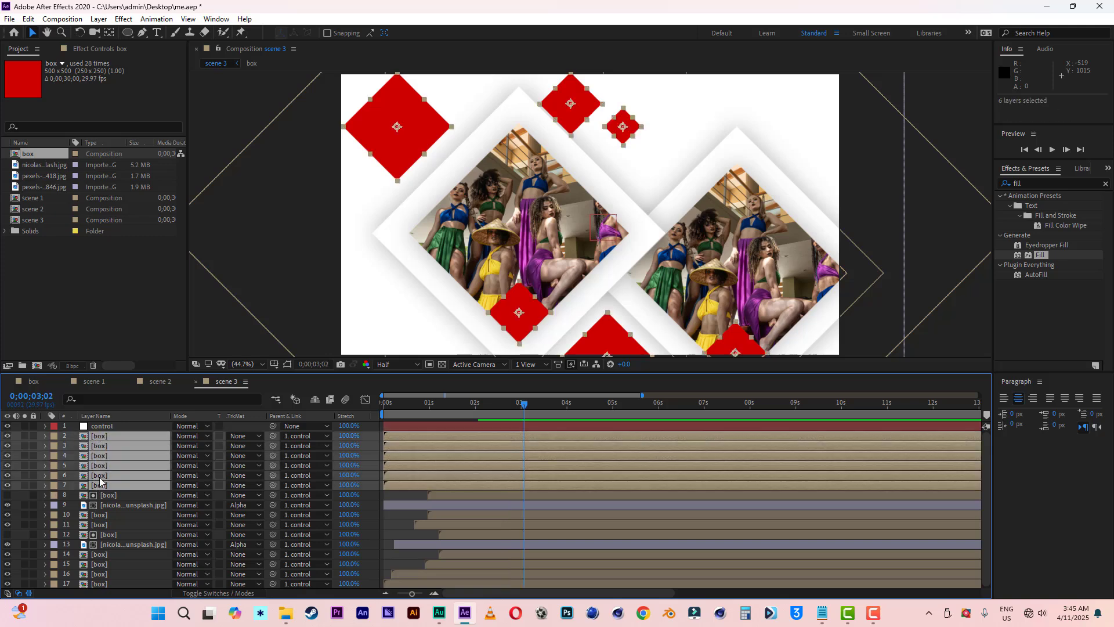
key("s")
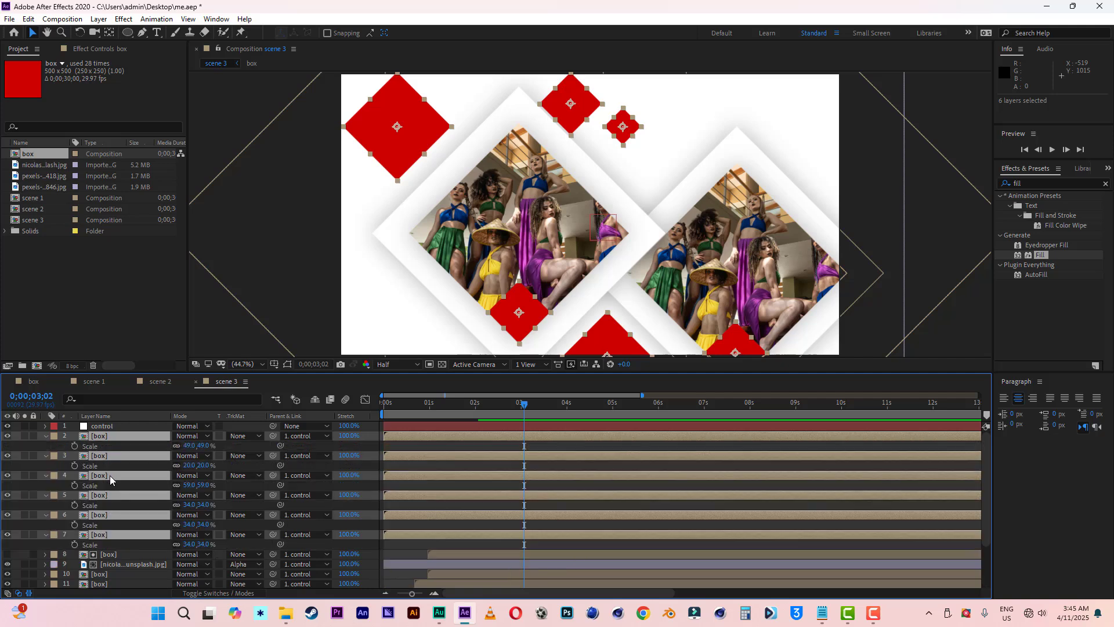
left_click(430, 410)
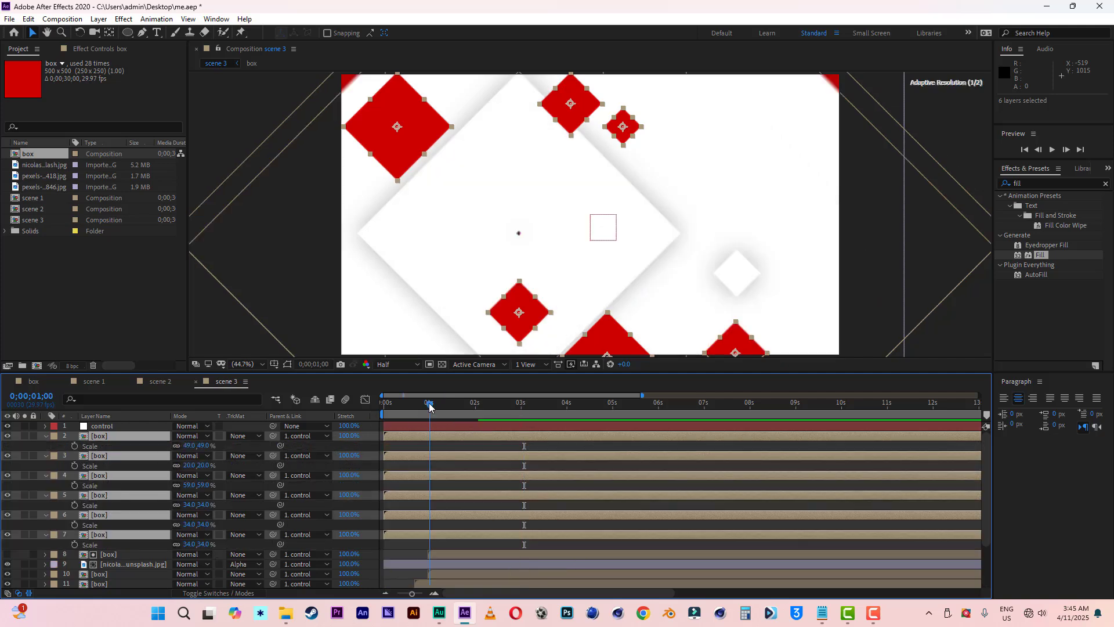
left_click(74, 465)
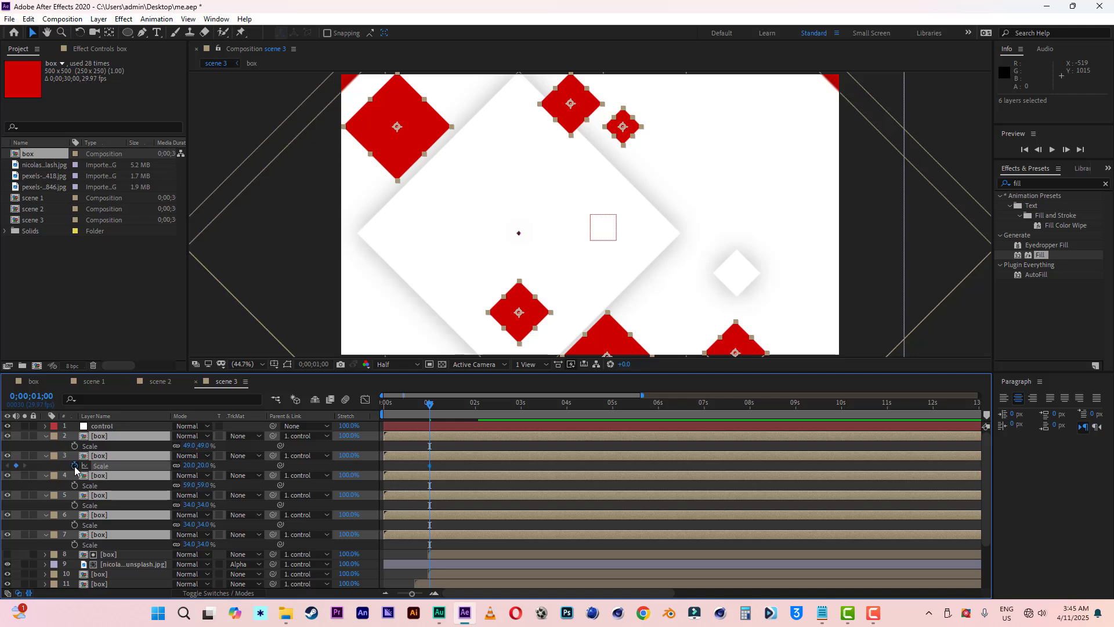
Add keyframes at 0 seconds that set the scale of all six small red box layers to 0%.
left_click_drag(431, 406, 368, 400)
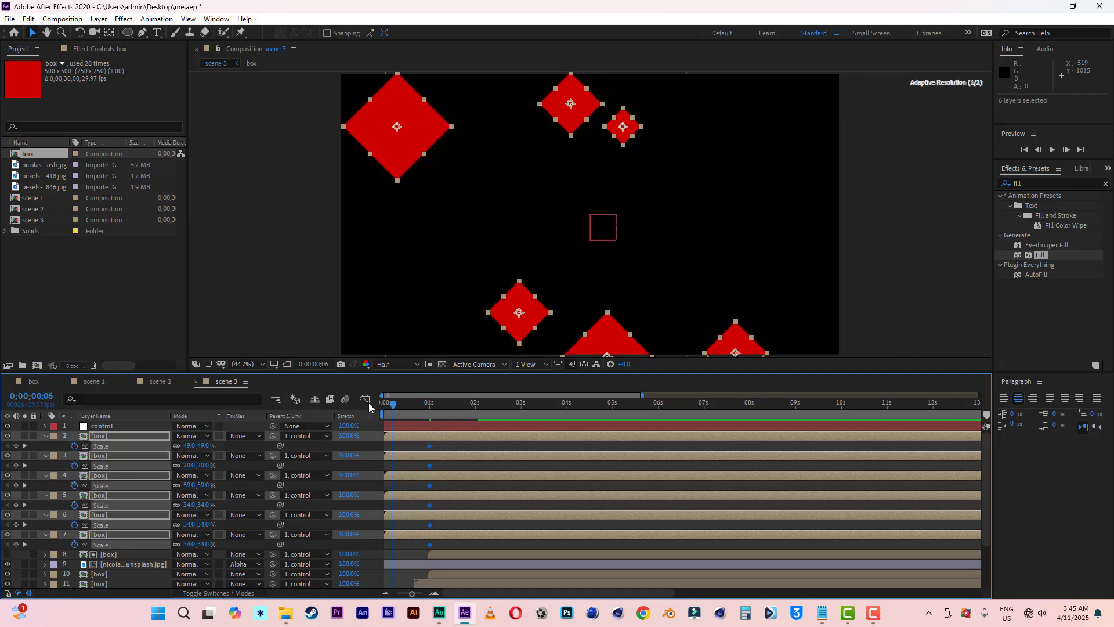
left_click(203, 446)
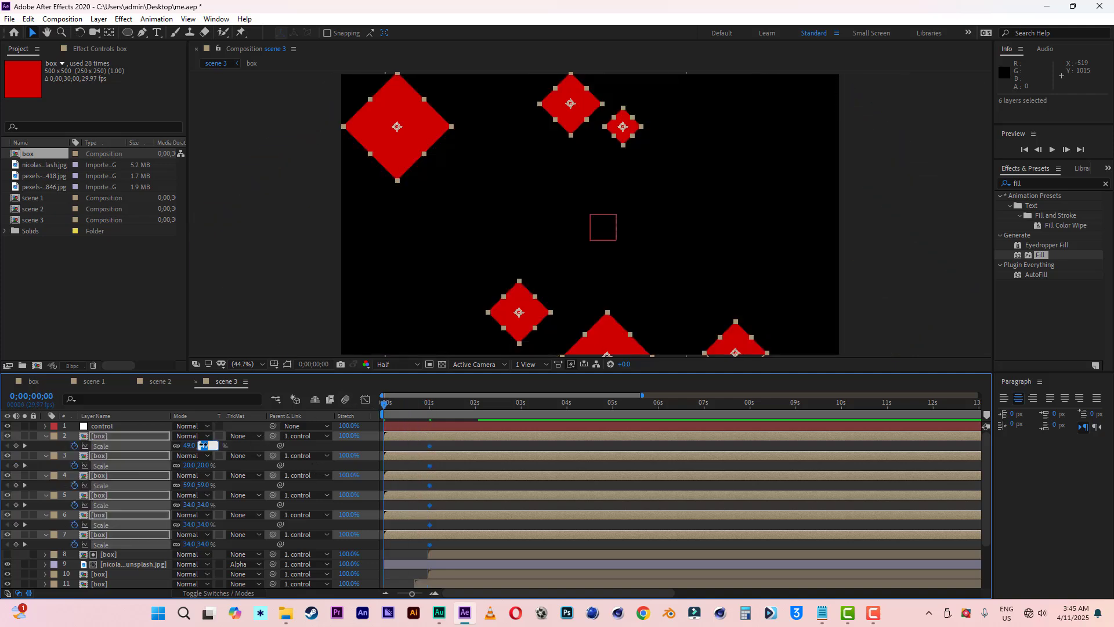
type("0")
key("Return")
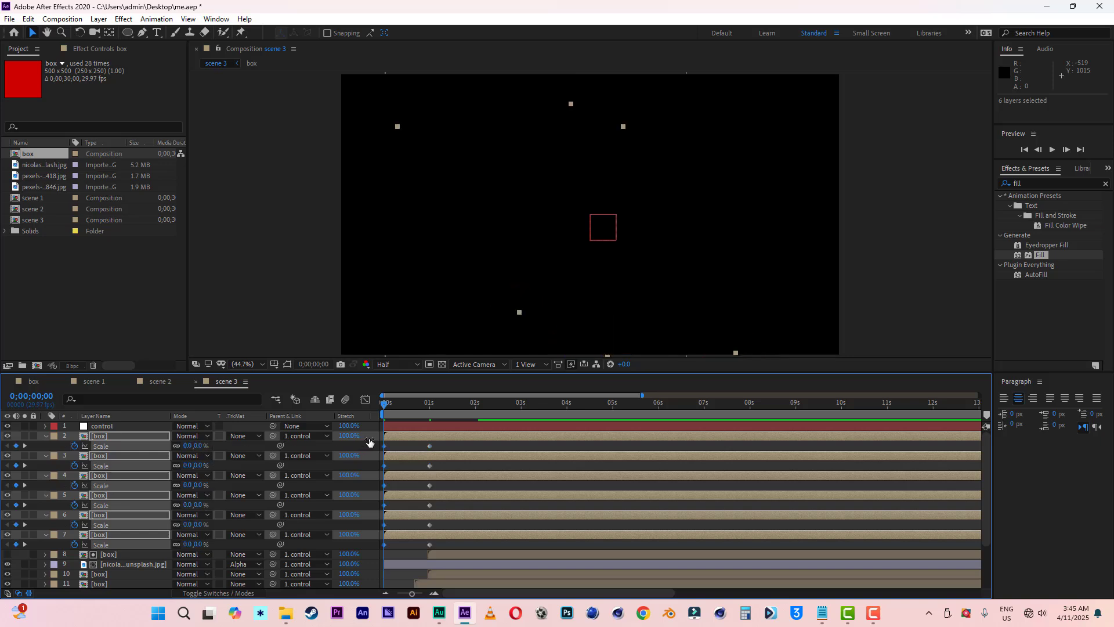
Apply Easy Ease to all scale keyframes of the six small red boxes and preview the animation.
left_click_drag(437, 446, 377, 547)
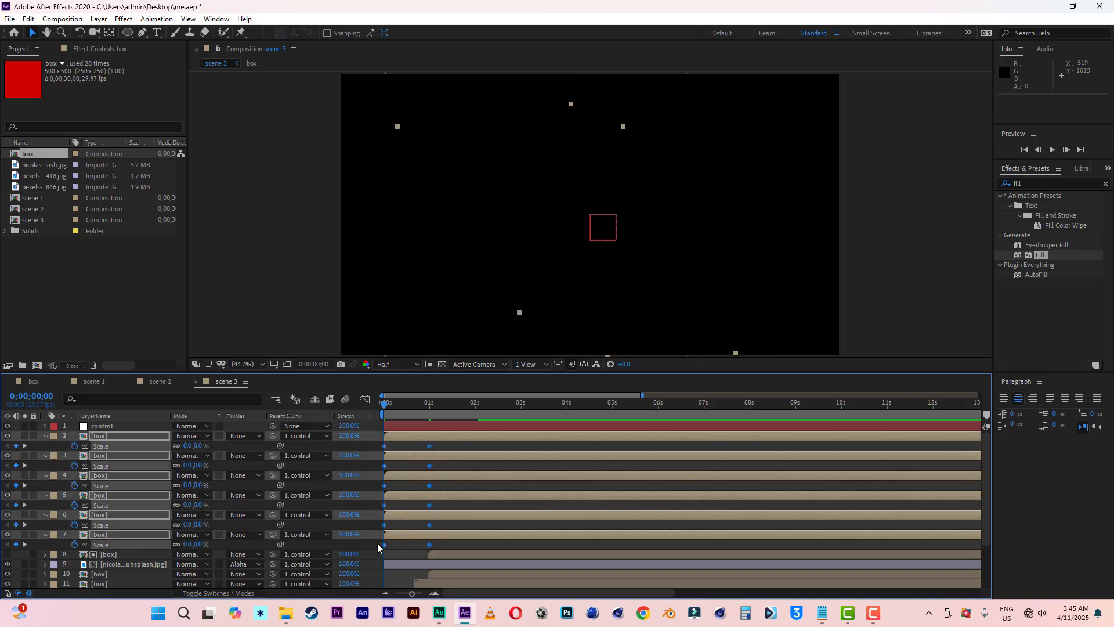
right_click(430, 490)
mouse_move(473, 482)
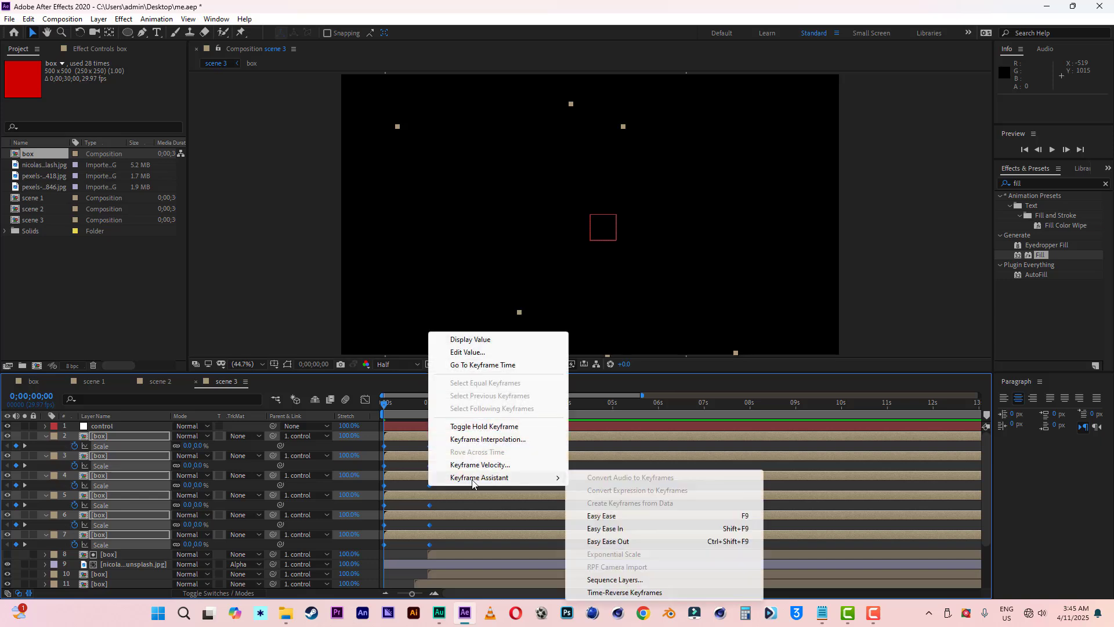
left_click(601, 517)
key("space")
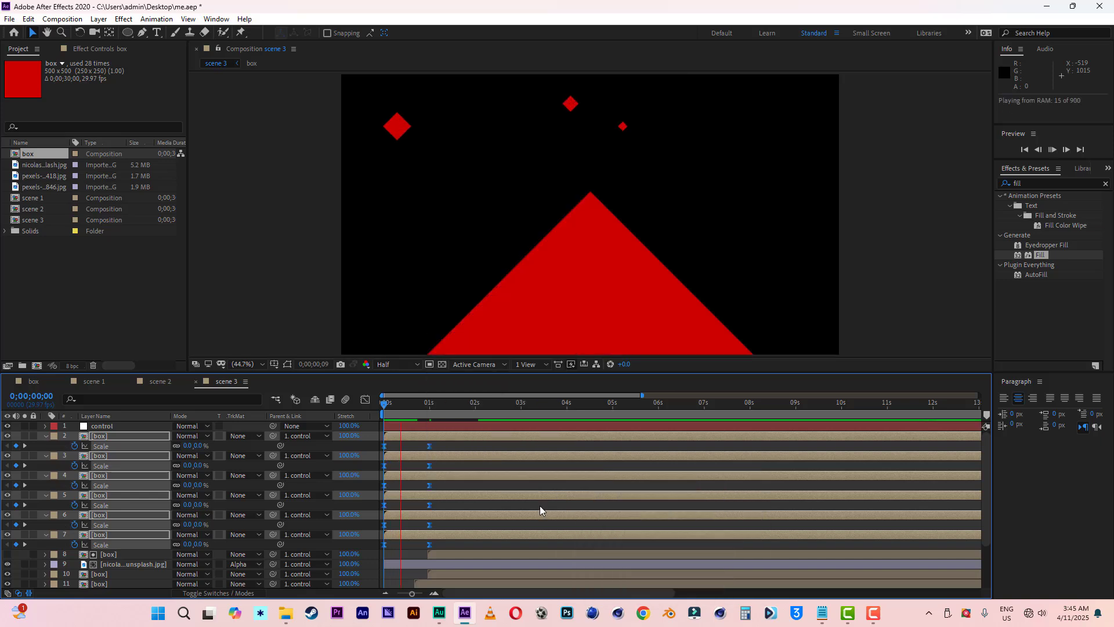
key("space")
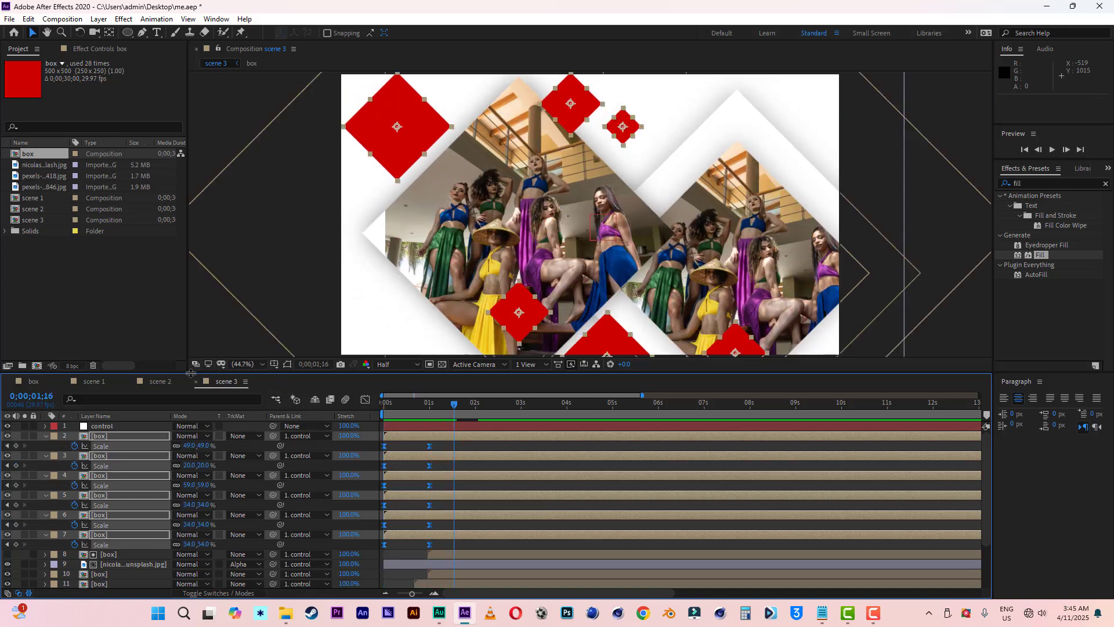
Reshape the boxes' scale speed curves to peak early and slow gradually into the end keyframes, and preview the scene.
left_click(365, 399)
left_click_drag(440, 553, 406, 558)
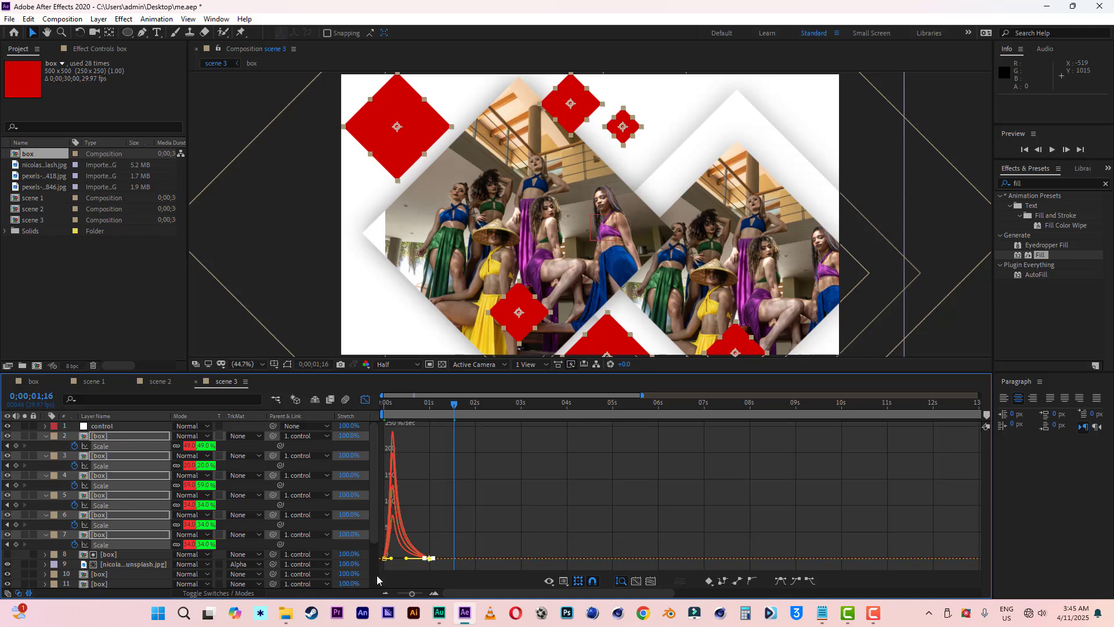
left_click(365, 399)
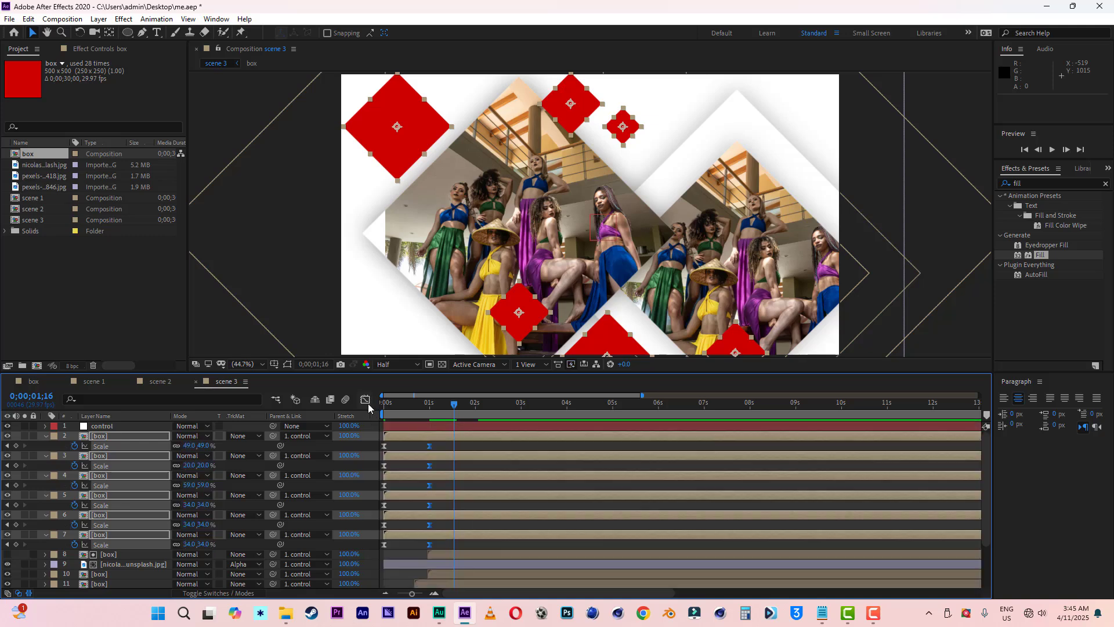
left_click(418, 413)
key("space")
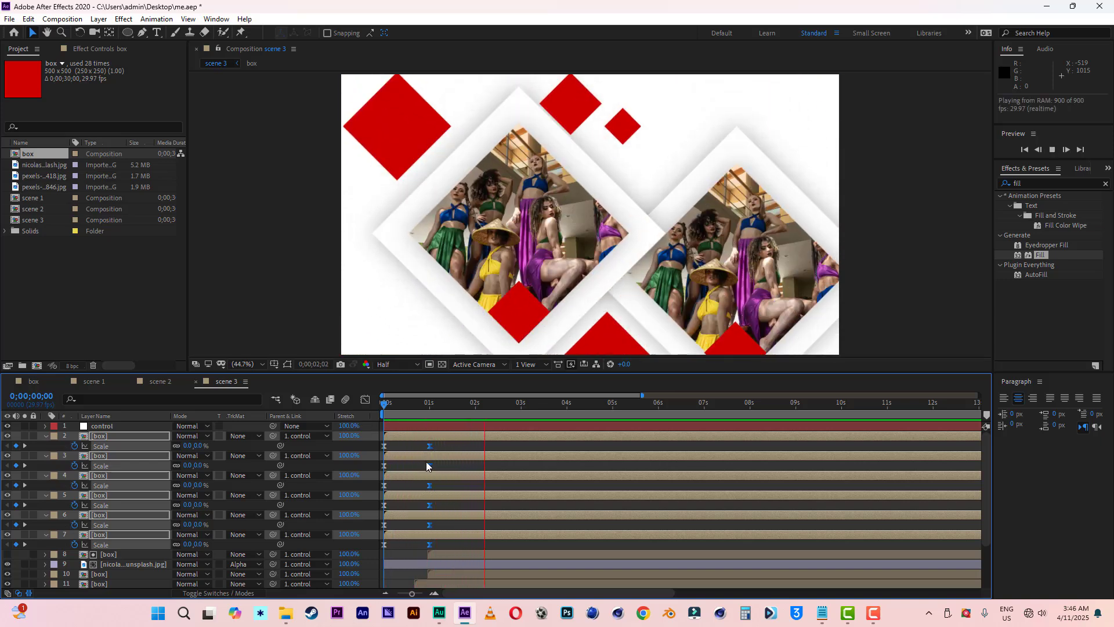
key("space")
Move the end scale keyframes of all six small red boxes to 0;00;01;21 and deselect the boxes.
left_click_drag(429, 446, 461, 446)
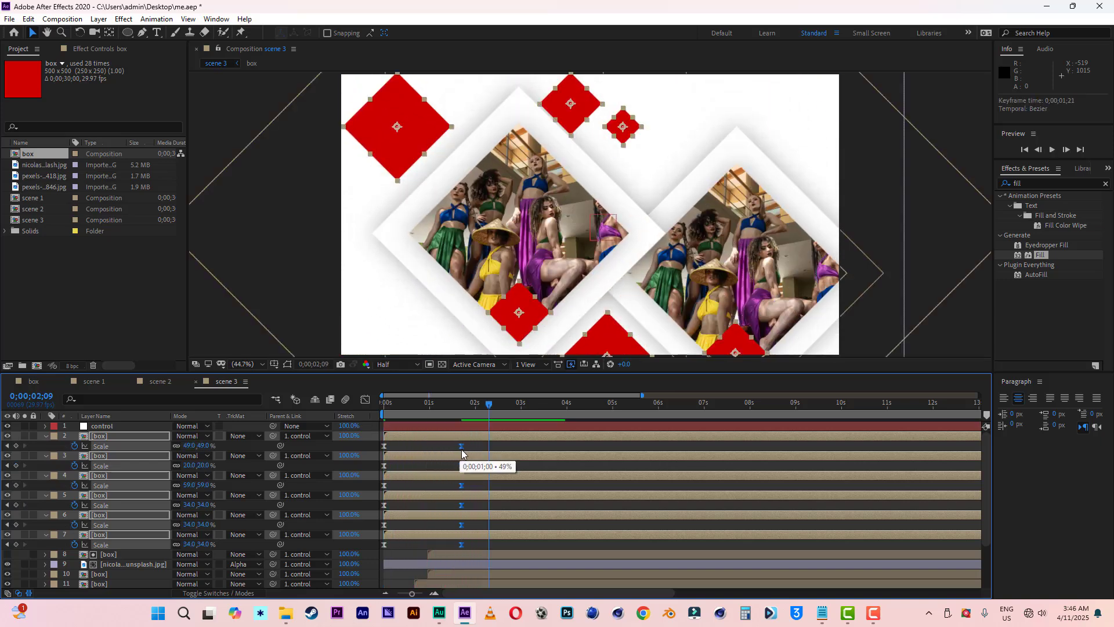
left_click(428, 424)
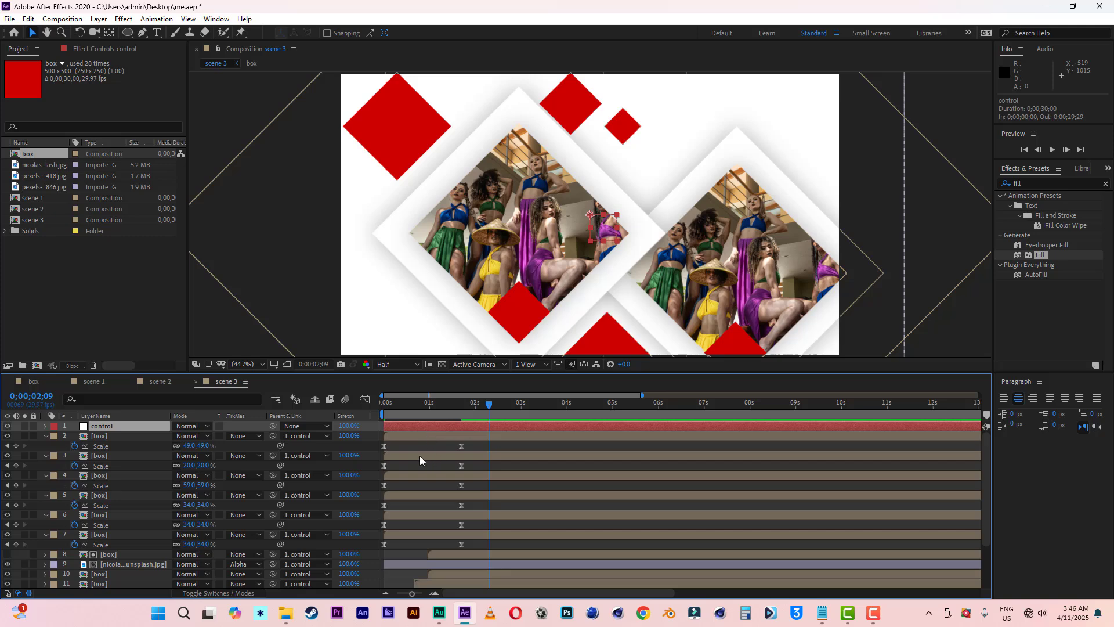
Stagger the six small red box layers so they start between about 0.3 and 2.4 seconds, and preview the scene.
left_click(418, 436)
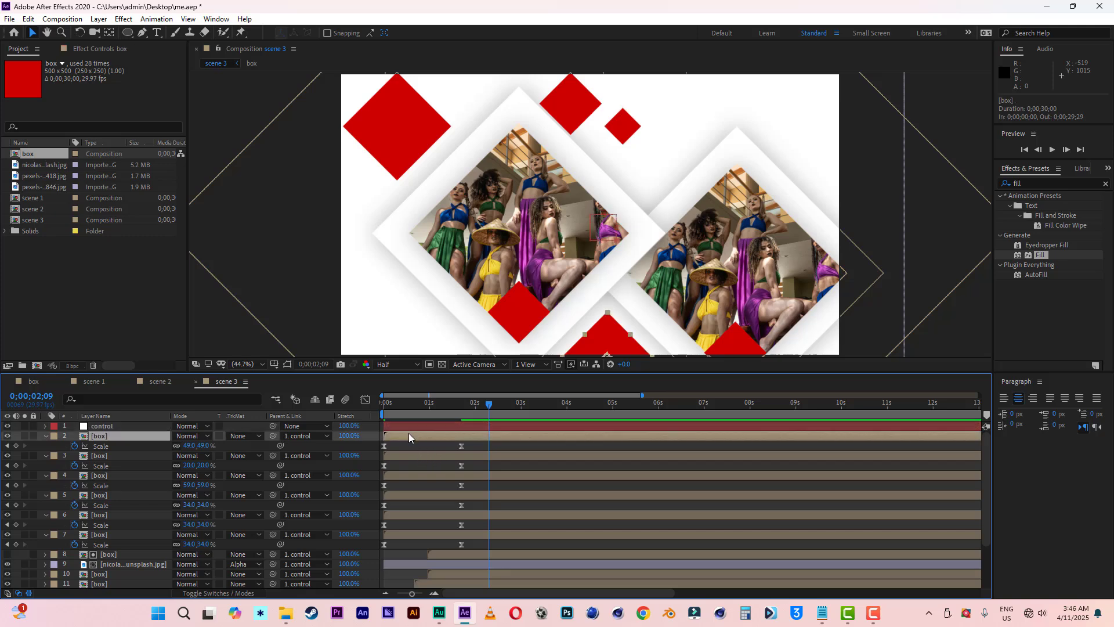
left_click_drag(406, 436, 536, 498)
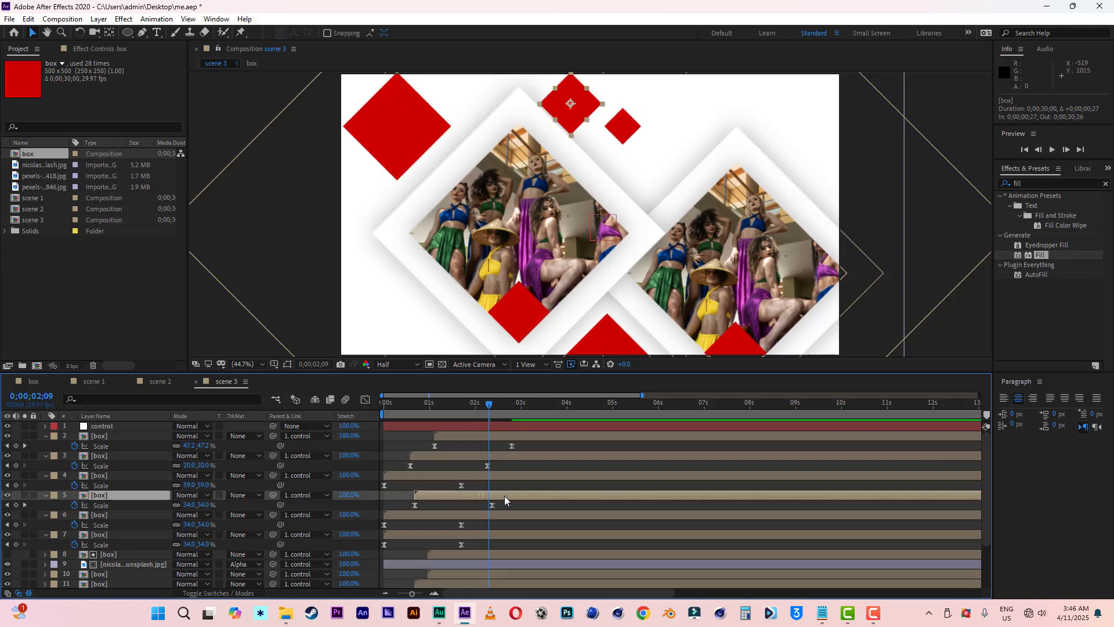
left_click_drag(437, 480, 571, 536)
key("space")
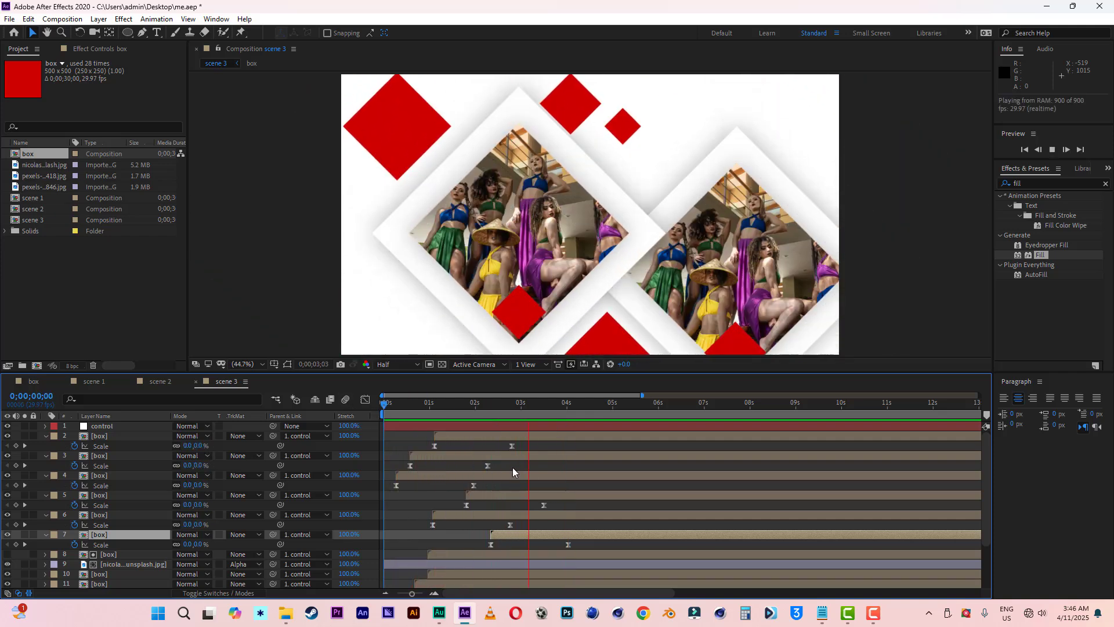
key("space")
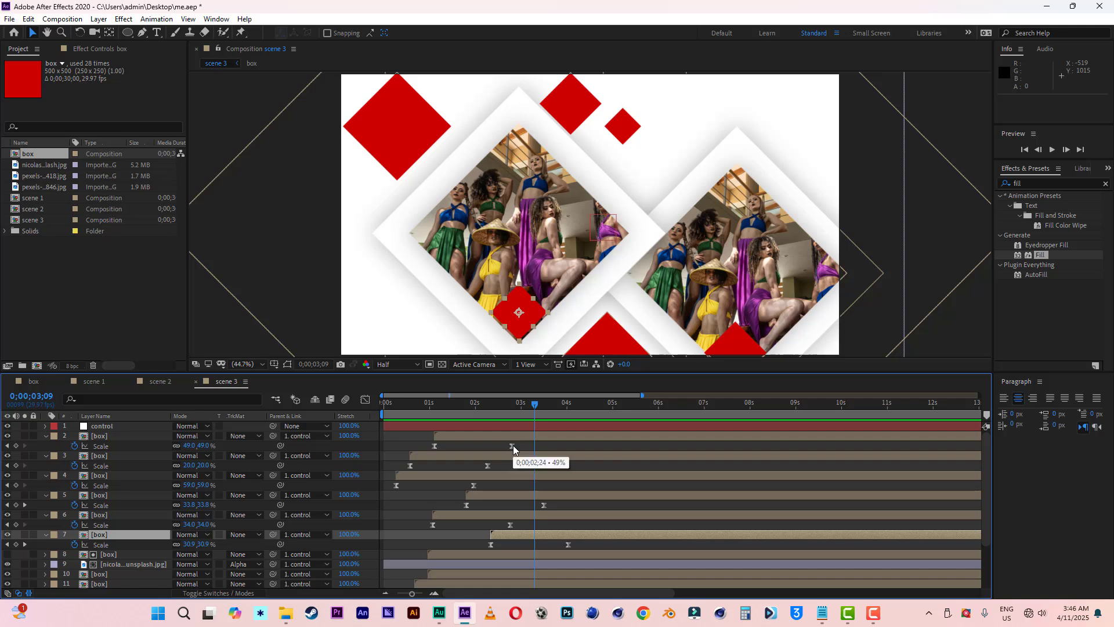
Replay the staggered red box animation from the start and save the project.
key("space")
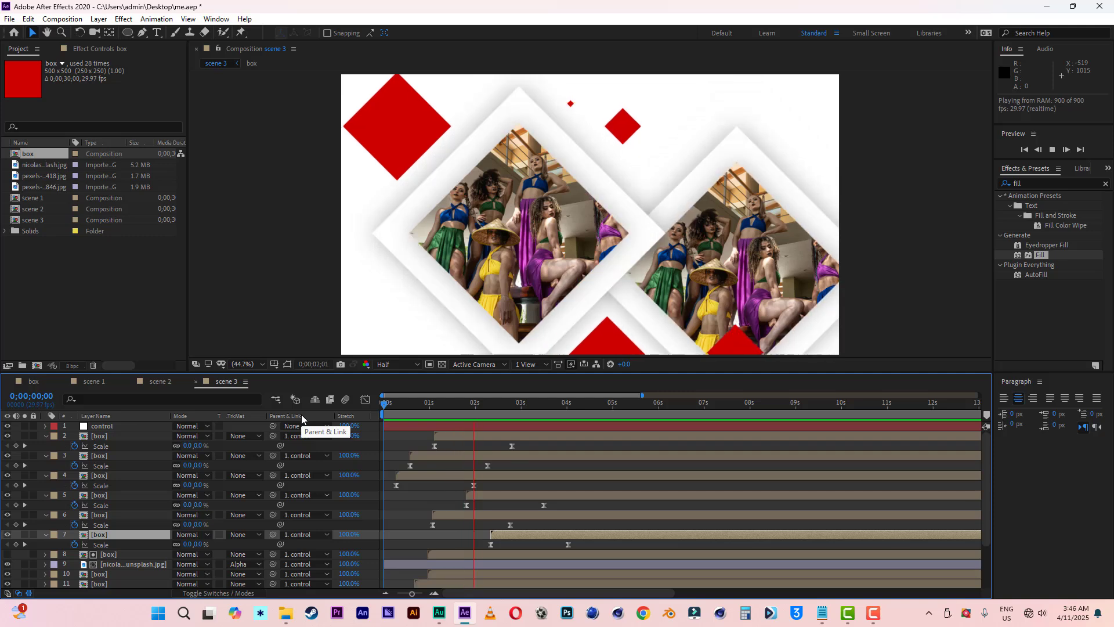
key("space")
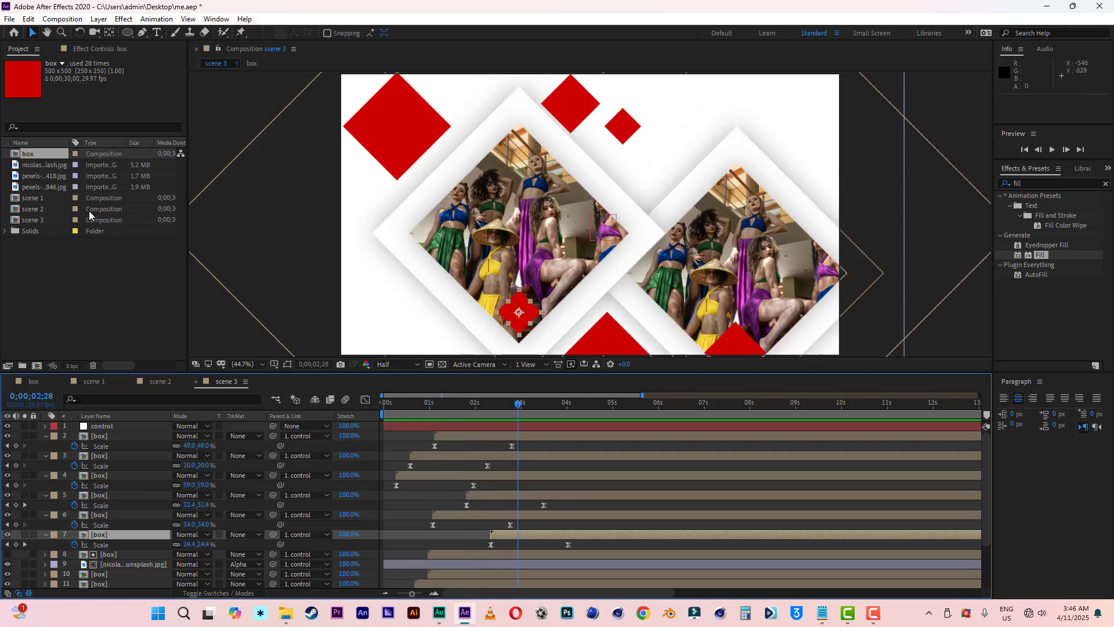
left_click(8, 19)
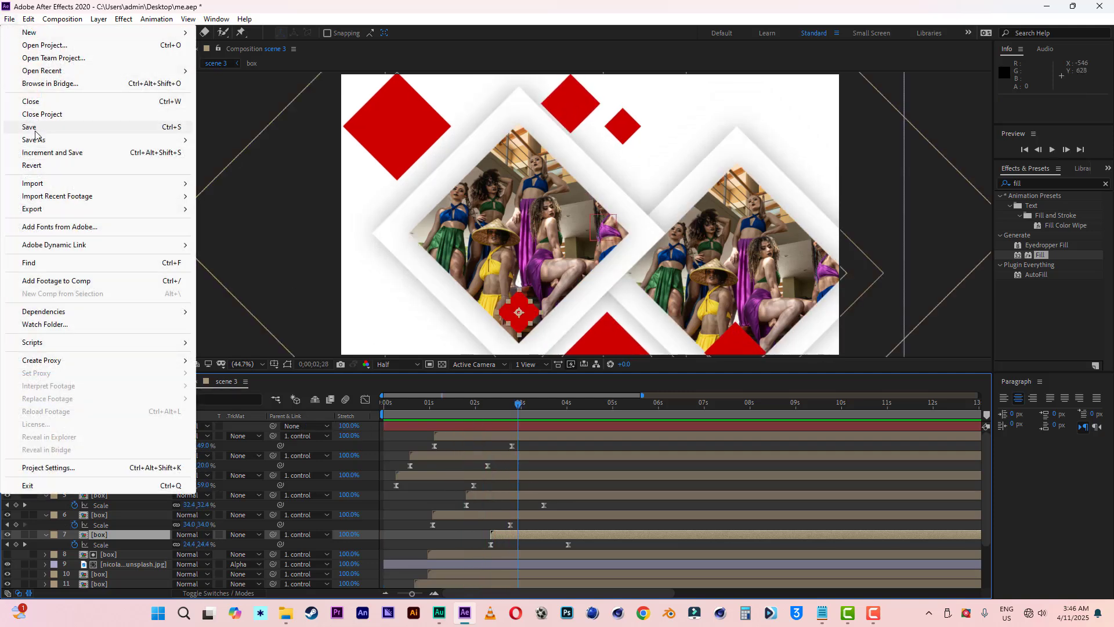
left_click(34, 129)
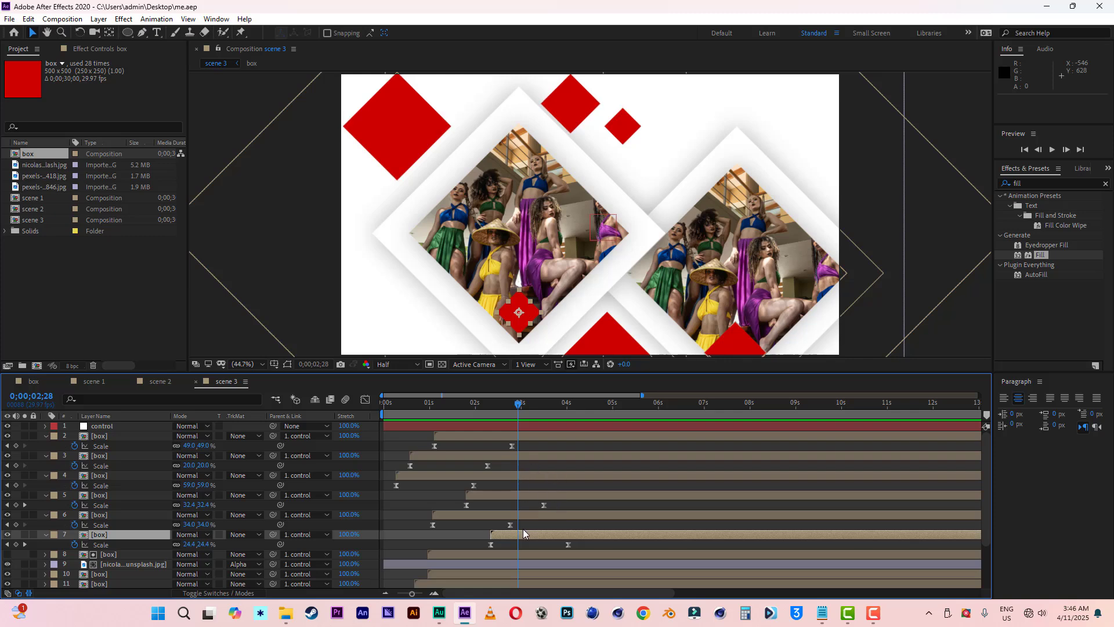
Set the time stretch of the six small red box layers to 45%, preview the faster animation and save the project.
left_click(537, 439, "shift")
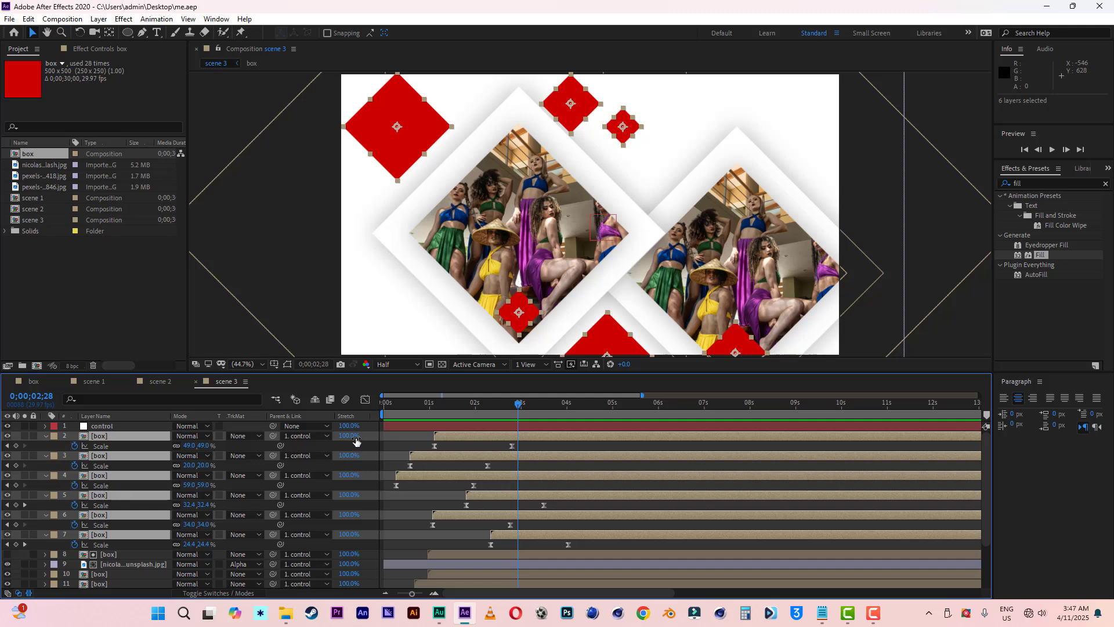
left_click_drag(356, 441, 323, 440)
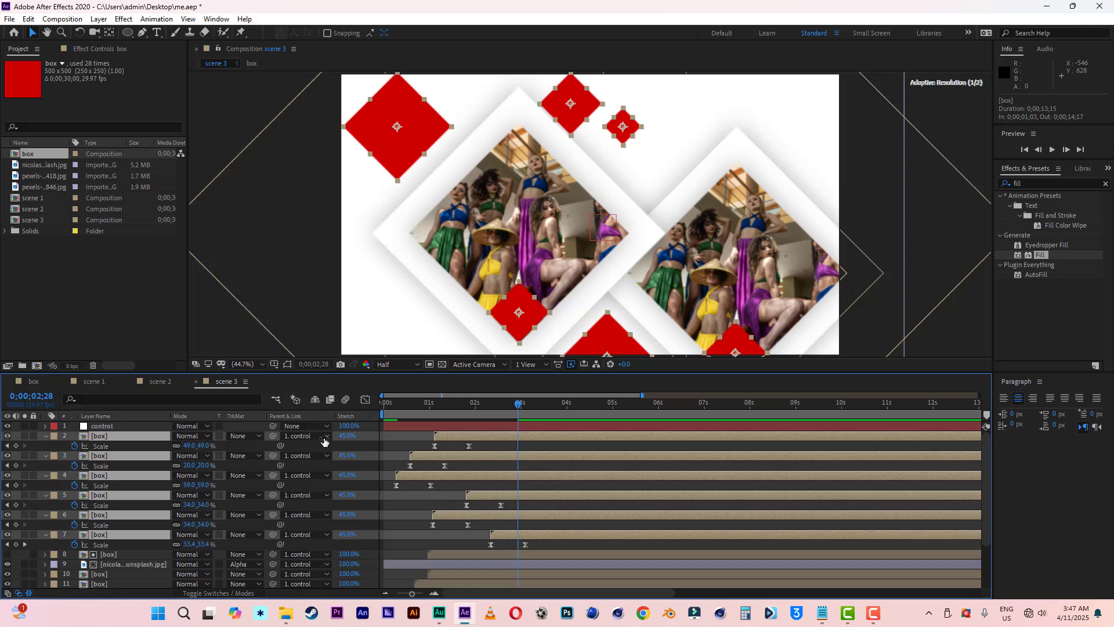
left_click(394, 413)
key("space")
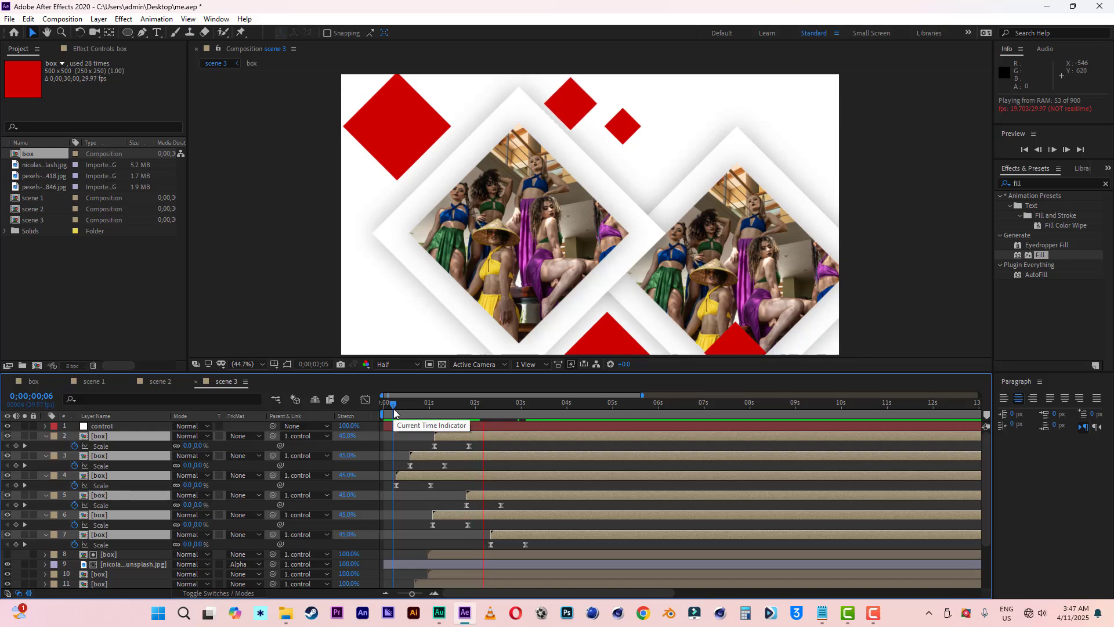
key("space")
left_click(11, 19)
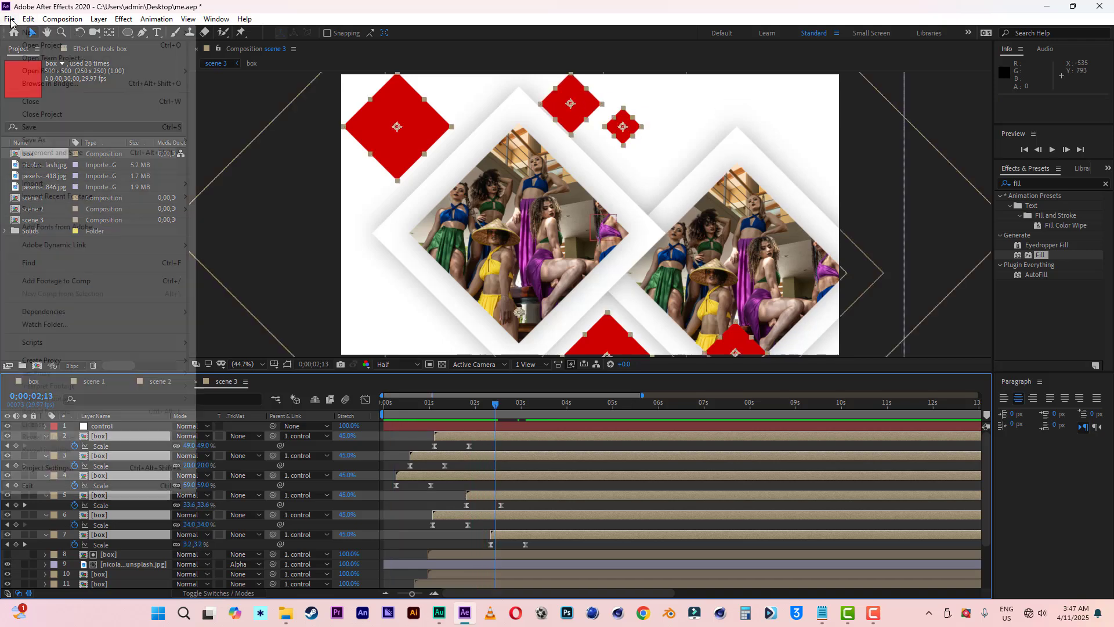
left_click(32, 128)
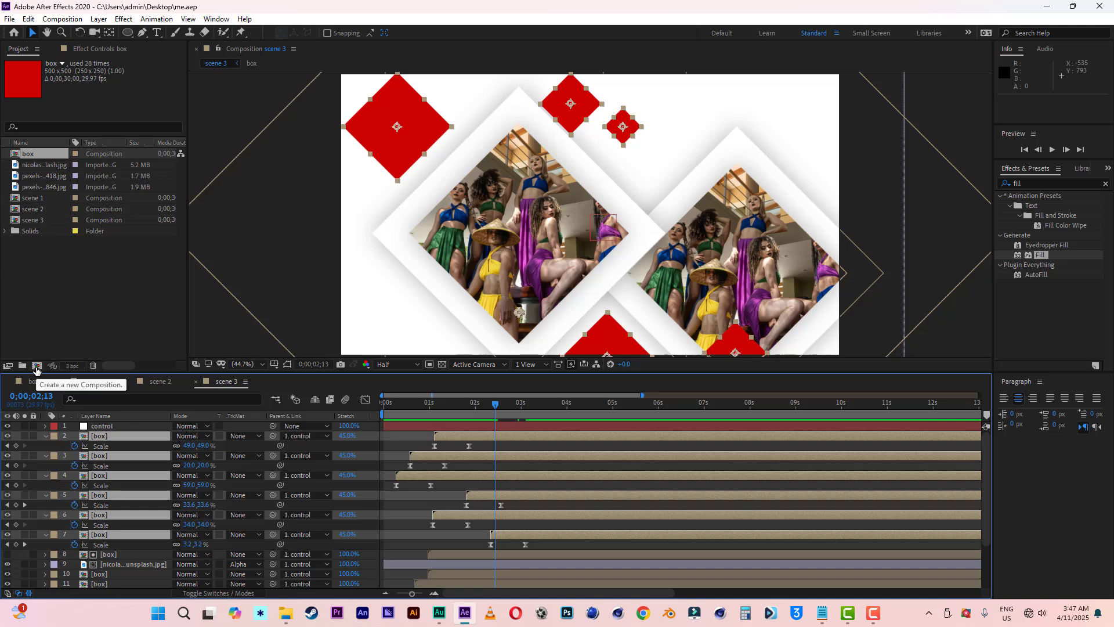
Create a 1920 x 1080, 30-second composition named final and add scene 1, scene 2 and scene 3 to it in that order.
left_click(37, 366)
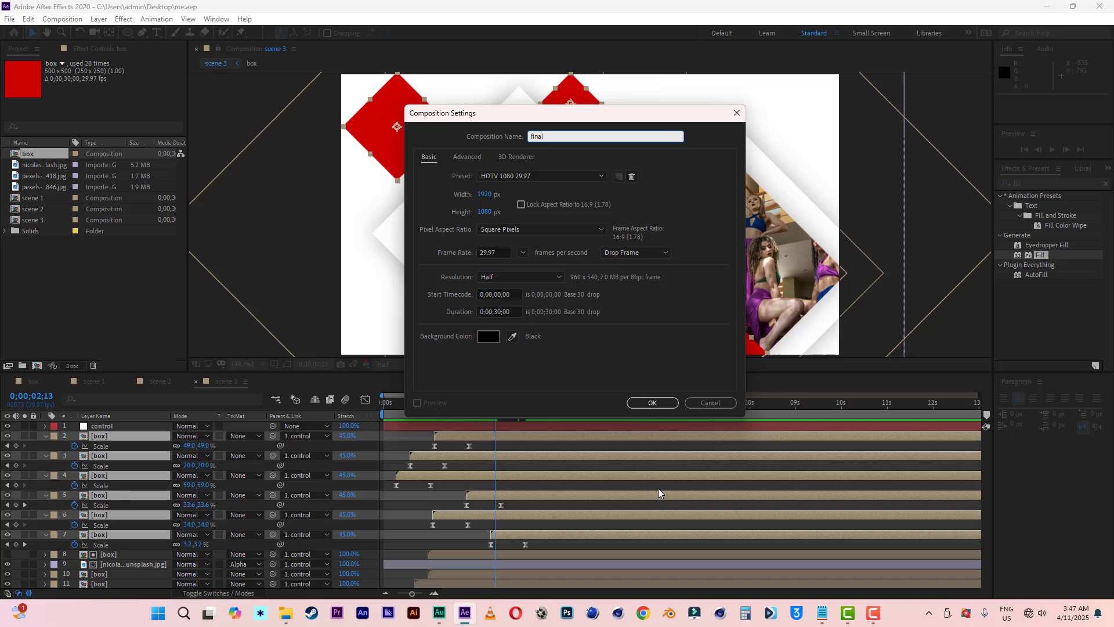
left_click(660, 406)
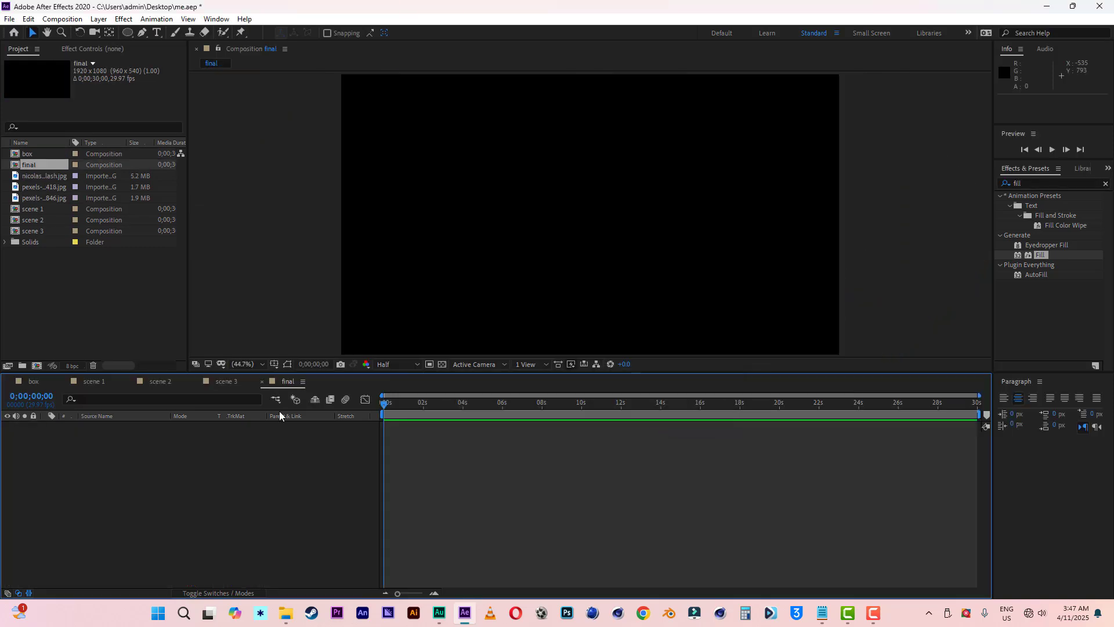
left_click_drag(37, 208, 98, 513)
left_click_drag(32, 221, 218, 555)
left_click_drag(39, 234, 186, 485)
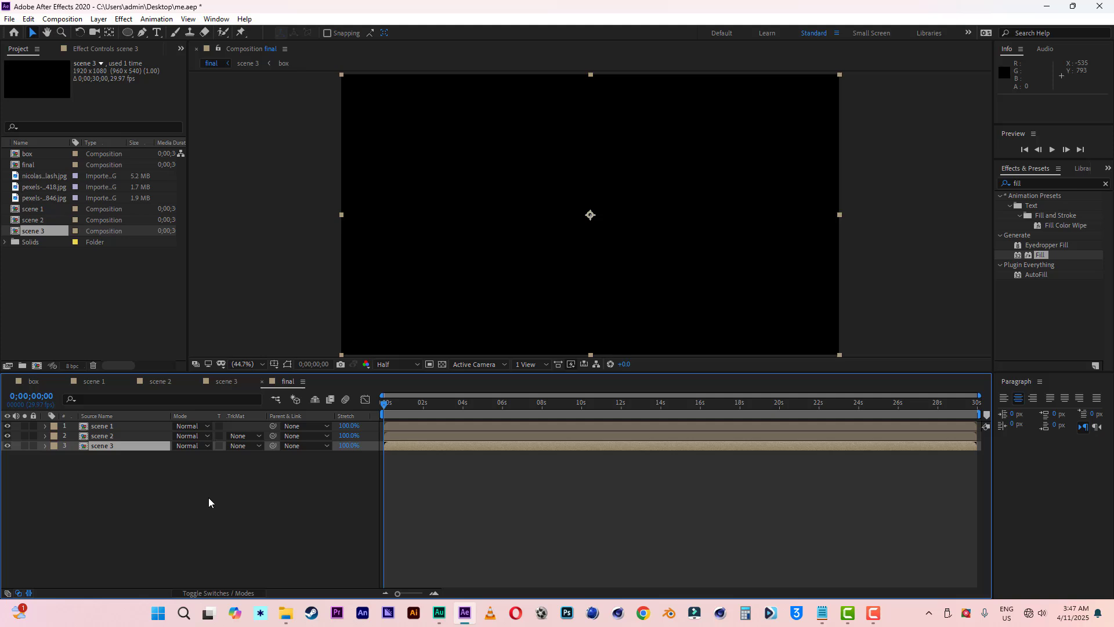
Add a white (FFFFFF) 1920 x 1080 solid to the final composition and place it below all three scene layers.
right_click(115, 514)
mouse_move(250, 381)
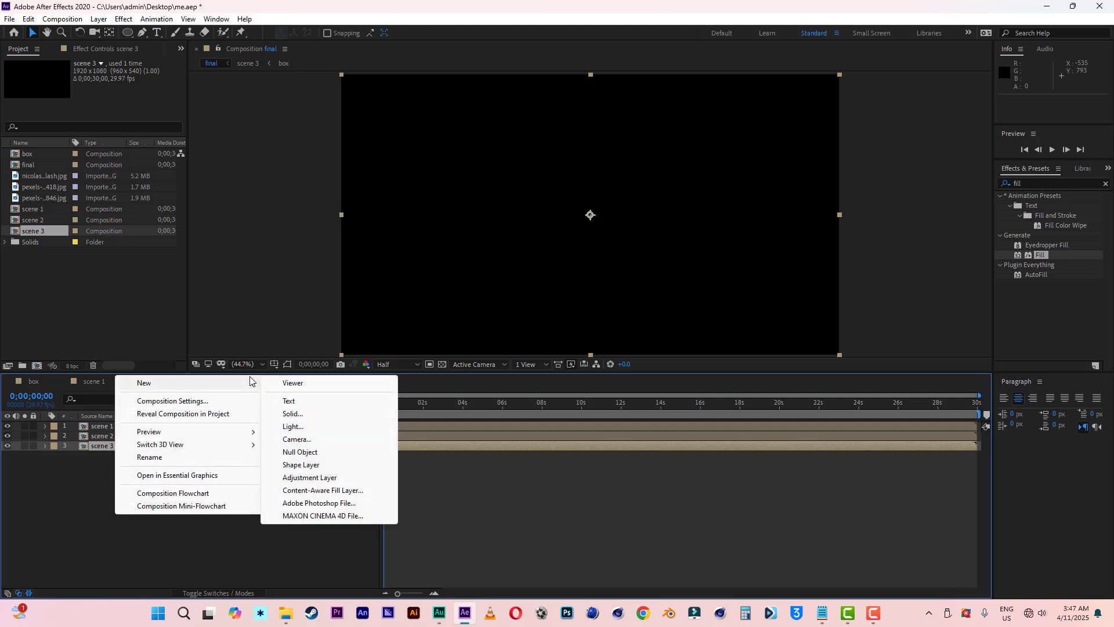
left_click(292, 413)
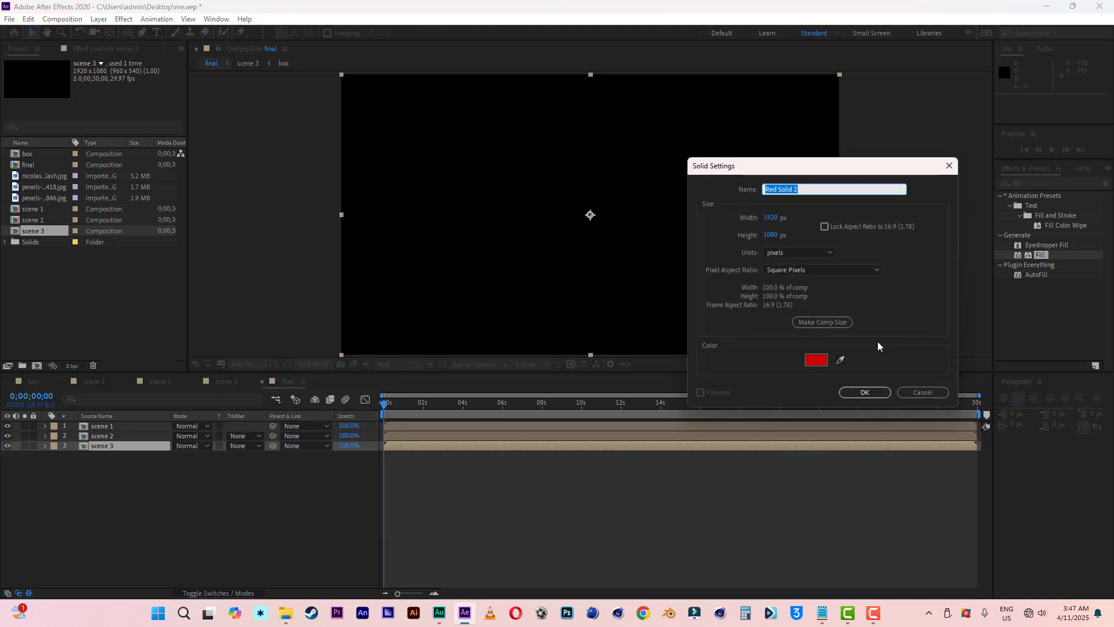
left_click(817, 360)
left_click_drag(846, 442, 576, 336)
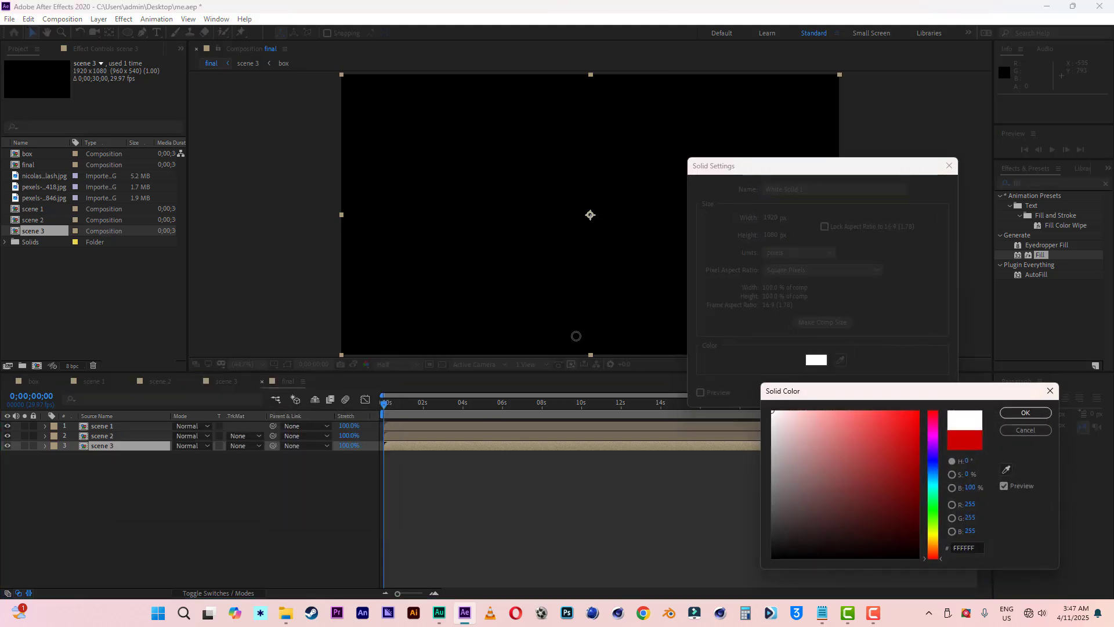
left_click(1035, 411)
left_click(863, 393)
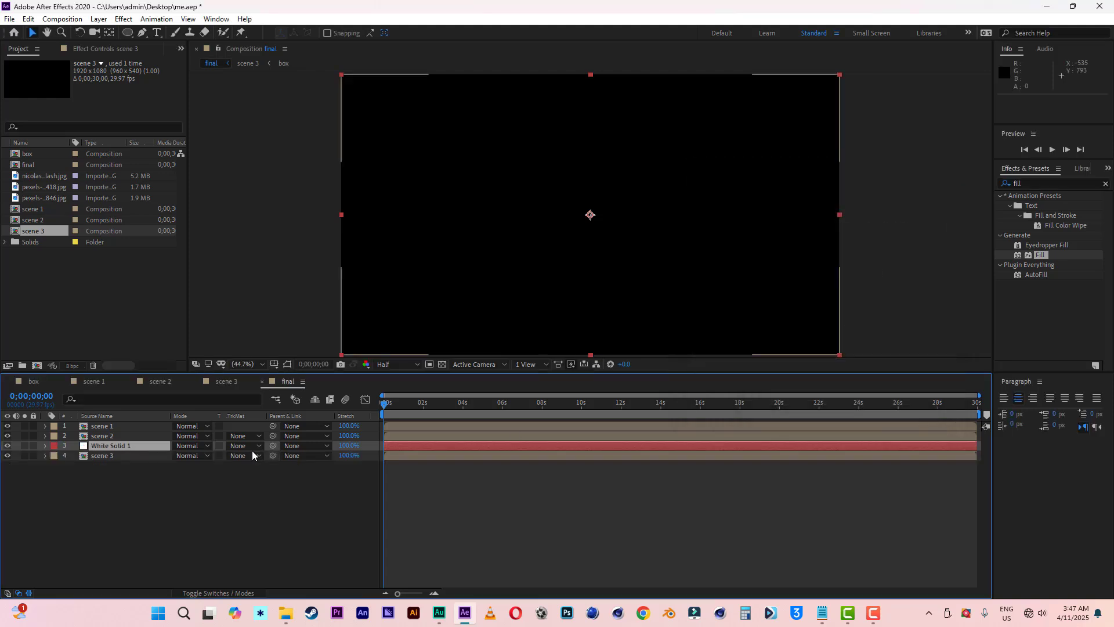
left_click_drag(108, 445, 151, 494)
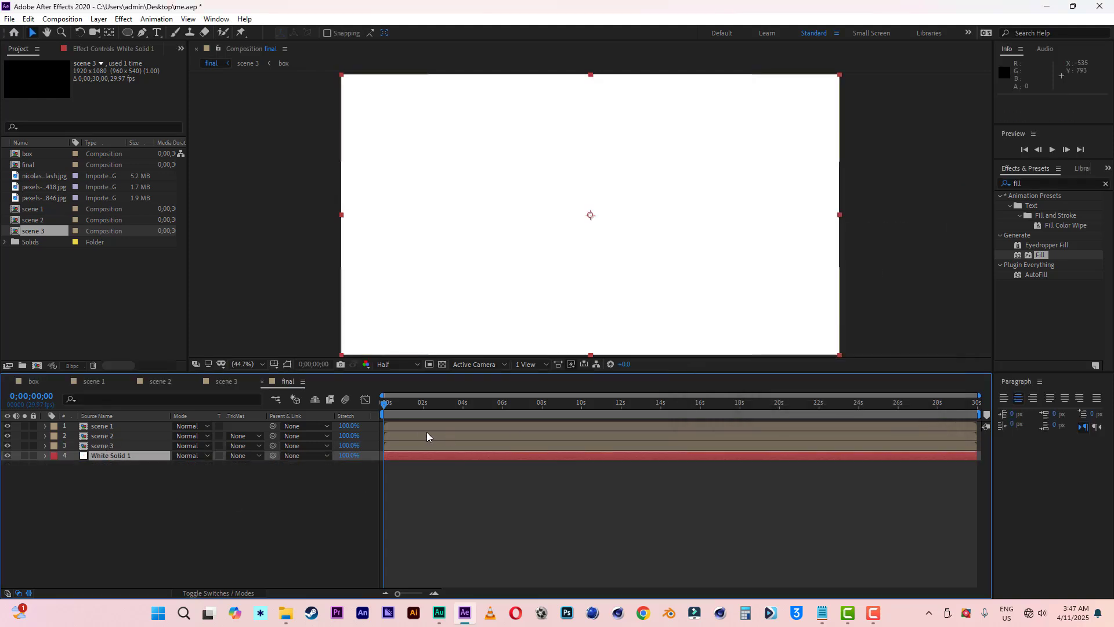
Shift the scene 2 and scene 3 layers together so both start at 0;00;12;01, leaving scene 1 at the beginning.
left_click_drag(382, 404, 409, 408)
left_click(102, 437)
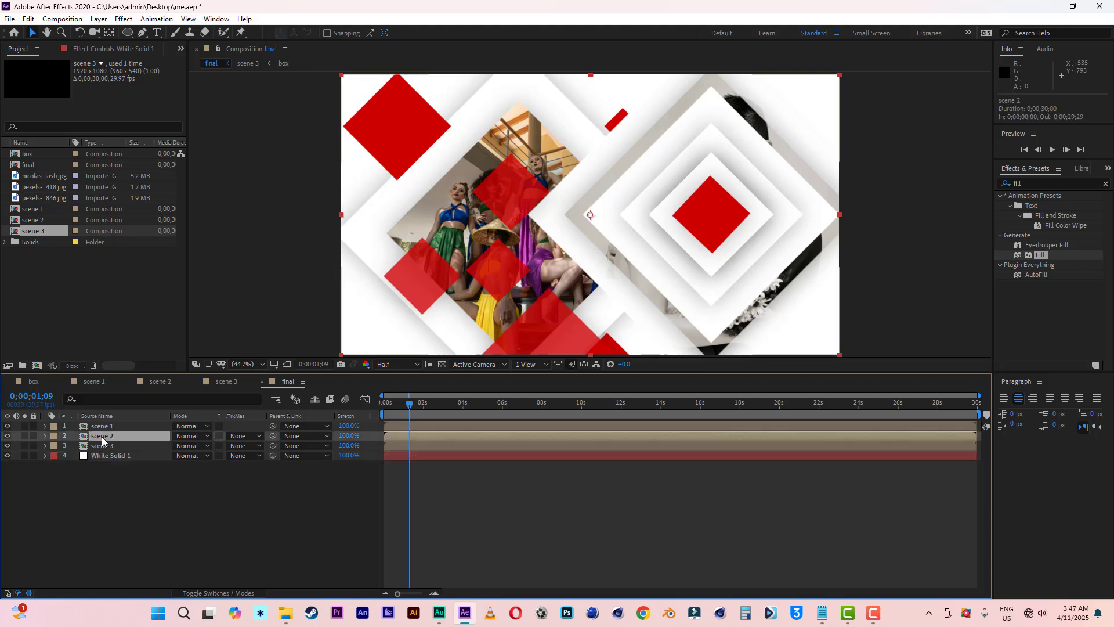
left_click(103, 444, "shift")
left_click_drag(443, 440, 660, 439)
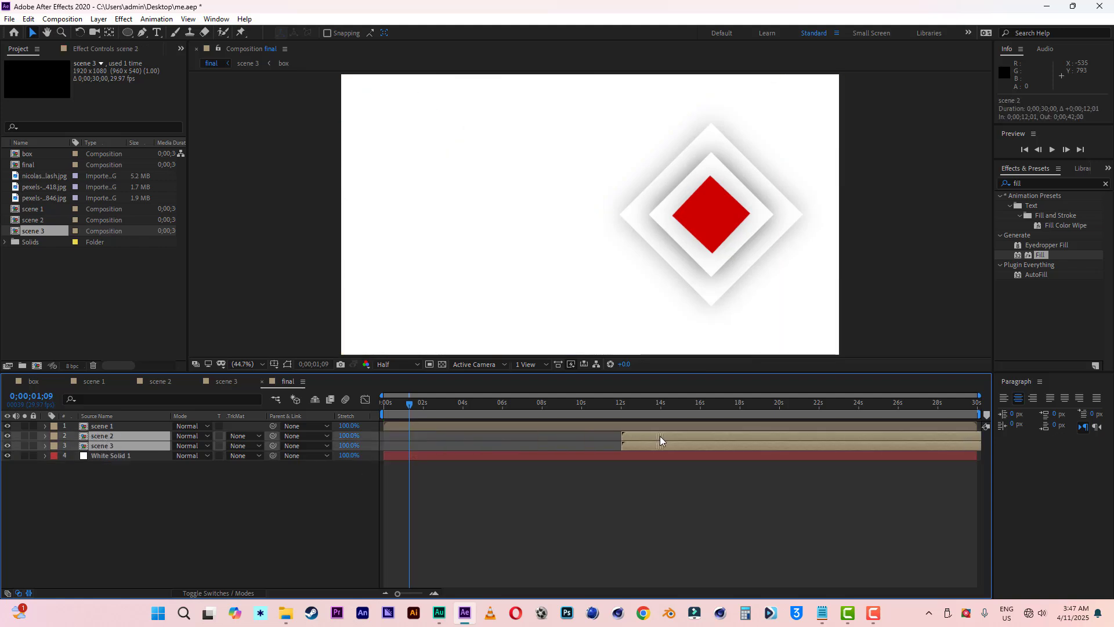
Split the scene 1 layer at 0;00;04;08 and delete the part after the cut.
left_click_drag(430, 408, 469, 406)
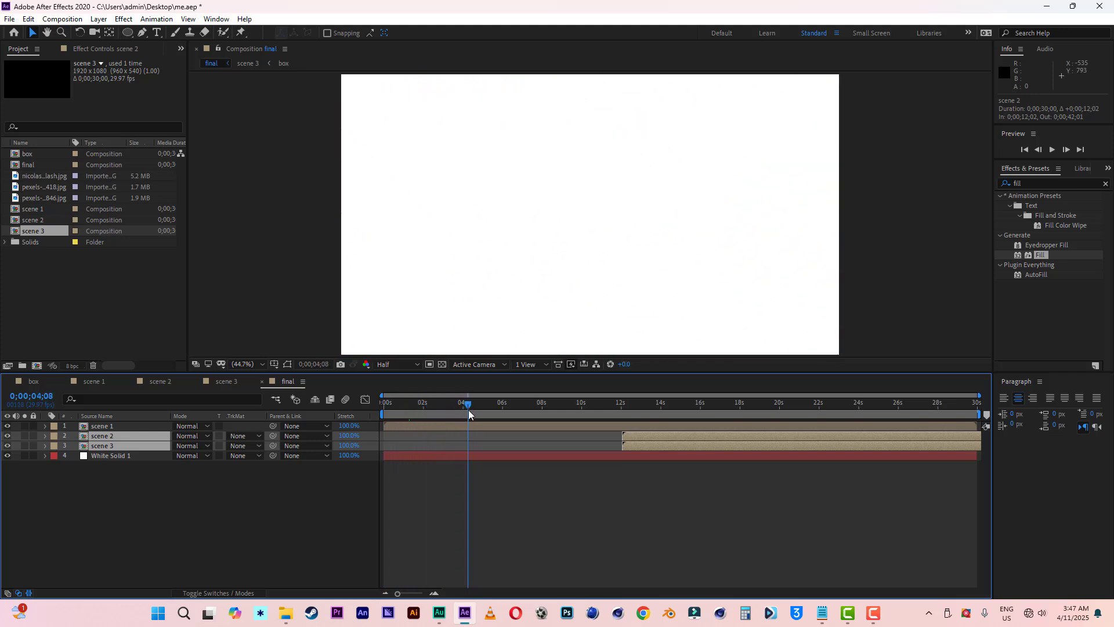
left_click(476, 425)
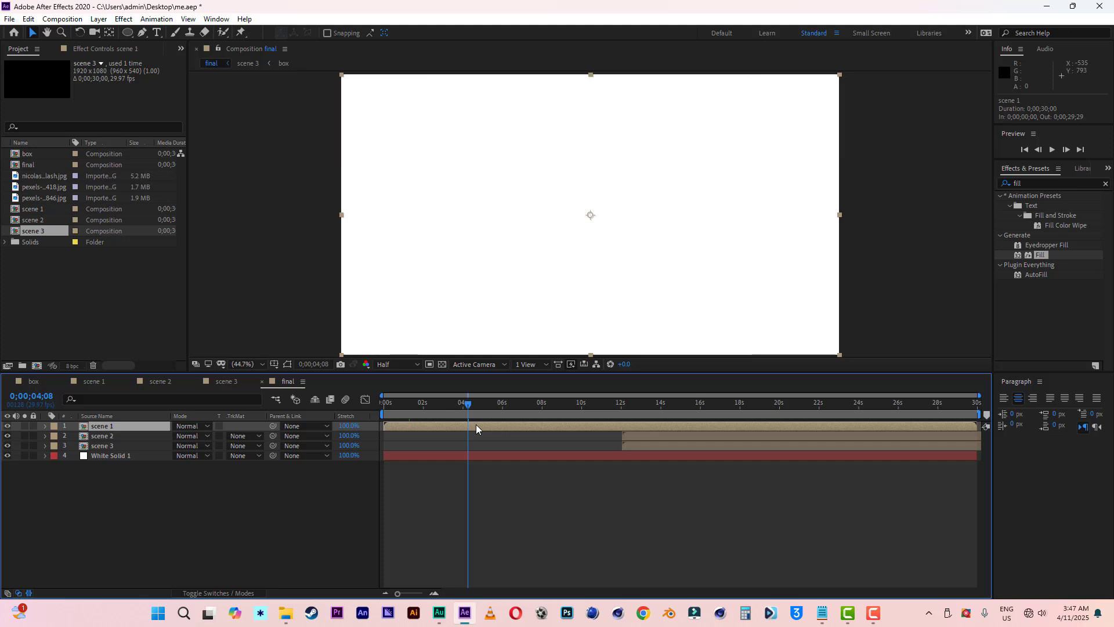
left_click(28, 19)
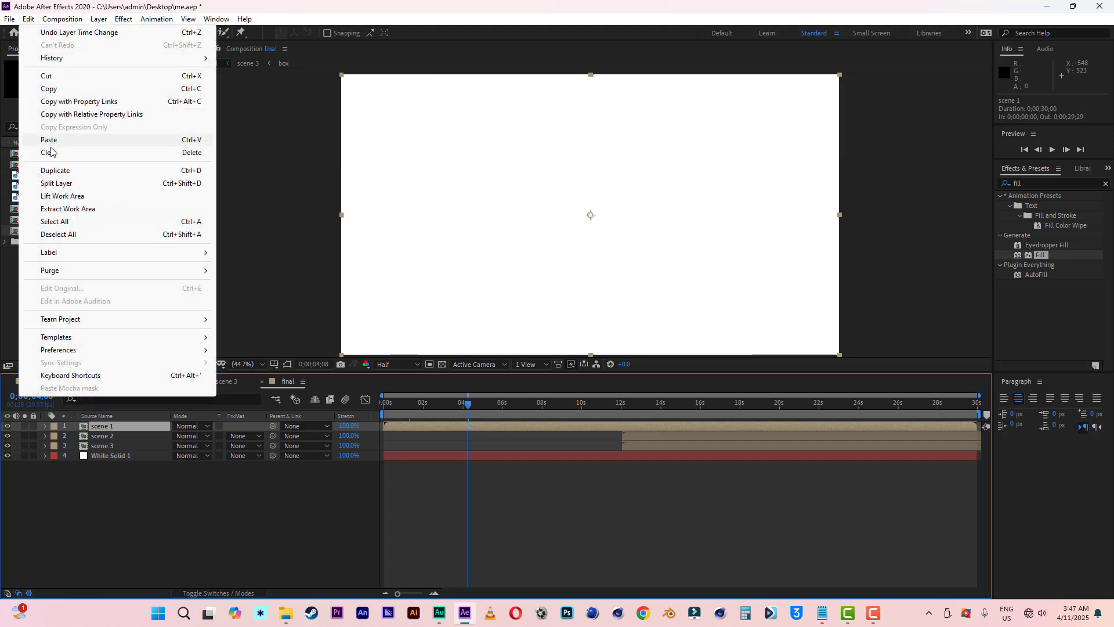
left_click(56, 183)
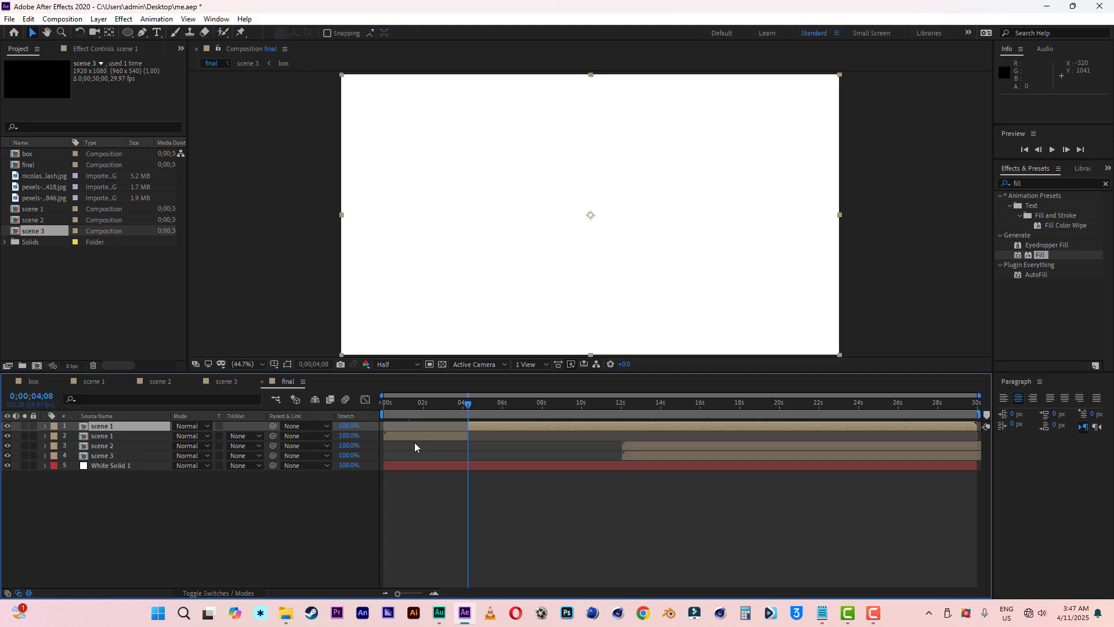
left_click(473, 442)
Move the scene 2 layer to start at 0;00;04;00, and cut off its remainder after 0;00;08;05.
left_click_drag(688, 437, 528, 433)
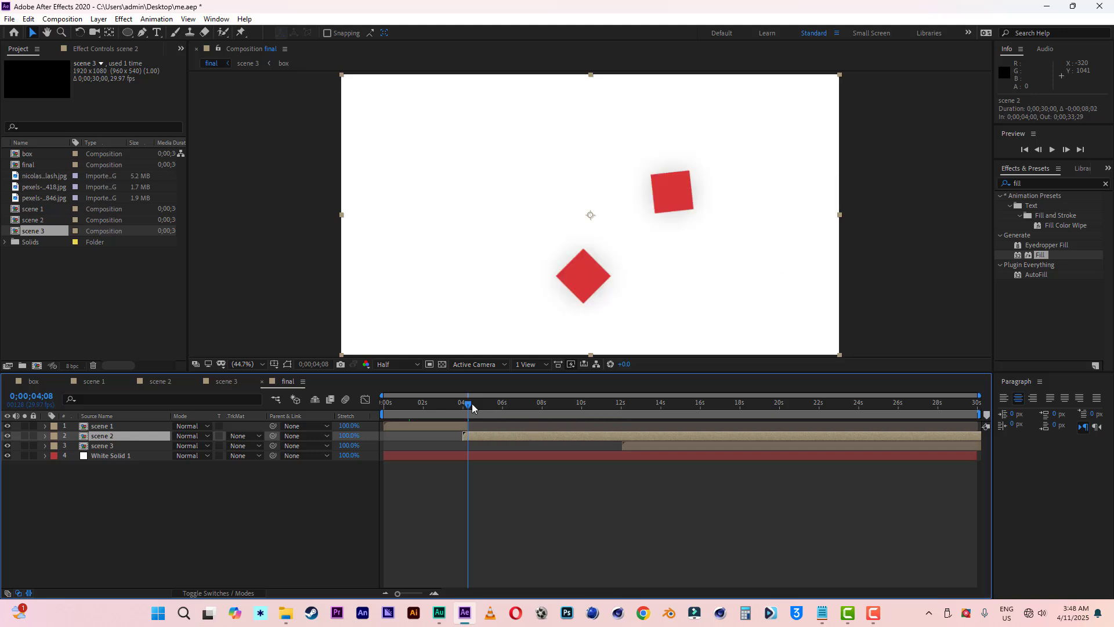
left_click_drag(471, 405, 544, 412)
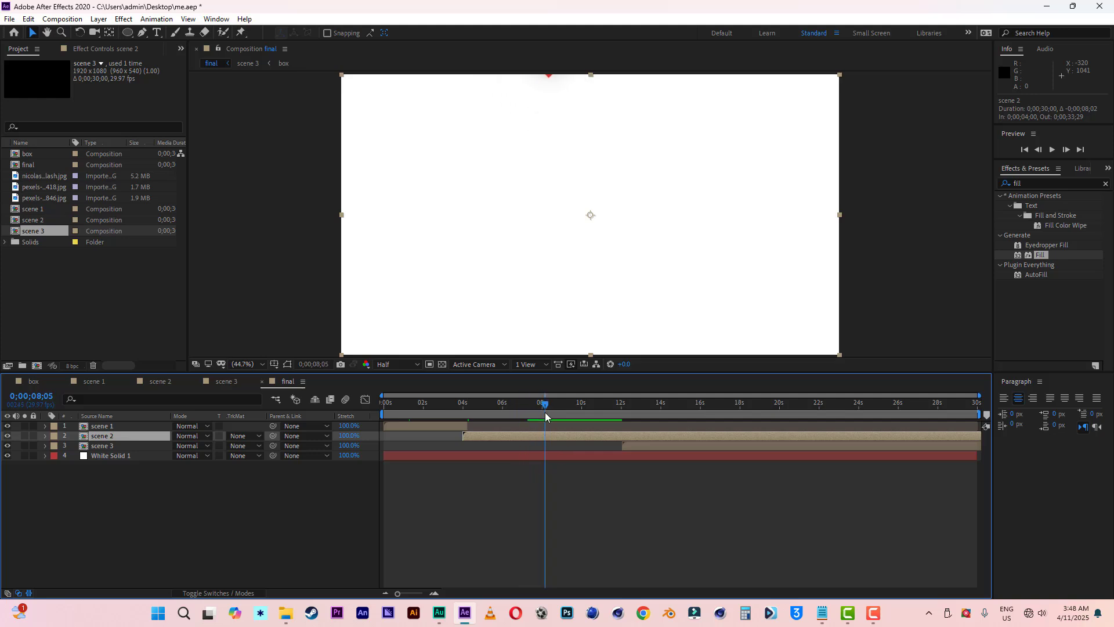
left_click(28, 18)
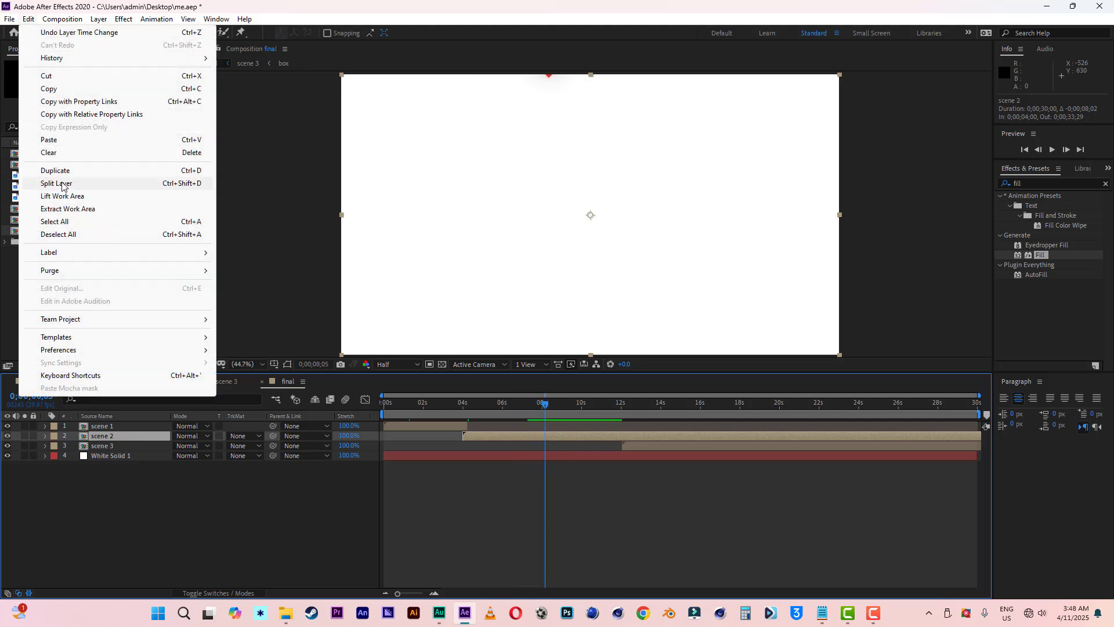
left_click(62, 184)
key("Delete")
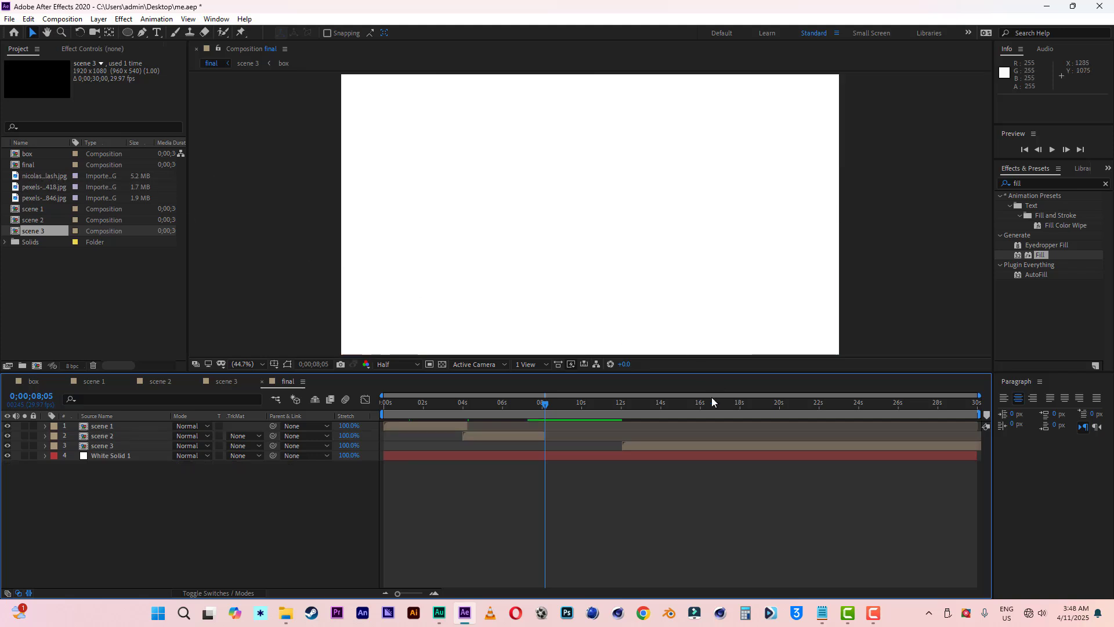
Shift the scene 3 layer earlier so it starts at 0;00;06;25, overlapping the end of scene 2.
left_click_drag(678, 446, 594, 444)
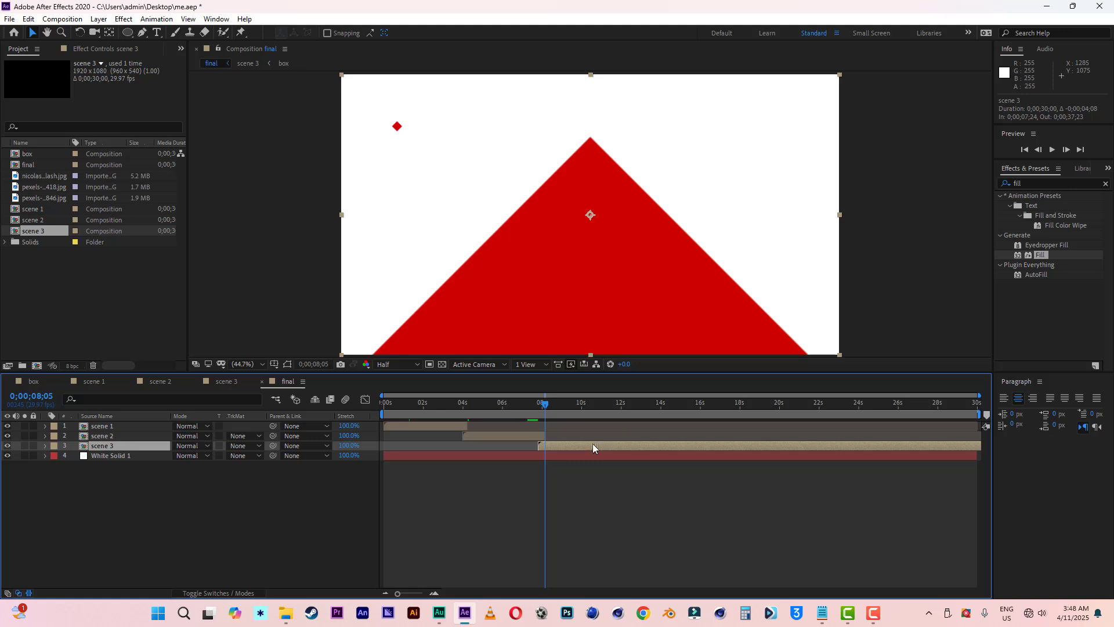
mouse_move(519, 402)
left_mouse_down()
mouse_move(535, 405)
mouse_move(518, 405)
left_mouse_up()
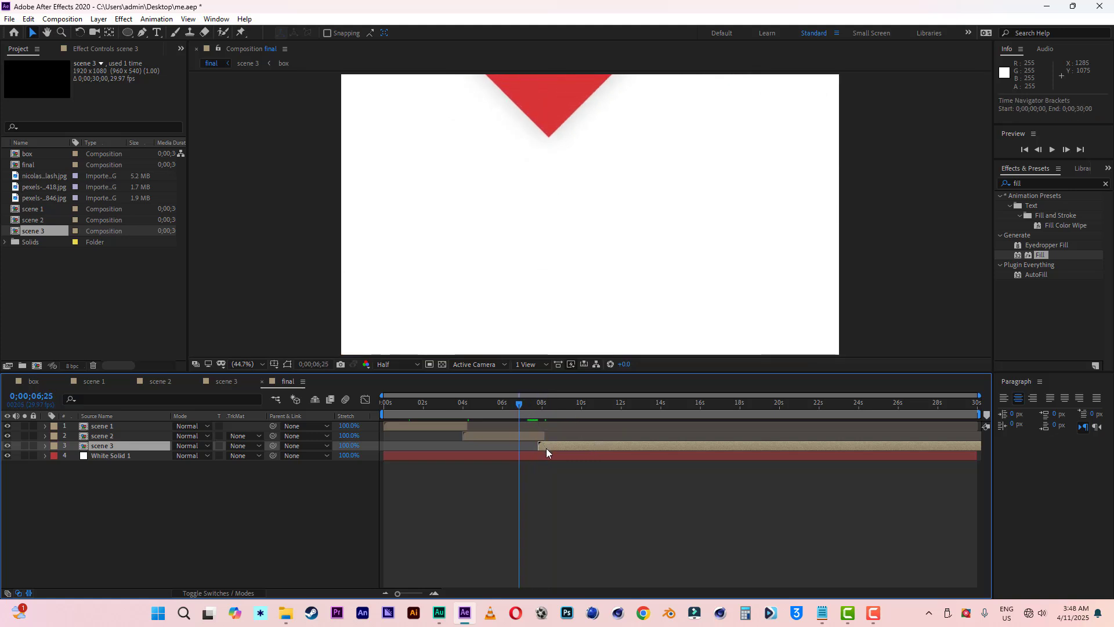
left_click_drag(546, 450, 530, 447)
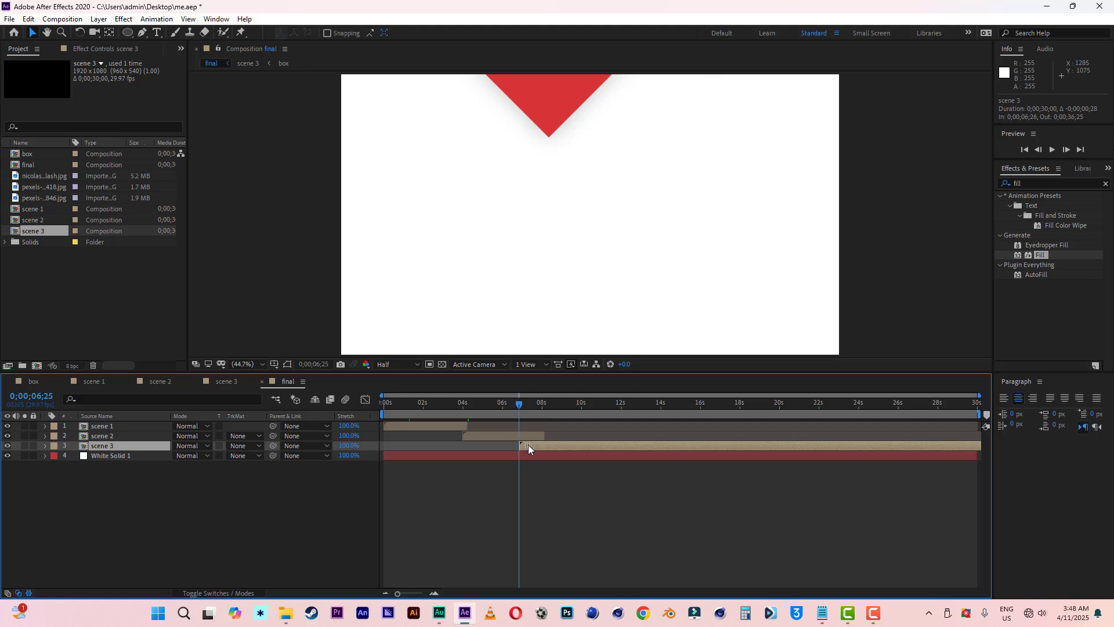
End the final composition's work area at 0;00;12;06 and save the project.
left_click_drag(521, 405, 627, 417)
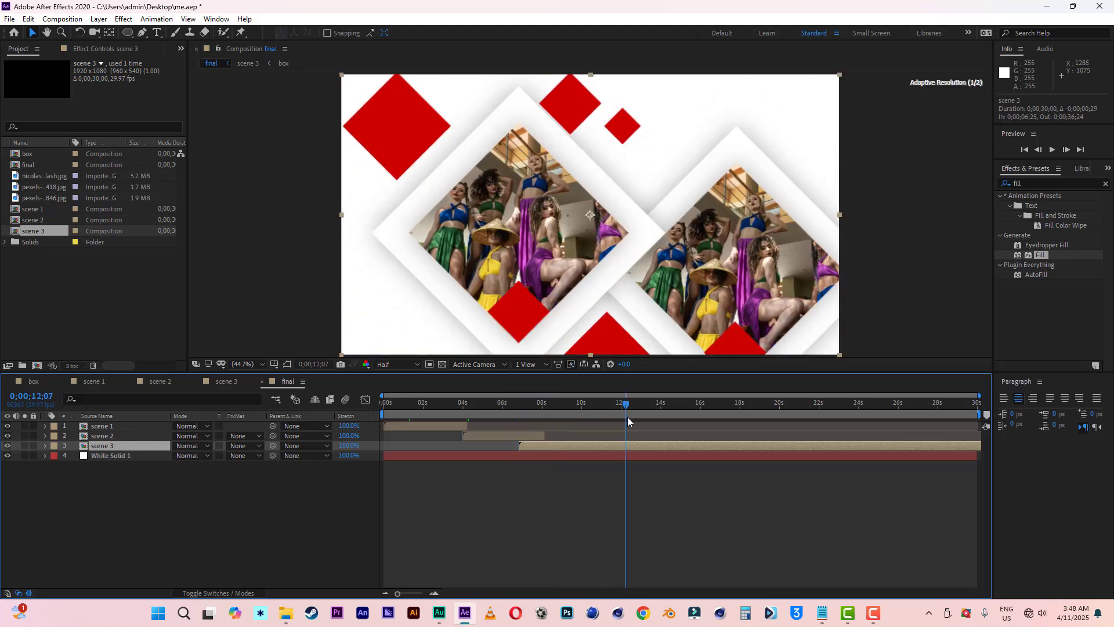
left_click_drag(980, 414, 629, 408)
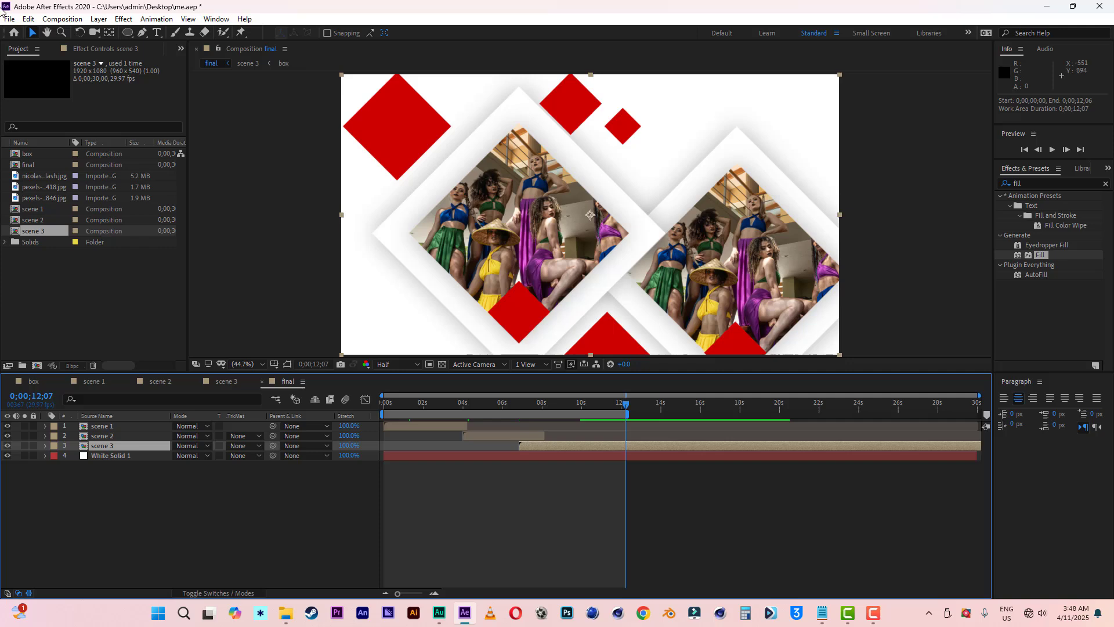
left_click(7, 19)
left_click(29, 127)
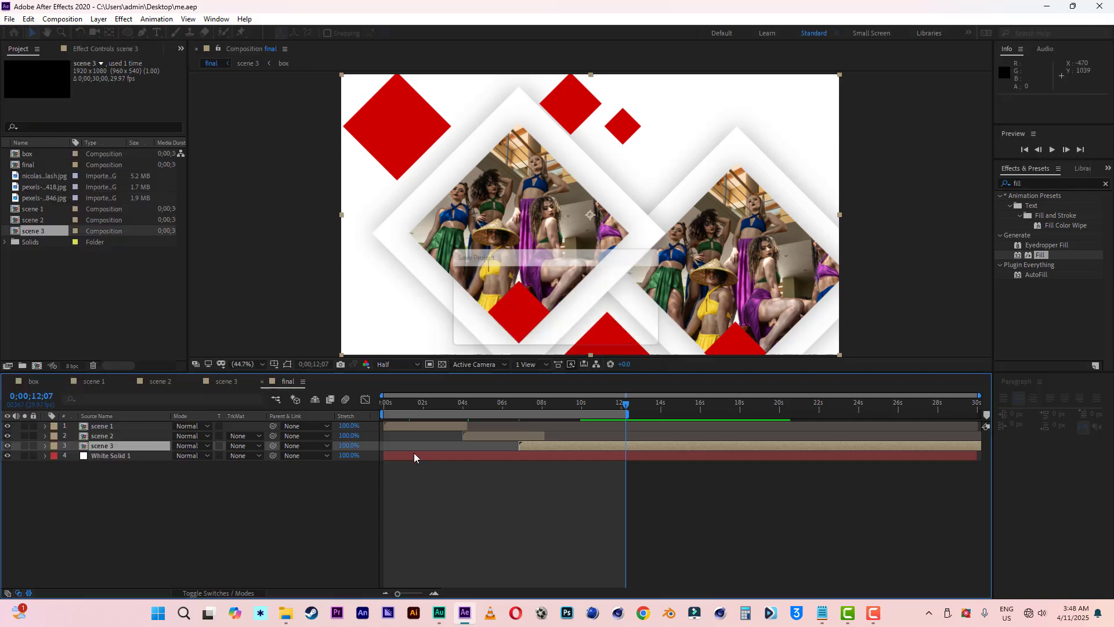
Preview the assembled final composition and examine the scene 2 frame at 0;00;06;07.
key("space")
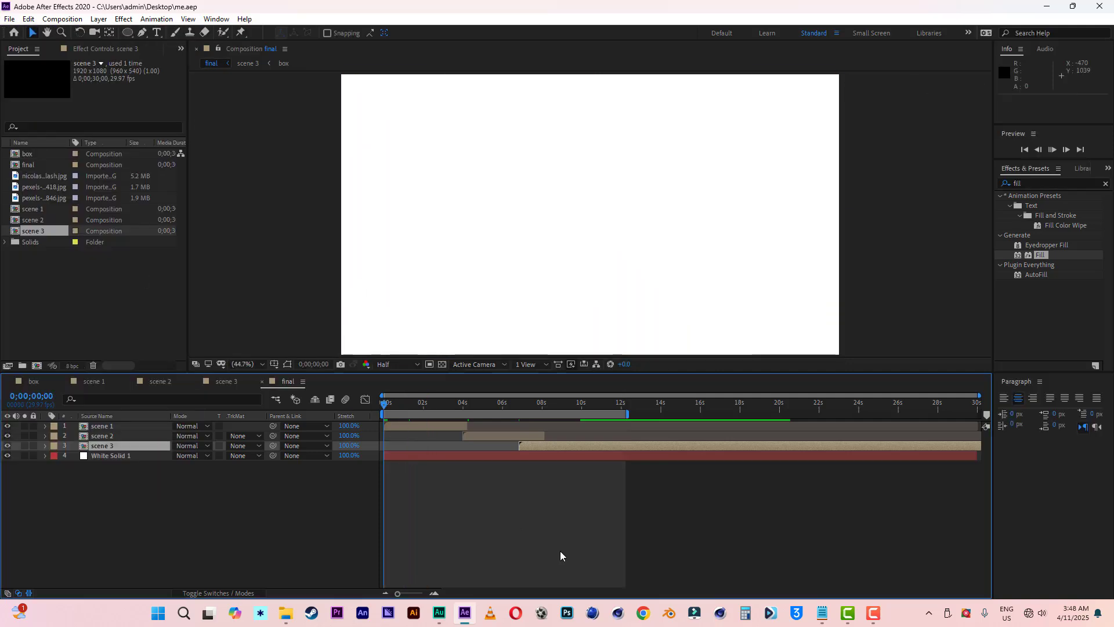
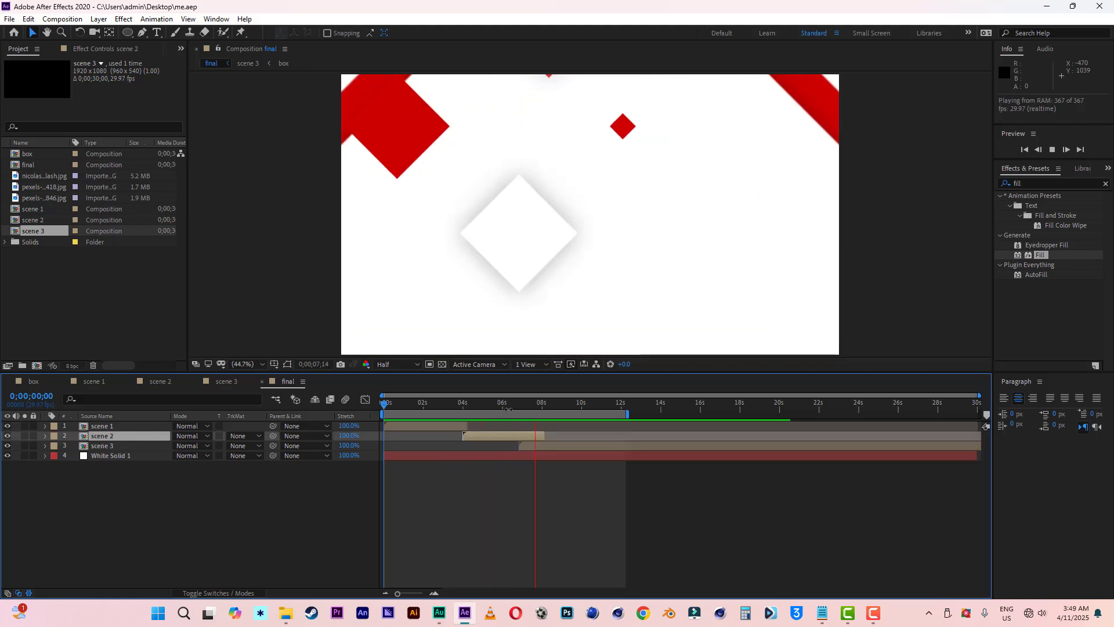
left_click(518, 437)
left_click(506, 406)
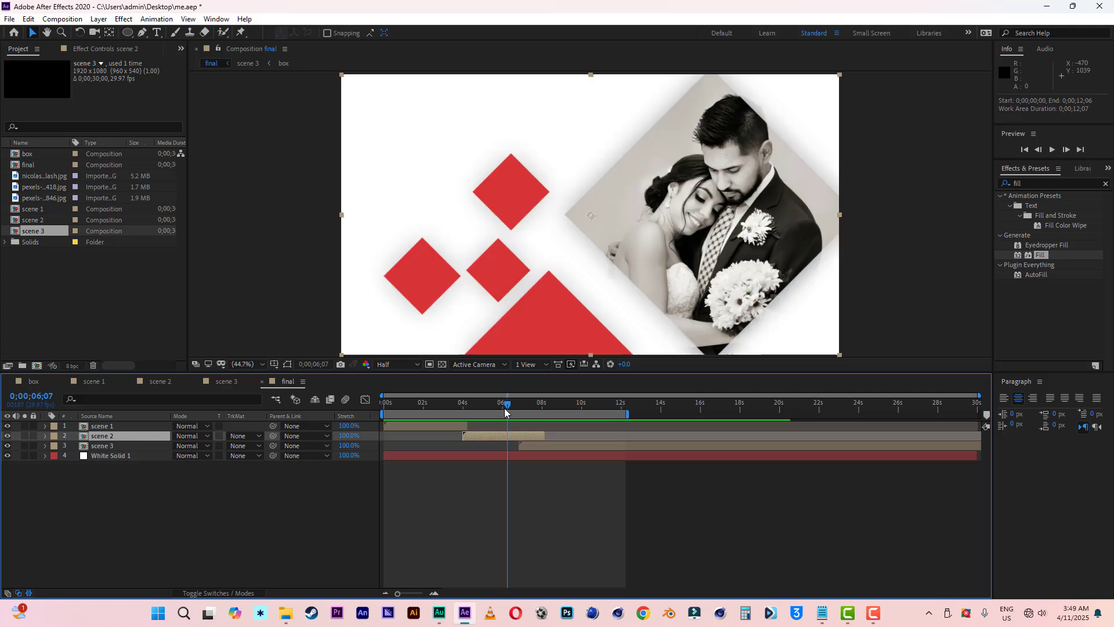
In the scene 2 composition, copy the layer styles of the white box directly behind the wedding photo, layer 8.
left_click(156, 383)
left_click(812, 254)
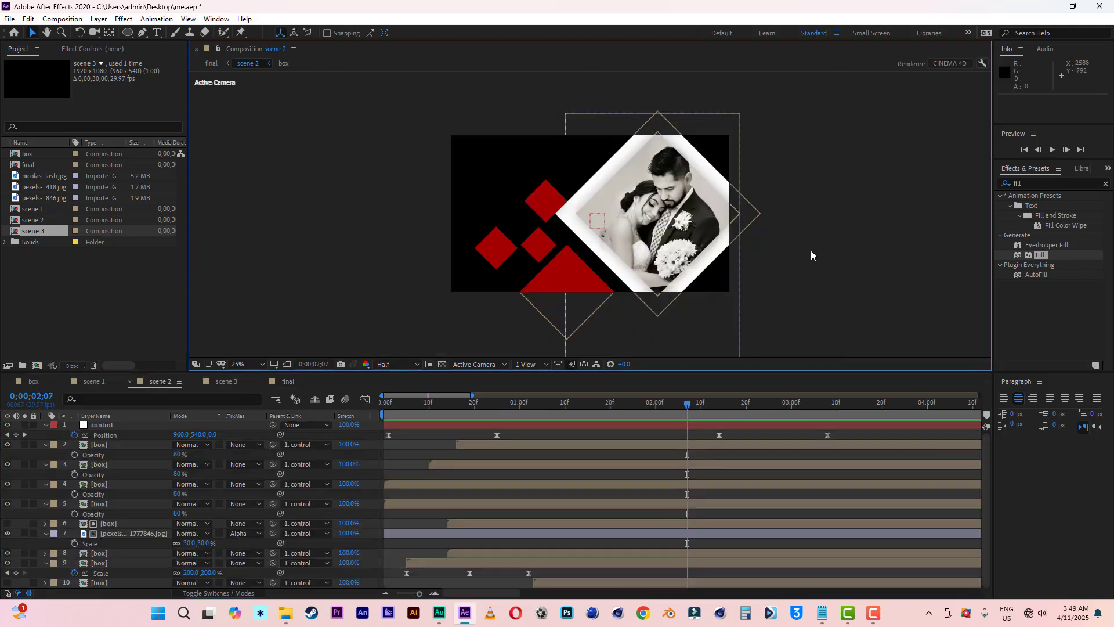
left_click(114, 523)
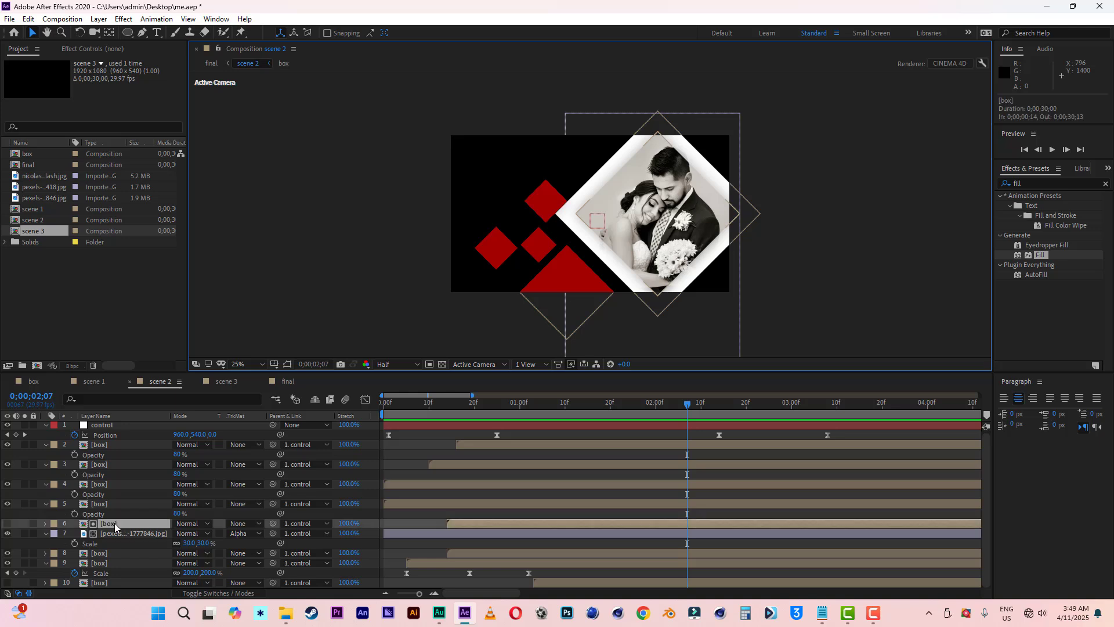
left_click(106, 556)
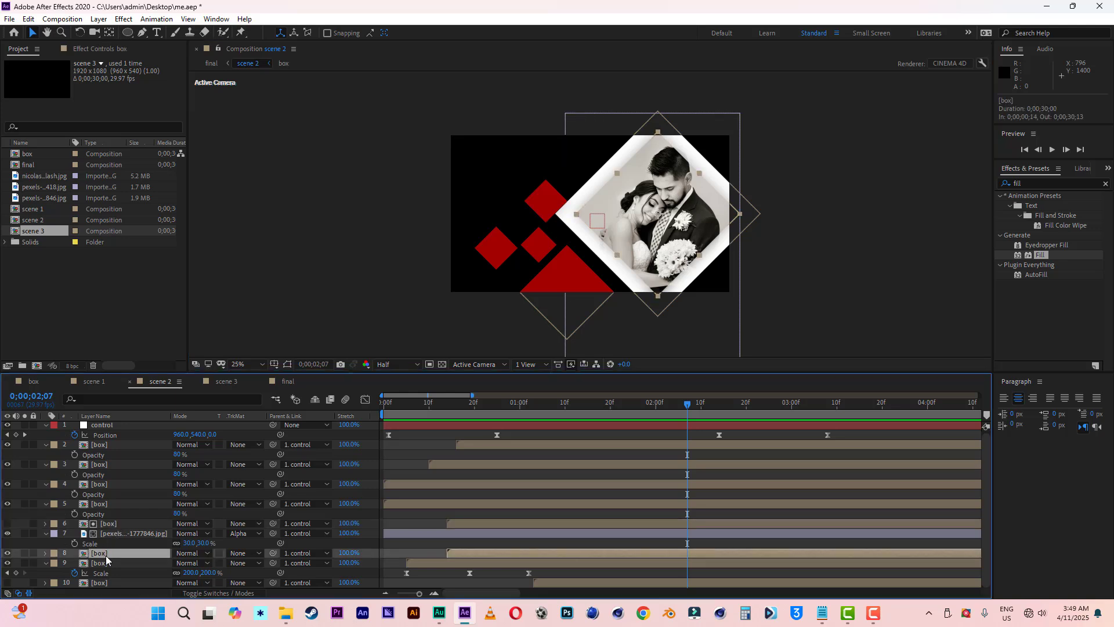
left_click(105, 562)
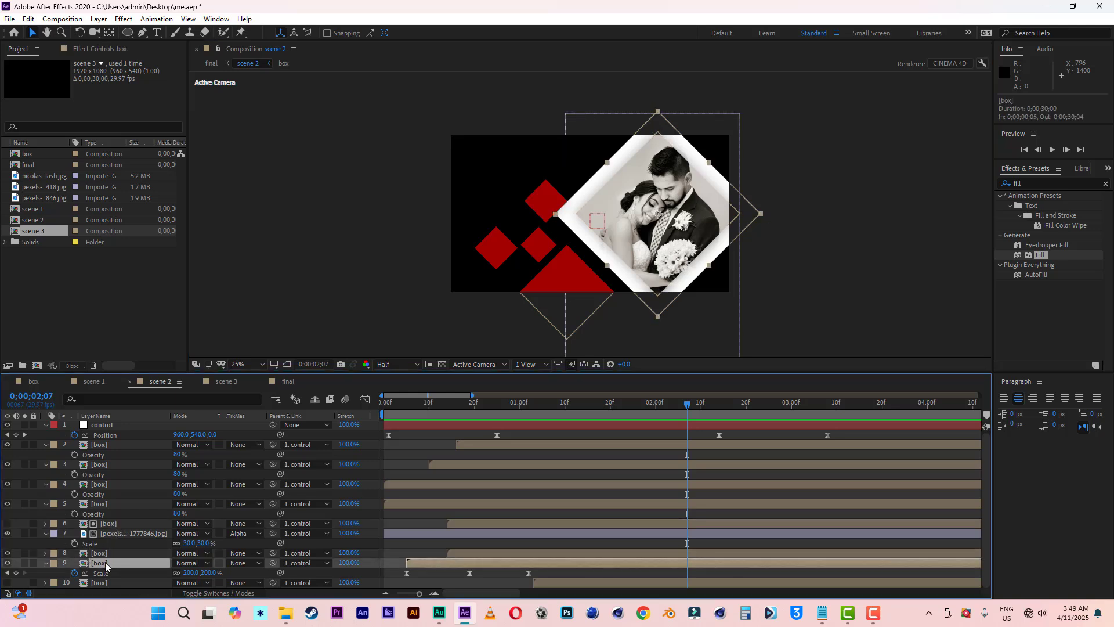
left_click(105, 554)
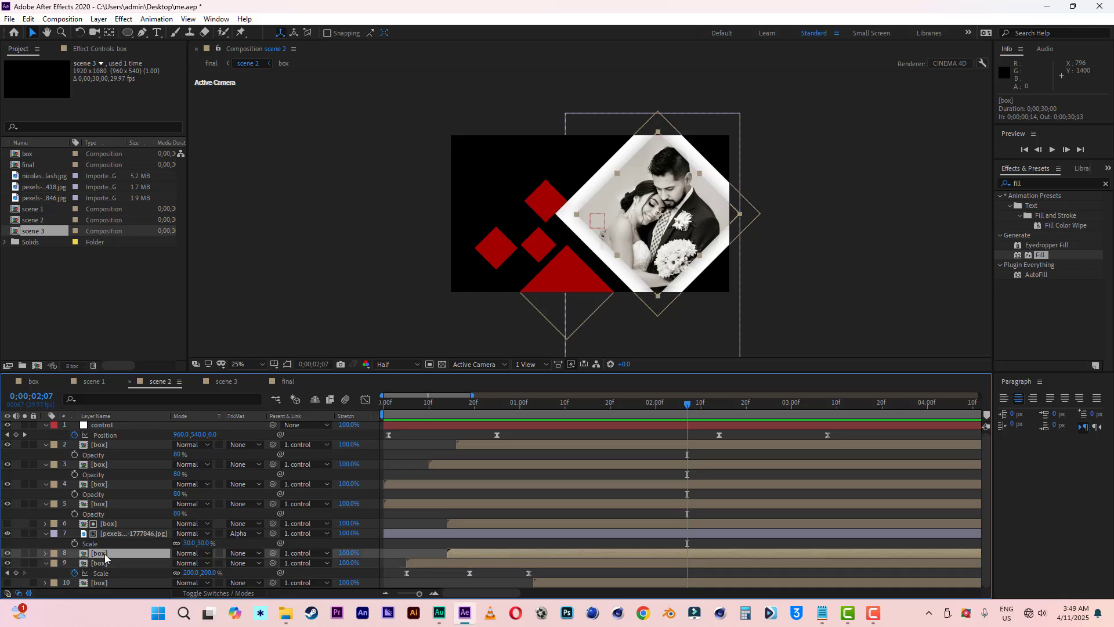
left_click(45, 554)
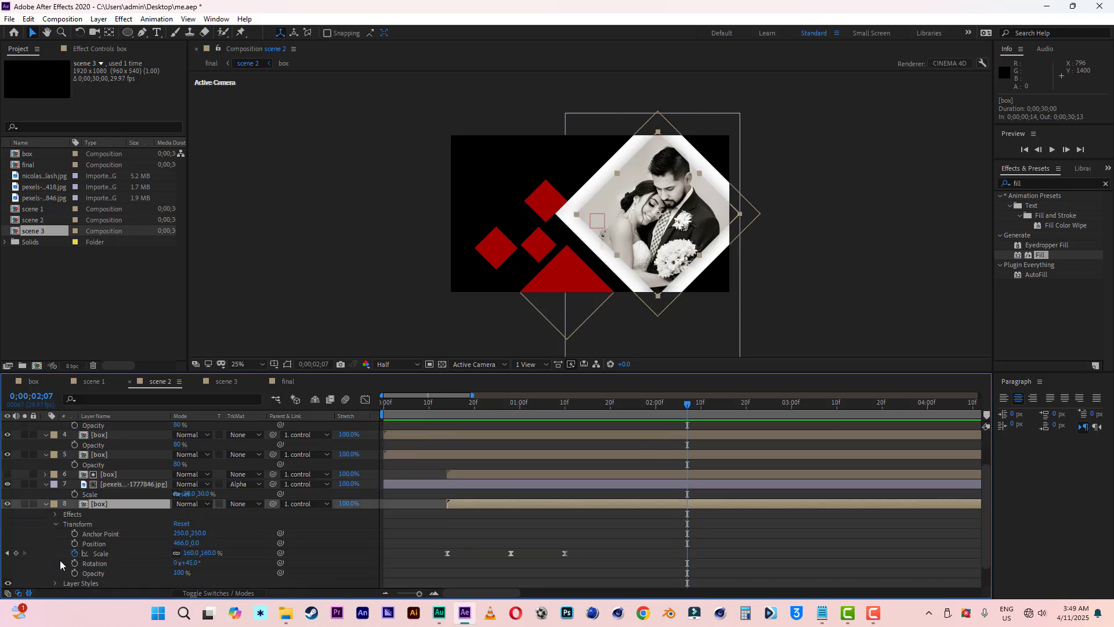
left_click(83, 583)
left_click(28, 20)
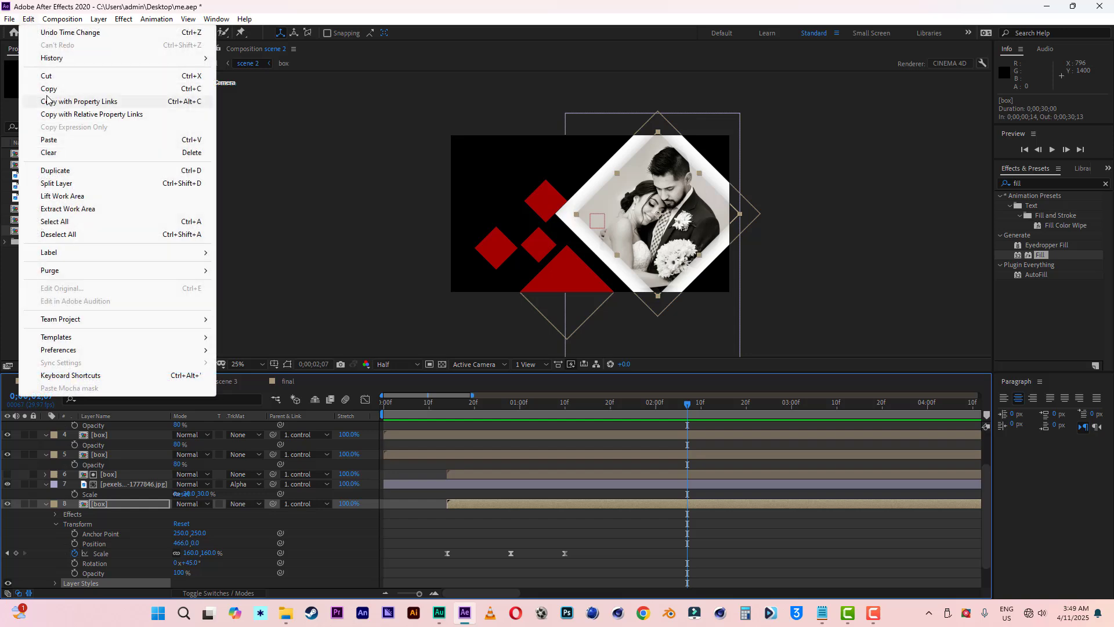
left_click(49, 90)
Paste the copied layer styles onto the larger white frame box, layer 9, in scene 2.
left_click(47, 503)
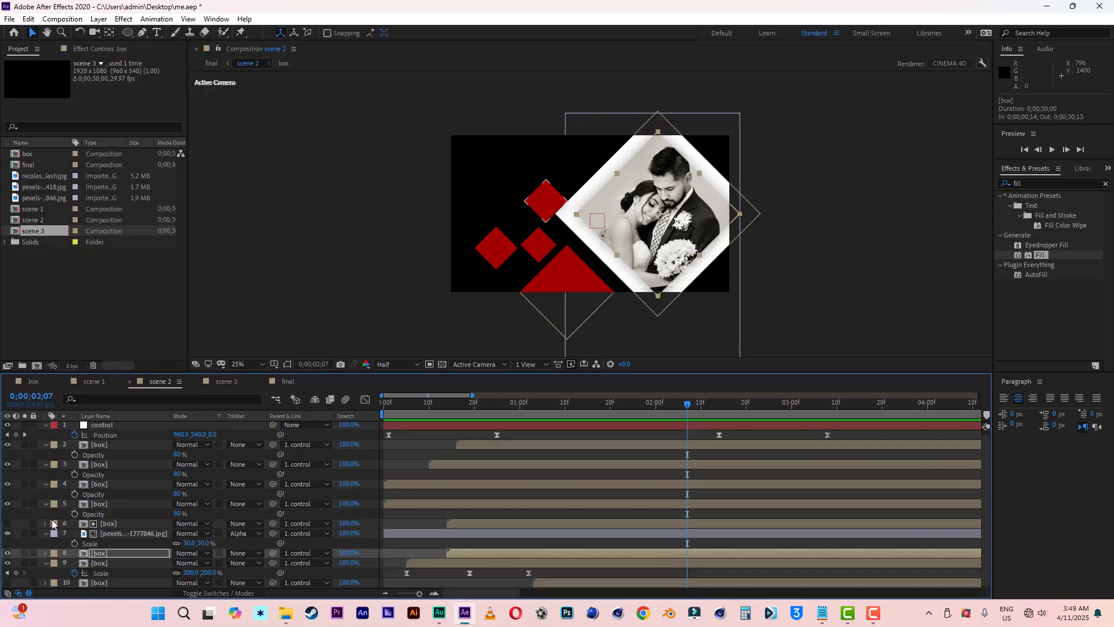
left_click(108, 566)
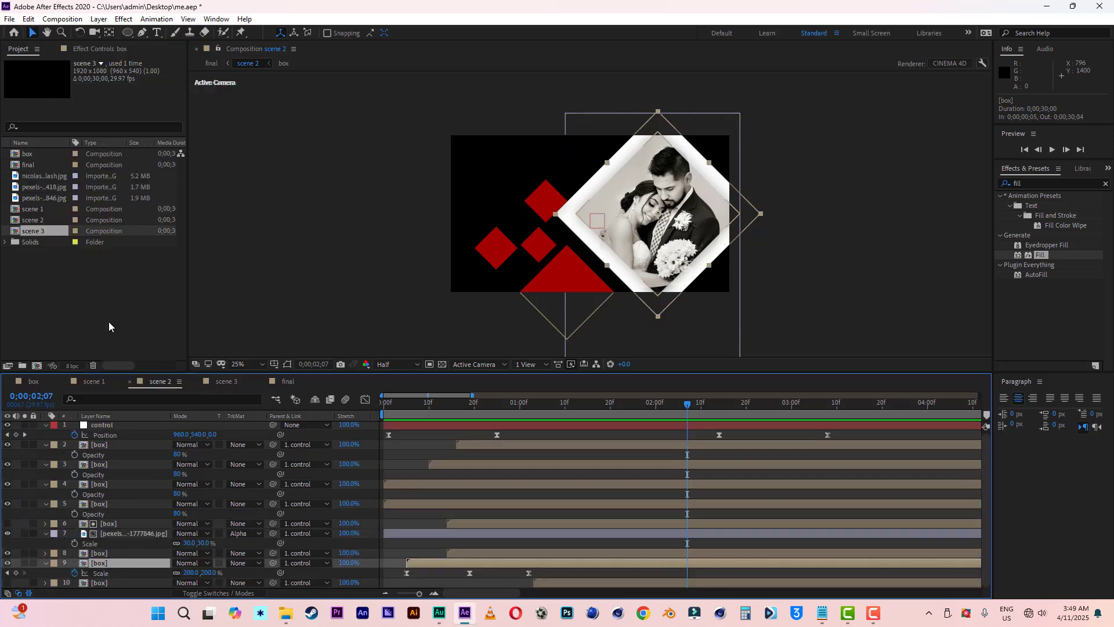
left_click(28, 19)
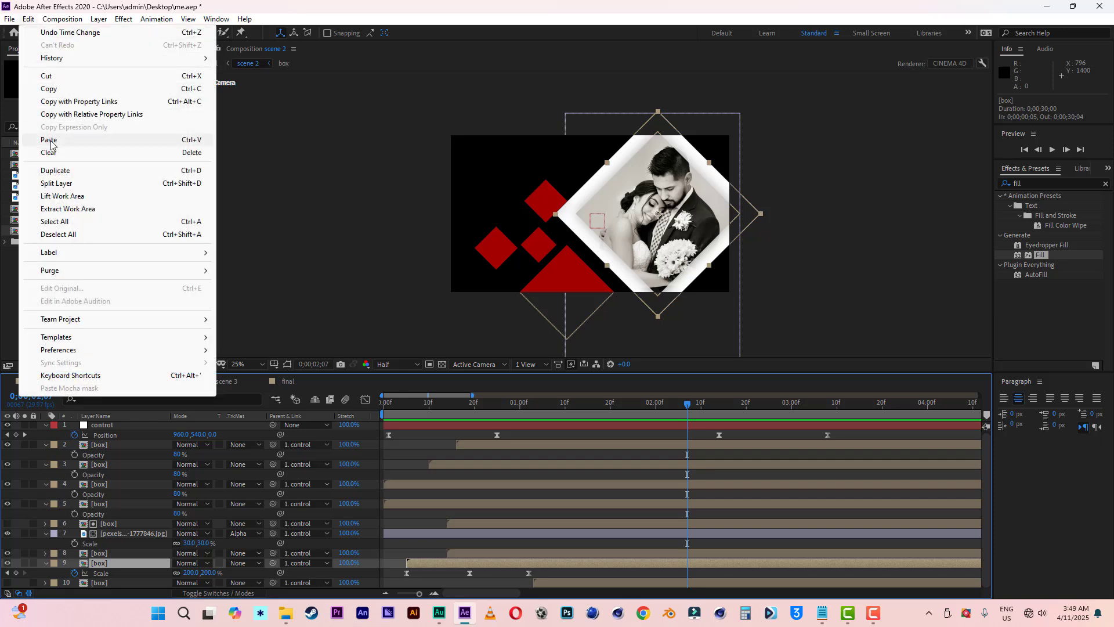
left_click(51, 140)
Return to the final composition, save the project and set the current time to 0;00;00;00.
left_click(284, 379)
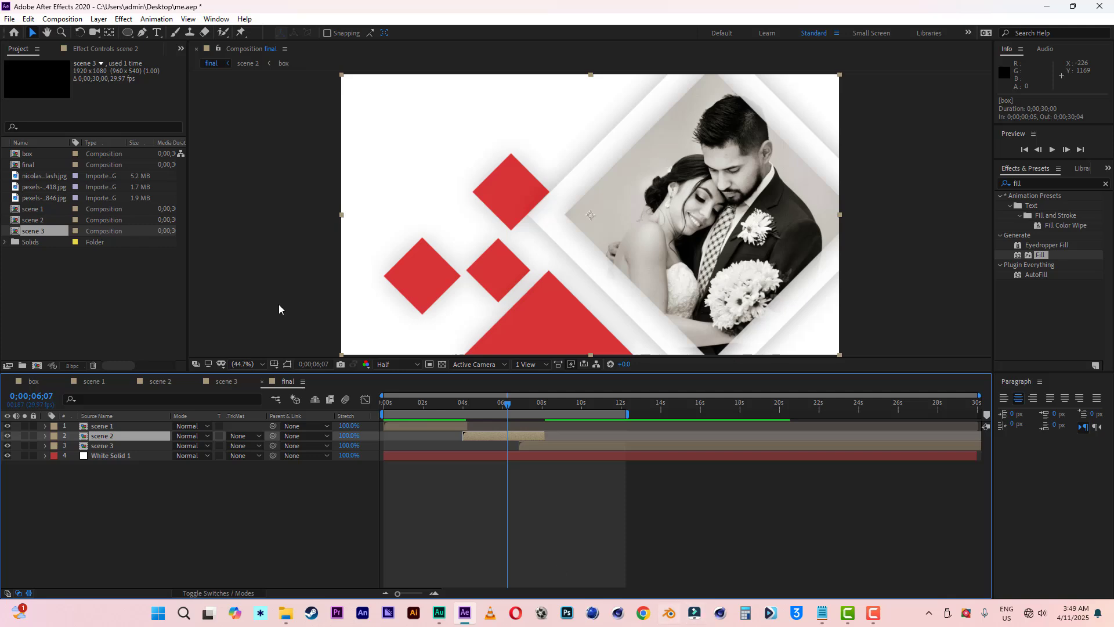
left_click(10, 18)
left_click(29, 127)
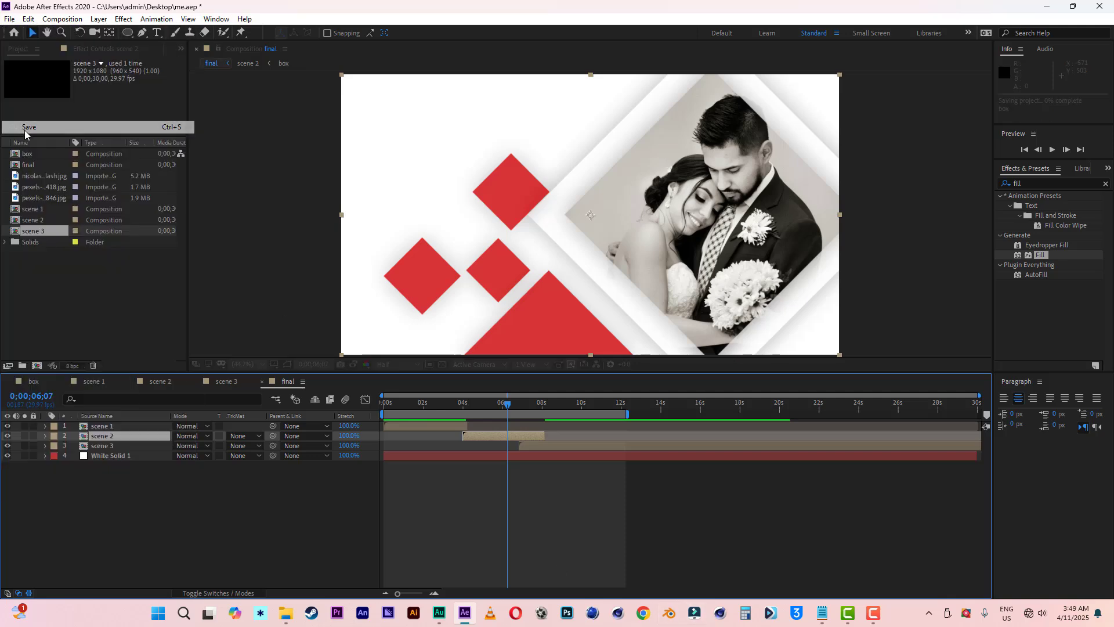
left_click_drag(442, 413, 305, 406)
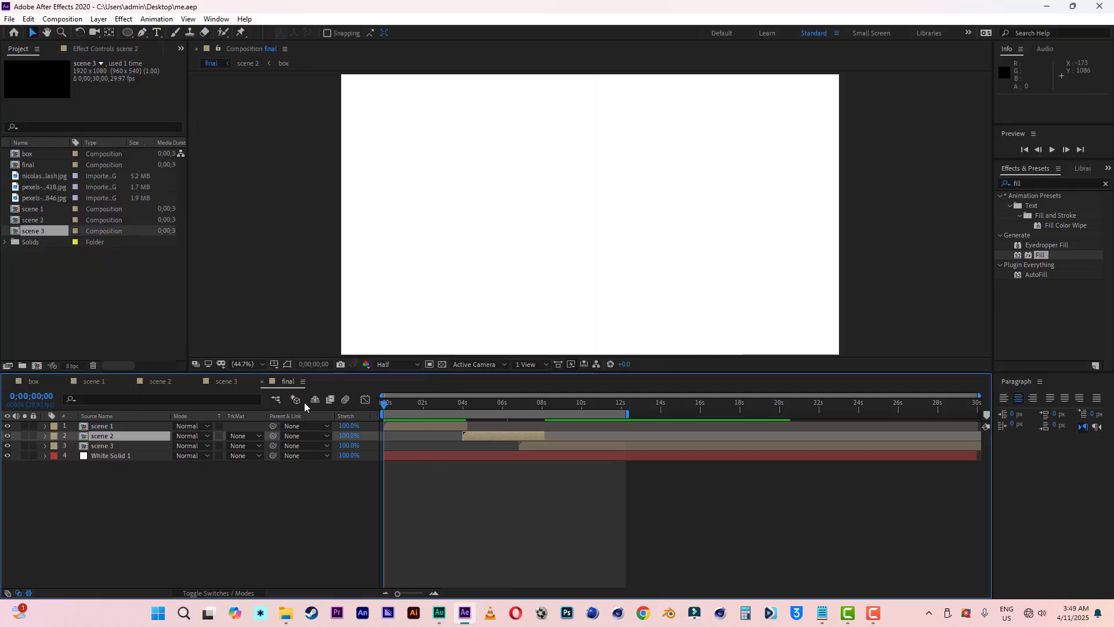